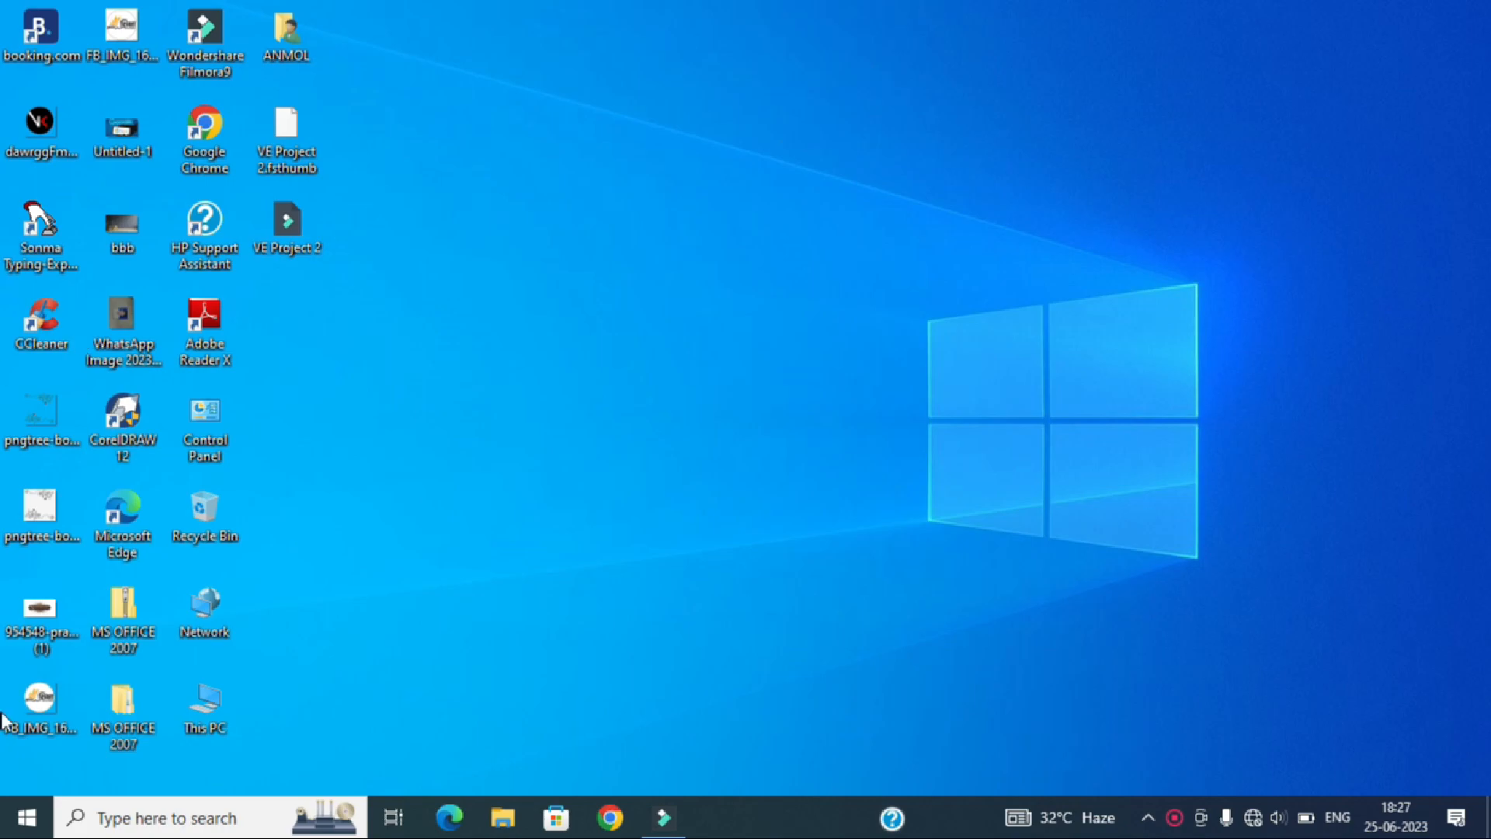
Search Windows for "paint", open the Paint app, and close its window
{"action": "left_click", "coordinate": [168, 828]}
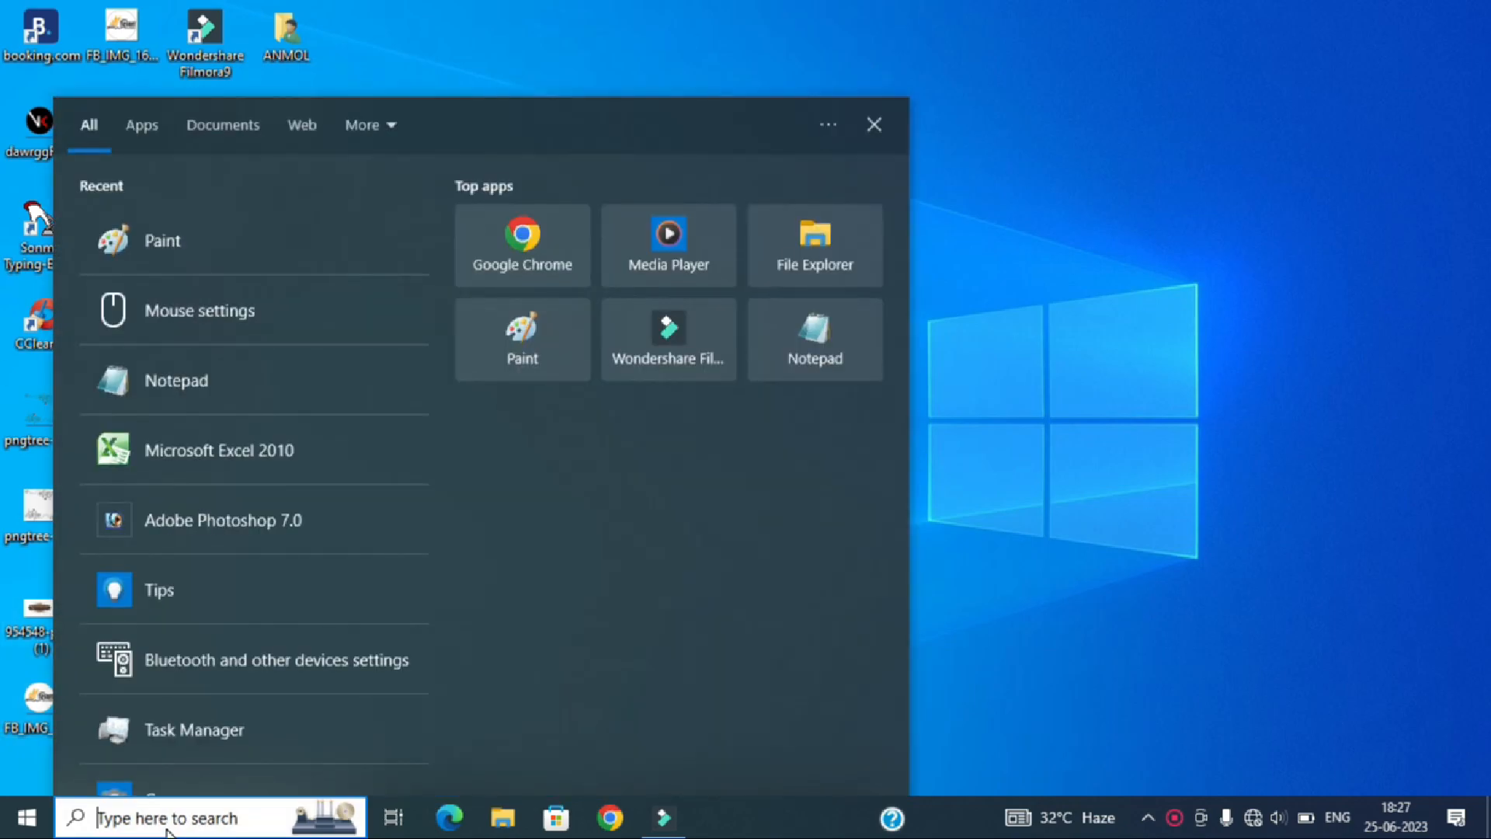
{"action": "type", "text": "paint"}
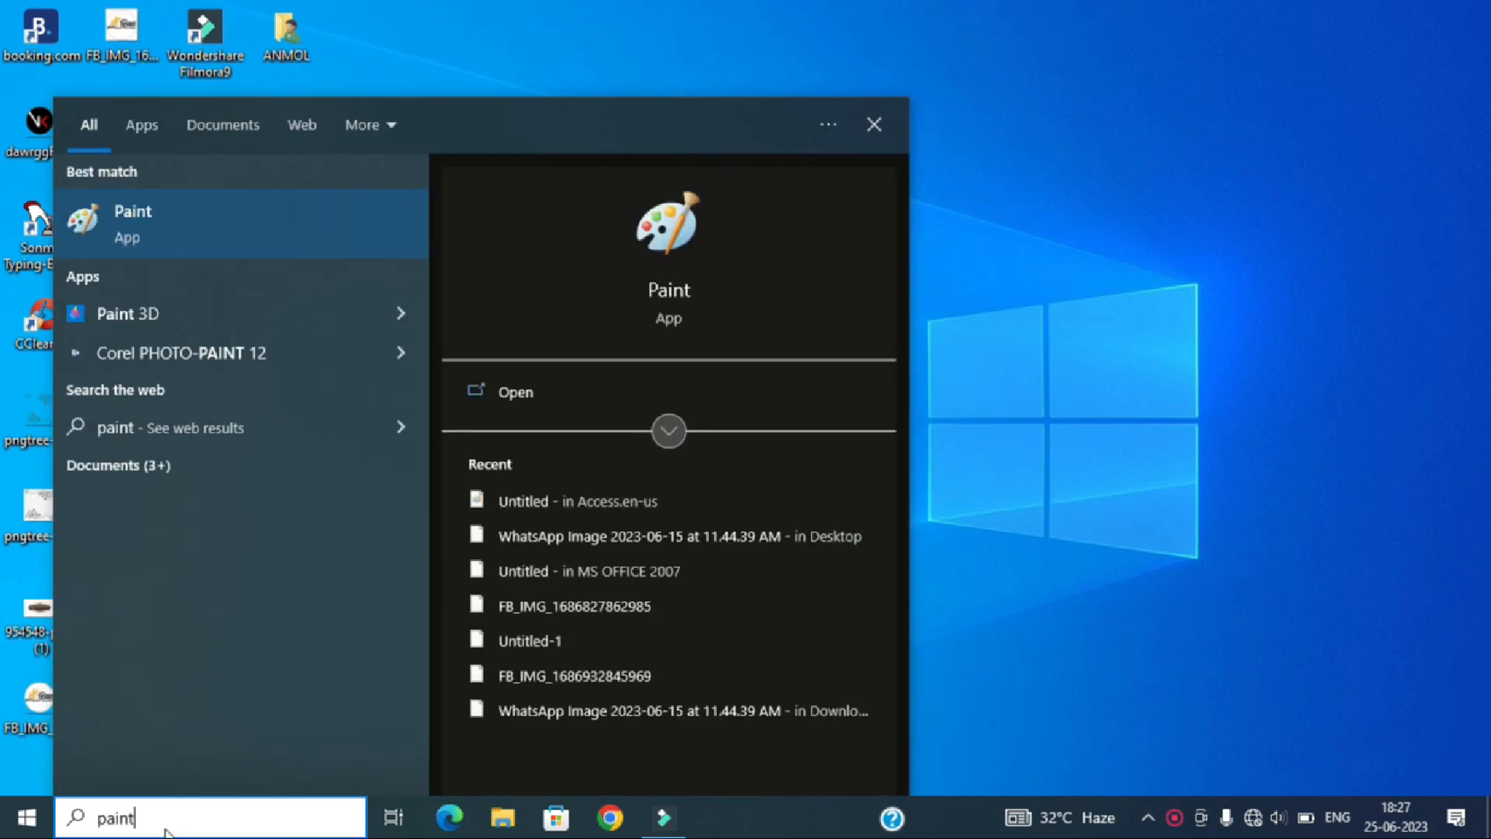
{"action": "left_click", "coordinate": [221, 214]}
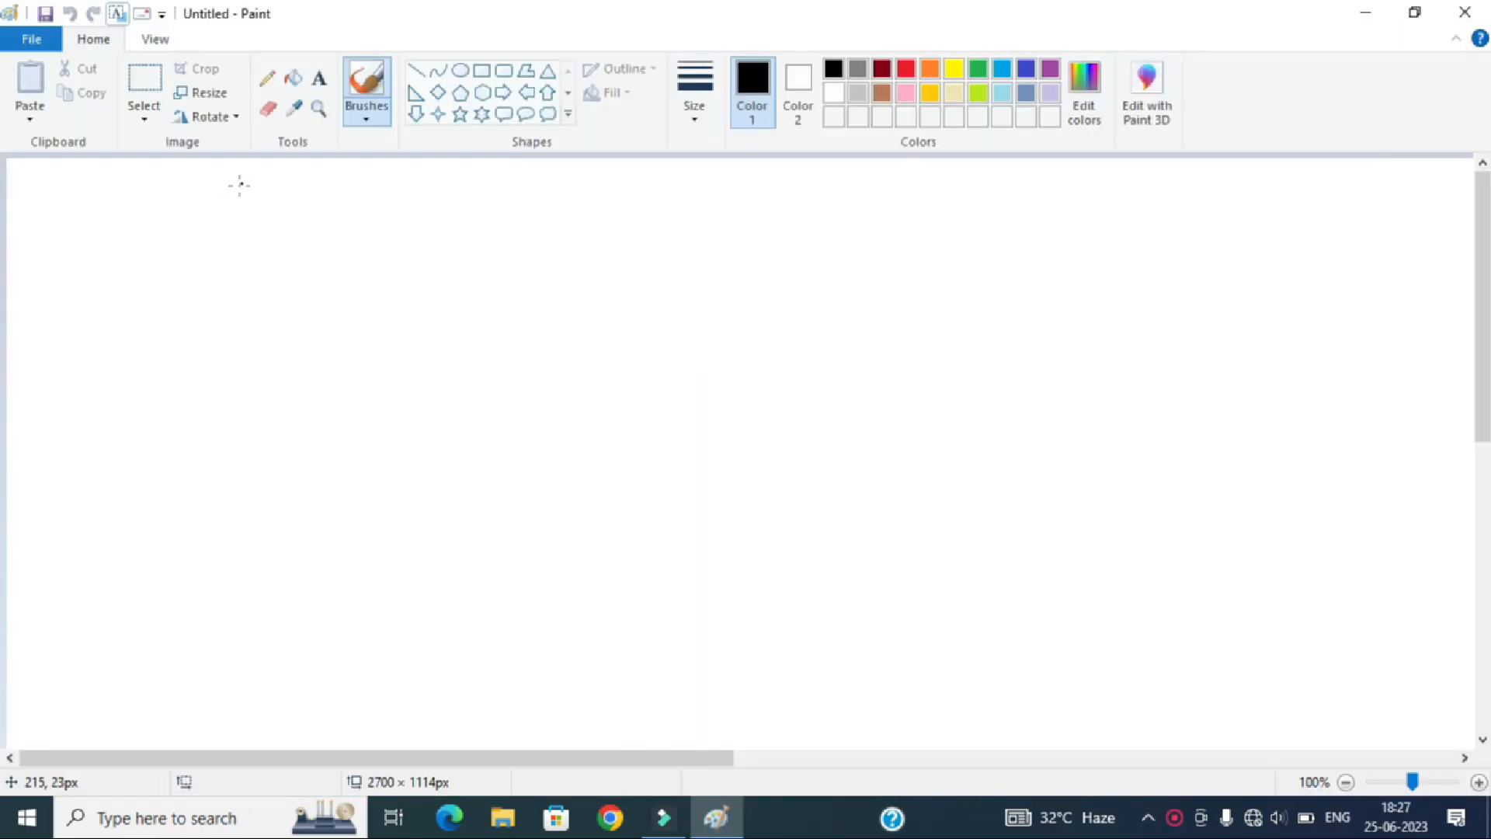
{"action": "left_click", "coordinate": [1464, 11]}
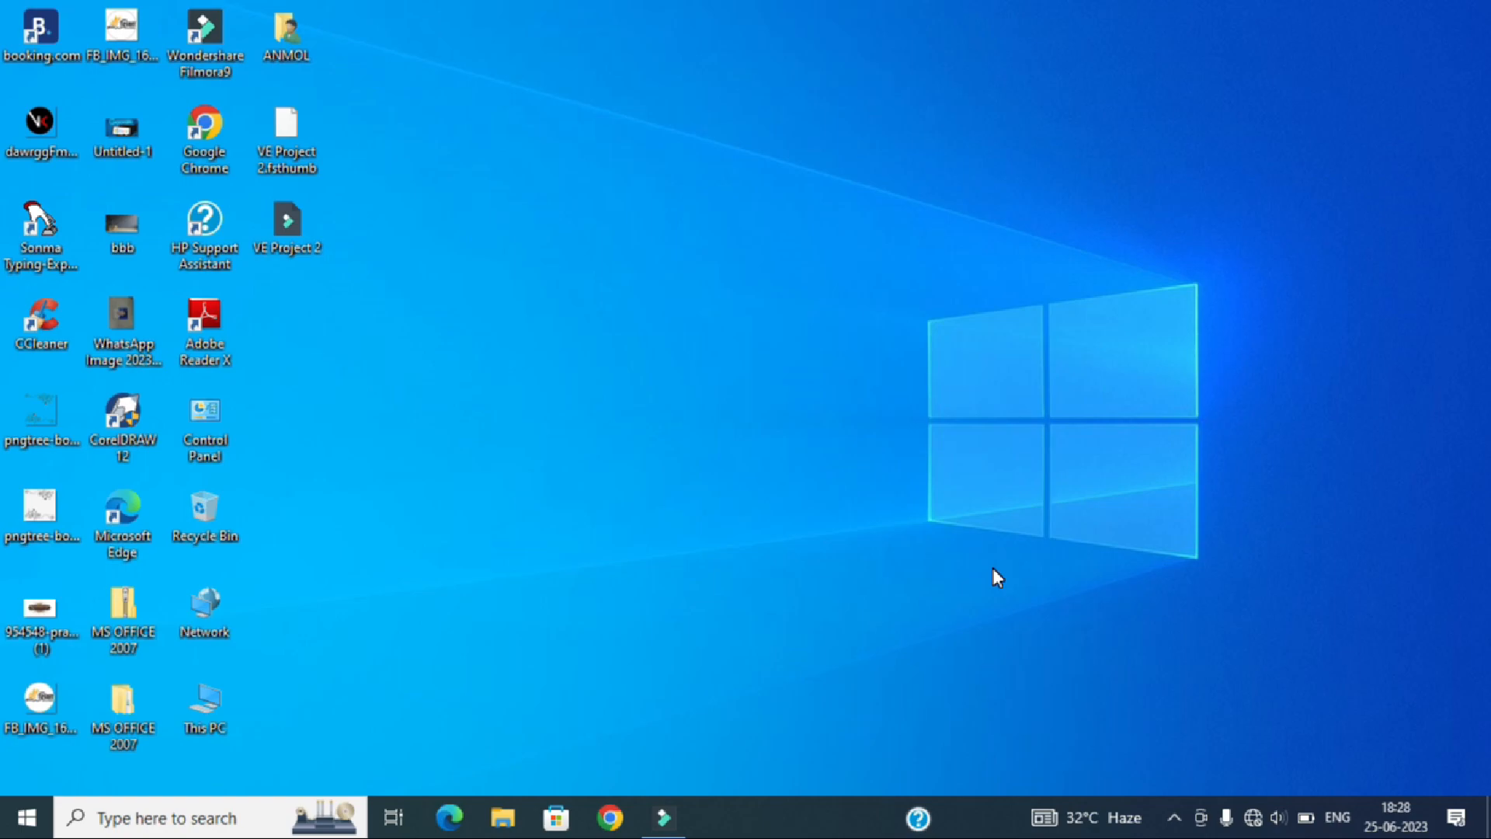
Launch Paint by running the mspaint command from the Windows Run dialog
{"action": "key", "text": "super+r"}
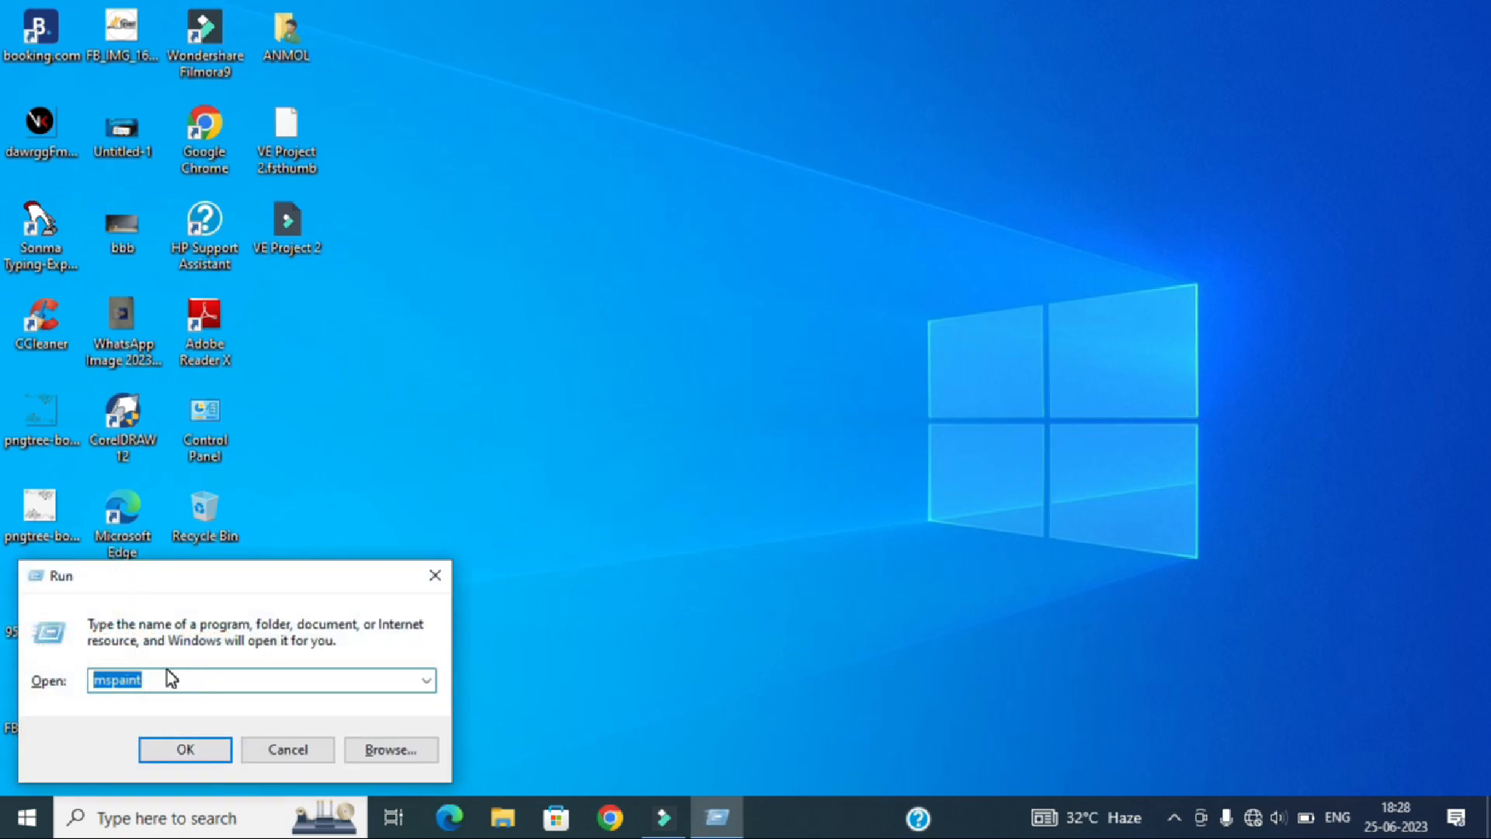
{"action": "type", "text": "m"}
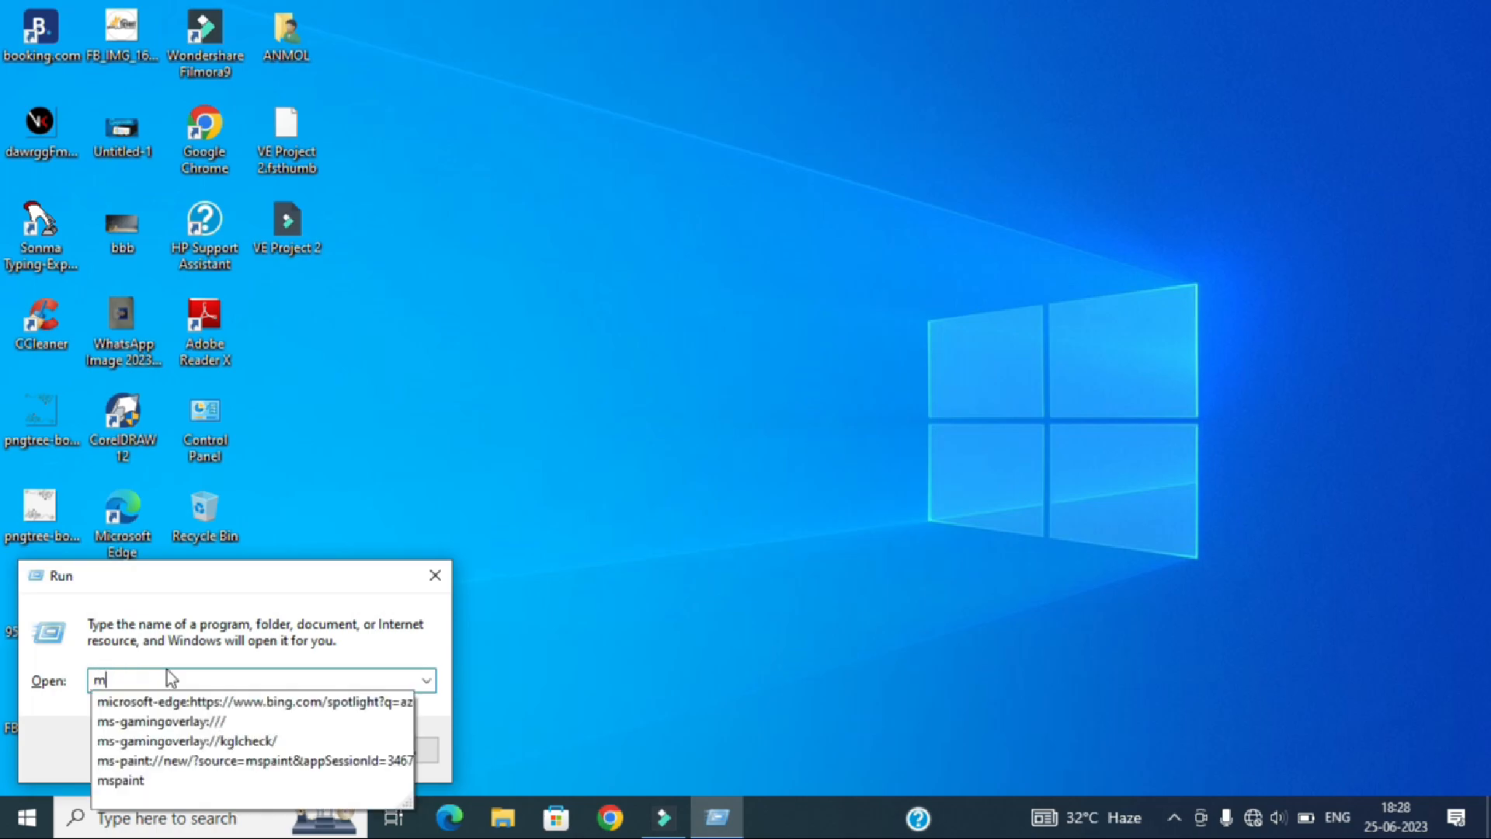
{"action": "type", "text": "spai"}
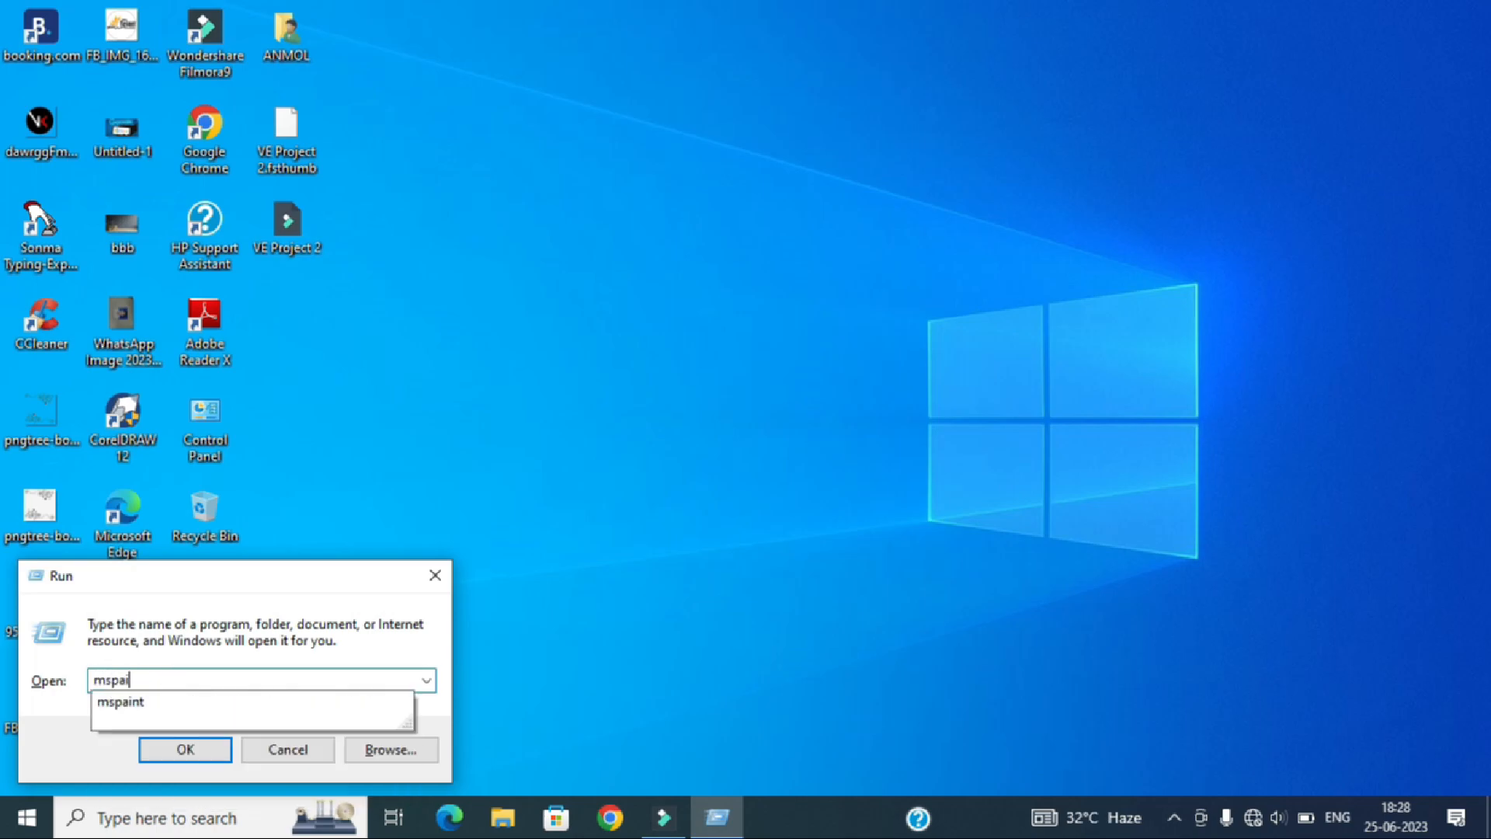
{"action": "type", "text": "nt"}
{"action": "key", "text": "Return"}
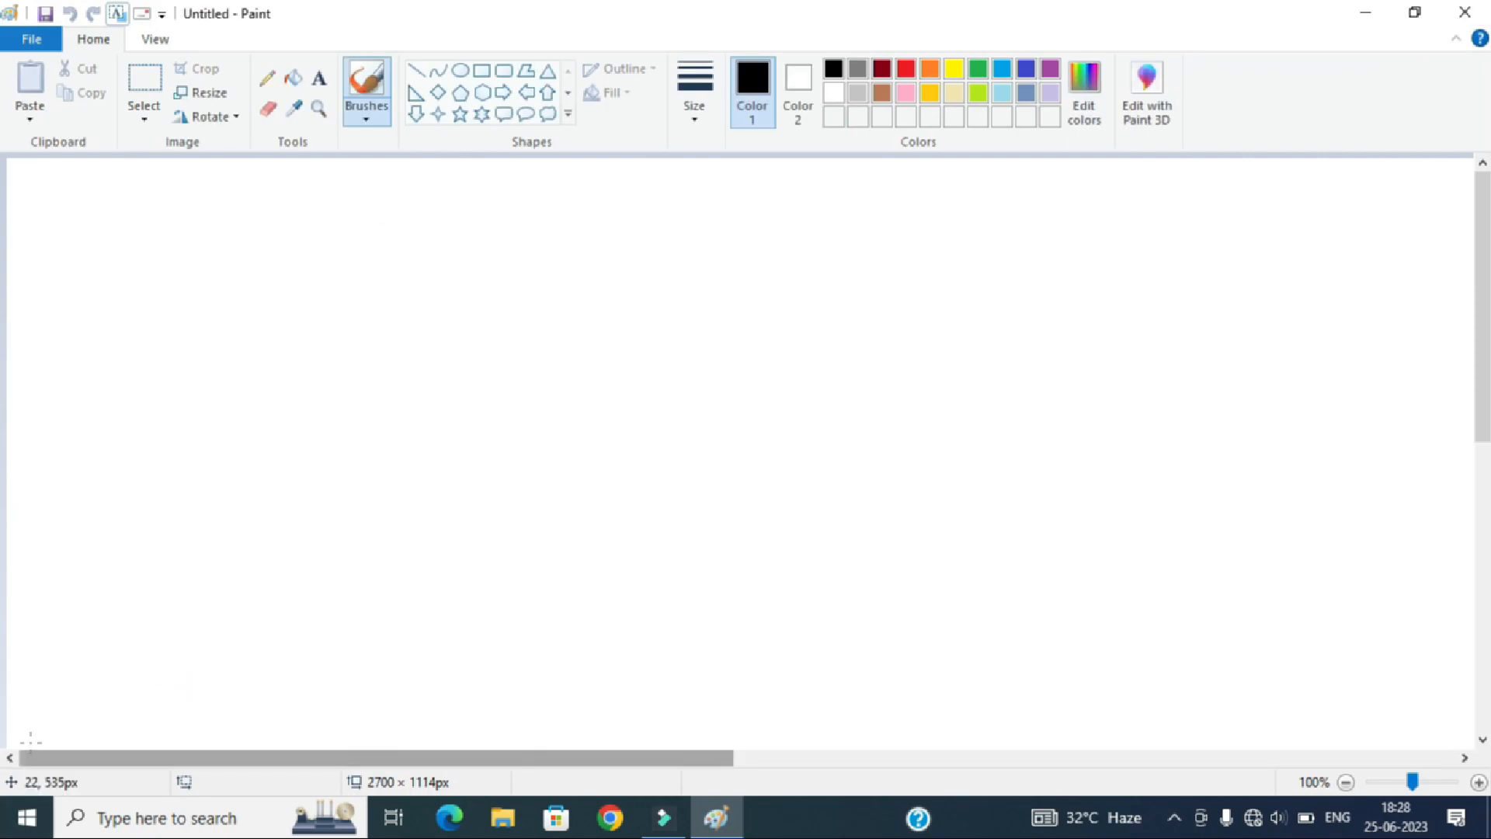
Look through the list of installed apps in Windows Start, and close the Paint window
{"action": "left_click", "coordinate": [14, 833]}
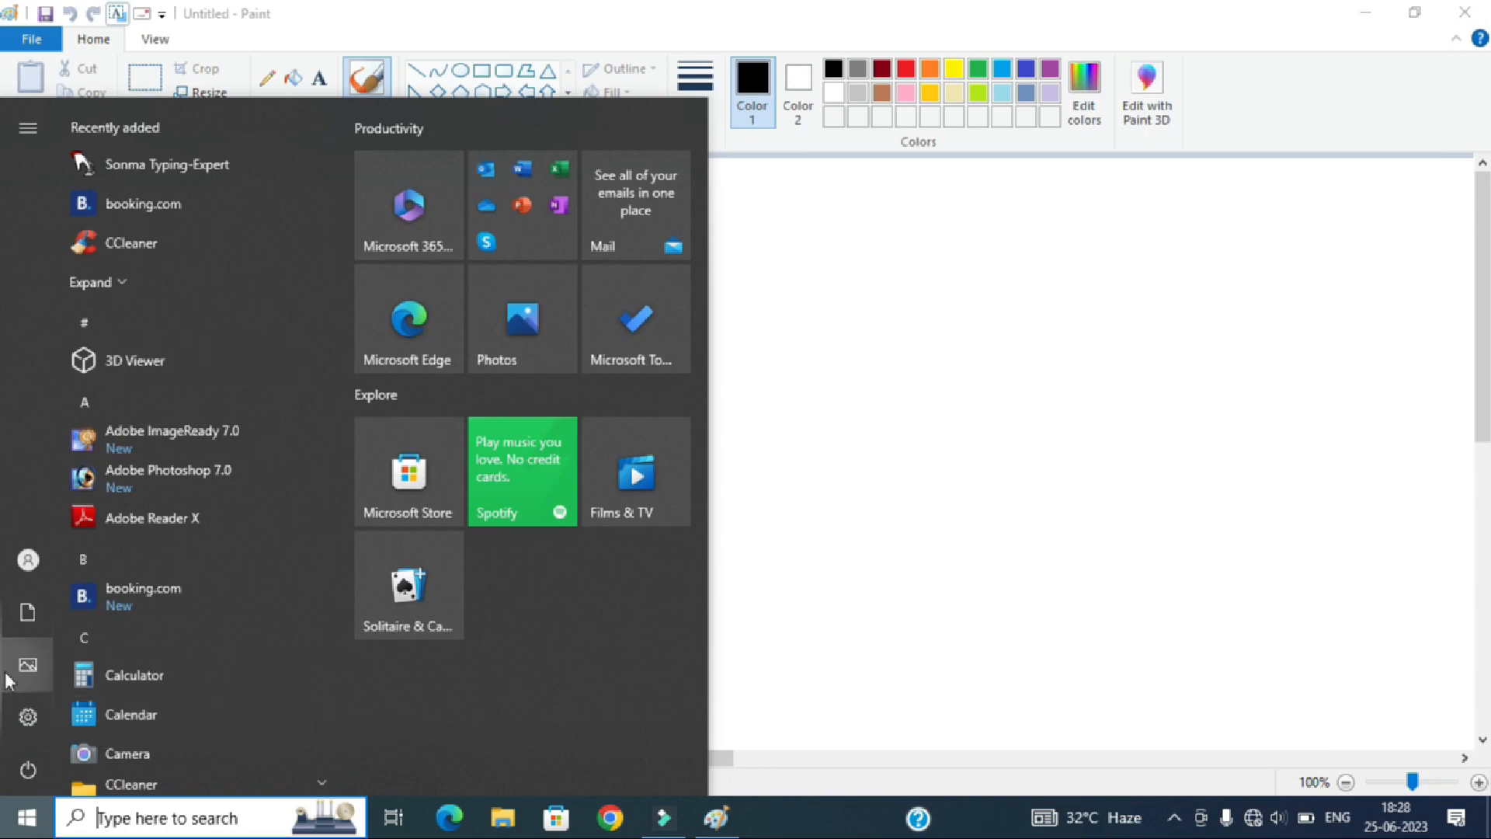
{"action": "scroll", "coordinate": [161, 536], "scroll_direction": "down", "scroll_amount": 3}
{"action": "scroll", "coordinate": [160, 530], "scroll_direction": "down", "scroll_amount": 15}
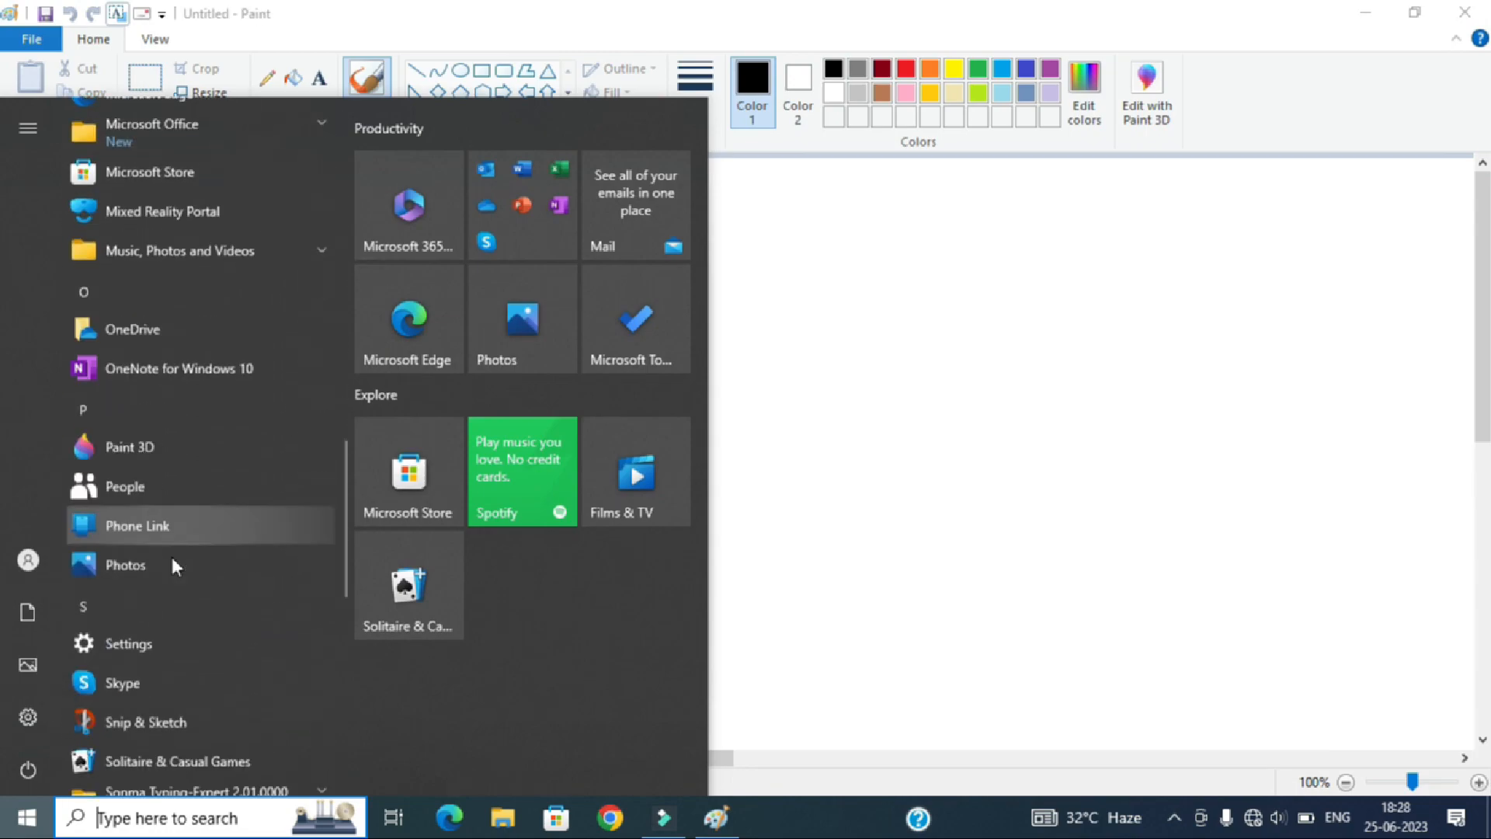
{"action": "scroll", "coordinate": [172, 566], "scroll_direction": "down", "scroll_amount": 5}
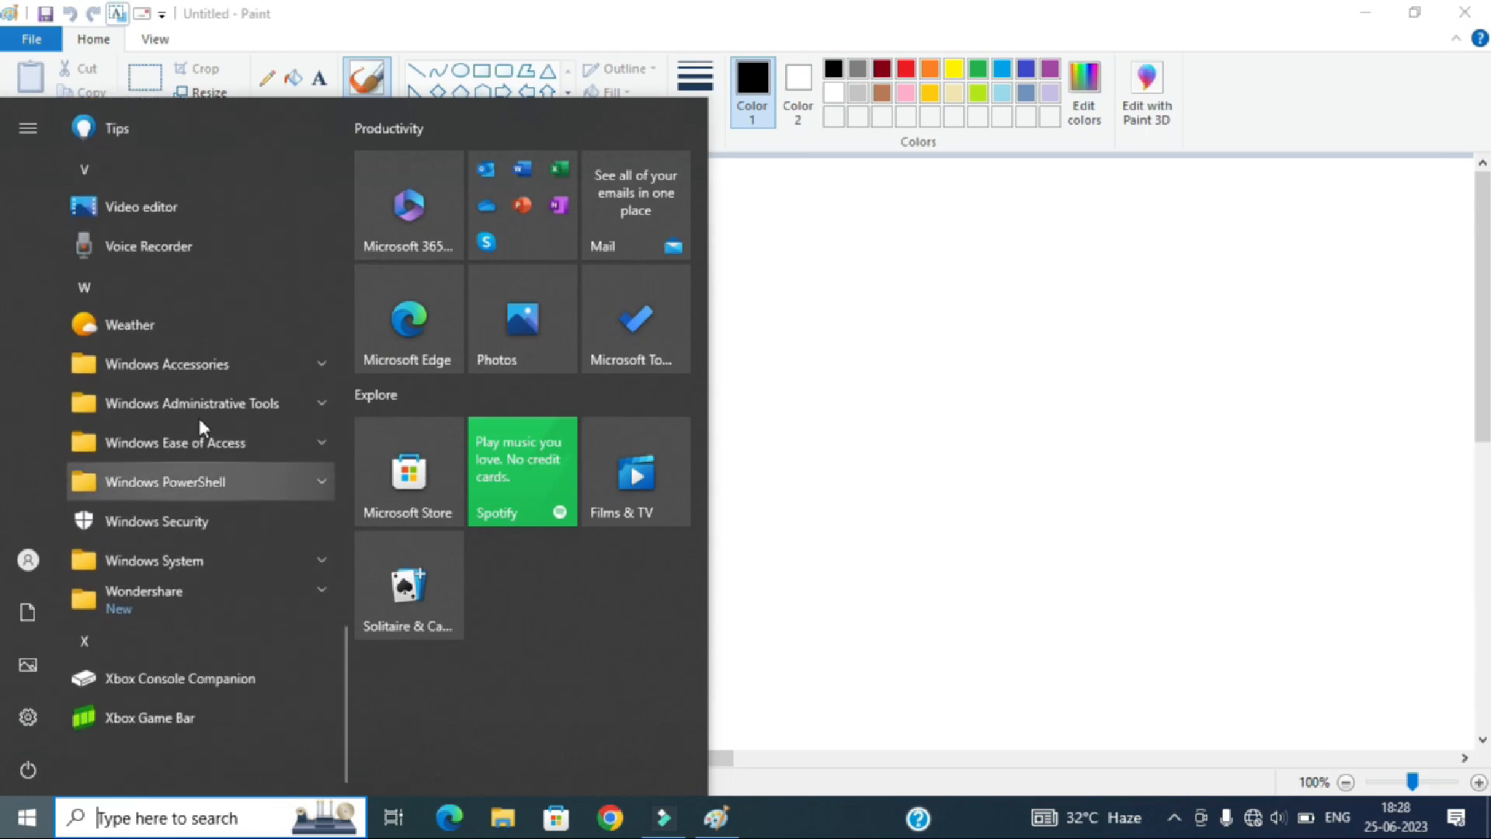
{"action": "scroll", "coordinate": [209, 427], "scroll_direction": "up", "scroll_amount": 10}
{"action": "scroll", "coordinate": [218, 427], "scroll_direction": "up", "scroll_amount": 8}
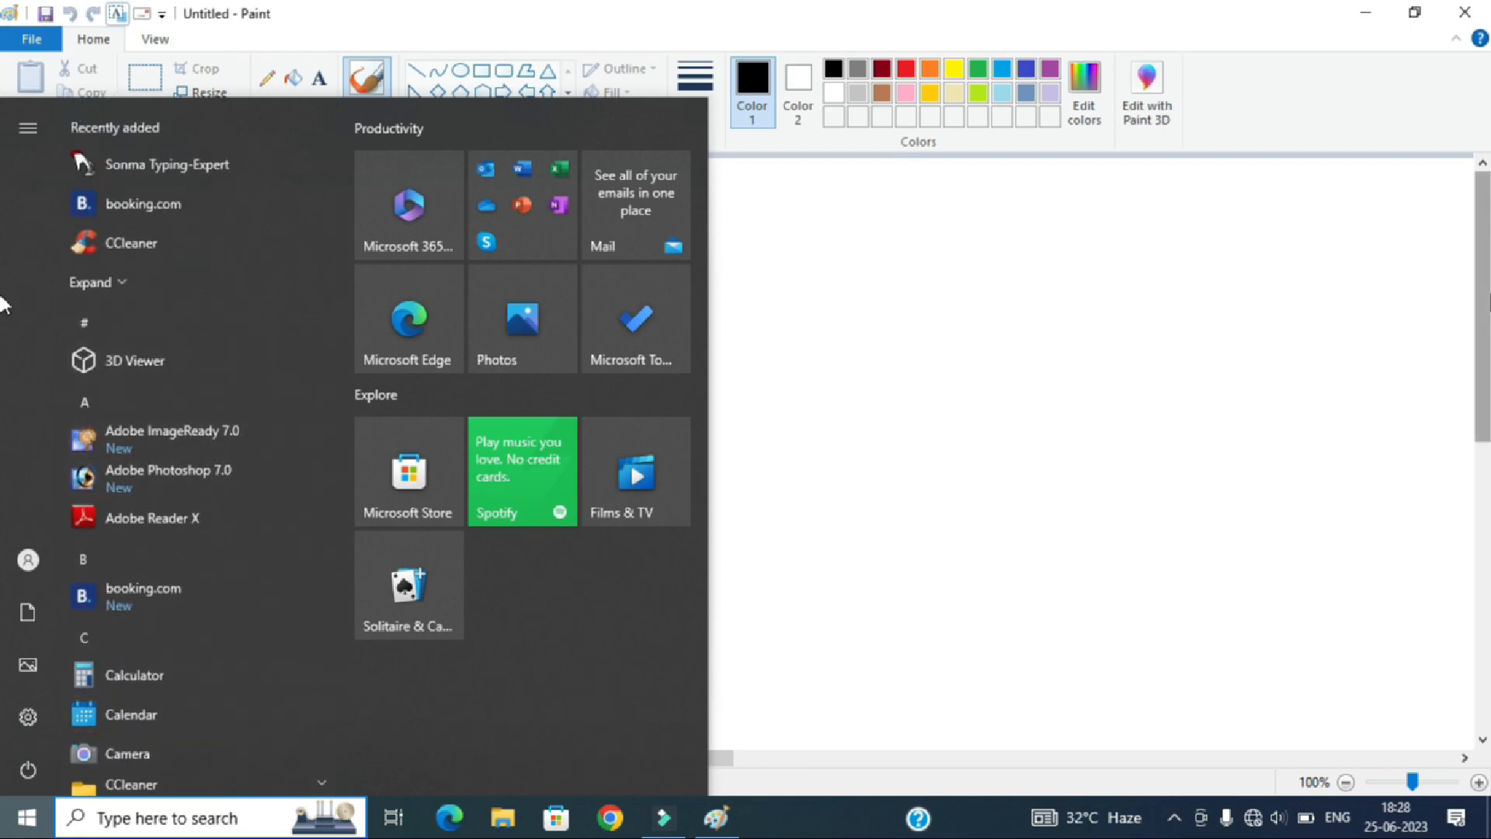
{"action": "key", "text": "Escape"}
{"action": "key", "text": "alt+F4"}
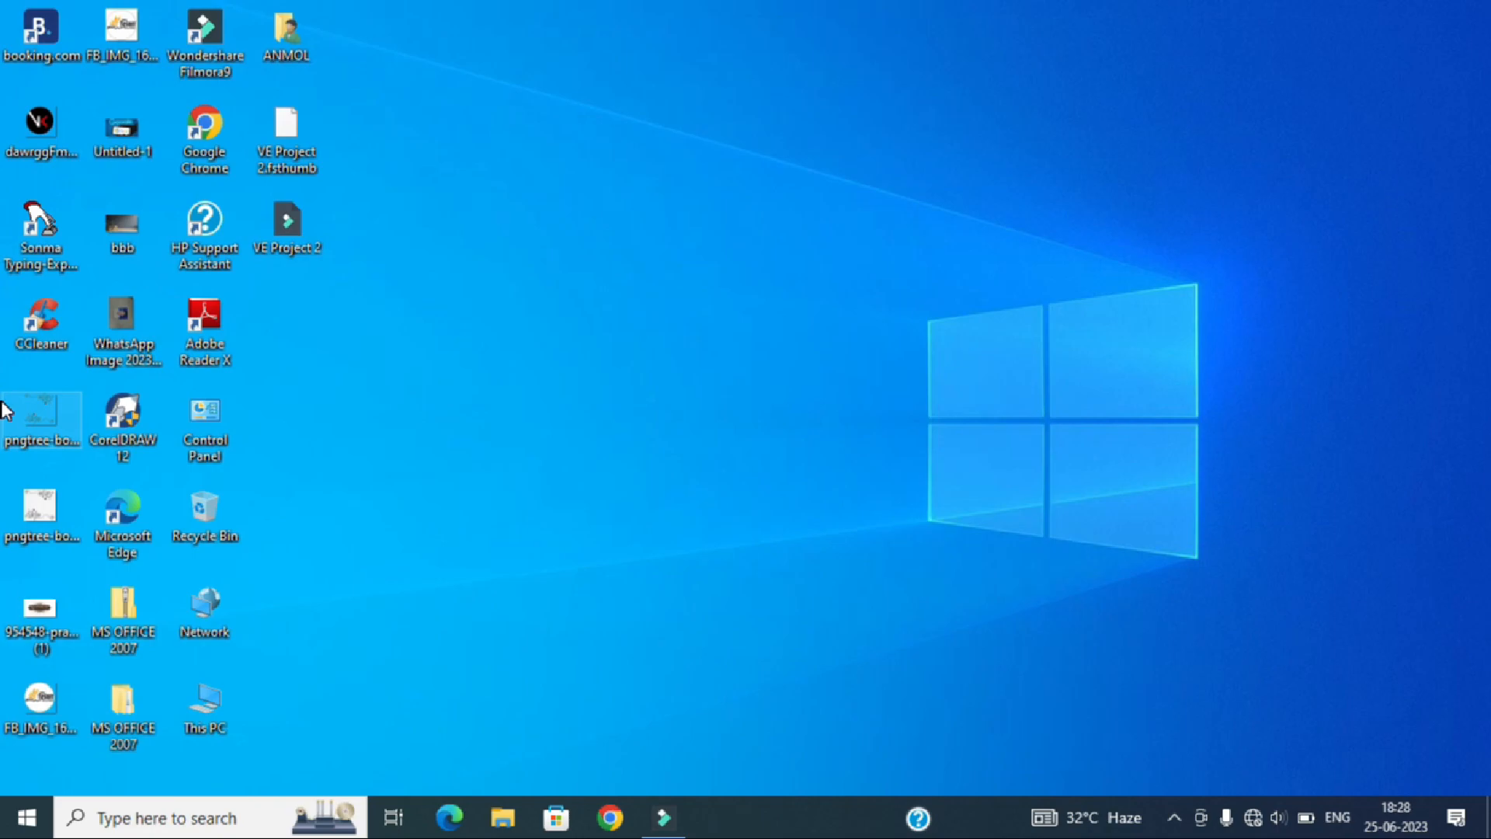
Open Paint again with the mspaint command in the Windows Run dialog
{"action": "key", "text": "super+r"}
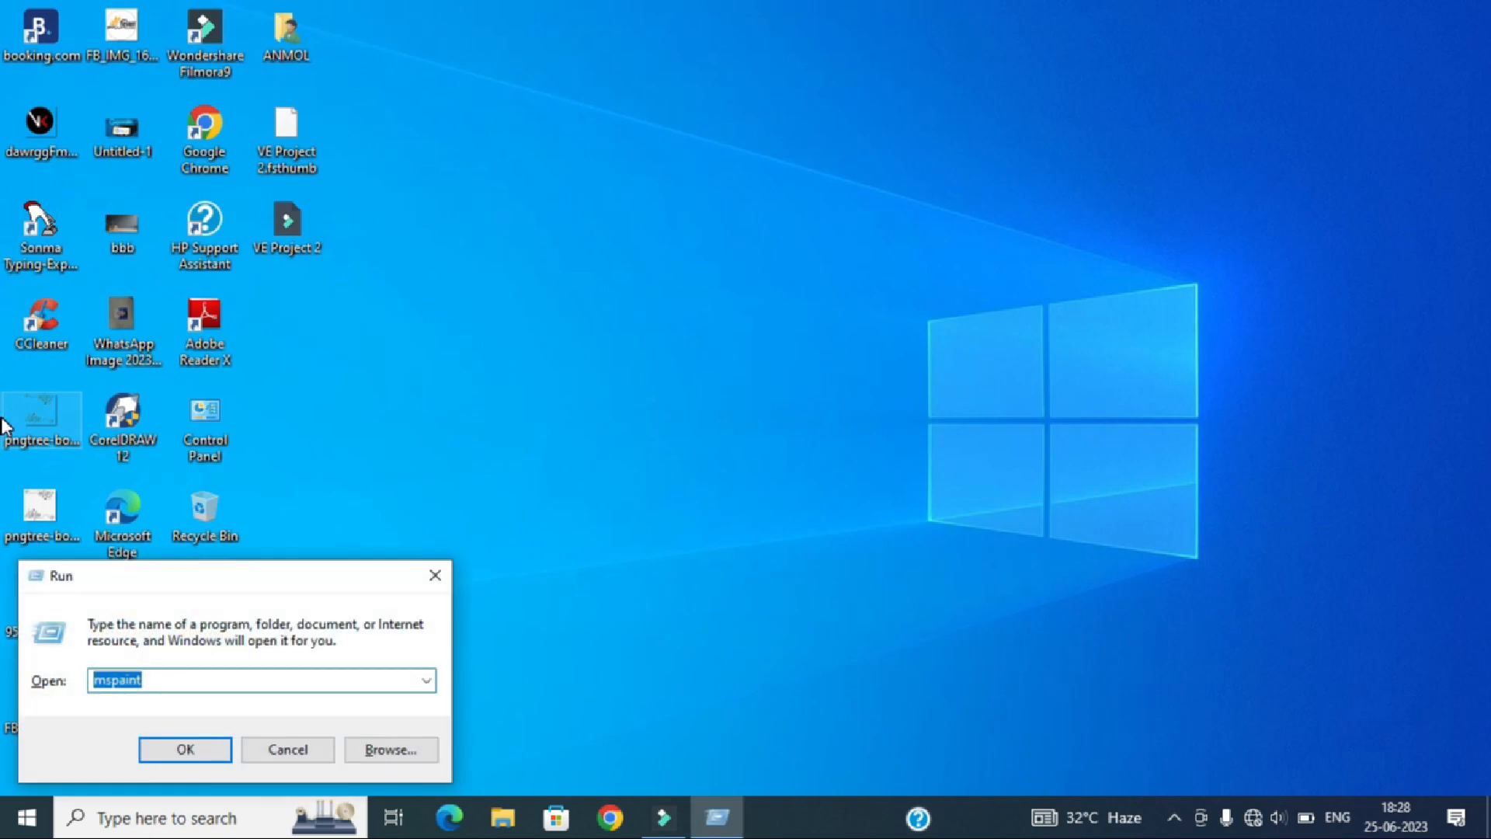
{"action": "type", "text": "msp"}
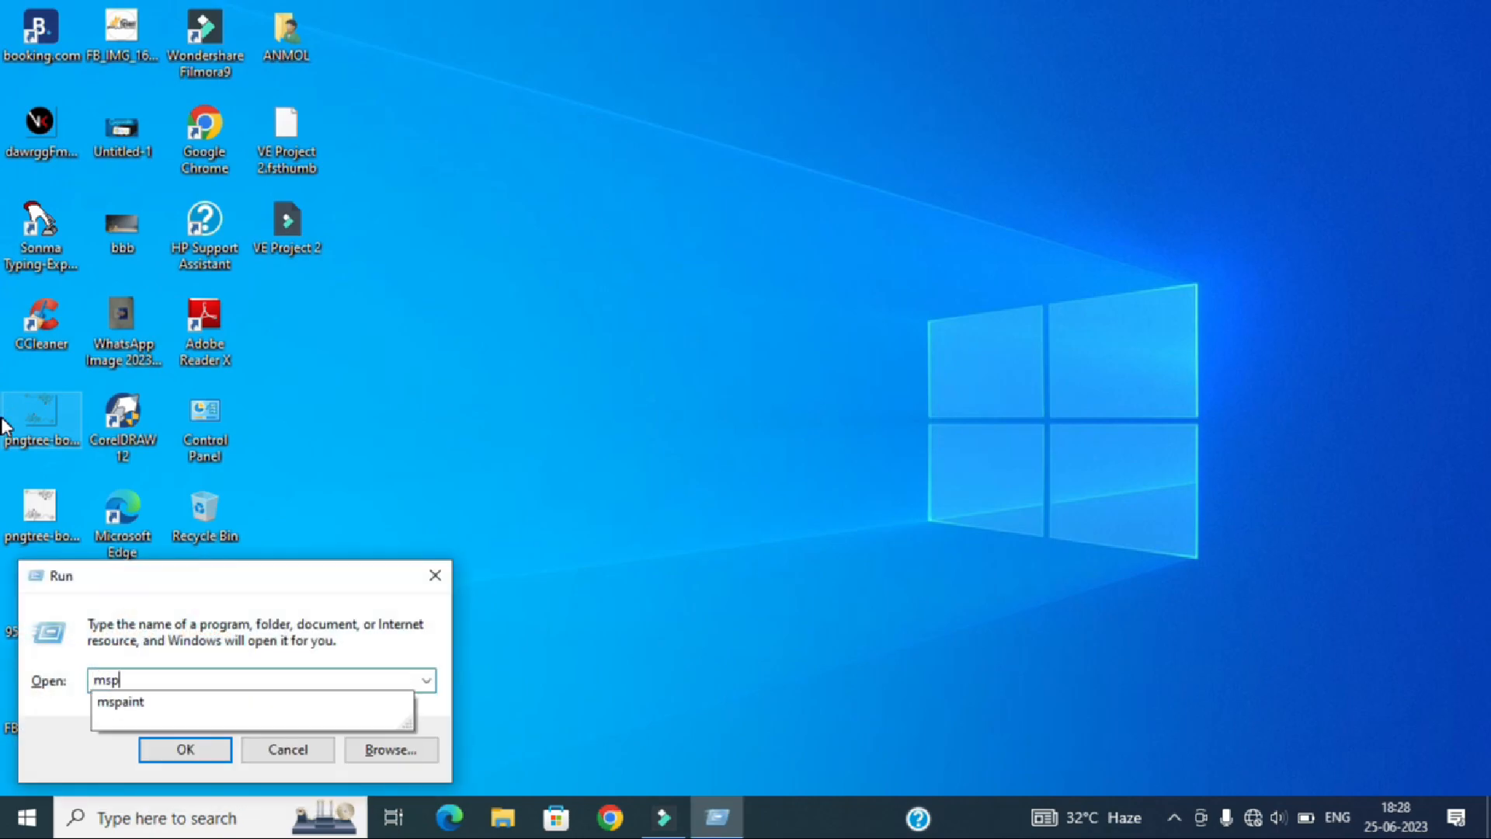
{"action": "type", "text": "aint"}
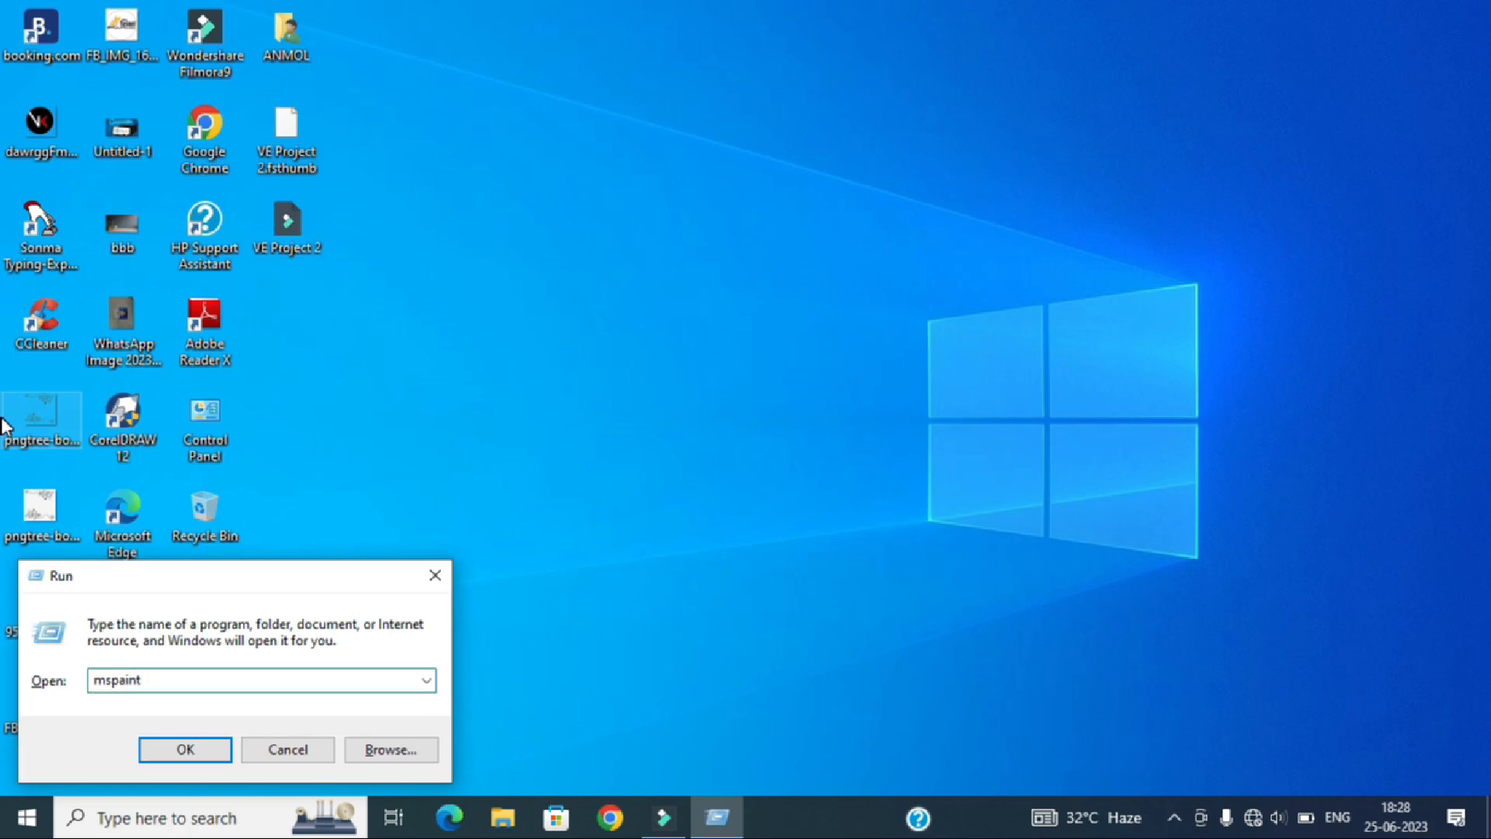
{"action": "key", "text": "Return"}
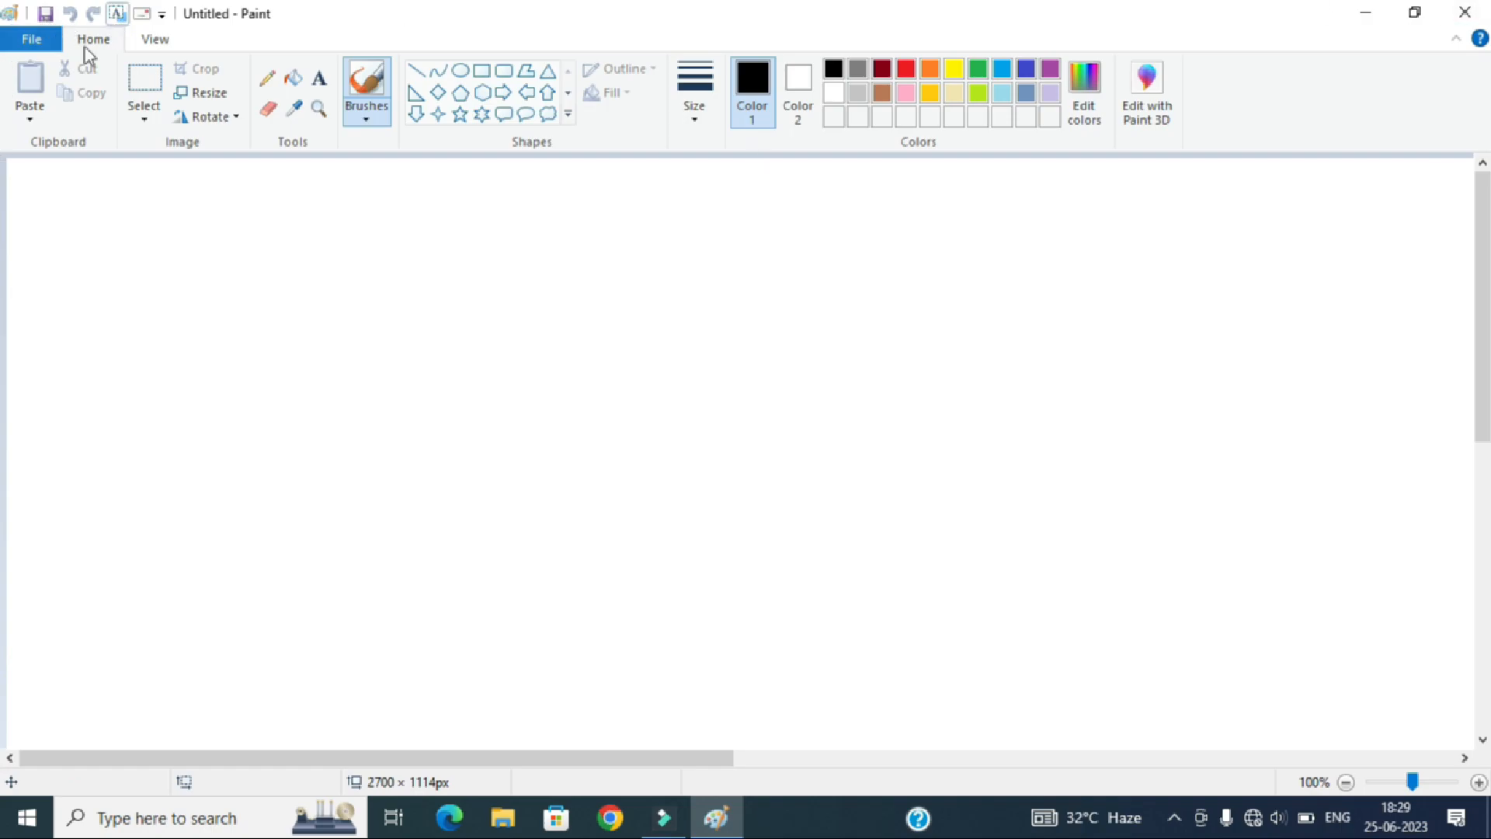
{"action": "left_click", "coordinate": [11, 14]}
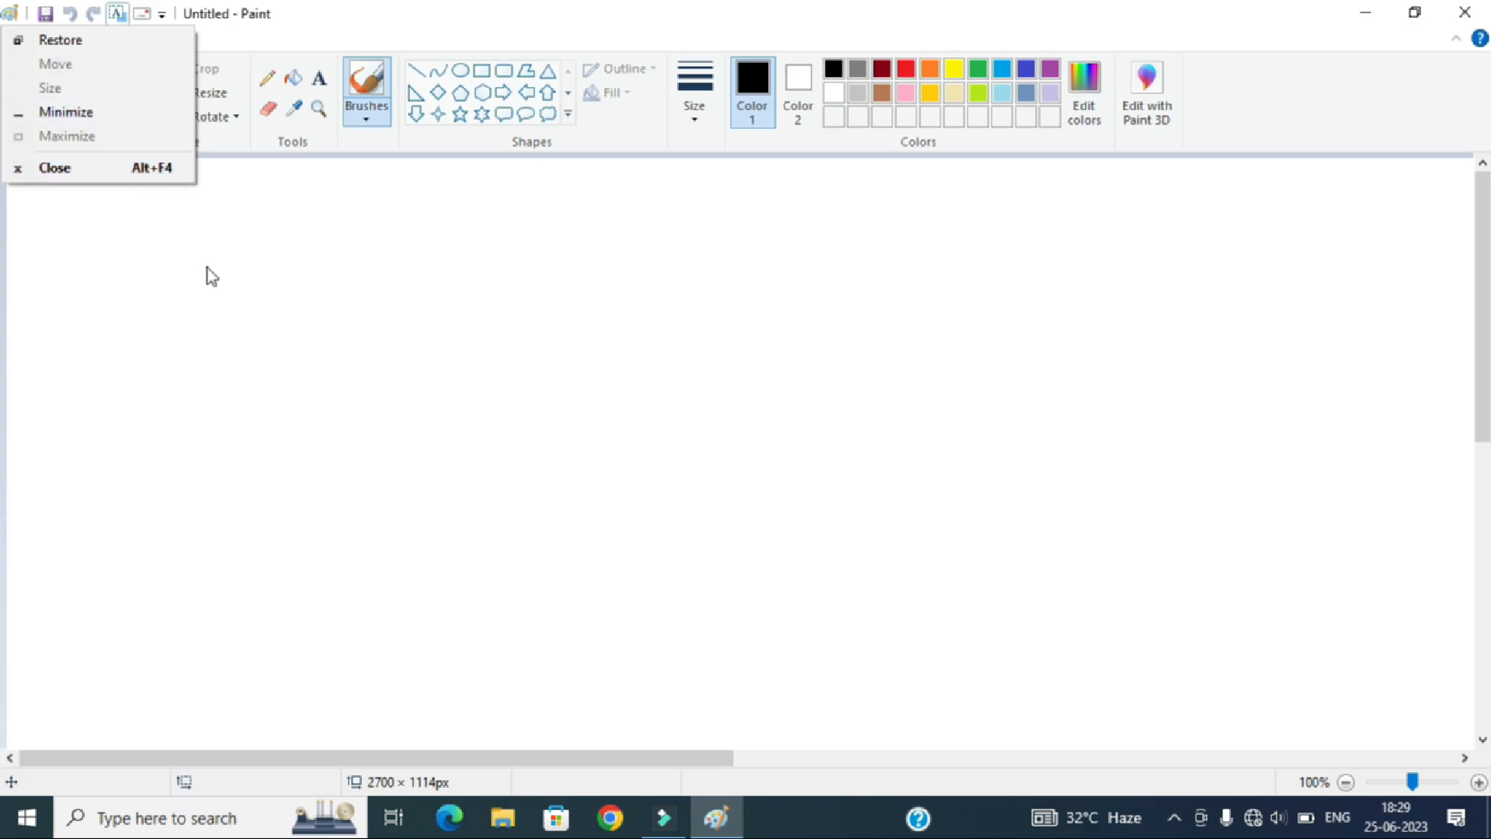
{"action": "left_click", "coordinate": [227, 281]}
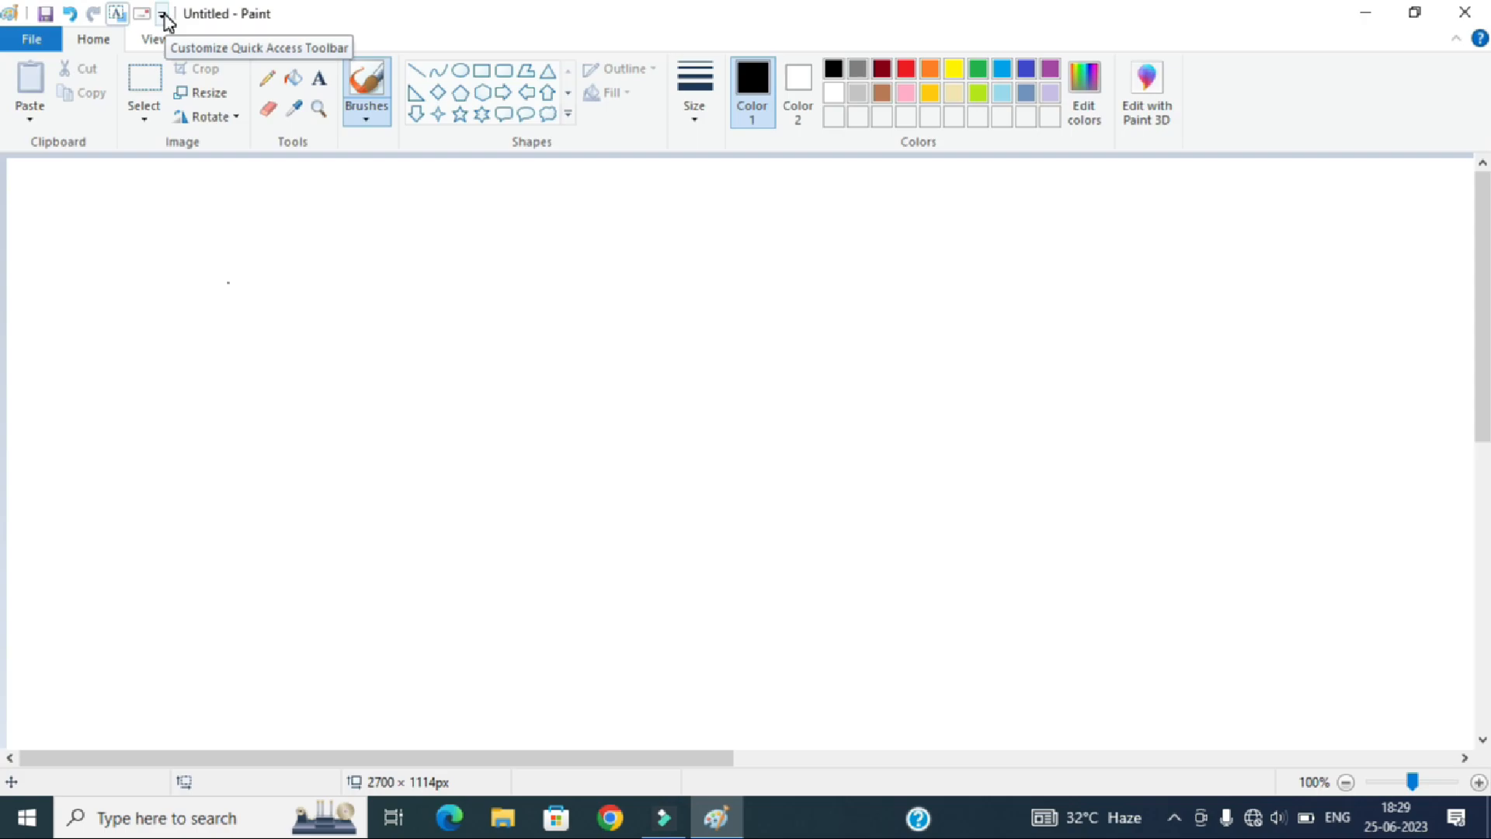
Remove the Send in email and Save commands from the Quick Access Toolbar
{"action": "left_click", "coordinate": [163, 14]}
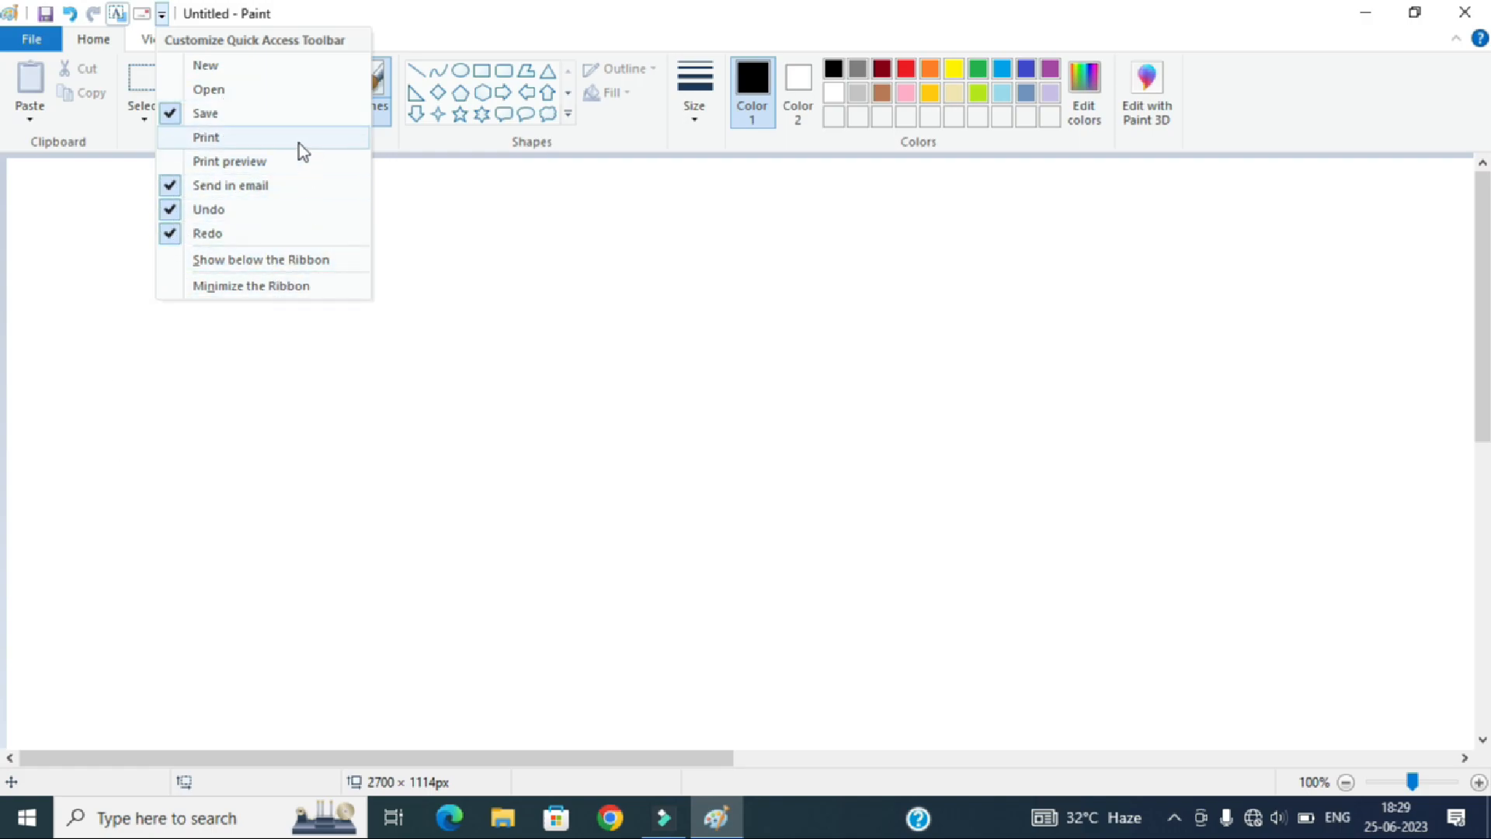
{"action": "left_click", "coordinate": [177, 186]}
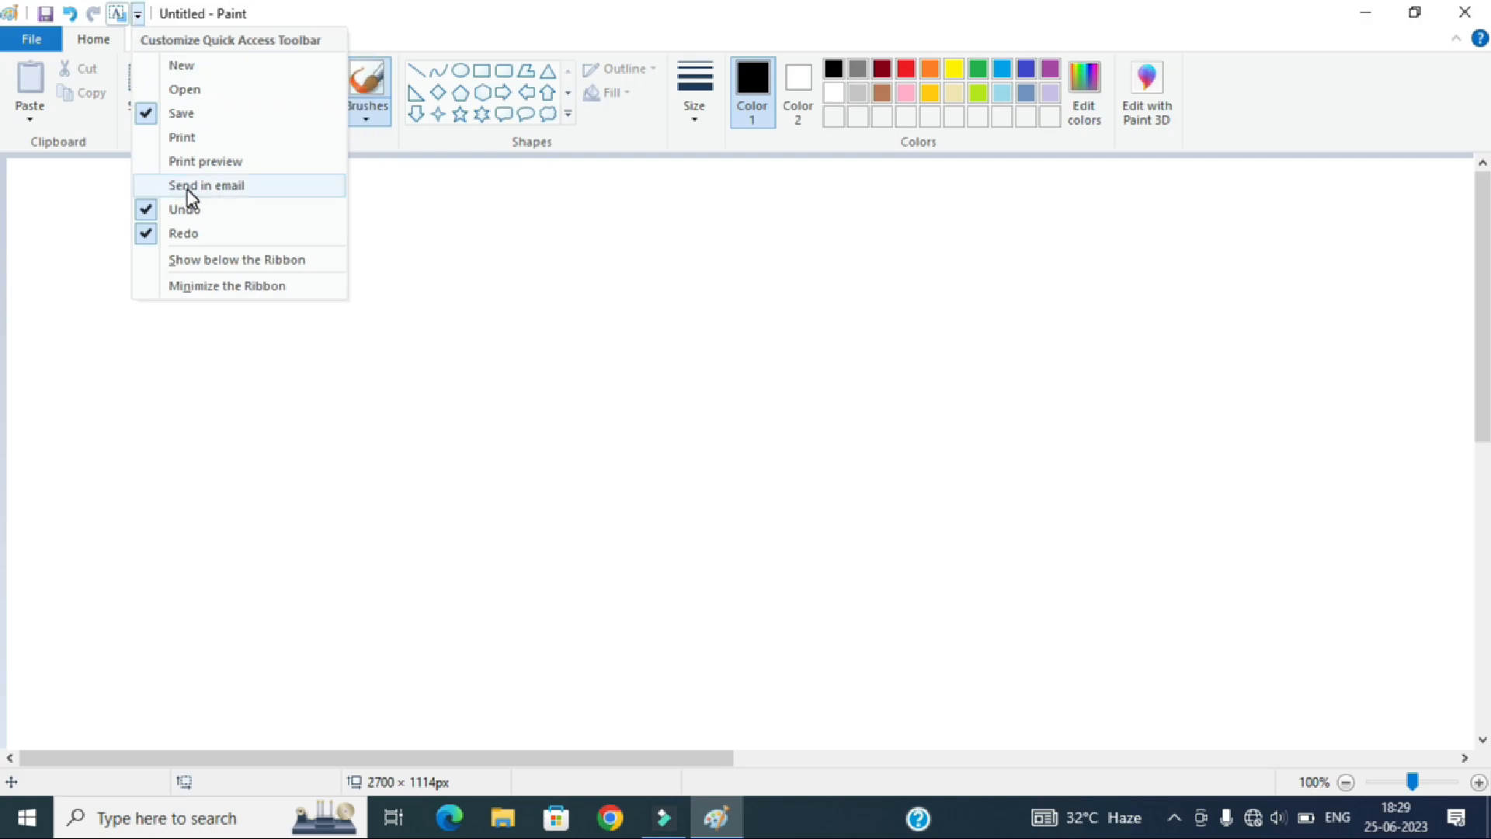
{"action": "left_click", "coordinate": [142, 114]}
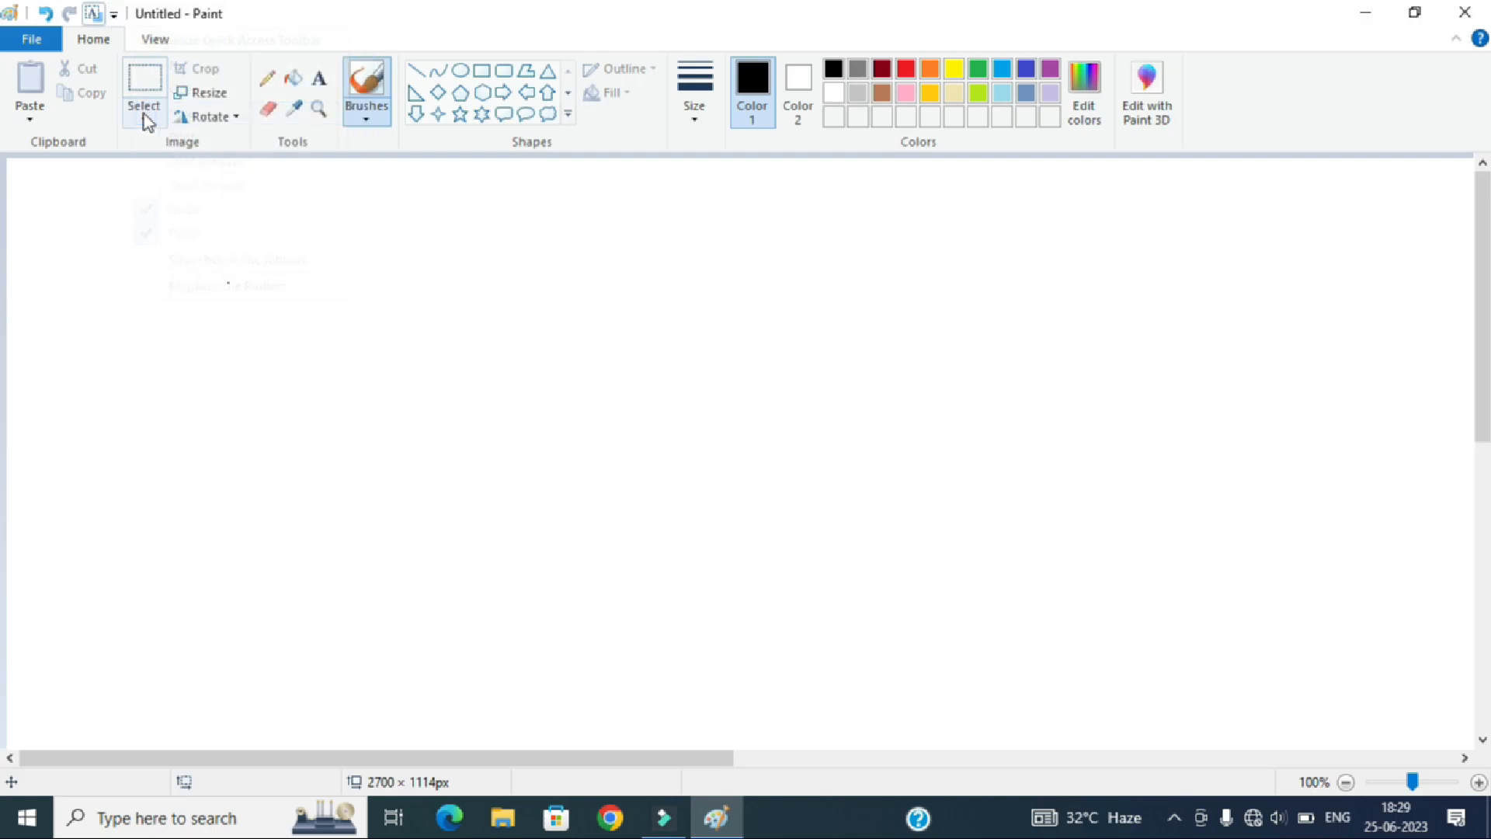
Add the New, Open and Print commands to the Quick Access Toolbar
{"action": "left_click", "coordinate": [113, 14]}
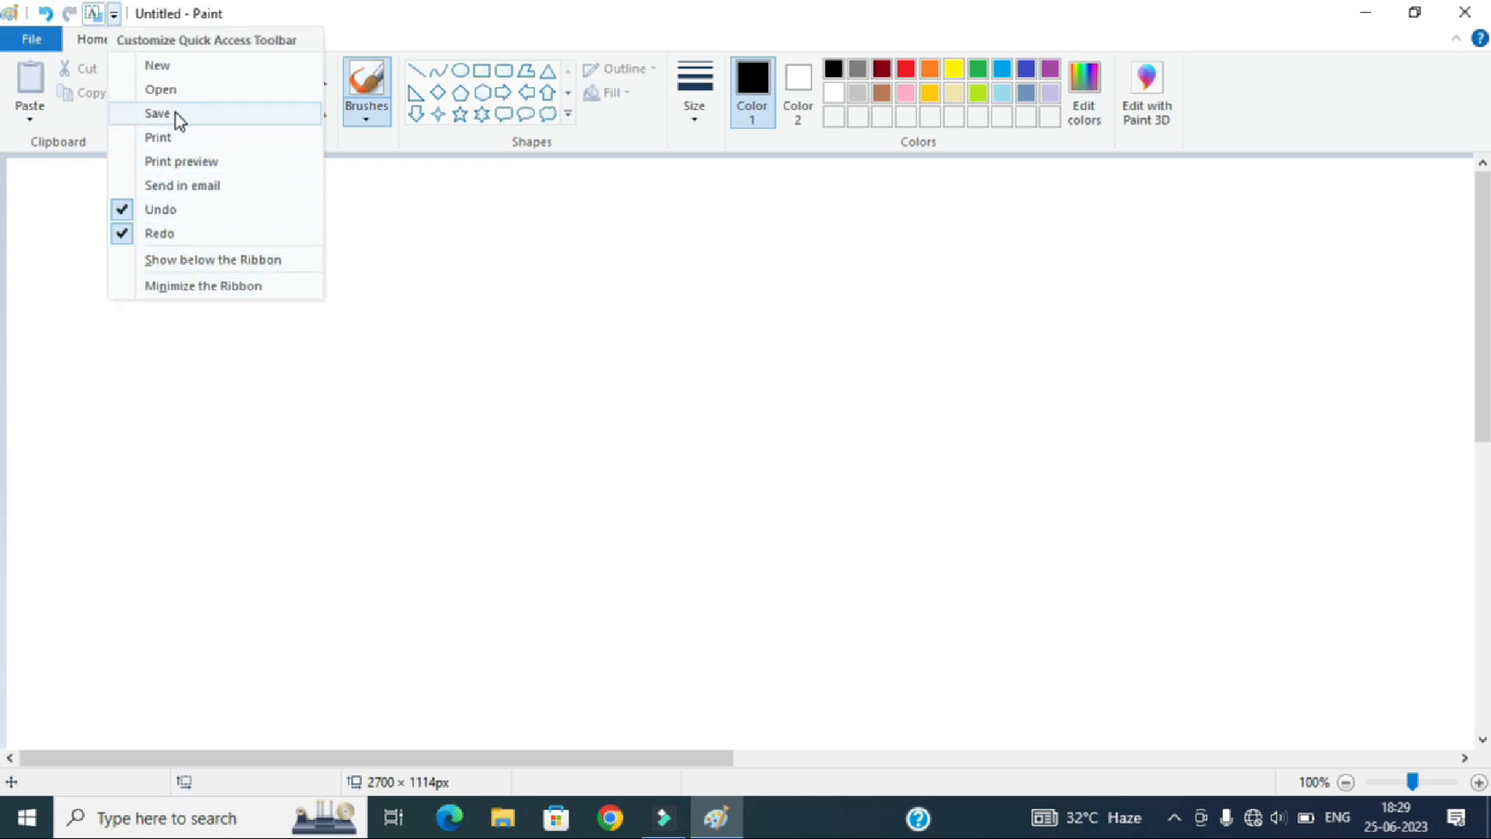
{"action": "left_click", "coordinate": [174, 70]}
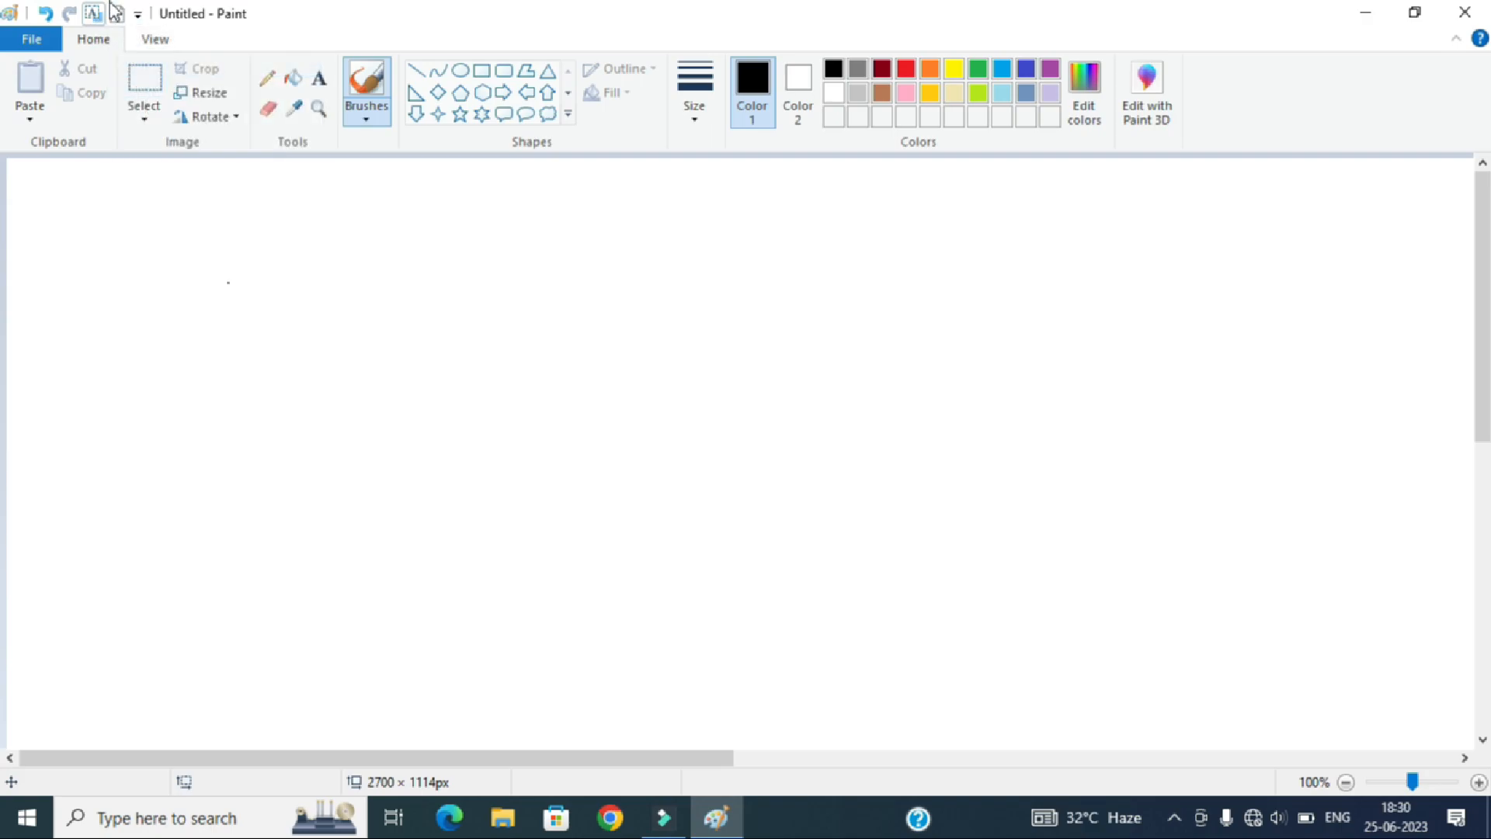
{"action": "left_click", "coordinate": [136, 14]}
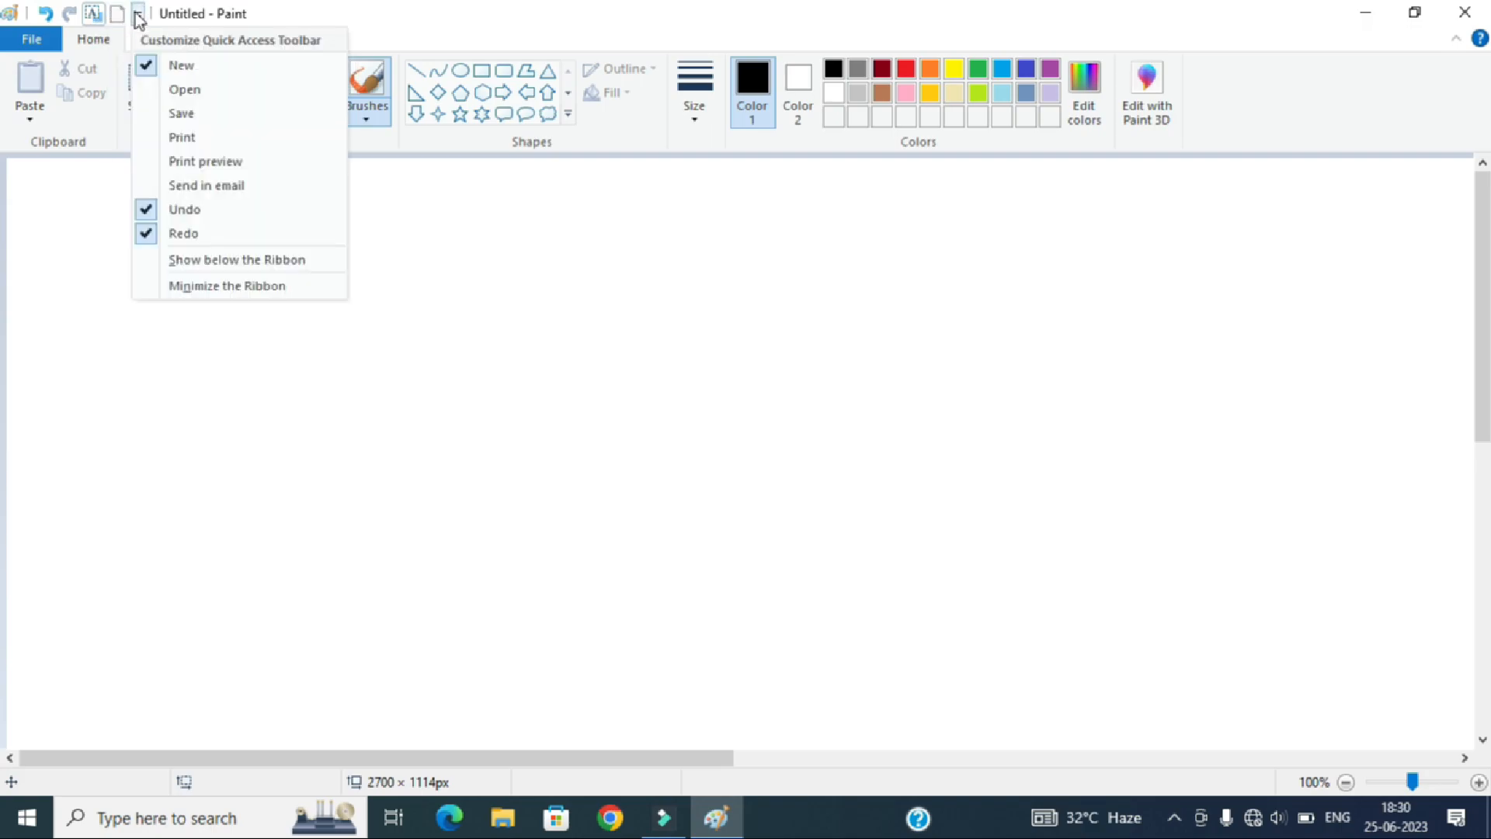
{"action": "left_click", "coordinate": [174, 92]}
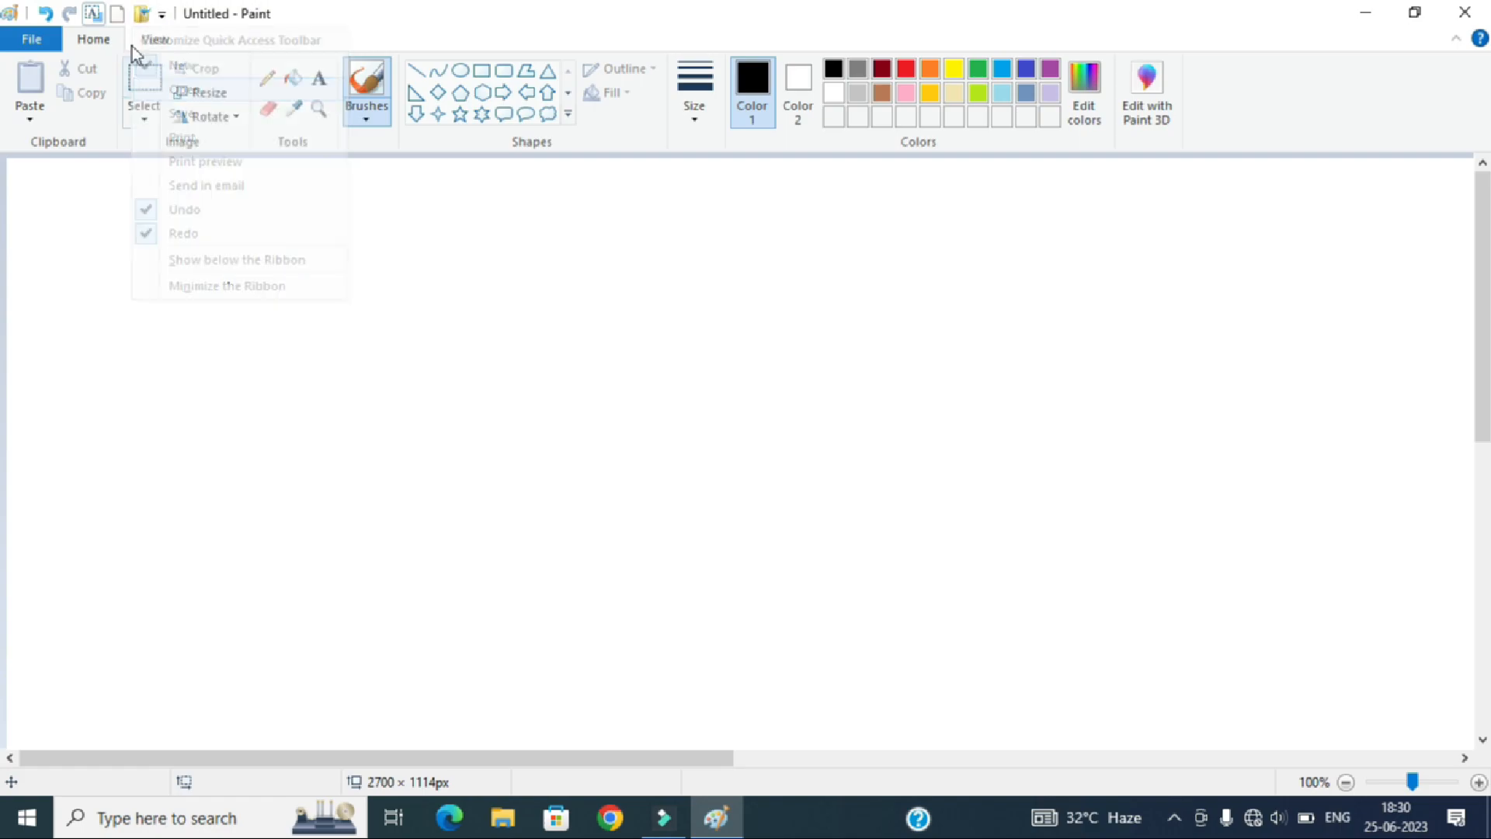
{"action": "left_click", "coordinate": [161, 14]}
{"action": "left_click", "coordinate": [229, 142]}
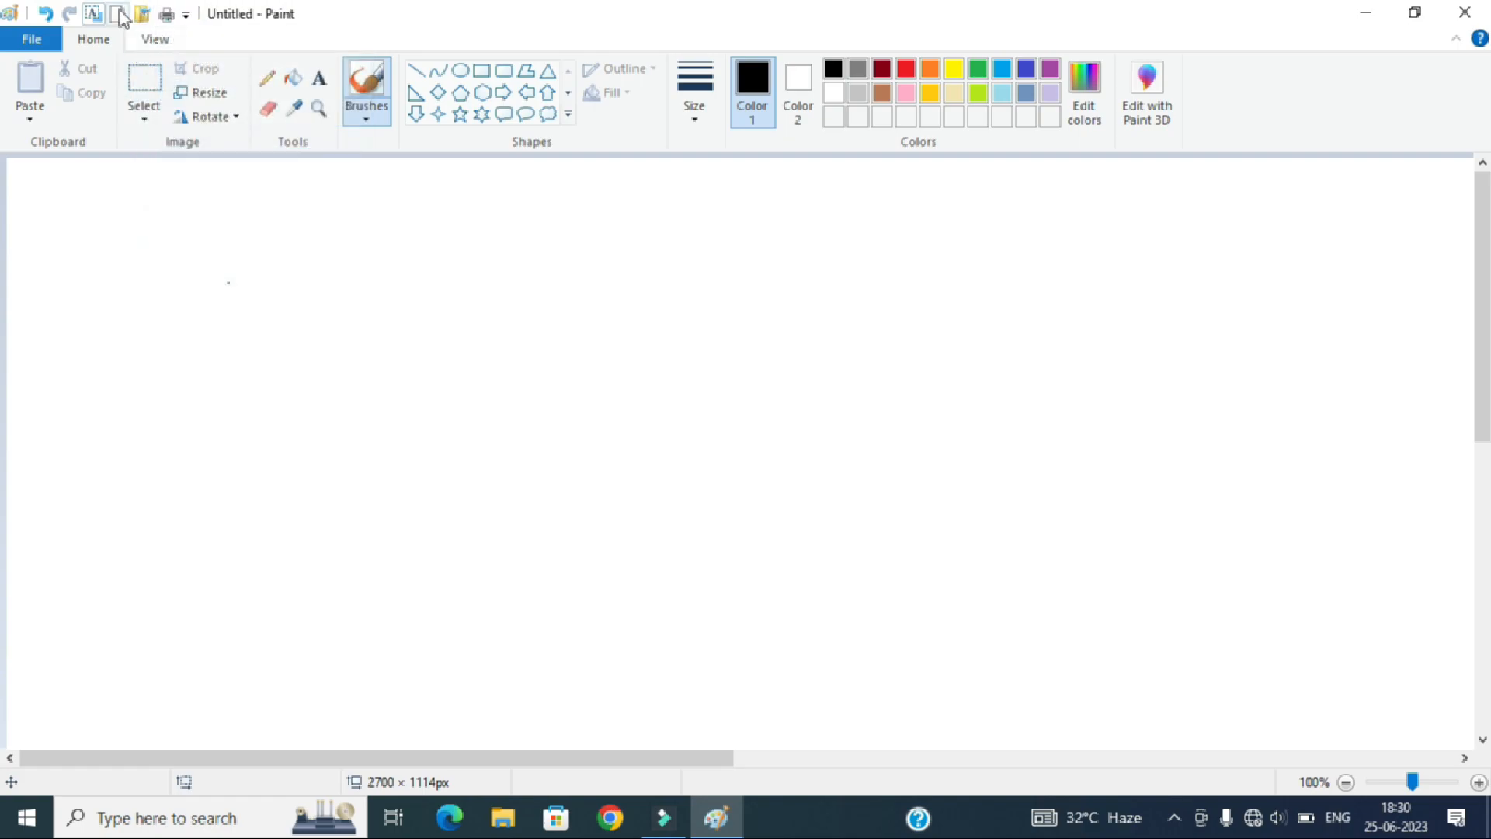
Add the Print preview, Send in email and Save commands to the Quick Access Toolbar
{"action": "left_click", "coordinate": [187, 15]}
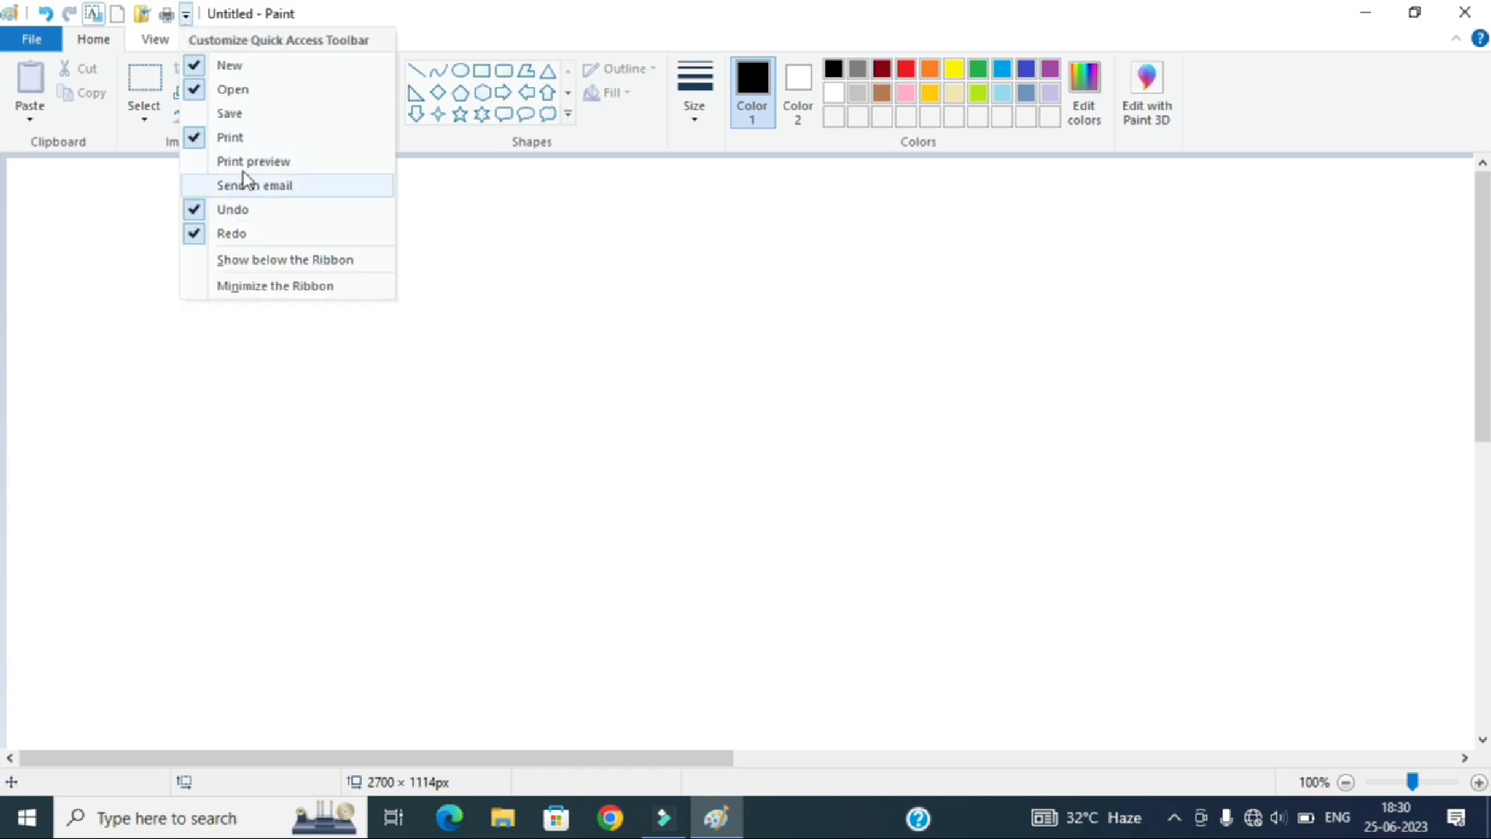
{"action": "left_click", "coordinate": [244, 163]}
{"action": "left_click", "coordinate": [210, 14]}
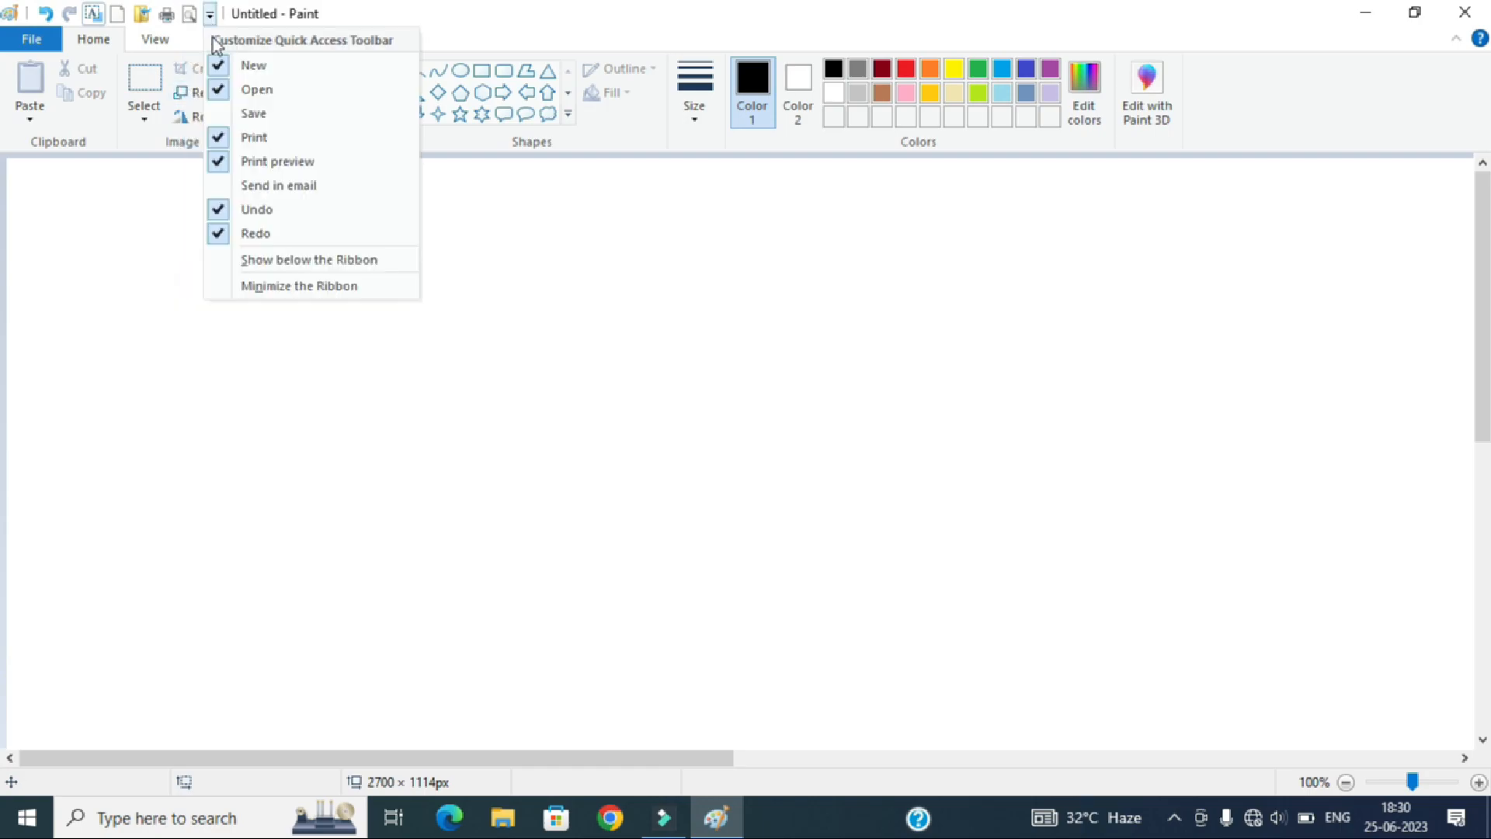
{"action": "left_click", "coordinate": [292, 189]}
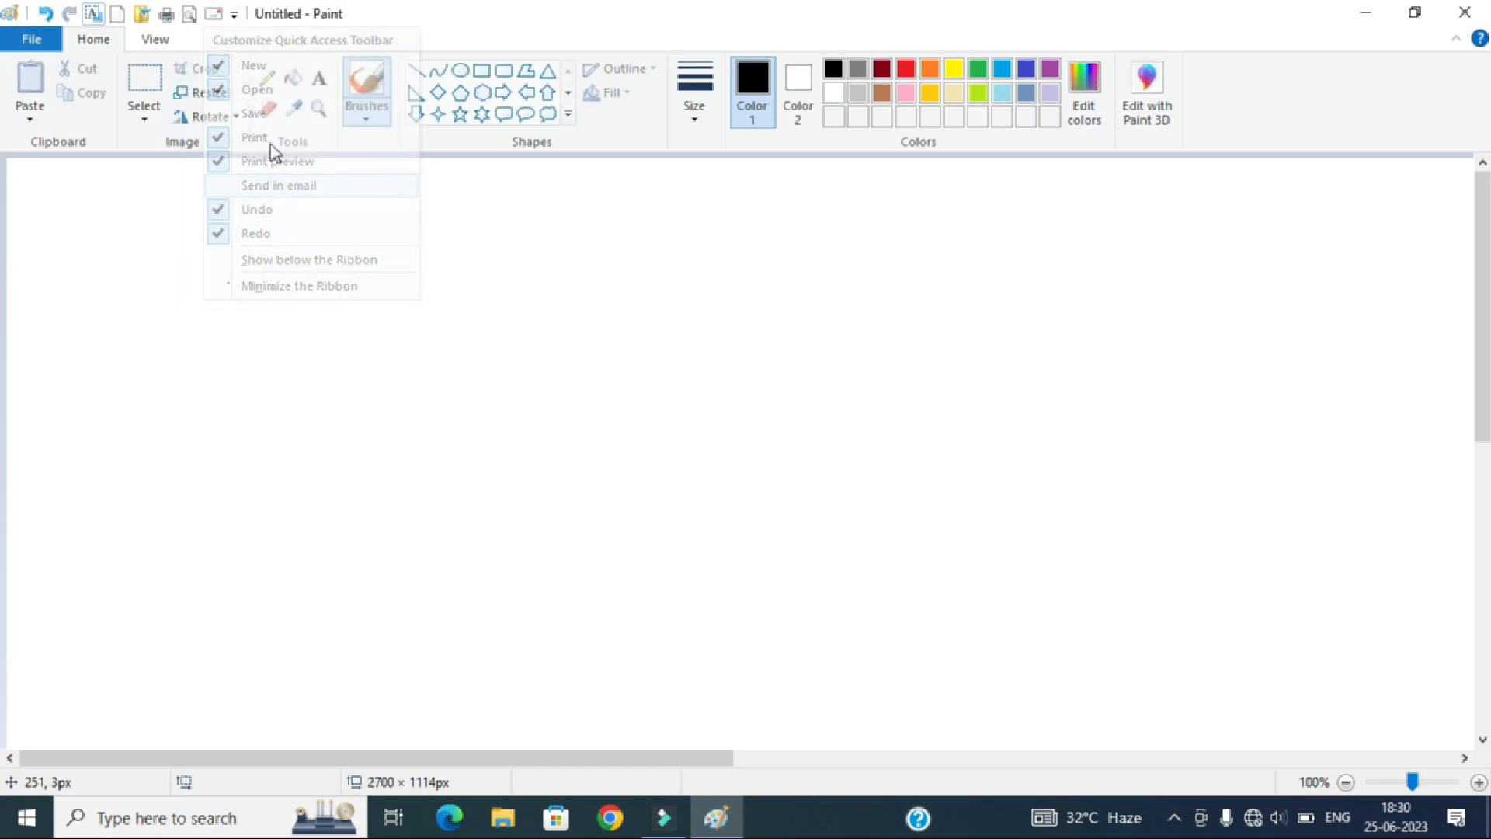
{"action": "left_click", "coordinate": [233, 14]}
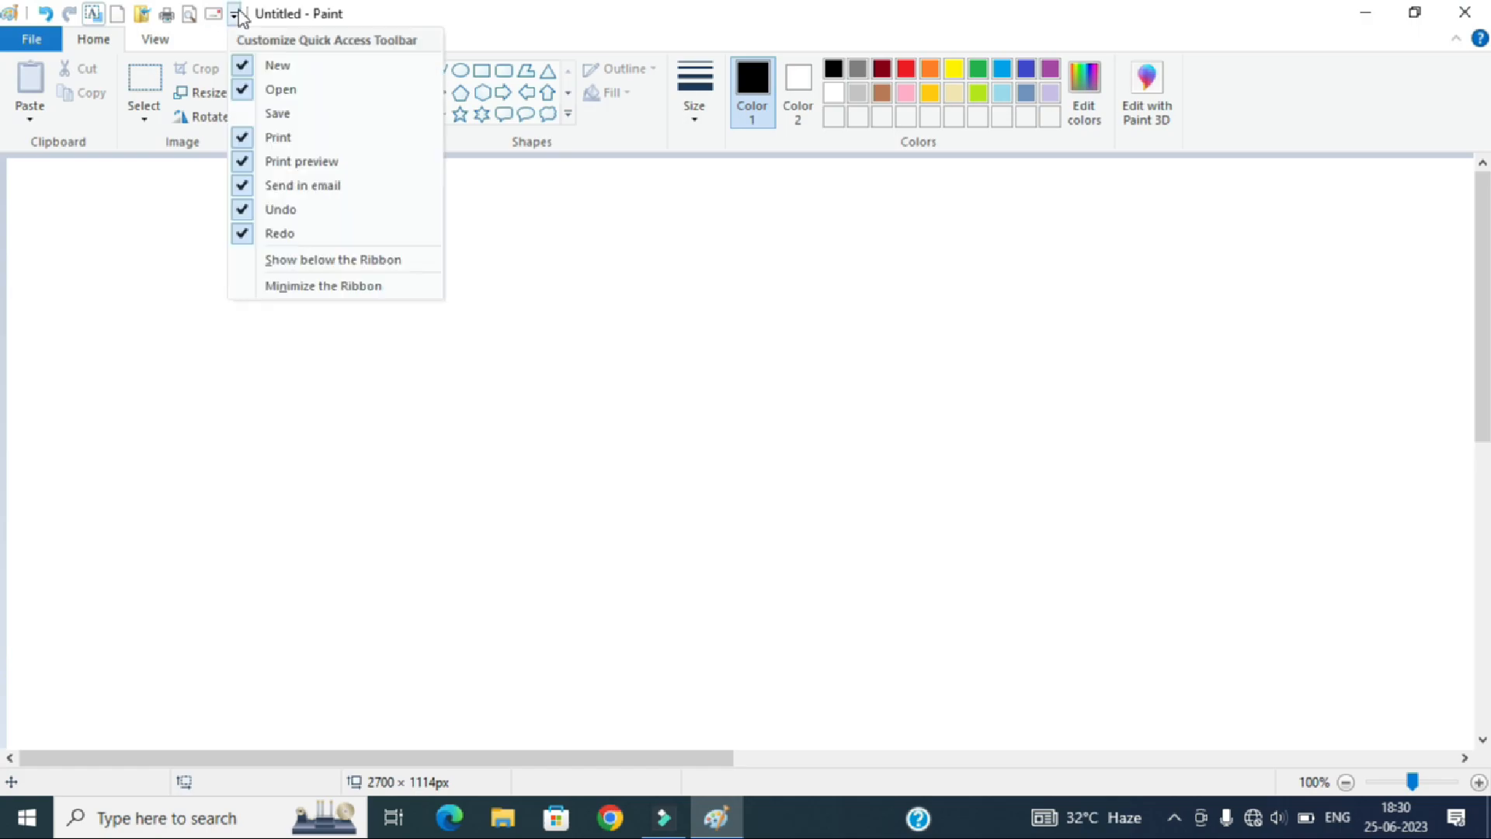
{"action": "left_click", "coordinate": [300, 115]}
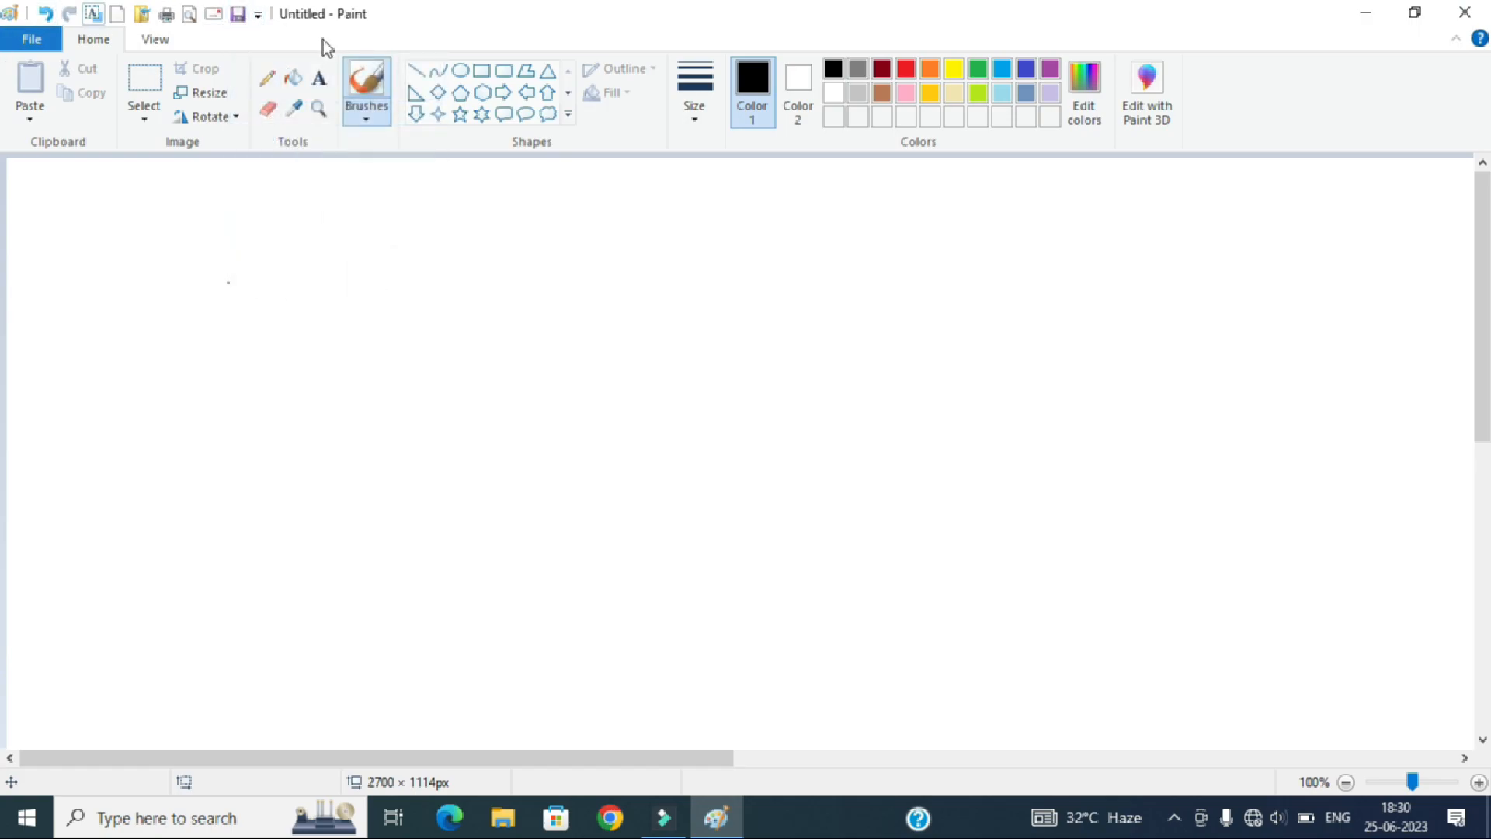
Remove the New and Open commands from the Quick Access Toolbar
{"action": "left_click", "coordinate": [257, 16]}
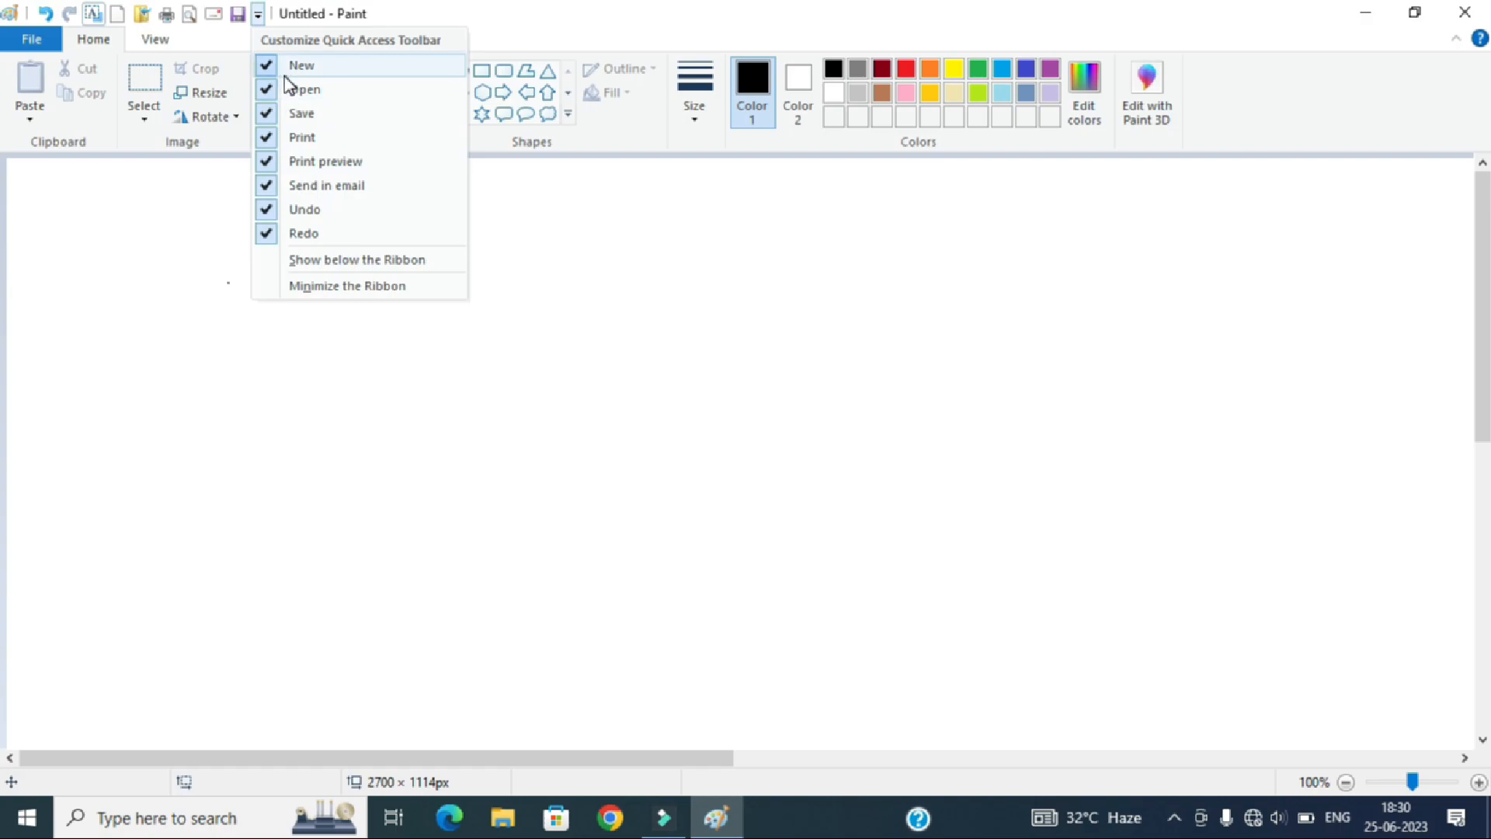
{"action": "left_click", "coordinate": [291, 67]}
{"action": "left_click", "coordinate": [233, 15]}
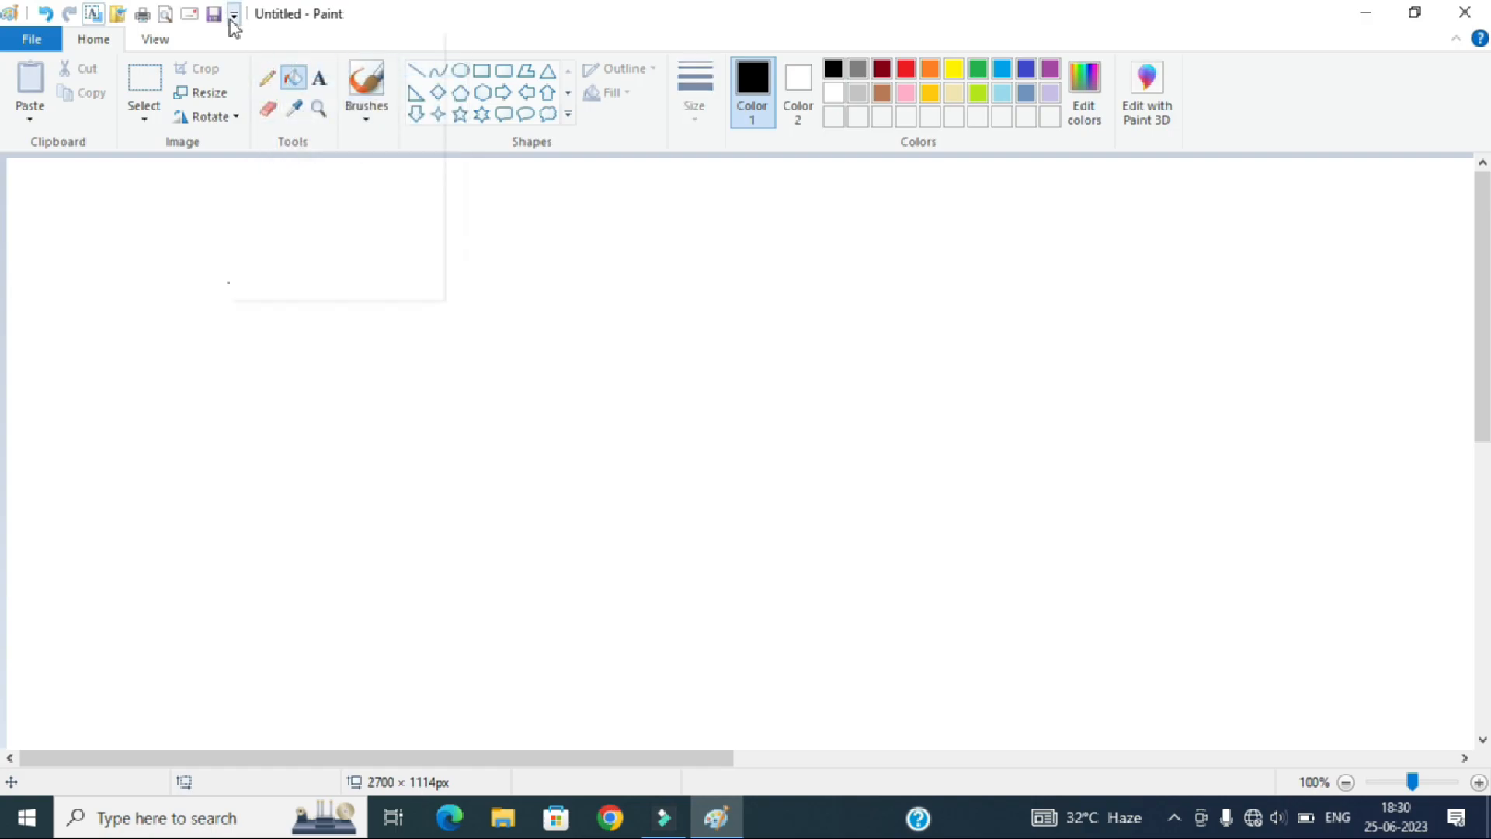
{"action": "left_click", "coordinate": [255, 95]}
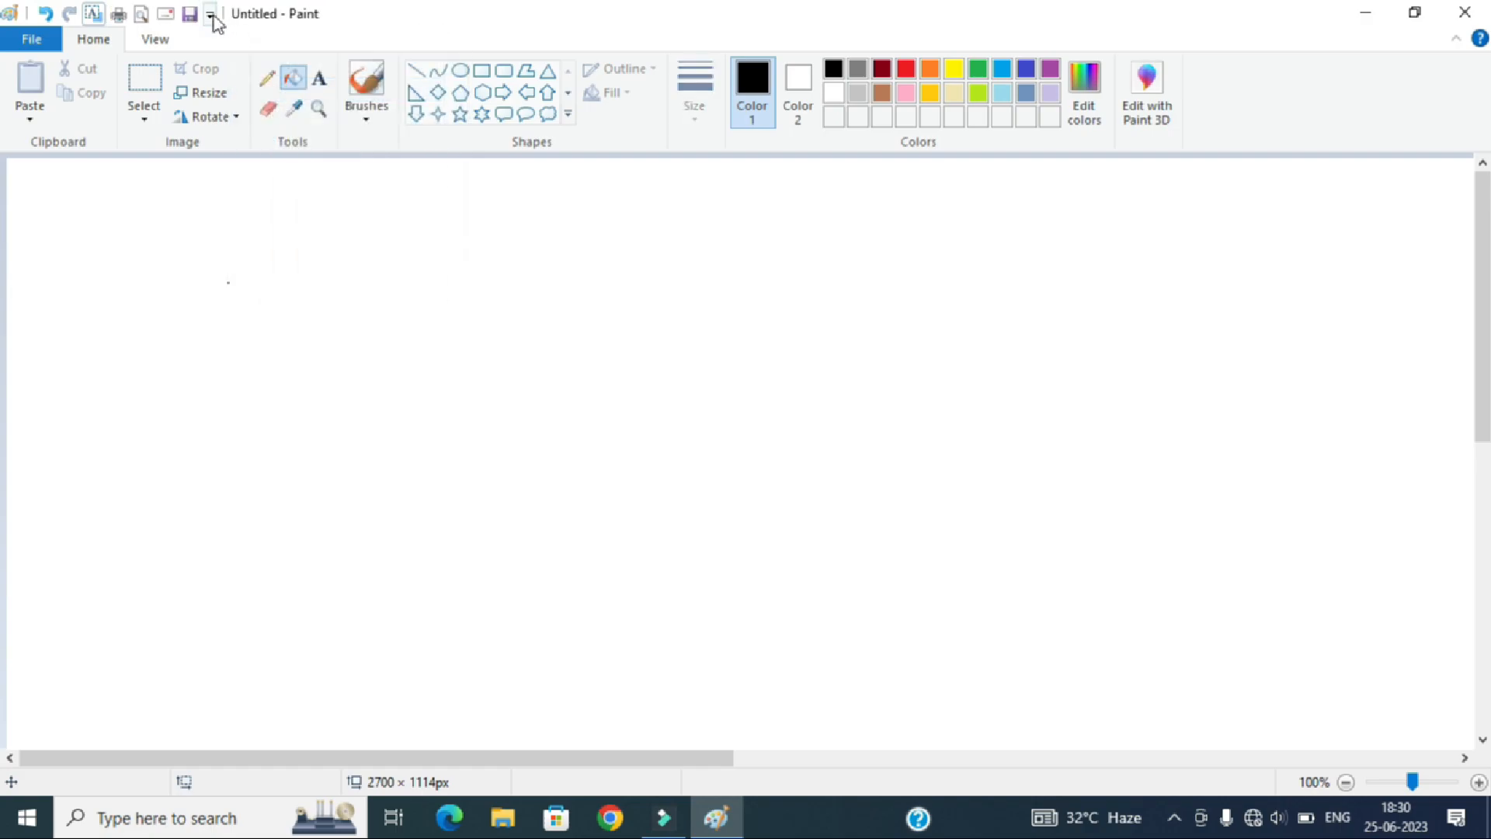
Remove the Print, Save, Print preview and Send in email commands from the Quick Access Toolbar
{"action": "left_click", "coordinate": [210, 15]}
{"action": "left_click", "coordinate": [233, 138]}
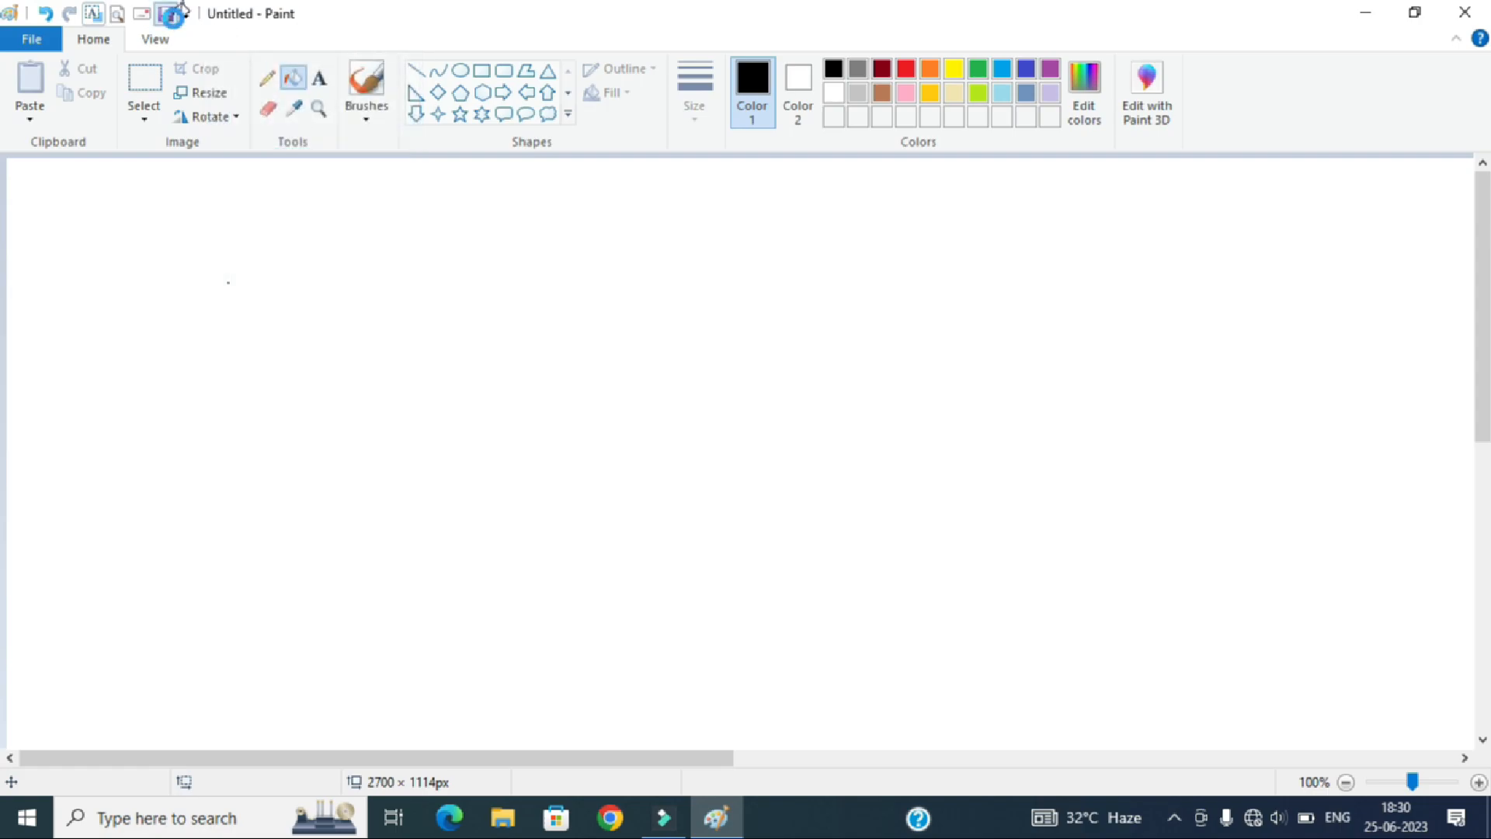
{"action": "left_click", "coordinate": [166, 14]}
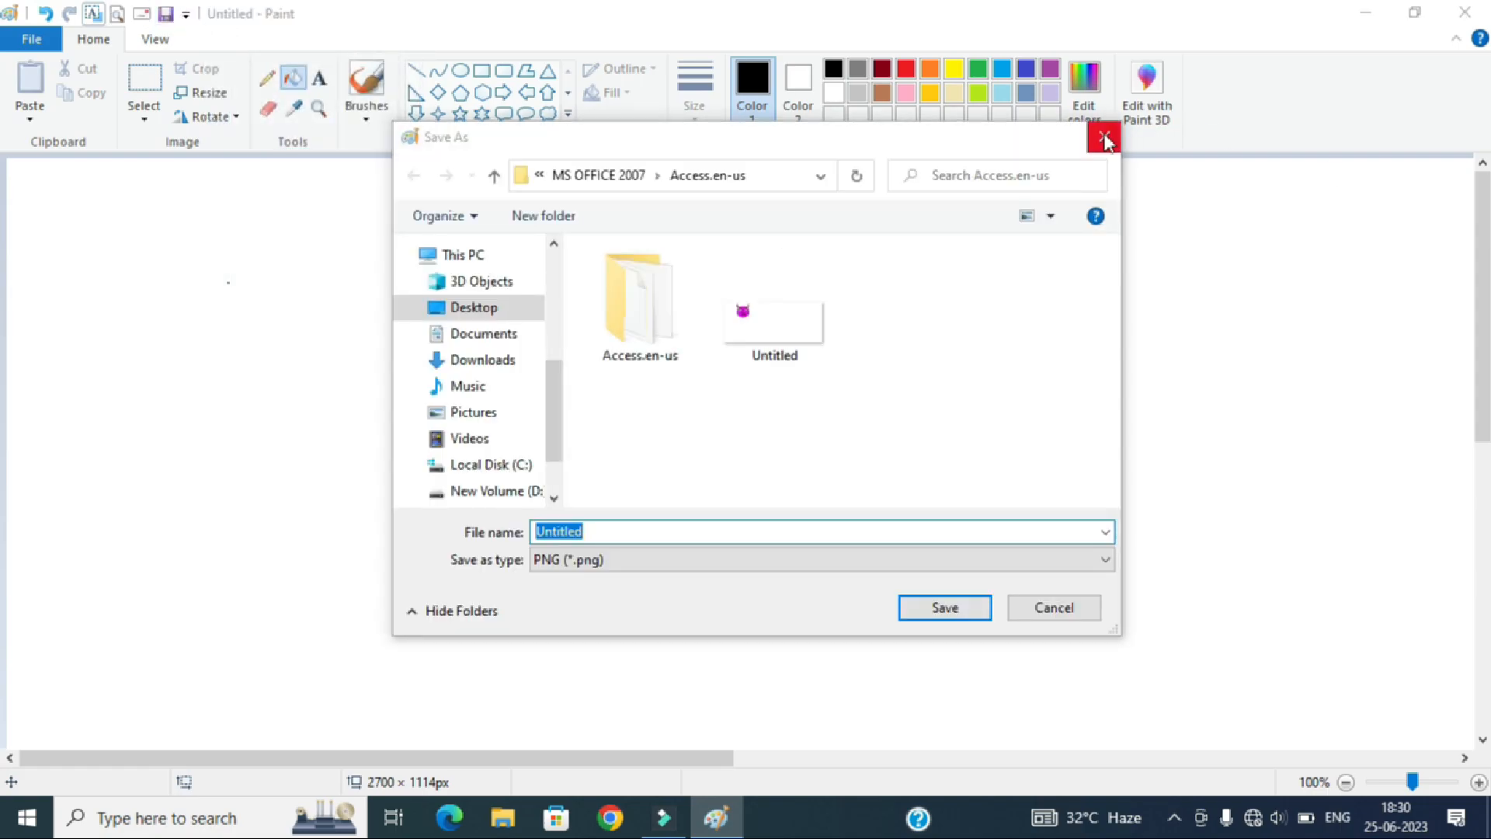
{"action": "left_click", "coordinate": [1105, 137]}
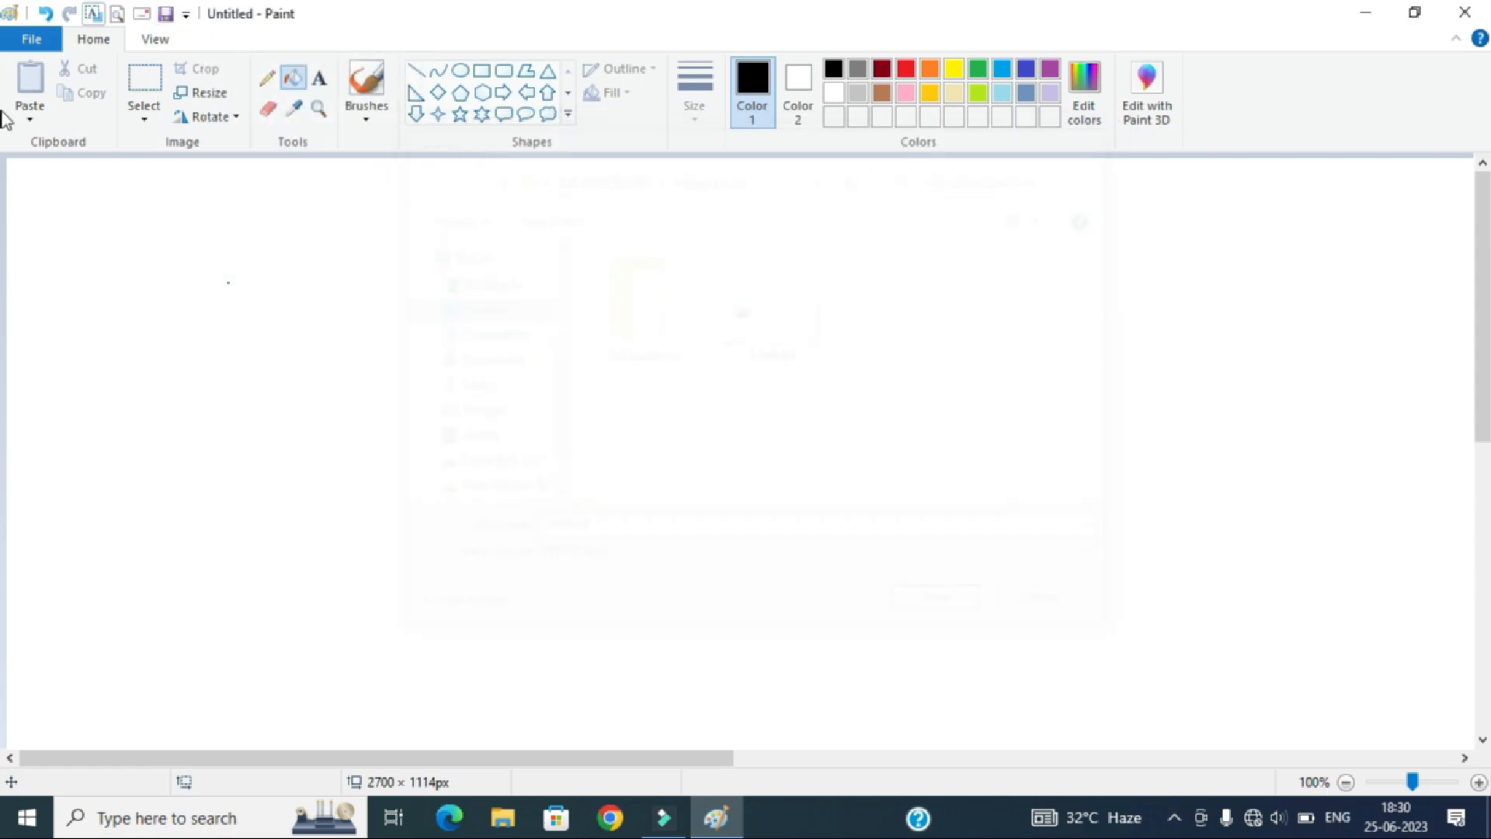
{"action": "left_click", "coordinate": [186, 14]}
{"action": "left_click", "coordinate": [230, 114]}
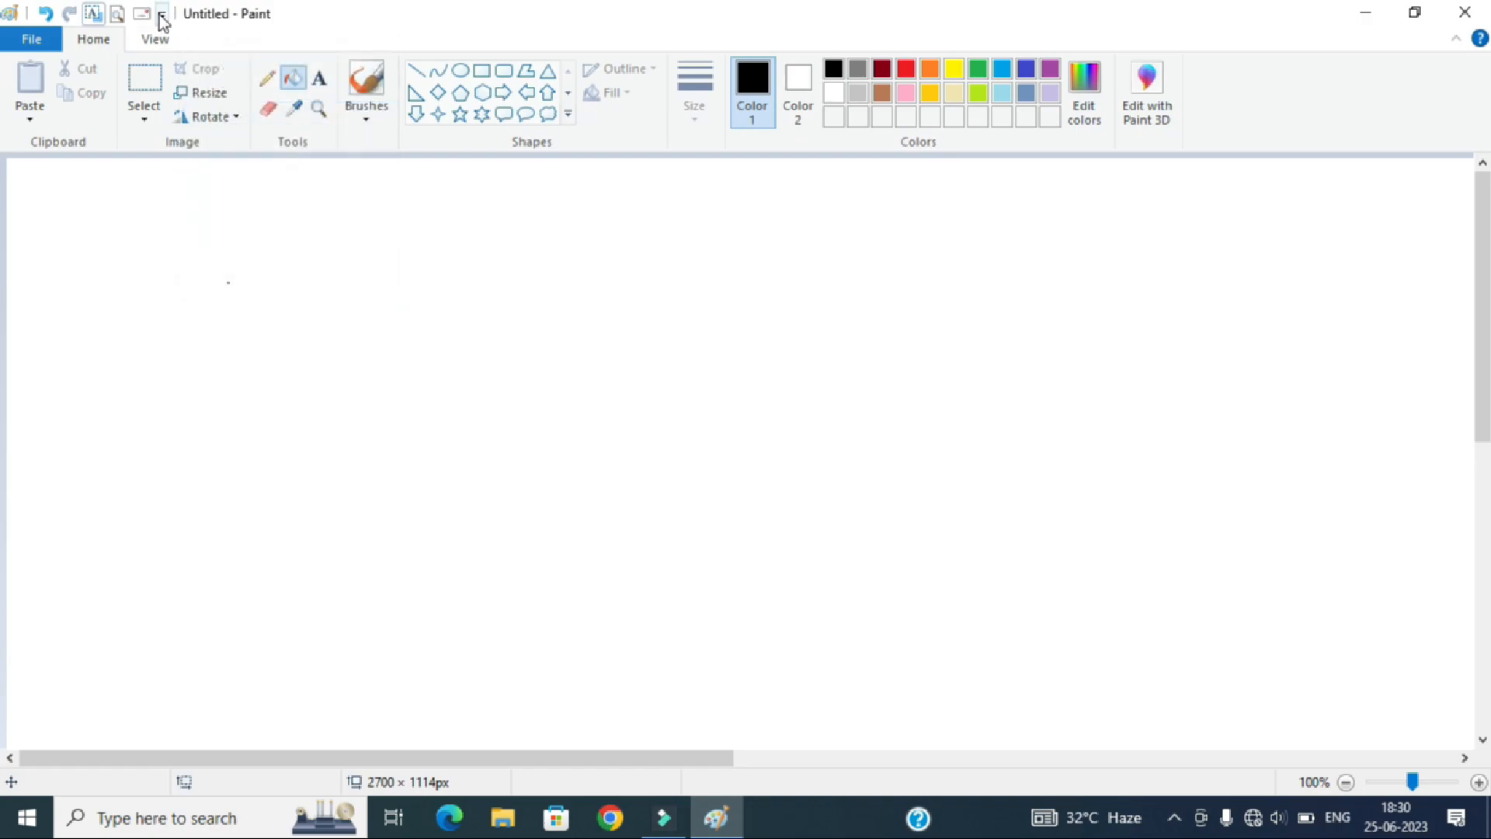
{"action": "left_click", "coordinate": [161, 14]}
{"action": "left_click", "coordinate": [207, 163]}
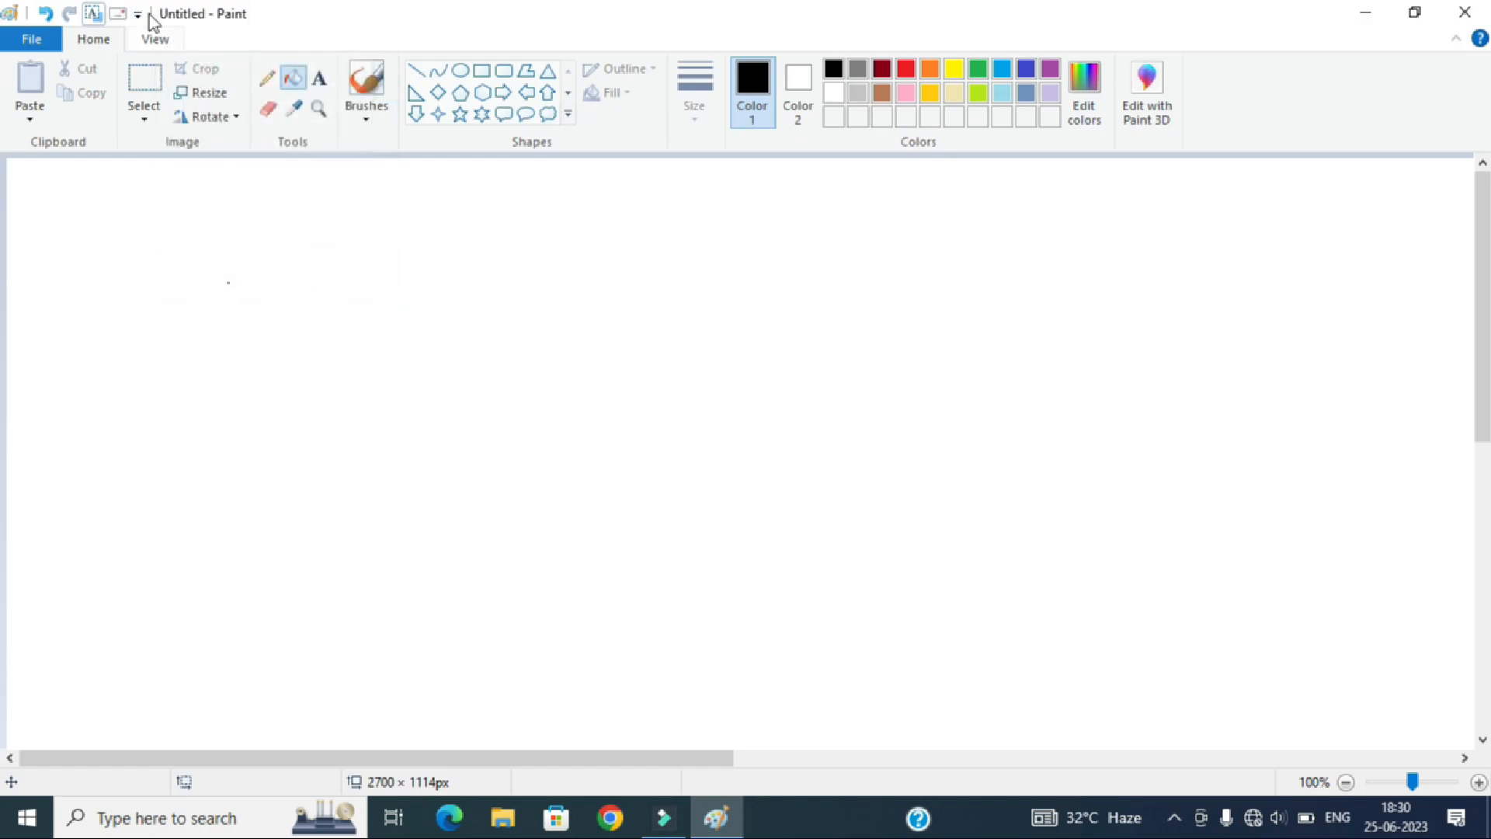
{"action": "left_click", "coordinate": [138, 14]}
{"action": "left_click", "coordinate": [203, 184]}
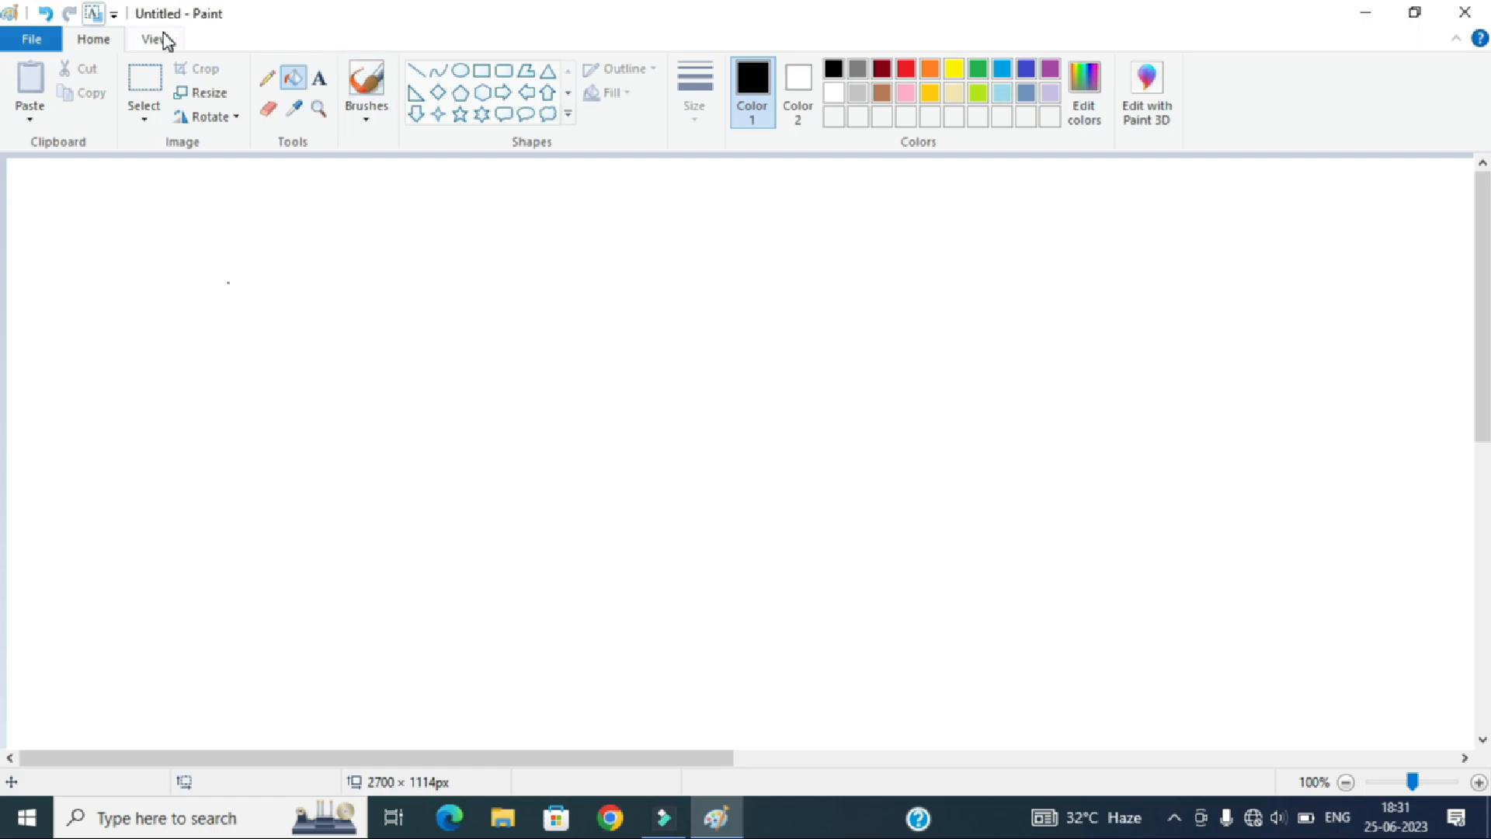
Save the picture as a PNG in the Access.en-us folder, using a person's first name as the file name
{"action": "left_click", "coordinate": [38, 39]}
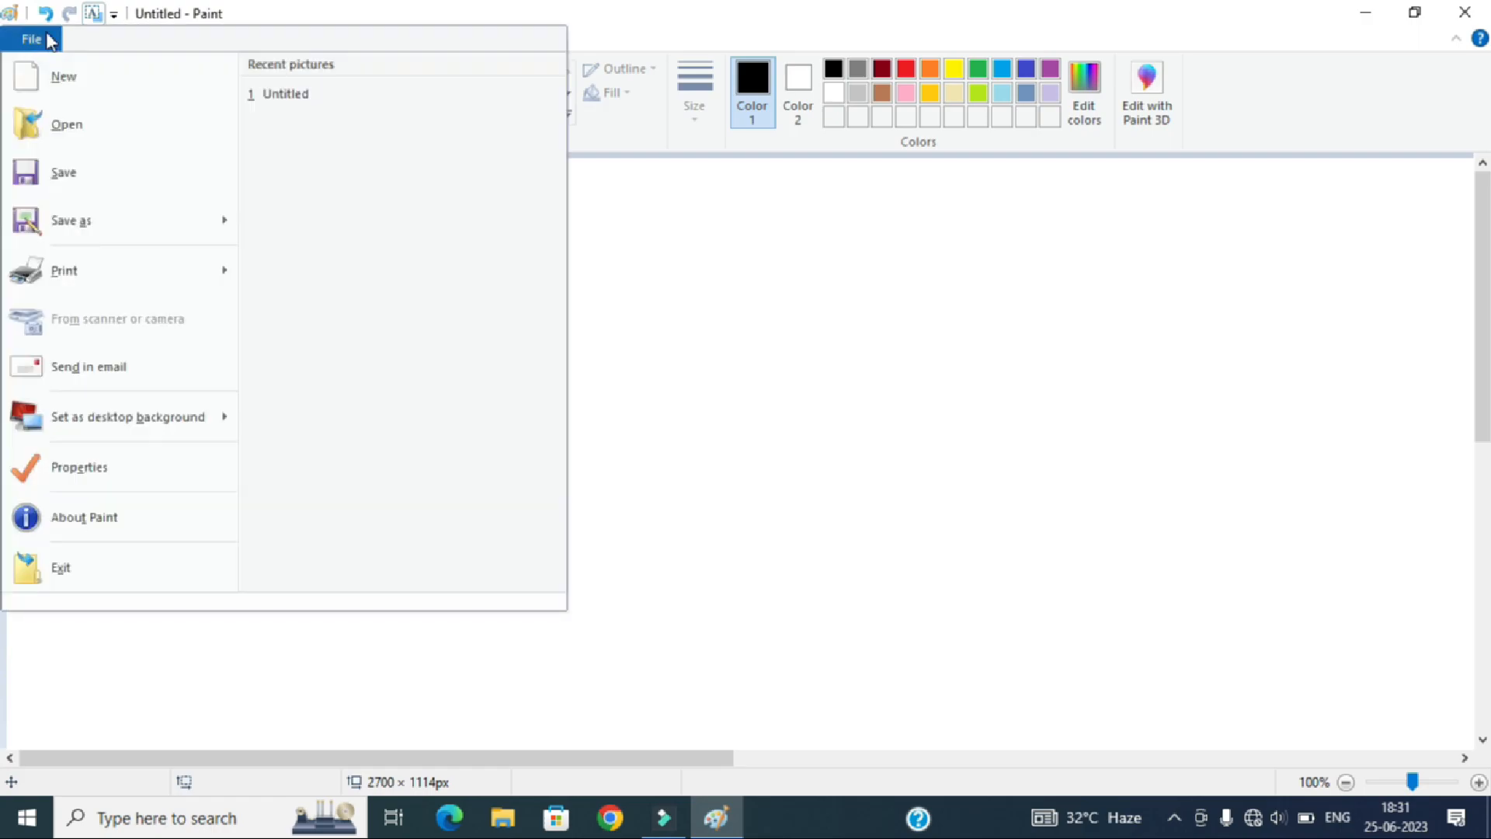
{"action": "left_click", "coordinate": [99, 172]}
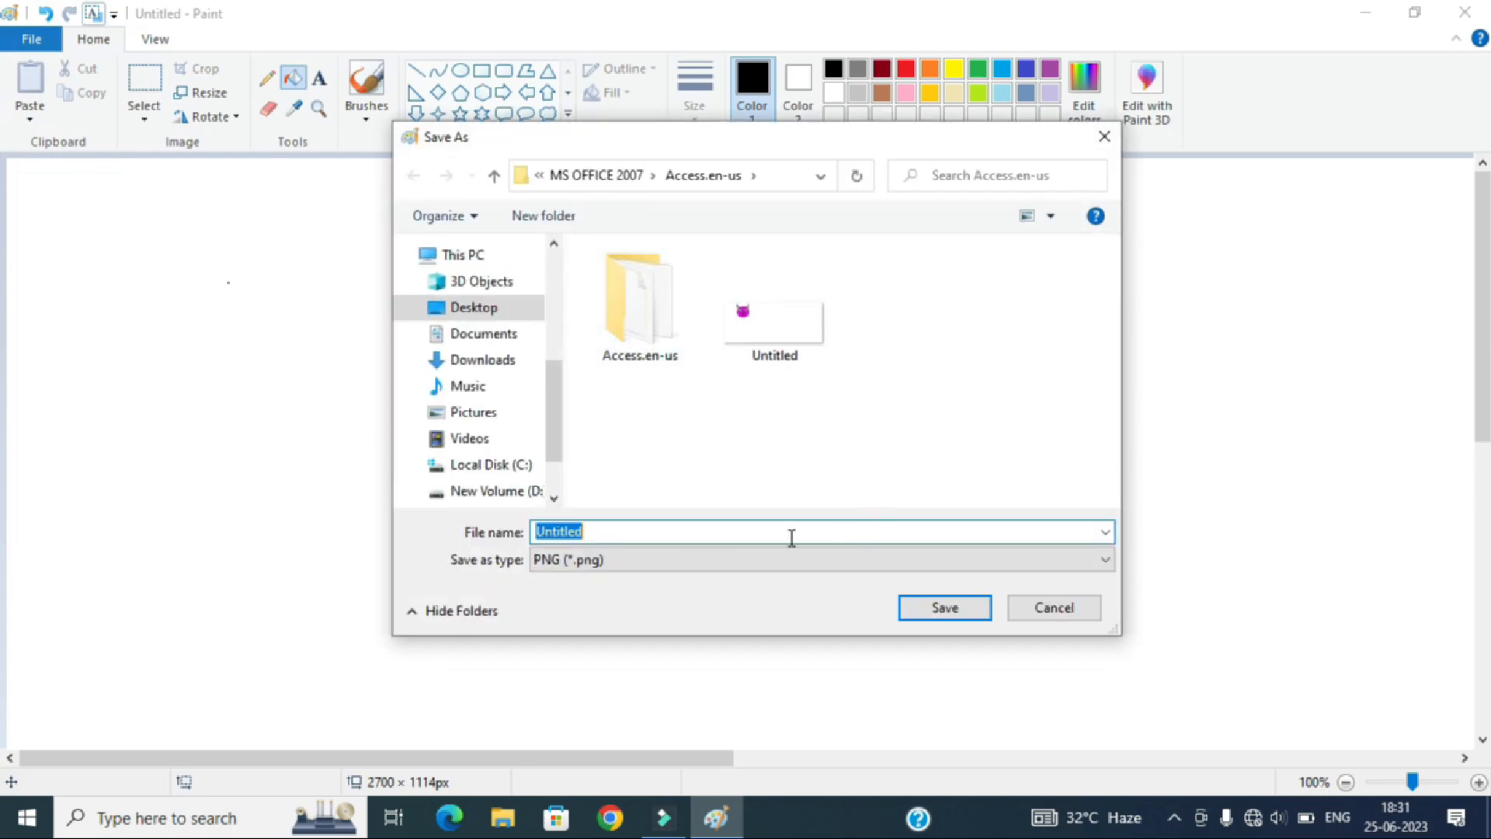
{"action": "type", "text": "vishal"}
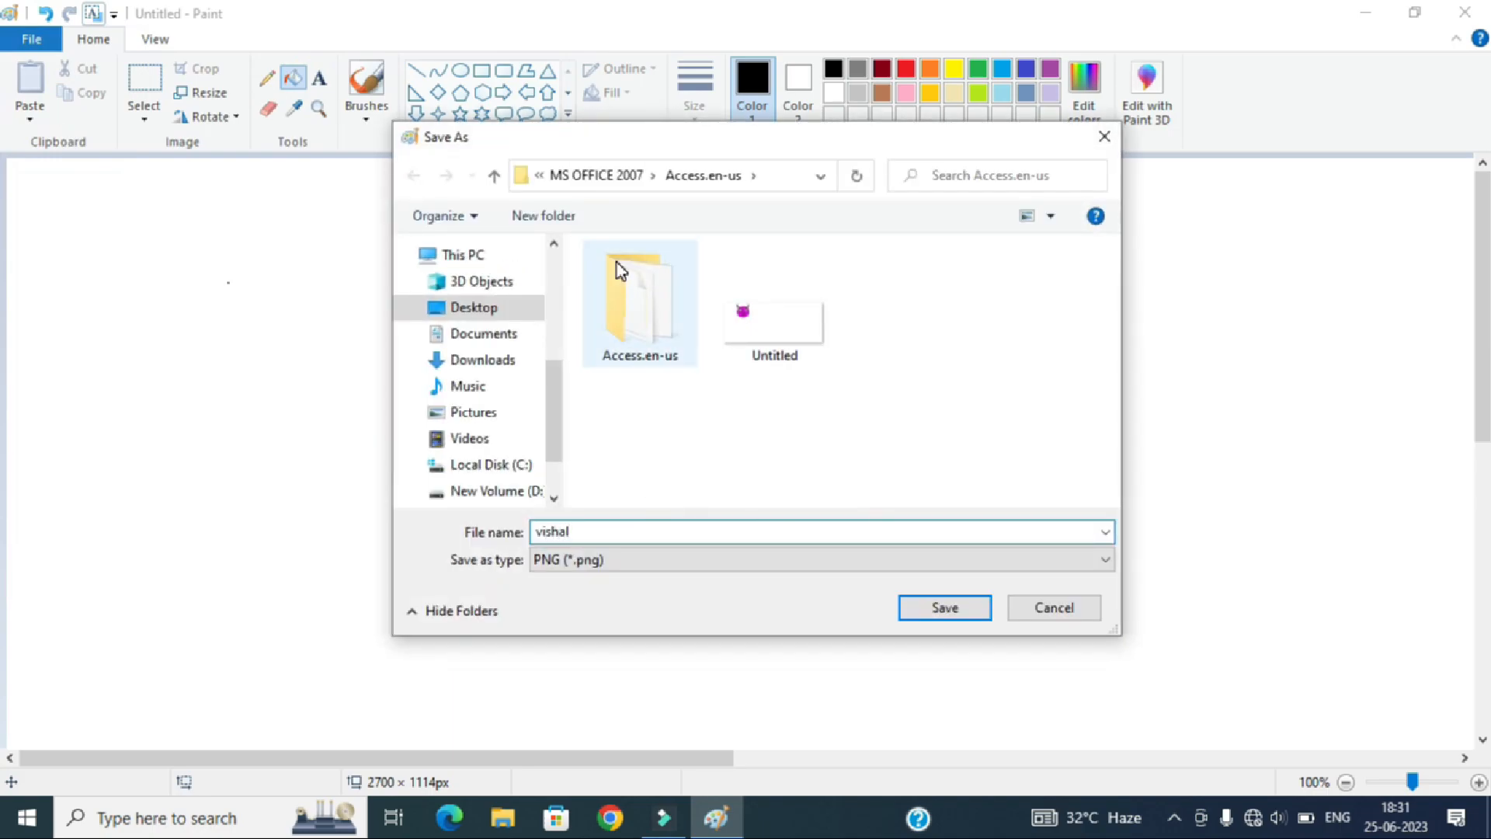
{"action": "left_click", "coordinate": [945, 608]}
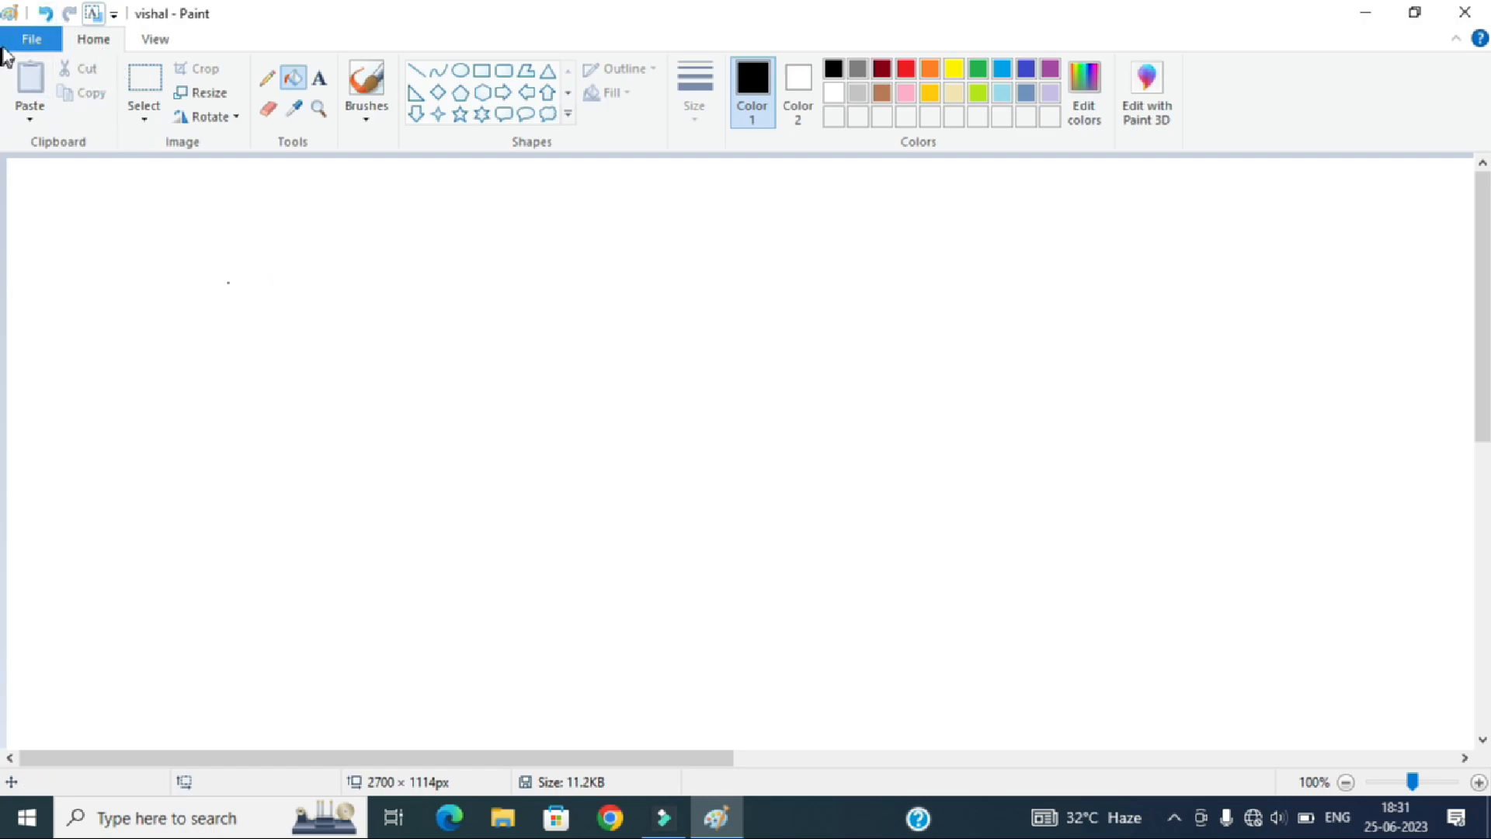
Review the picture formats and file types available for saving a copy of the picture
{"action": "left_click", "coordinate": [43, 37]}
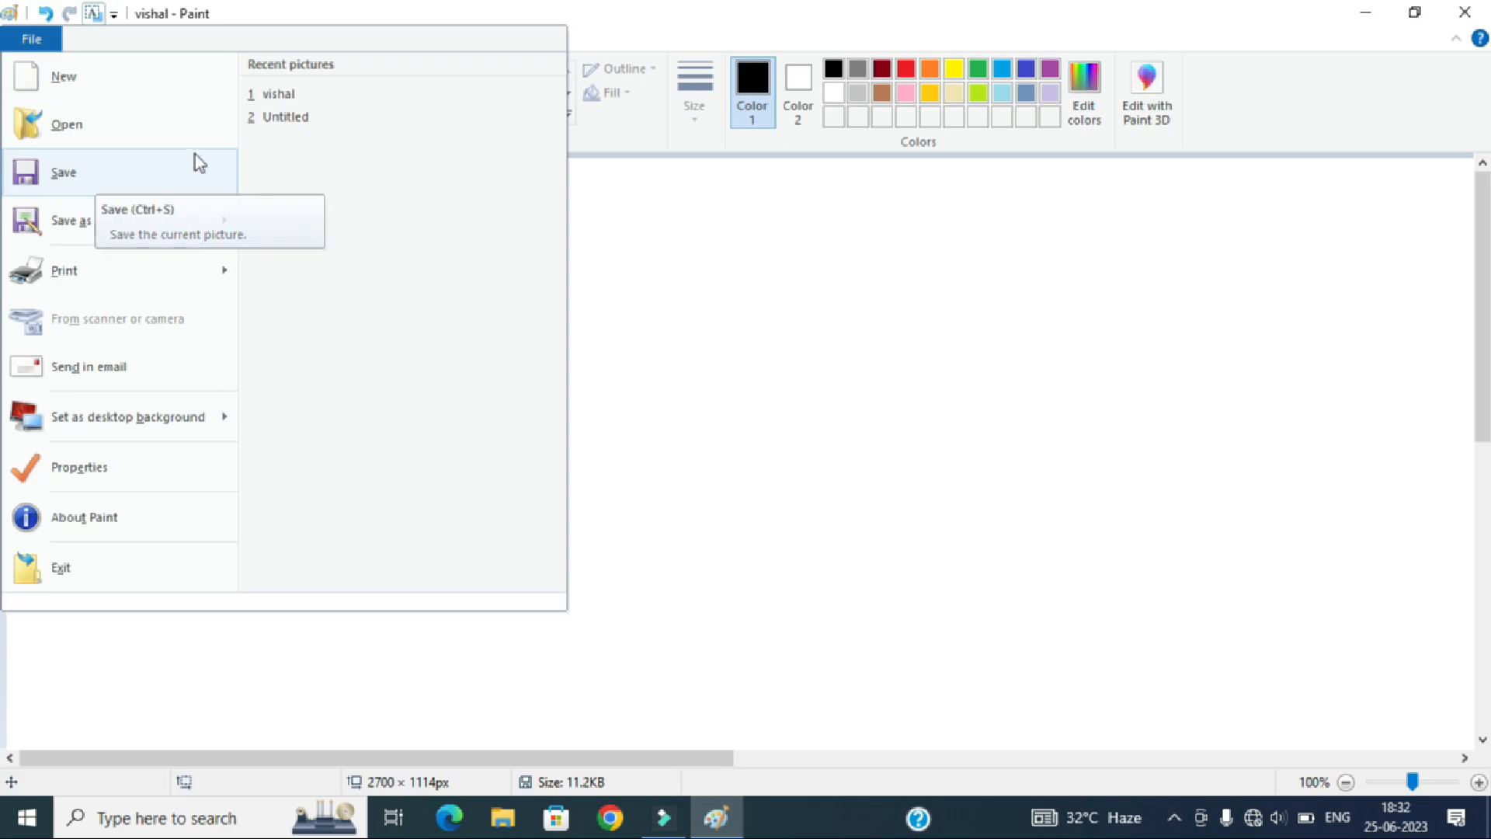
{"action": "left_click", "coordinate": [843, 362]}
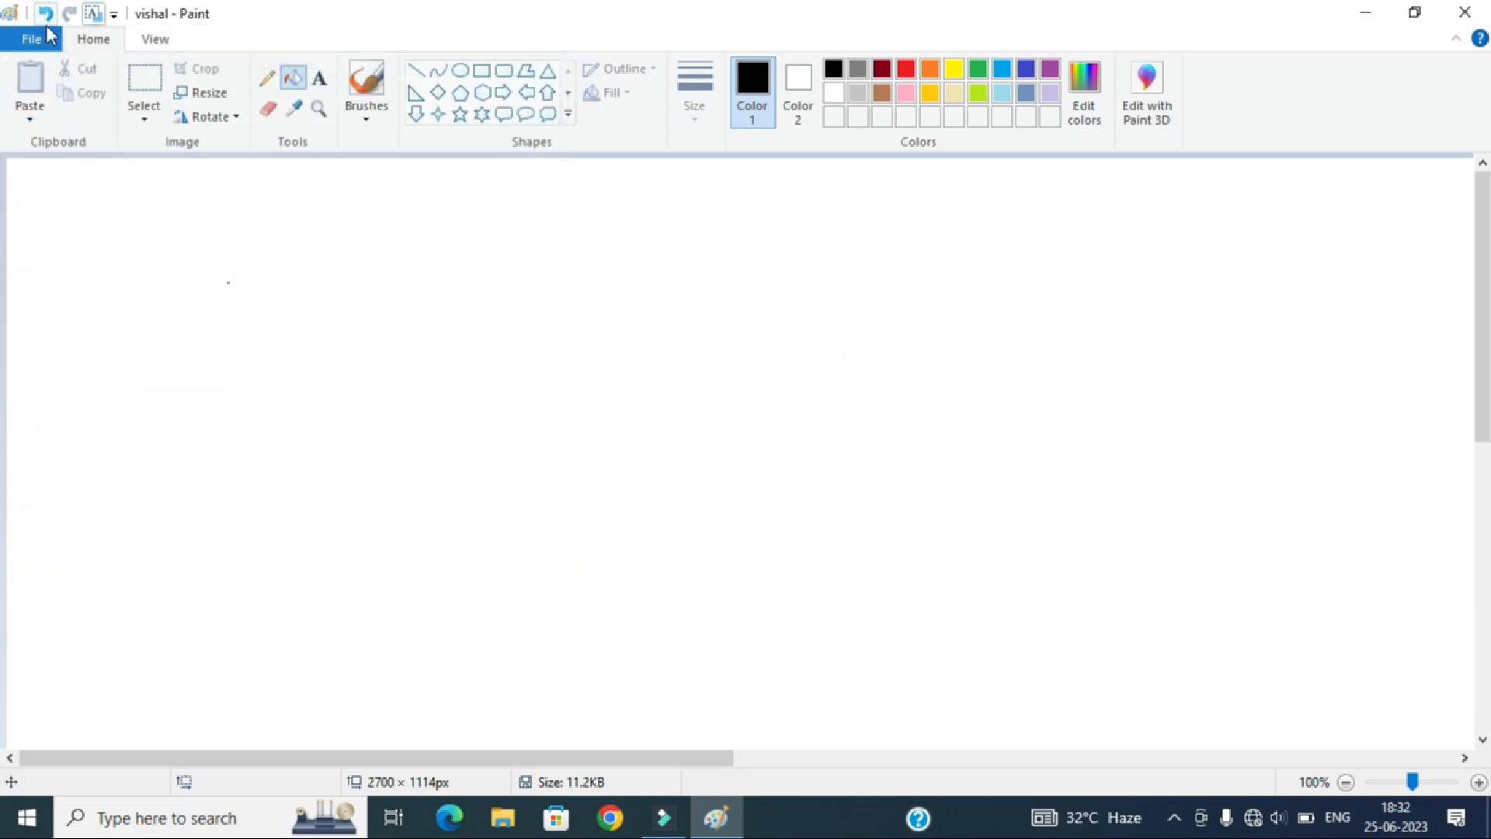
{"action": "left_click", "coordinate": [53, 38]}
{"action": "mouse_move", "coordinate": [111, 233]}
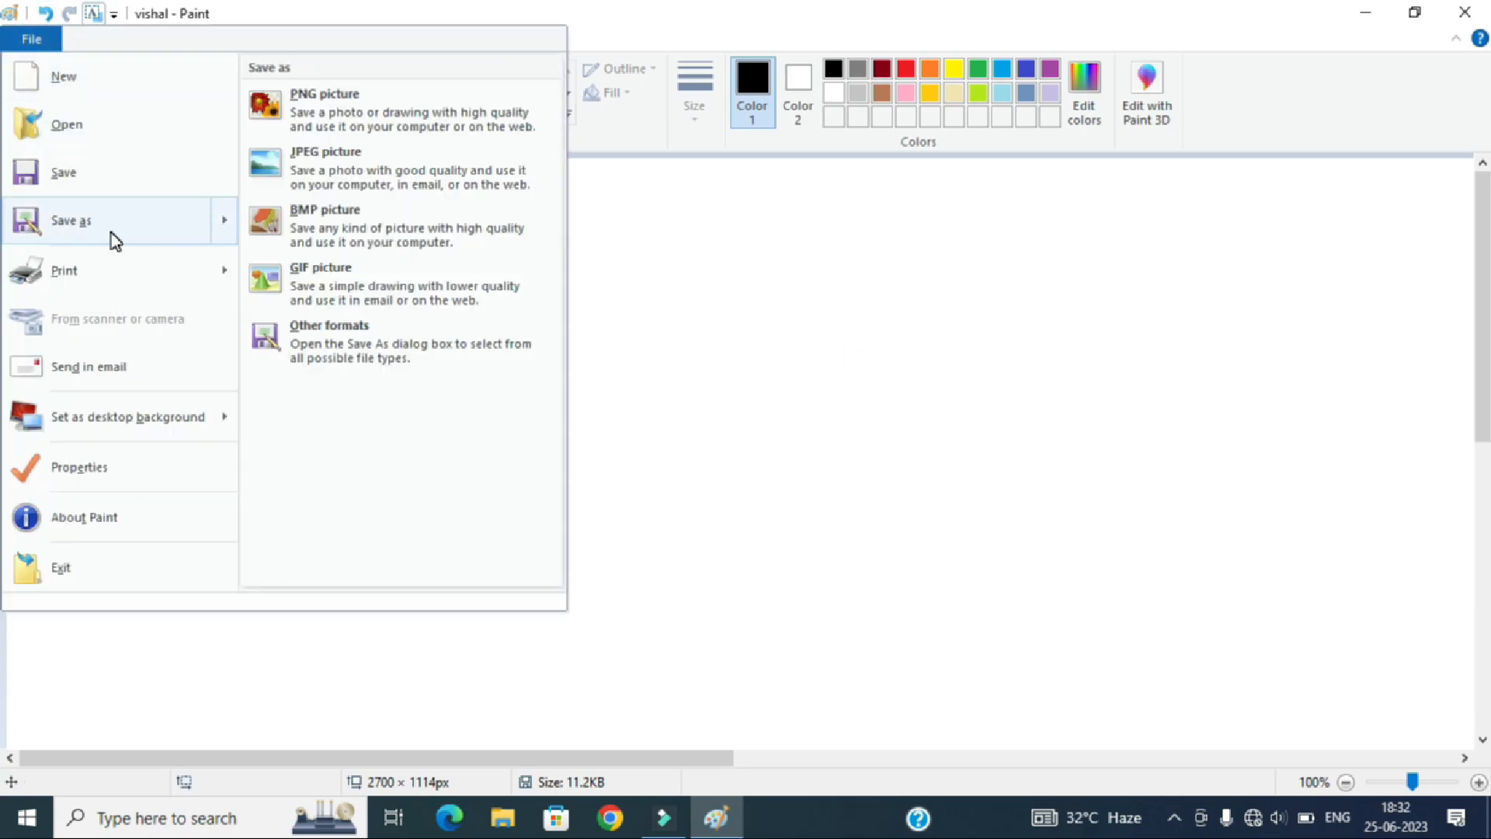
{"action": "left_click", "coordinate": [195, 225]}
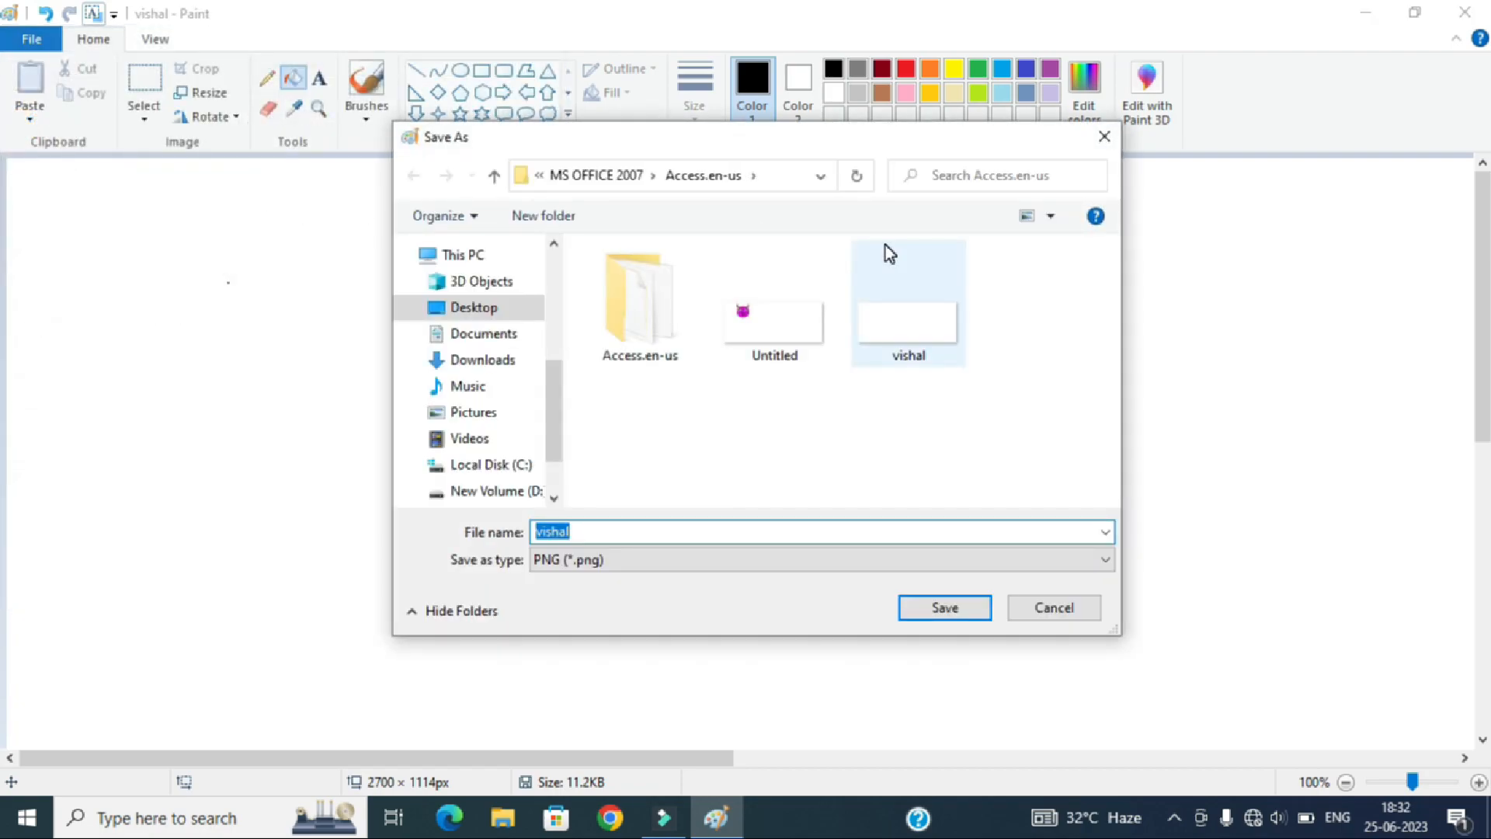
{"action": "left_click", "coordinate": [1033, 561]}
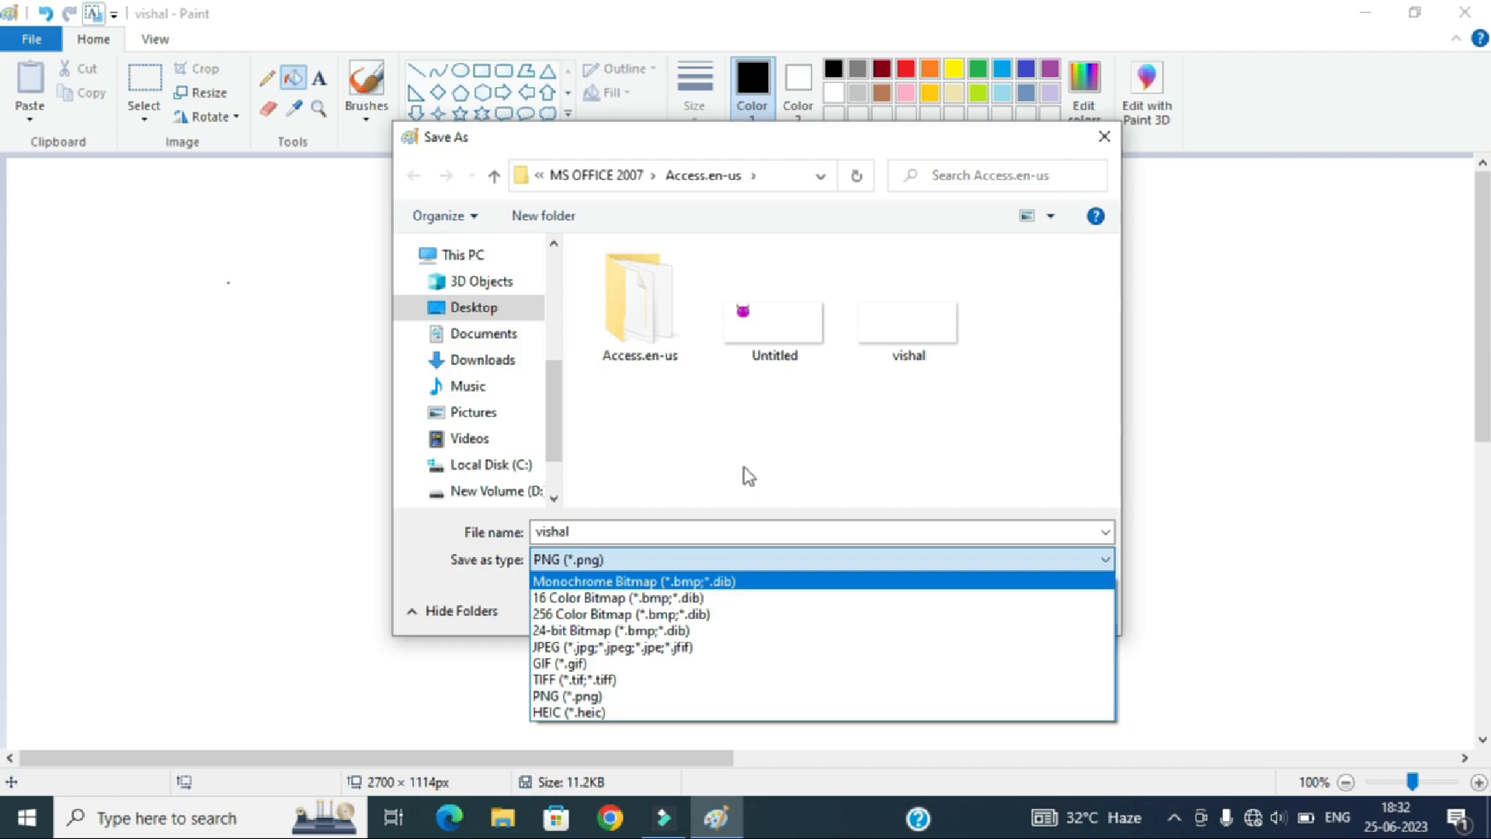
{"action": "left_click", "coordinate": [1103, 142]}
{"action": "left_click", "coordinate": [1104, 140]}
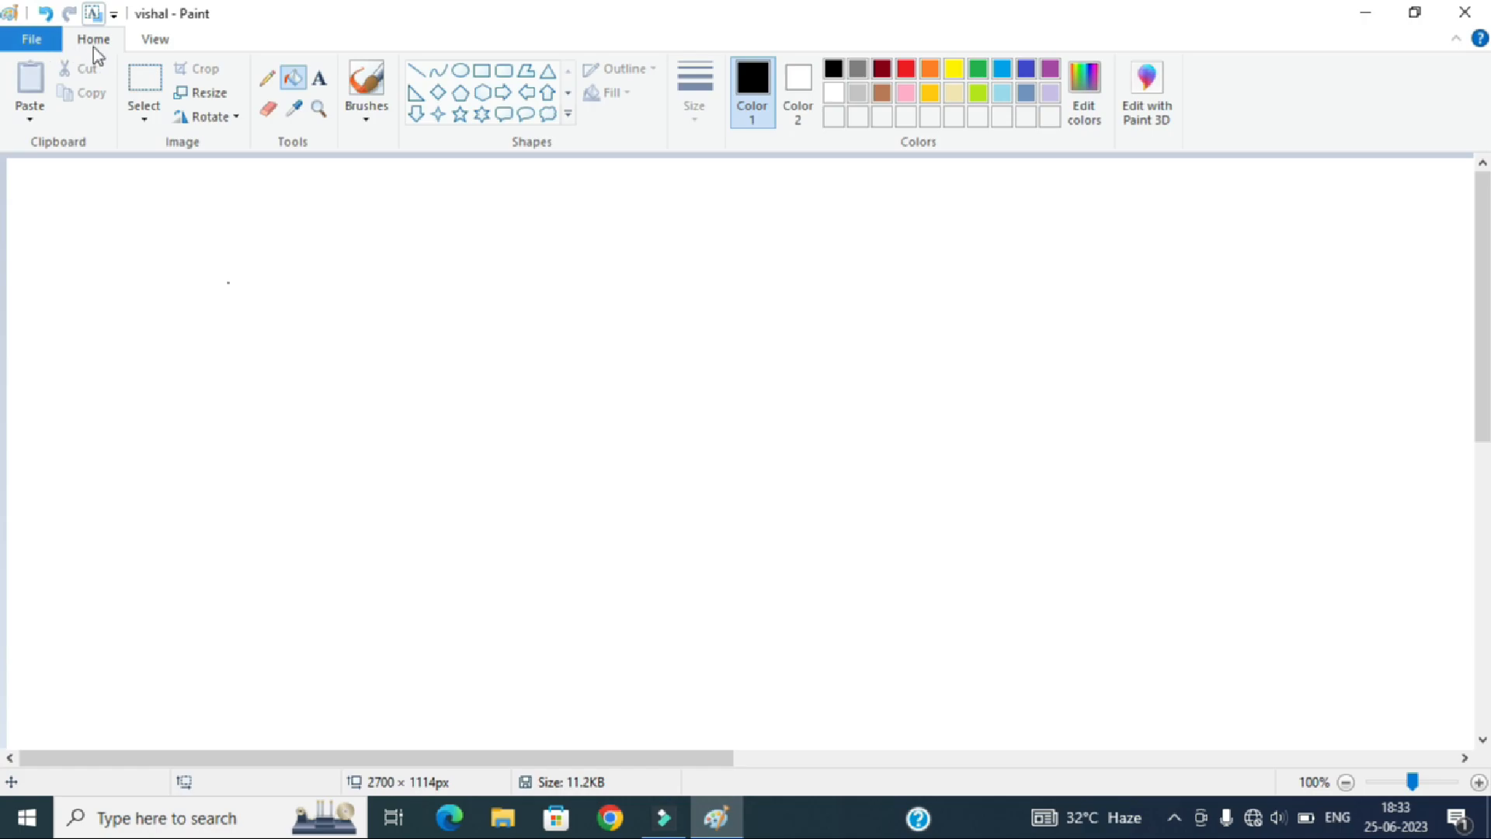
Compare the command groups offered under View, Home and File
{"action": "left_click", "coordinate": [174, 38]}
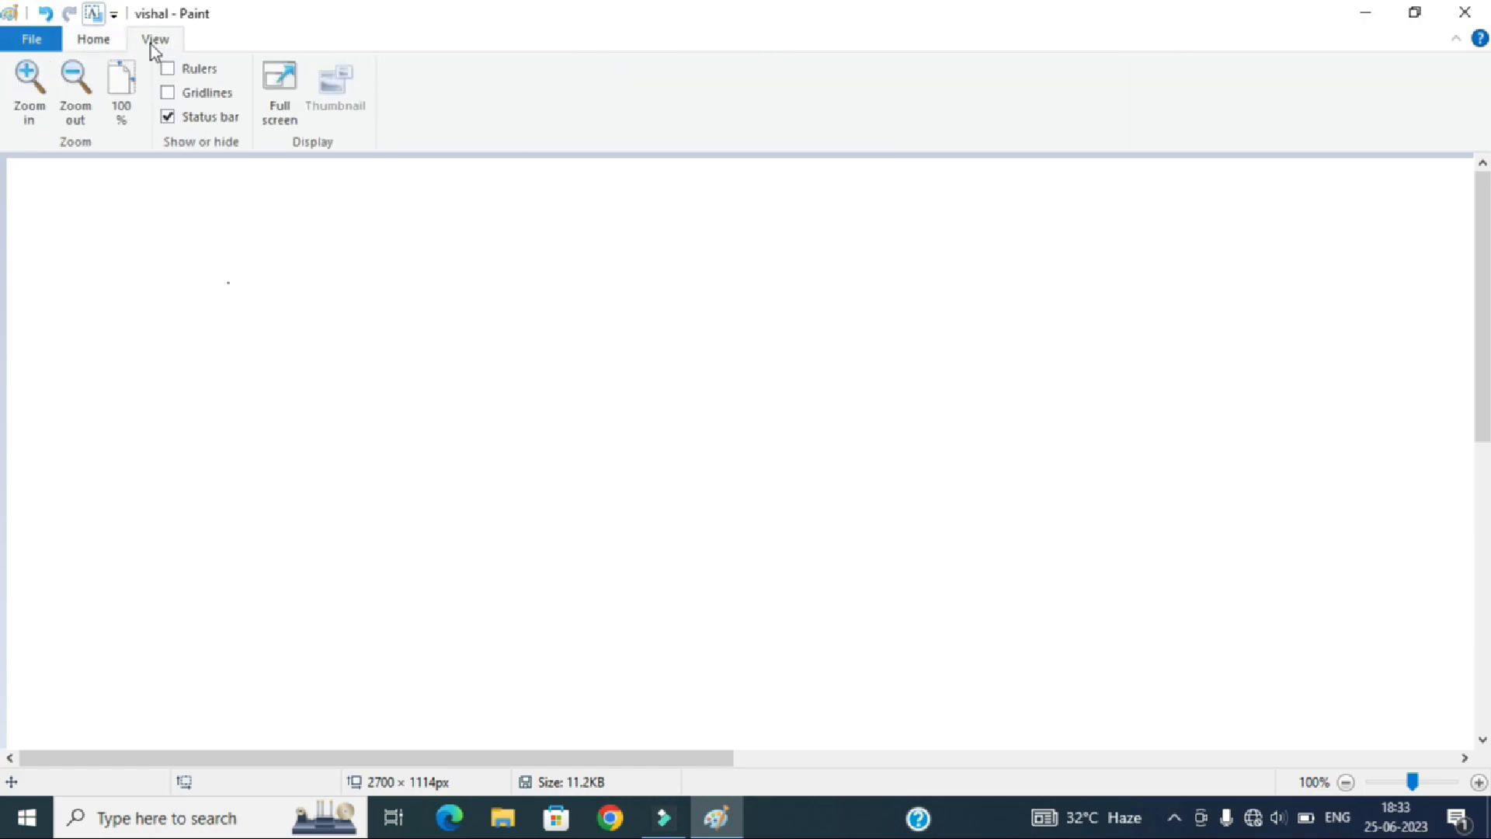
{"action": "left_click", "coordinate": [91, 41]}
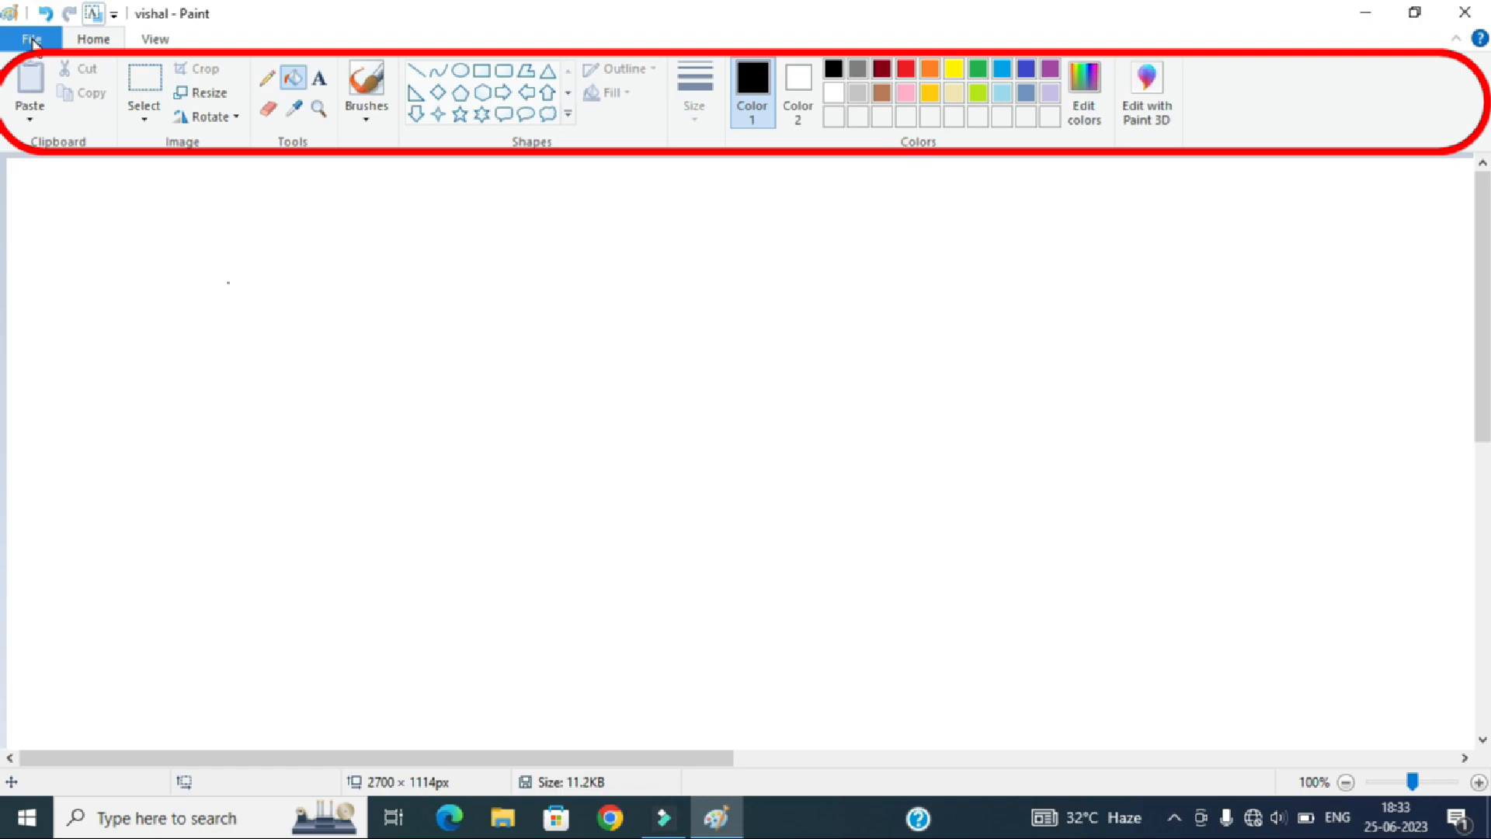
{"action": "left_click", "coordinate": [156, 41]}
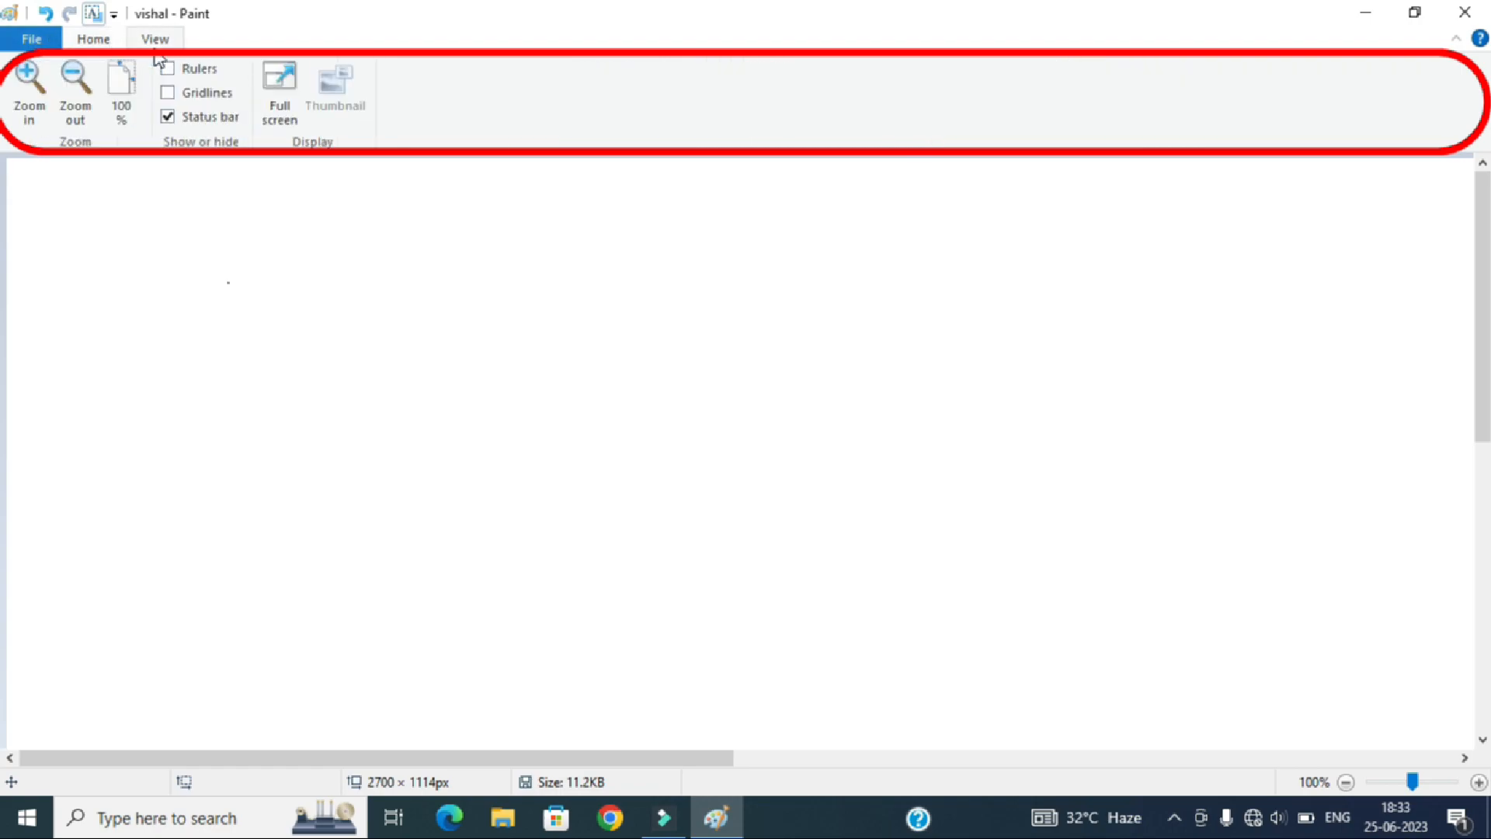
{"action": "left_click", "coordinate": [41, 44]}
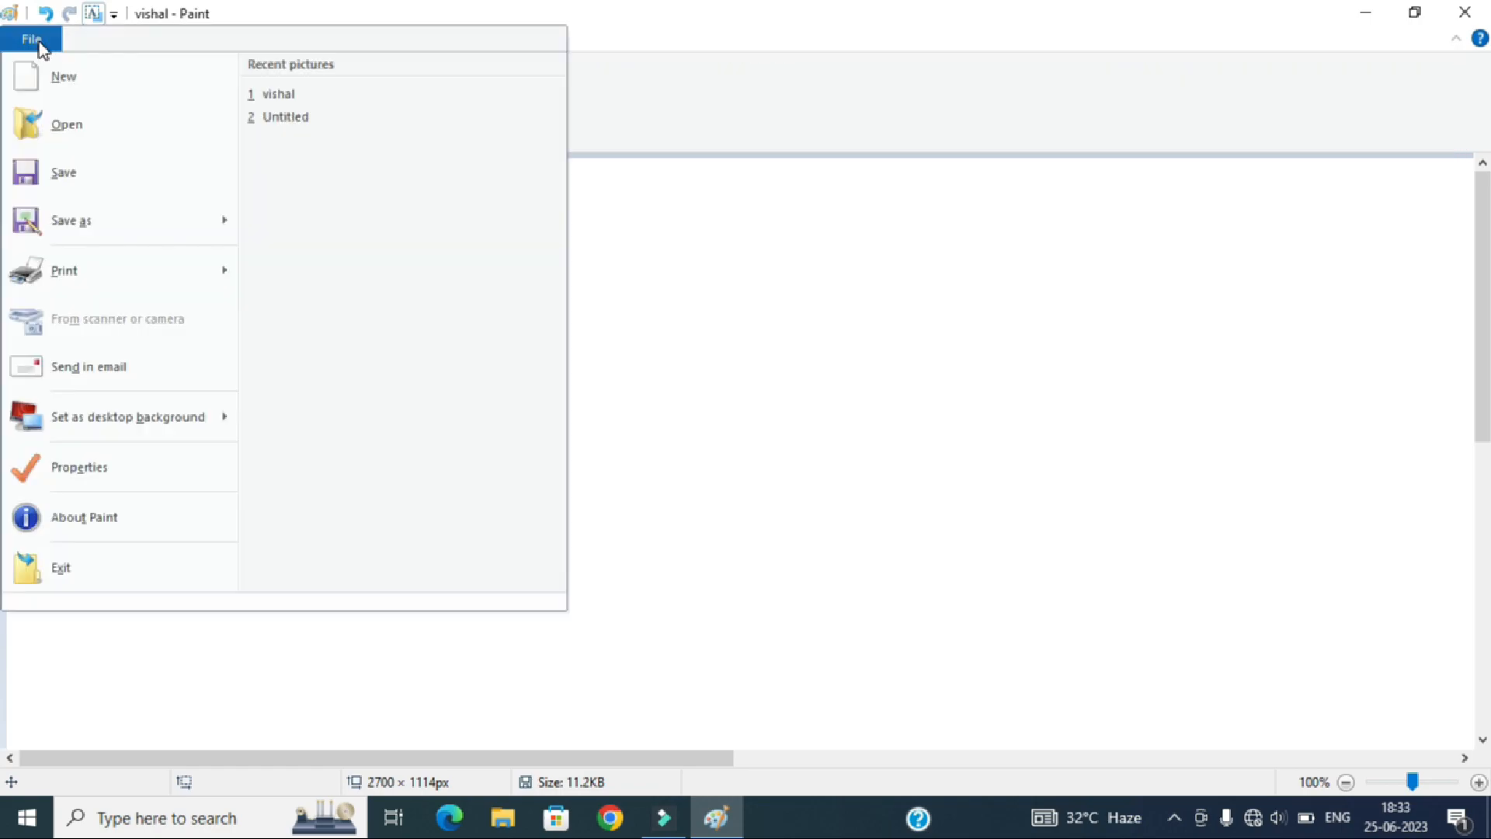
{"action": "left_click", "coordinate": [930, 247]}
{"action": "left_click", "coordinate": [110, 37]}
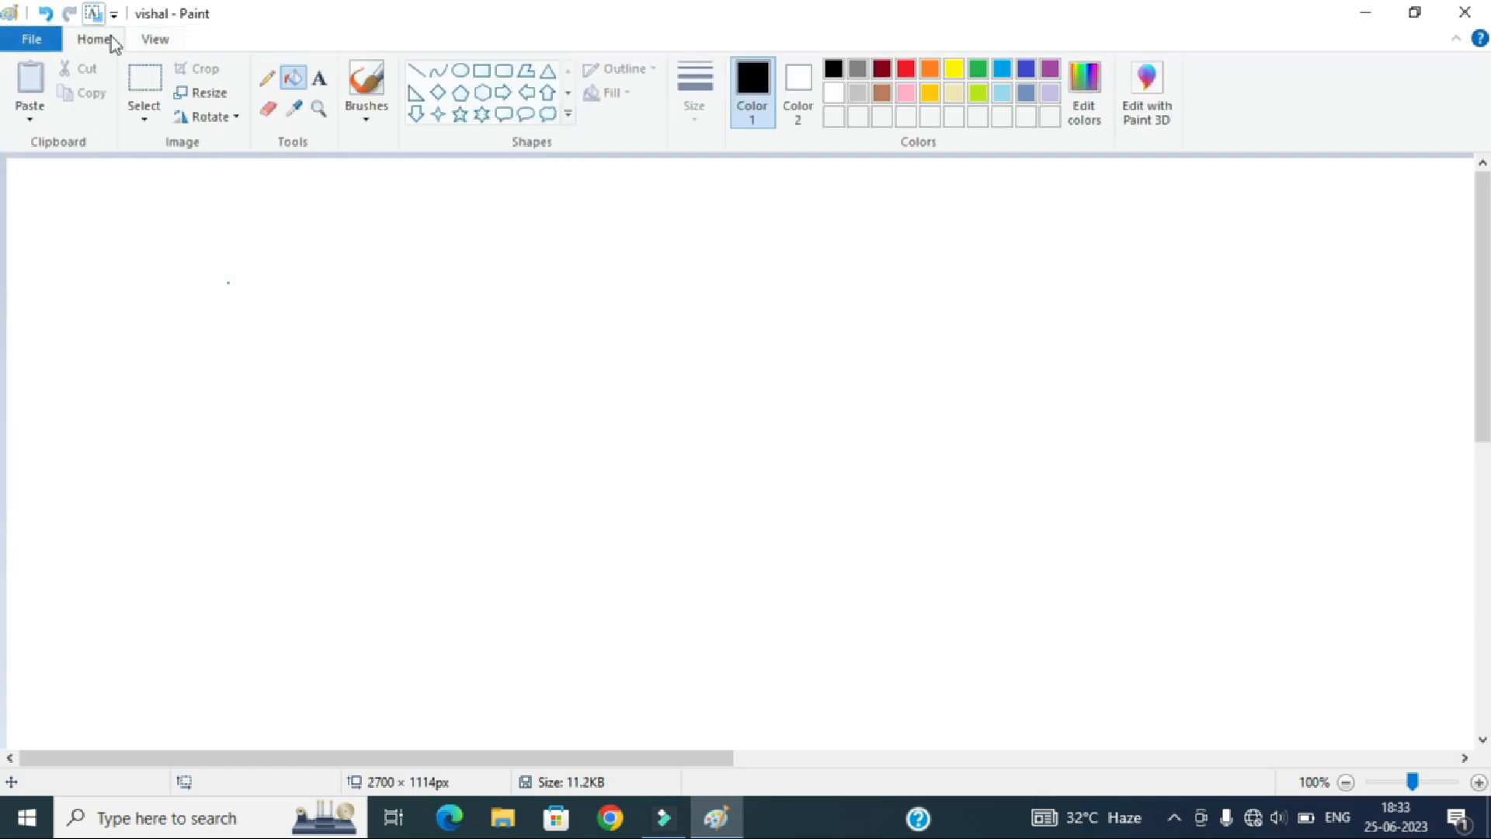
Start a new blank picture
{"action": "left_click", "coordinate": [31, 39]}
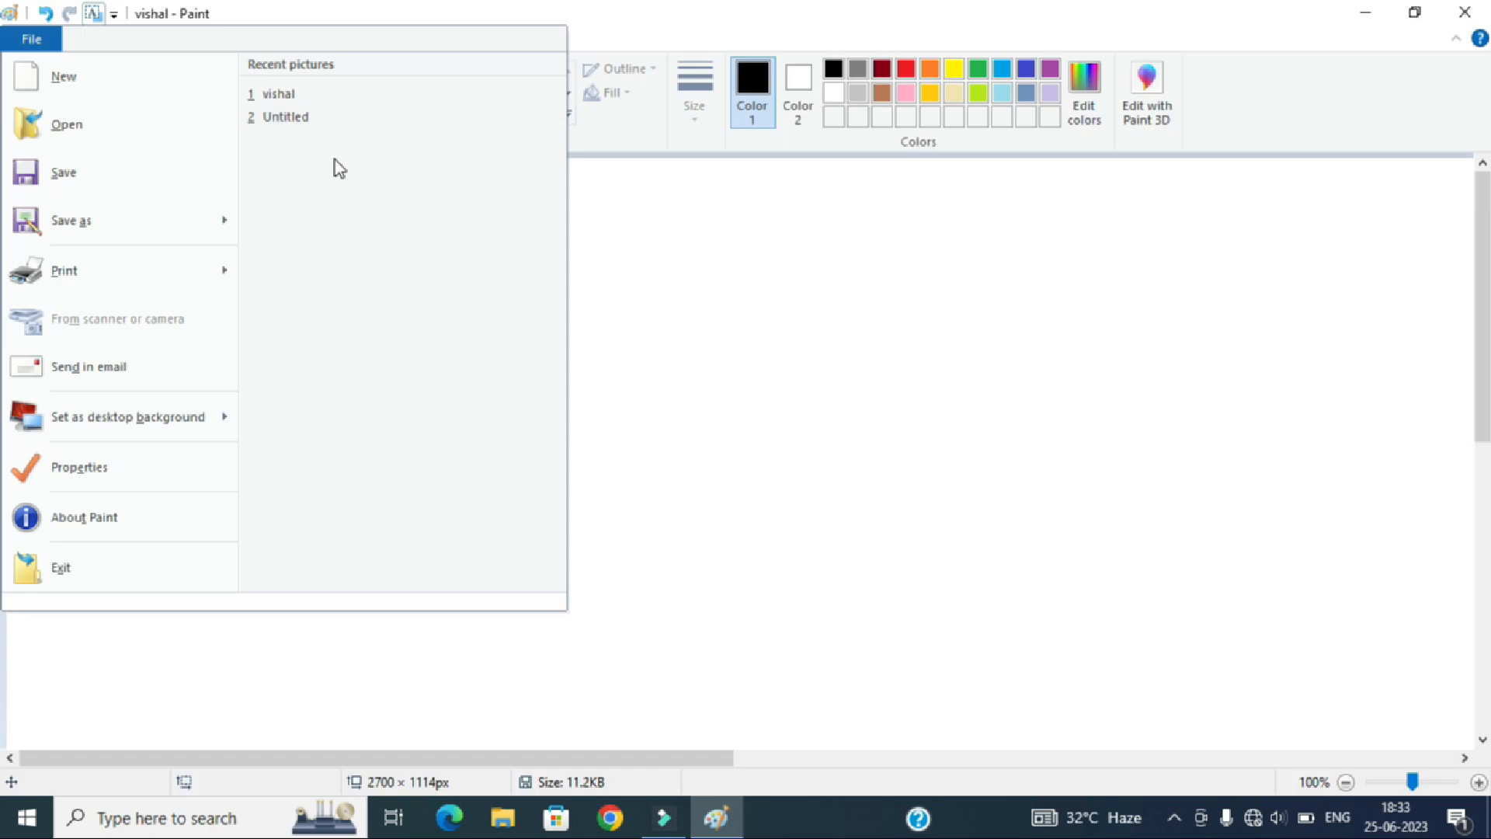
{"action": "left_click", "coordinate": [104, 87]}
{"action": "left_click", "coordinate": [31, 39]}
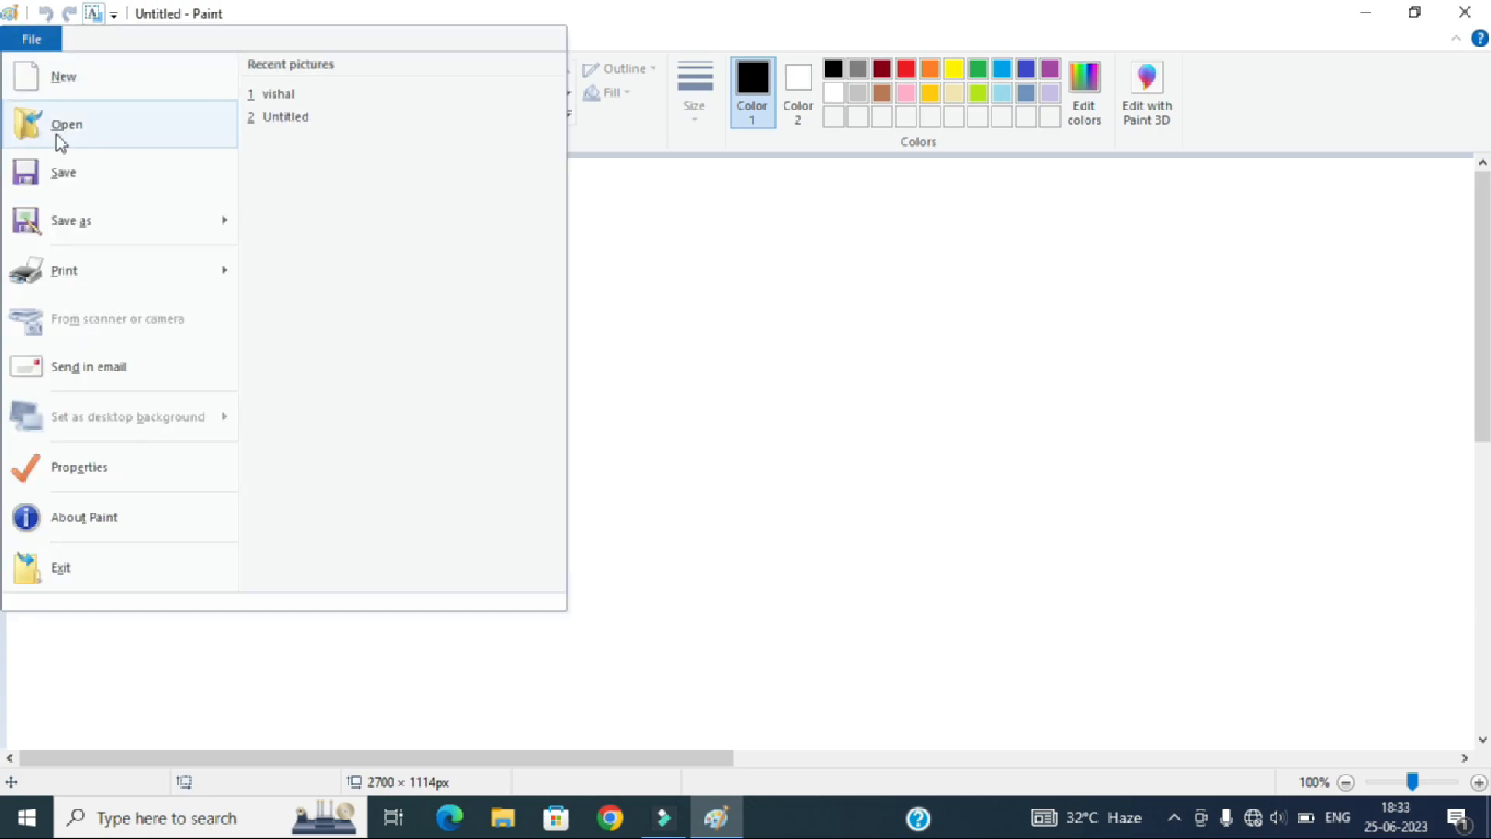
{"action": "left_click", "coordinate": [1008, 273]}
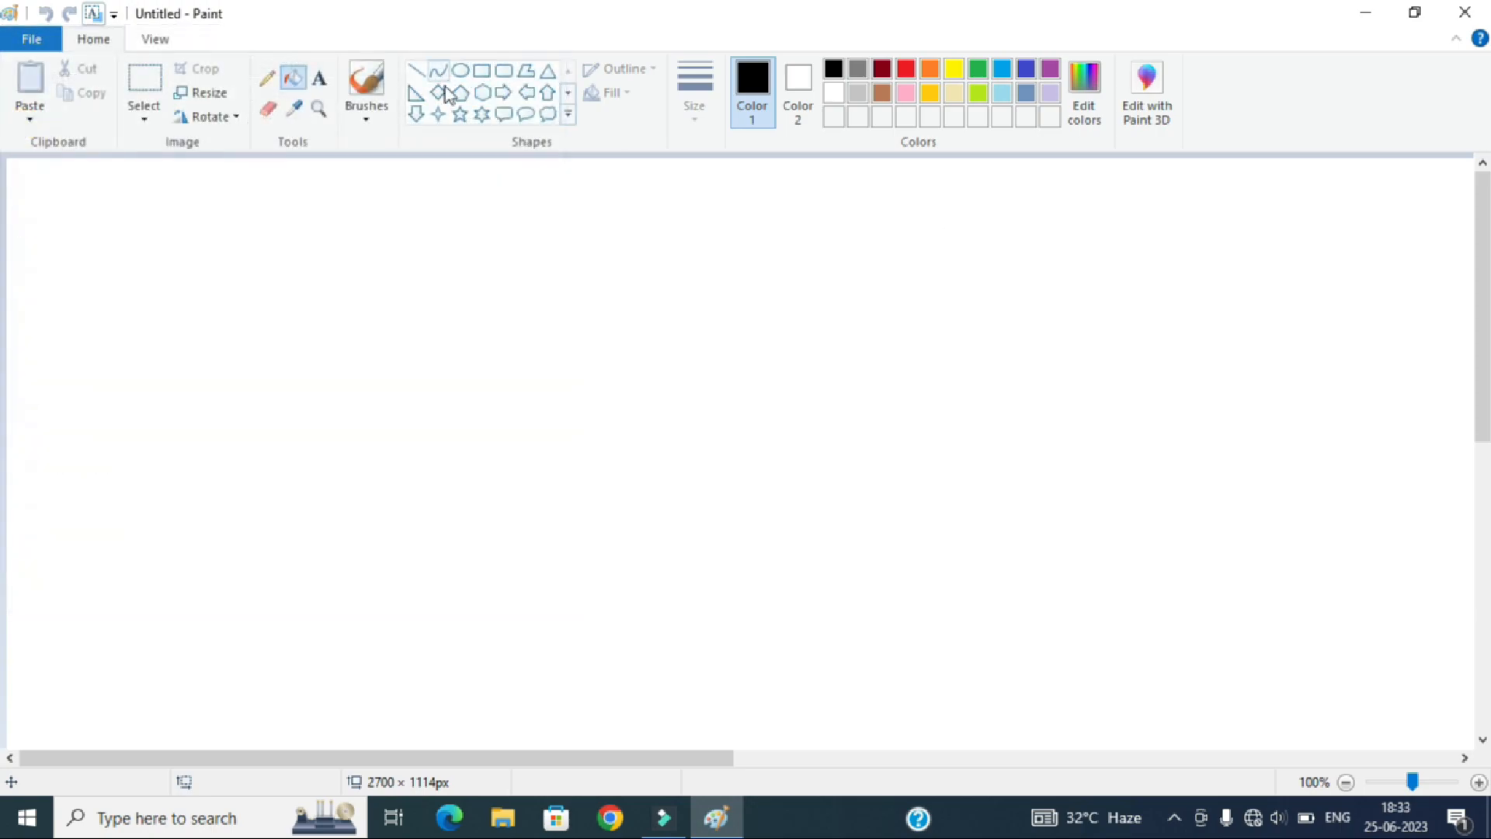
Draw two pentagons side by side on the canvas, a wide one and a narrower one about 161 × 192 px
{"action": "left_click", "coordinate": [460, 93]}
{"action": "left_click_drag", "start_coordinate": [320, 276], "coordinate": [621, 509]}
{"action": "left_click_drag", "start_coordinate": [923, 220], "coordinate": [1100, 432]}
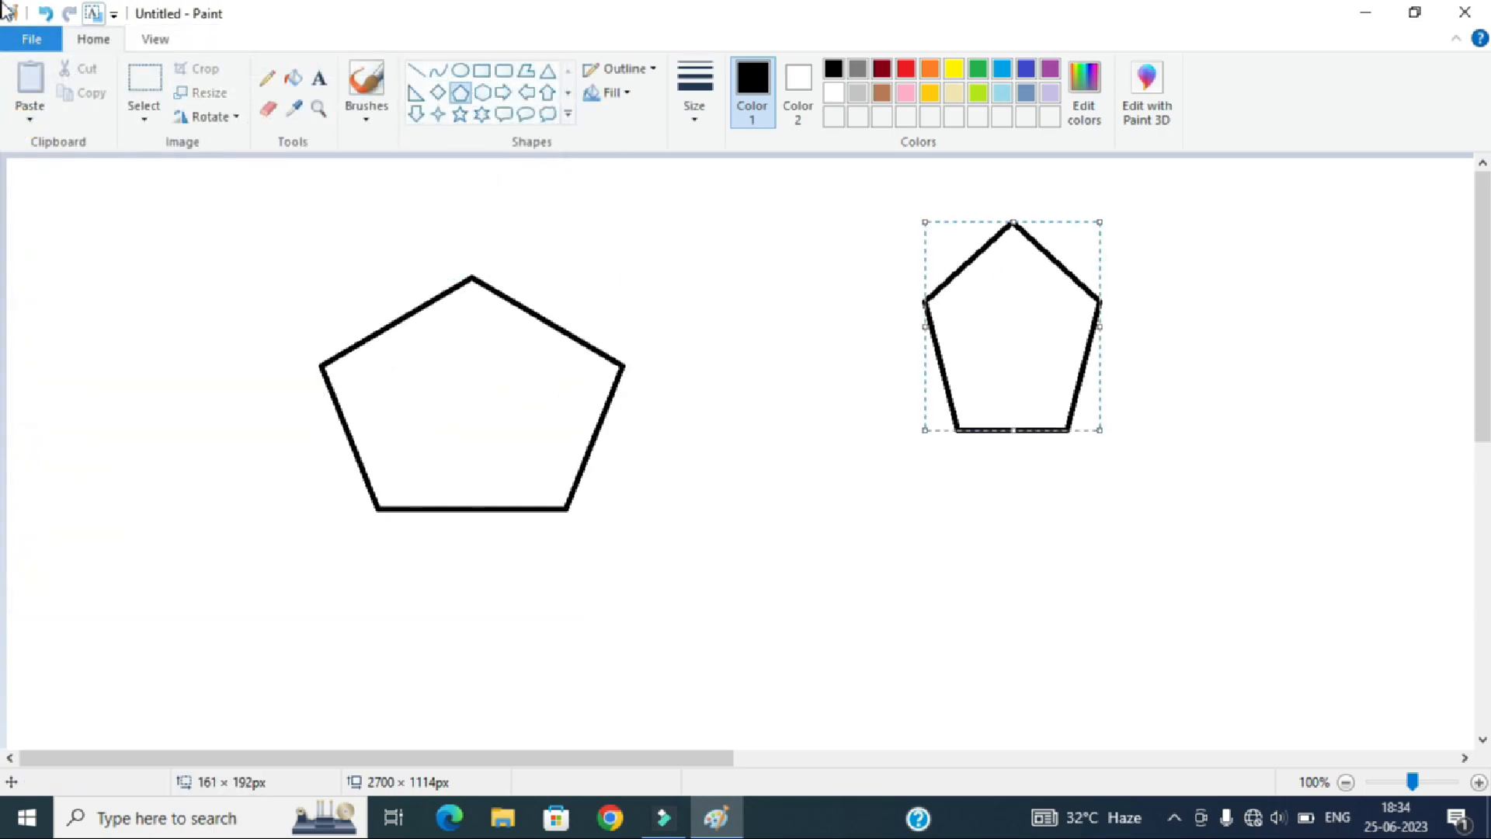
{"action": "left_click", "coordinate": [31, 39]}
{"action": "left_click", "coordinate": [97, 90]}
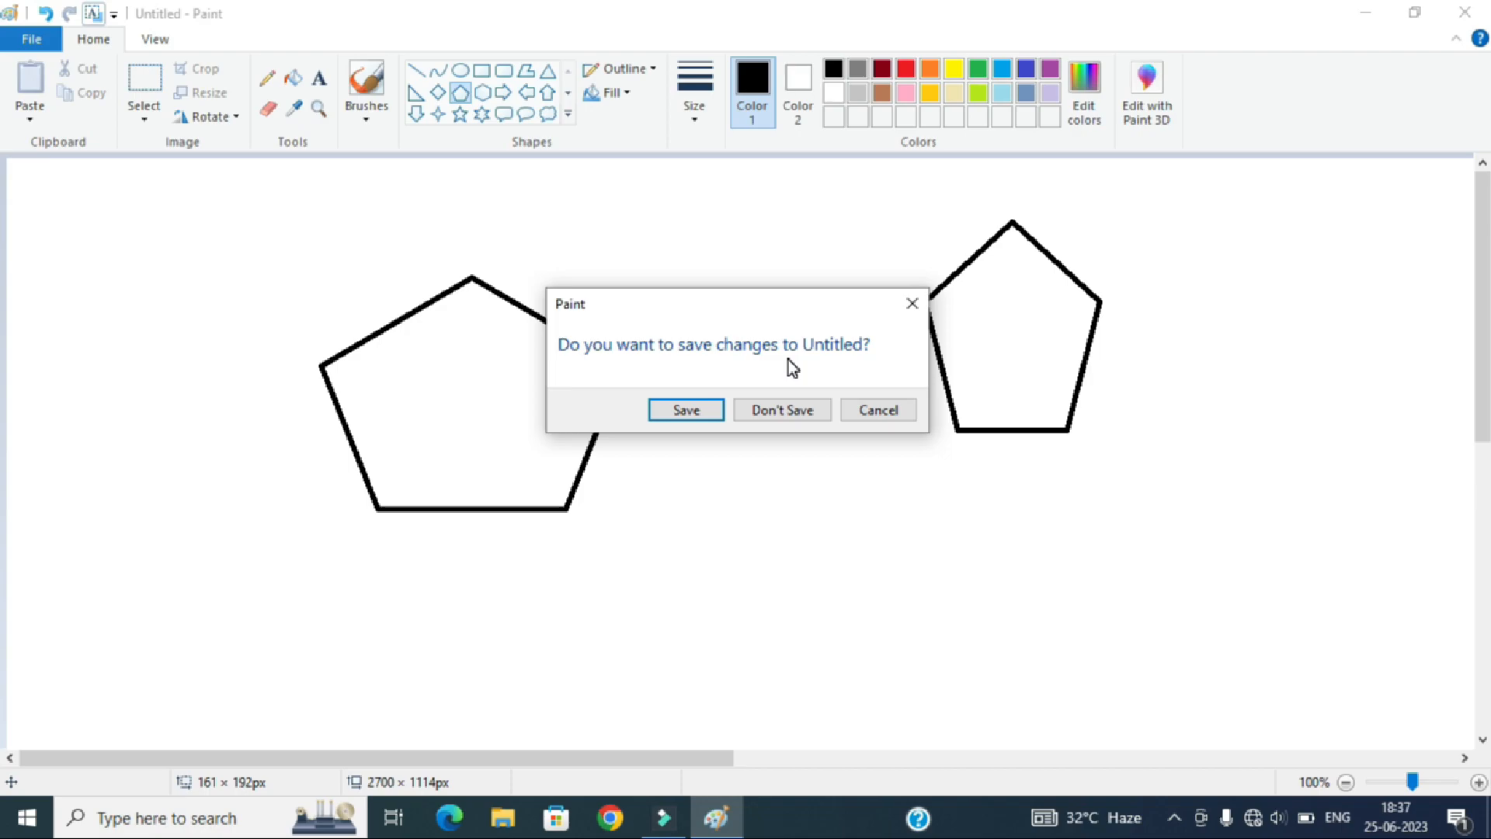
{"action": "left_click", "coordinate": [913, 303]}
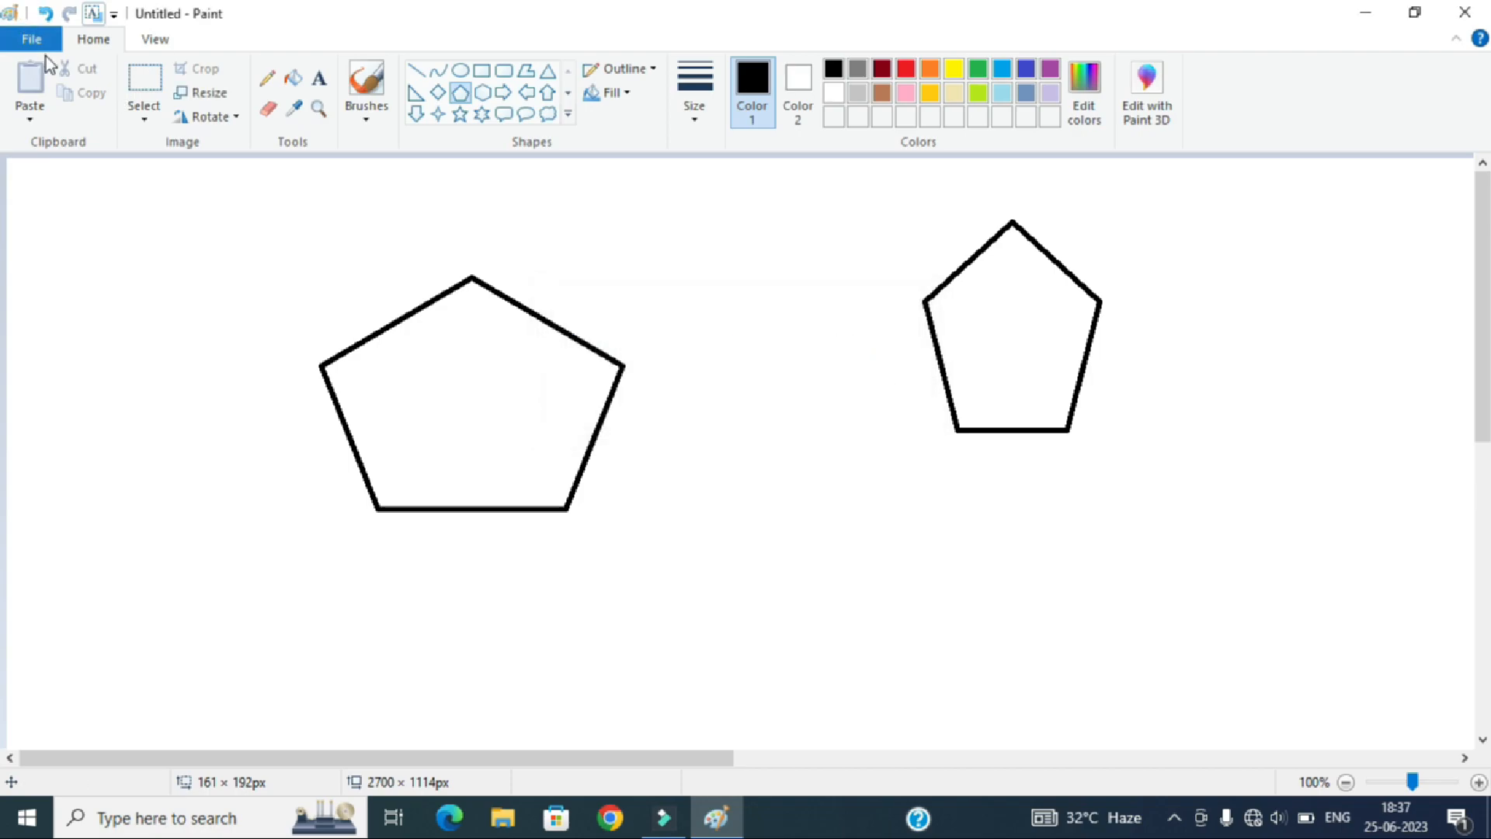
Save the pentagon drawing as a PNG under the same first name as before, replacing the existing file
{"action": "left_click", "coordinate": [31, 39]}
{"action": "left_click", "coordinate": [82, 182]}
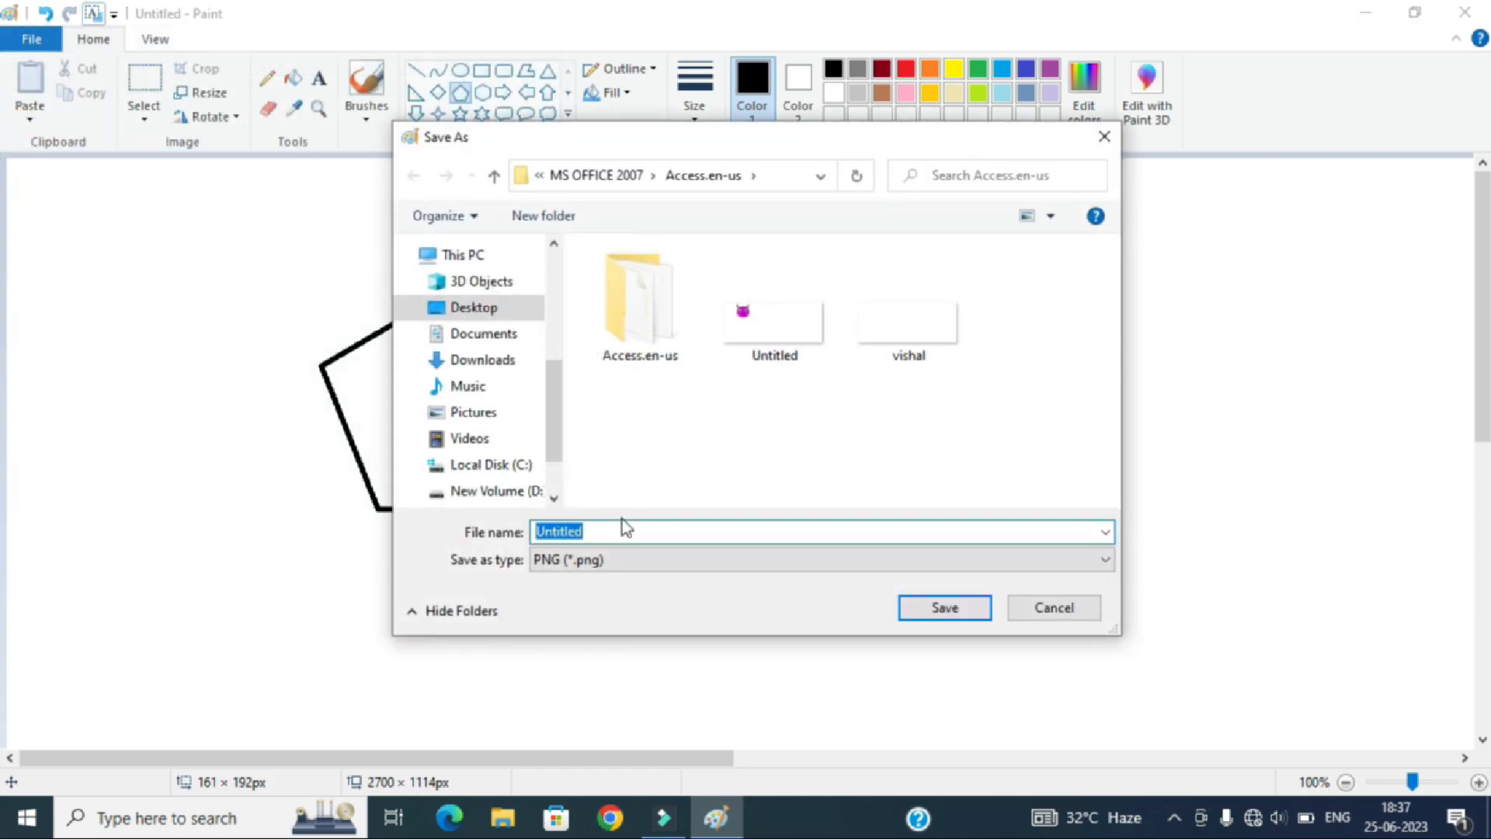
{"action": "type", "text": "vishal"}
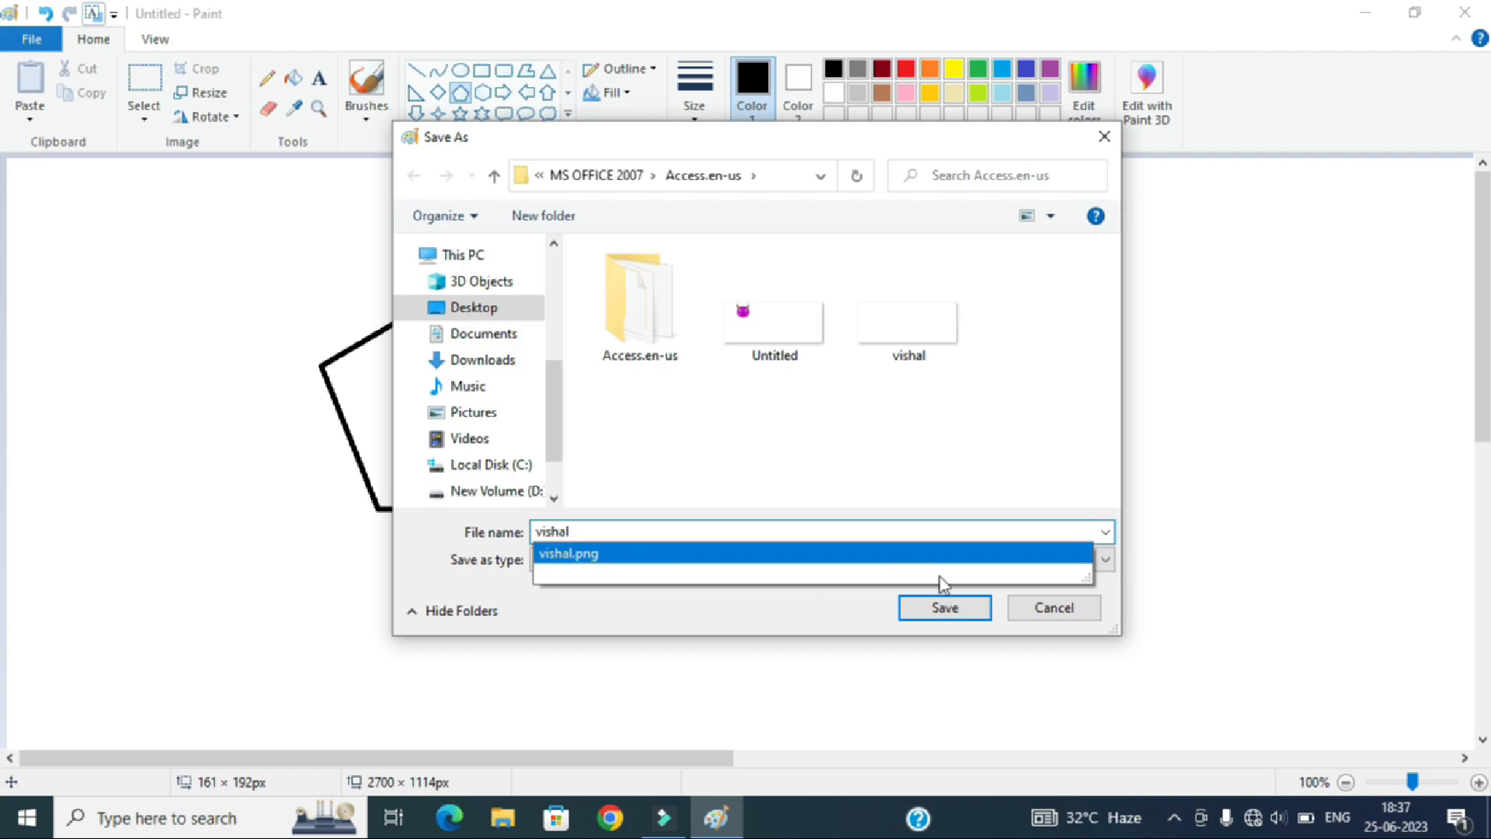
{"action": "left_click", "coordinate": [953, 609]}
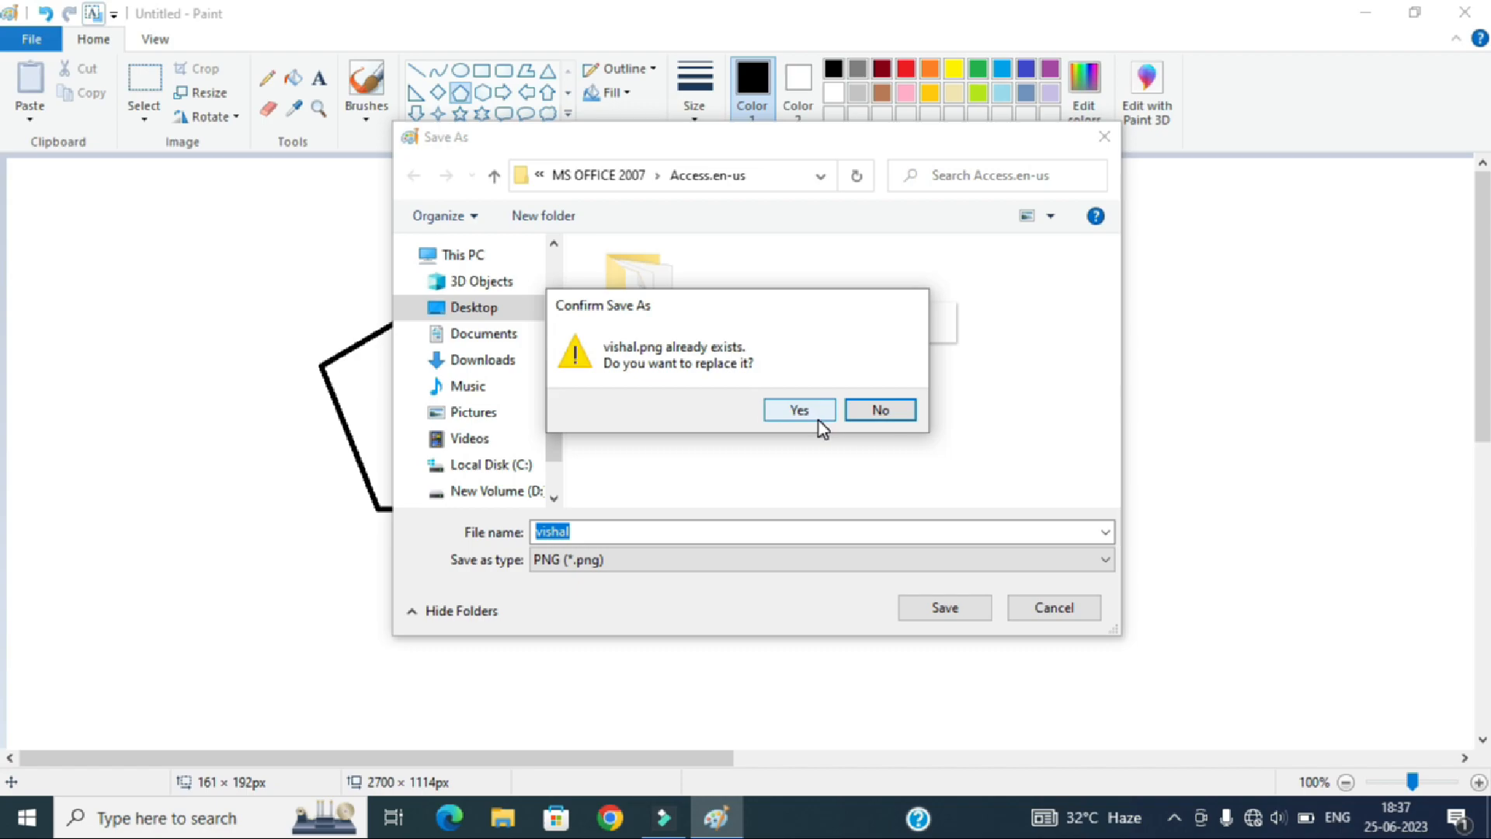
{"action": "left_click", "coordinate": [818, 418]}
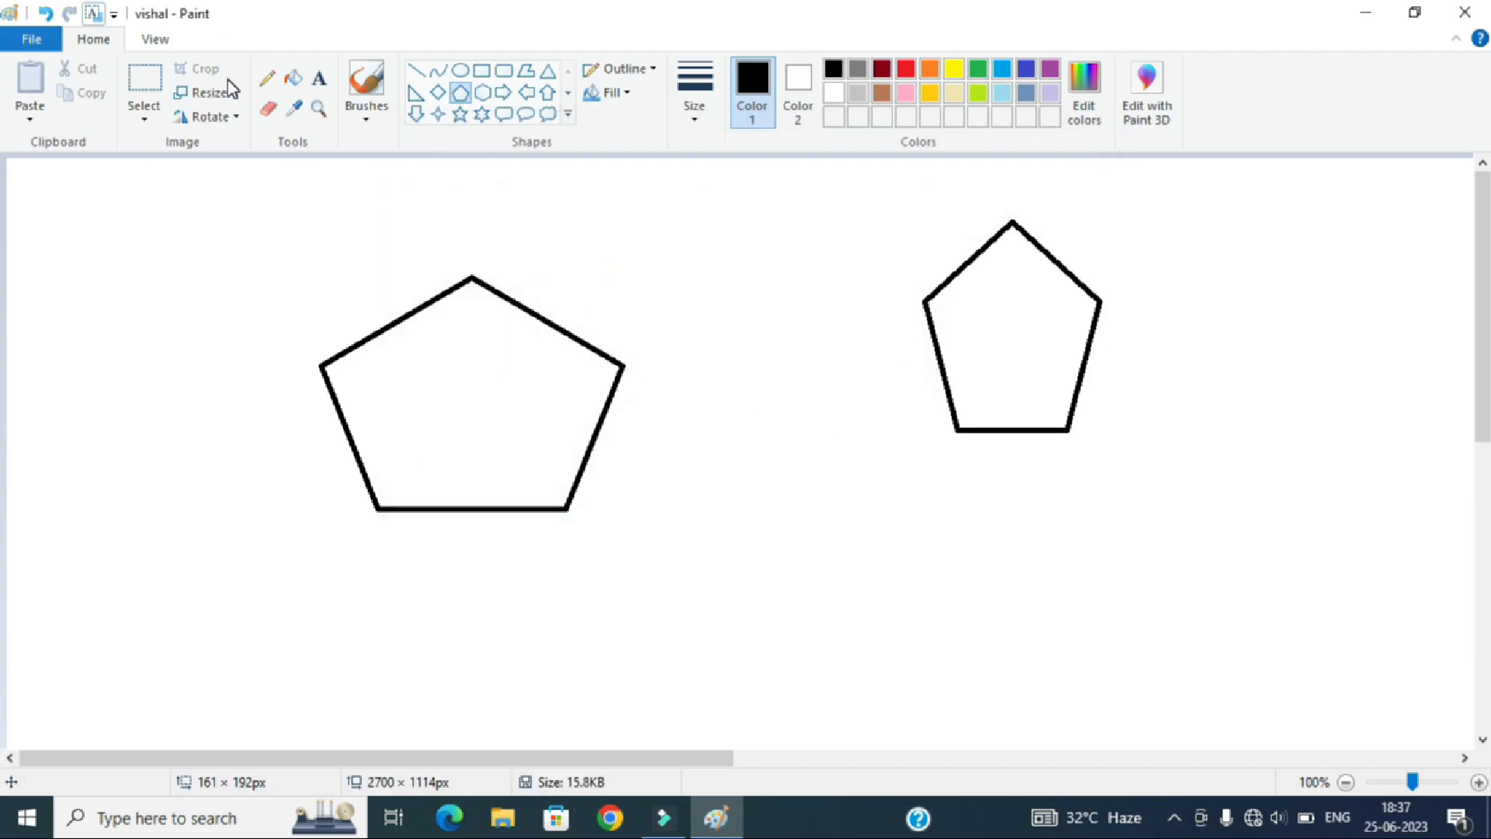
Start a new blank picture and draw an ellipse about 259 × 168 px near the middle of the canvas
{"action": "left_click", "coordinate": [42, 42]}
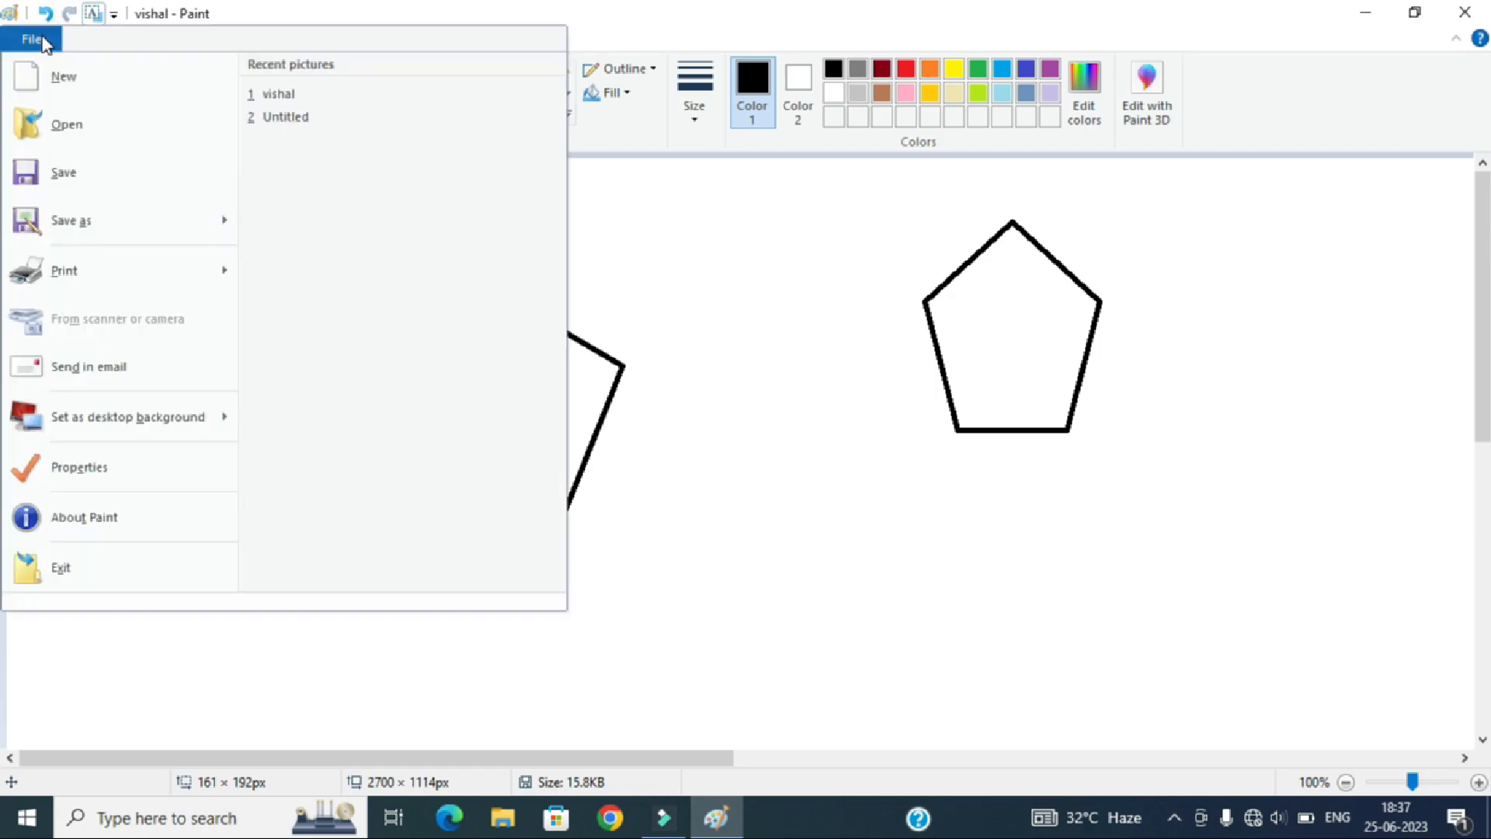
{"action": "left_click", "coordinate": [63, 79]}
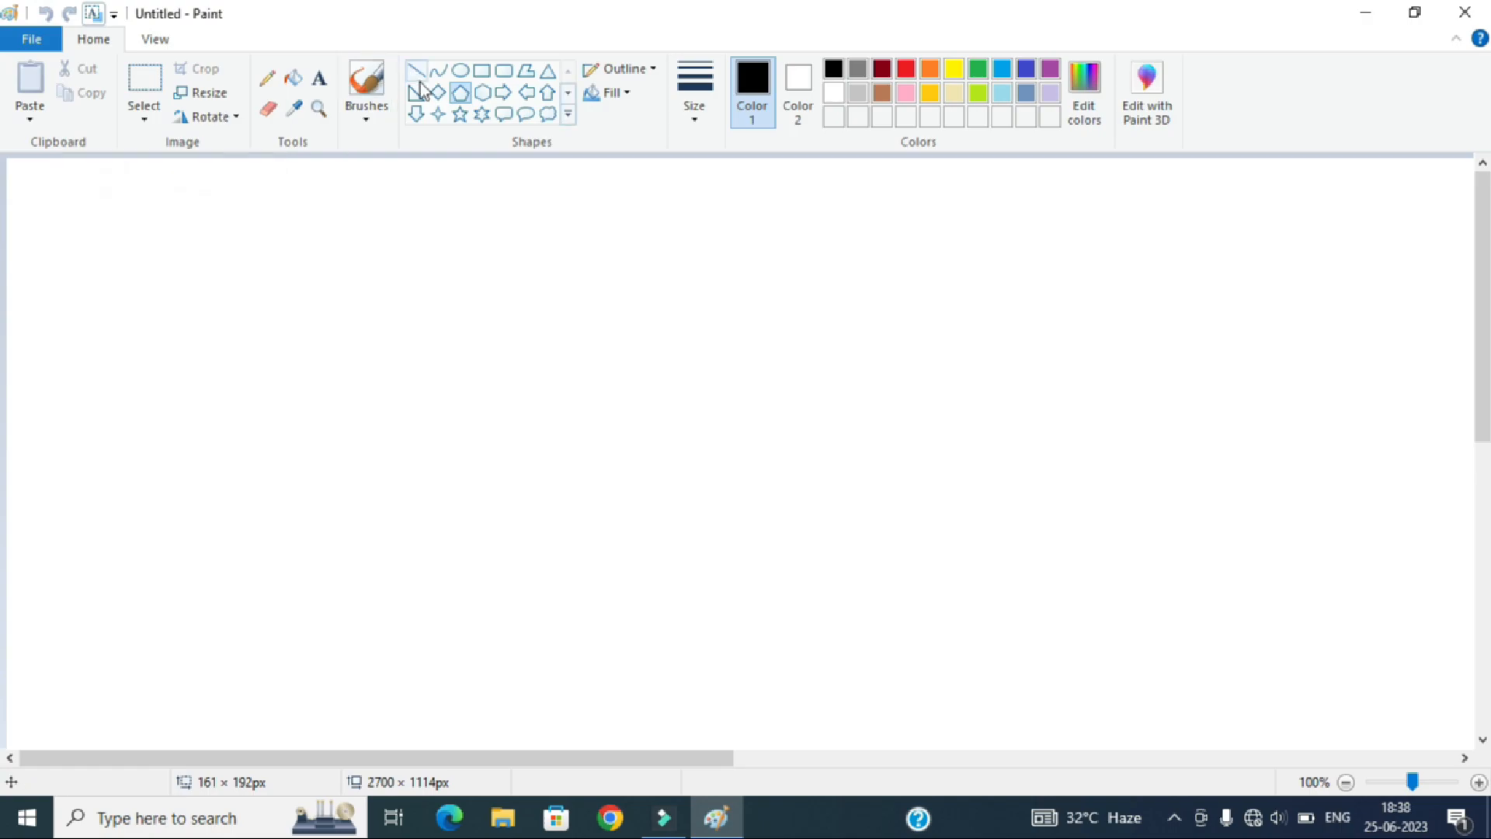
{"action": "left_click", "coordinate": [460, 70]}
{"action": "left_click_drag", "start_coordinate": [429, 277], "coordinate": [710, 459]}
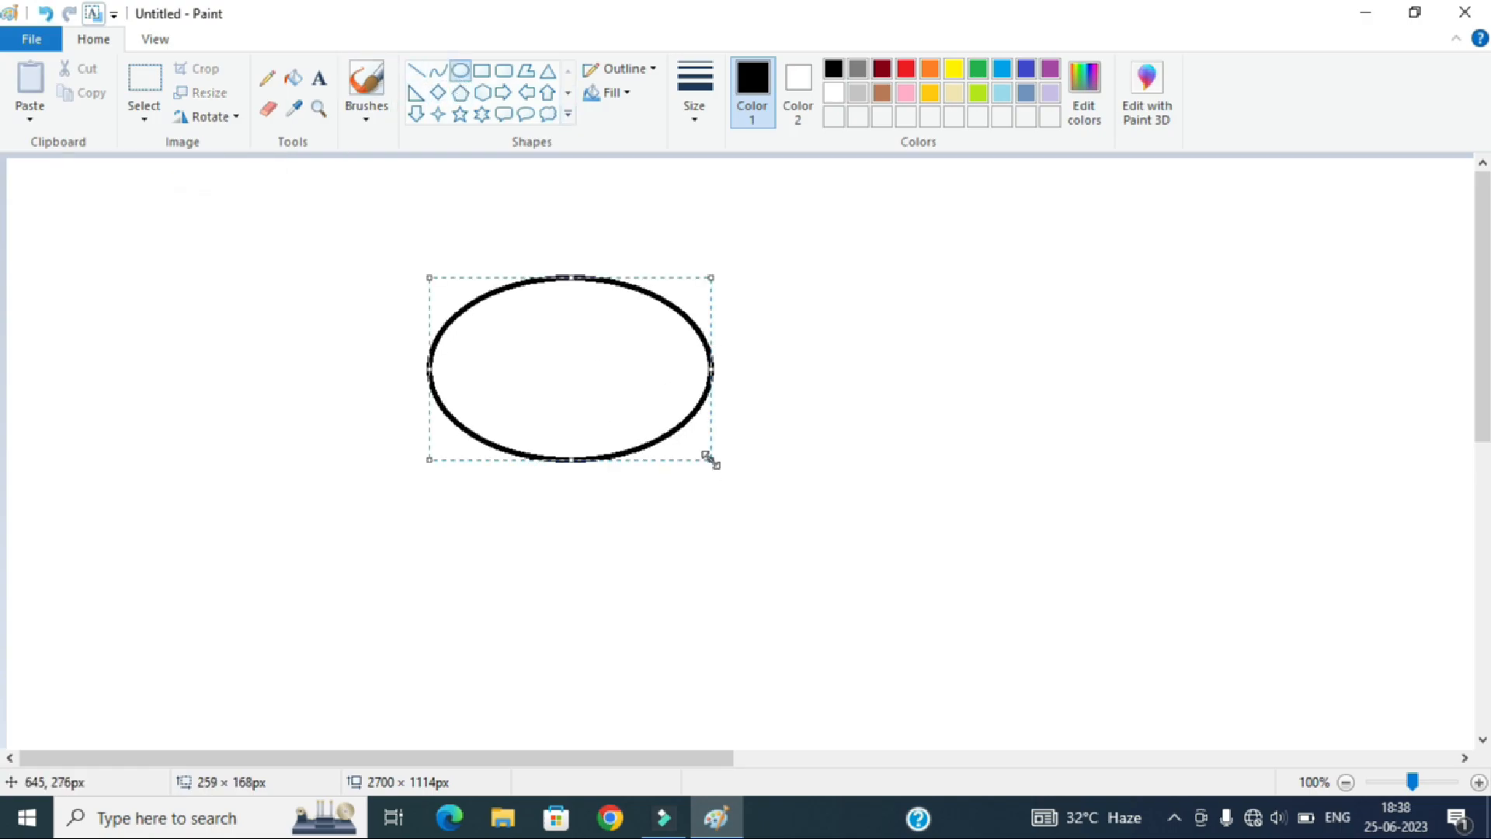
{"action": "left_click", "coordinate": [31, 40]}
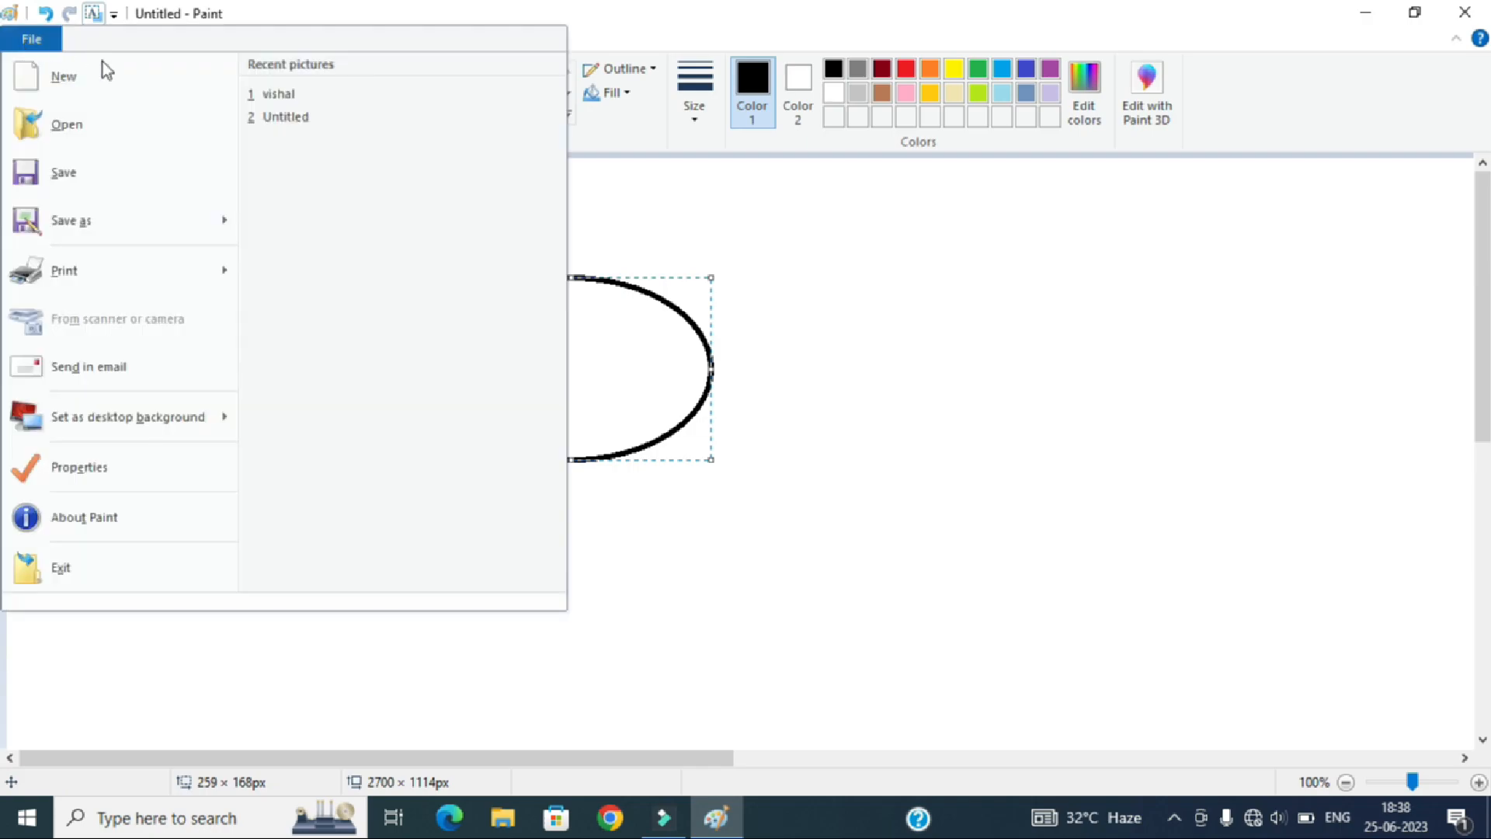
{"action": "left_click", "coordinate": [125, 87]}
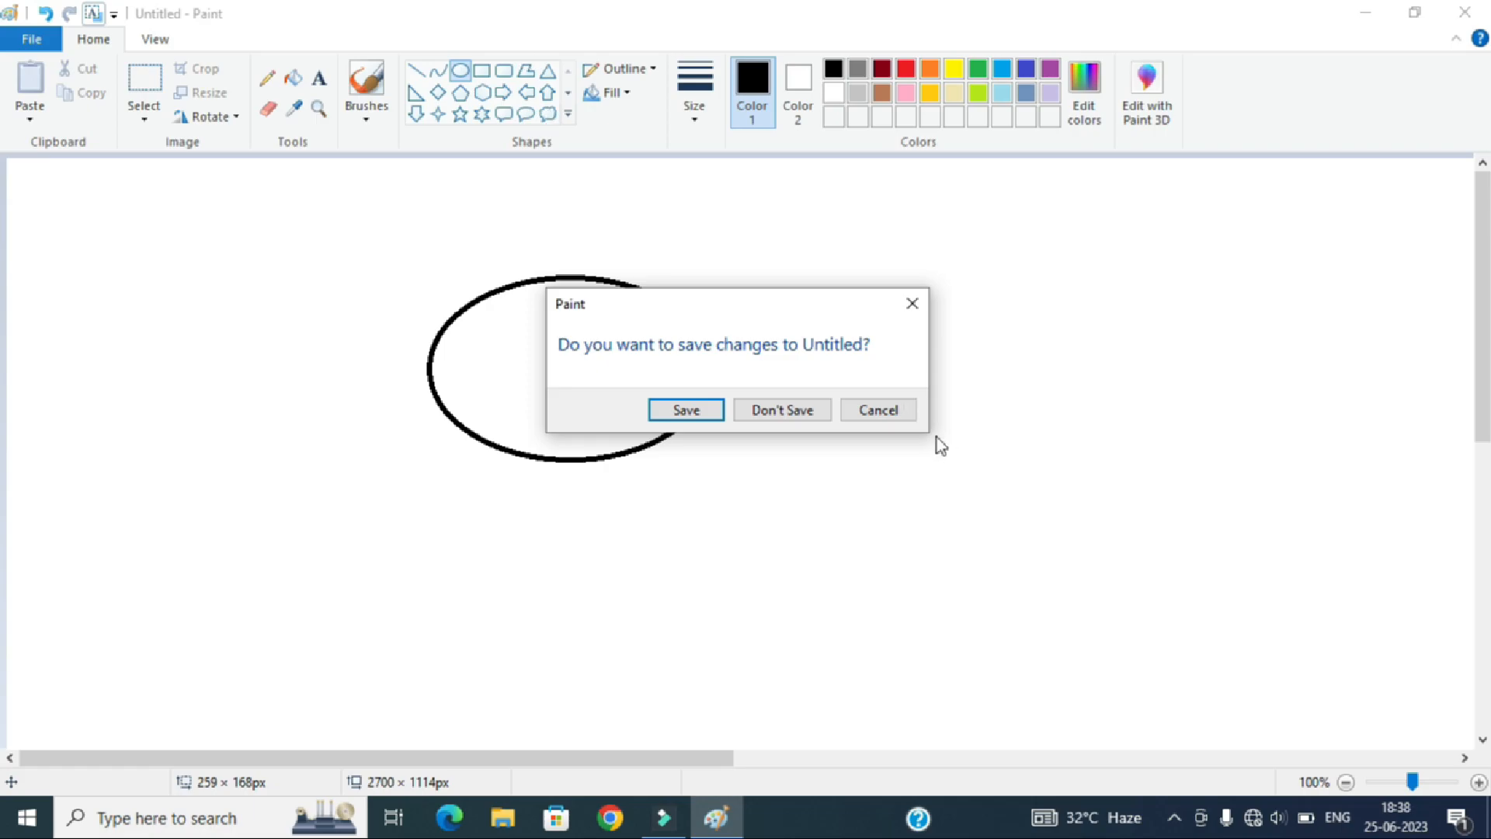
{"action": "left_click", "coordinate": [900, 417]}
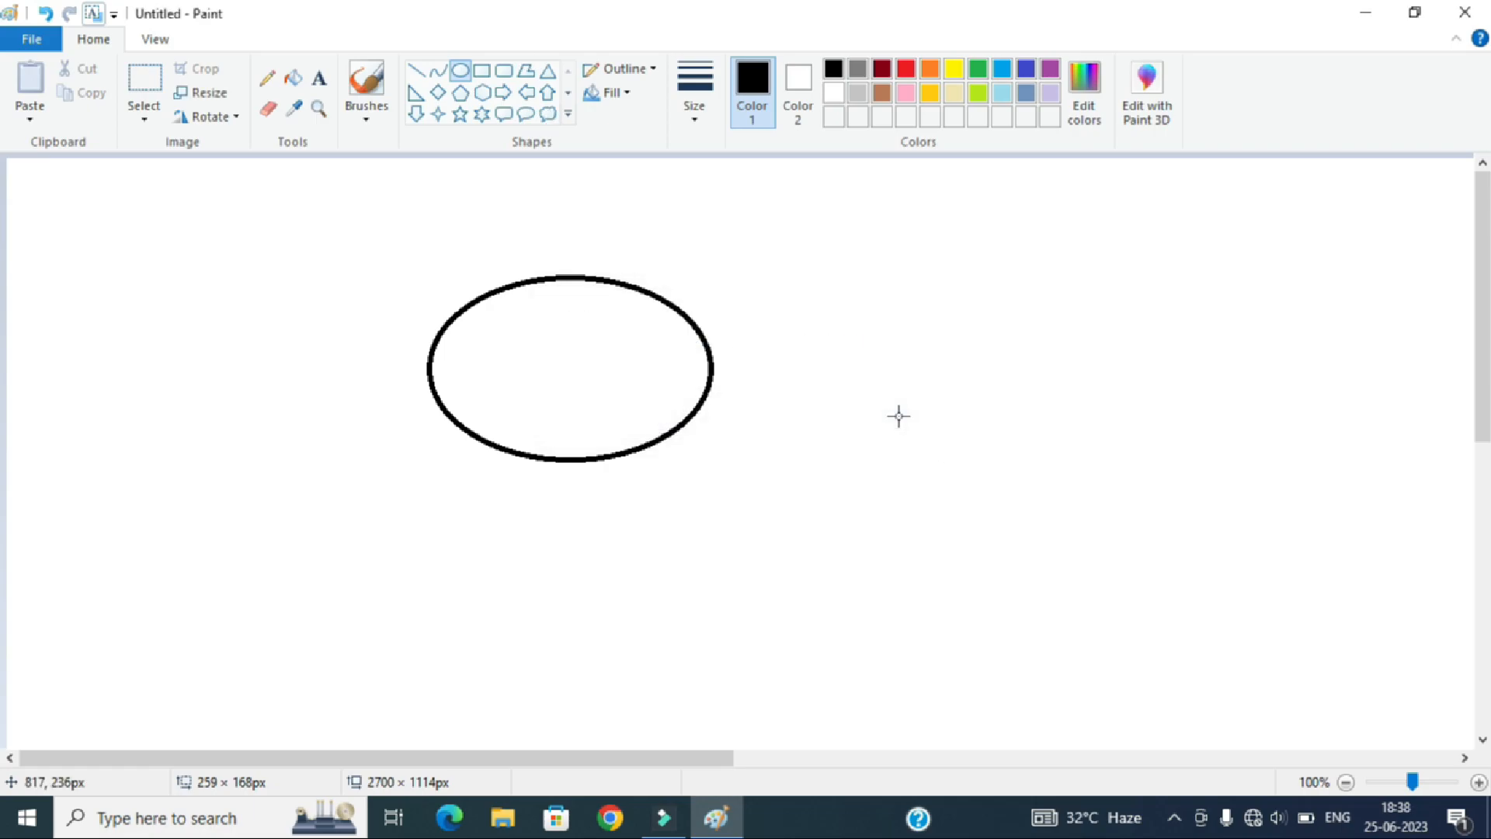
Start a new blank picture, discarding the unsaved ellipse drawing
{"action": "left_click", "coordinate": [41, 39]}
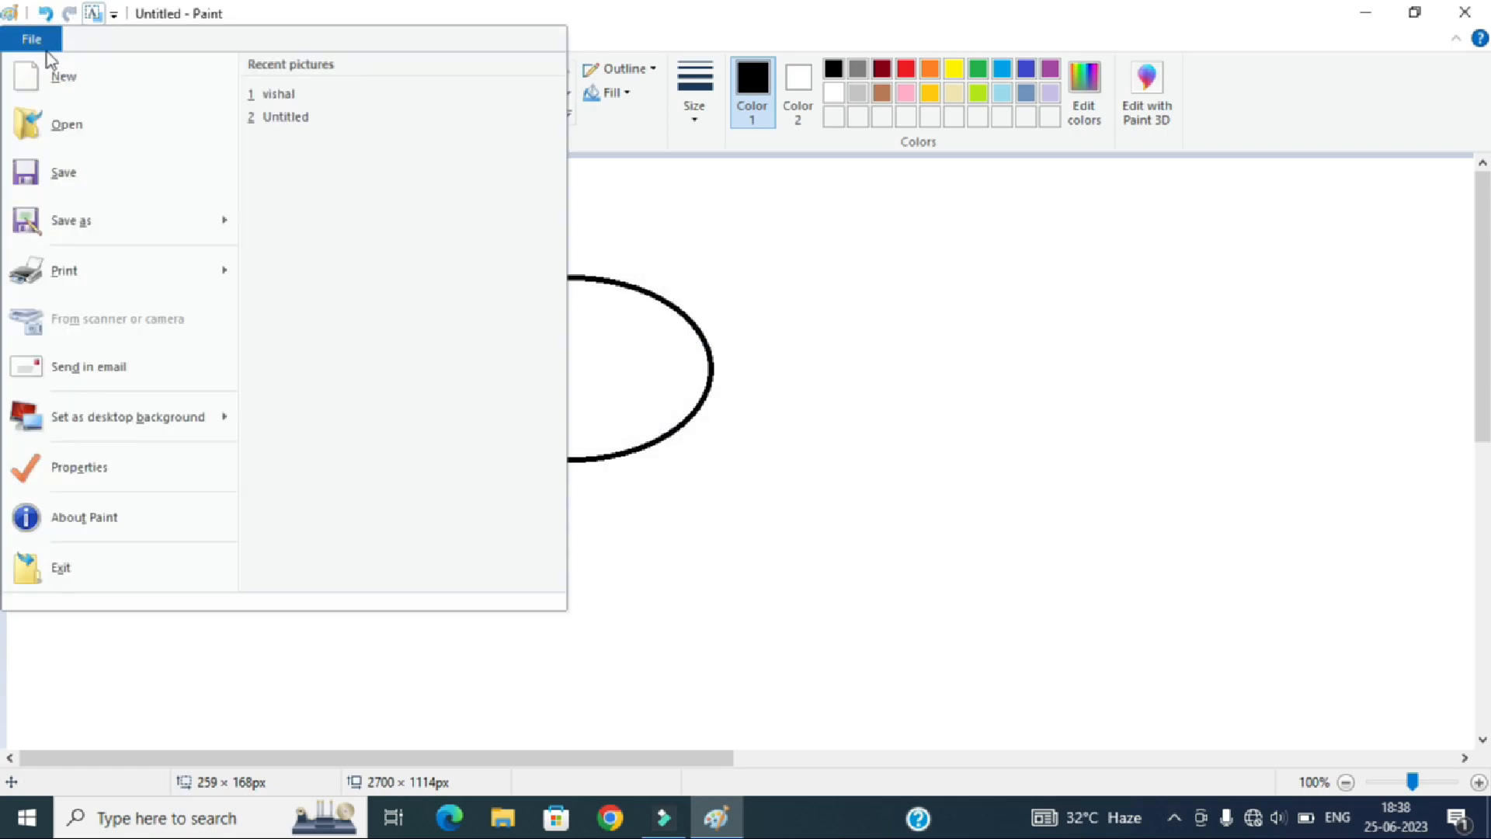
{"action": "left_click", "coordinate": [86, 92]}
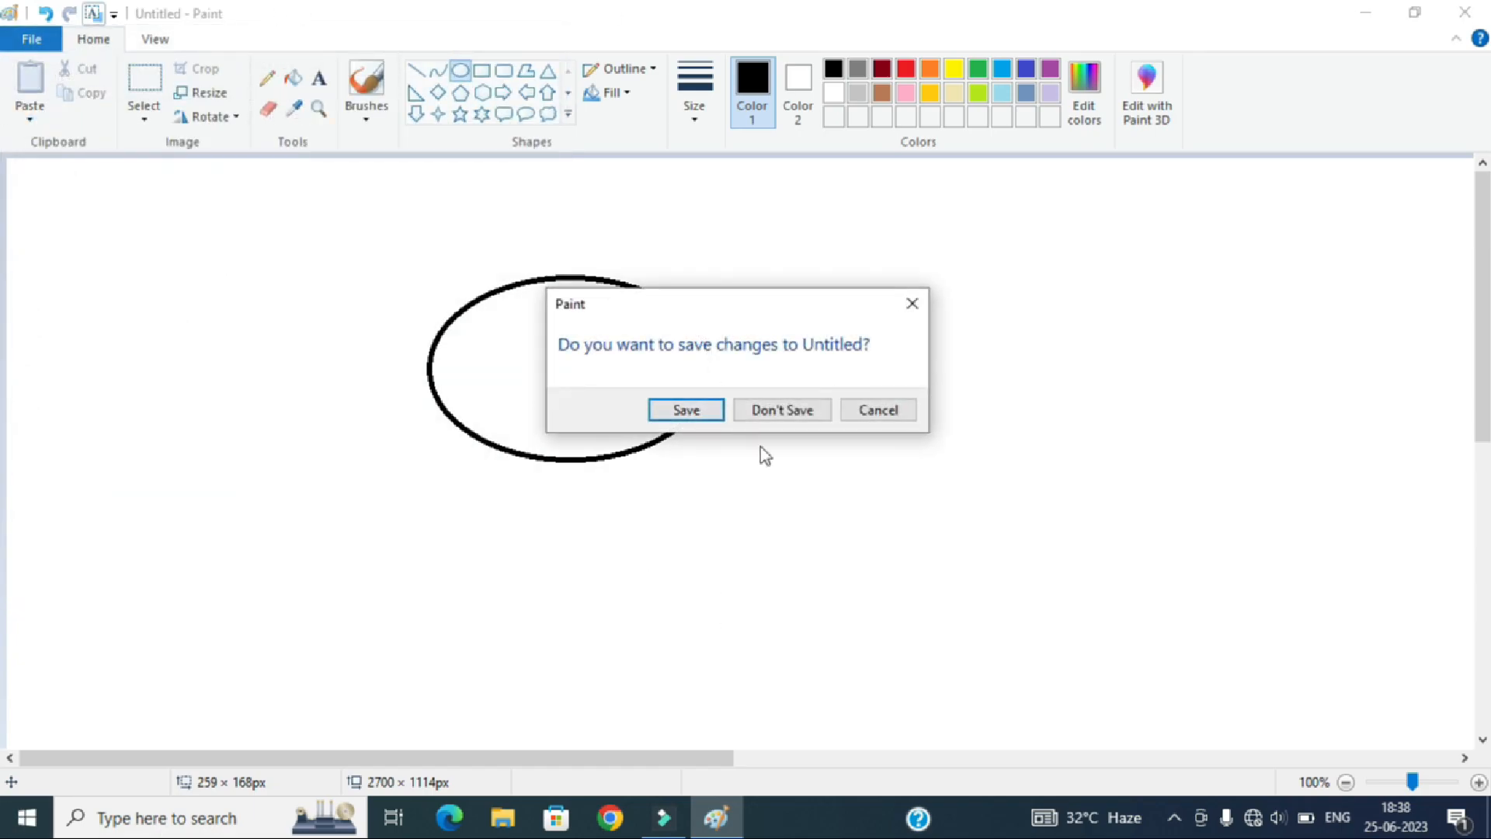
{"action": "left_click", "coordinate": [800, 410]}
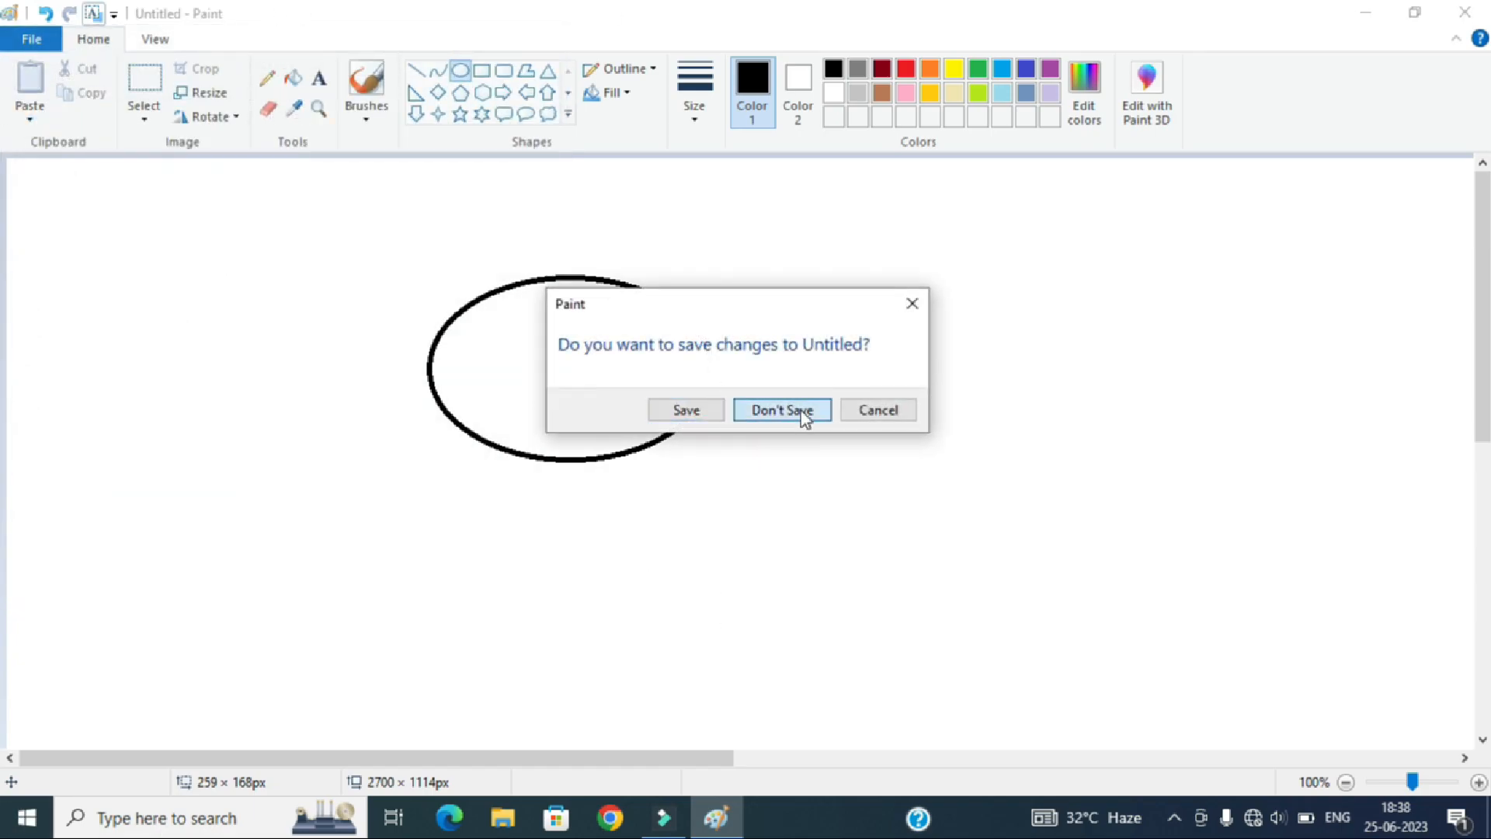
View the About Paint version and licence information, and close it again
{"action": "left_click", "coordinate": [43, 40]}
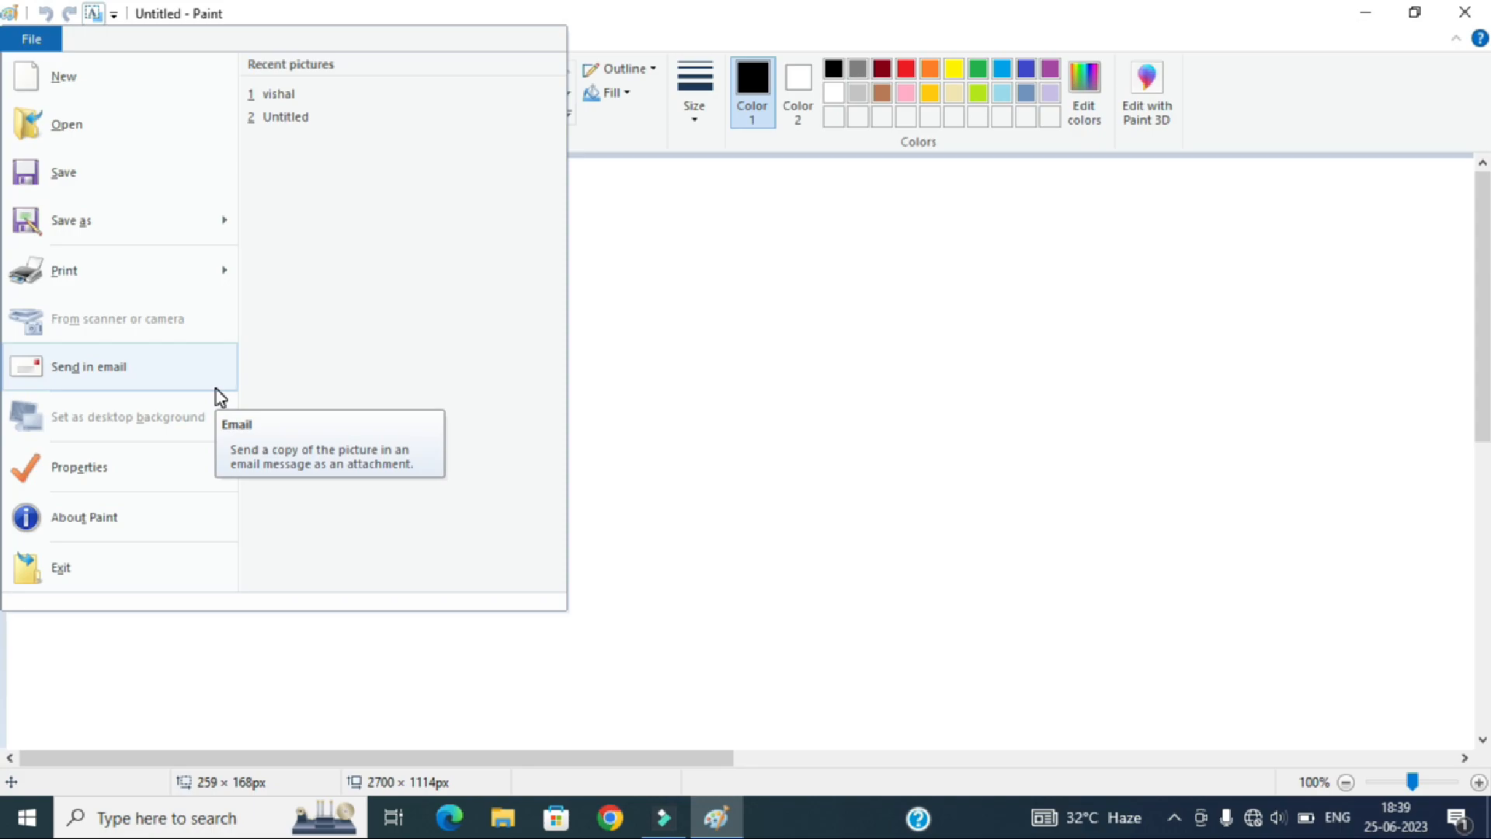
{"action": "left_click", "coordinate": [163, 519]}
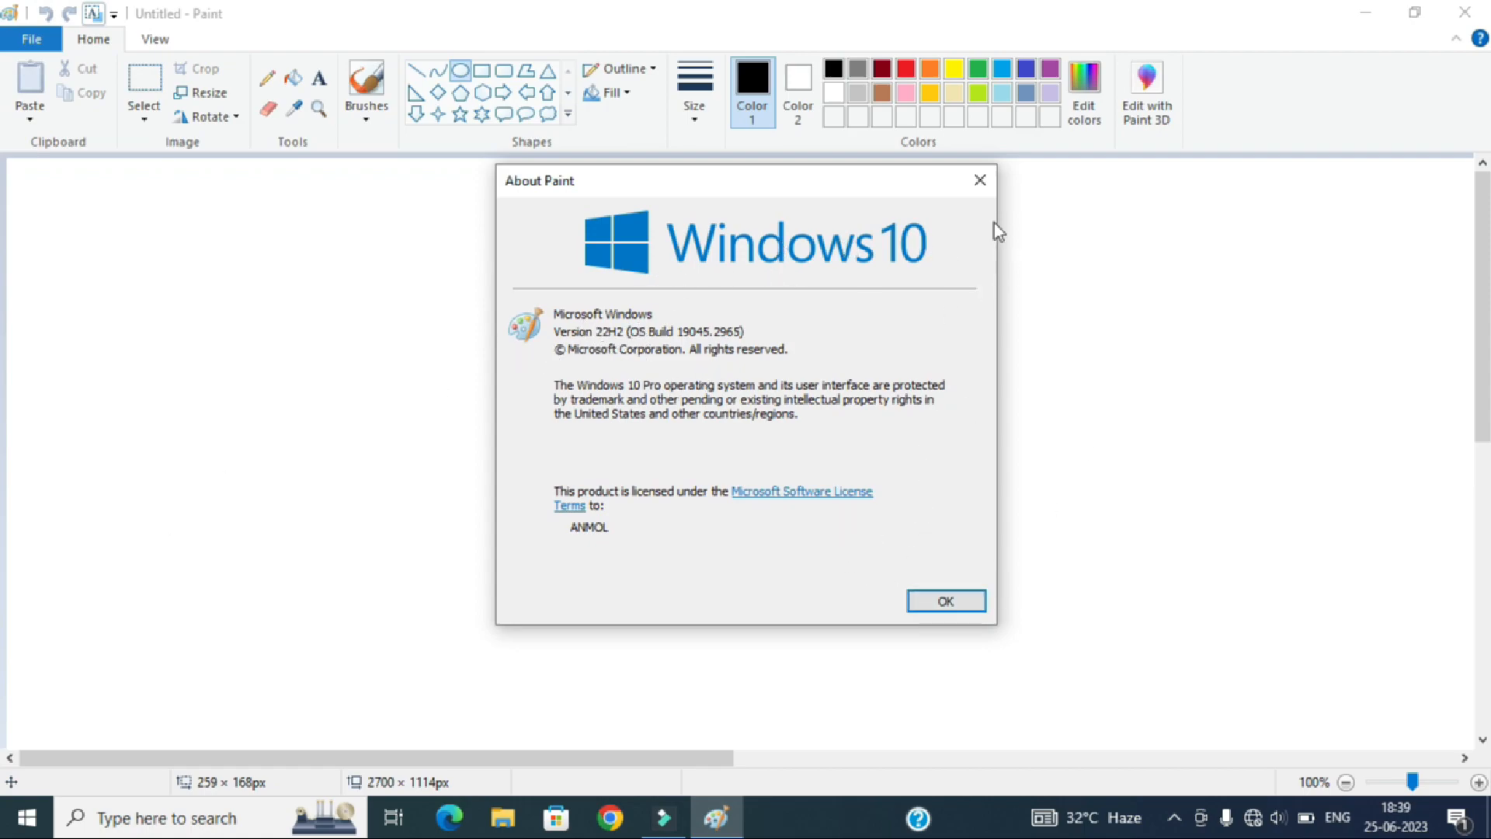
{"action": "left_click", "coordinate": [980, 182]}
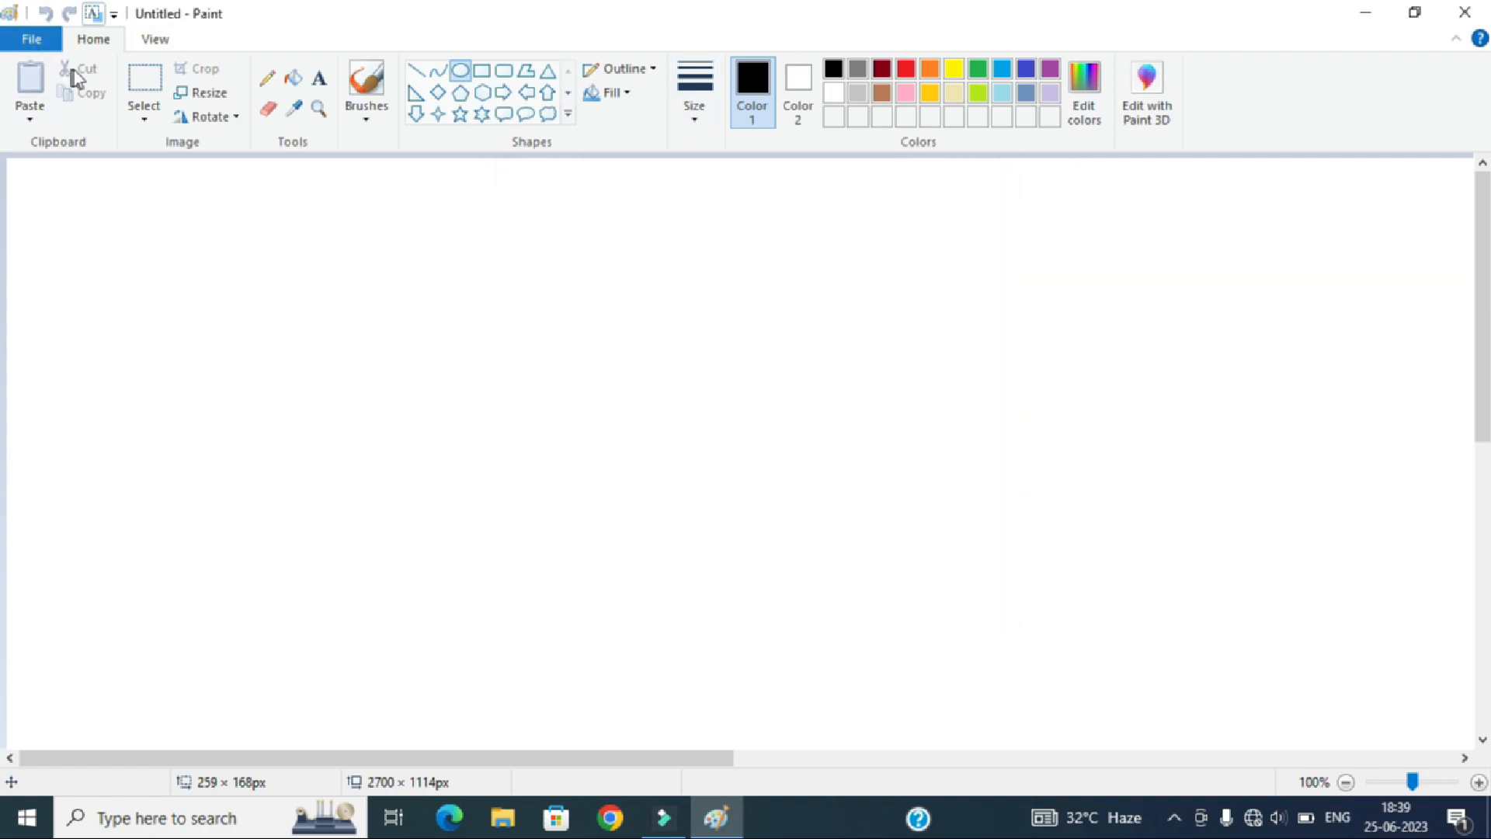
Exit Paint and launch it again from the desktop with an empty canvas
{"action": "left_click", "coordinate": [30, 41]}
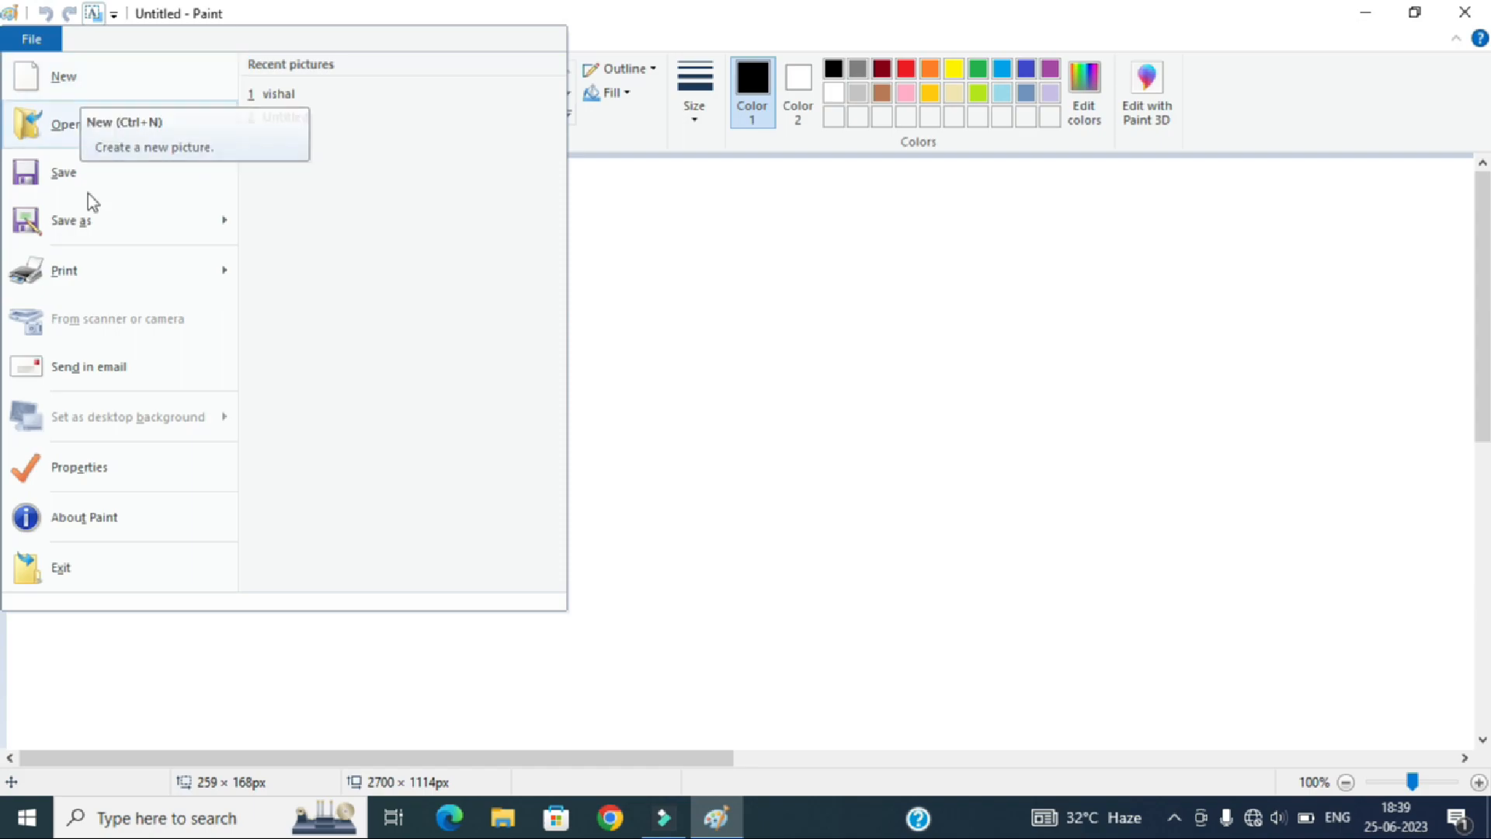
{"action": "mouse_move", "coordinate": [124, 284]}
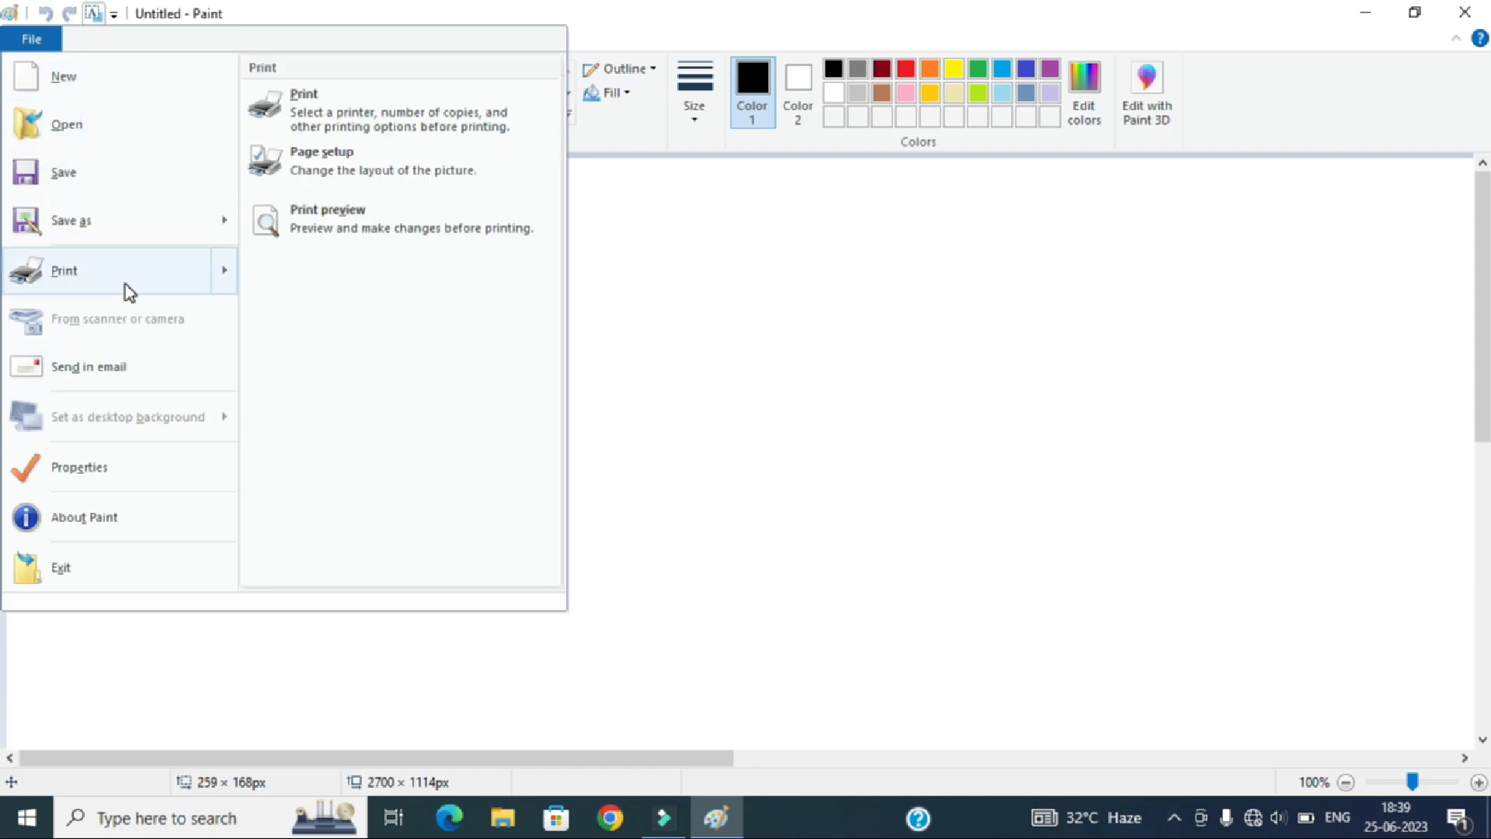
{"action": "left_click", "coordinate": [124, 564]}
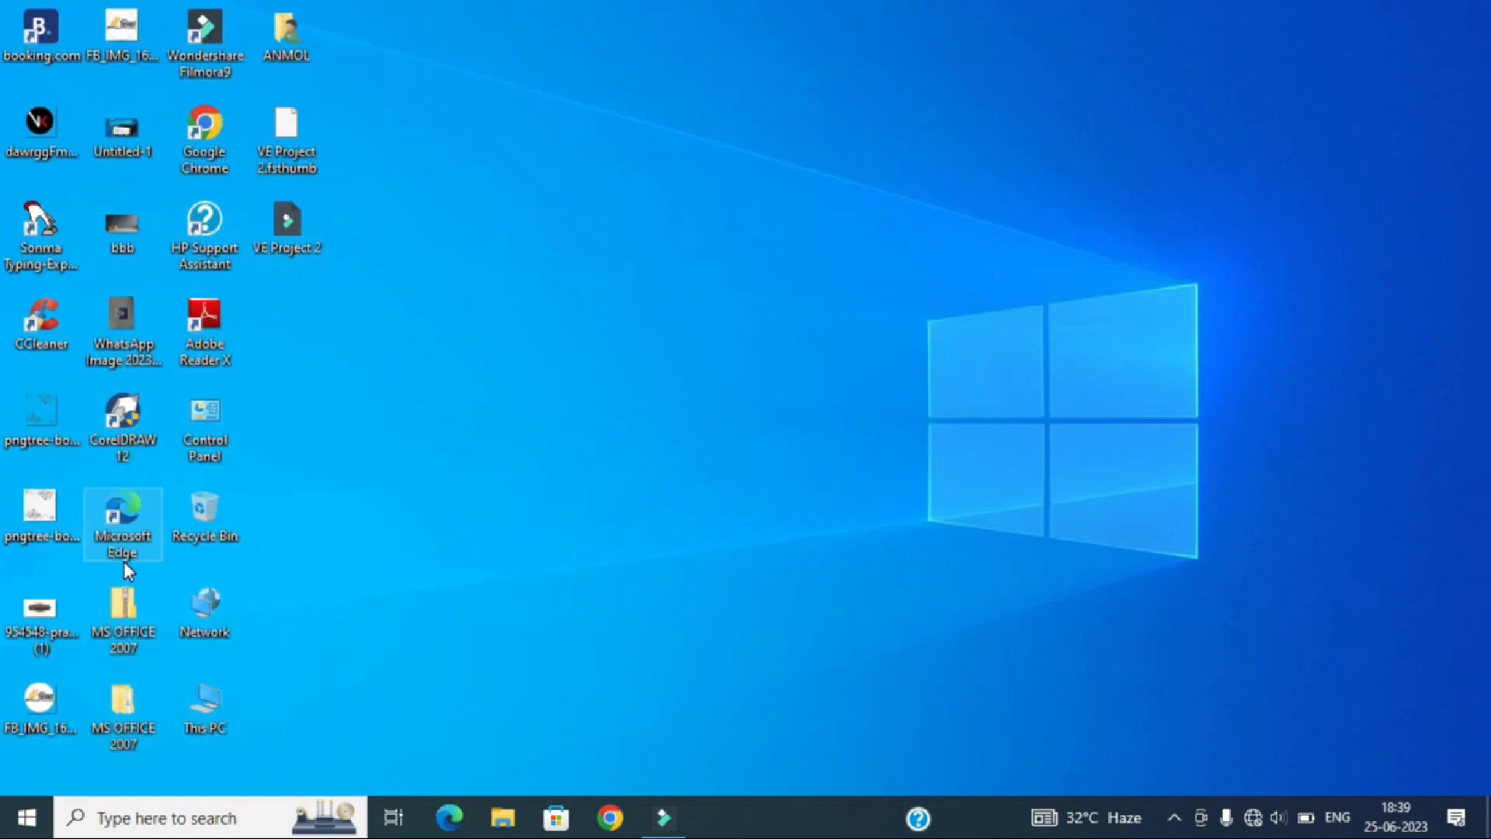
{"action": "left_click", "coordinate": [221, 819]}
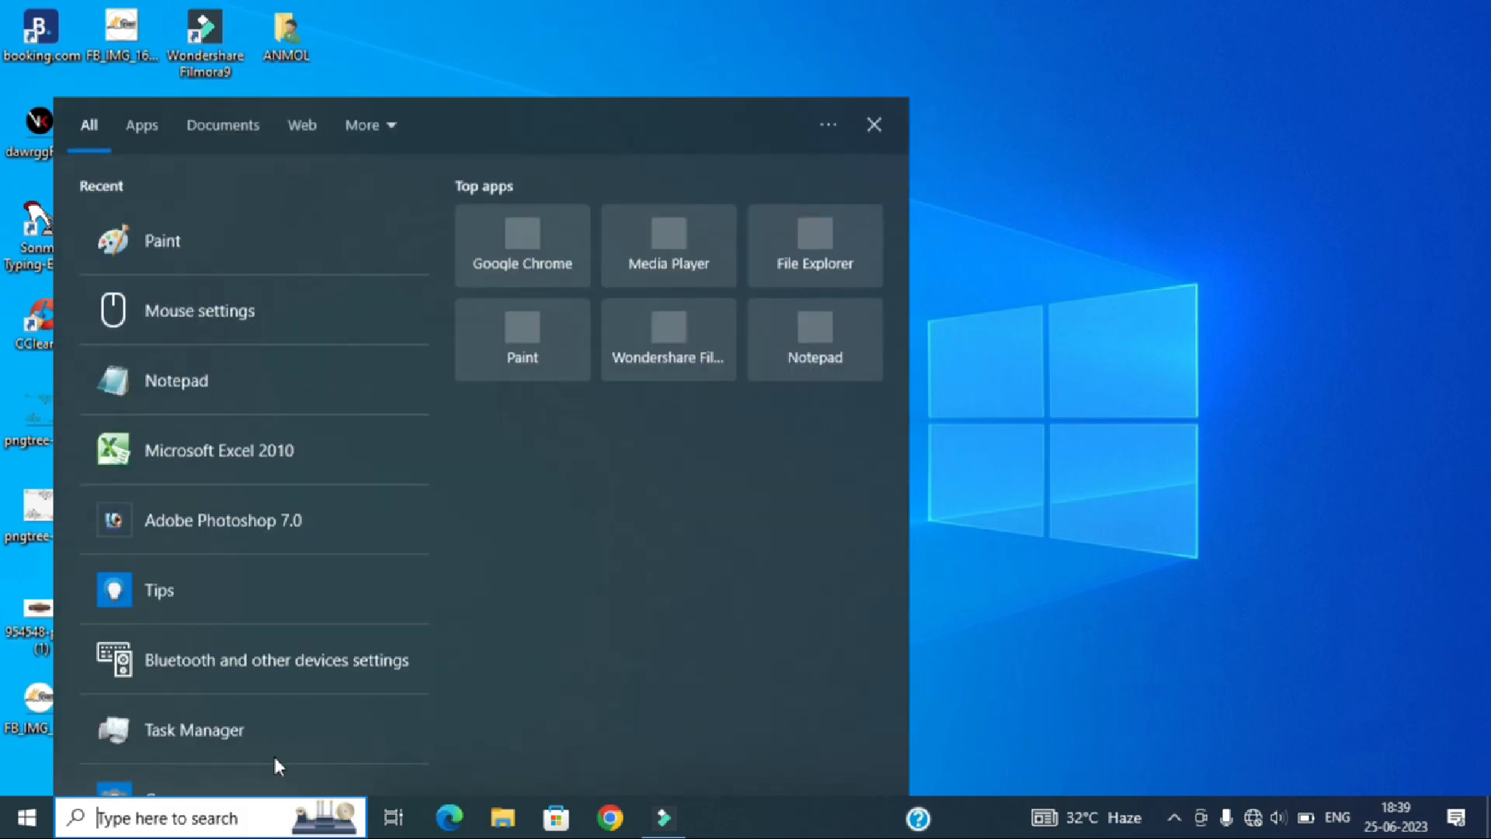
{"action": "left_click", "coordinate": [167, 251]}
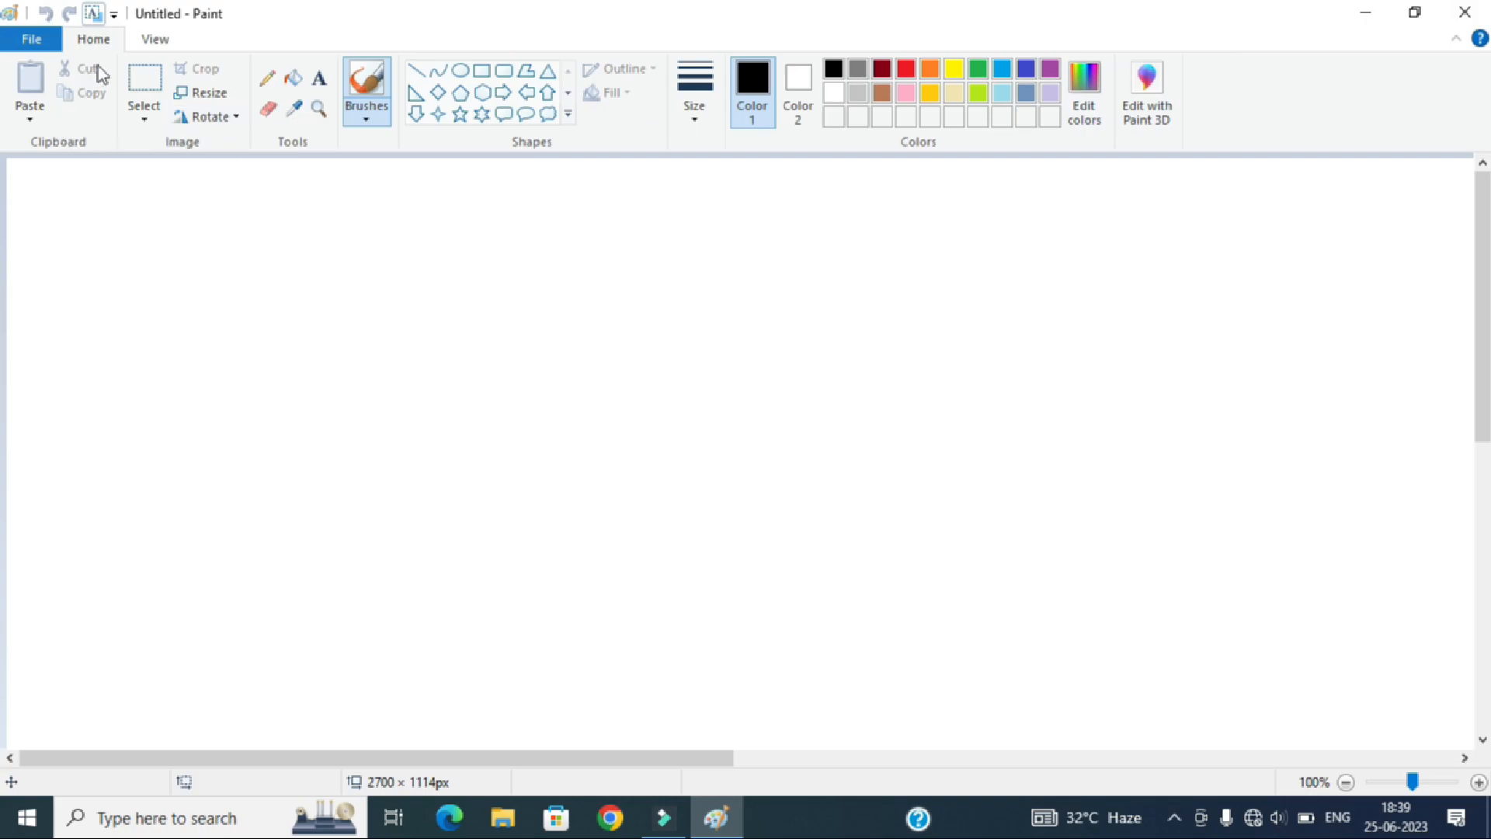
{"action": "left_click", "coordinate": [67, 160]}
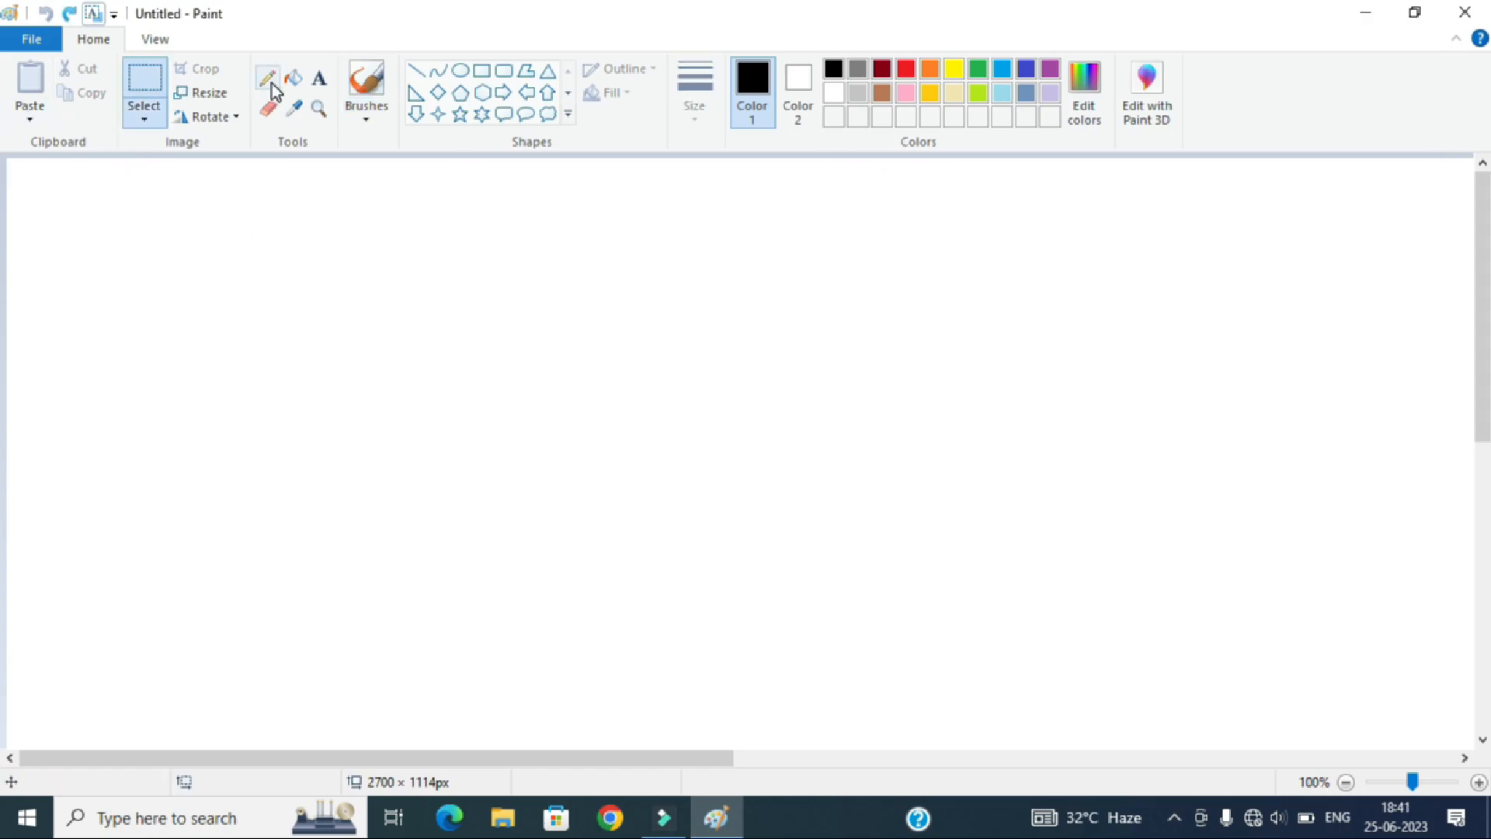
Draw thin black freehand scribbles across the middle and right of the canvas with the Pencil tool
{"action": "left_click", "coordinate": [272, 83]}
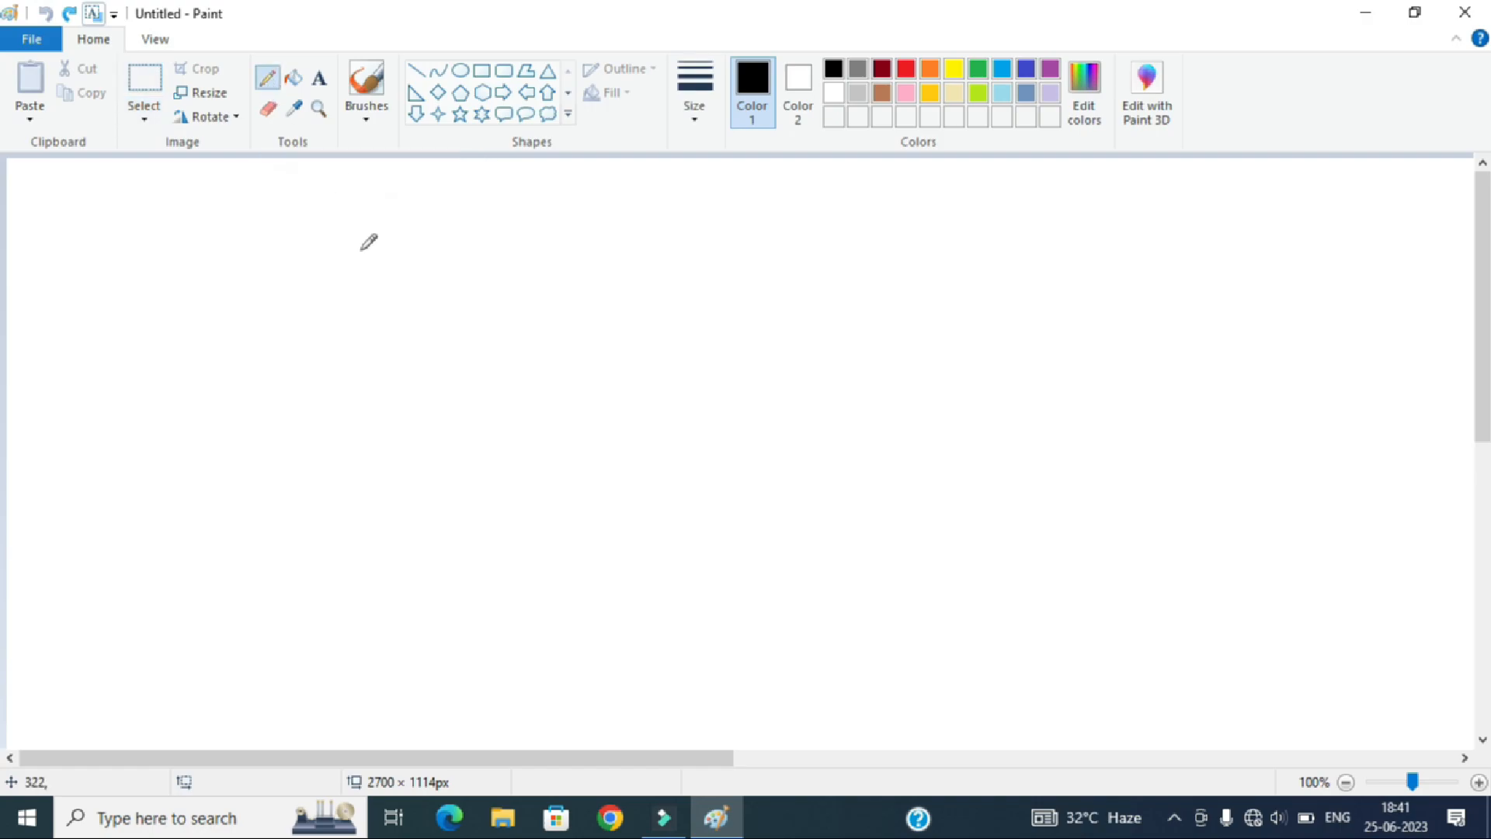
{"action": "mouse_move", "coordinate": [307, 258]}
{"action": "left_mouse_down"}
{"action": "mouse_move", "coordinate": [284, 408]}
{"action": "mouse_move", "coordinate": [378, 290]}
{"action": "mouse_move", "coordinate": [382, 373]}
{"action": "mouse_move", "coordinate": [466, 476]}
{"action": "mouse_move", "coordinate": [526, 406]}
{"action": "mouse_move", "coordinate": [697, 362]}
{"action": "mouse_move", "coordinate": [829, 406]}
{"action": "left_mouse_up"}
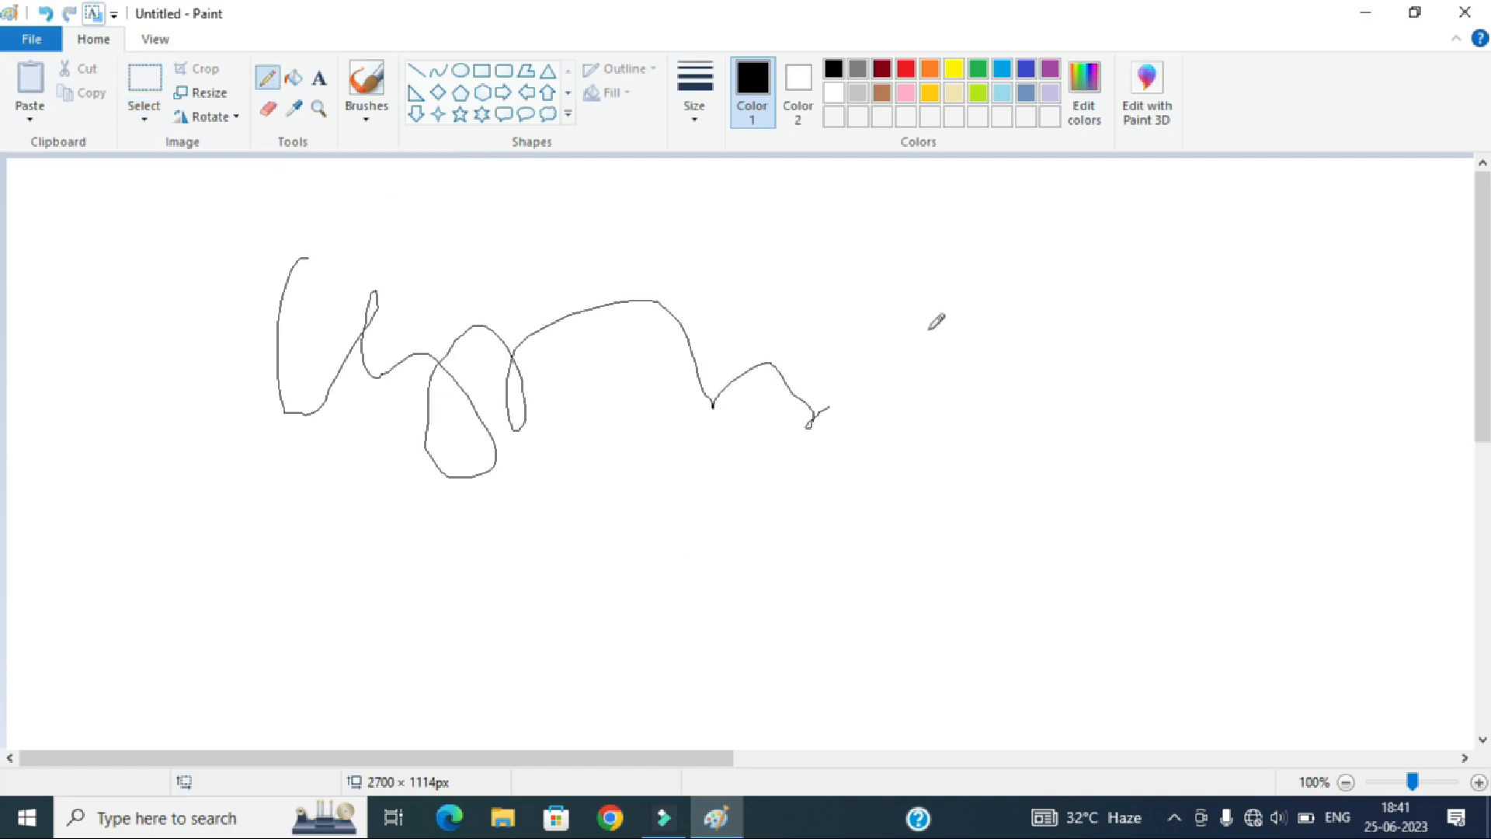
{"action": "left_click_drag", "start_coordinate": [921, 295], "coordinate": [976, 467]}
{"action": "mouse_move", "coordinate": [922, 357]}
{"action": "left_mouse_down"}
{"action": "mouse_move", "coordinate": [969, 343]}
{"action": "mouse_move", "coordinate": [1053, 374]}
{"action": "left_mouse_up"}
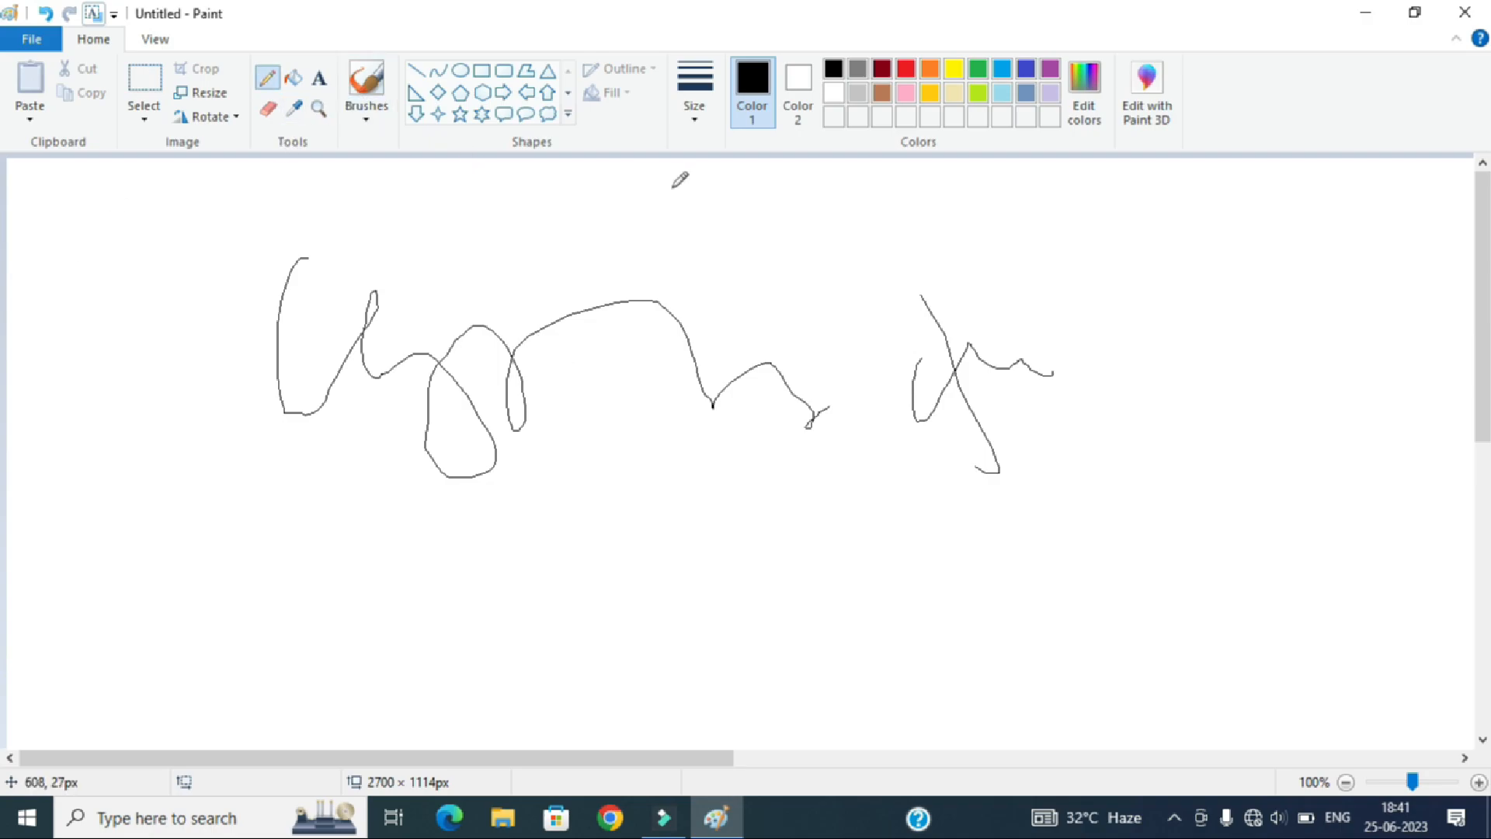
Set the pencil to the thickest line size and draw a black wavy stroke above the long scribble
{"action": "left_click", "coordinate": [701, 129]}
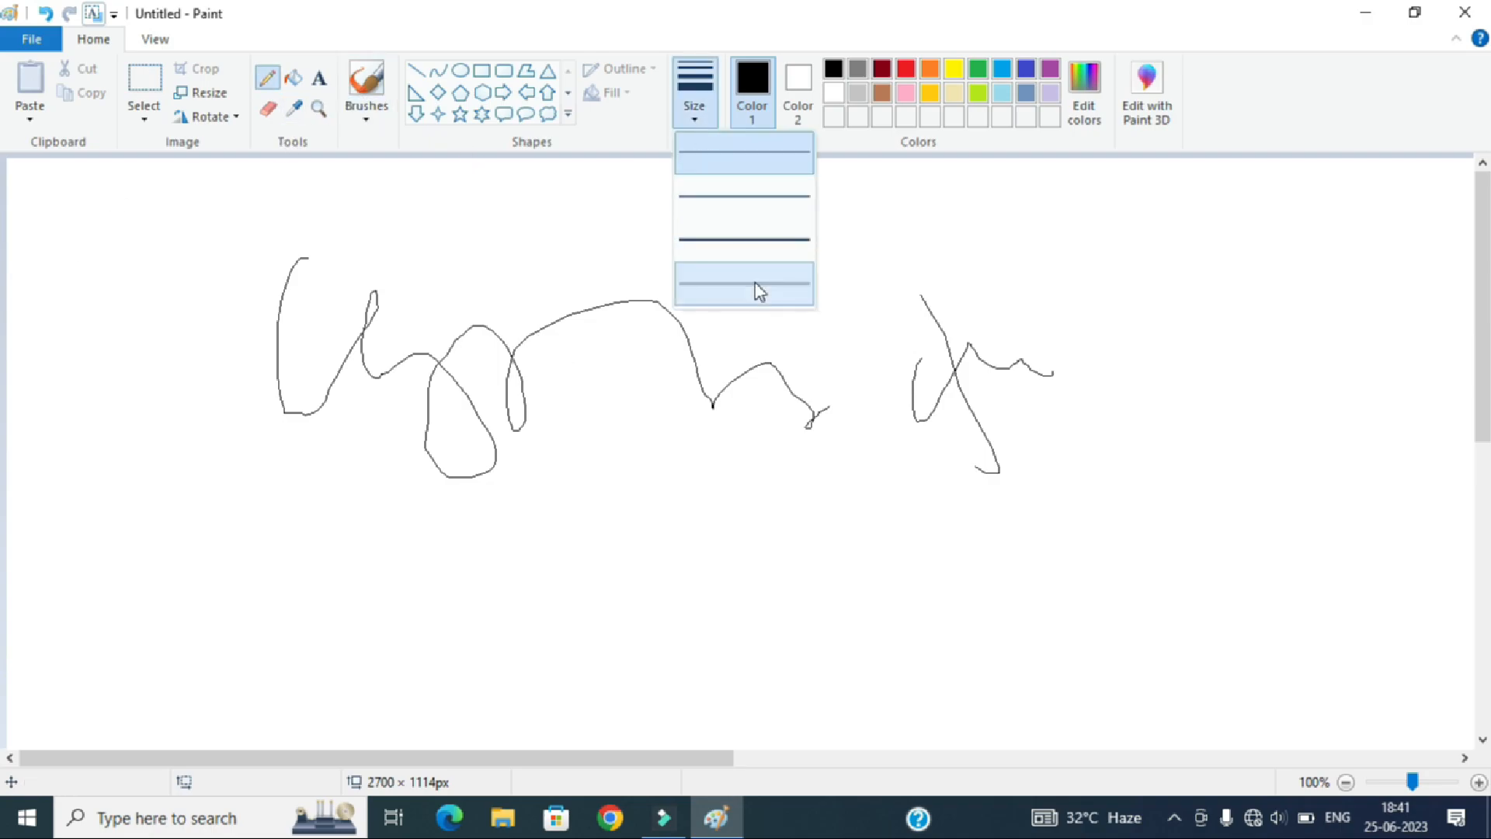
{"action": "left_click", "coordinate": [752, 283]}
{"action": "mouse_move", "coordinate": [563, 231]}
{"action": "left_mouse_down"}
{"action": "mouse_move", "coordinate": [589, 285]}
{"action": "mouse_move", "coordinate": [792, 295]}
{"action": "mouse_move", "coordinate": [859, 340]}
{"action": "left_mouse_up"}
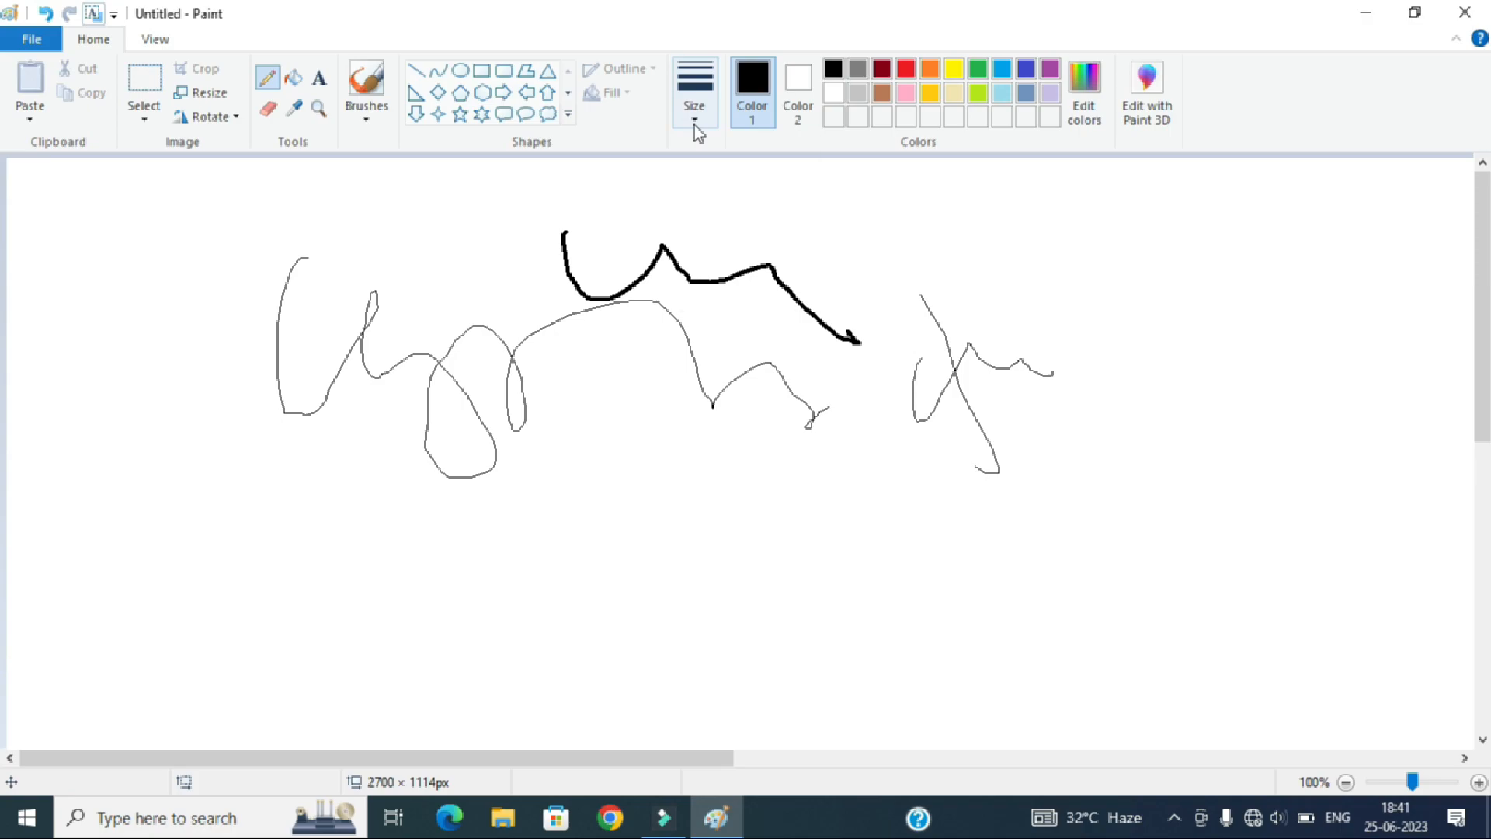
Set the pencil to the third line size and draw two black strokes on the right part of the canvas
{"action": "left_click", "coordinate": [694, 124]}
{"action": "left_click", "coordinate": [795, 248]}
{"action": "mouse_move", "coordinate": [891, 211]}
{"action": "left_mouse_down"}
{"action": "mouse_move", "coordinate": [956, 308]}
{"action": "mouse_move", "coordinate": [989, 319]}
{"action": "left_mouse_up"}
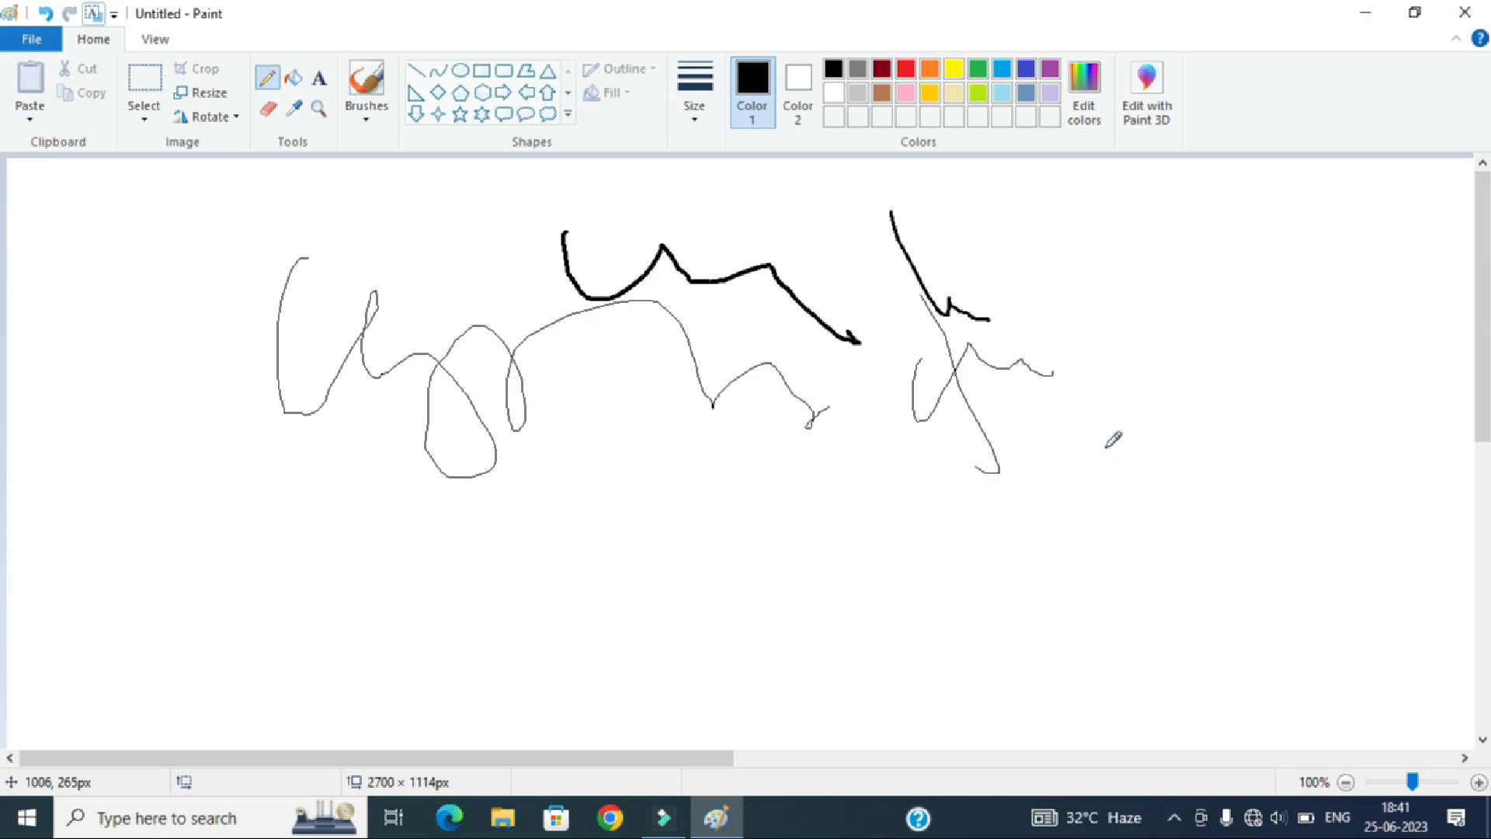
{"action": "left_click_drag", "start_coordinate": [1191, 301], "coordinate": [1178, 438]}
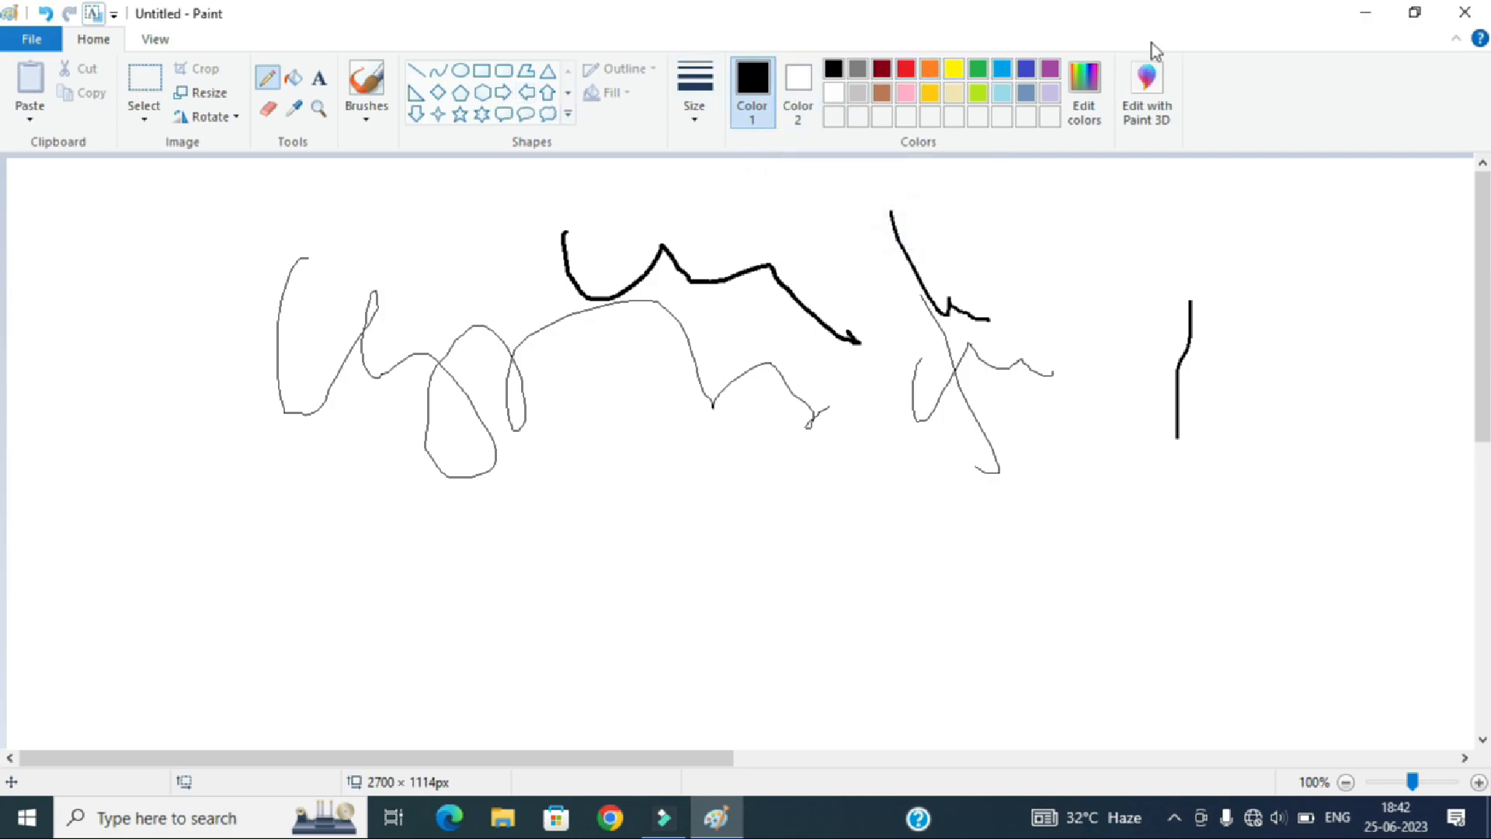
Draw a green and a yellow freehand pencil stroke over the black scribbles
{"action": "left_click", "coordinate": [977, 68]}
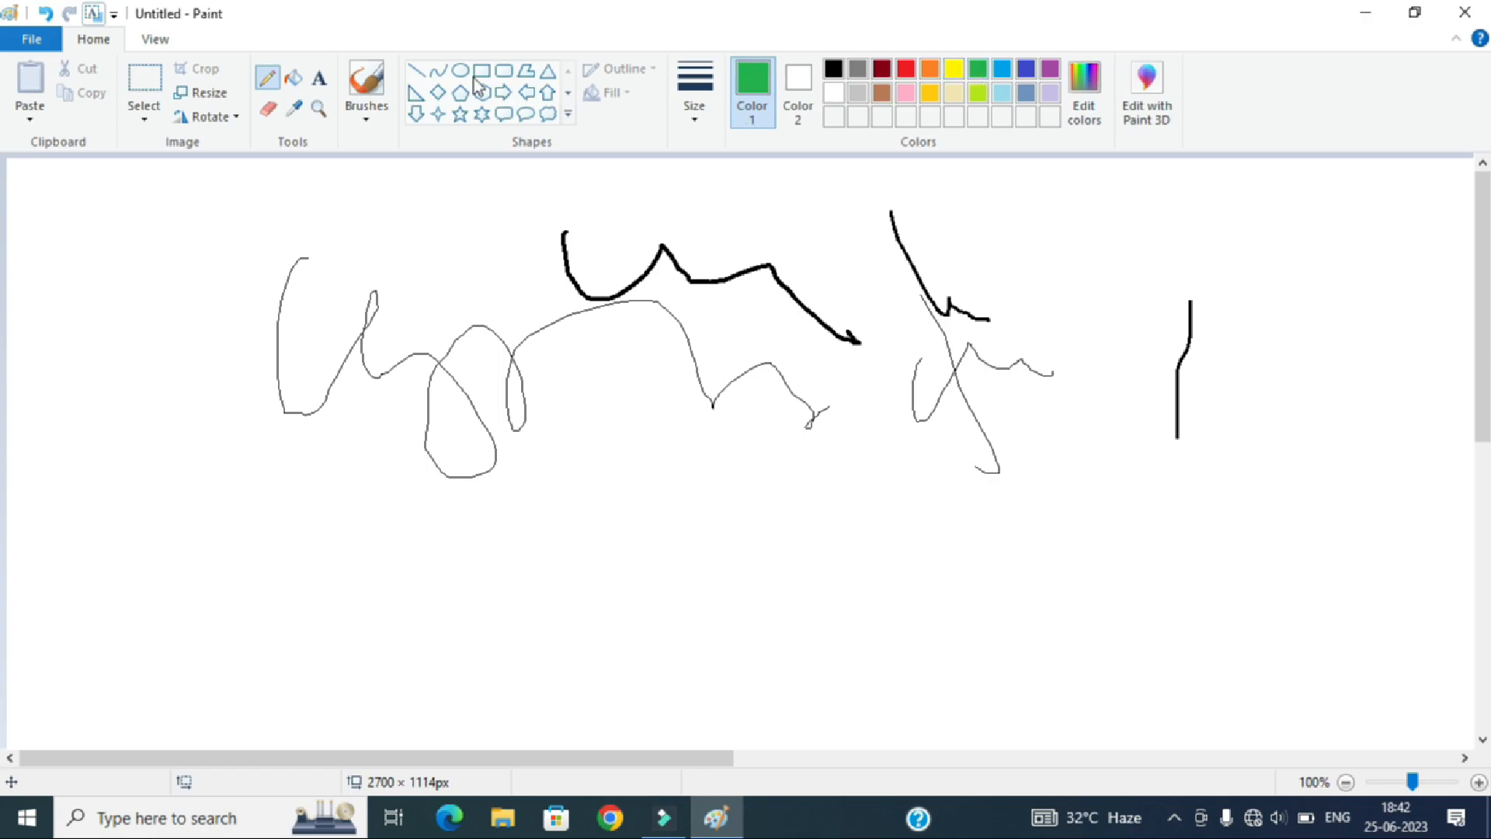
{"action": "mouse_move", "coordinate": [417, 219]}
{"action": "left_mouse_down"}
{"action": "mouse_move", "coordinate": [392, 393]}
{"action": "mouse_move", "coordinate": [475, 256]}
{"action": "mouse_move", "coordinate": [783, 339]}
{"action": "left_mouse_up"}
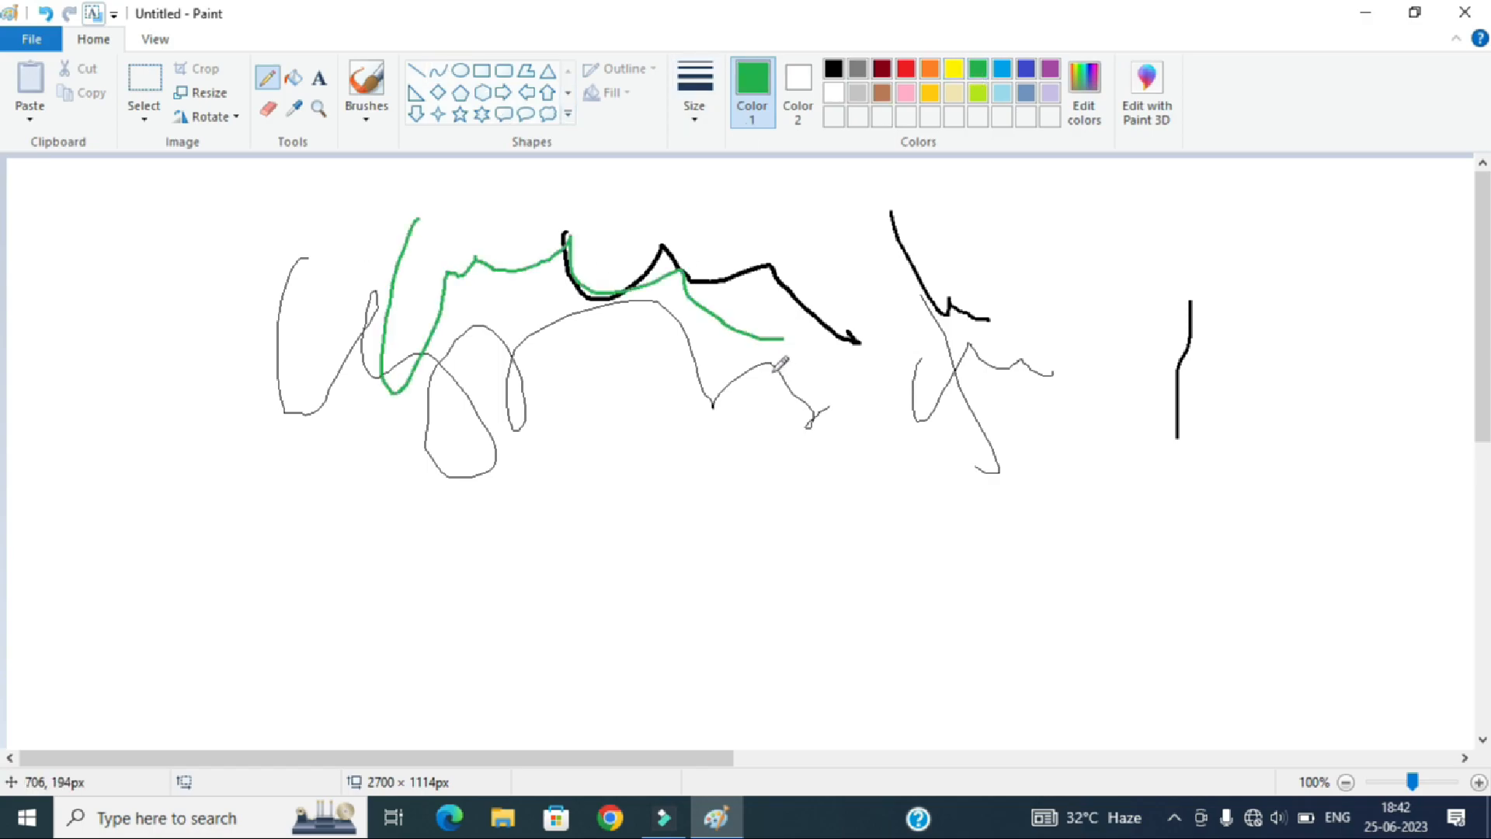
{"action": "left_click", "coordinate": [954, 69]}
{"action": "mouse_move", "coordinate": [726, 264]}
{"action": "left_mouse_down"}
{"action": "mouse_move", "coordinate": [767, 219]}
{"action": "mouse_move", "coordinate": [825, 385]}
{"action": "mouse_move", "coordinate": [1010, 522]}
{"action": "left_mouse_up"}
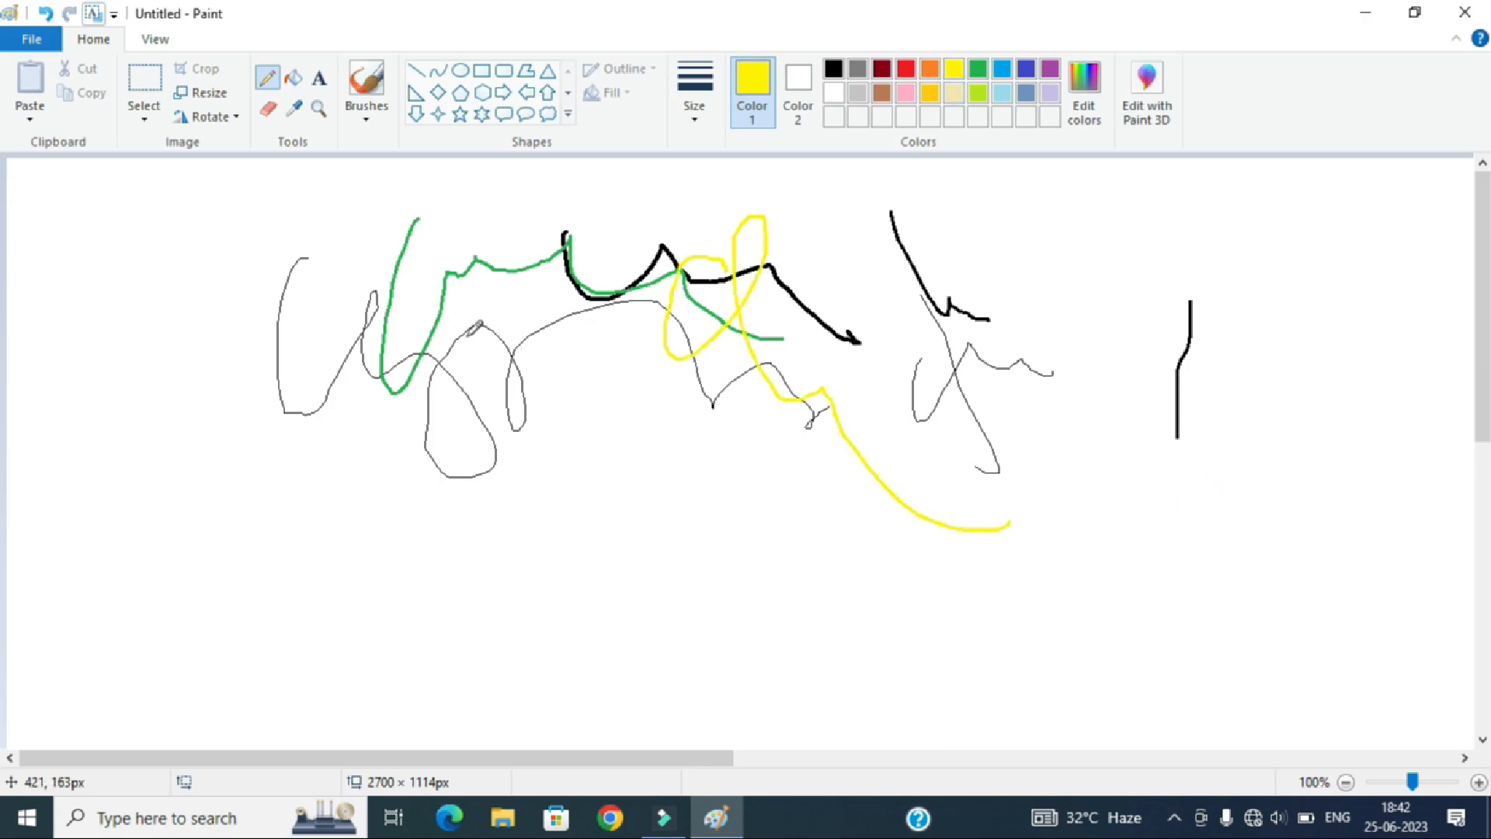
Start a new blank picture without saving the freehand scribbles
{"action": "left_click", "coordinate": [32, 40]}
{"action": "left_click", "coordinate": [95, 78]}
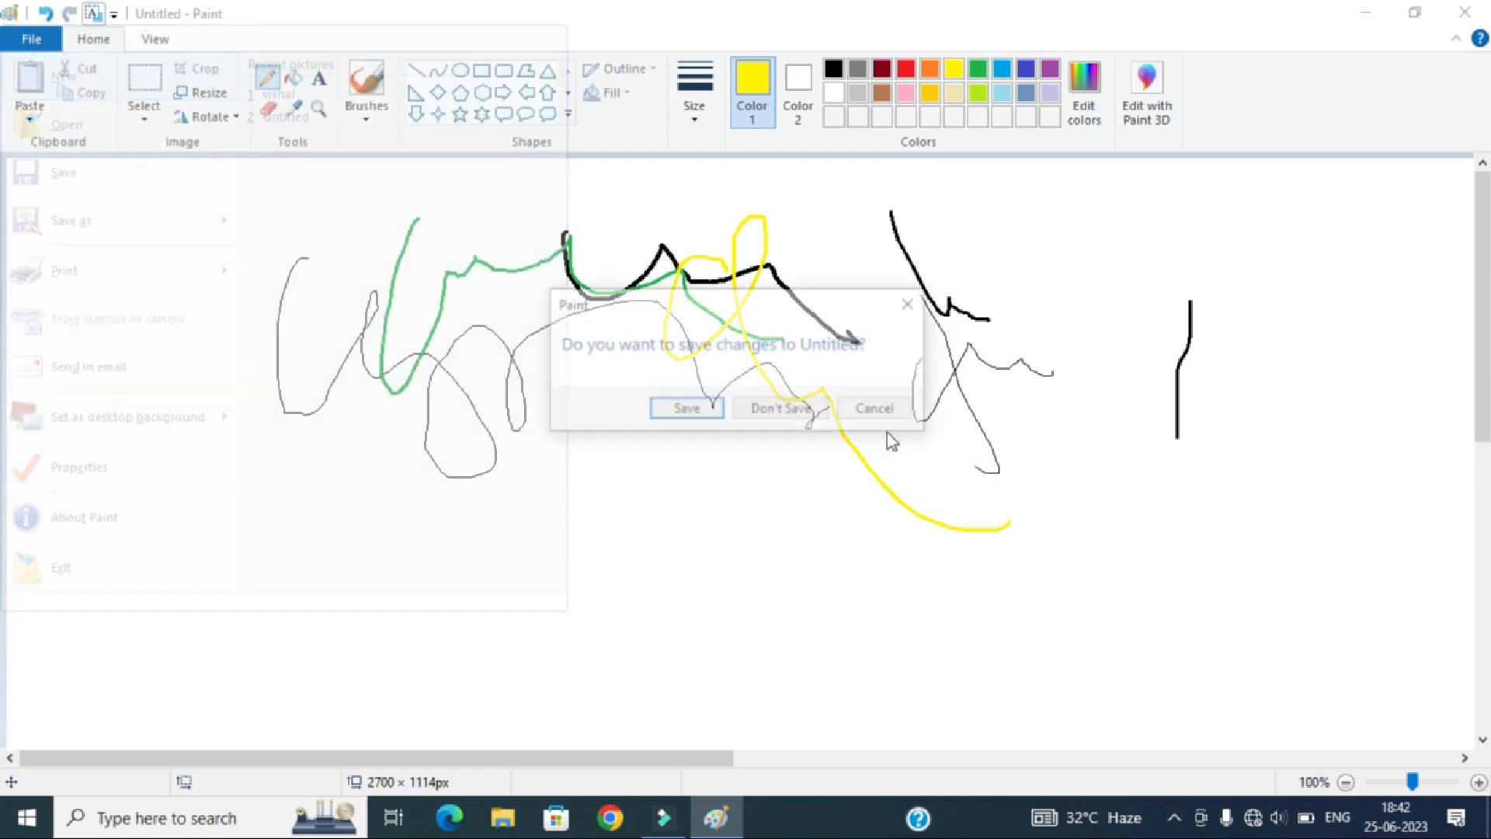
{"action": "left_click", "coordinate": [781, 410]}
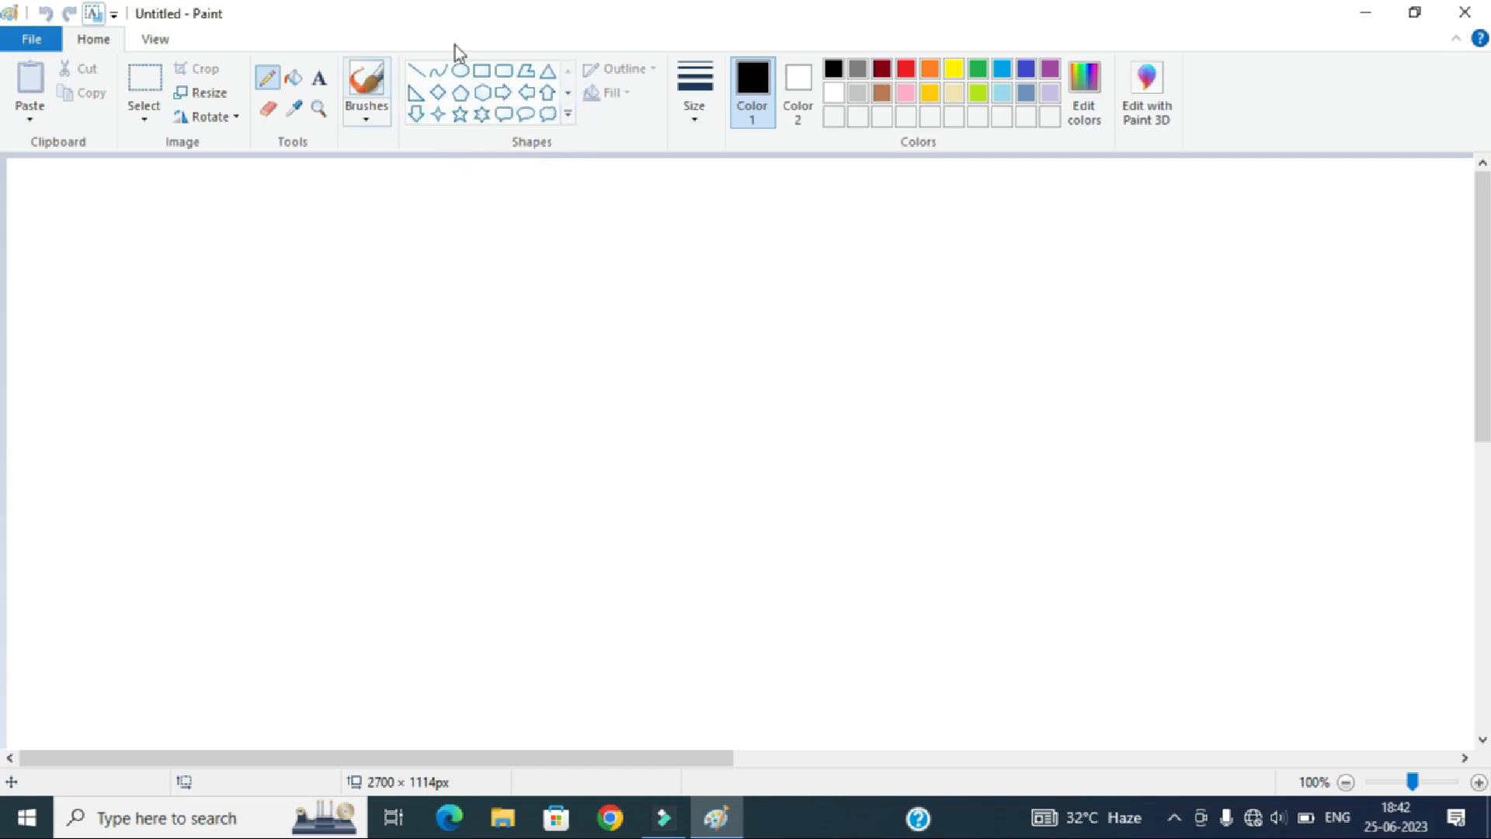
Draw a black-outlined heart shape about 318 × 251 px on the left half of the canvas
{"action": "left_click", "coordinate": [567, 114]}
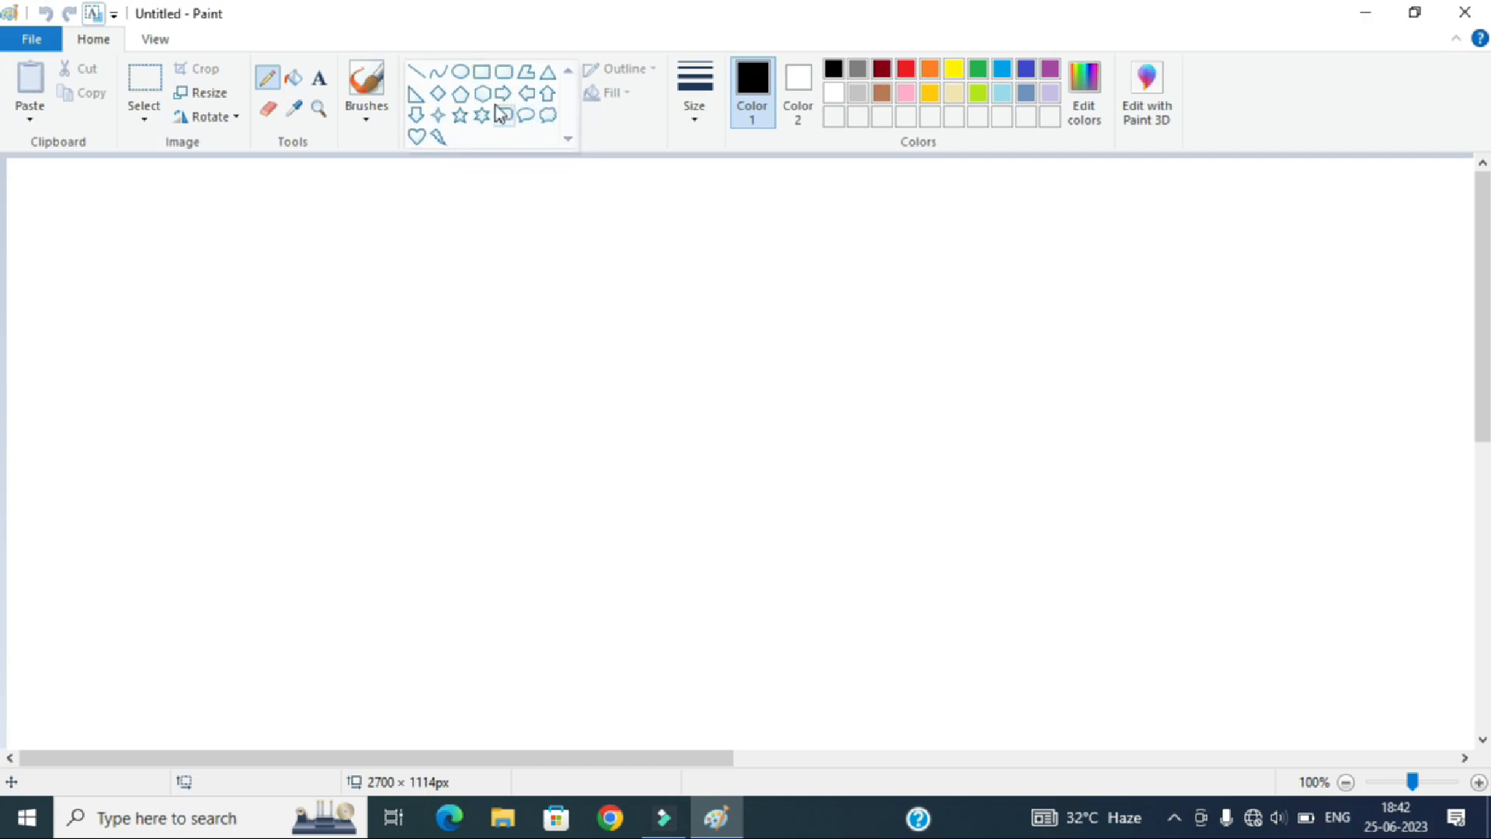
{"action": "left_click", "coordinate": [632, 229]}
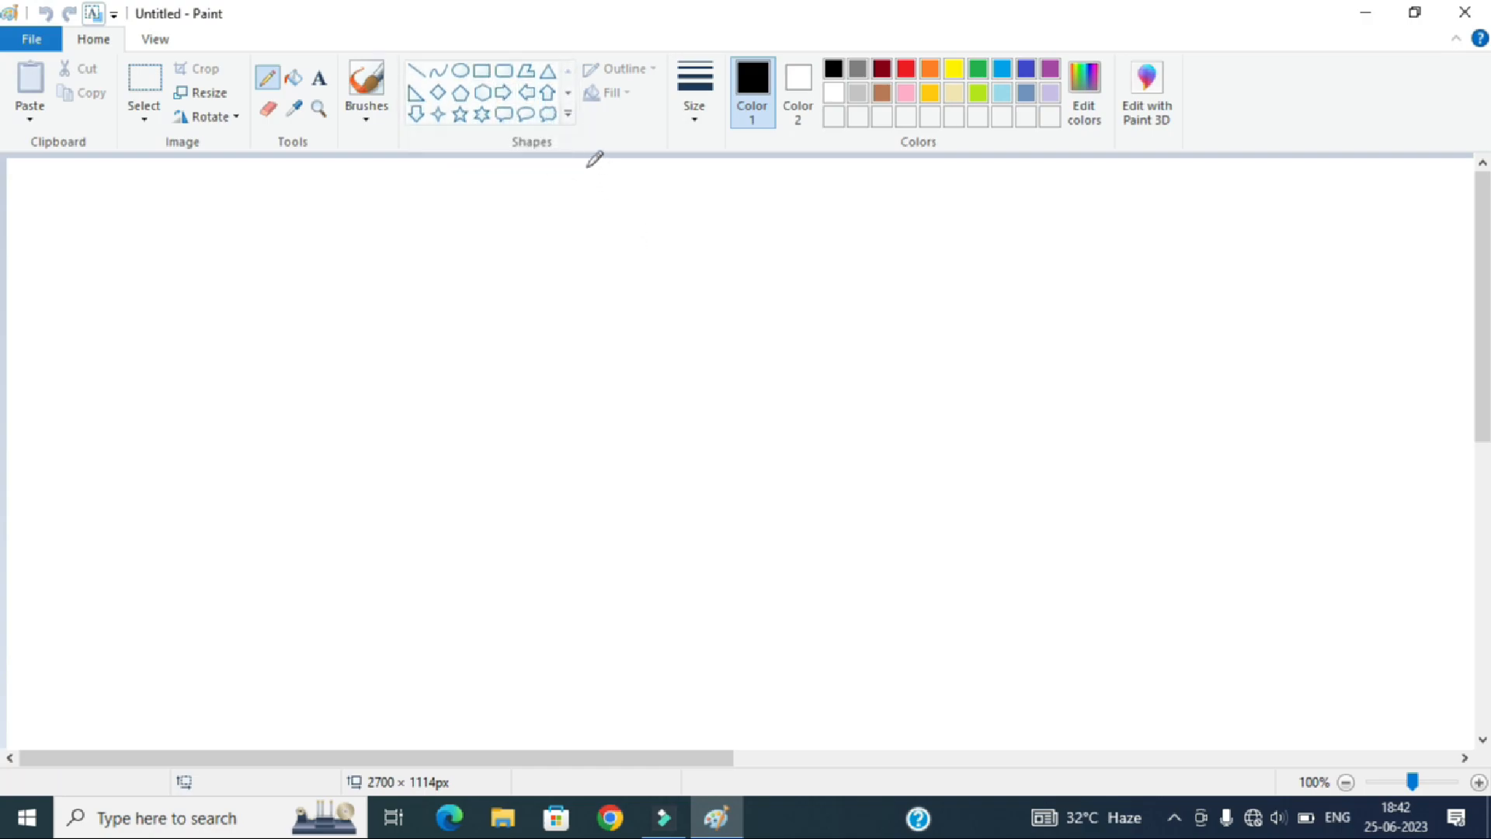
{"action": "left_click", "coordinate": [568, 115]}
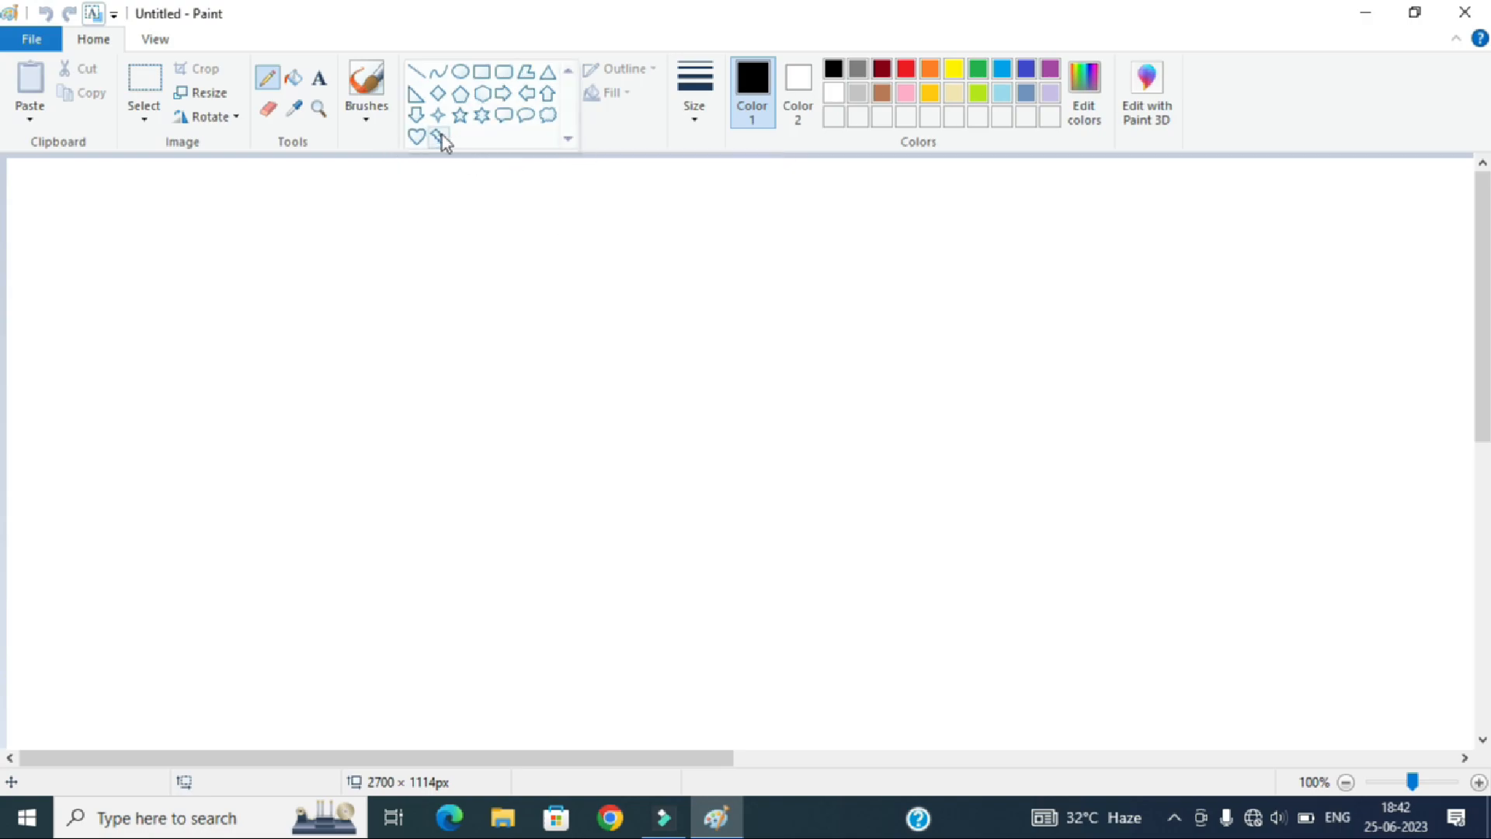
{"action": "left_click", "coordinate": [417, 138]}
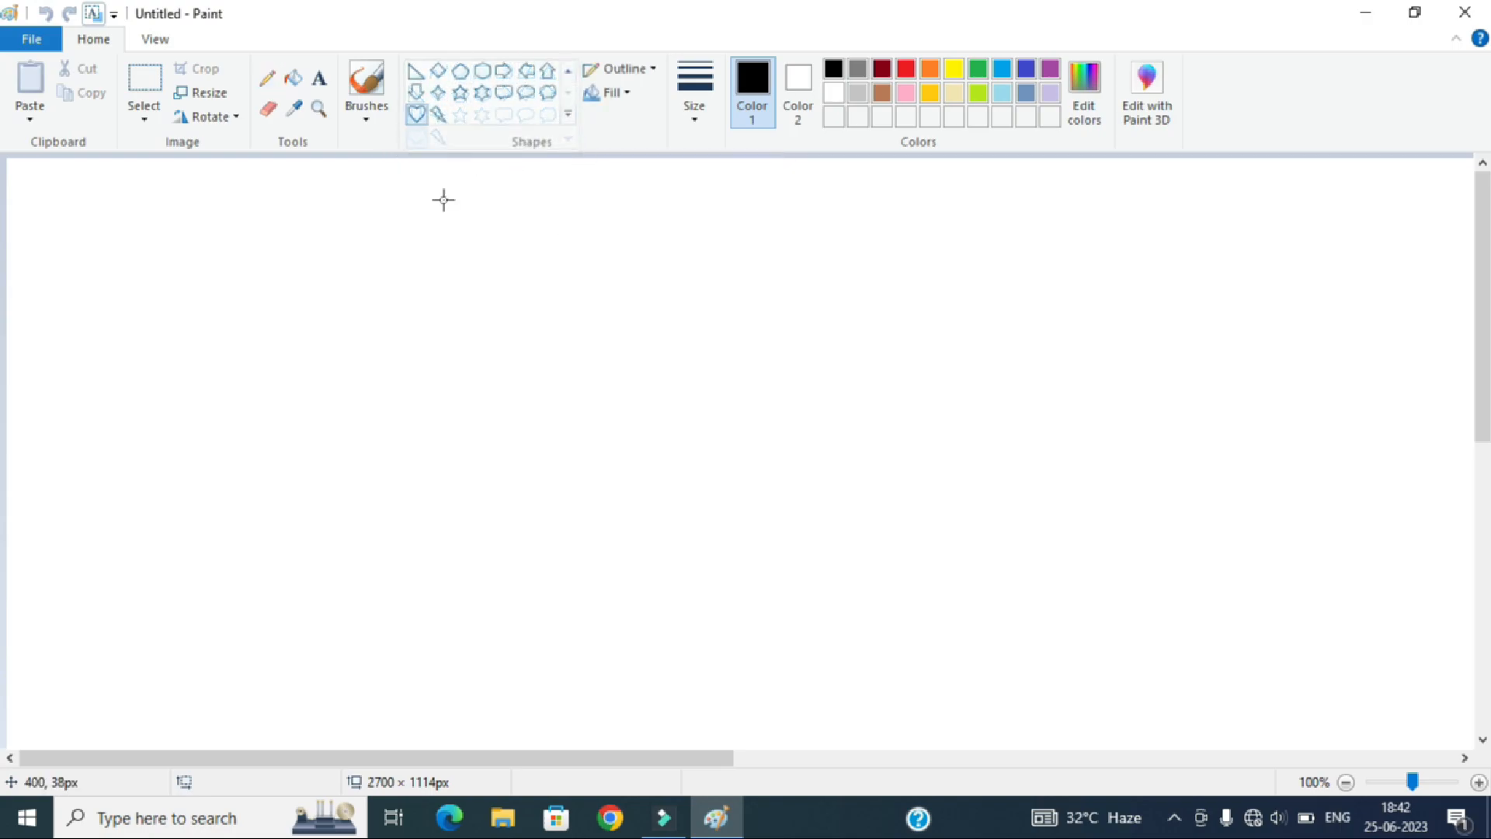
{"action": "left_click_drag", "start_coordinate": [331, 229], "coordinate": [559, 447]}
{"action": "left_click_drag", "start_coordinate": [683, 506], "coordinate": [681, 506]}
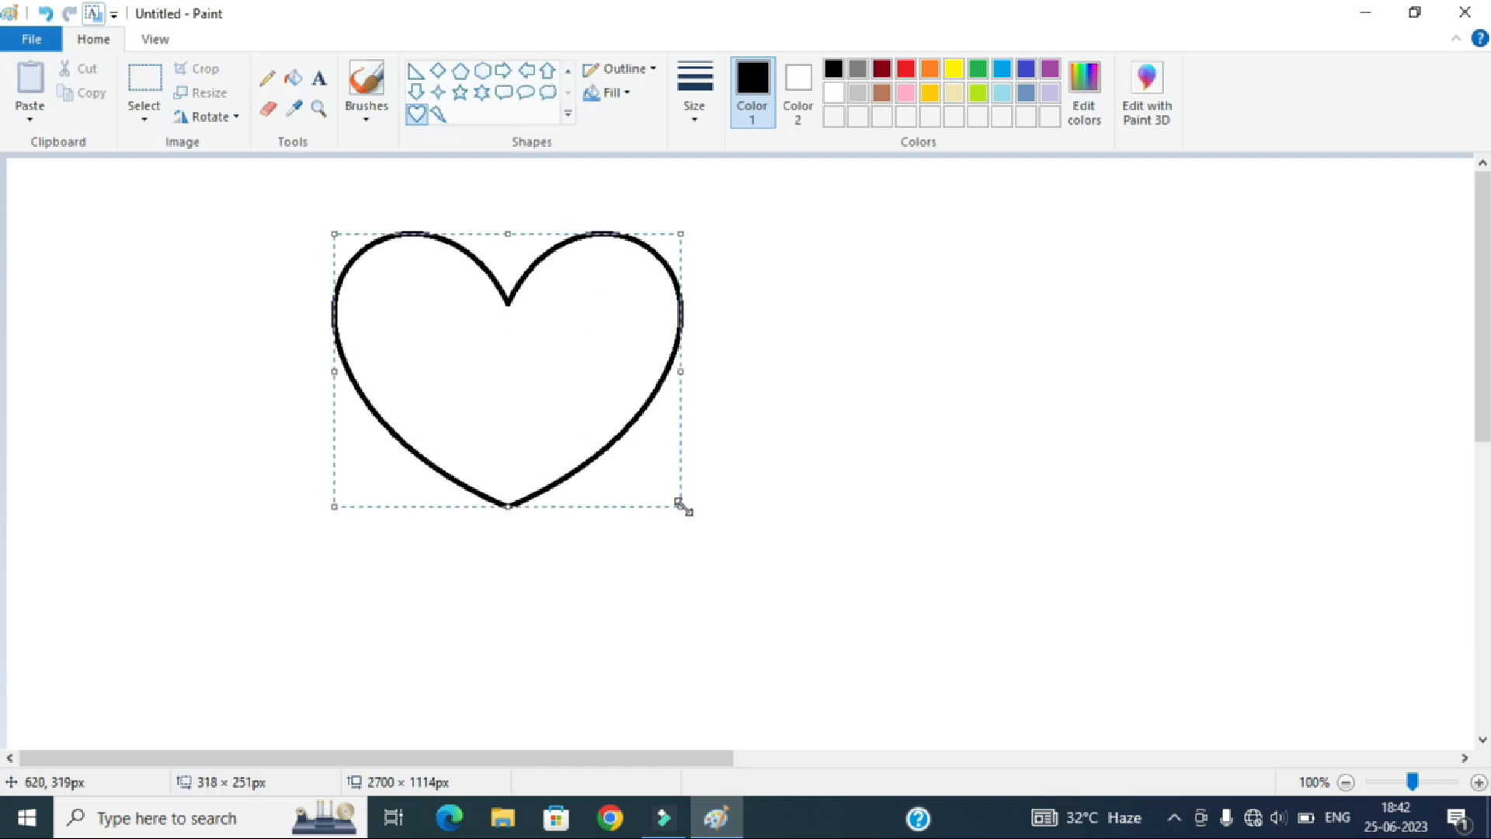
Fill the inside of the heart with black using the Fill with color tool
{"action": "left_click", "coordinate": [293, 77]}
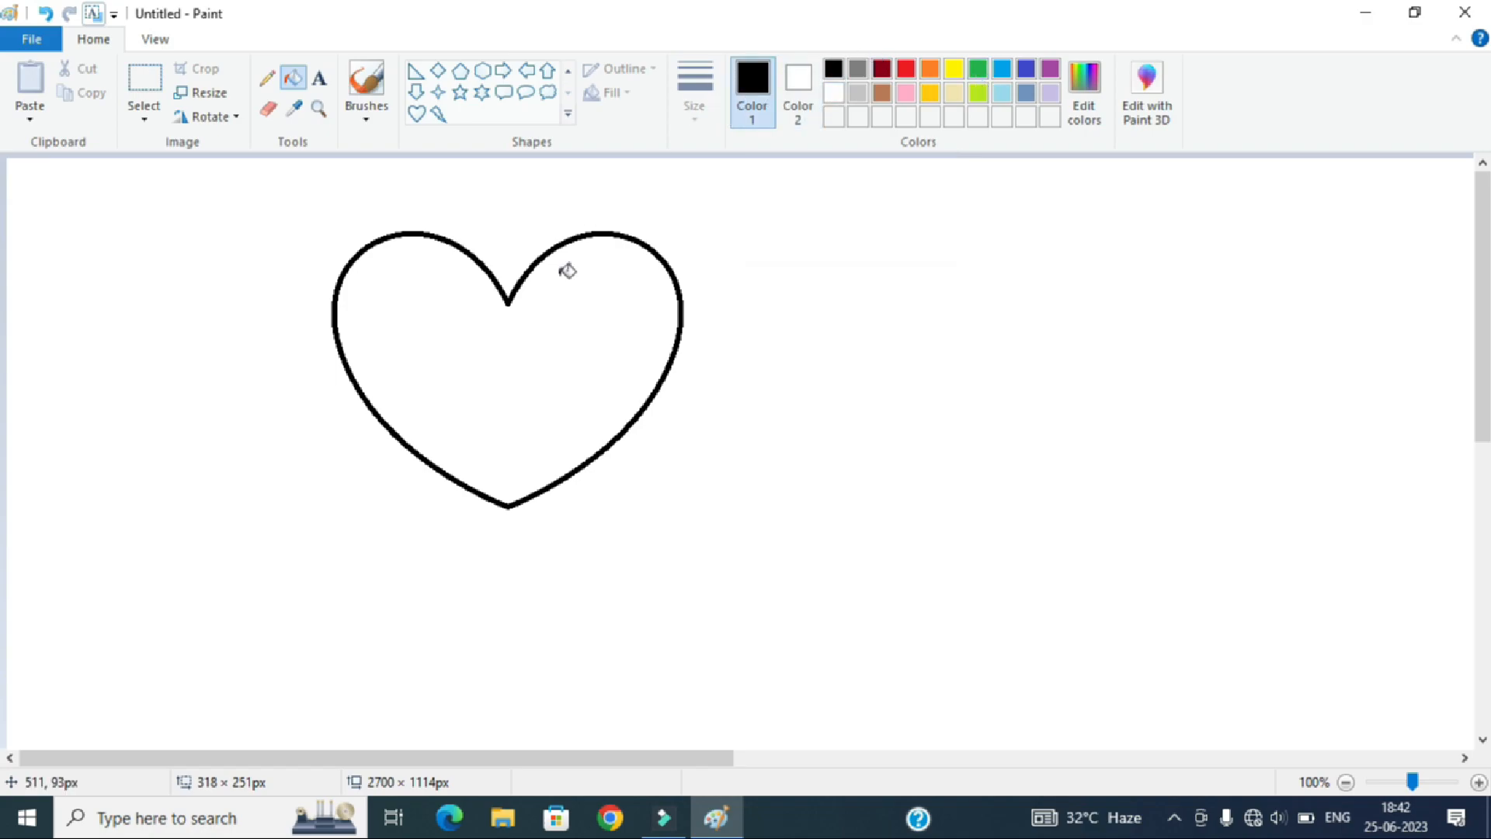
{"action": "left_click", "coordinate": [581, 377]}
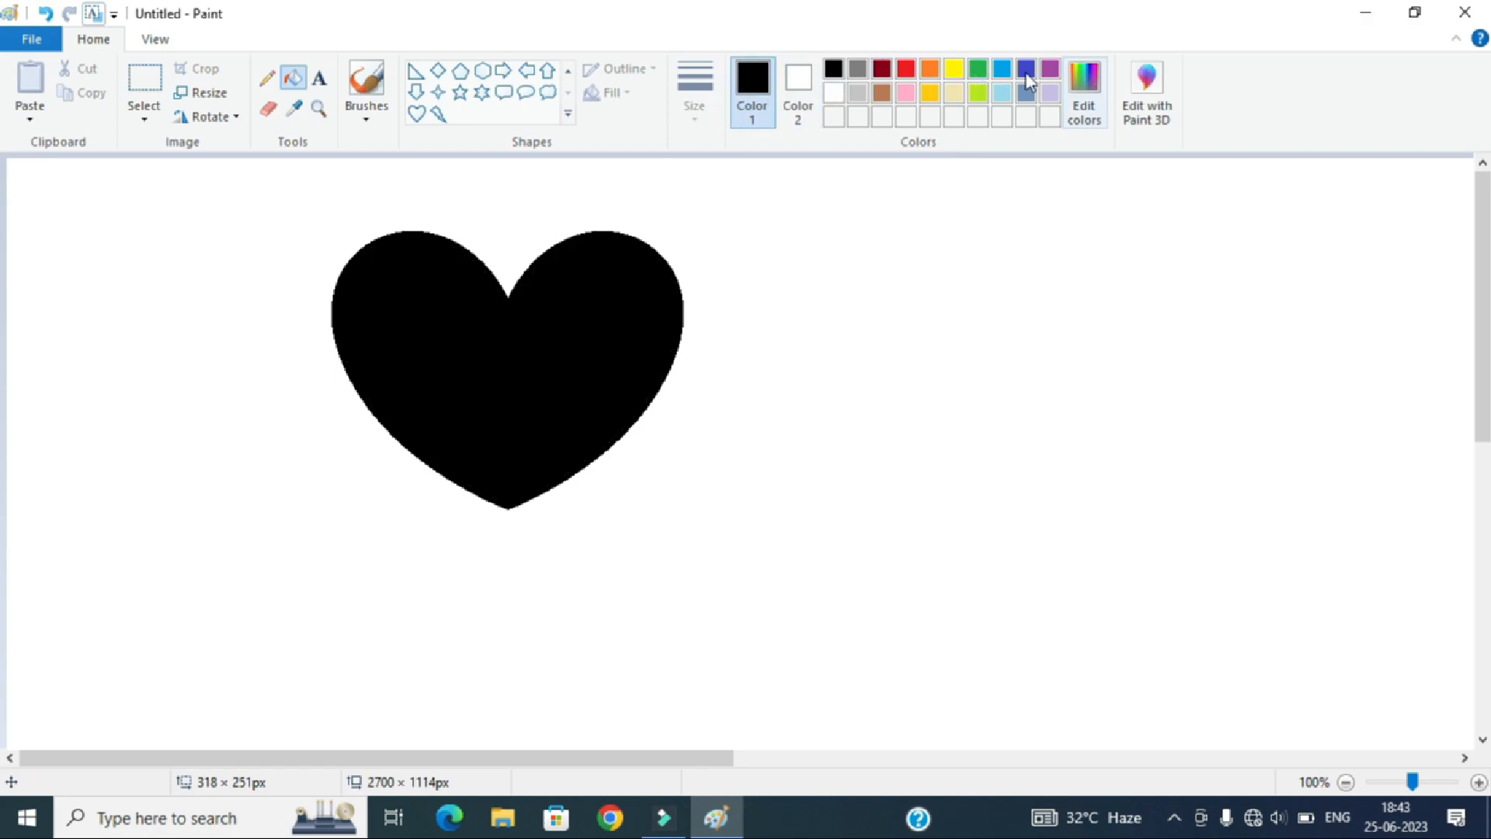
Refill the black heart with yellow using the Fill with color tool
{"action": "left_click", "coordinate": [947, 74]}
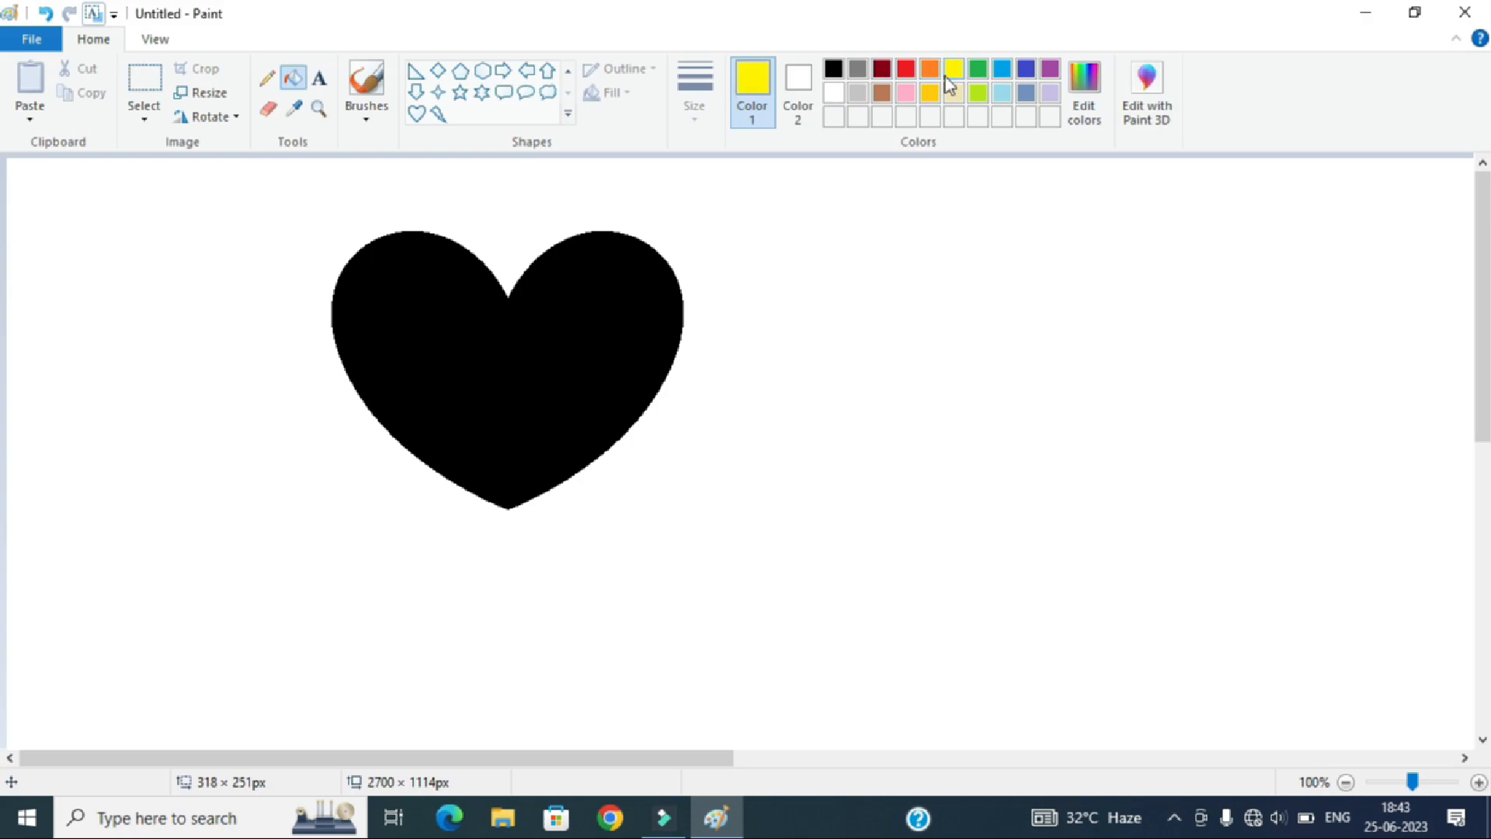
{"action": "left_click", "coordinate": [531, 335]}
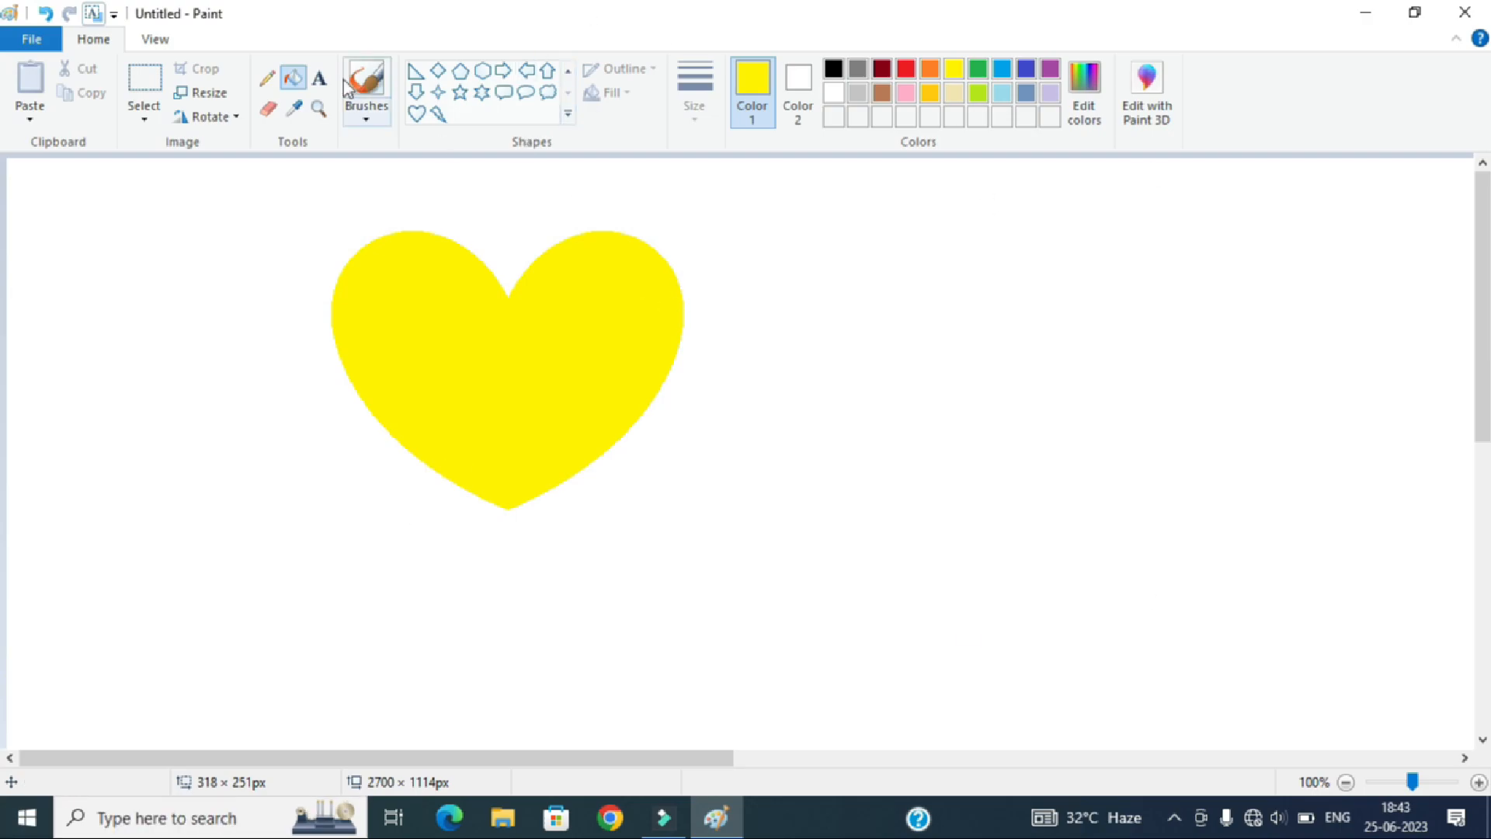
Draw yellow outlines of a diamond (about 181 × 160 px), a hexagon (about 220 × 257 px) and a left arrow (about 189 × 149 px)
{"action": "left_click", "coordinate": [438, 71]}
{"action": "left_click_drag", "start_coordinate": [786, 254], "coordinate": [982, 428]}
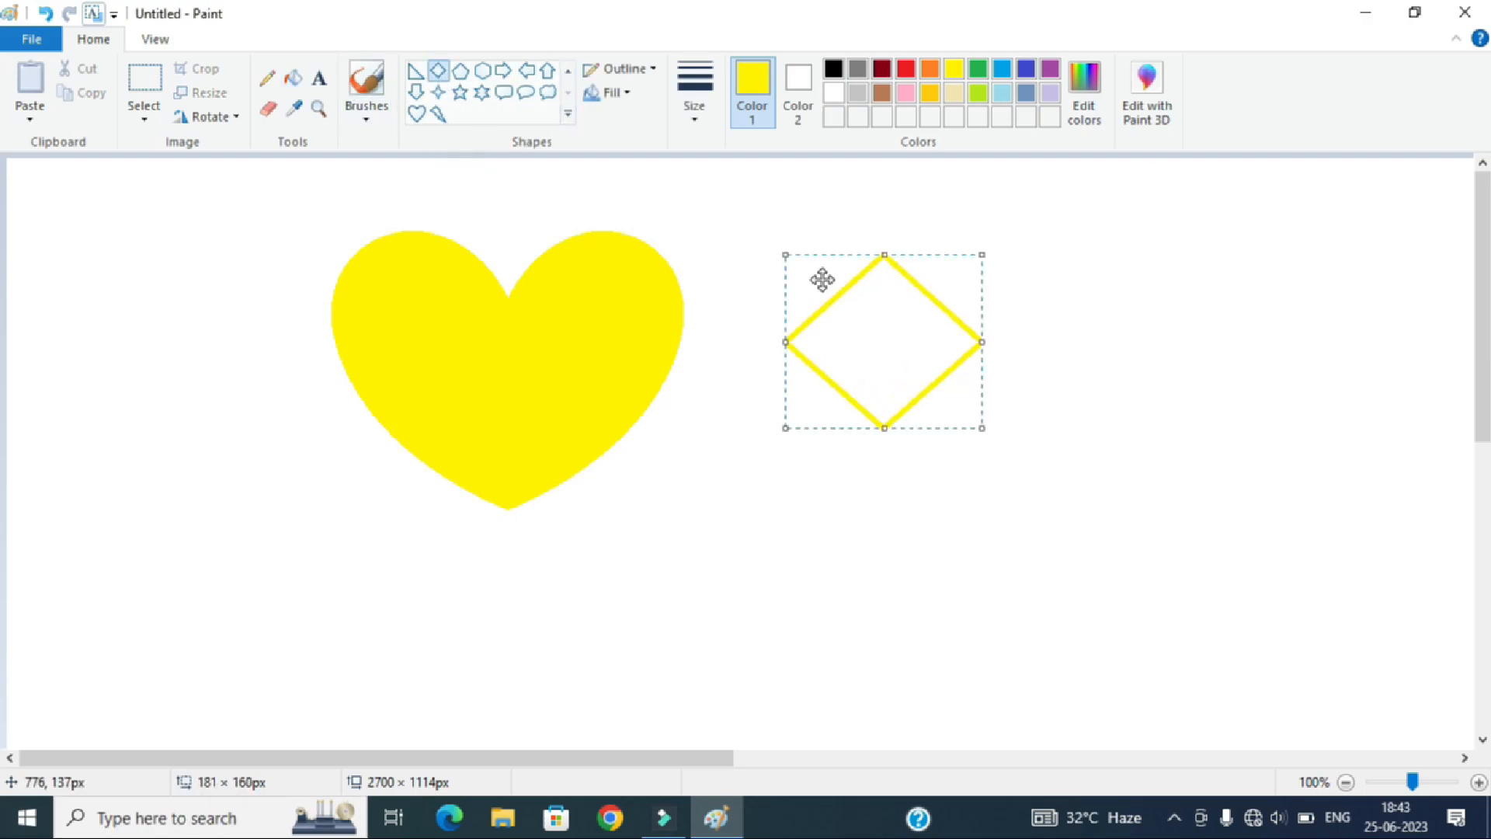
{"action": "left_click", "coordinate": [482, 70]}
{"action": "left_click_drag", "start_coordinate": [1071, 264], "coordinate": [1310, 542]}
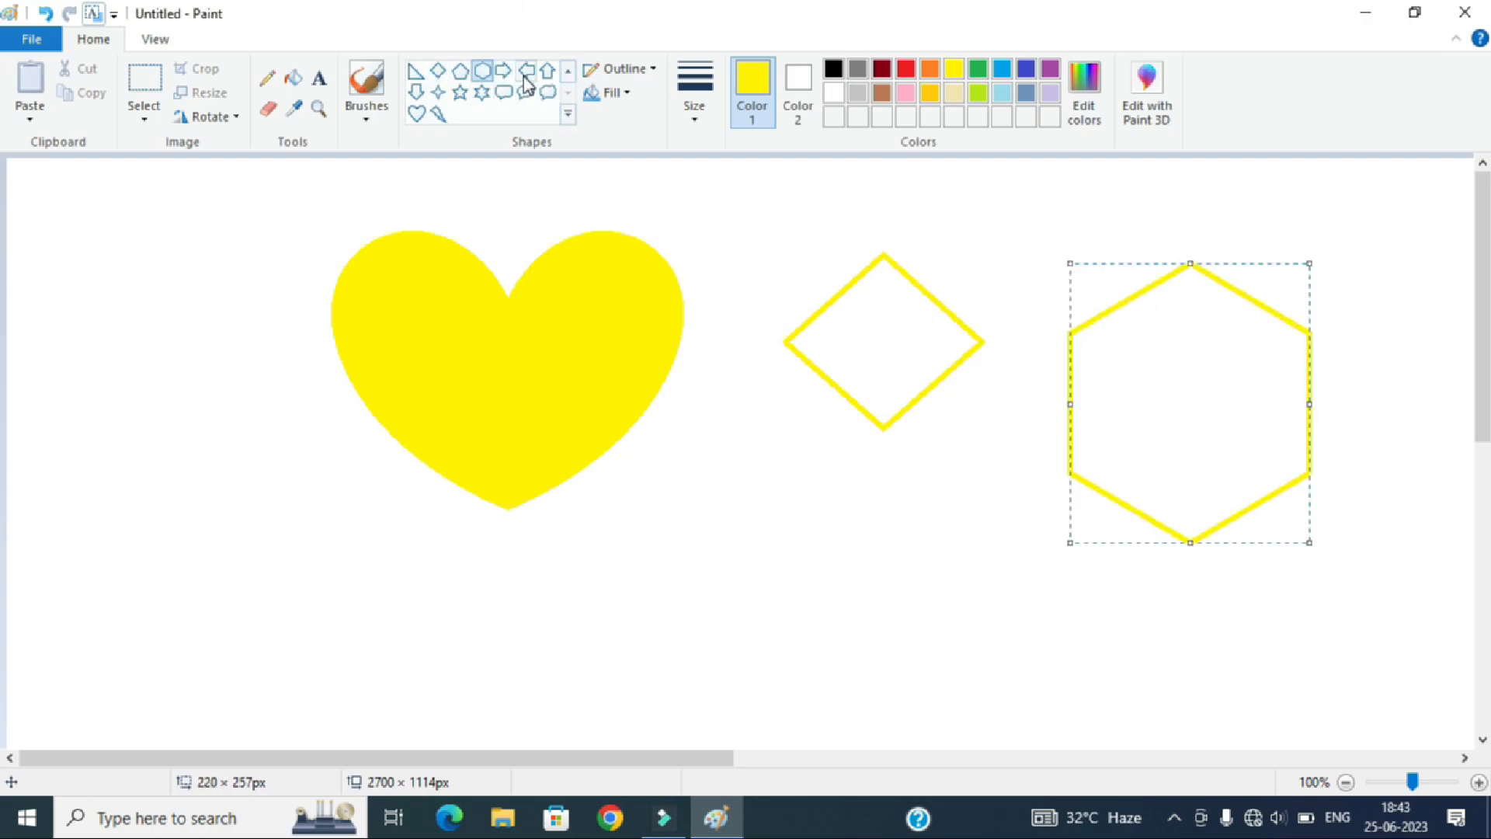
{"action": "left_click", "coordinate": [526, 71]}
{"action": "left_click_drag", "start_coordinate": [746, 557], "coordinate": [952, 718]}
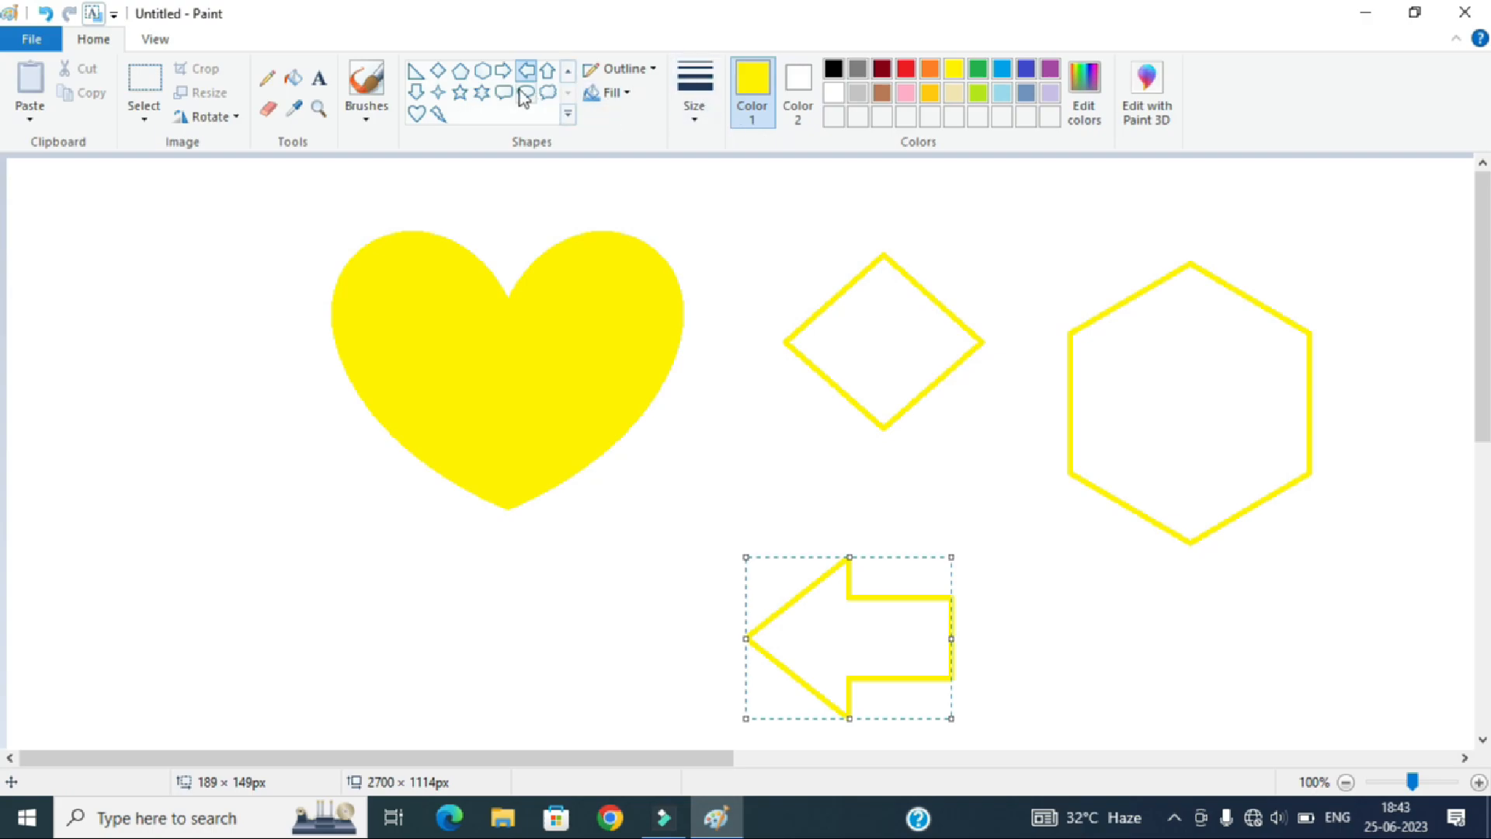
Erase streaks across the yellow heart with the Eraser
{"action": "left_click", "coordinate": [267, 113]}
{"action": "mouse_move", "coordinate": [639, 251]}
{"action": "left_mouse_down"}
{"action": "mouse_move", "coordinate": [552, 326]}
{"action": "mouse_move", "coordinate": [543, 280]}
{"action": "mouse_move", "coordinate": [461, 371]}
{"action": "mouse_move", "coordinate": [422, 347]}
{"action": "left_mouse_up"}
{"action": "mouse_move", "coordinate": [317, 401]}
{"action": "left_mouse_down"}
{"action": "mouse_move", "coordinate": [570, 401]}
{"action": "mouse_move", "coordinate": [514, 458]}
{"action": "mouse_move", "coordinate": [550, 348]}
{"action": "left_mouse_up"}
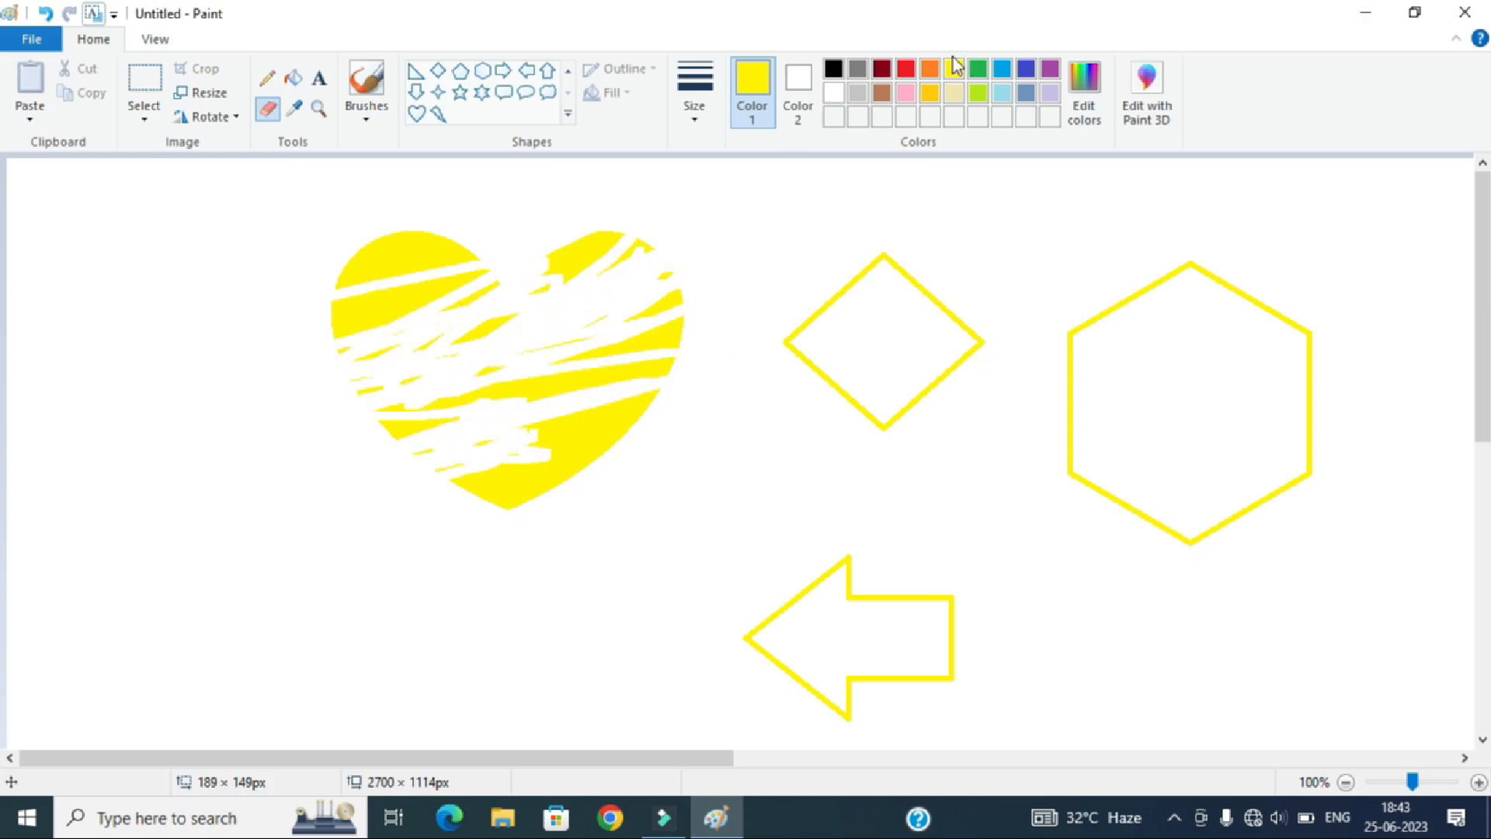
Set the Eraser to the thickest size and erase more of the heart's upper part and the diamond's top corner
{"action": "left_click", "coordinate": [712, 117]}
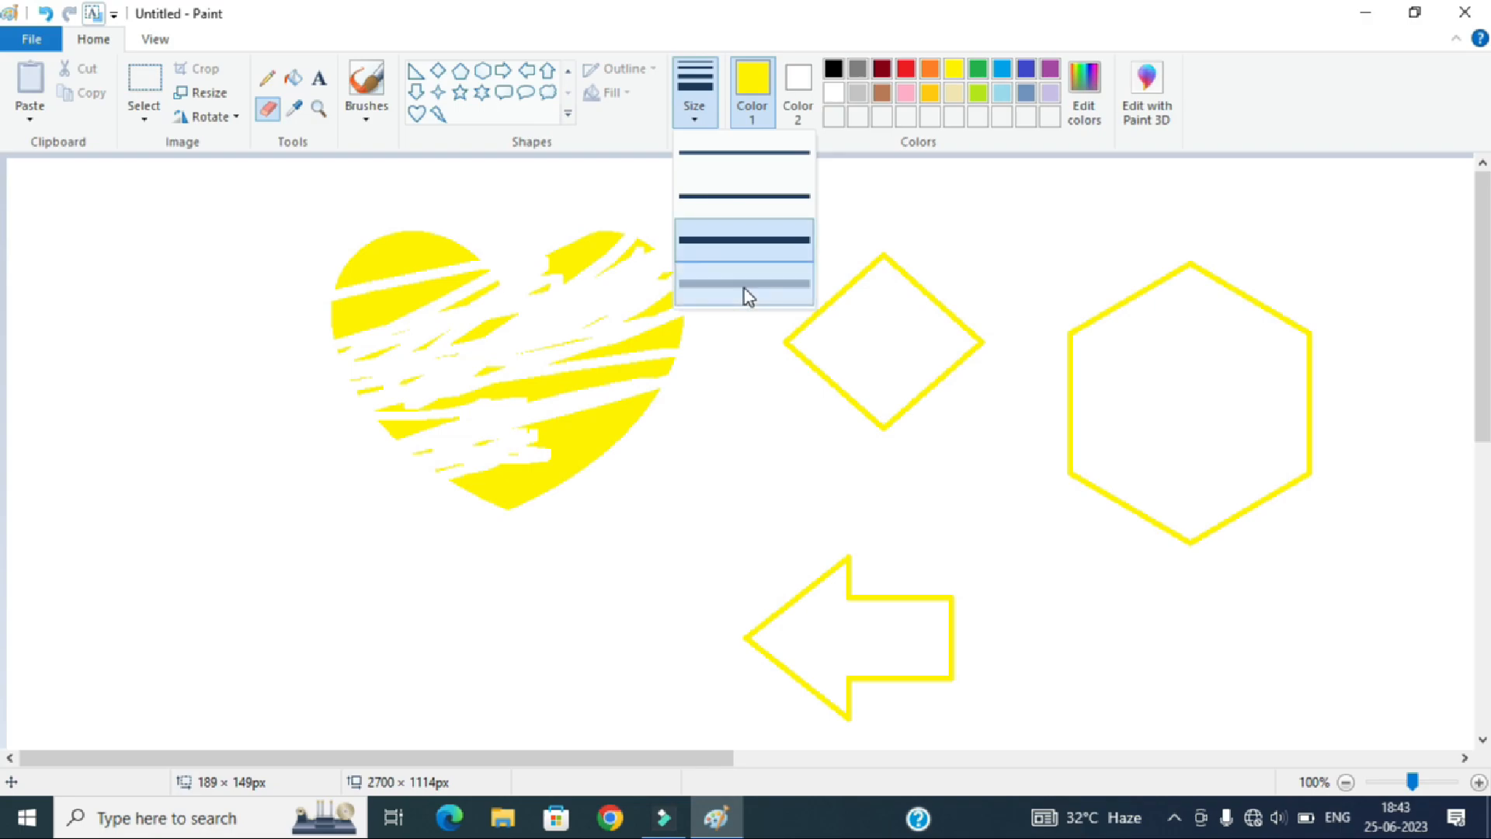
{"action": "left_click", "coordinate": [746, 291]}
{"action": "mouse_move", "coordinate": [482, 310]}
{"action": "left_mouse_down"}
{"action": "mouse_move", "coordinate": [416, 219]}
{"action": "mouse_move", "coordinate": [592, 315]}
{"action": "left_mouse_up"}
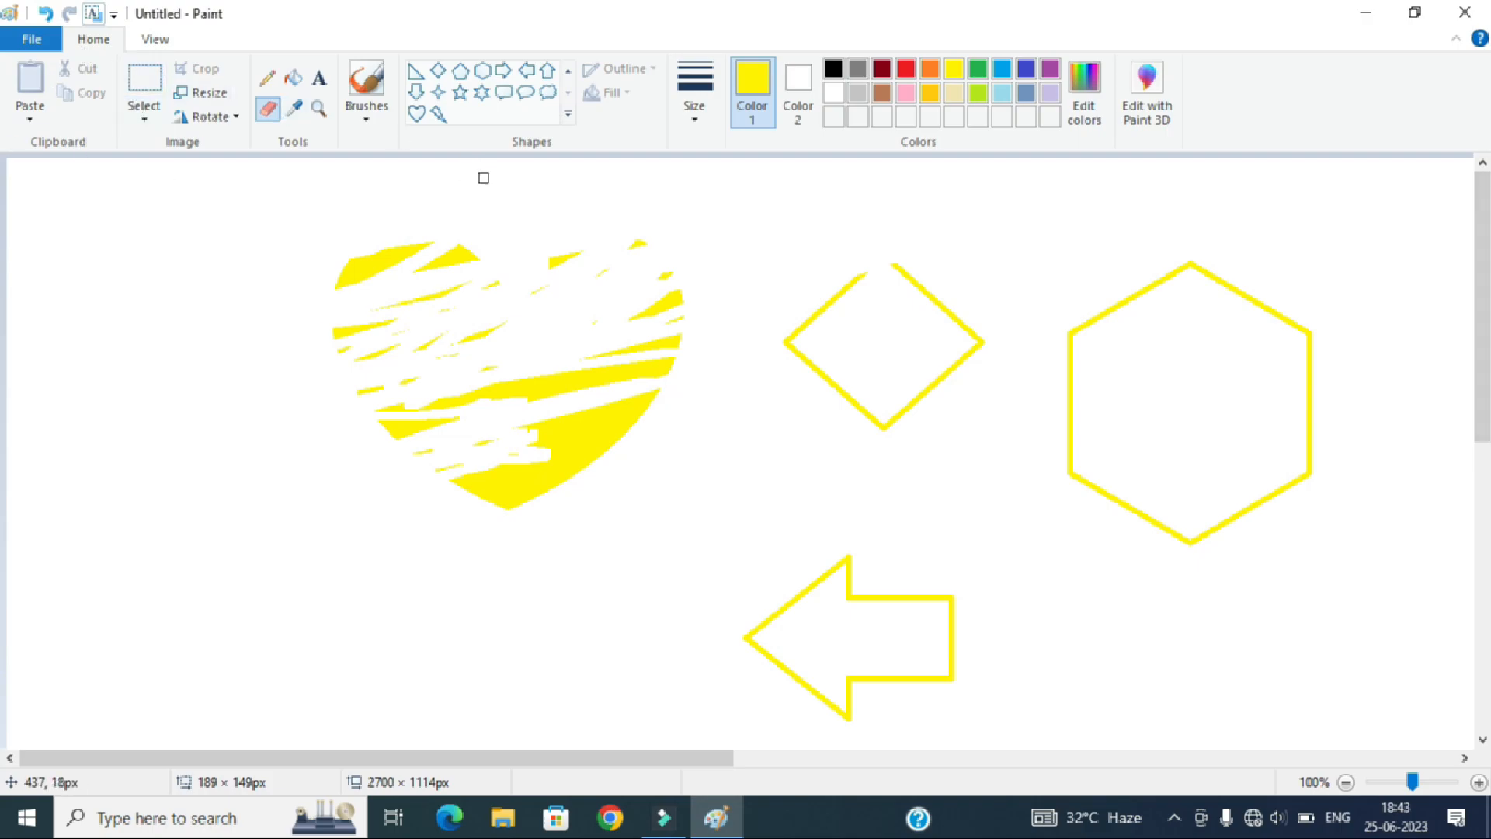
Fill the hexagon and left arrow with green, and try the same fill inside the open-cornered diamond, undoing it
{"action": "left_click", "coordinate": [294, 77]}
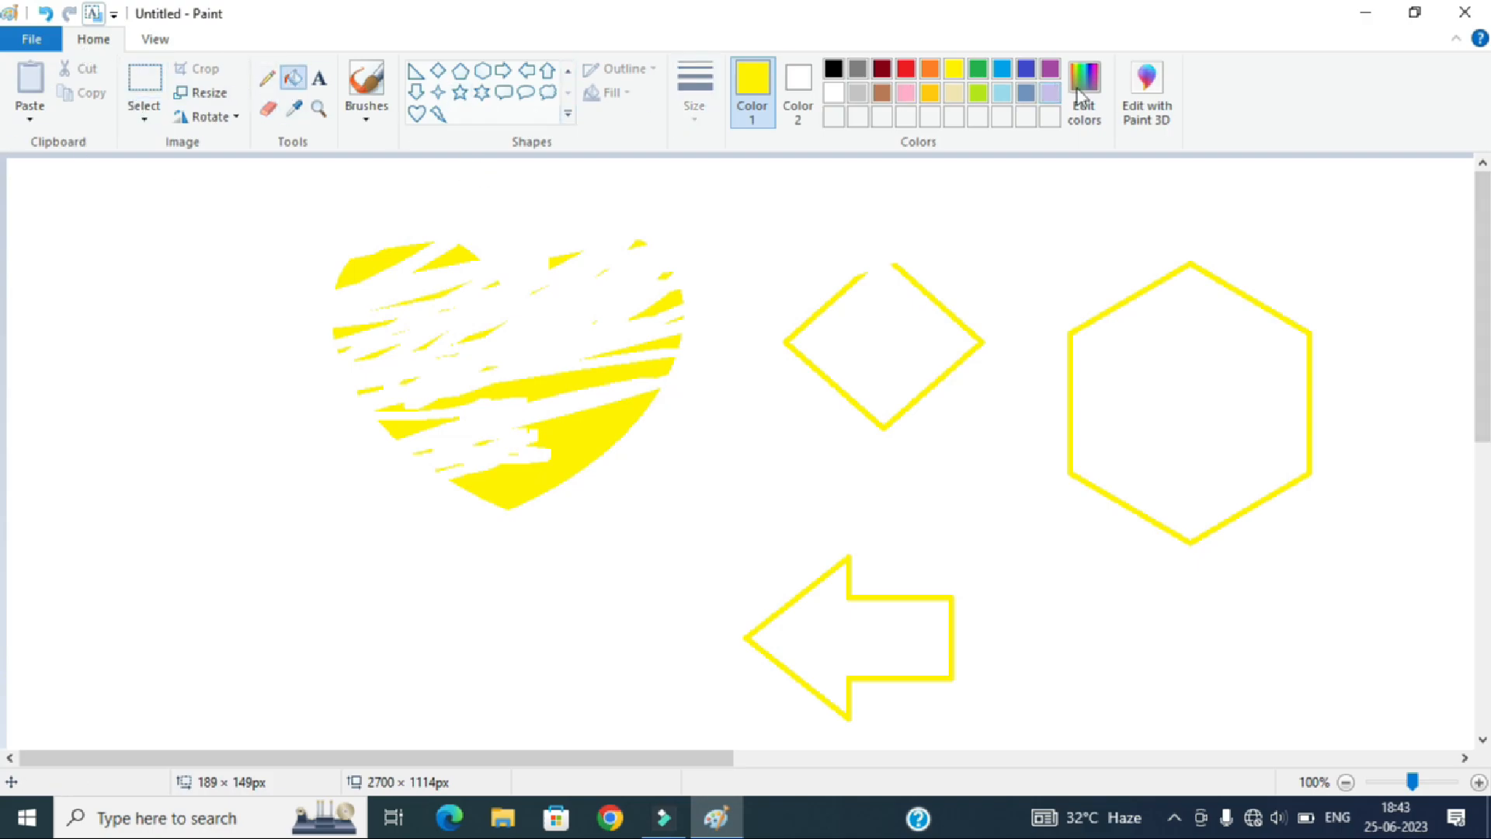
{"action": "left_click", "coordinate": [981, 73]}
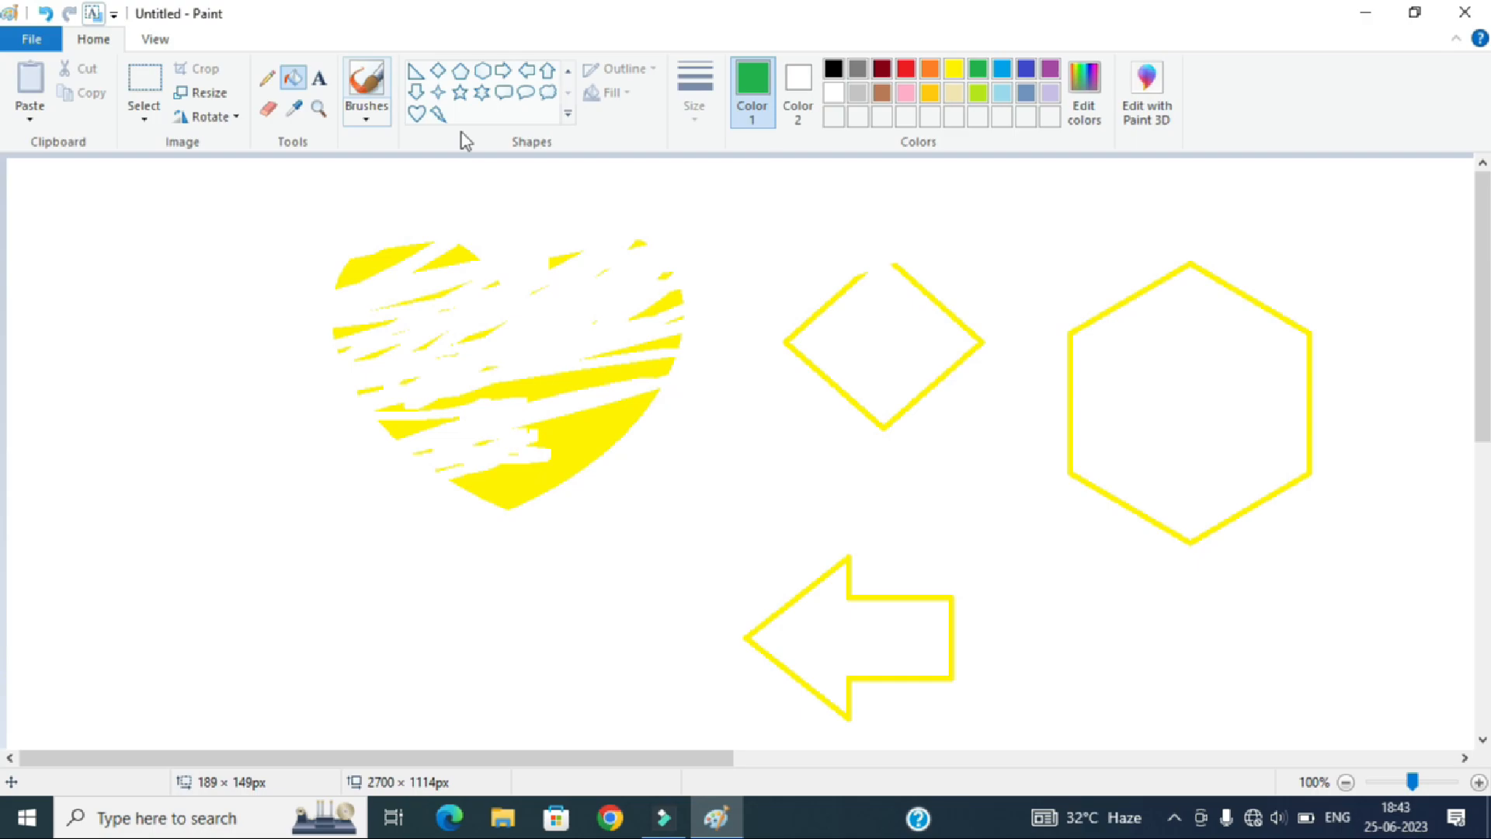
{"action": "left_click", "coordinate": [1161, 367]}
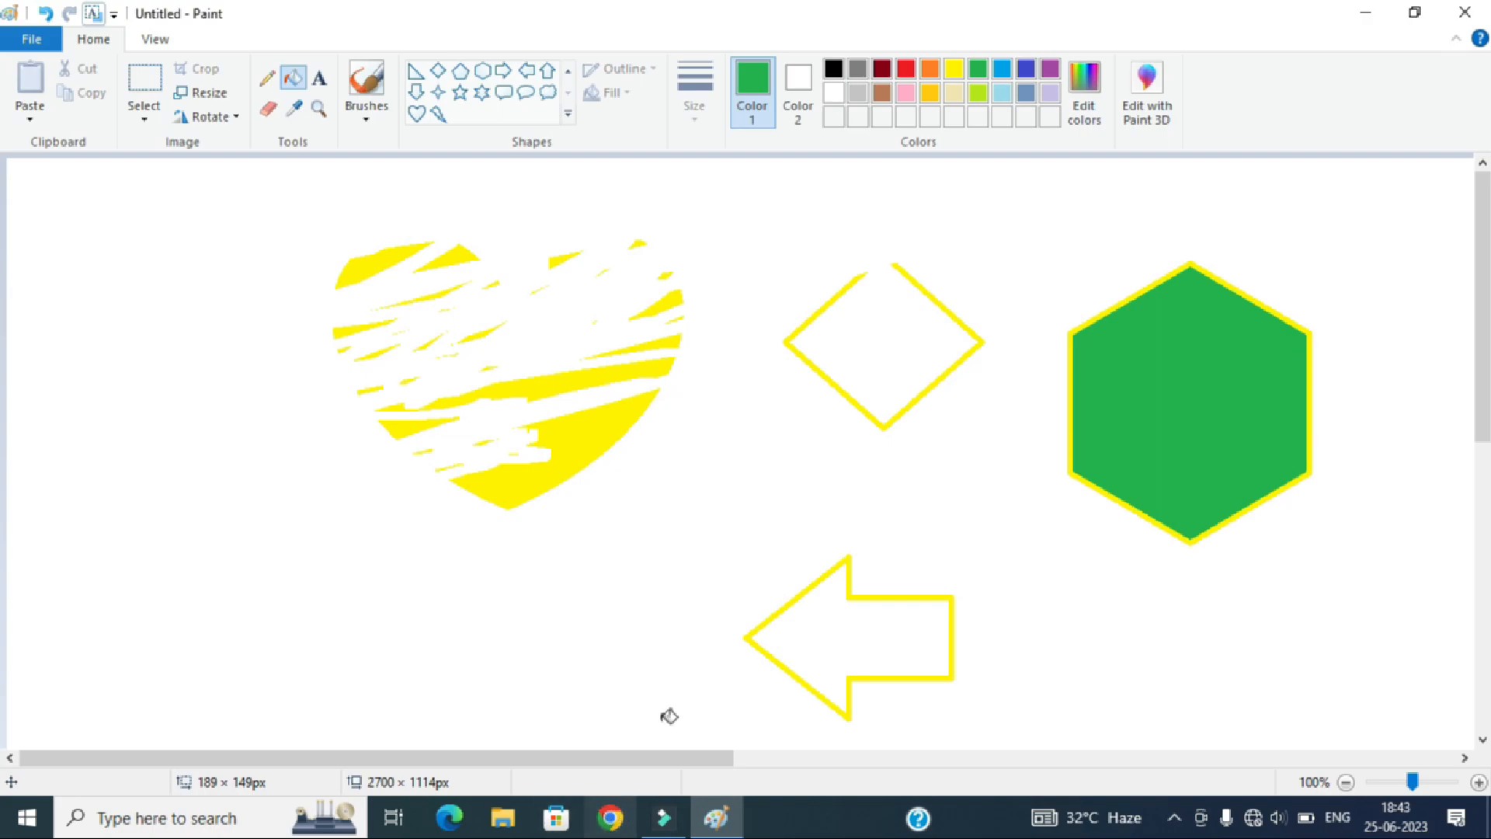
{"action": "left_click", "coordinate": [934, 606]}
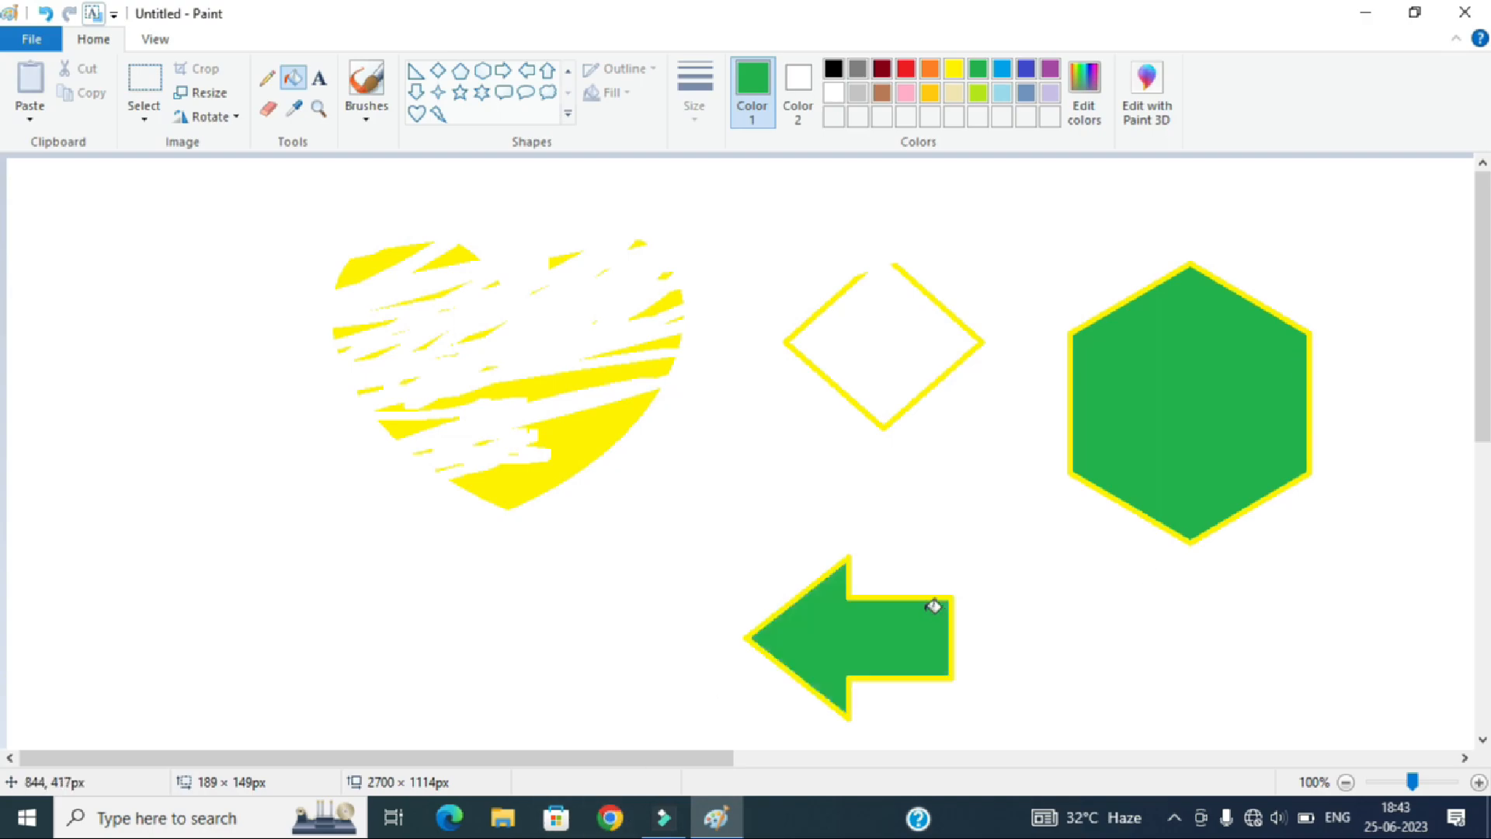
{"action": "left_click", "coordinate": [900, 332]}
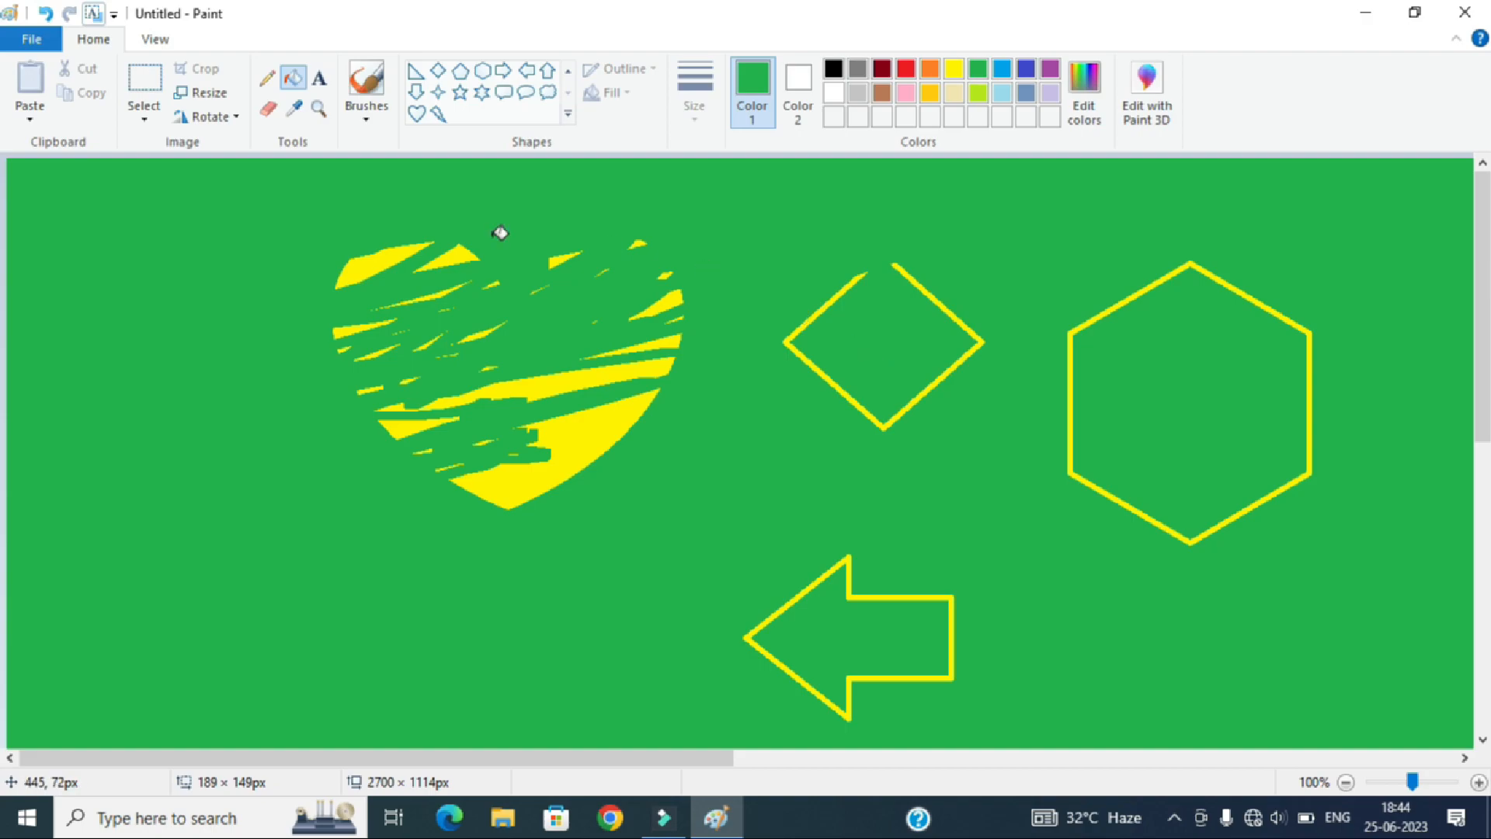
{"action": "key", "text": "ctrl+z"}
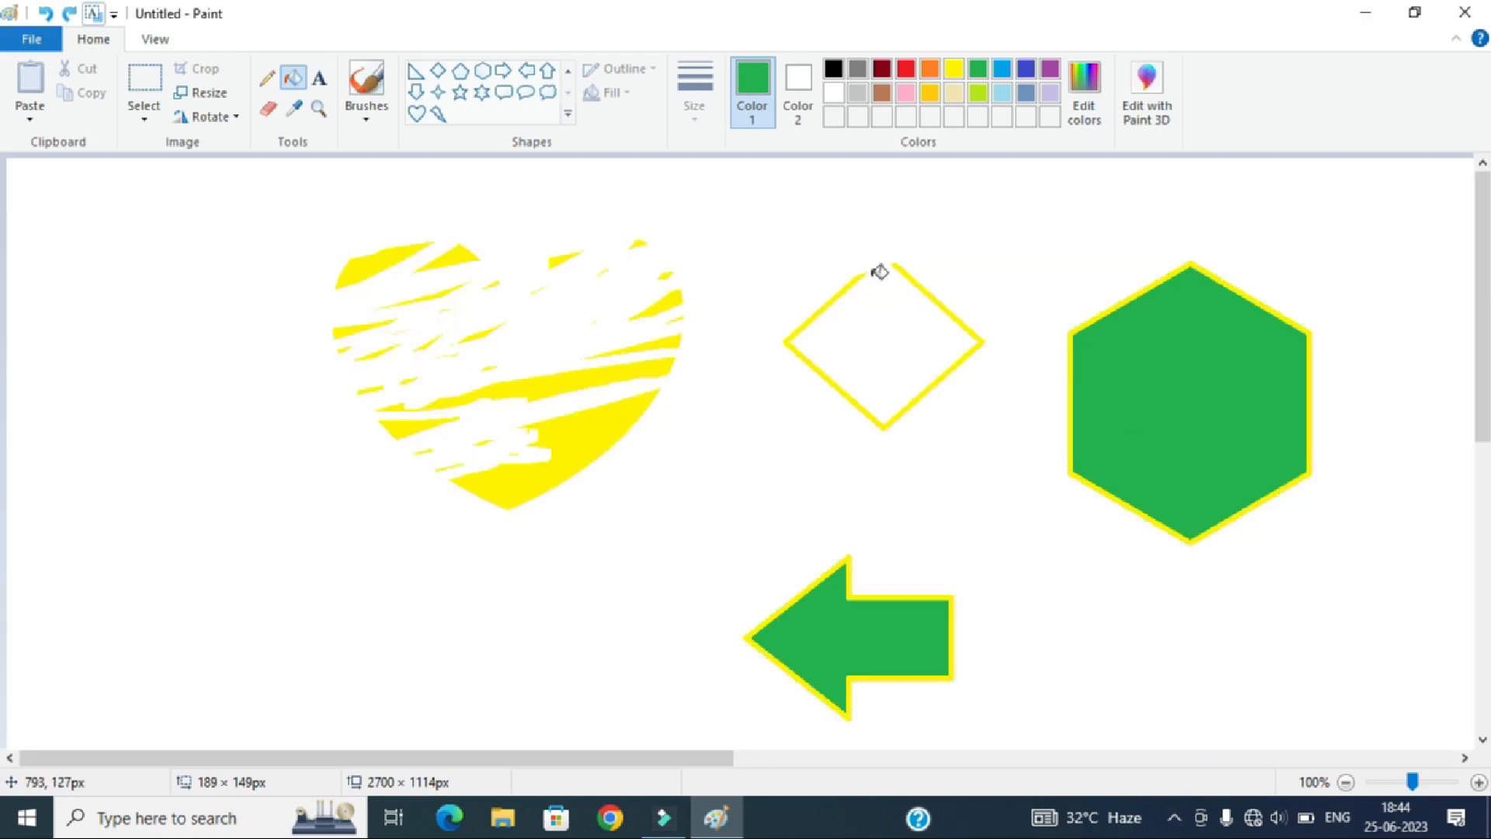
Recolor the hexagon and left arrow with an orange fill, undoing the orange fills tried inside the open-cornered diamond
{"action": "left_click", "coordinate": [931, 69]}
{"action": "left_click", "coordinate": [908, 343]}
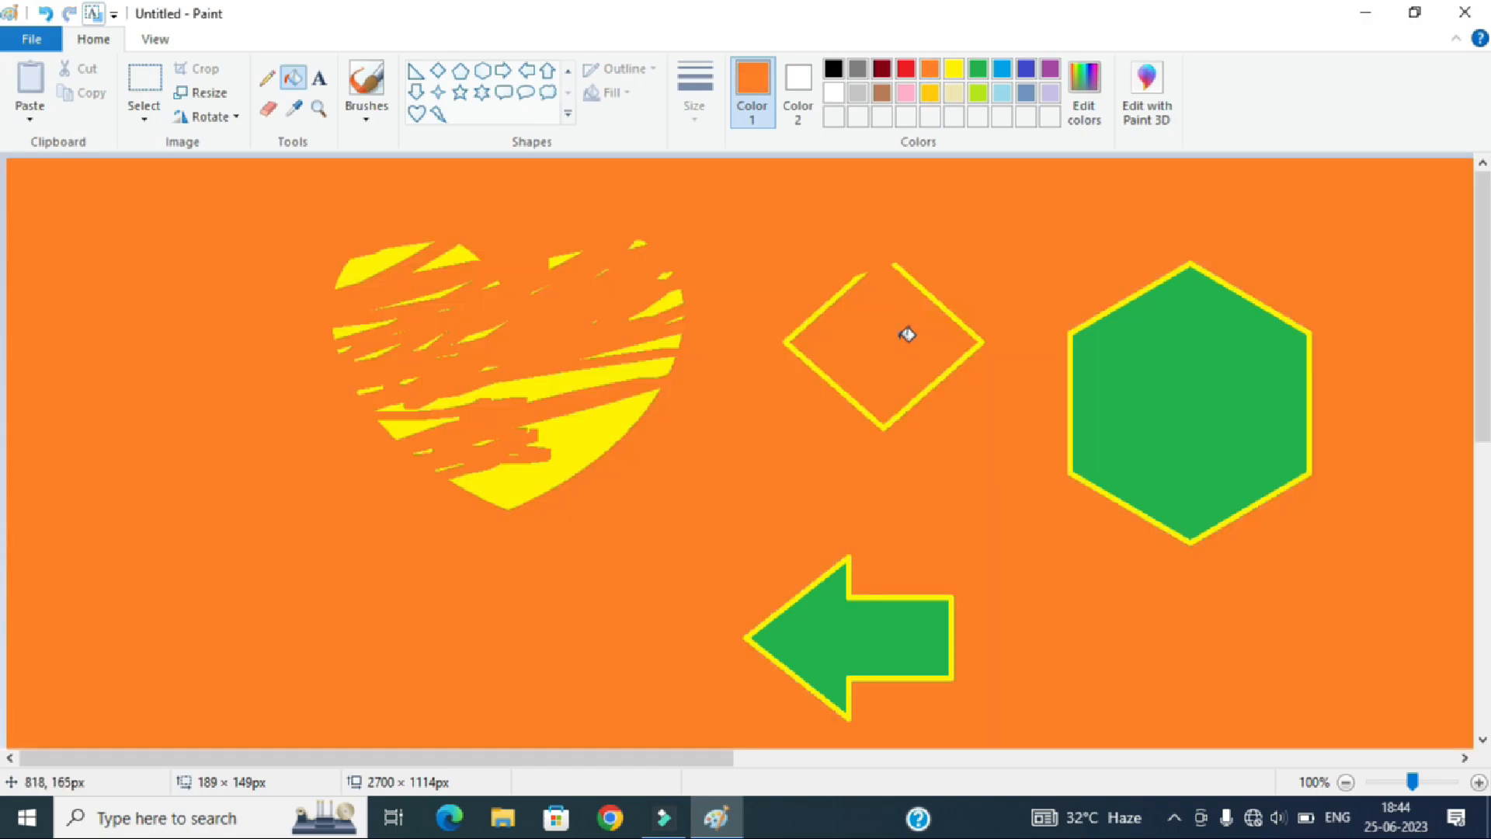
{"action": "key", "text": "ctrl+z"}
{"action": "left_click", "coordinate": [1195, 429]}
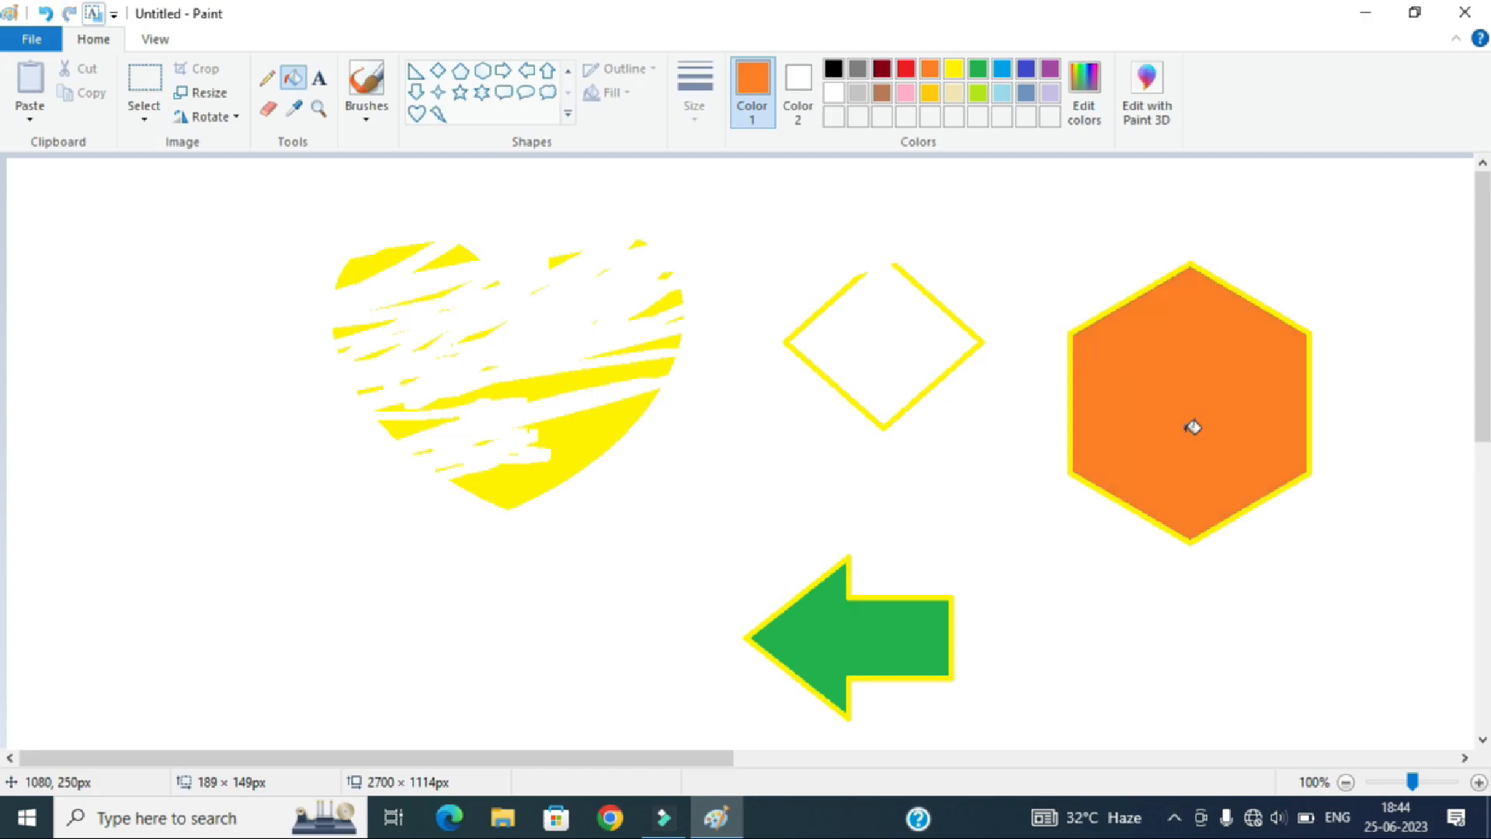
{"action": "left_click", "coordinate": [903, 645]}
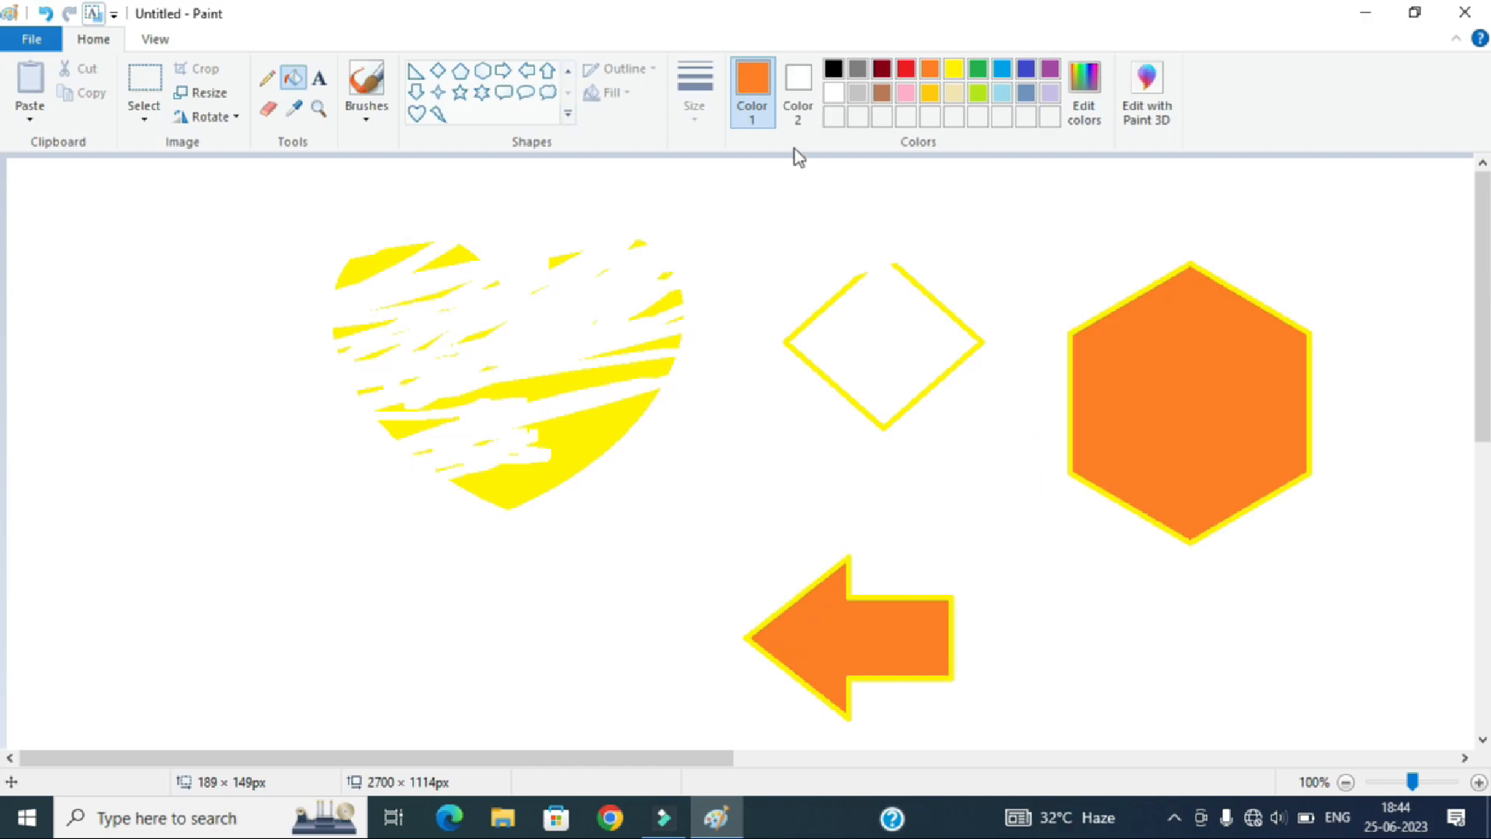
{"action": "left_click", "coordinate": [915, 340]}
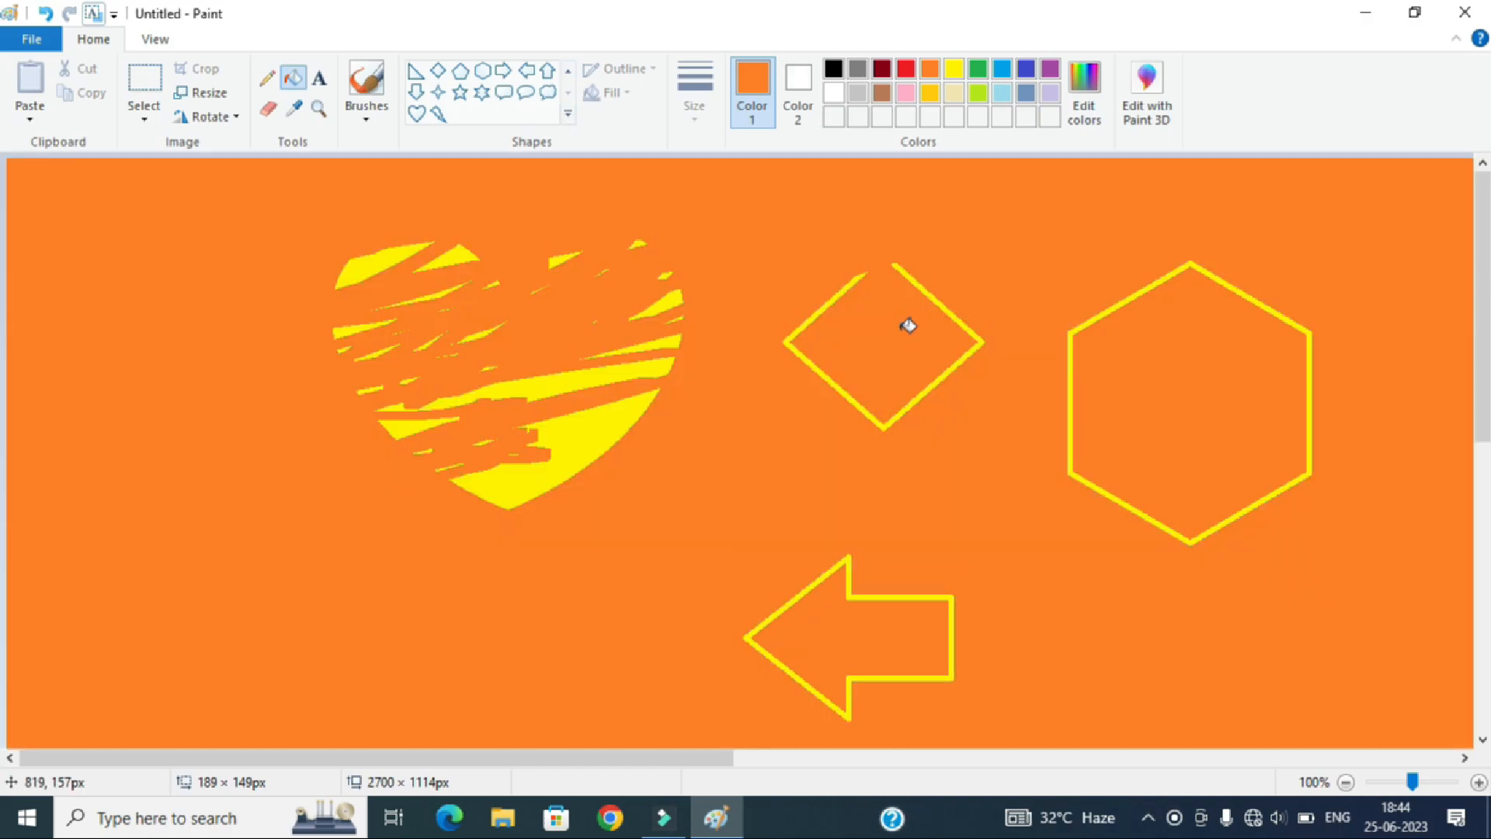
{"action": "key", "text": "ctrl+z"}
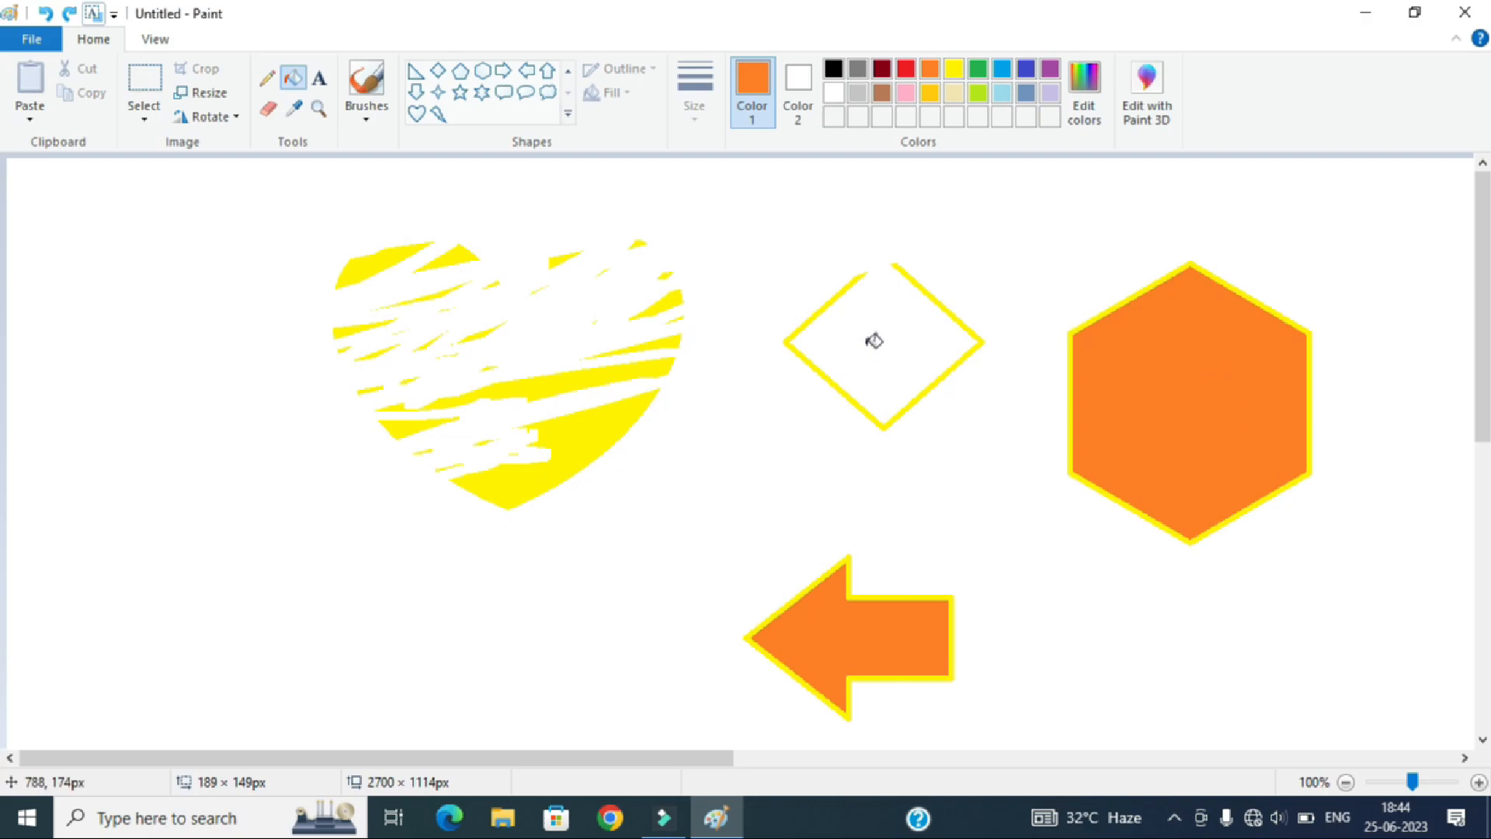
Start a new blank picture without saving the heart, diamond, hexagon and arrow drawing
{"action": "left_click", "coordinate": [325, 83]}
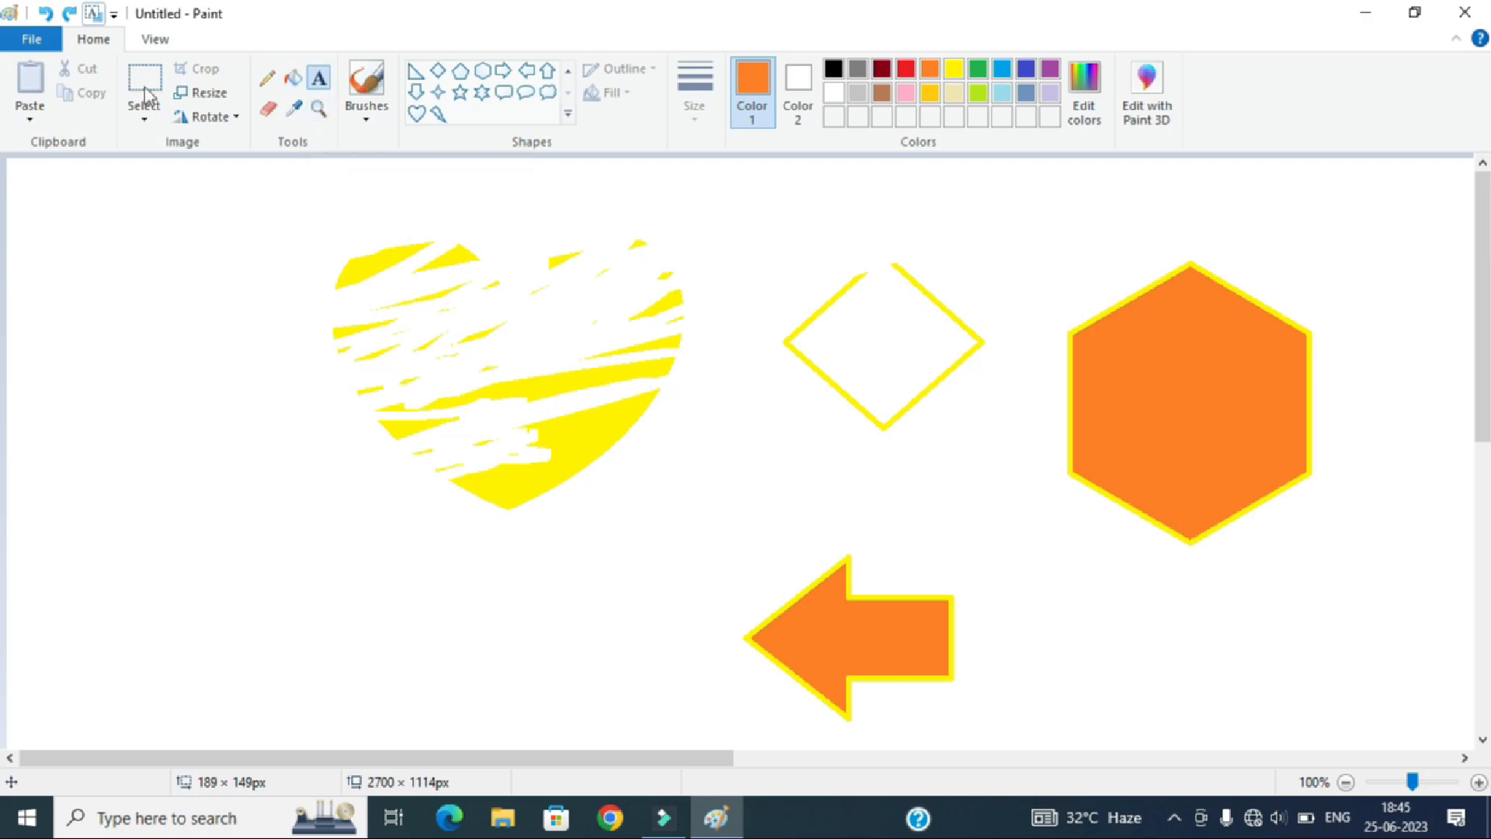
{"action": "left_click", "coordinate": [31, 38]}
{"action": "left_click", "coordinate": [67, 76]}
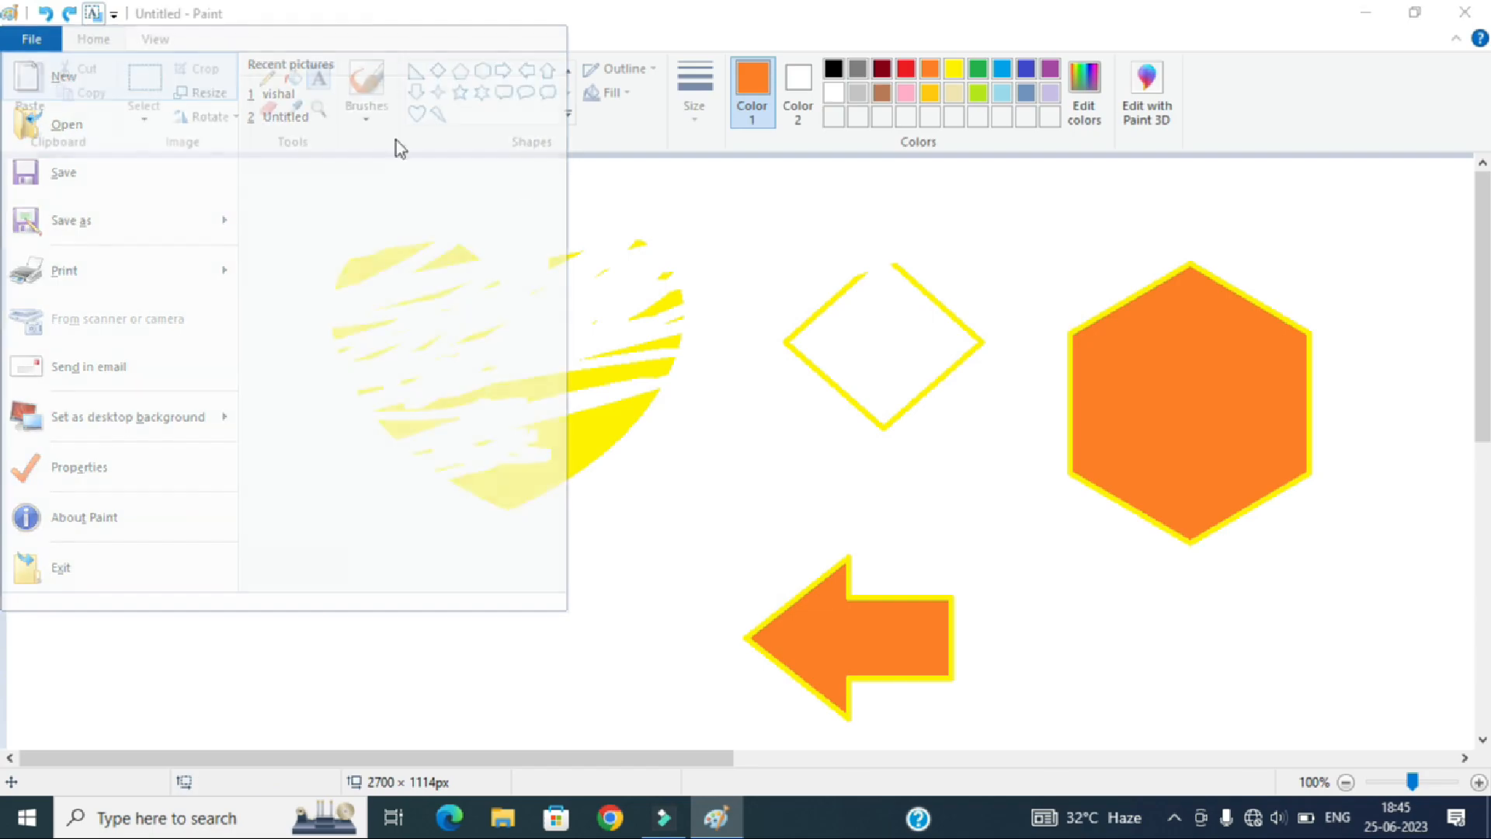
{"action": "left_click", "coordinate": [785, 408]}
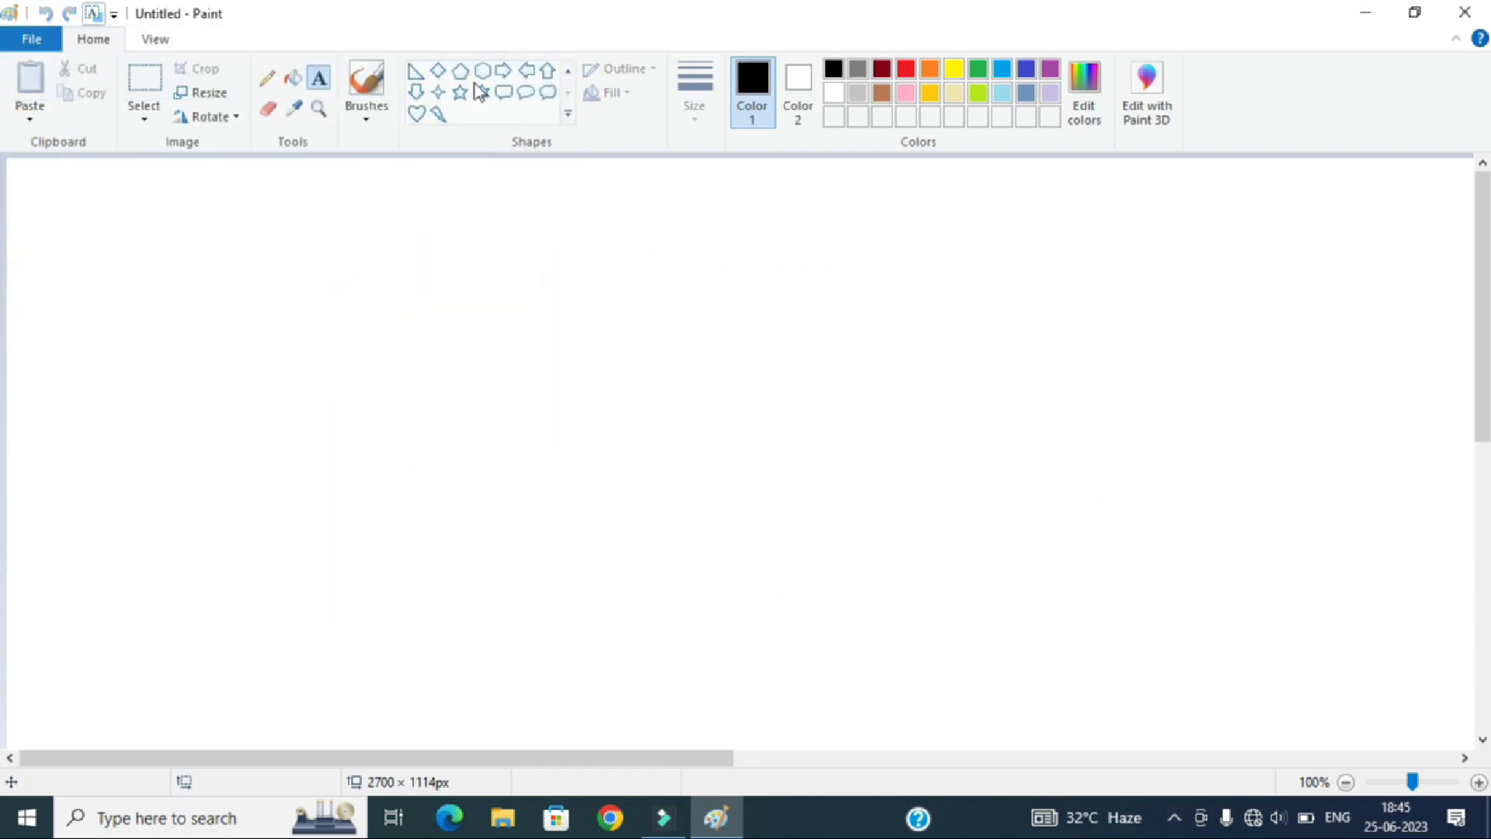
Add a text box in the upper part of the canvas with the text "sdnvnfi"
{"action": "left_click", "coordinate": [318, 79]}
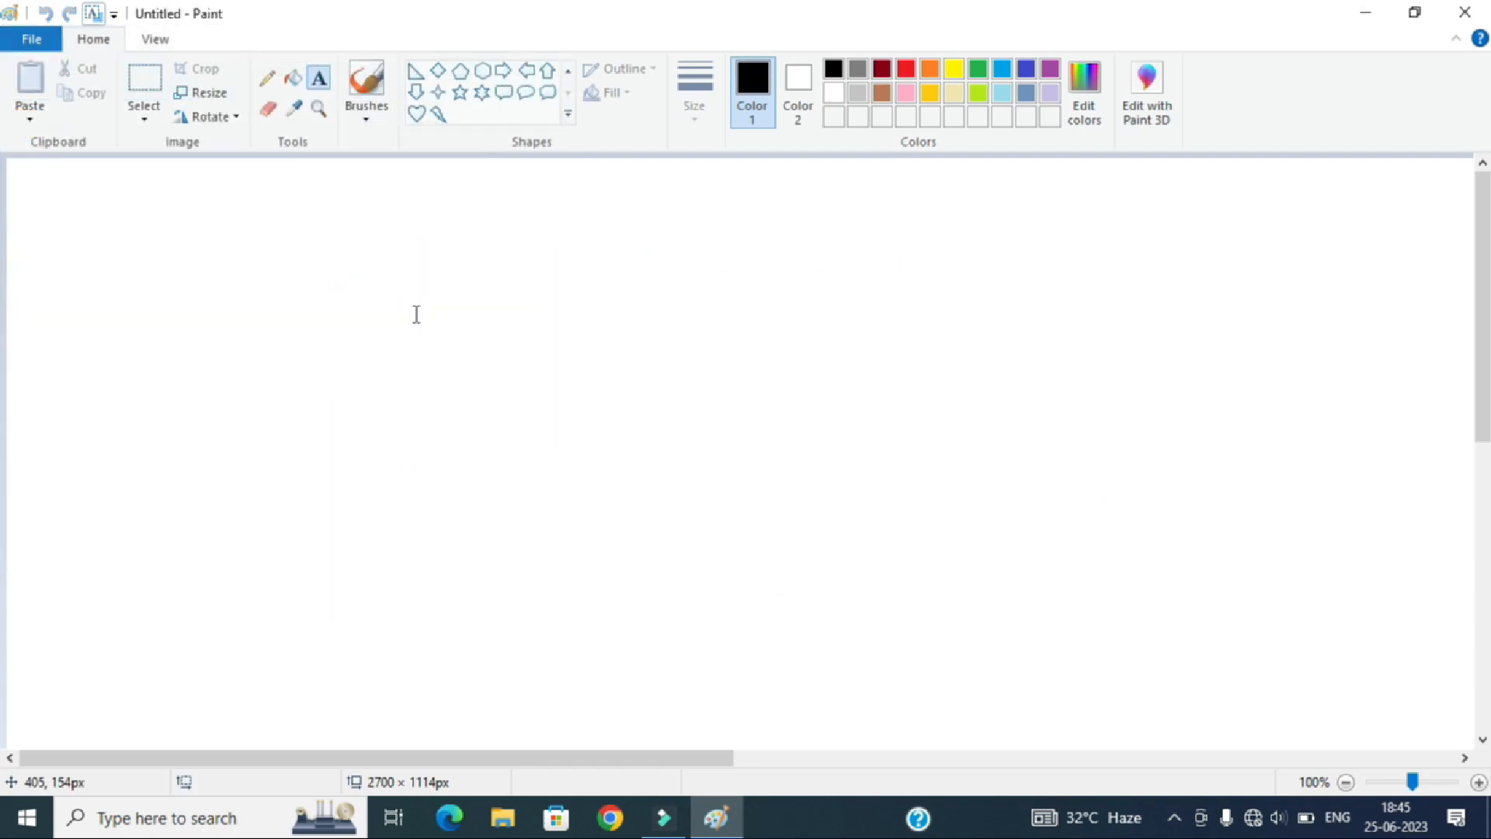
{"action": "left_click", "coordinate": [319, 278]}
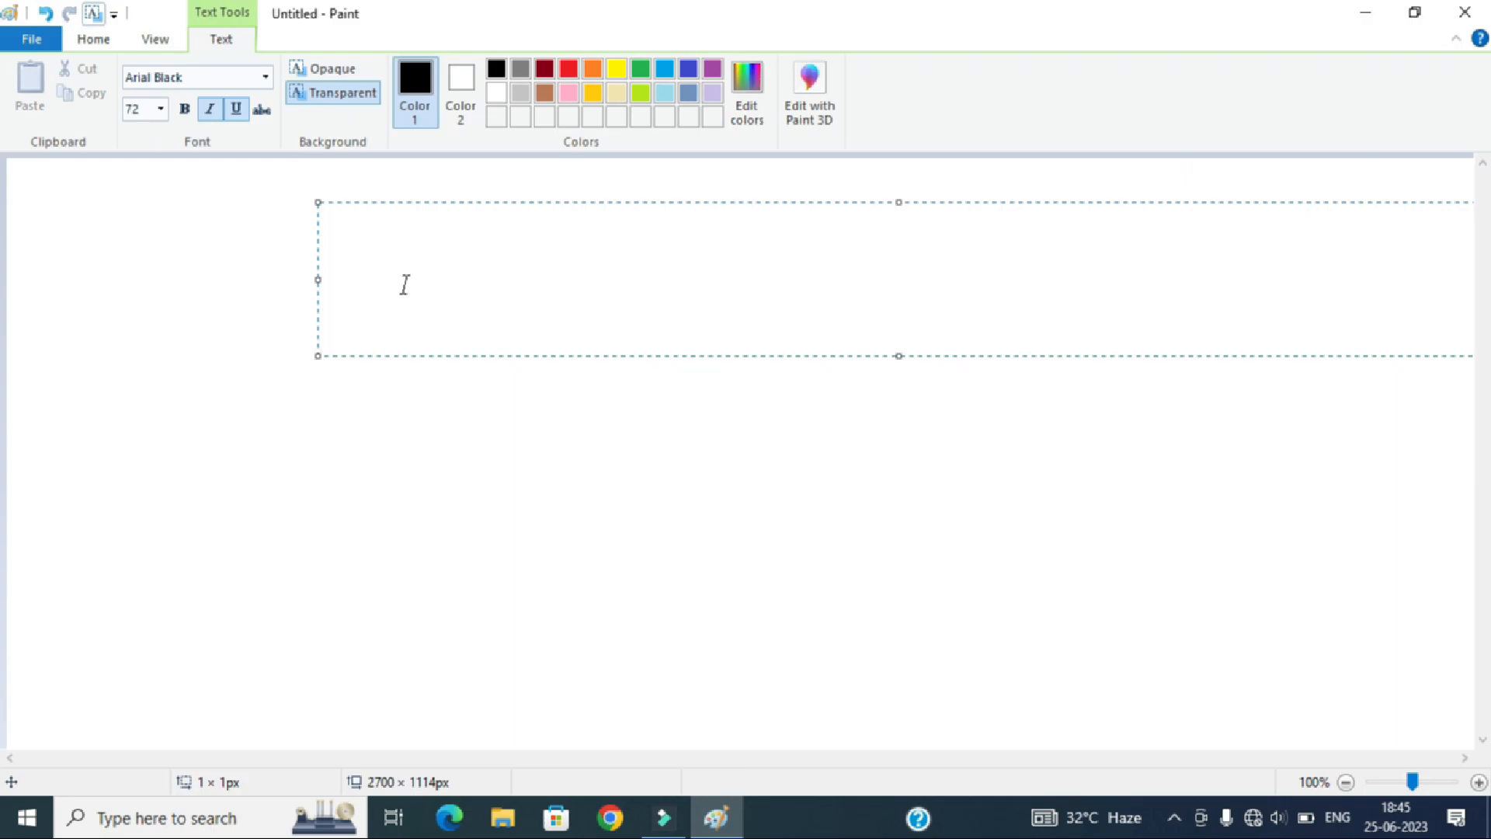
{"action": "type", "text": "sdnvnfi"}
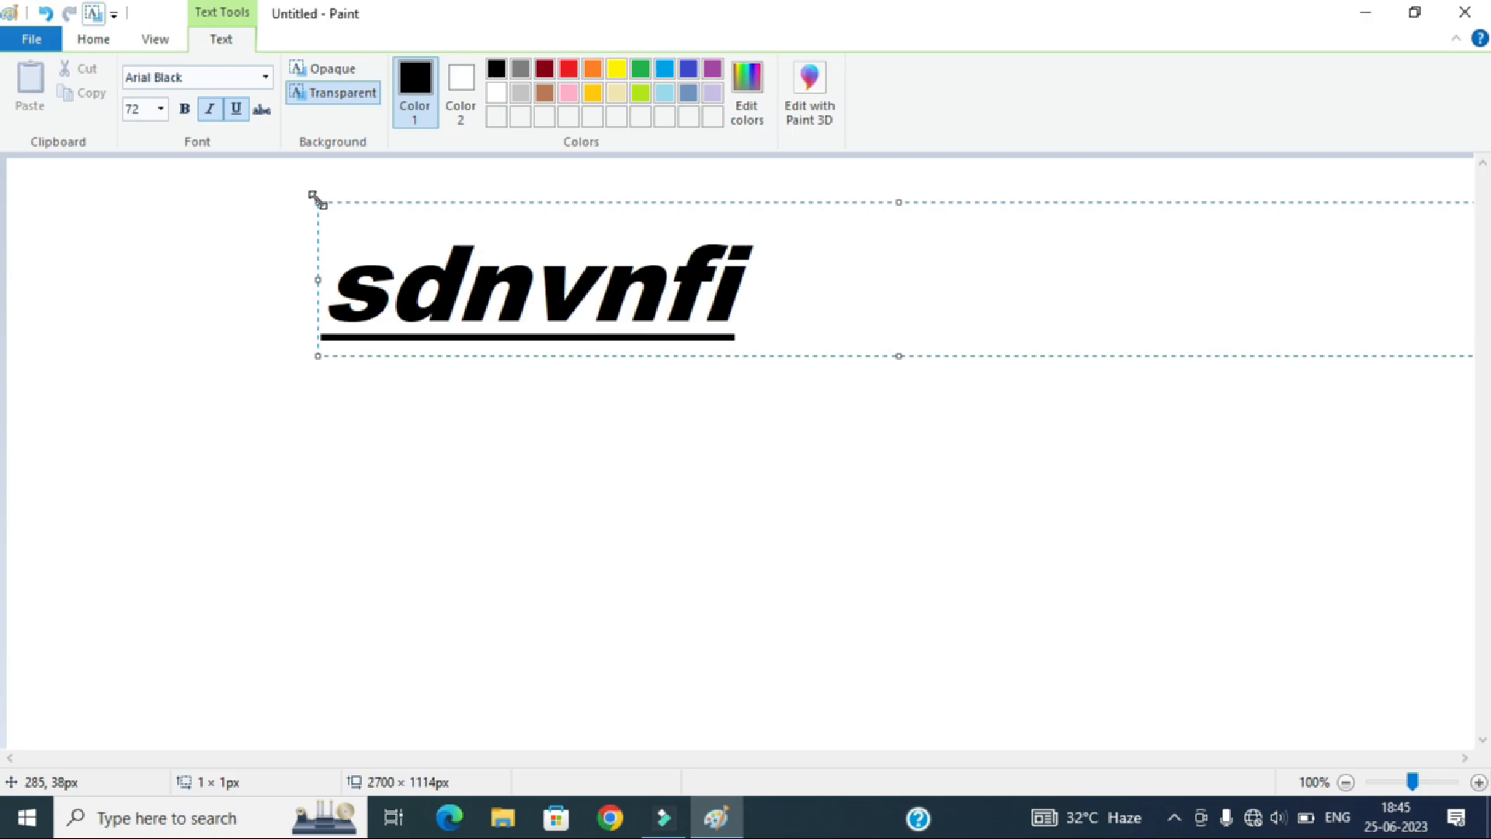
Move the text box toward the canvas's left side and resize it to about 404 × 164 px around the text
{"action": "left_click_drag", "start_coordinate": [318, 202], "coordinate": [253, 236]}
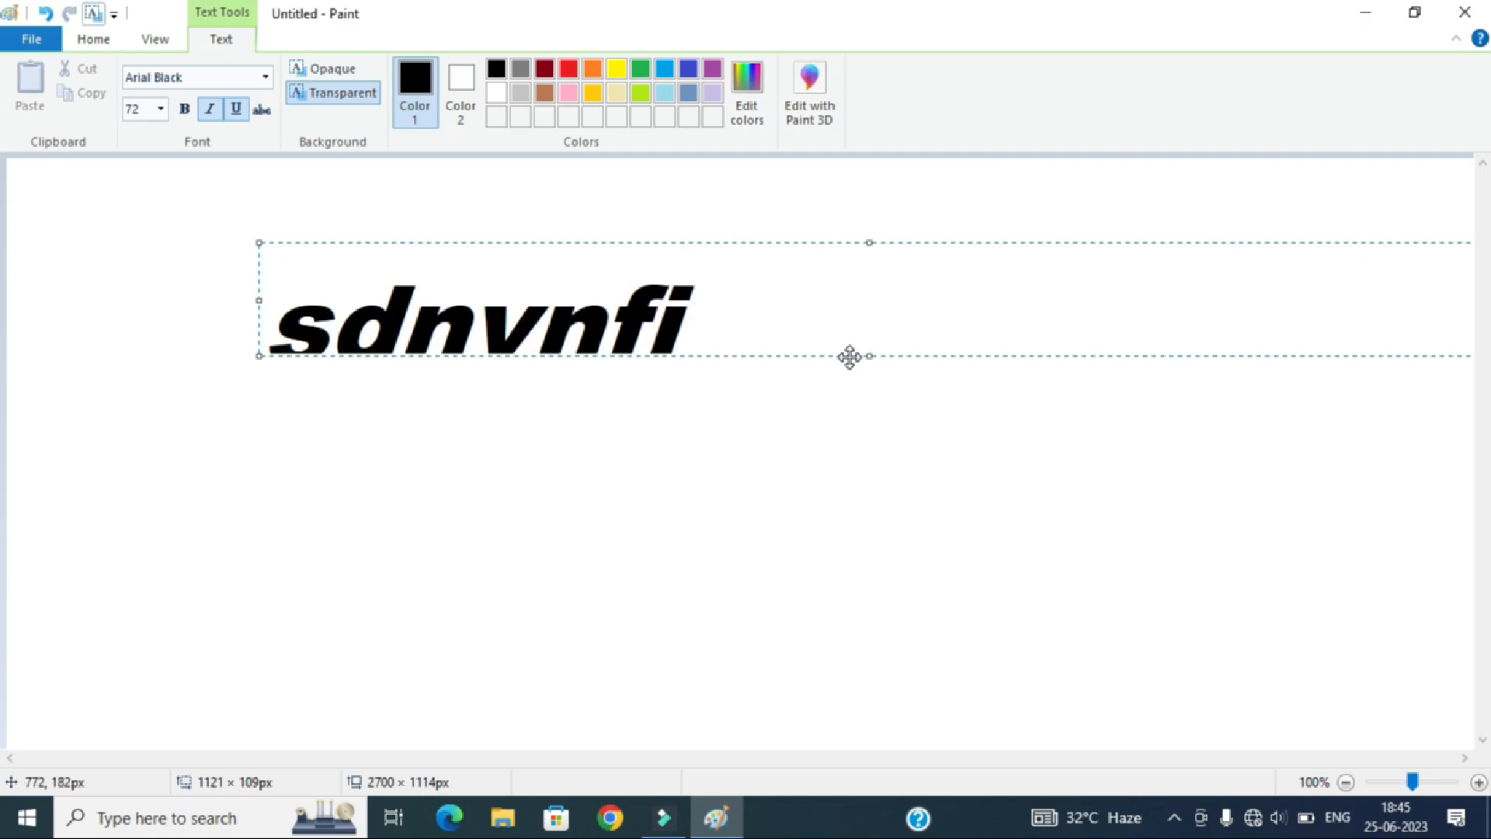
{"action": "left_click_drag", "start_coordinate": [849, 359], "coordinate": [702, 330]}
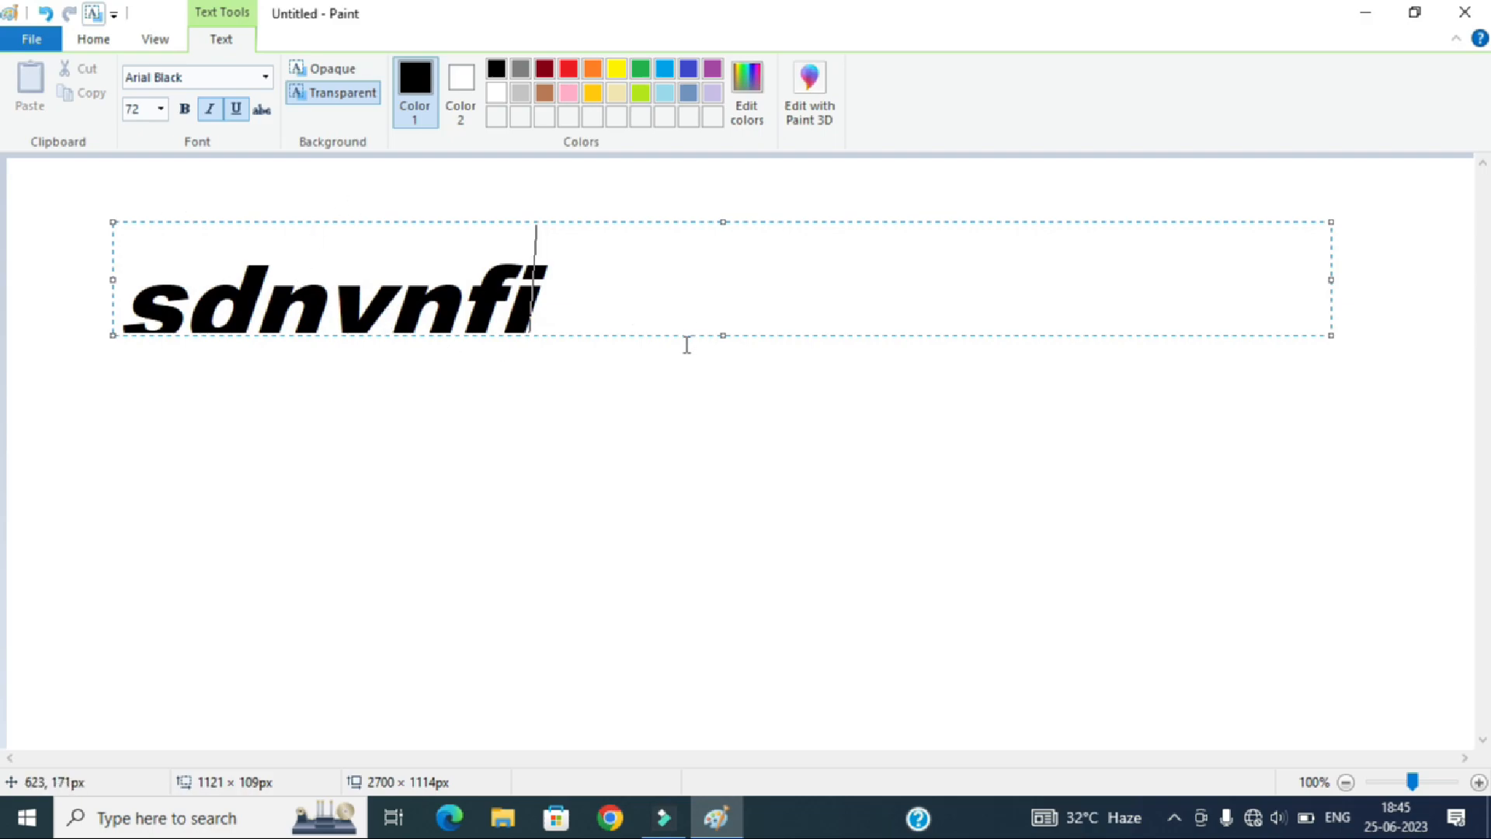
{"action": "left_click_drag", "start_coordinate": [685, 342], "coordinate": [708, 425]}
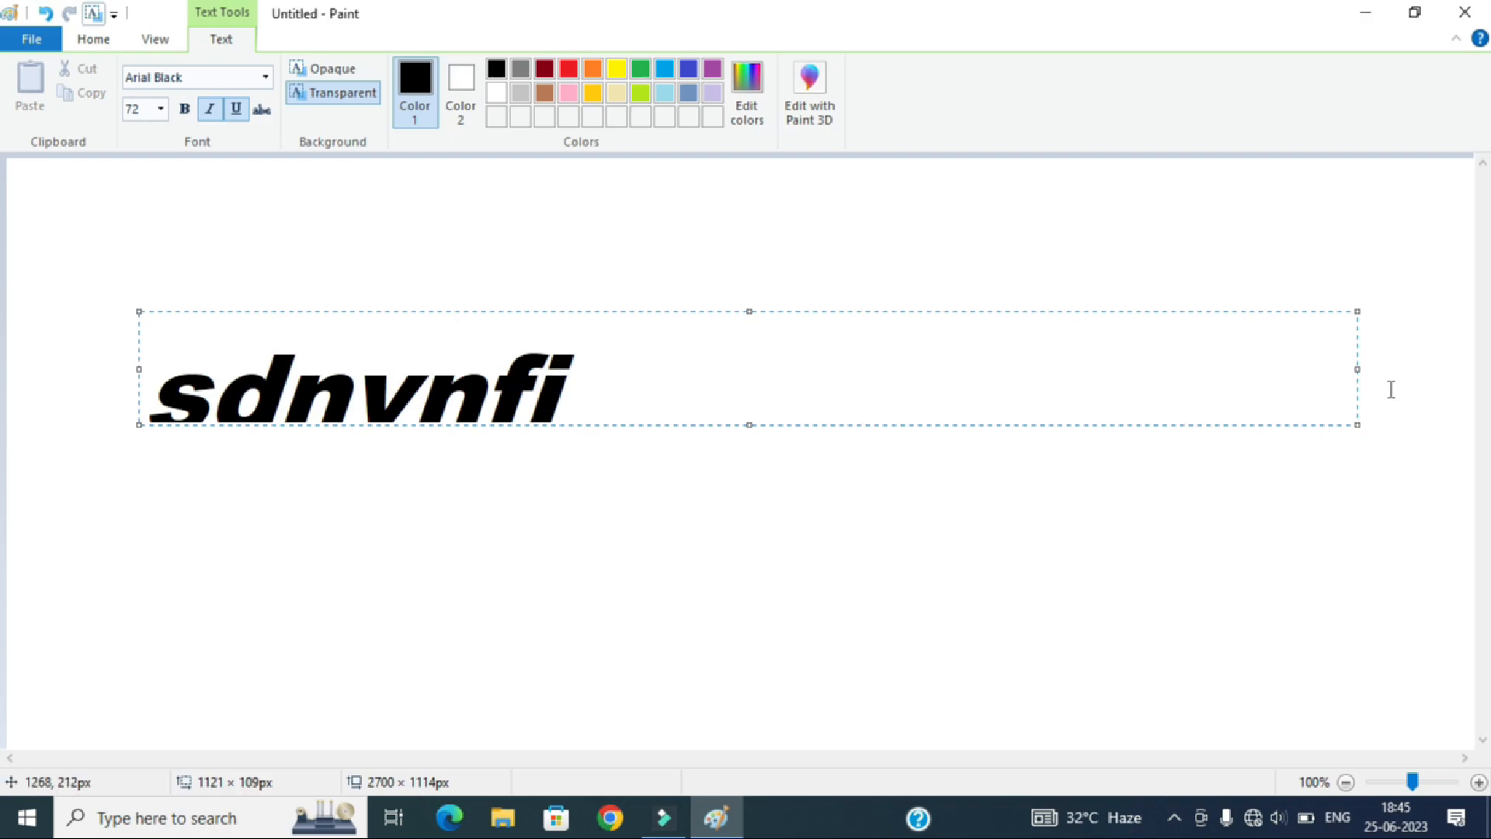
{"action": "left_click_drag", "start_coordinate": [1358, 370], "coordinate": [576, 371]}
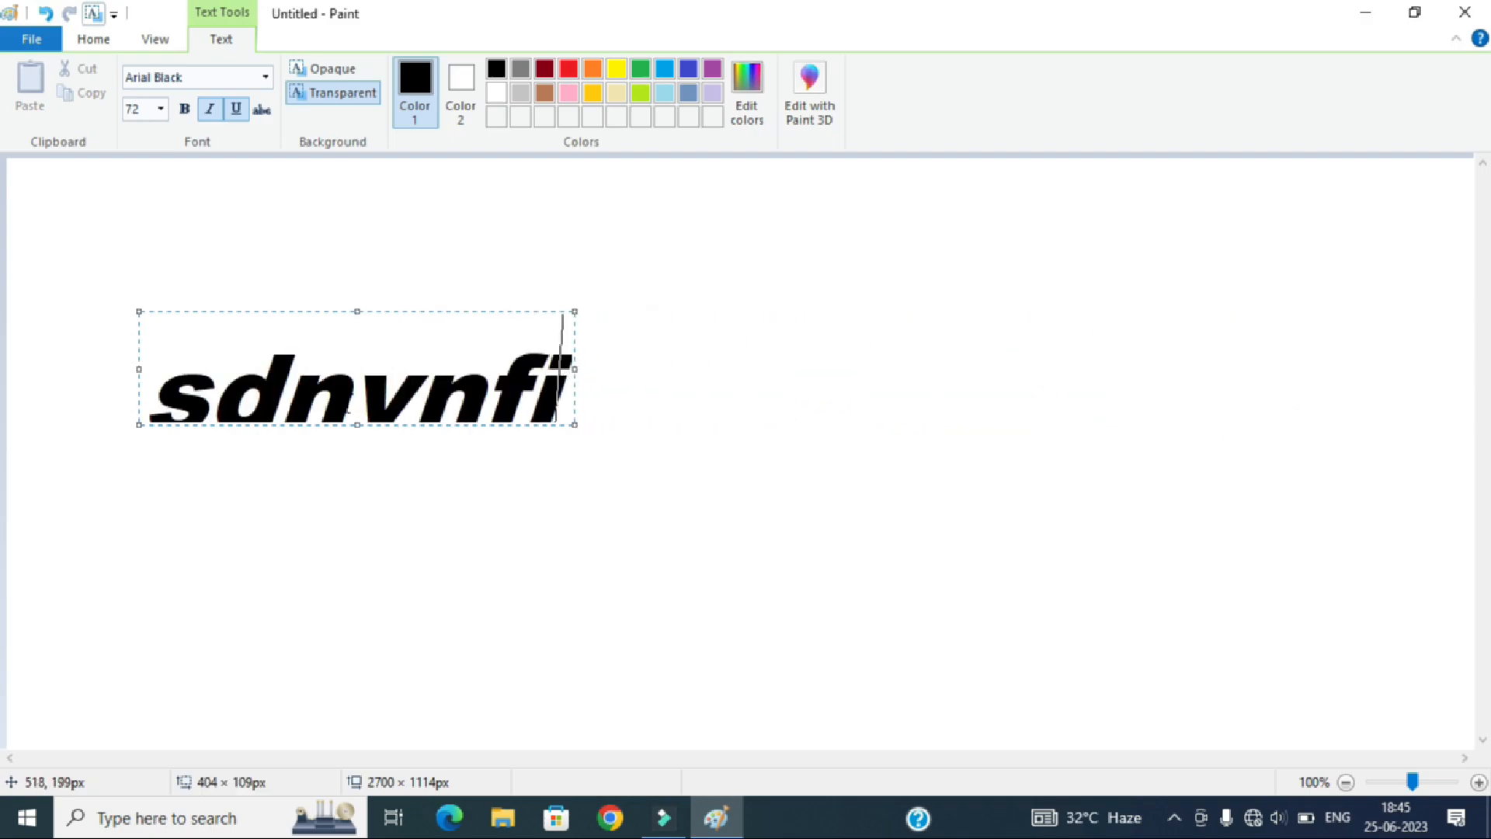
{"action": "left_click", "coordinate": [355, 428]}
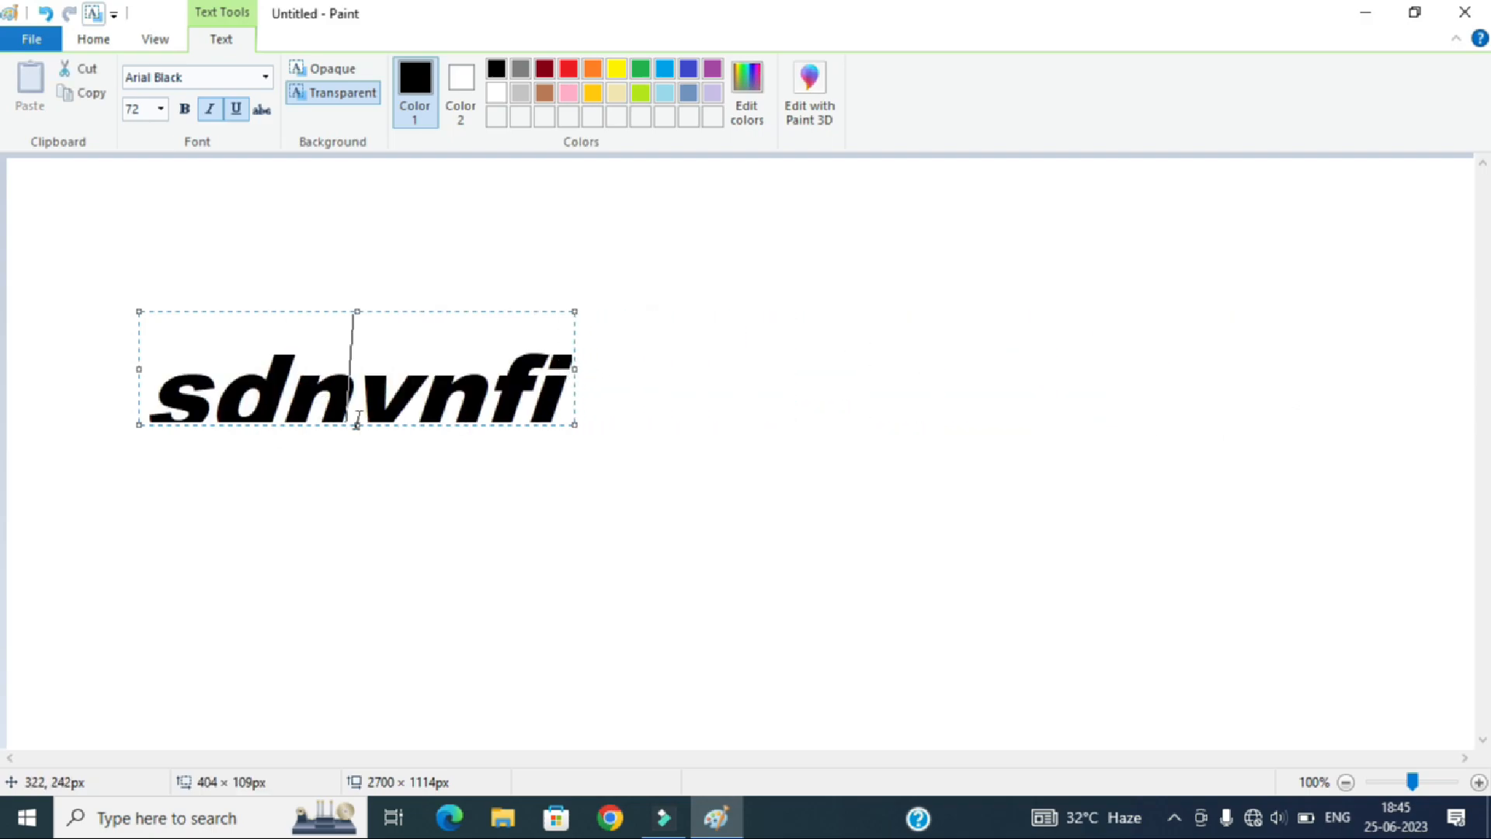
{"action": "left_click_drag", "start_coordinate": [356, 426], "coordinate": [357, 484]}
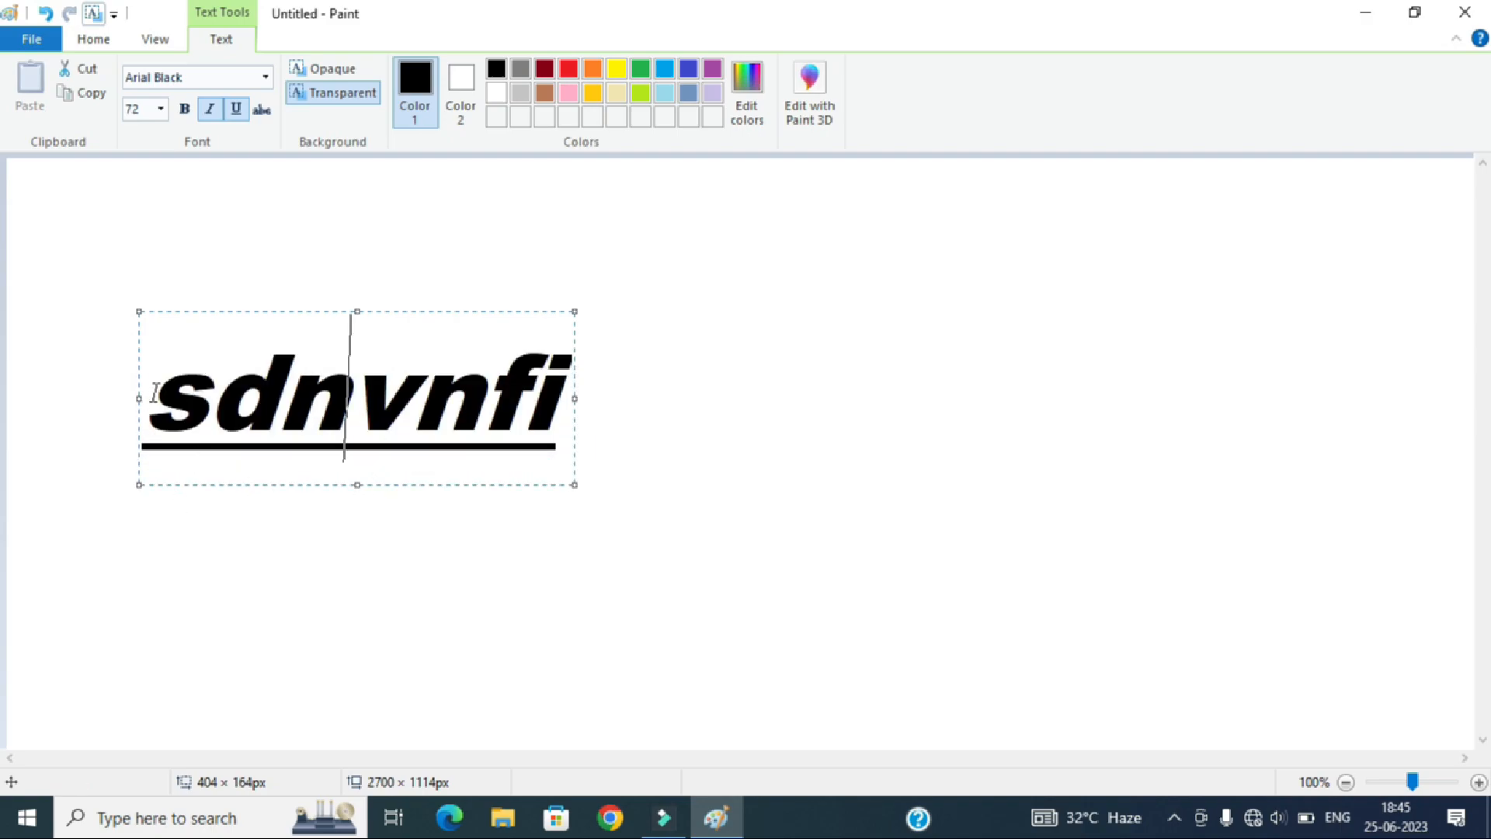
Format the whole text "sdnvnfi" as bold italic without underline, switching italic off and on again
{"action": "left_click_drag", "start_coordinate": [147, 396], "coordinate": [572, 476]}
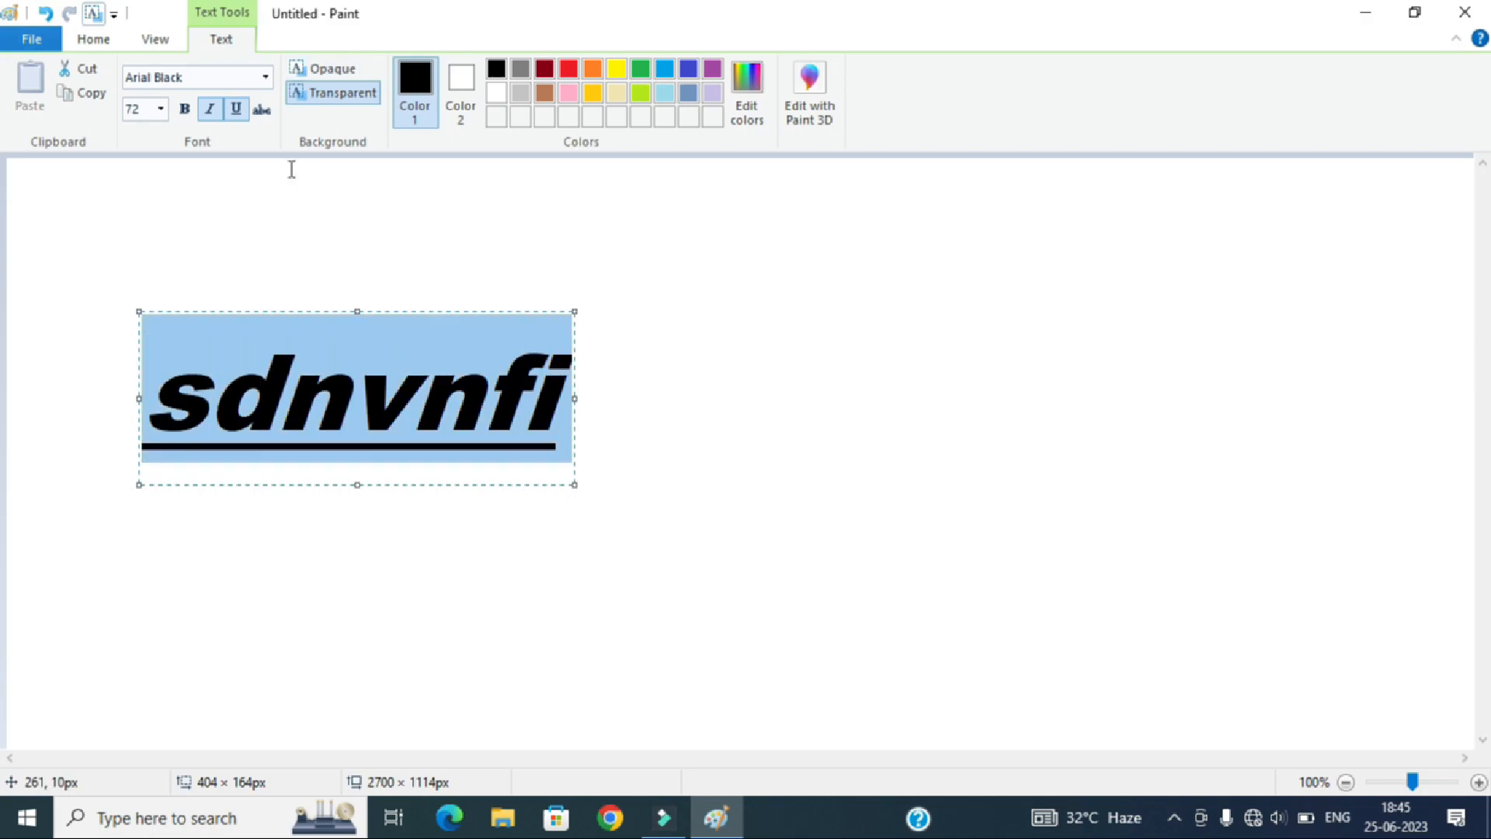
{"action": "left_click", "coordinate": [244, 113]}
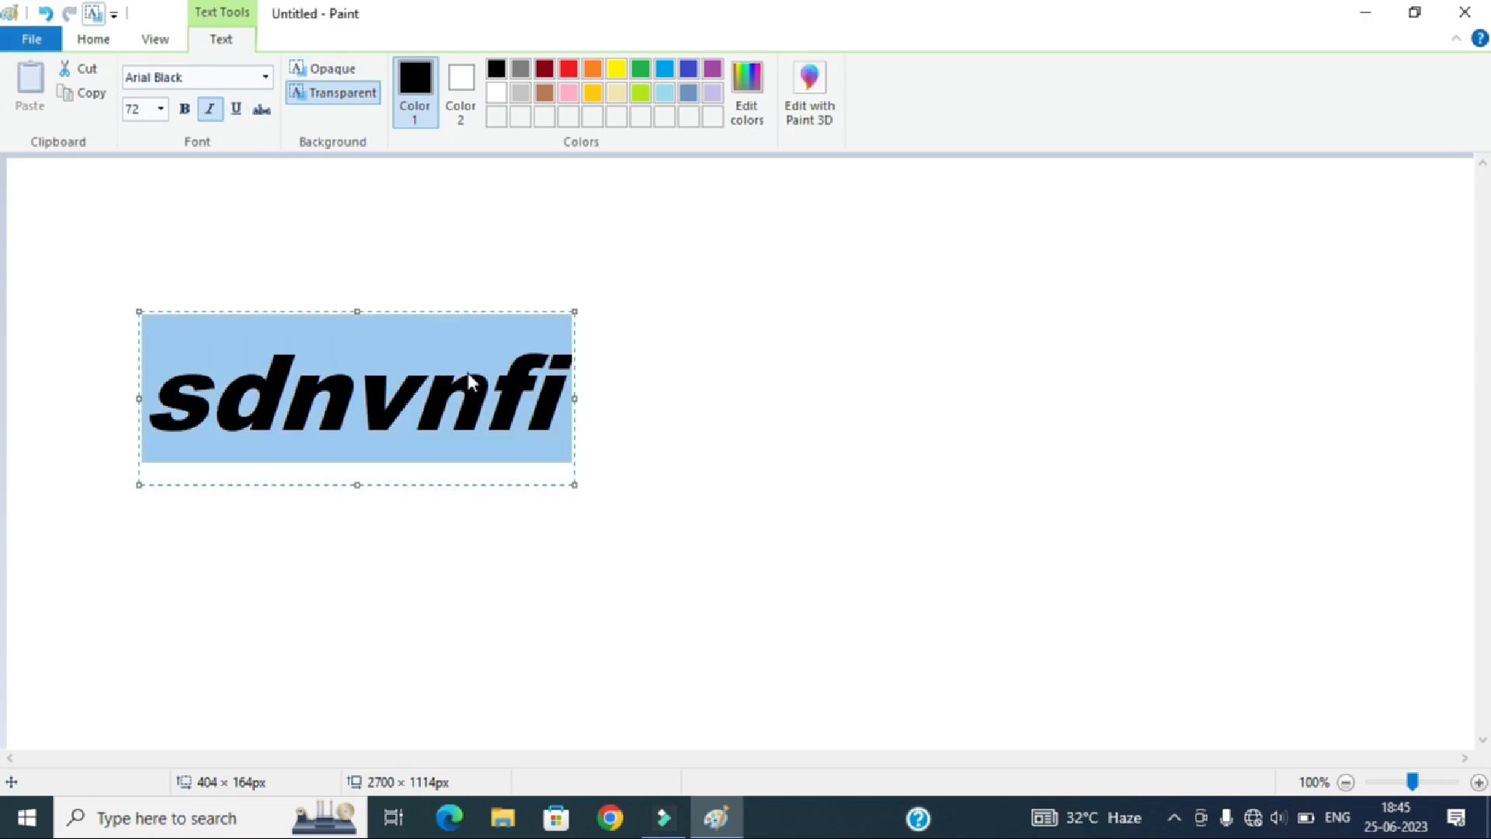
{"action": "left_click", "coordinate": [208, 109]}
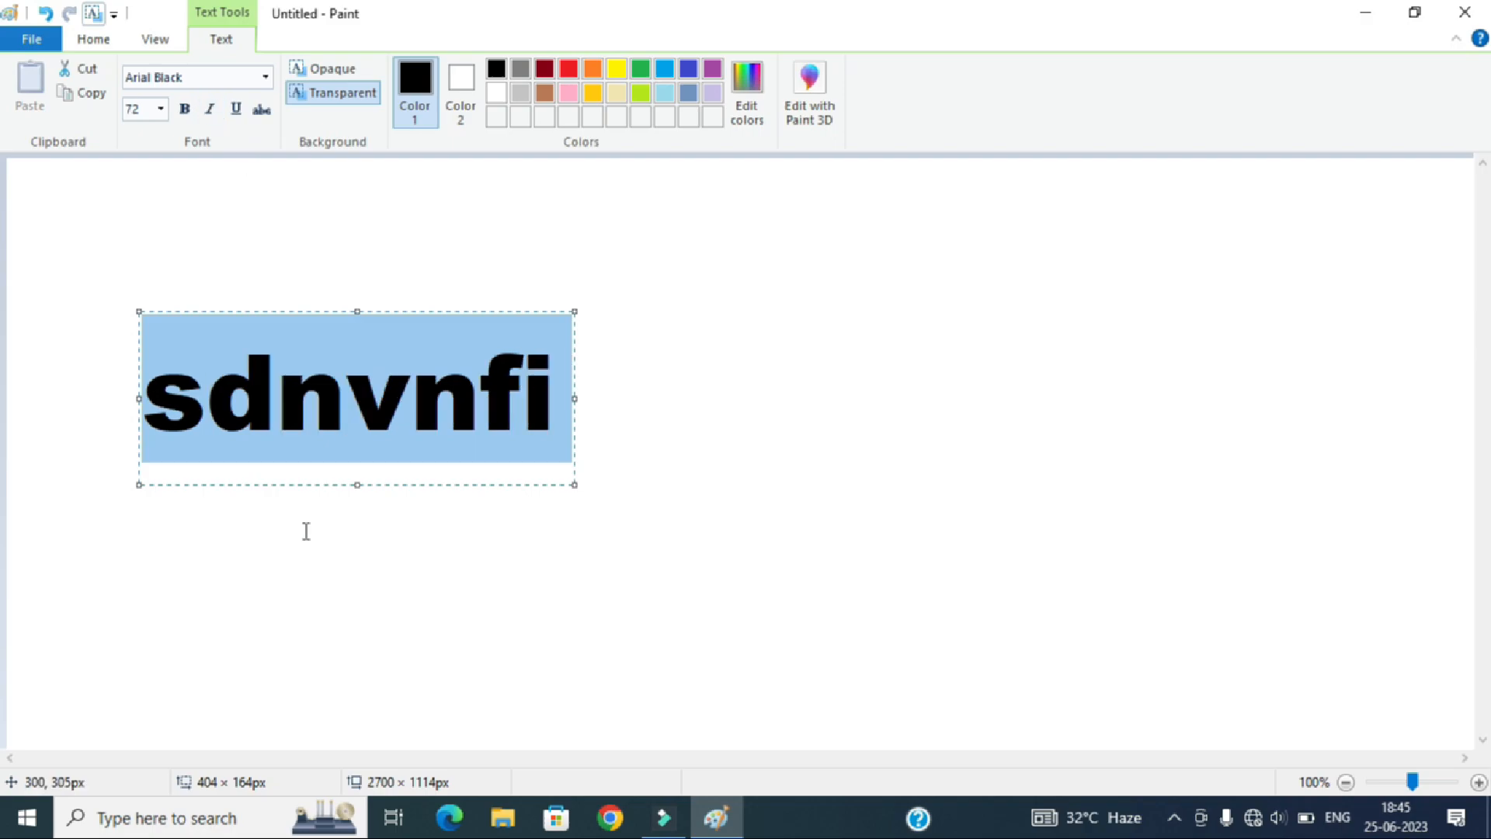
{"action": "left_click", "coordinate": [210, 111]}
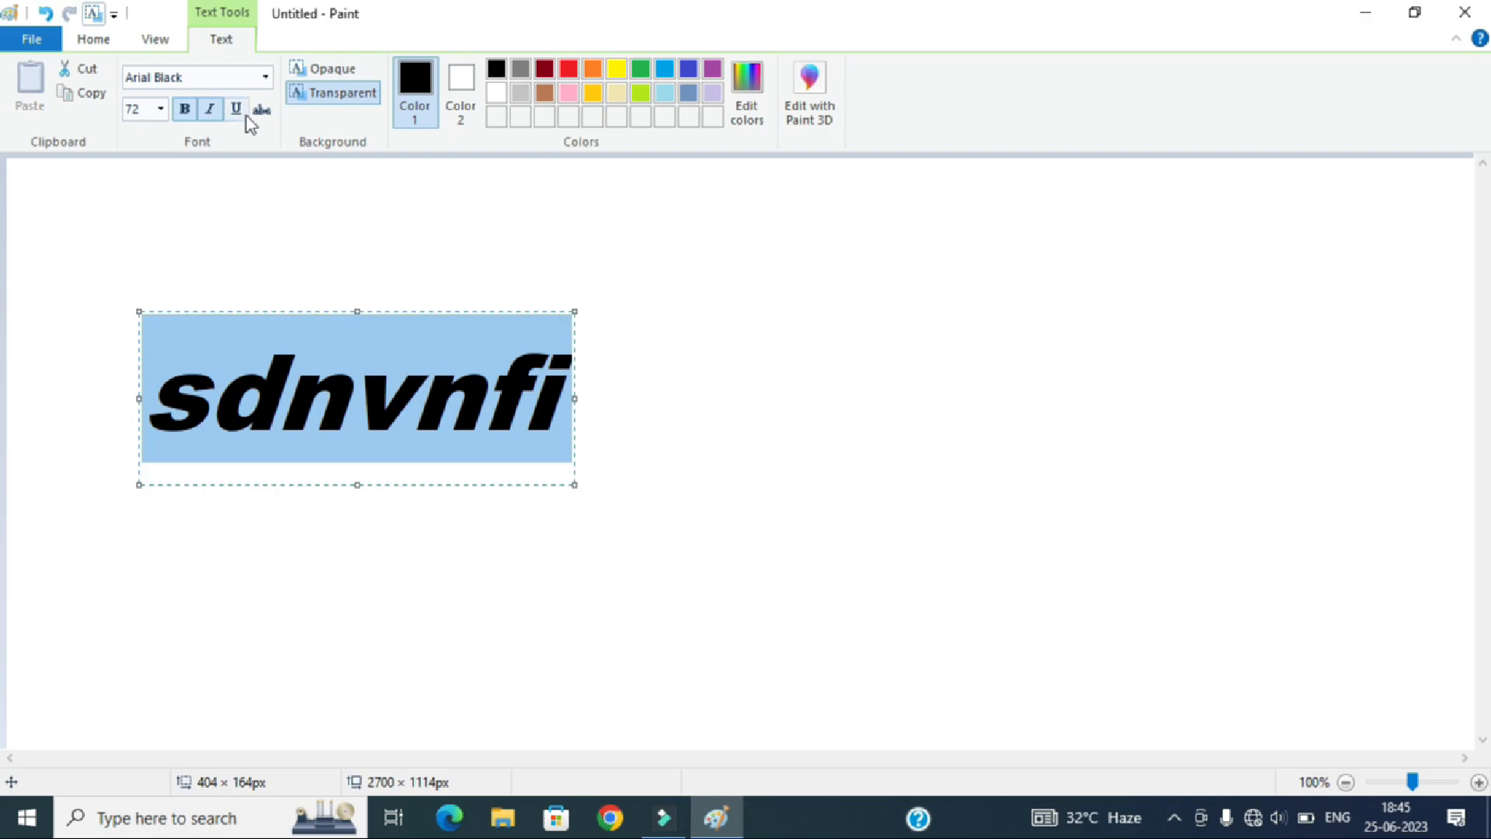
Toggle underline and strikethrough on and off for the selected text "sdnvnfi", and remove its bold and italic formatting
{"action": "left_click", "coordinate": [238, 110]}
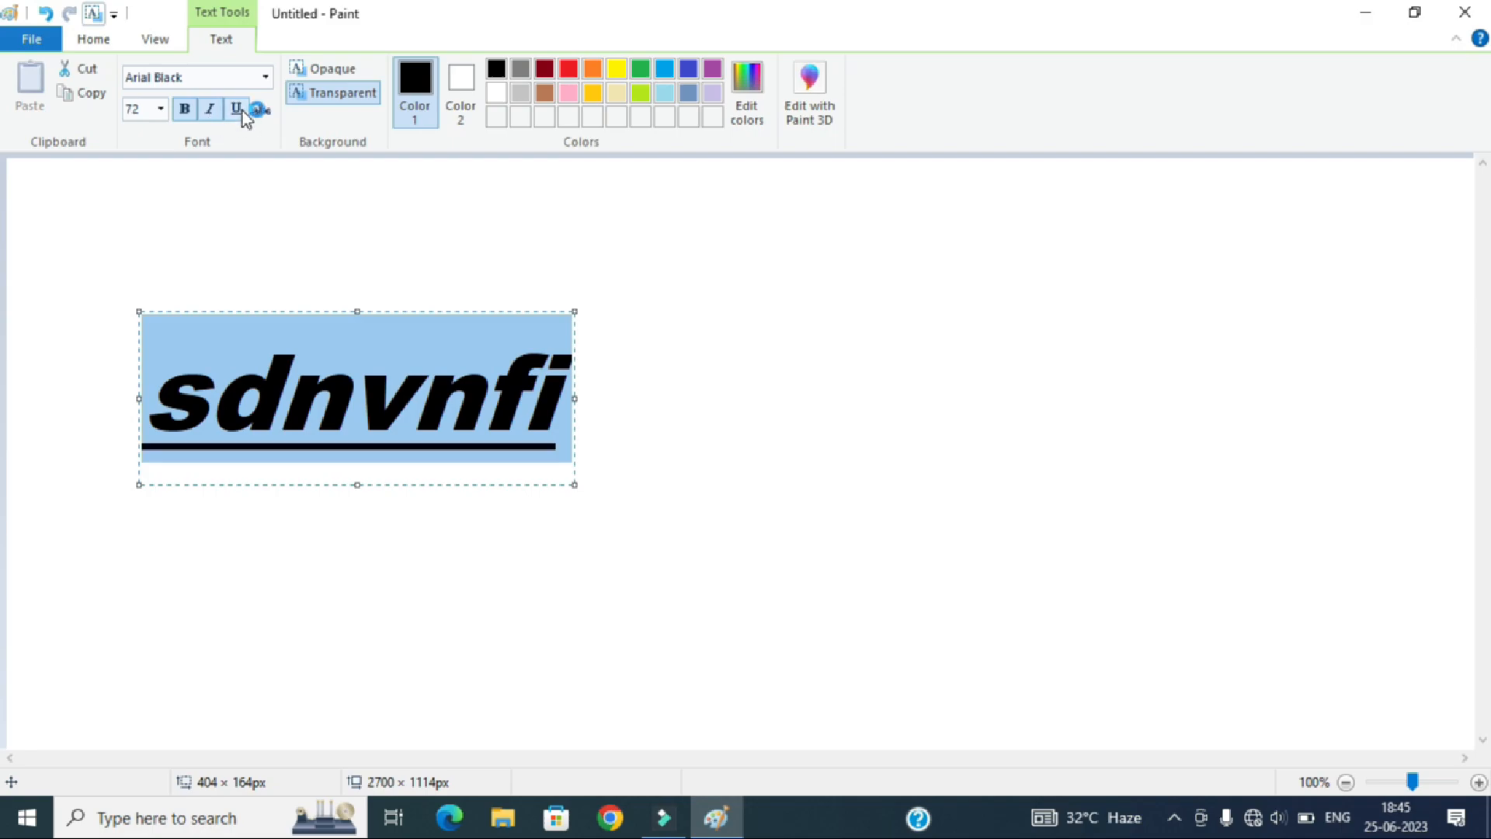
{"action": "left_click", "coordinate": [243, 110]}
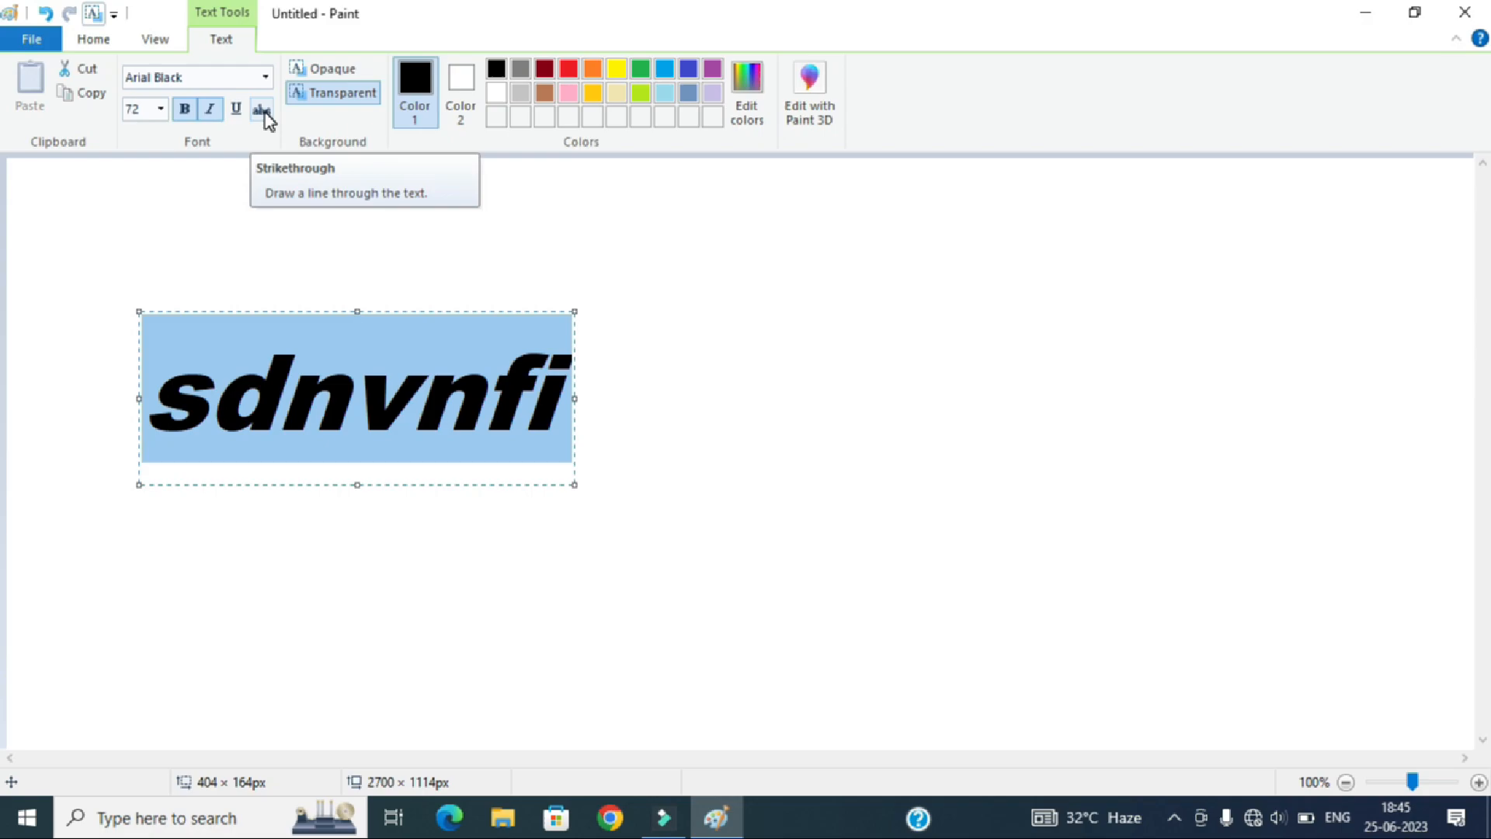
{"action": "left_click", "coordinate": [262, 111]}
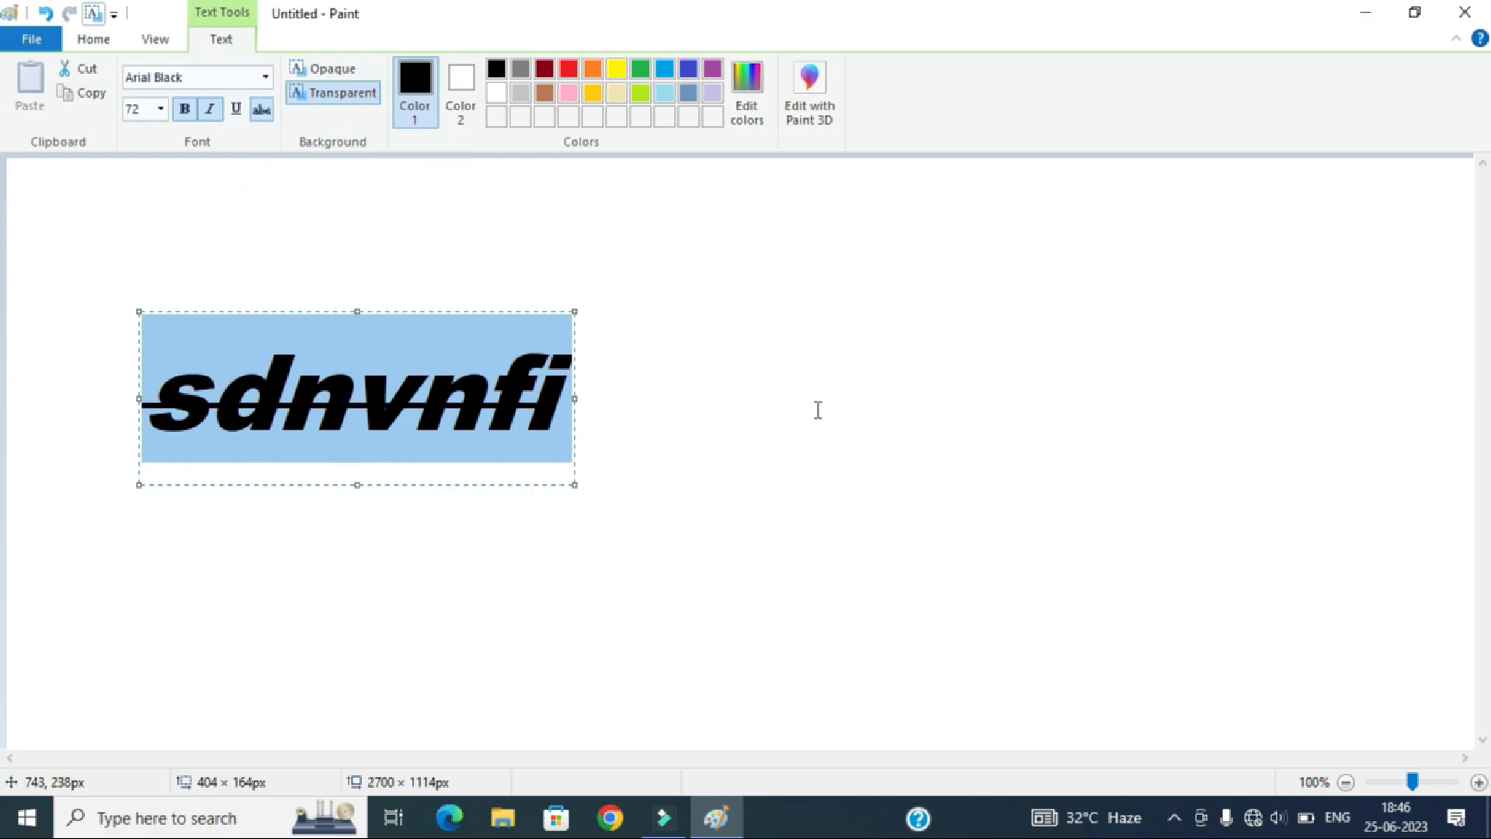
{"action": "left_click", "coordinate": [262, 111]}
{"action": "left_click", "coordinate": [208, 110]}
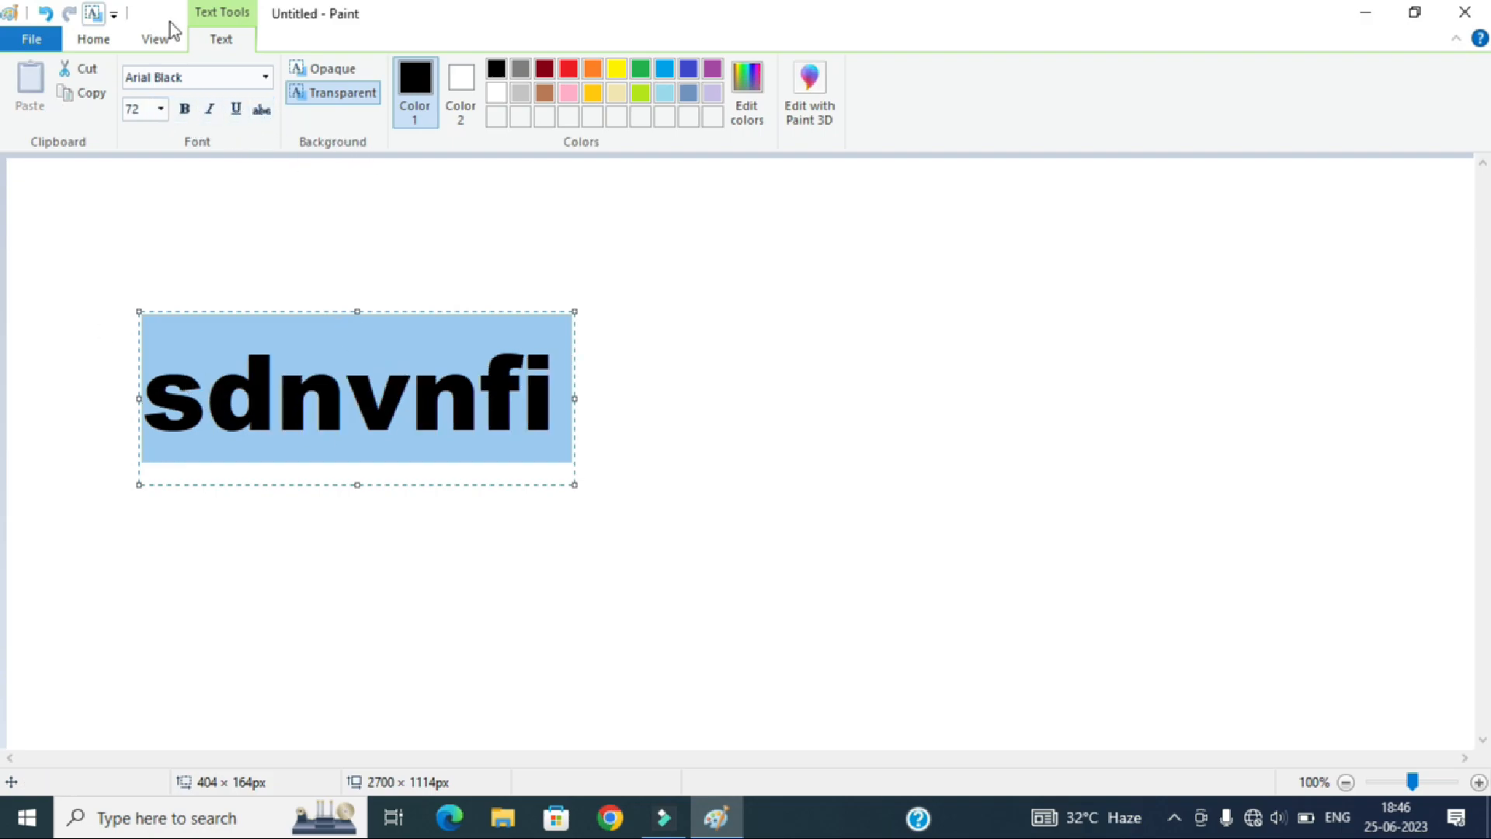
{"action": "left_click", "coordinate": [269, 78]}
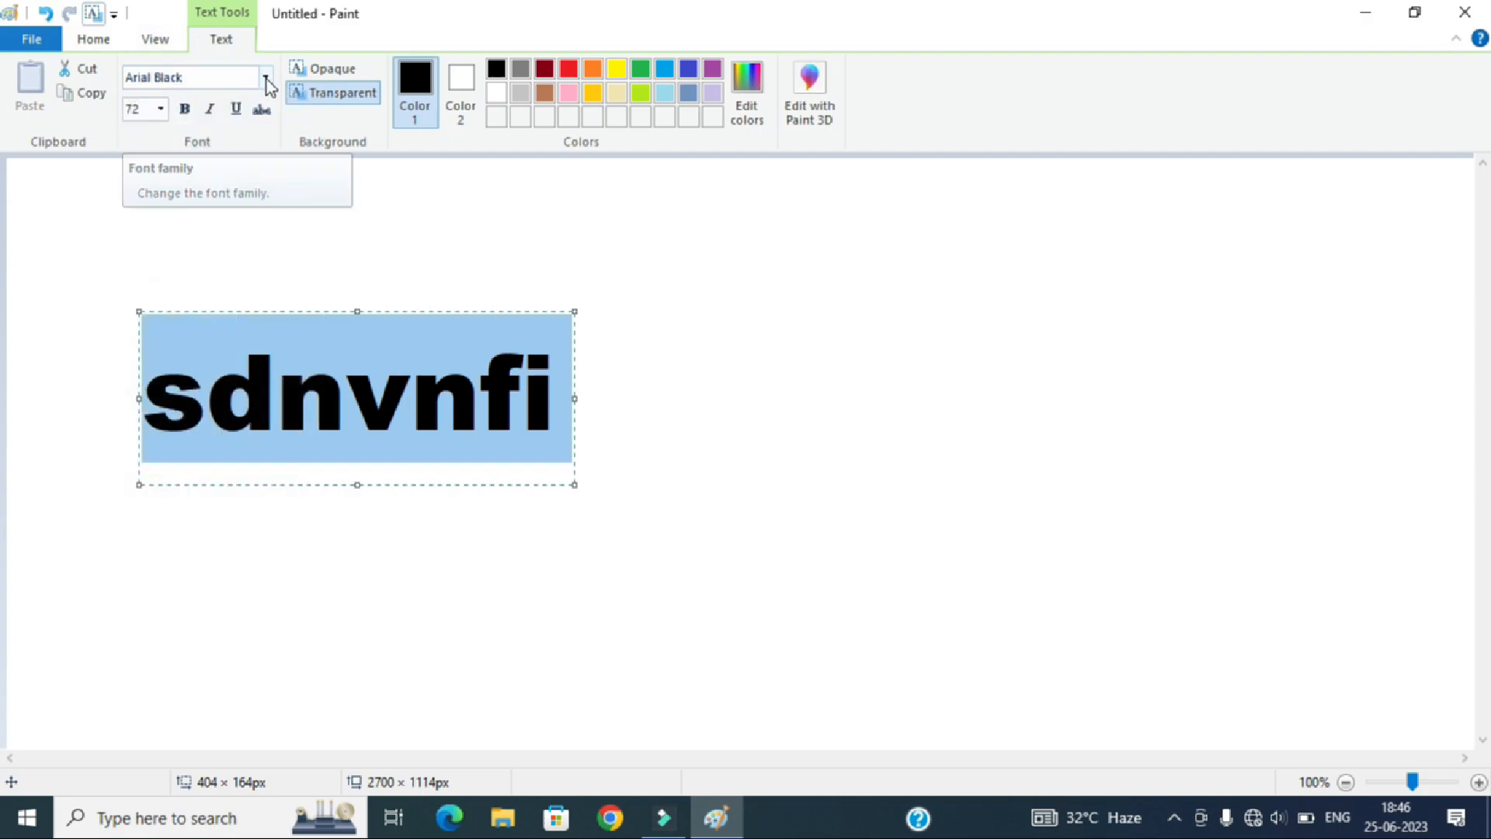
{"action": "left_click", "coordinate": [267, 79]}
{"action": "scroll", "coordinate": [227, 342], "scroll_direction": "down", "scroll_amount": 3}
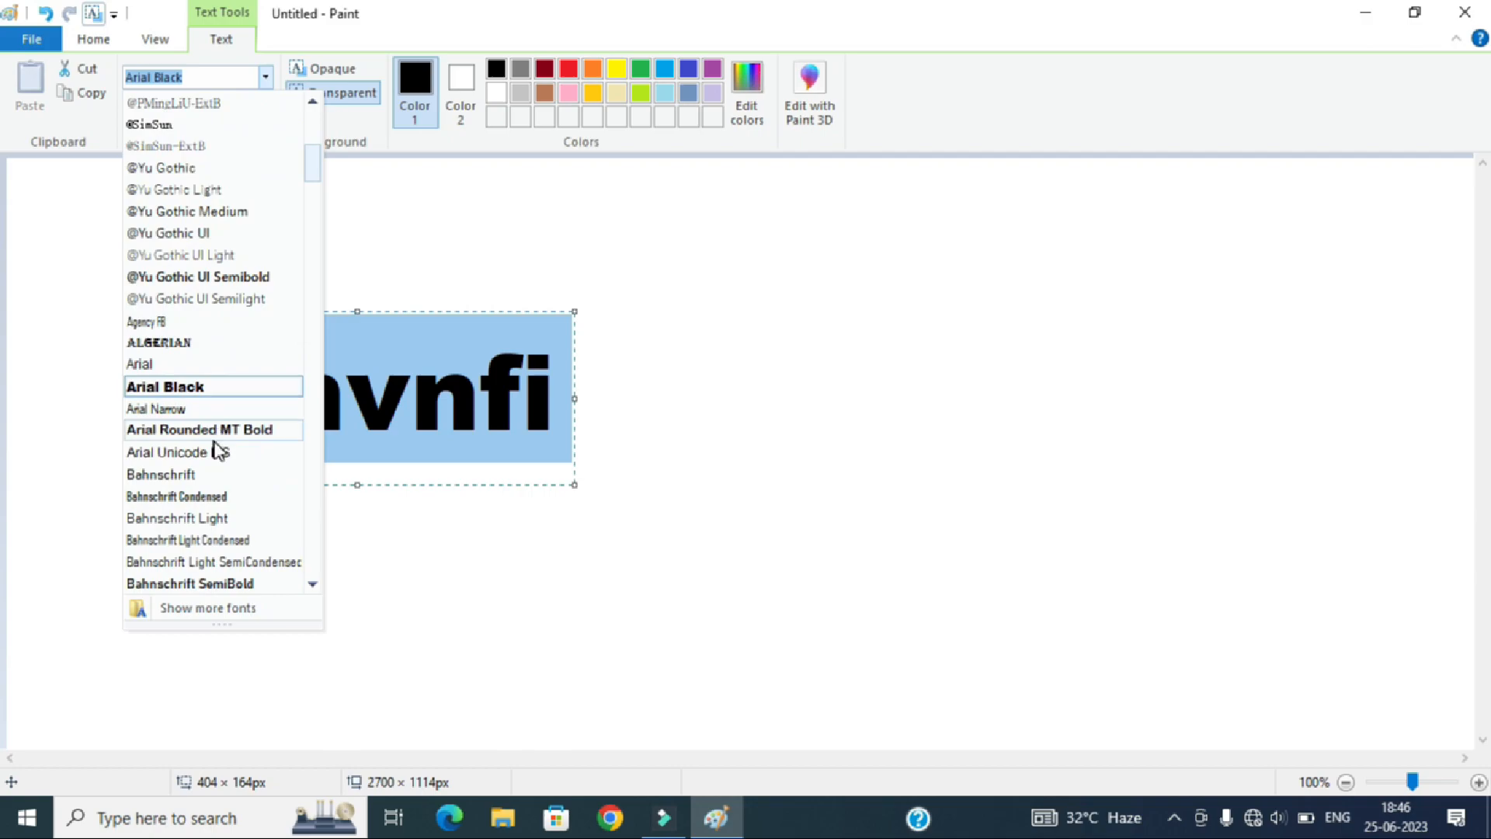
{"action": "left_click", "coordinate": [192, 392]}
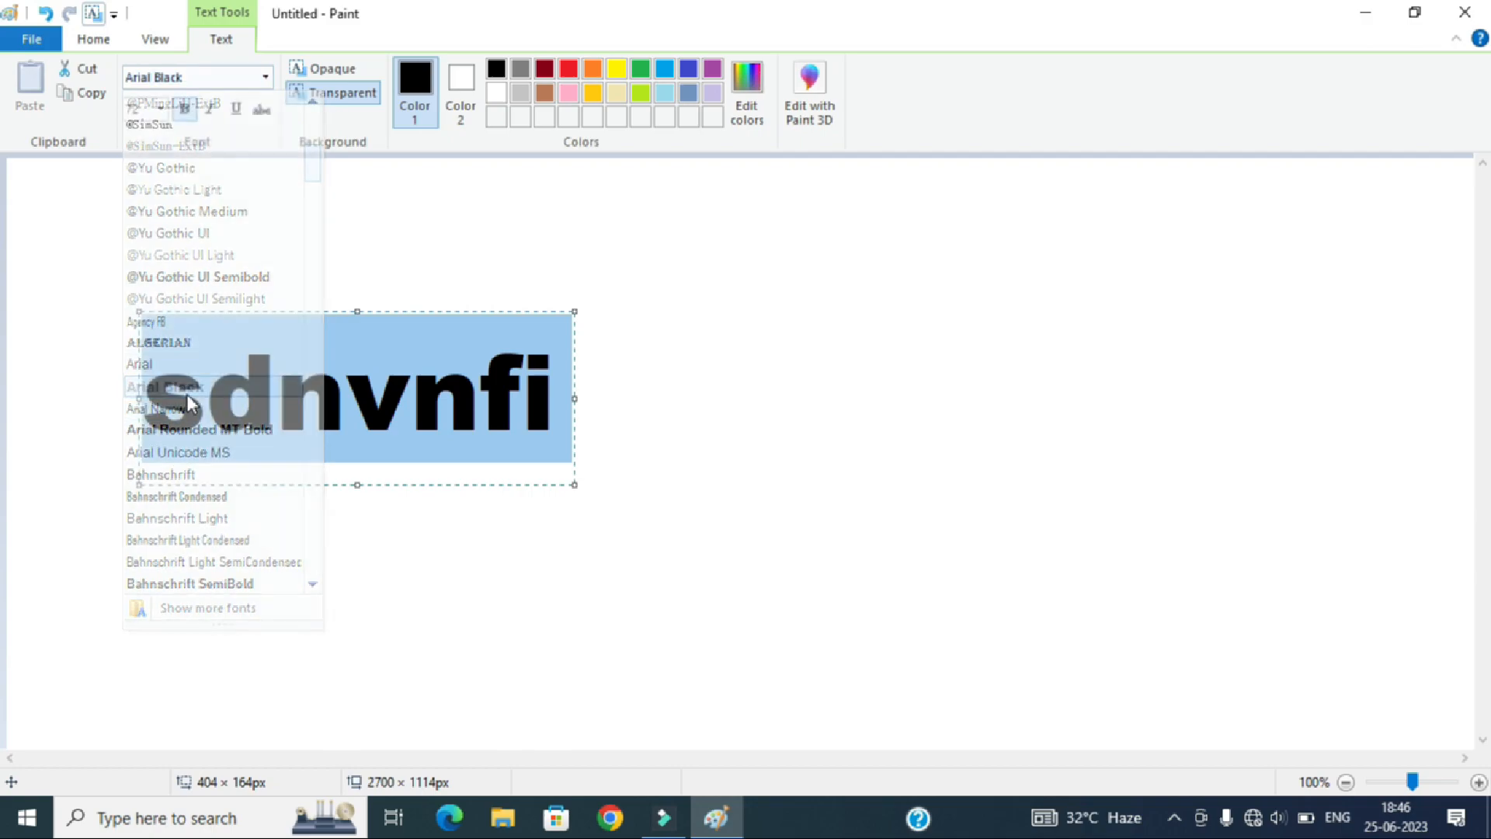
{"action": "left_click", "coordinate": [270, 81]}
{"action": "left_click", "coordinate": [236, 281]}
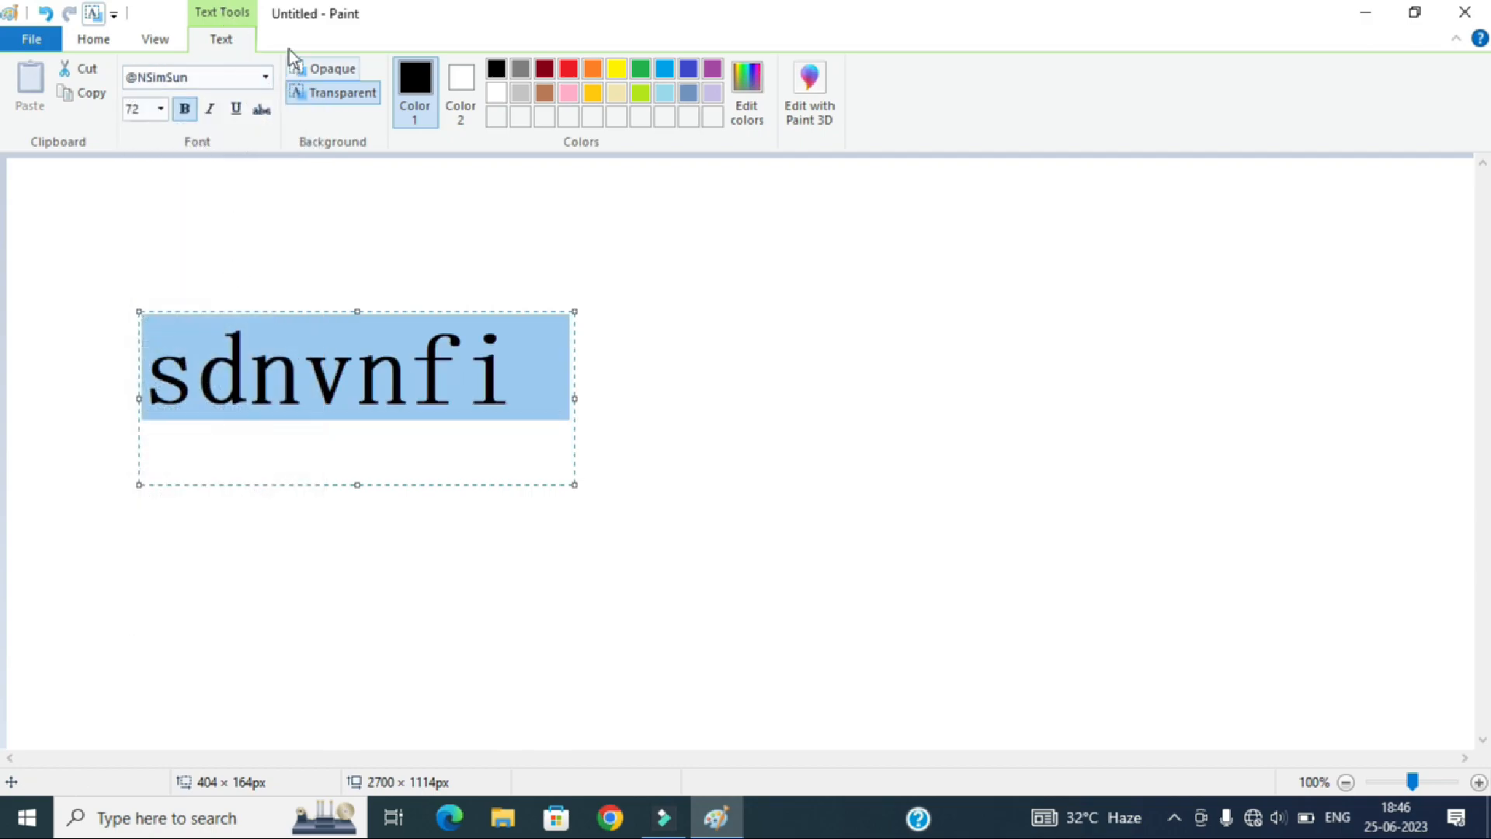
{"action": "left_click", "coordinate": [271, 78]}
{"action": "scroll", "coordinate": [184, 498], "scroll_direction": "down", "scroll_amount": 8}
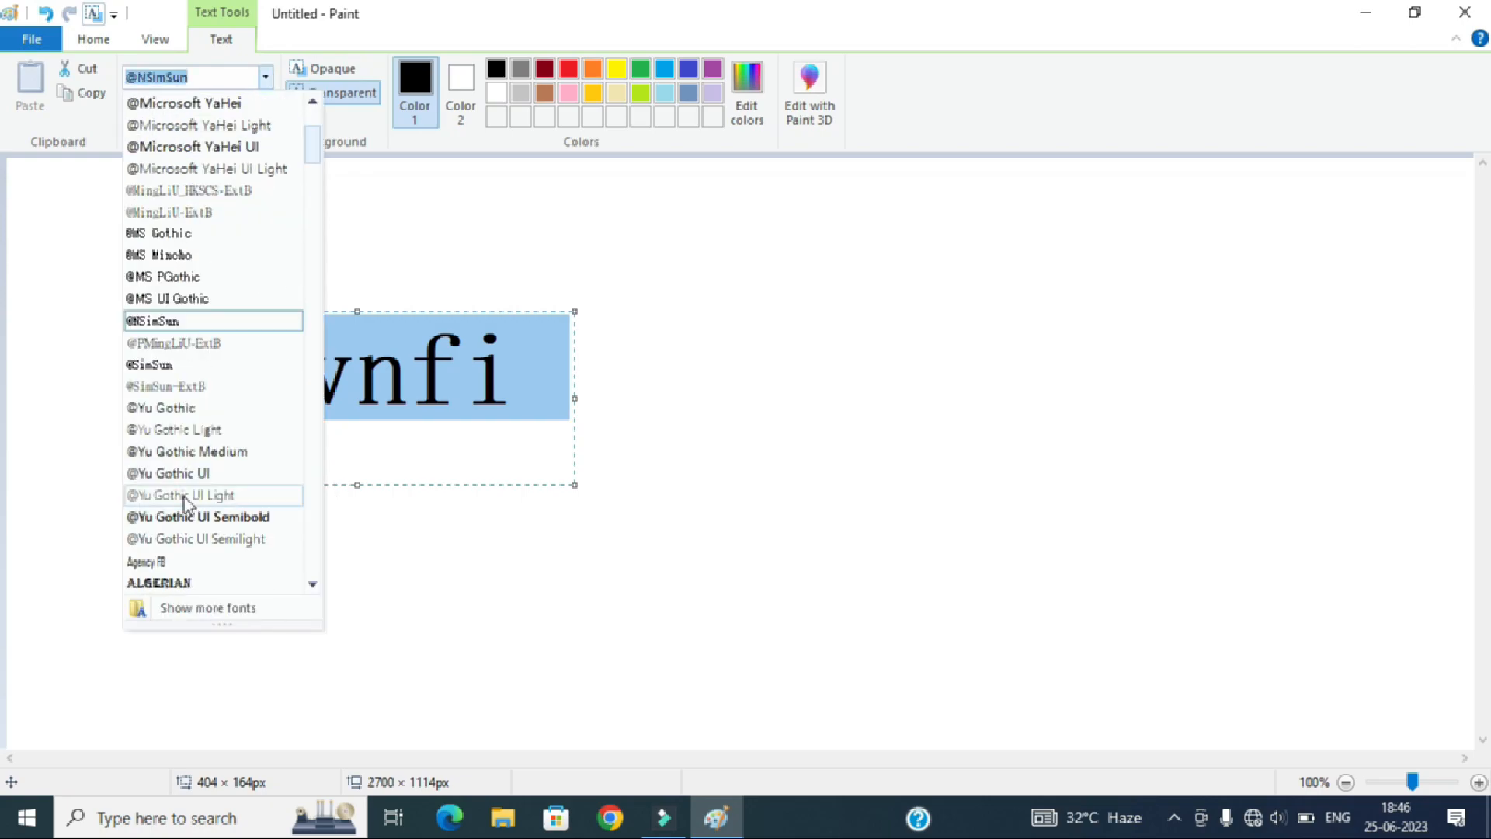
{"action": "left_click", "coordinate": [189, 320]}
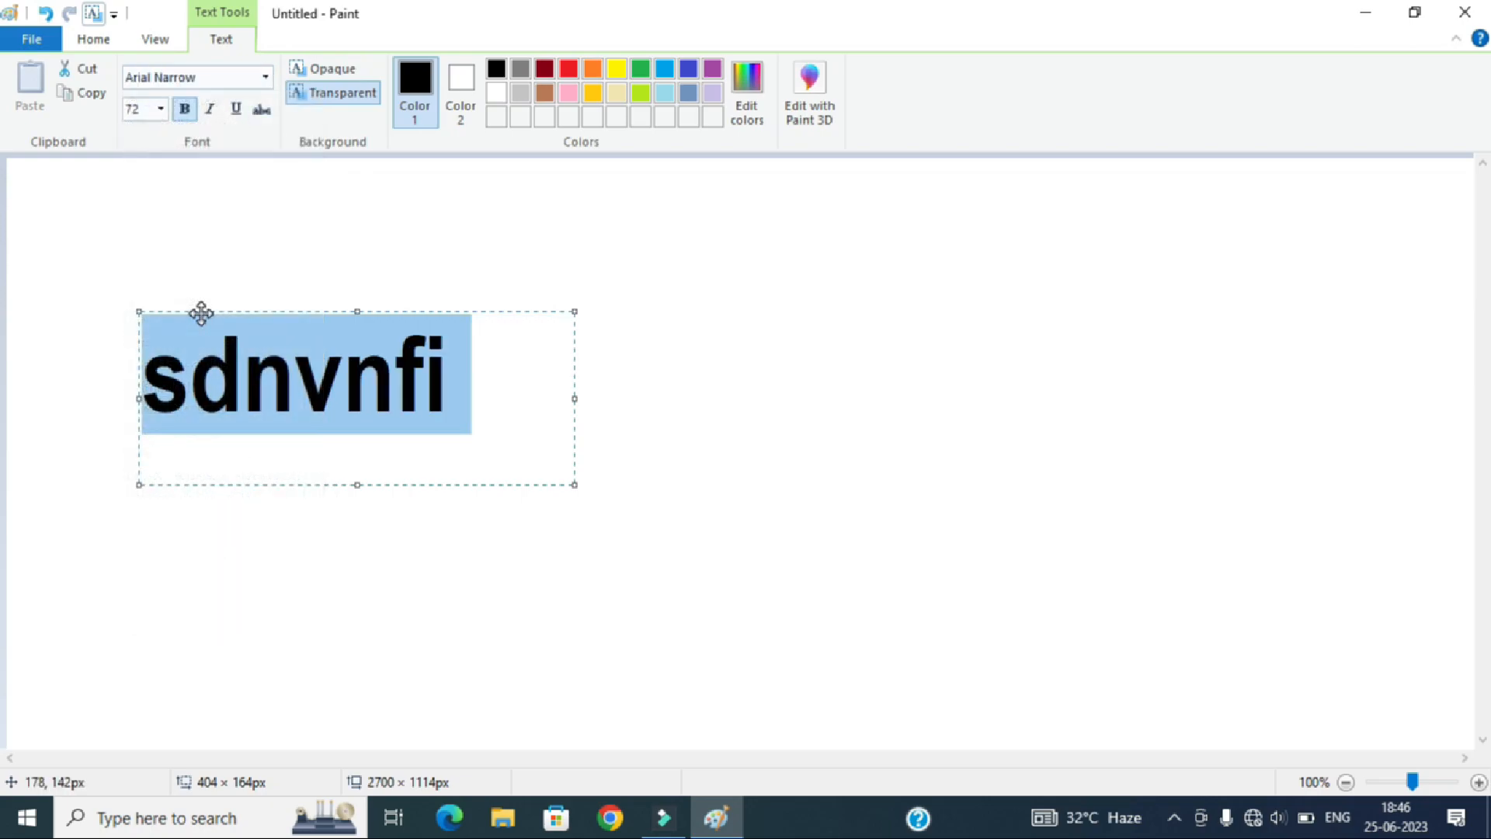
Set the text's font to Algerian and commit the text to the canvas
{"action": "left_click", "coordinate": [268, 78]}
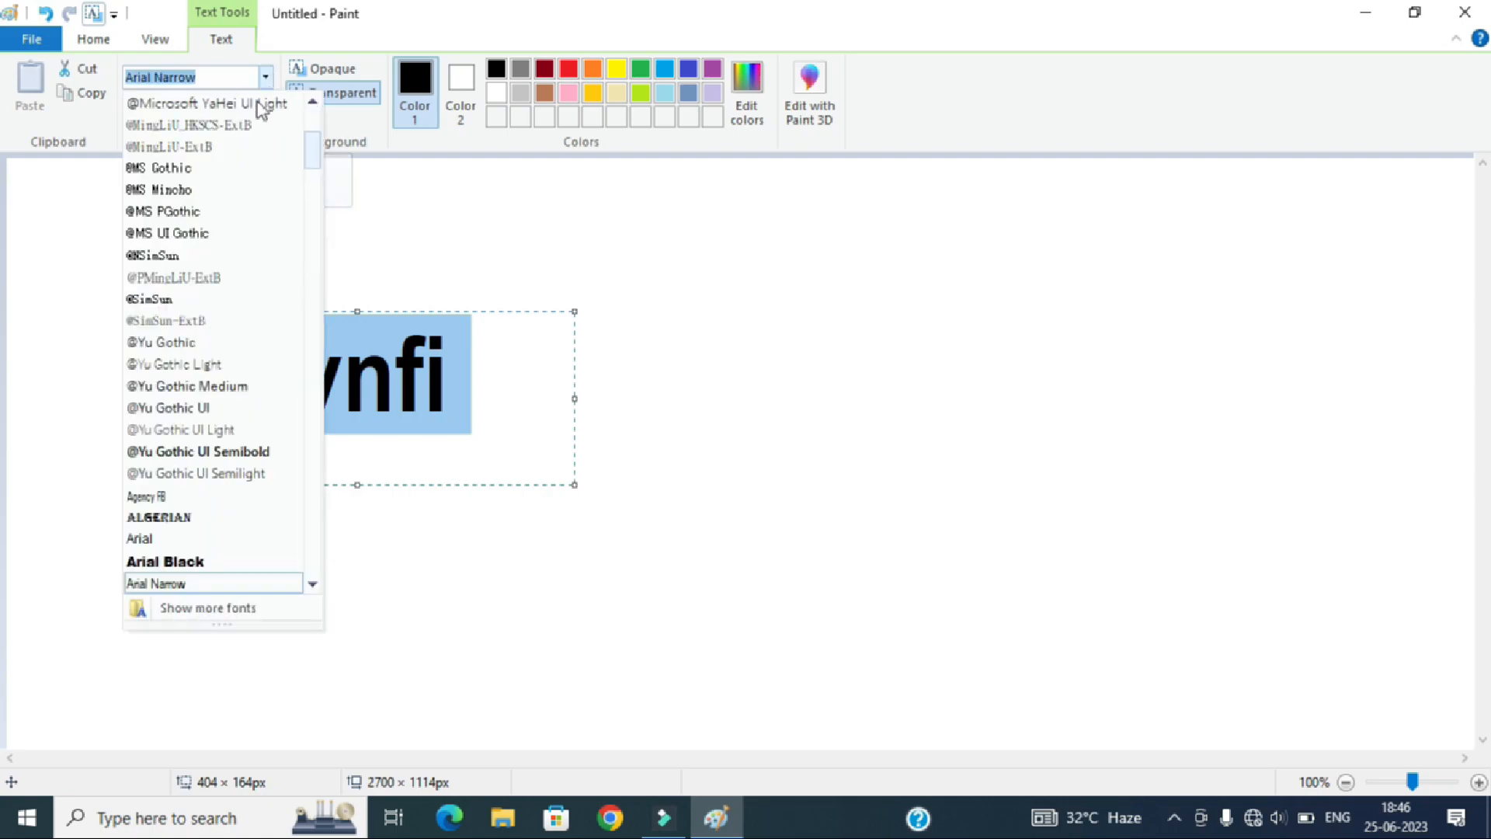
{"action": "left_click", "coordinate": [219, 516]}
{"action": "left_click", "coordinate": [719, 376]}
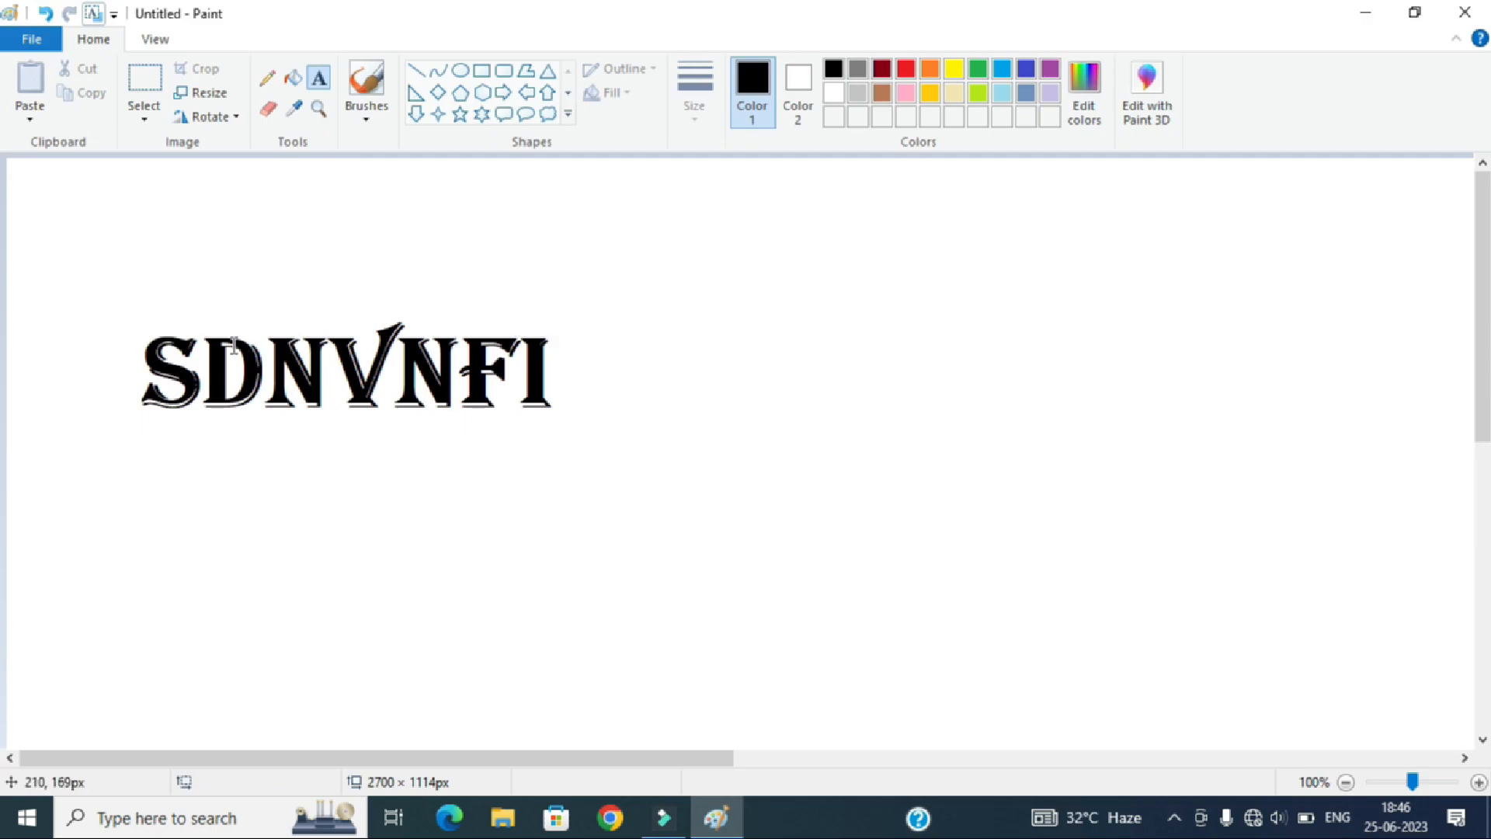
{"action": "left_click", "coordinate": [211, 330]}
{"action": "left_click", "coordinate": [150, 351]}
Erase the final letter "I" and the outer part of the "F" with the Eraser
{"action": "left_click", "coordinate": [268, 117]}
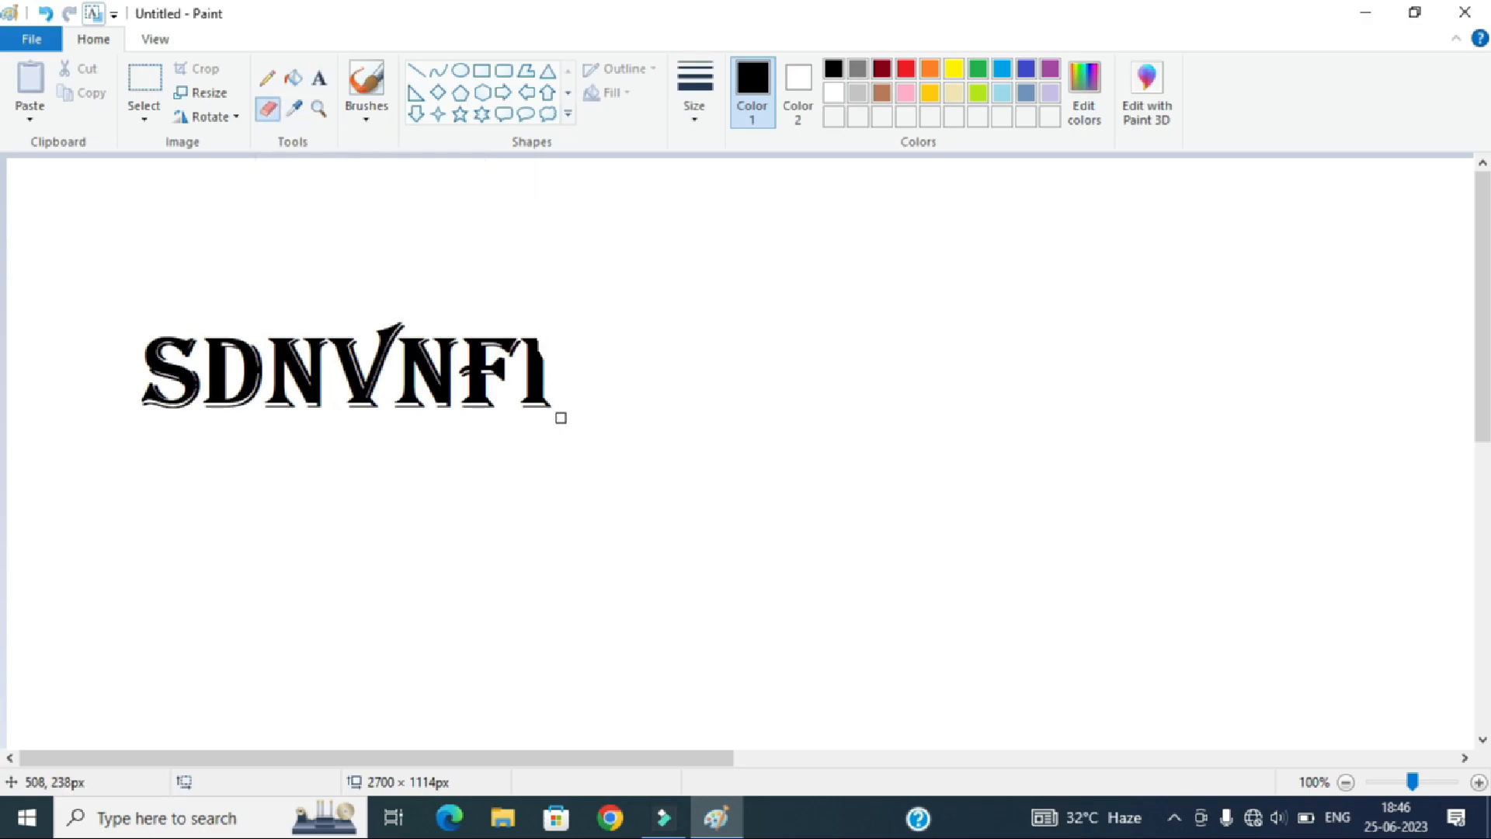
{"action": "mouse_move", "coordinate": [559, 417]}
{"action": "left_mouse_down"}
{"action": "mouse_move", "coordinate": [543, 346]}
{"action": "mouse_move", "coordinate": [536, 430]}
{"action": "mouse_move", "coordinate": [533, 323]}
{"action": "mouse_move", "coordinate": [539, 347]}
{"action": "left_mouse_up"}
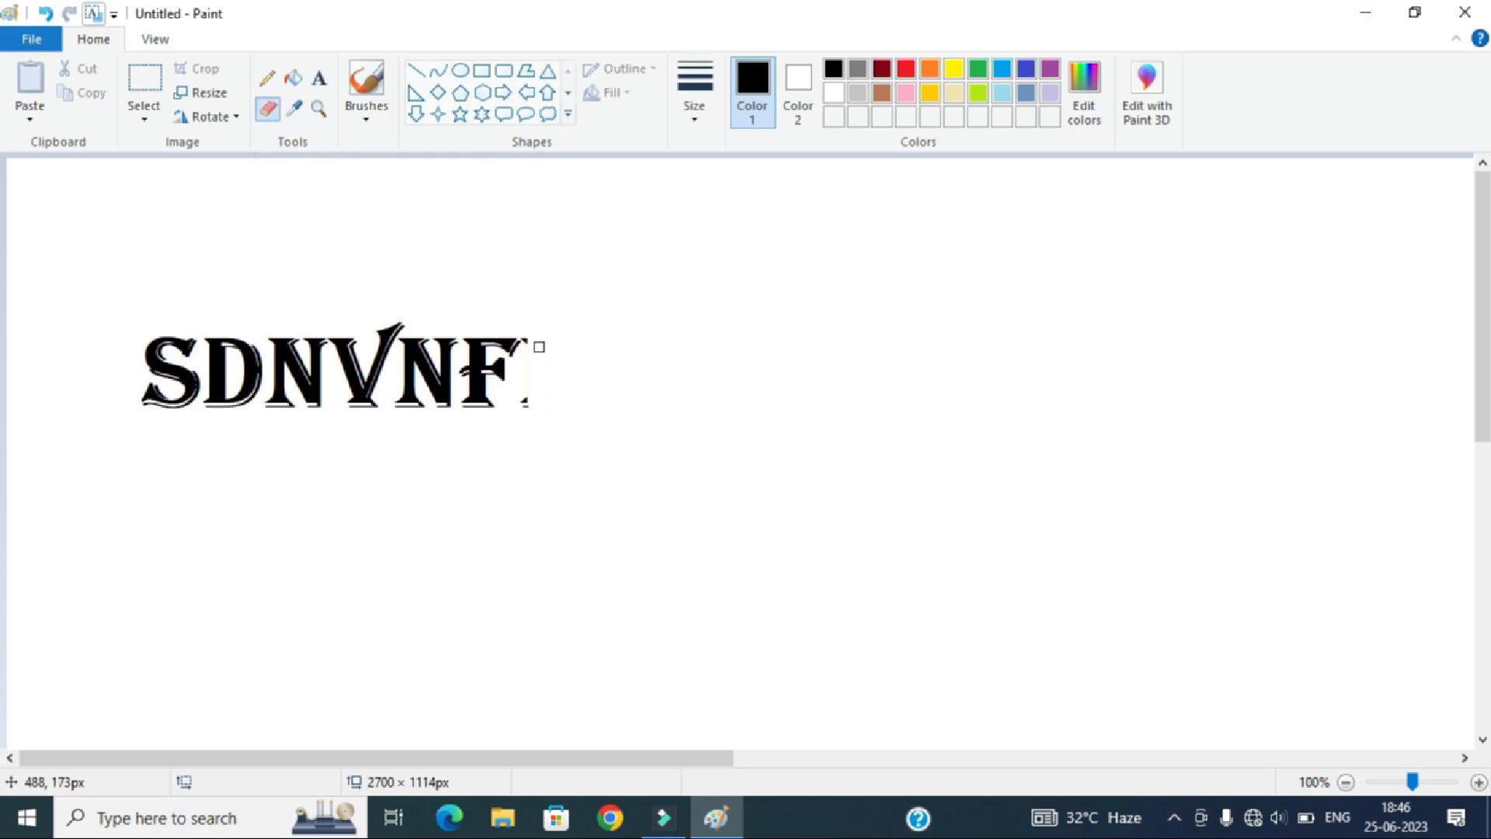
{"action": "left_click_drag", "start_coordinate": [523, 455], "coordinate": [507, 380]}
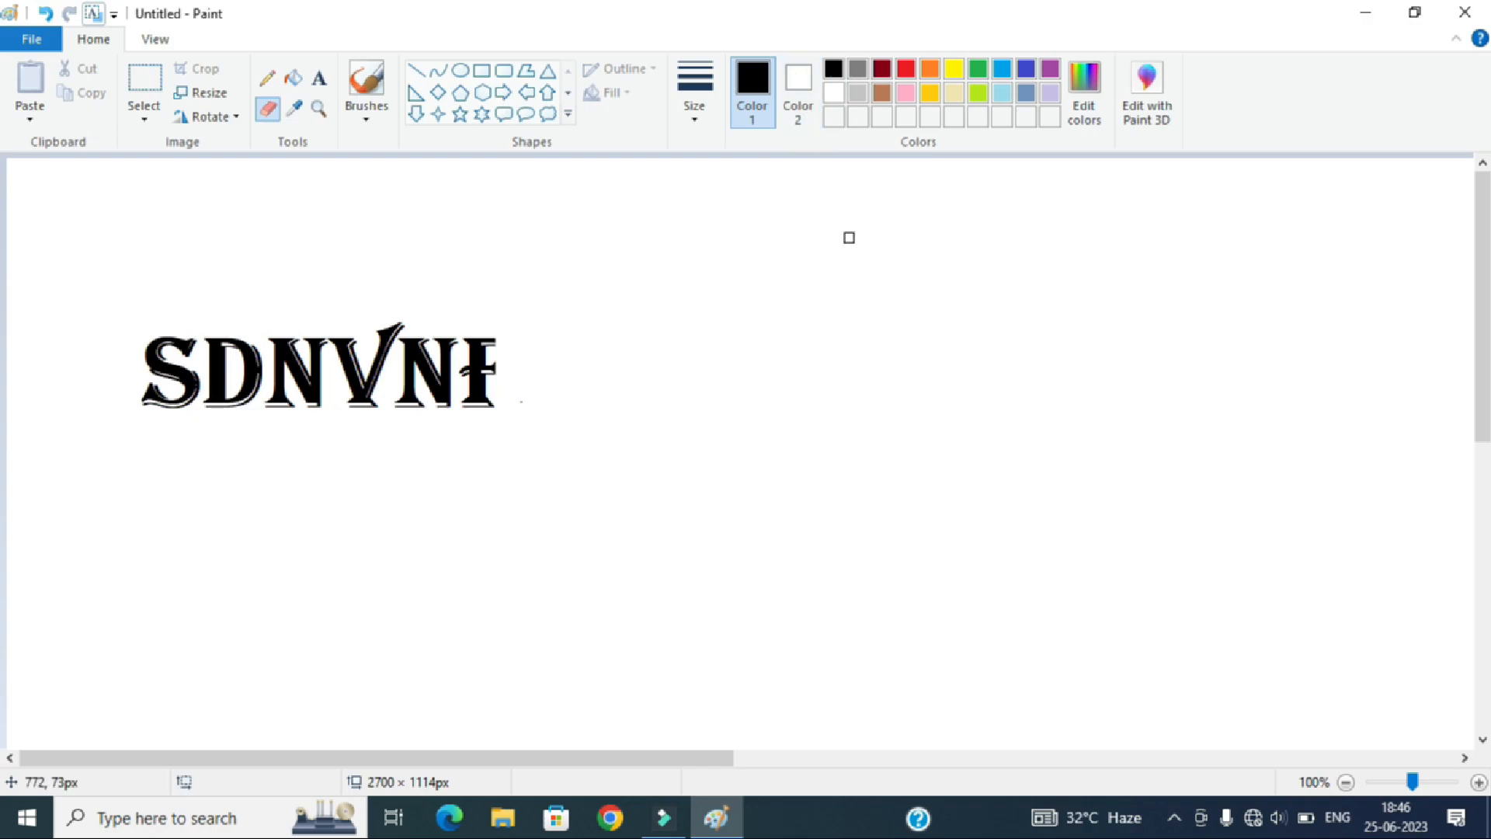
Try erasing the "F" with Color 2 set to light blue, undo the stroke, and reset Color 2 to white
{"action": "left_click", "coordinate": [796, 90]}
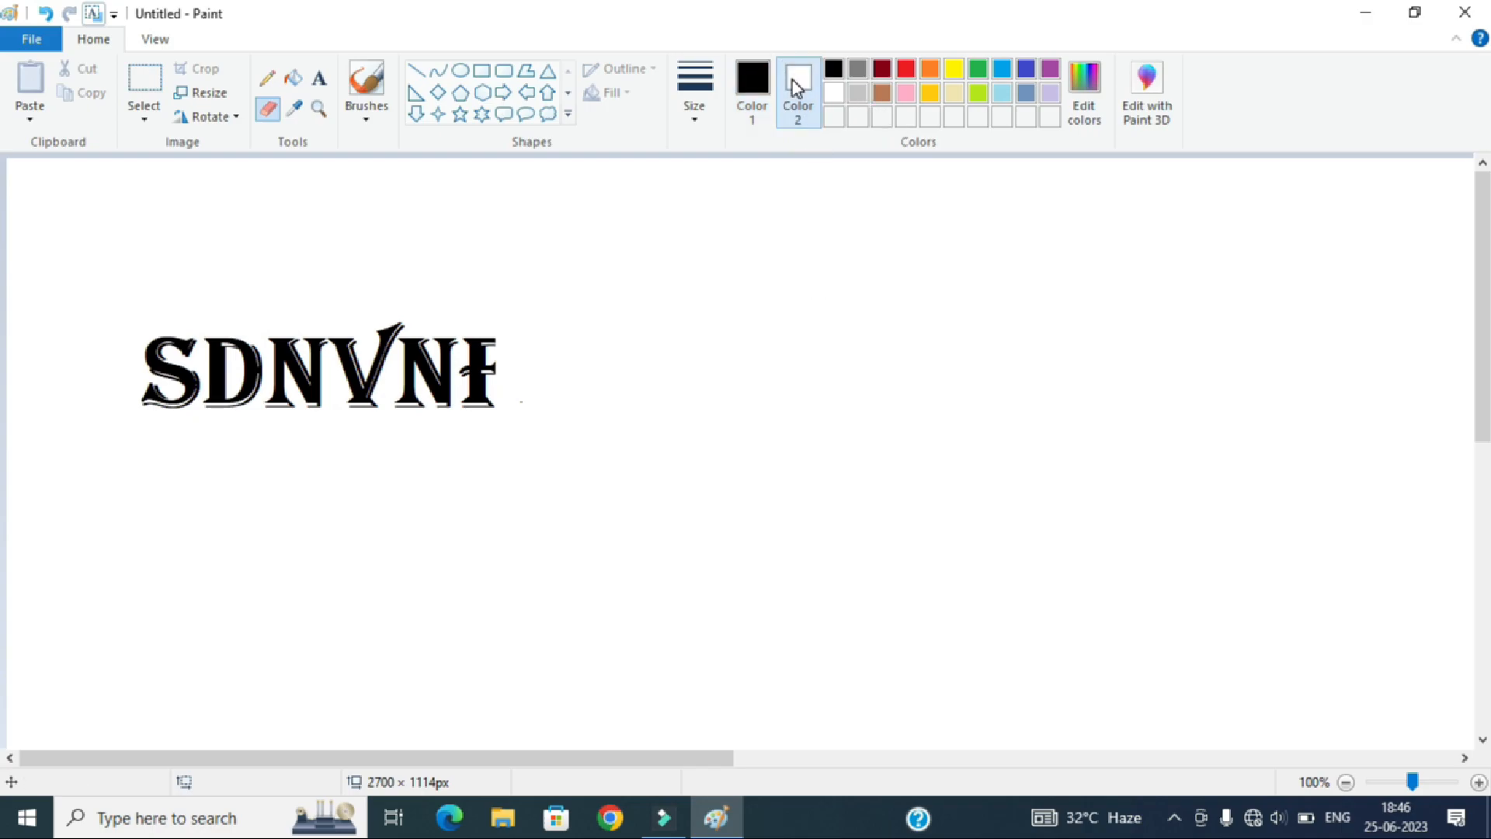
{"action": "left_click", "coordinate": [1005, 73]}
{"action": "mouse_move", "coordinate": [499, 303]}
{"action": "left_mouse_down"}
{"action": "mouse_move", "coordinate": [512, 430]}
{"action": "mouse_move", "coordinate": [491, 320]}
{"action": "mouse_move", "coordinate": [497, 435]}
{"action": "mouse_move", "coordinate": [481, 316]}
{"action": "mouse_move", "coordinate": [474, 422]}
{"action": "mouse_move", "coordinate": [463, 321]}
{"action": "mouse_move", "coordinate": [463, 434]}
{"action": "left_mouse_up"}
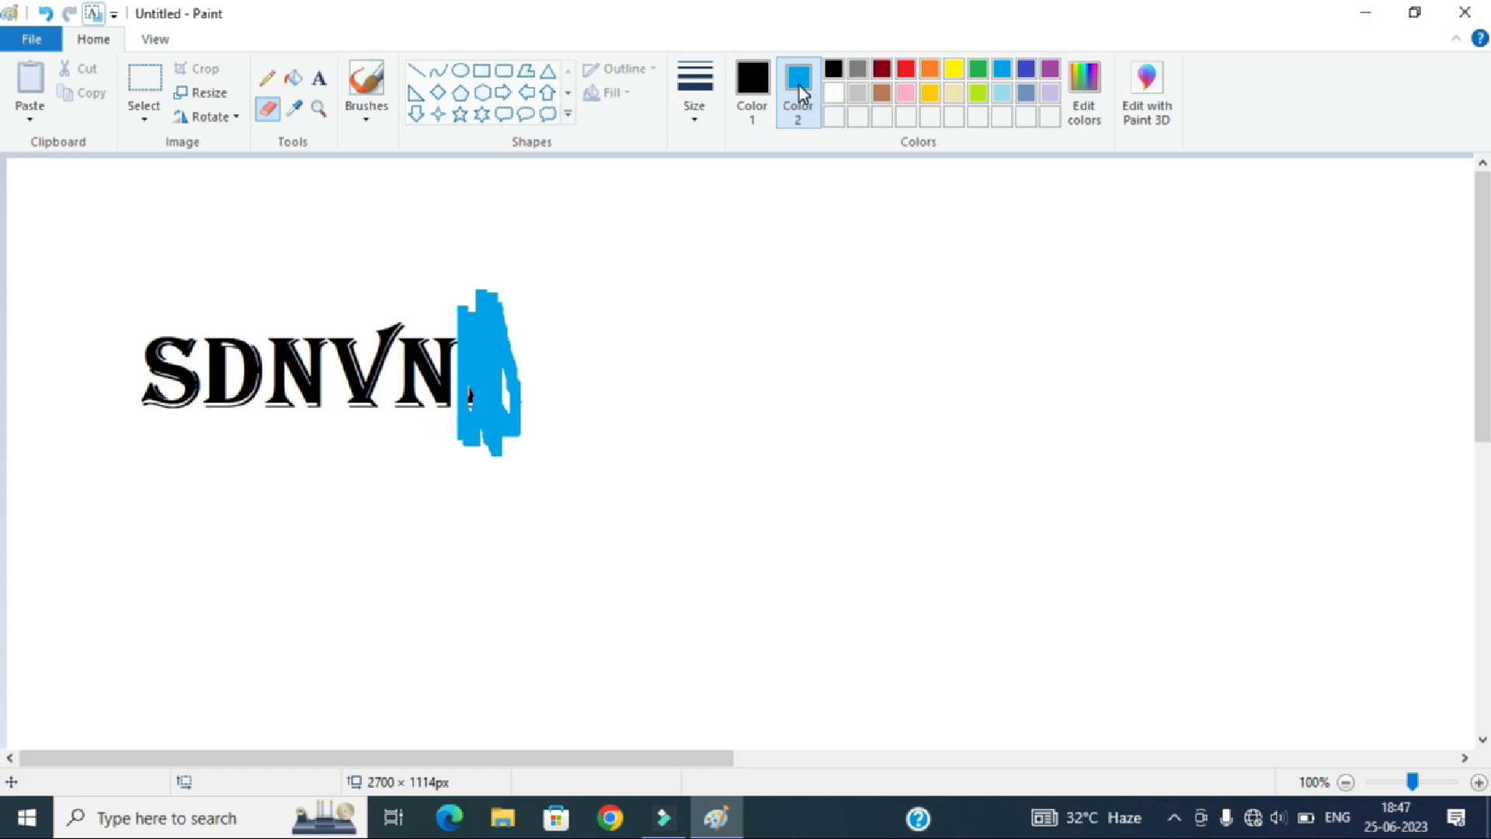
{"action": "key", "text": "ctrl+z"}
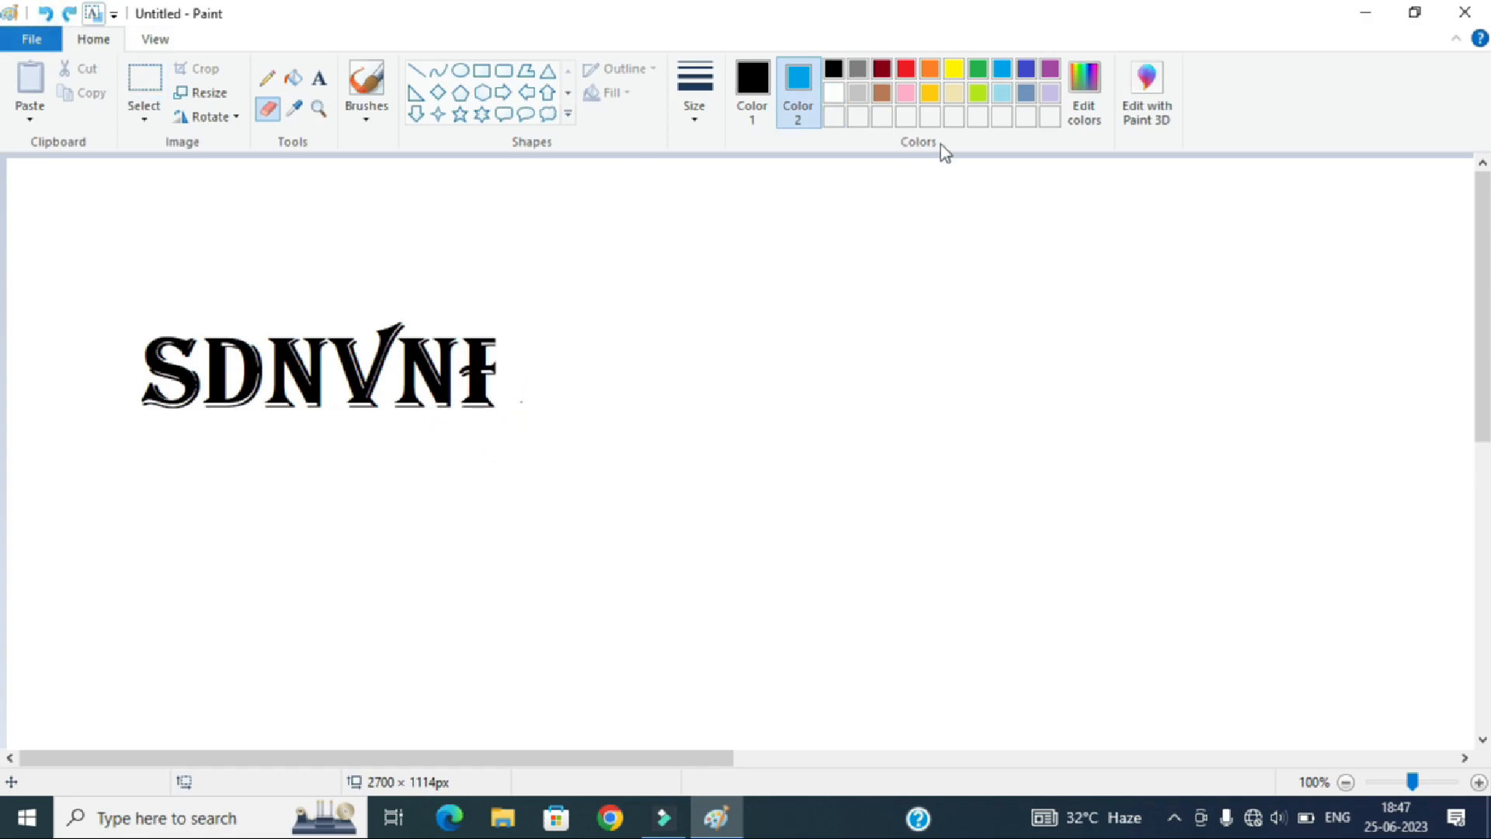
{"action": "left_click", "coordinate": [835, 99]}
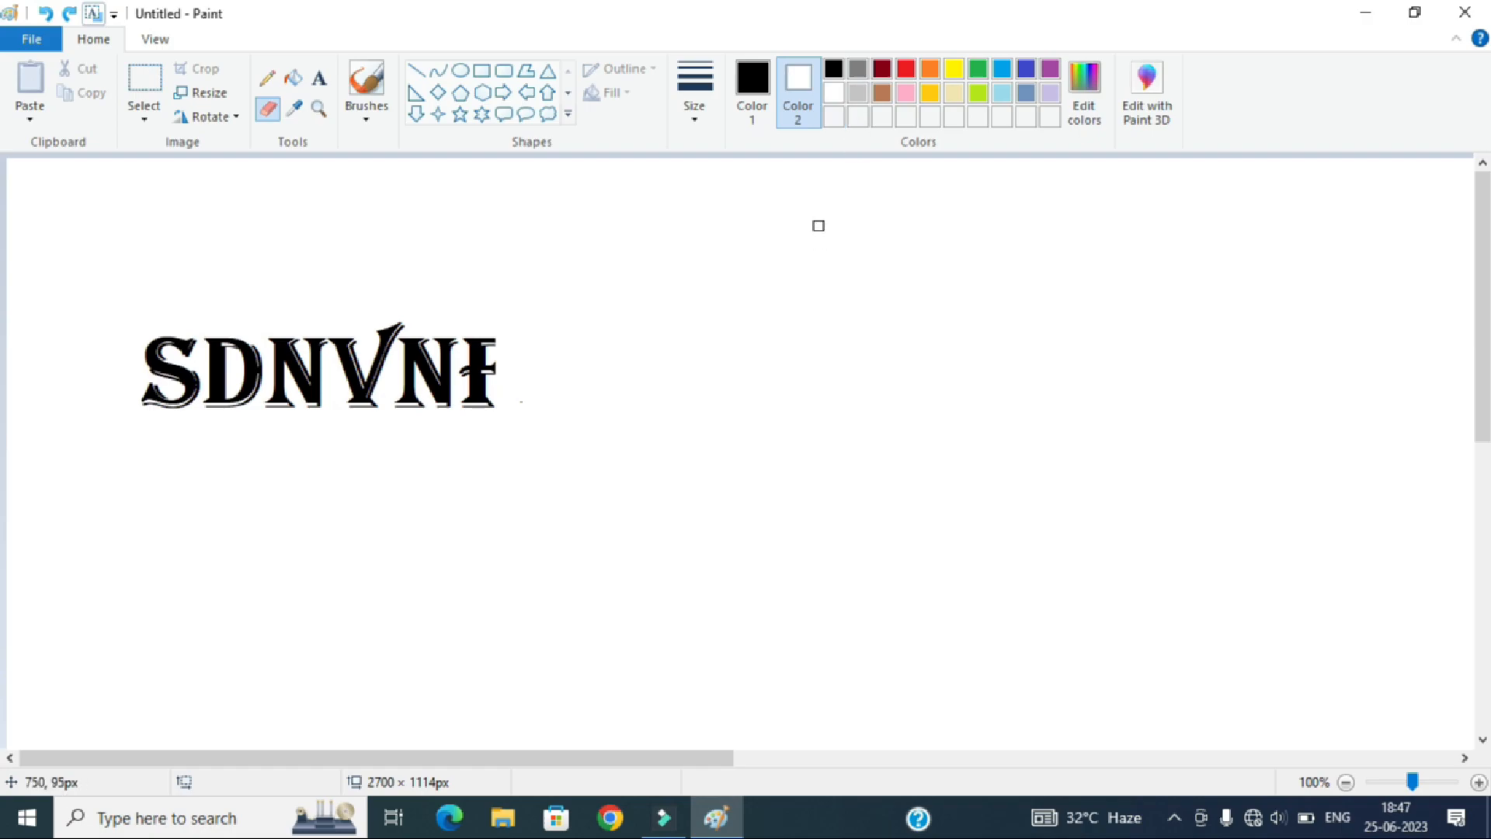
Erase the rest of the "F", and rub out the second "N" and most of the "V" with the thickest eraser size
{"action": "mouse_move", "coordinate": [482, 320]}
{"action": "left_mouse_down"}
{"action": "mouse_move", "coordinate": [490, 426]}
{"action": "mouse_move", "coordinate": [480, 407]}
{"action": "mouse_move", "coordinate": [515, 275]}
{"action": "mouse_move", "coordinate": [496, 299]}
{"action": "mouse_move", "coordinate": [495, 431]}
{"action": "mouse_move", "coordinate": [488, 397]}
{"action": "mouse_move", "coordinate": [464, 437]}
{"action": "left_mouse_up"}
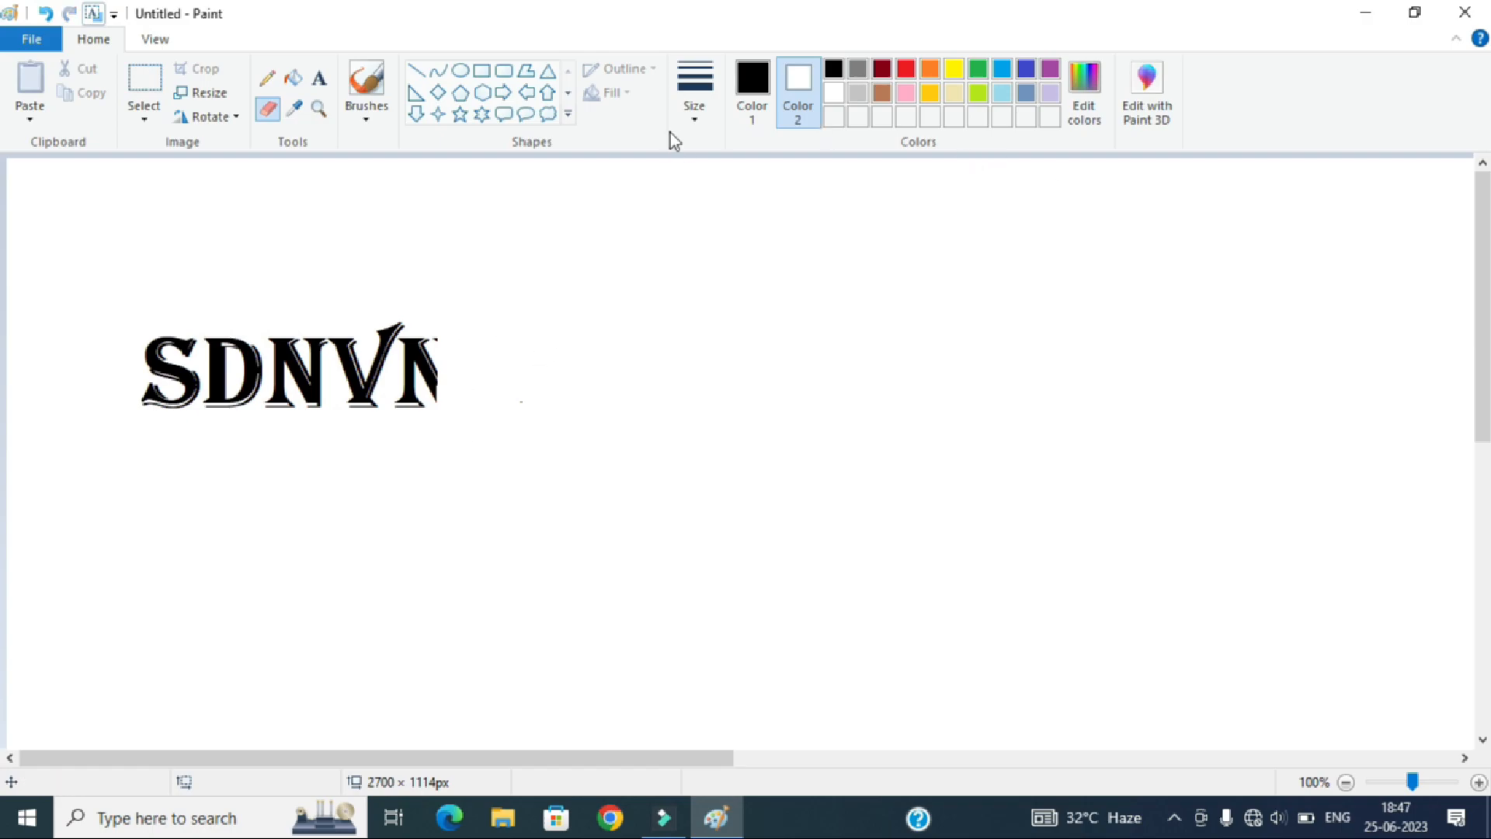
{"action": "left_click", "coordinate": [695, 116]}
{"action": "left_click", "coordinate": [781, 290]}
{"action": "mouse_move", "coordinate": [433, 352]}
{"action": "left_mouse_down"}
{"action": "mouse_move", "coordinate": [402, 395]}
{"action": "mouse_move", "coordinate": [479, 408]}
{"action": "mouse_move", "coordinate": [442, 385]}
{"action": "mouse_move", "coordinate": [433, 399]}
{"action": "mouse_move", "coordinate": [391, 291]}
{"action": "mouse_move", "coordinate": [390, 440]}
{"action": "mouse_move", "coordinate": [338, 384]}
{"action": "mouse_move", "coordinate": [370, 392]}
{"action": "left_mouse_up"}
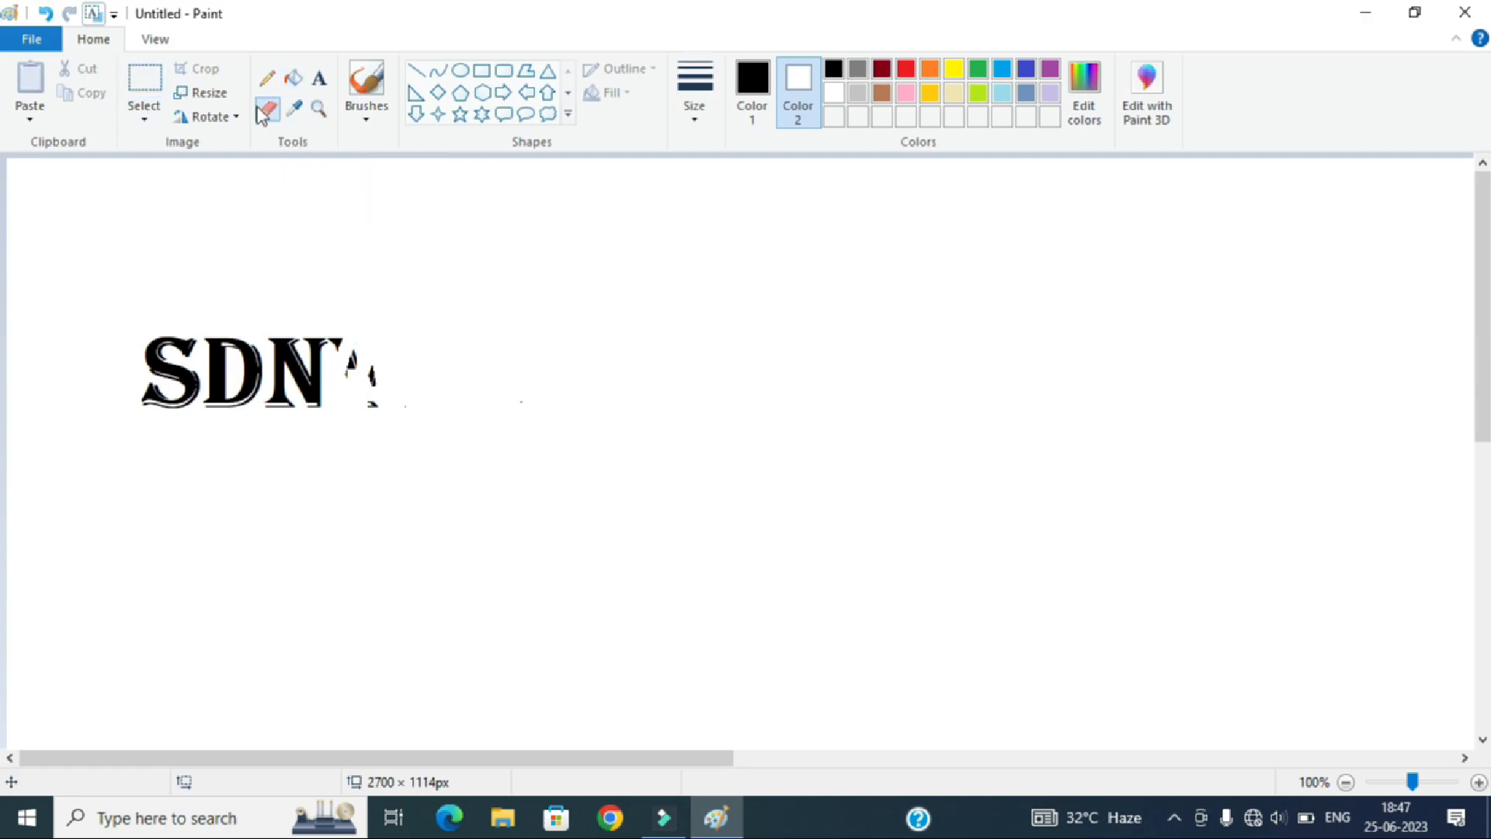
Use the Magnifier to zoom the canvas in to 200% and back out to 12.5%
{"action": "left_click", "coordinate": [296, 115]}
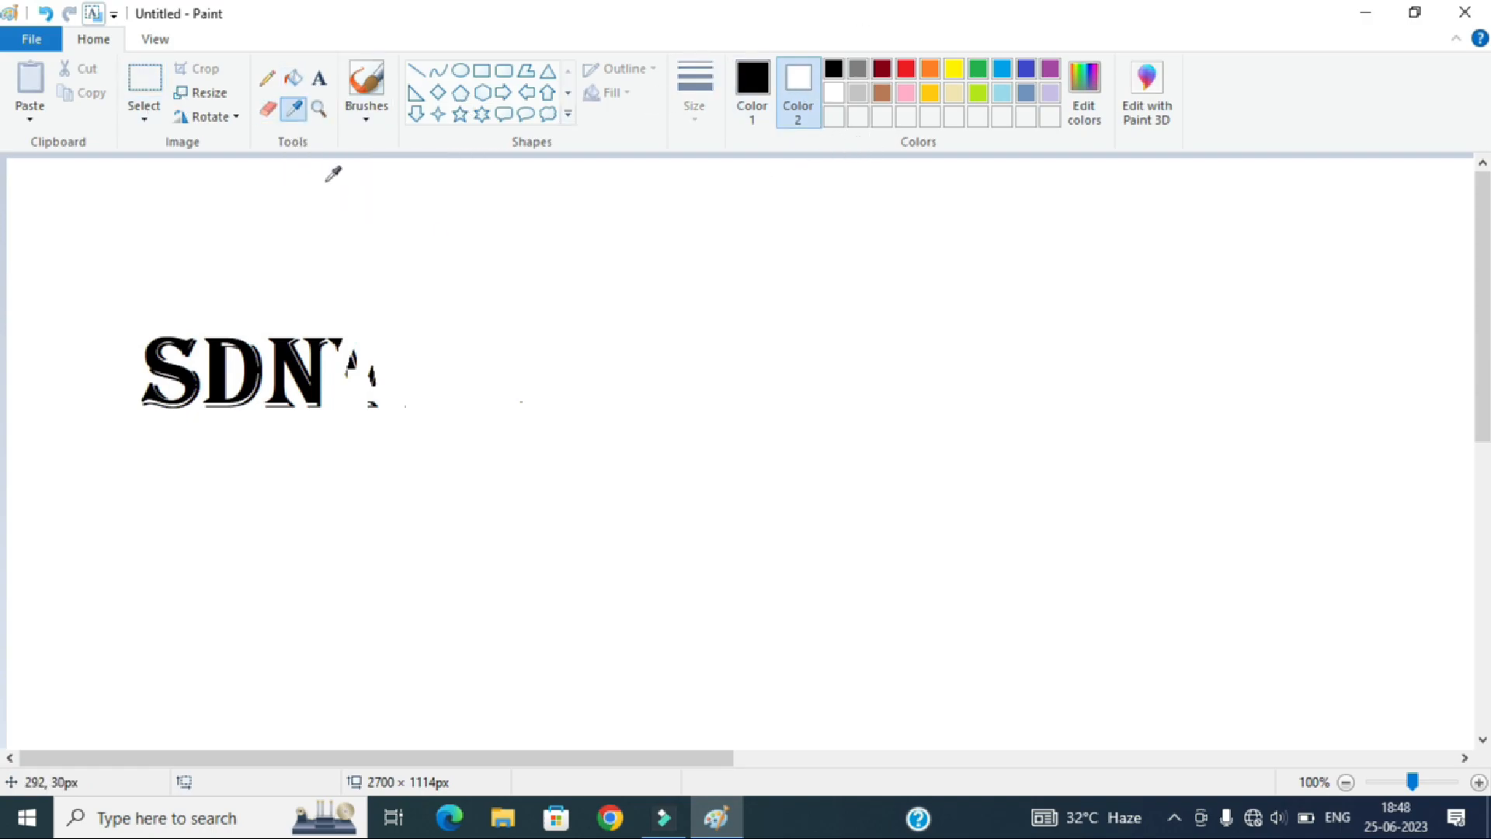
{"action": "left_click", "coordinate": [320, 115]}
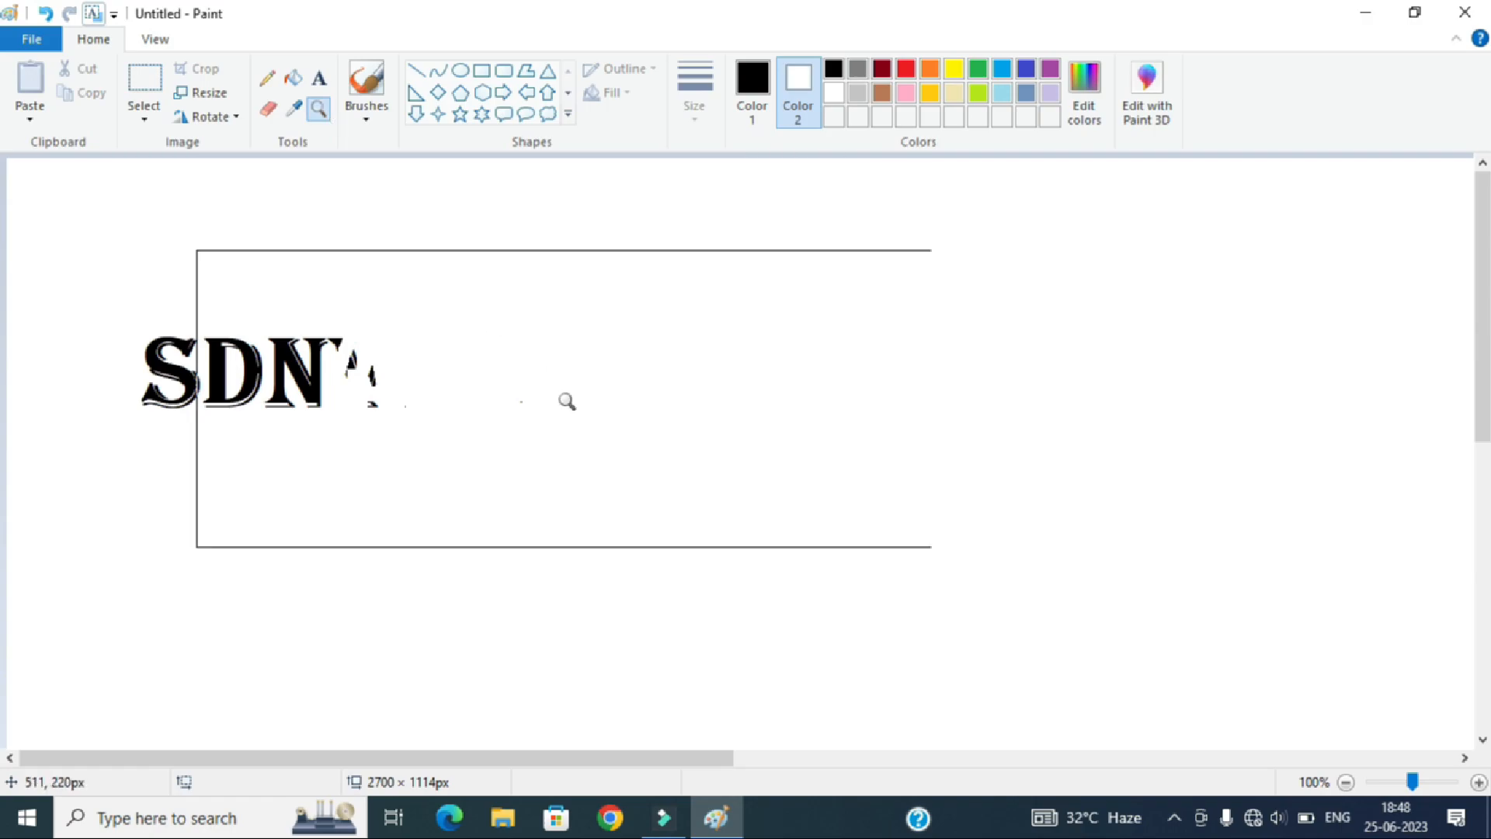
{"action": "left_click", "coordinate": [563, 405]}
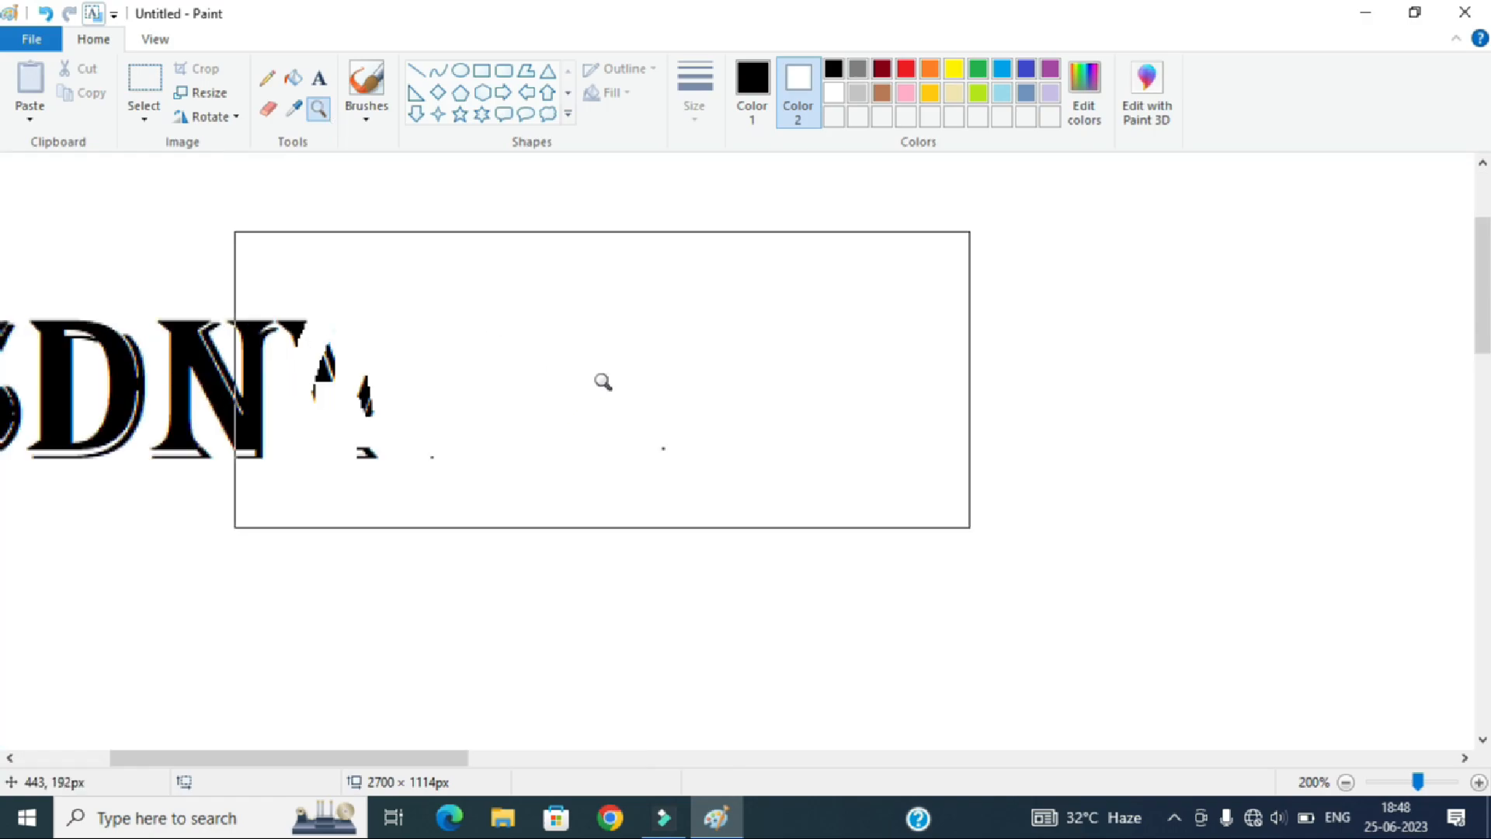
{"action": "scroll", "coordinate": [603, 382], "scroll_direction": "up", "scroll_amount": 2}
{"action": "scroll", "coordinate": [604, 377], "scroll_direction": "down", "scroll_amount": 3}
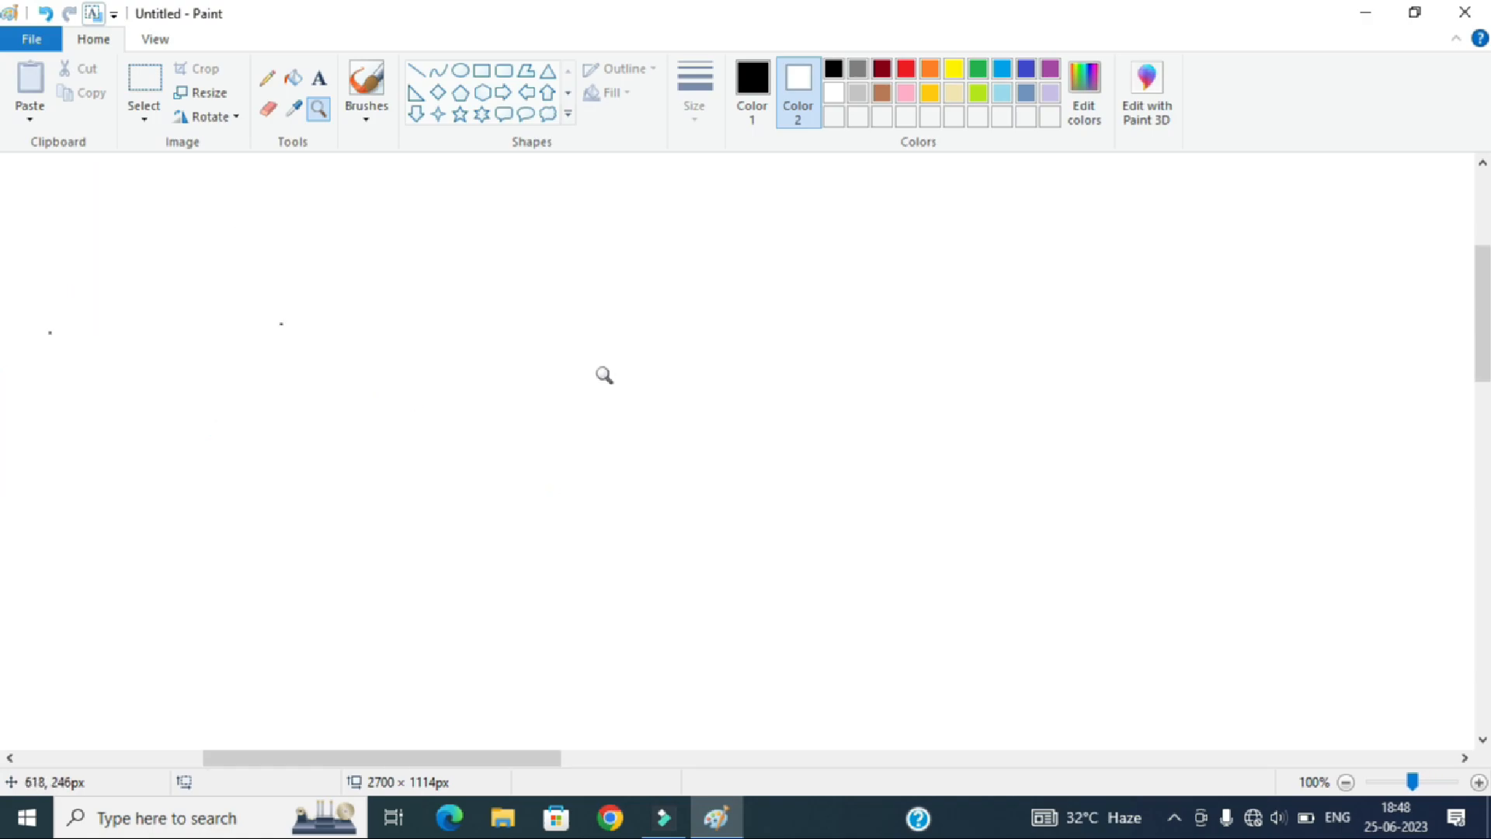
{"action": "scroll", "coordinate": [604, 375], "scroll_direction": "down", "scroll_amount": 3}
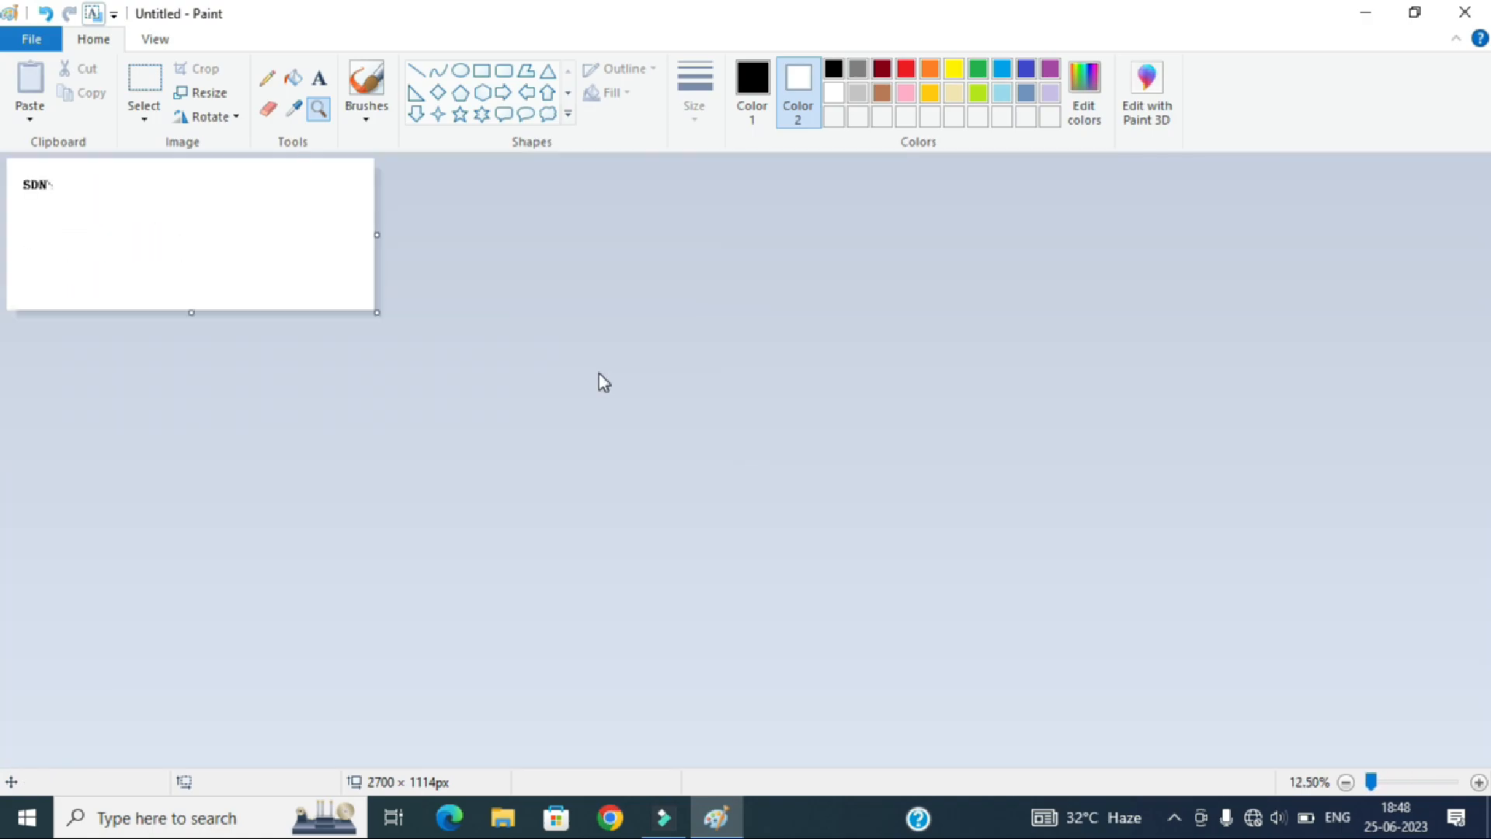
Magnify the canvas back to 100% and reduce the zoom to 50%
{"action": "left_click", "coordinate": [571, 324]}
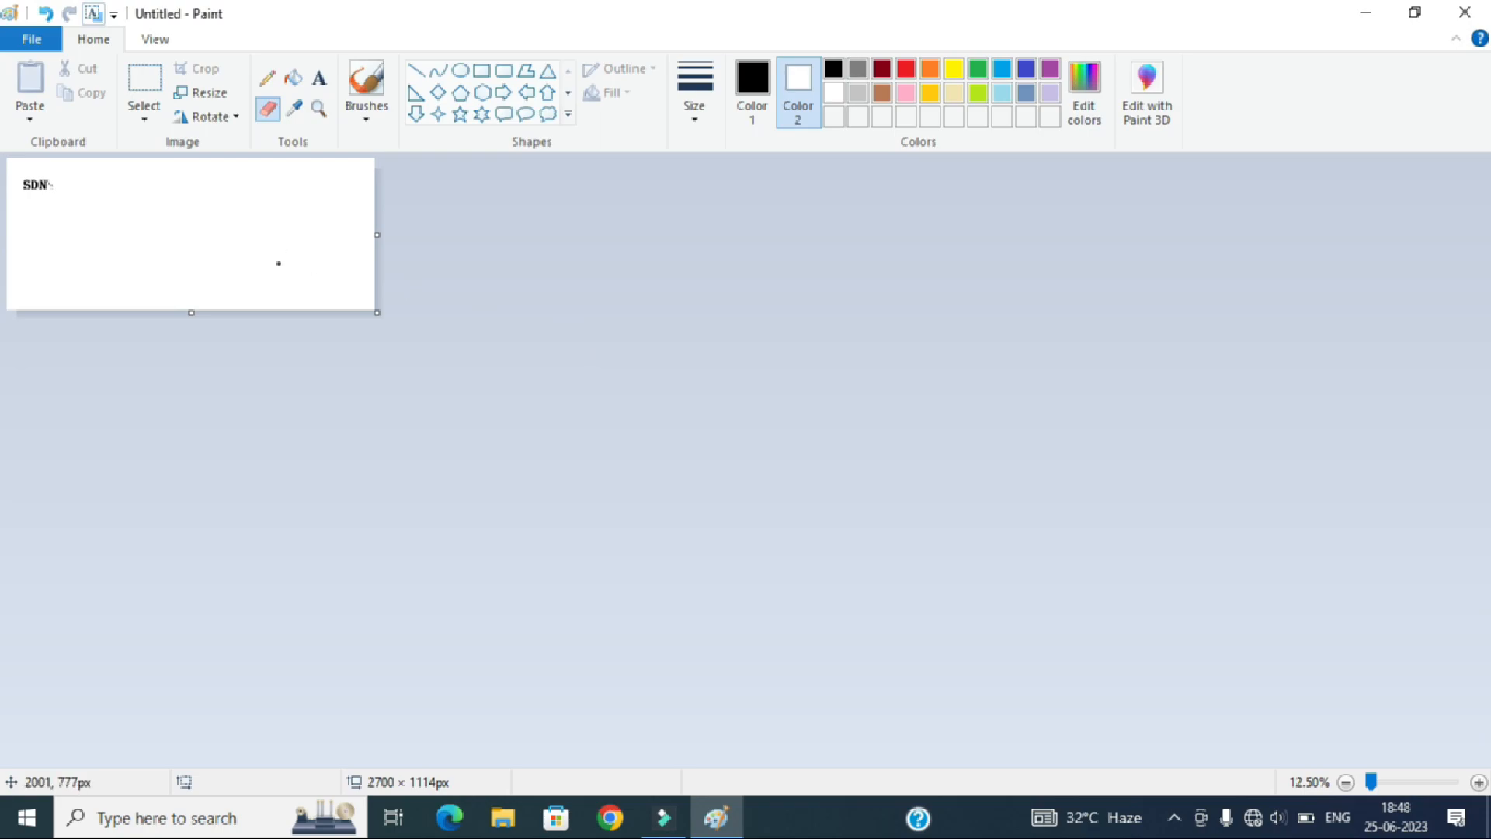
{"action": "left_click", "coordinate": [325, 107]}
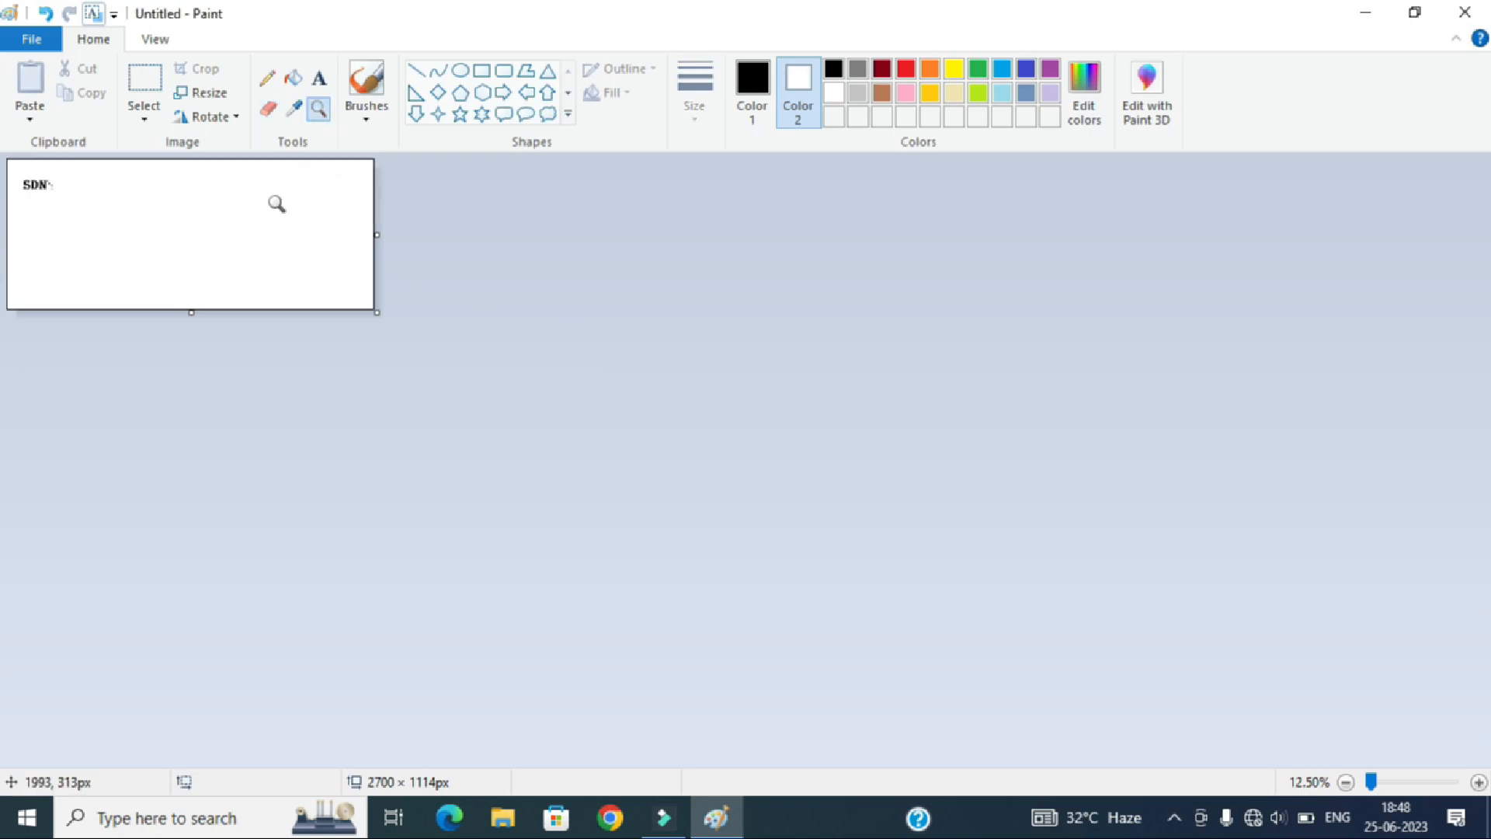
{"action": "left_click", "coordinate": [172, 231]}
{"action": "left_click", "coordinate": [178, 241]}
{"action": "left_click", "coordinate": [180, 246]}
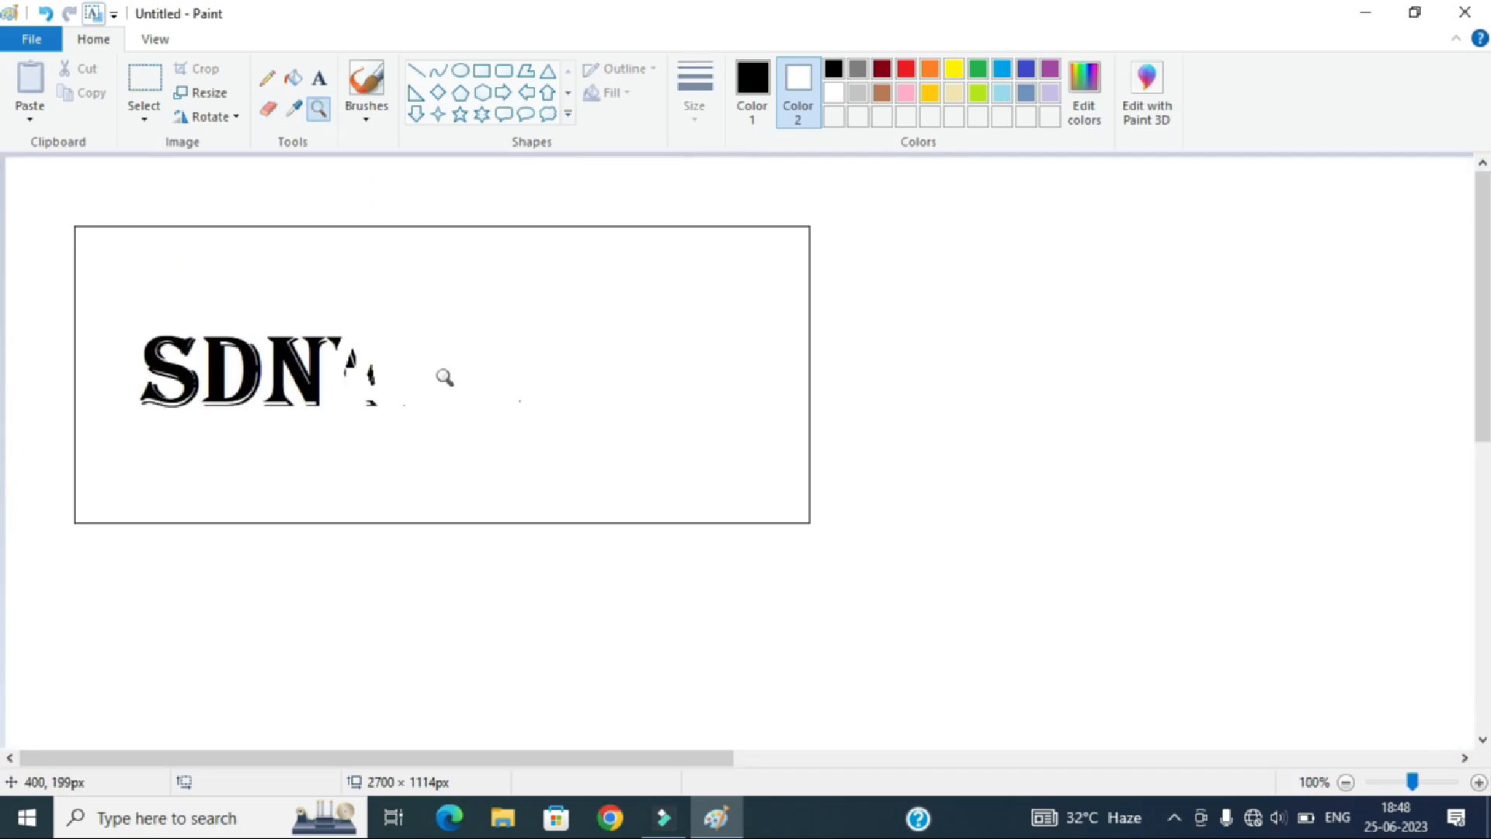
{"action": "scroll", "coordinate": [442, 375], "scroll_direction": "down", "scroll_amount": 1}
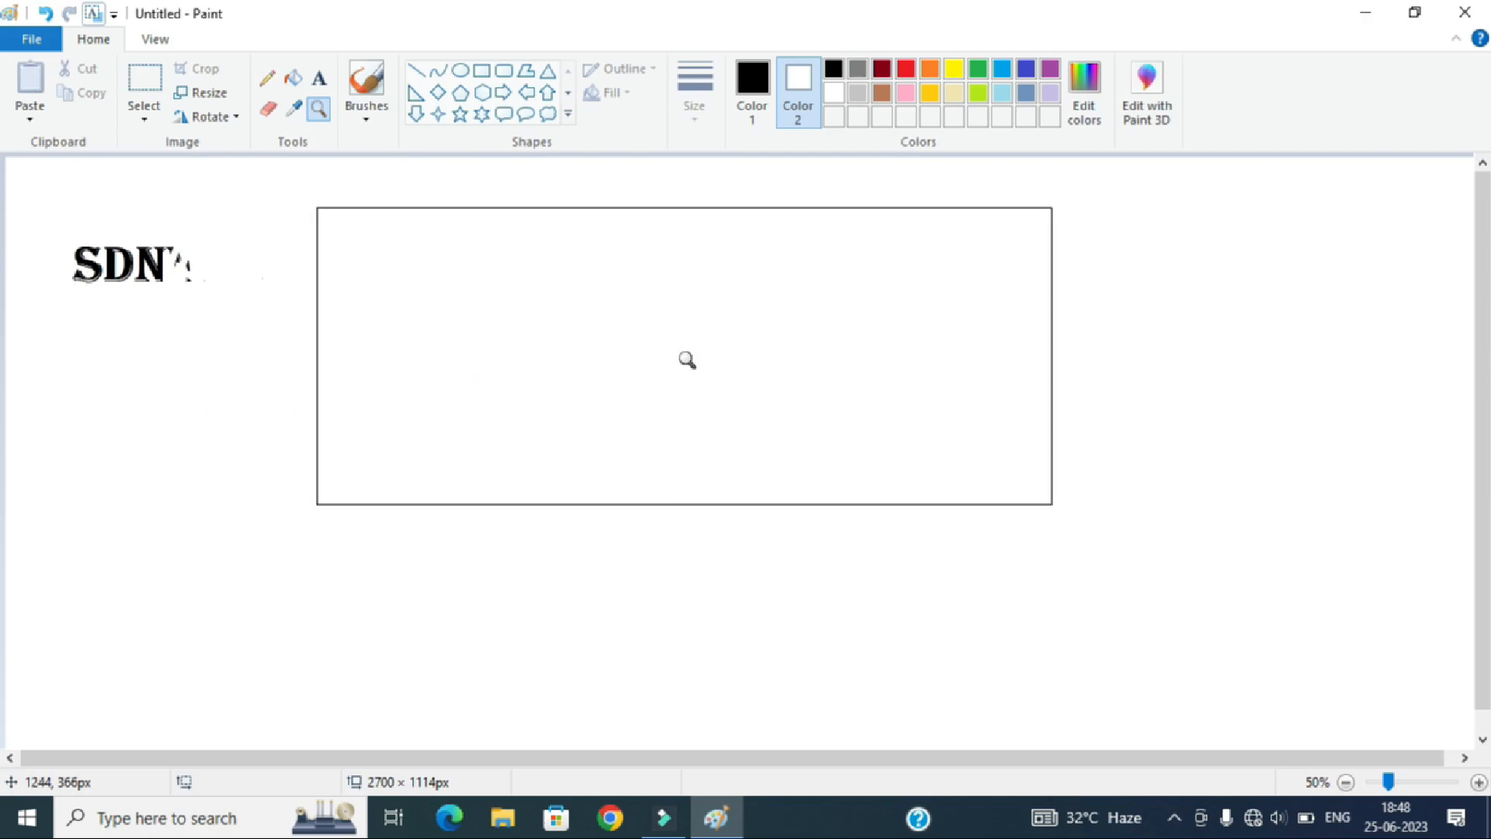
Draw two parallel black diagonal strokes beside the text with the basic Brush, one thin and one at the thickest size
{"action": "left_click", "coordinate": [367, 118]}
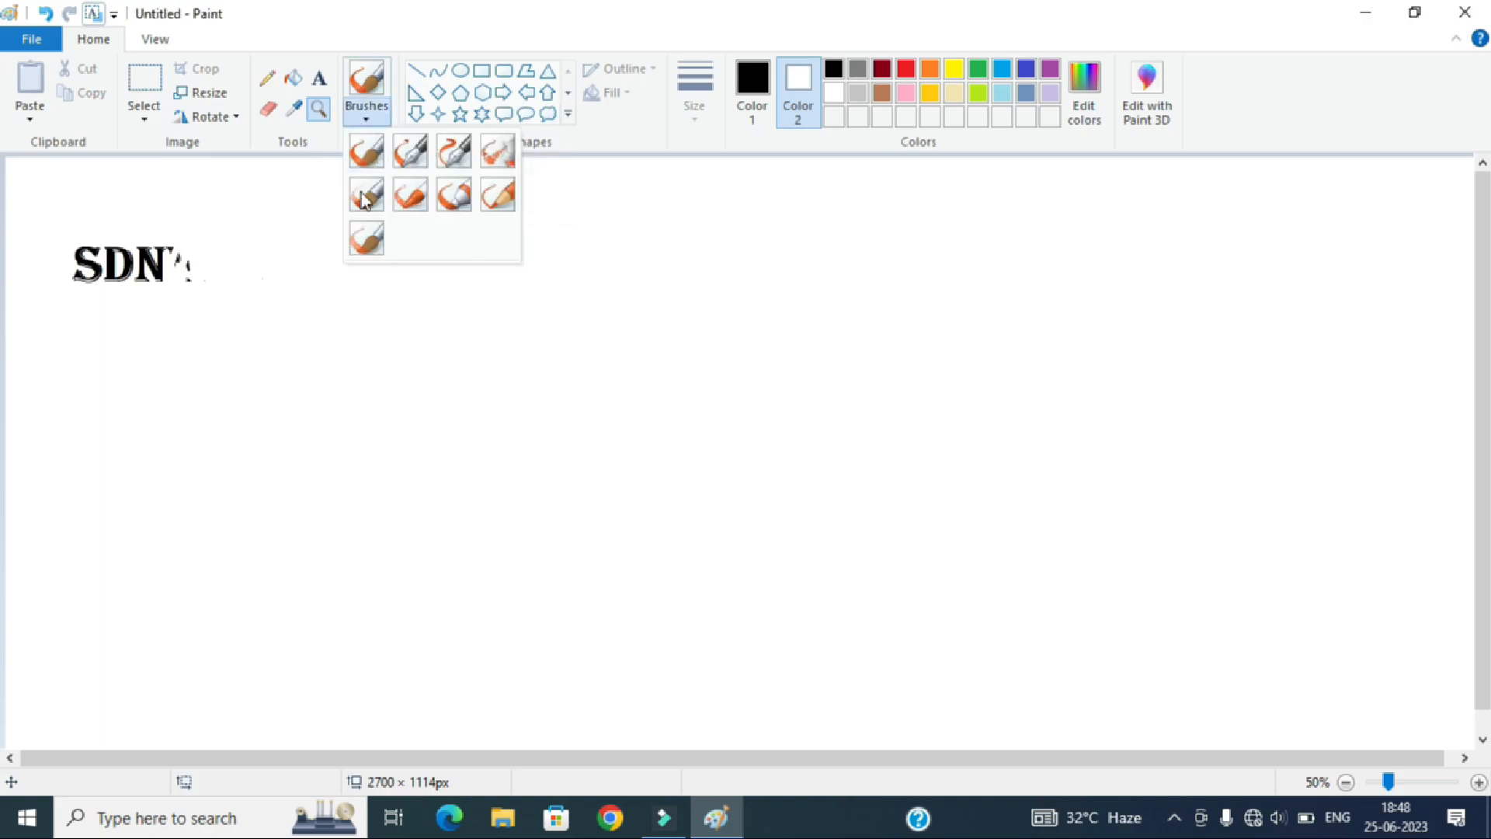
{"action": "left_click", "coordinate": [366, 151]}
{"action": "left_click_drag", "start_coordinate": [392, 238], "coordinate": [528, 366]}
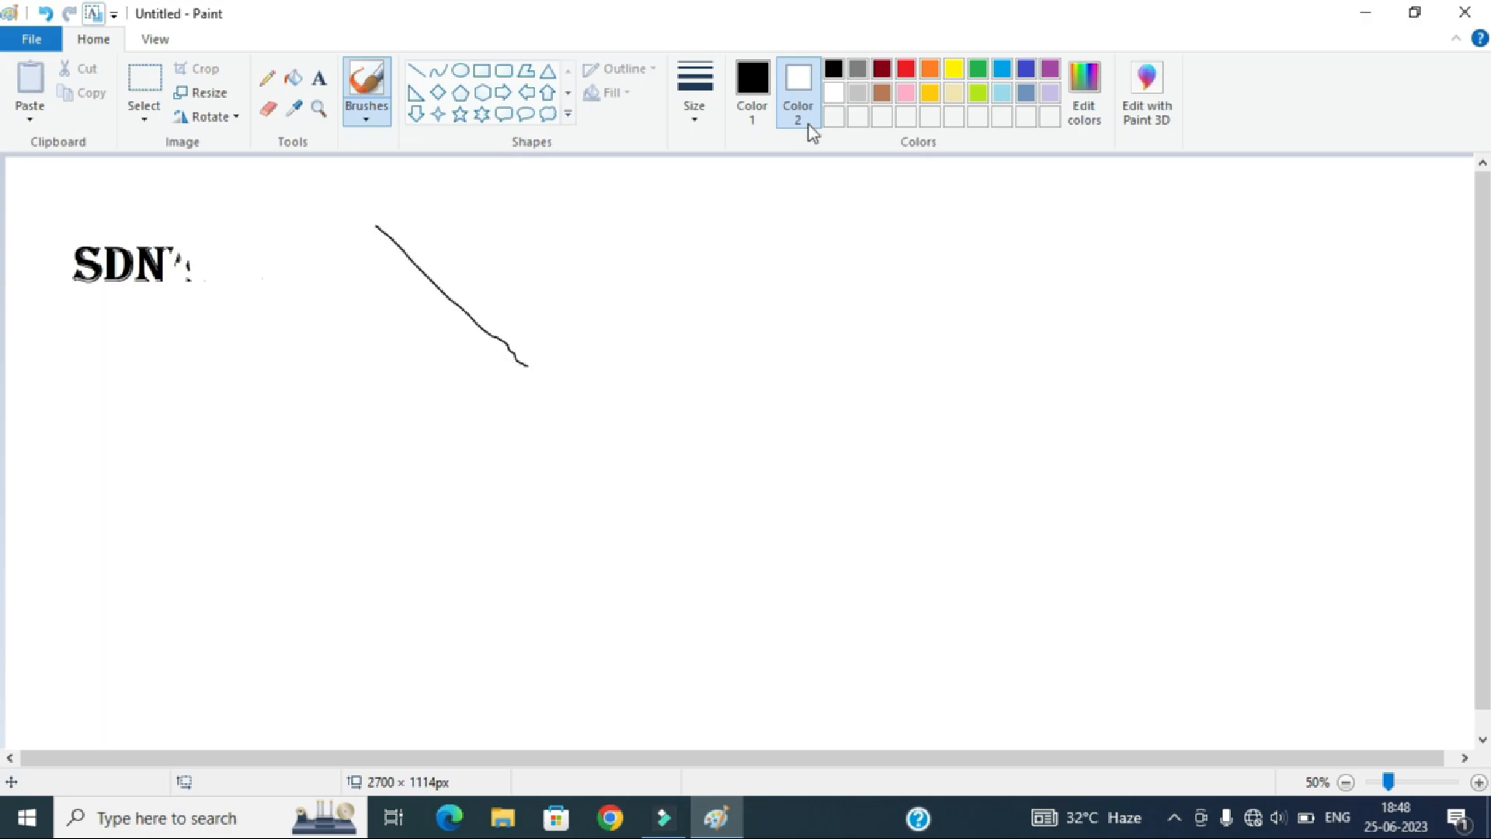
{"action": "left_click", "coordinate": [697, 120]}
{"action": "left_click", "coordinate": [730, 284]}
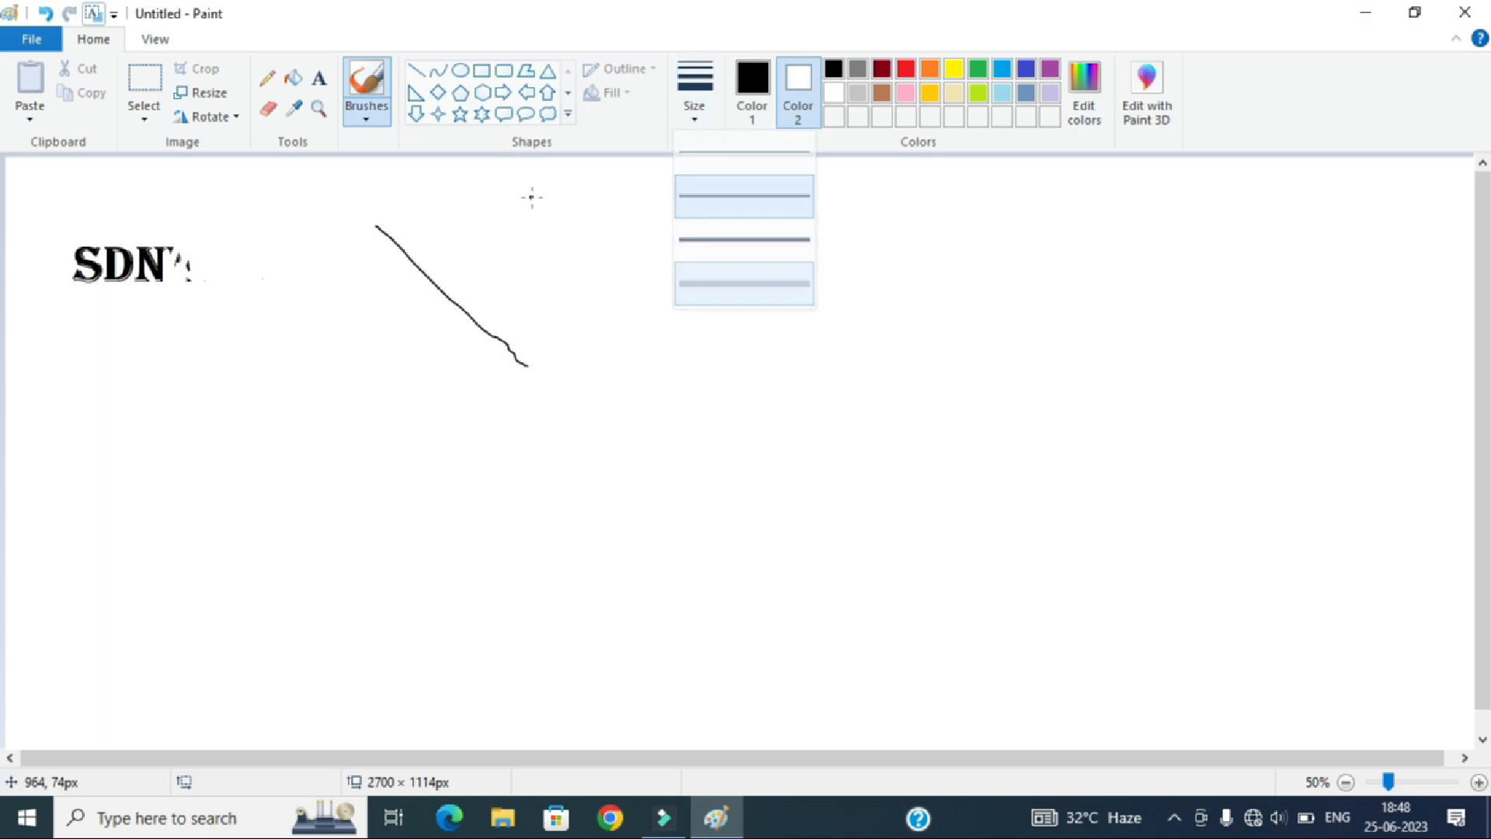
{"action": "left_click_drag", "start_coordinate": [431, 243], "coordinate": [573, 389]}
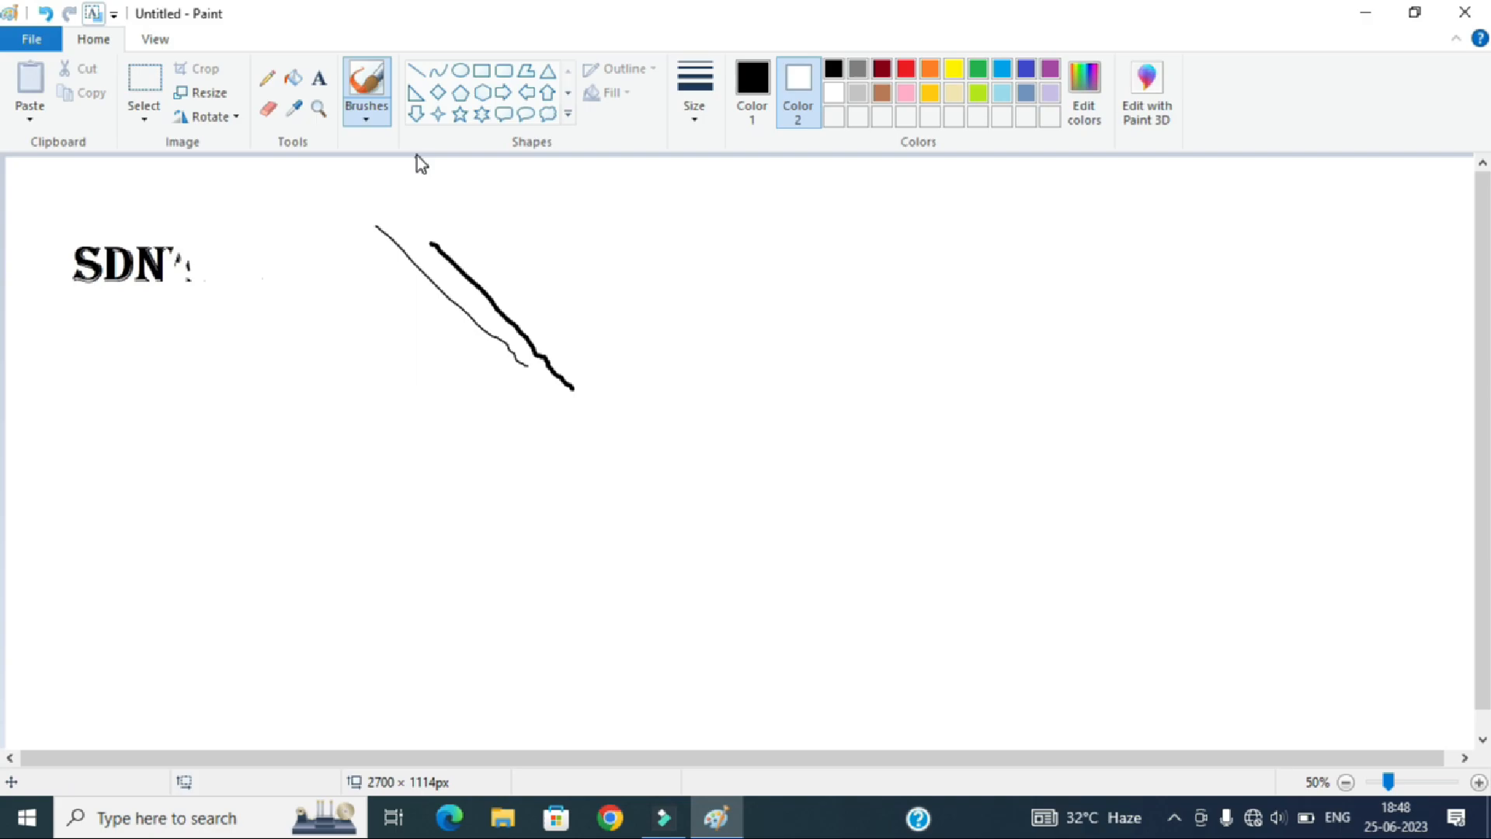
Draw looping black freehand strokes beside the two diagonal lines, one with Calligraphy brush 1 and one with Calligraphy brush 2
{"action": "left_click", "coordinate": [365, 118]}
{"action": "left_click", "coordinate": [410, 150]}
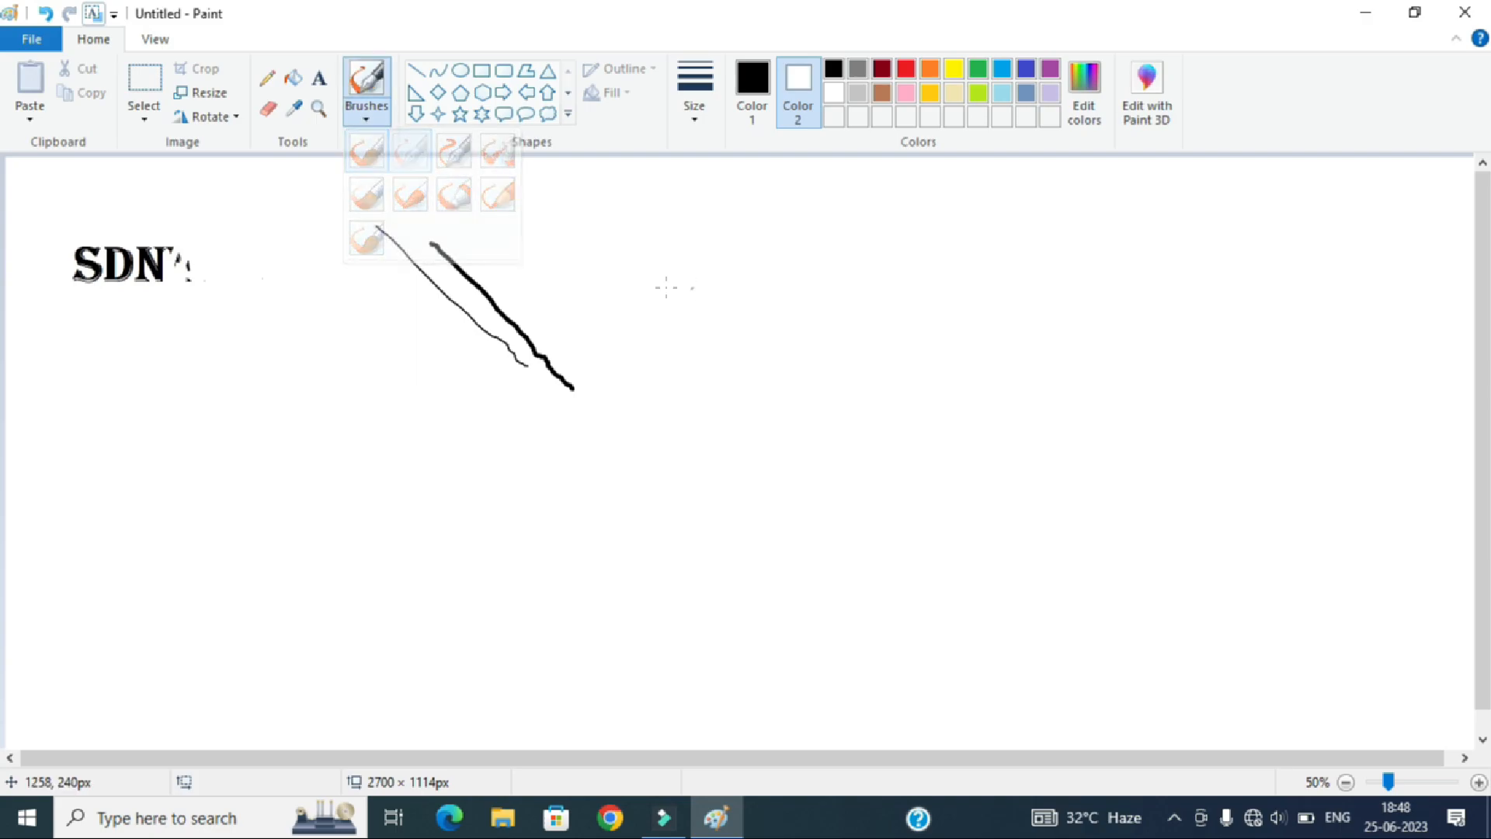
{"action": "mouse_move", "coordinate": [629, 199]}
{"action": "left_mouse_down"}
{"action": "mouse_move", "coordinate": [627, 230]}
{"action": "mouse_move", "coordinate": [799, 393]}
{"action": "mouse_move", "coordinate": [948, 257]}
{"action": "mouse_move", "coordinate": [1268, 363]}
{"action": "left_mouse_up"}
{"action": "left_click", "coordinate": [357, 123]}
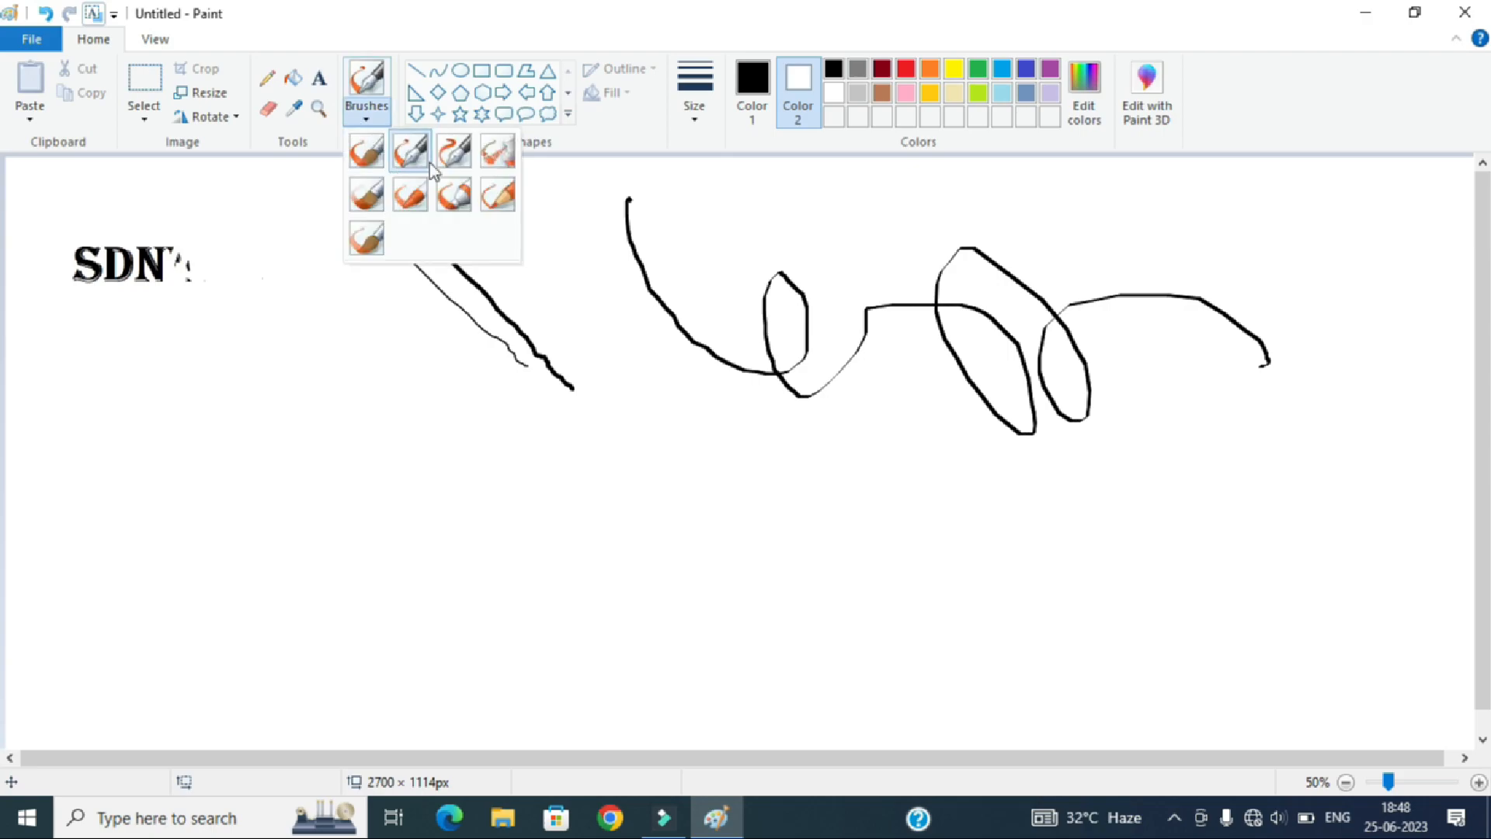
{"action": "left_click", "coordinate": [472, 152]}
{"action": "mouse_move", "coordinate": [676, 349]}
{"action": "left_mouse_down"}
{"action": "mouse_move", "coordinate": [777, 542]}
{"action": "mouse_move", "coordinate": [865, 584]}
{"action": "mouse_move", "coordinate": [857, 487]}
{"action": "left_mouse_up"}
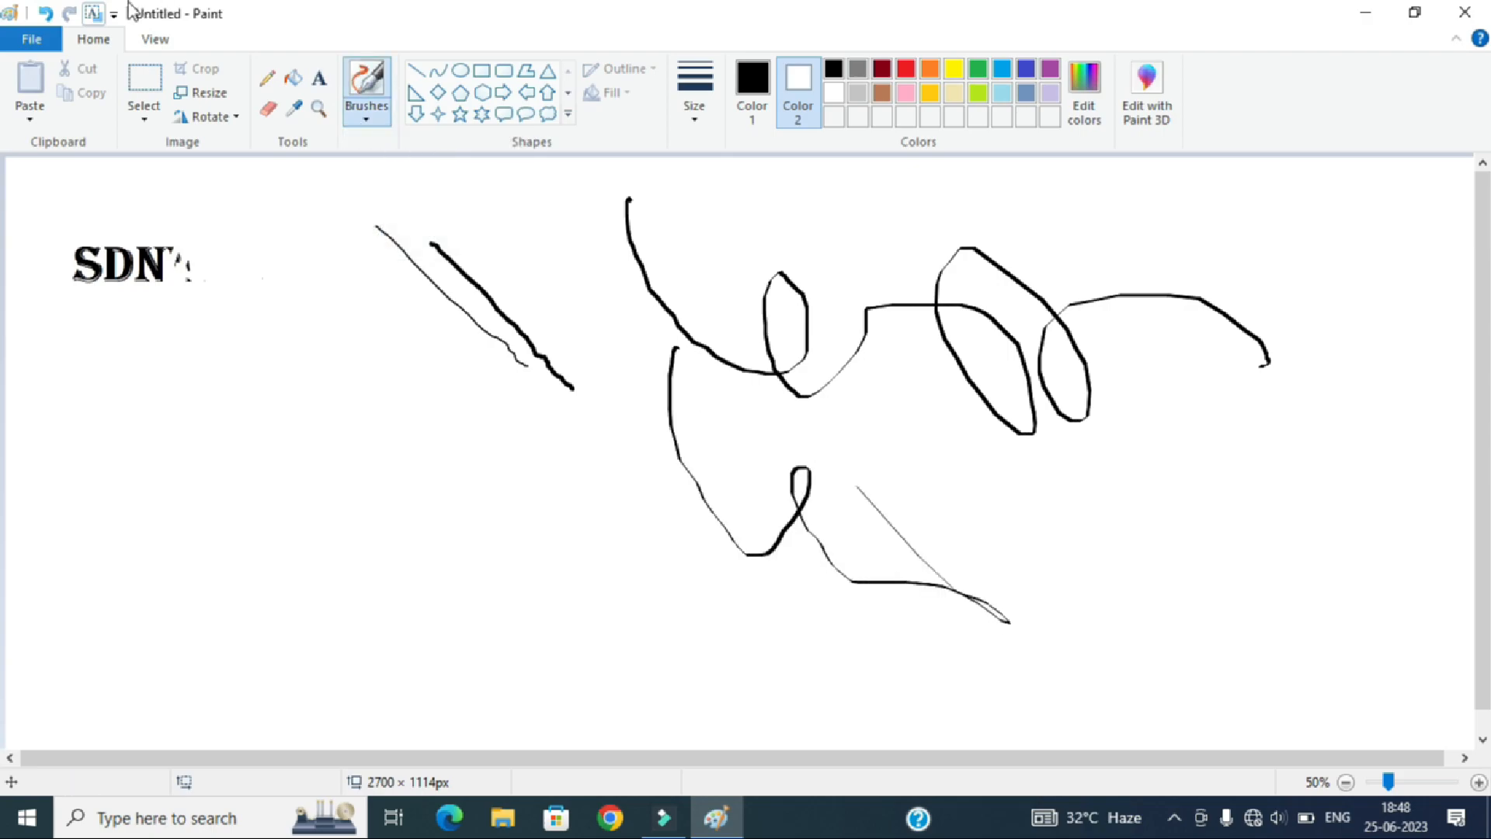
Spray a wavy Airbrush line below the diagonal strokes and paint two parallel diagonal strokes above it with the Watercolor brush
{"action": "left_click", "coordinate": [359, 118]}
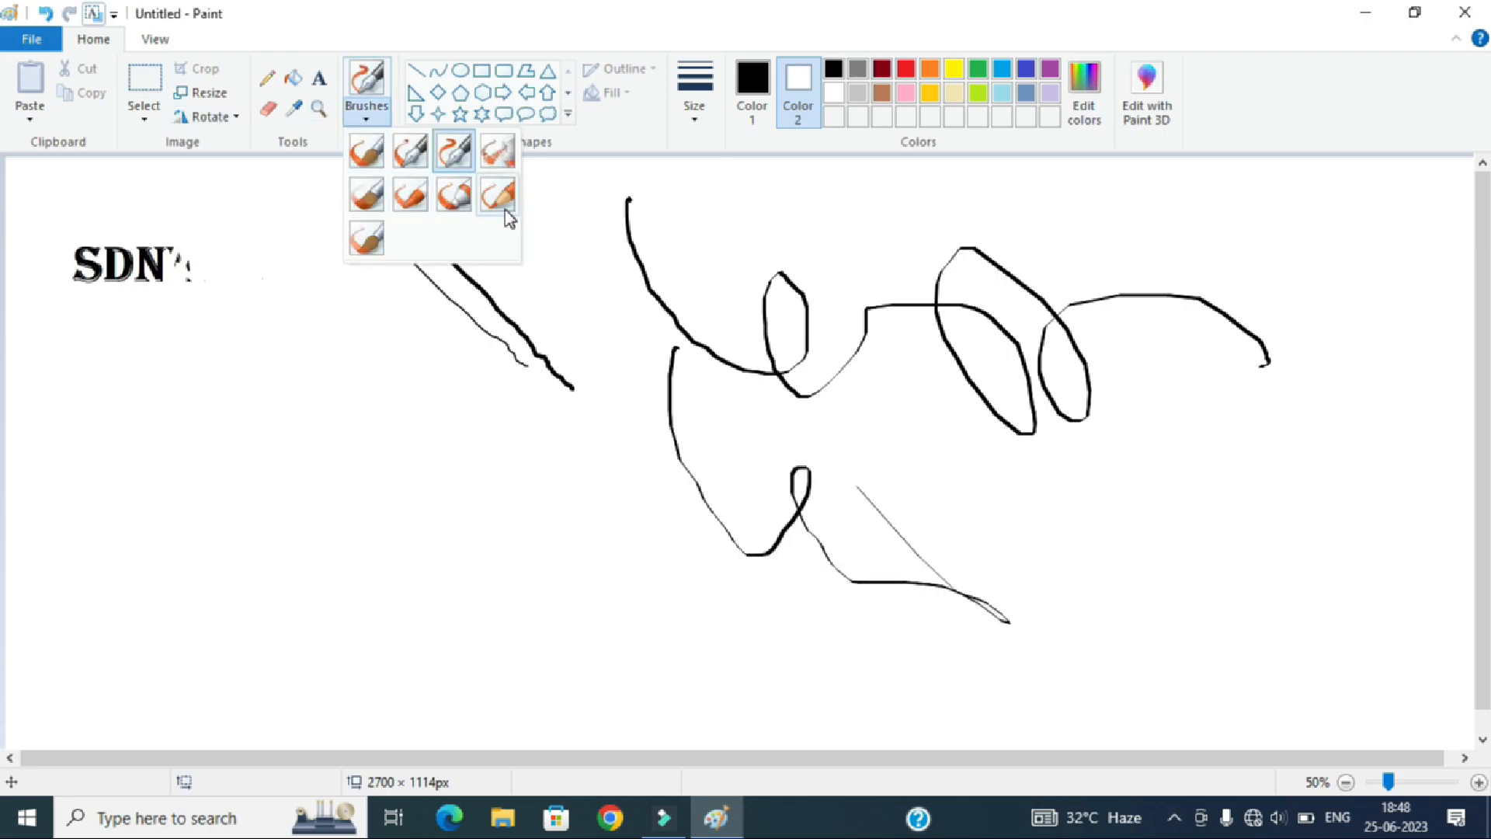
{"action": "left_click", "coordinate": [507, 167]}
{"action": "mouse_move", "coordinate": [281, 380]}
{"action": "left_mouse_down"}
{"action": "mouse_move", "coordinate": [478, 523]}
{"action": "mouse_move", "coordinate": [460, 495]}
{"action": "mouse_move", "coordinate": [543, 501]}
{"action": "mouse_move", "coordinate": [611, 546]}
{"action": "mouse_move", "coordinate": [710, 550]}
{"action": "left_mouse_up"}
{"action": "left_click", "coordinate": [366, 117]}
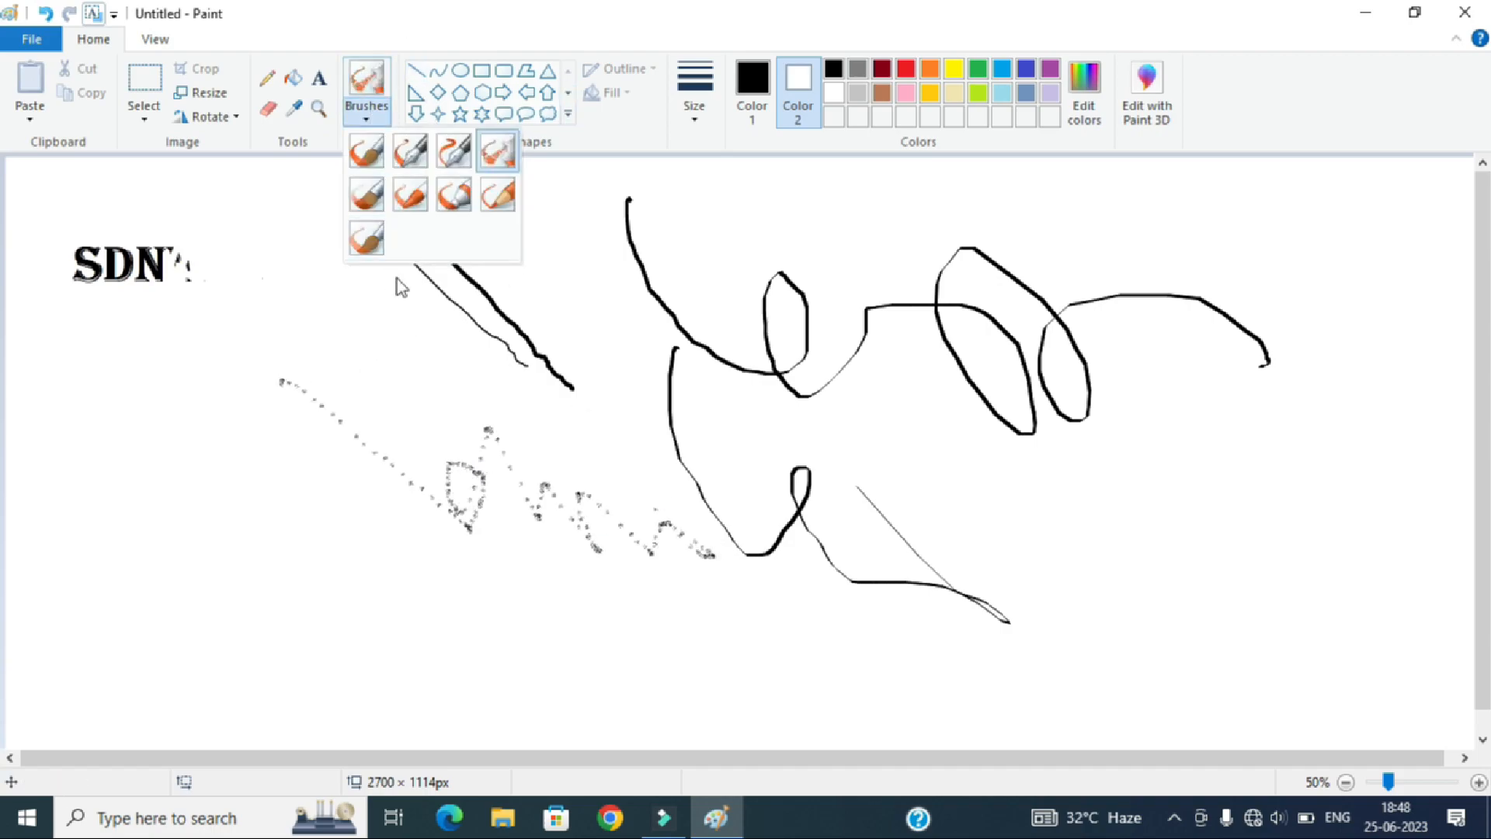
{"action": "left_click", "coordinate": [363, 247]}
{"action": "left_click_drag", "start_coordinate": [291, 303], "coordinate": [540, 517]}
{"action": "left_click_drag", "start_coordinate": [336, 265], "coordinate": [563, 470]}
Draw a thick diagonal Crayon stroke and a long zigzag Crayon stroke across the calligraphy loops
{"action": "left_click", "coordinate": [366, 116]}
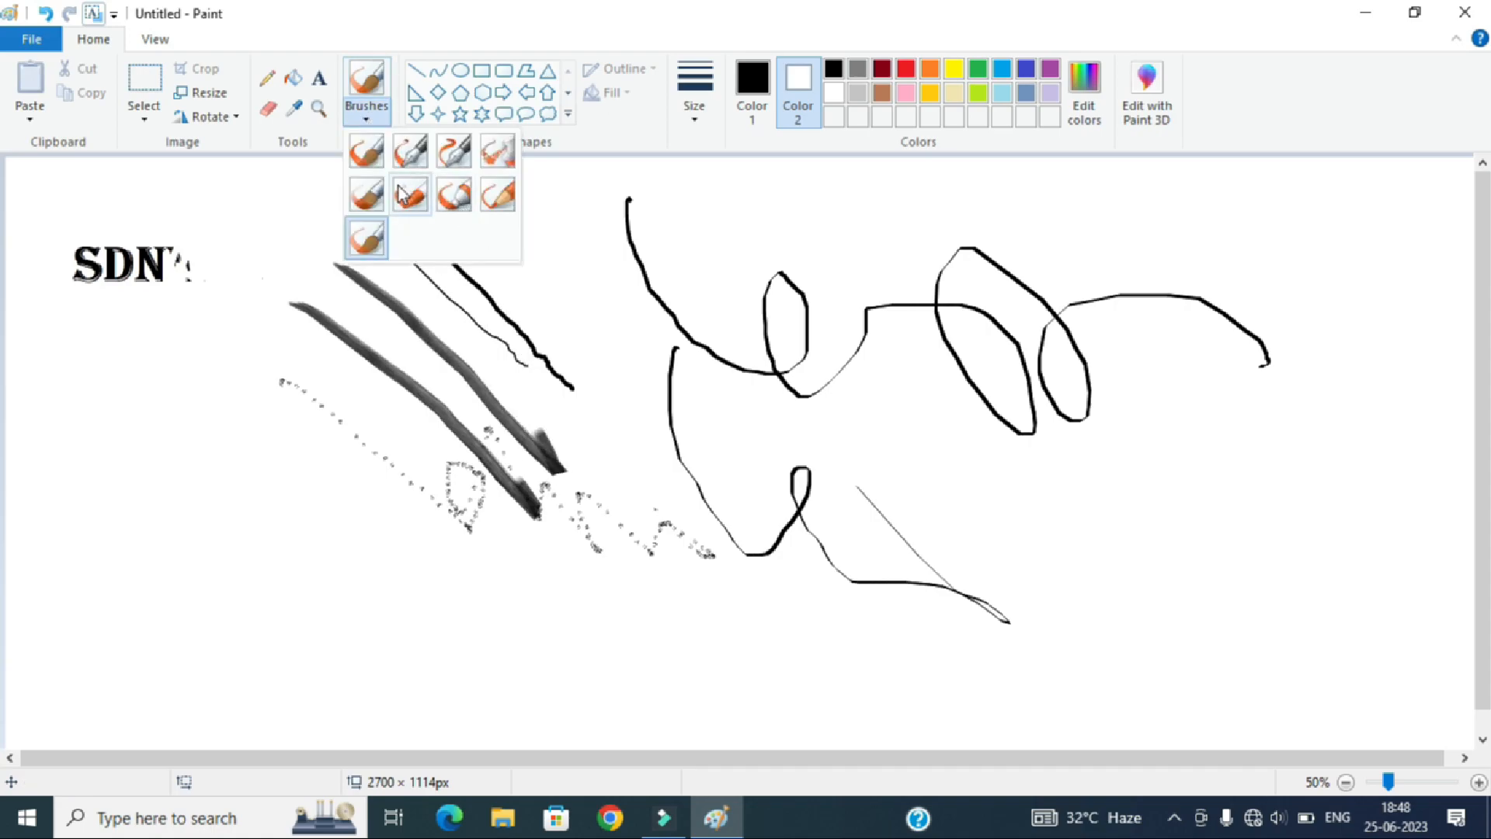
{"action": "left_click", "coordinate": [433, 200]}
{"action": "left_click_drag", "start_coordinate": [504, 216], "coordinate": [709, 441]}
{"action": "mouse_move", "coordinate": [627, 204]}
{"action": "left_mouse_down"}
{"action": "mouse_move", "coordinate": [825, 409]}
{"action": "mouse_move", "coordinate": [1022, 413]}
{"action": "mouse_move", "coordinate": [1126, 479]}
{"action": "left_mouse_up"}
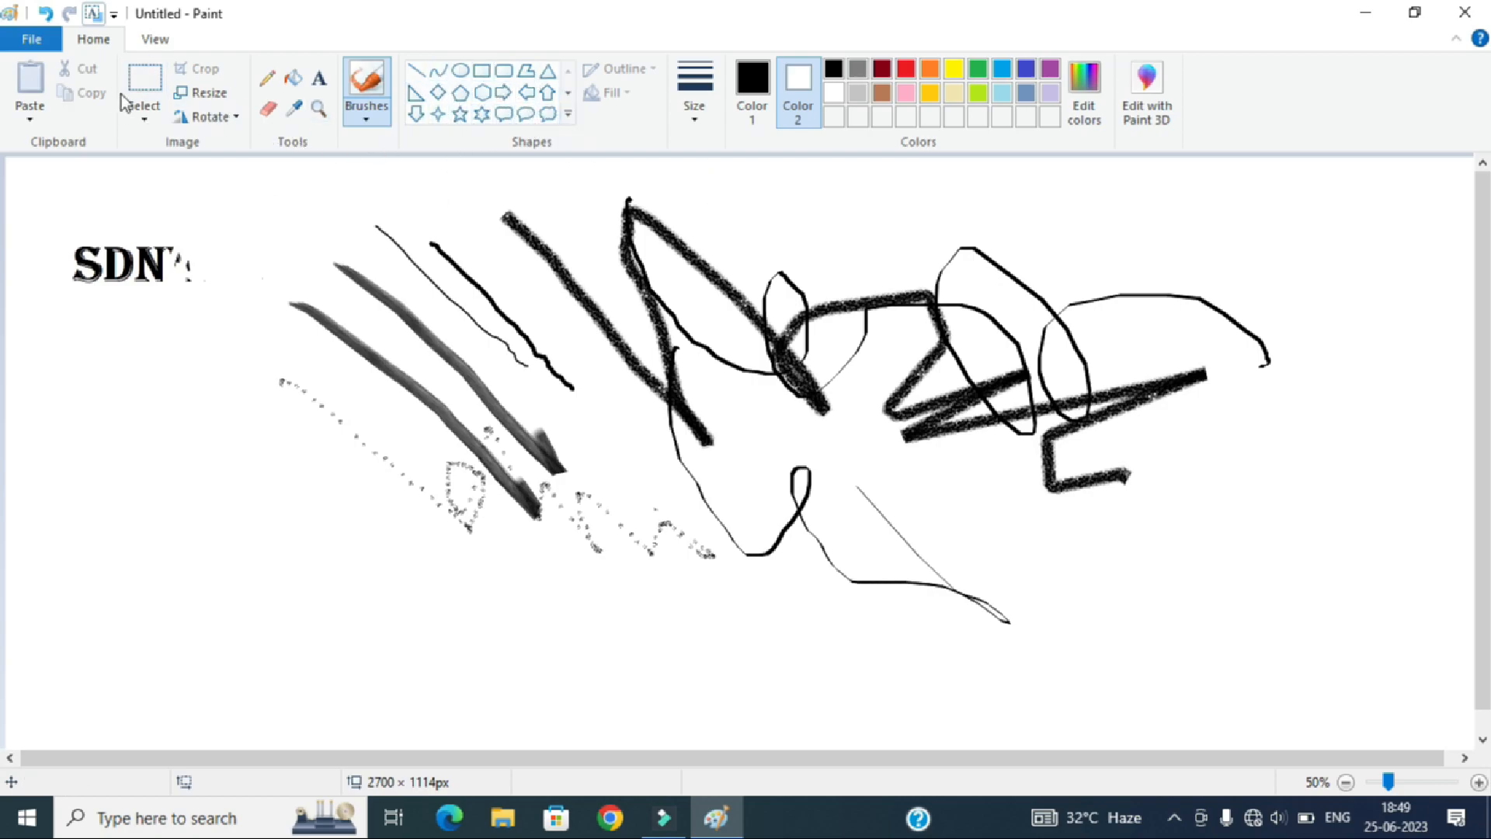
Start a new blank picture and discard the changes to the current drawing
{"action": "left_click", "coordinate": [31, 39]}
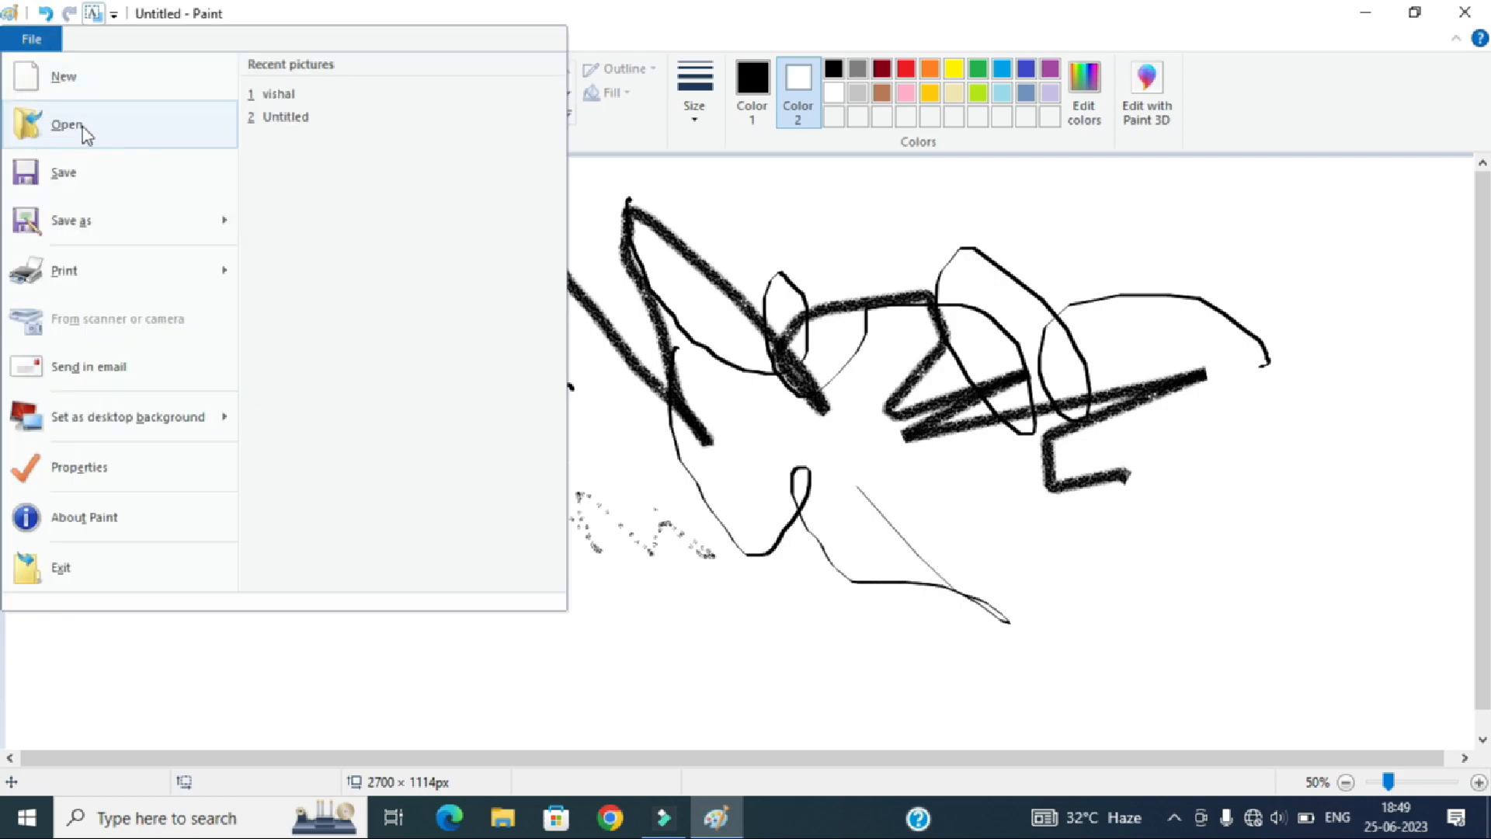
{"action": "left_click", "coordinate": [134, 77]}
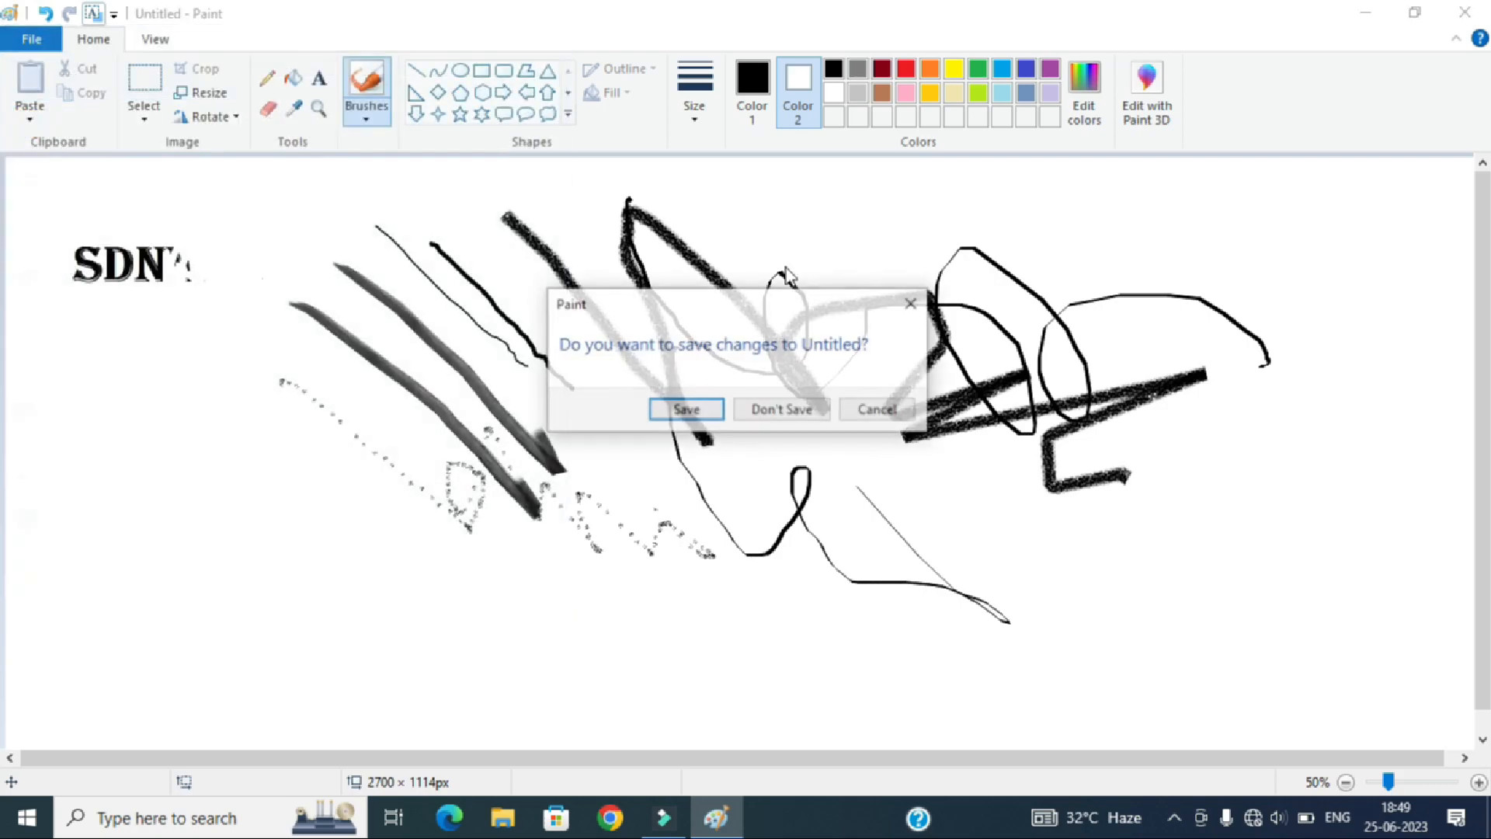
{"action": "left_click", "coordinate": [785, 410]}
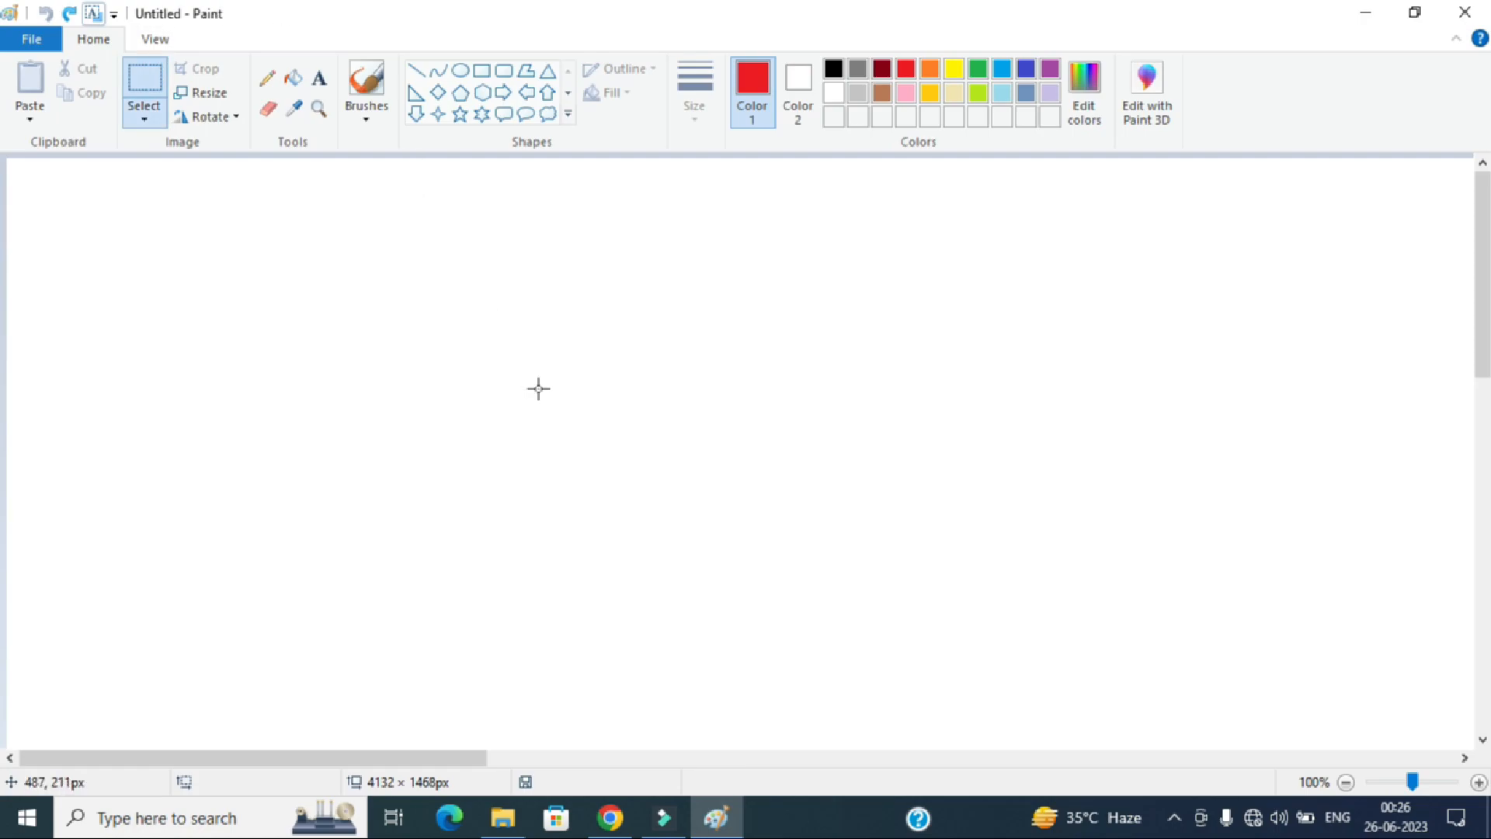
Draw a red-outlined rectangle about 407 × 308 px on the blank canvas and review the shape outline styles
{"action": "left_click", "coordinate": [482, 71]}
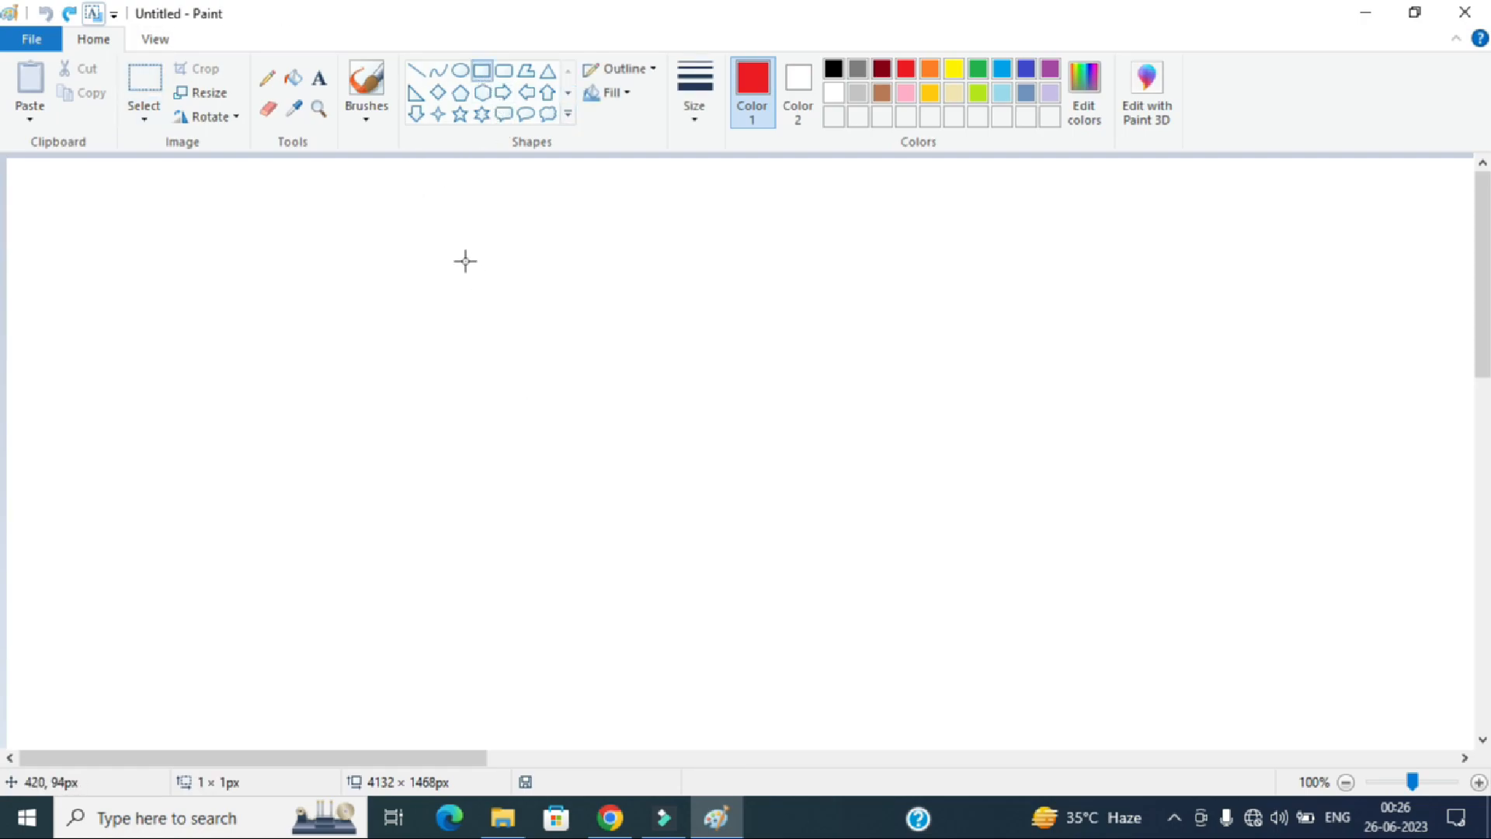
{"action": "left_click_drag", "start_coordinate": [465, 261], "coordinate": [909, 597]}
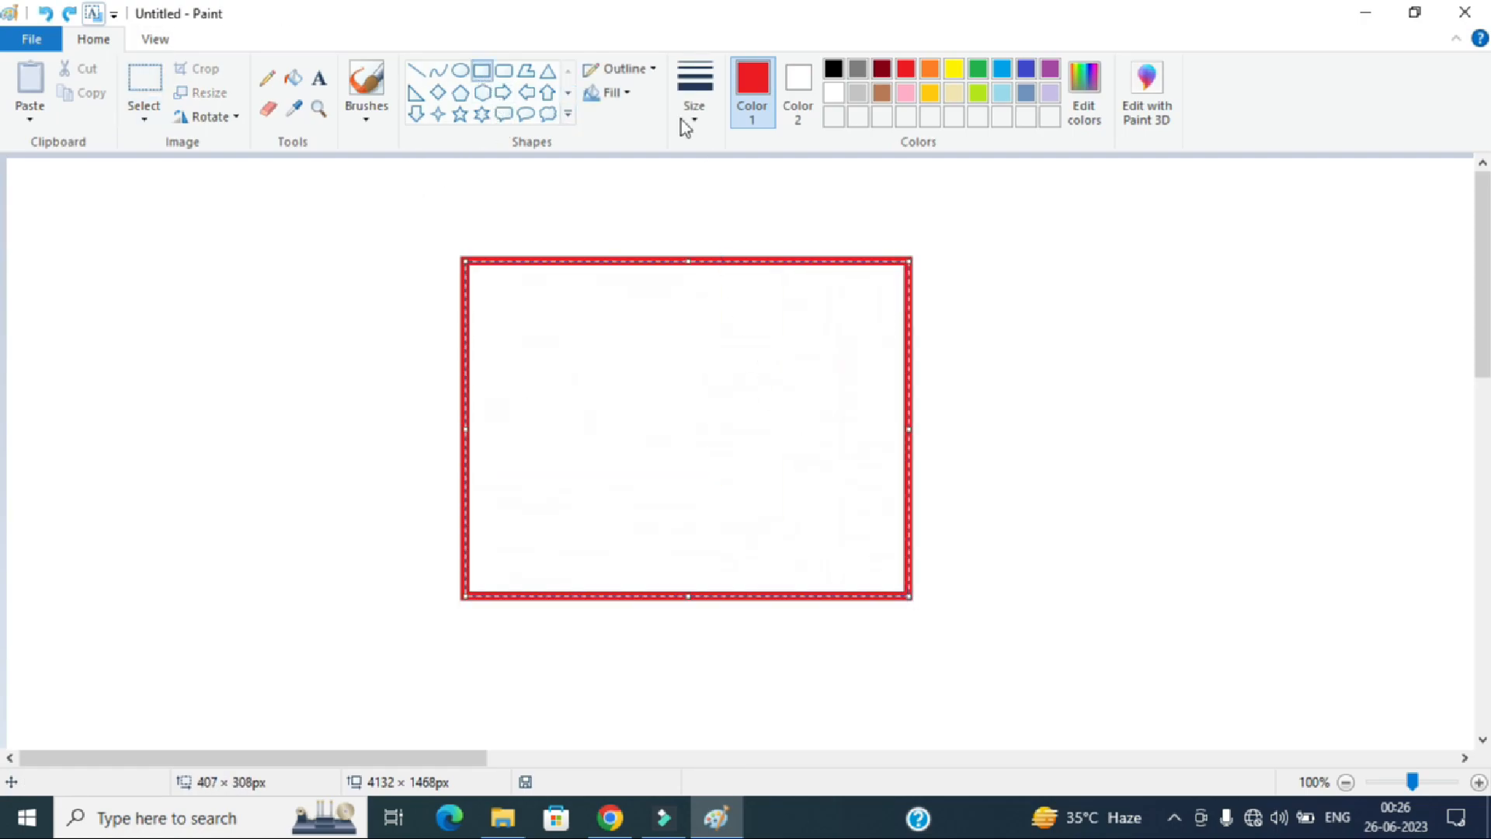
{"action": "left_click", "coordinate": [637, 68]}
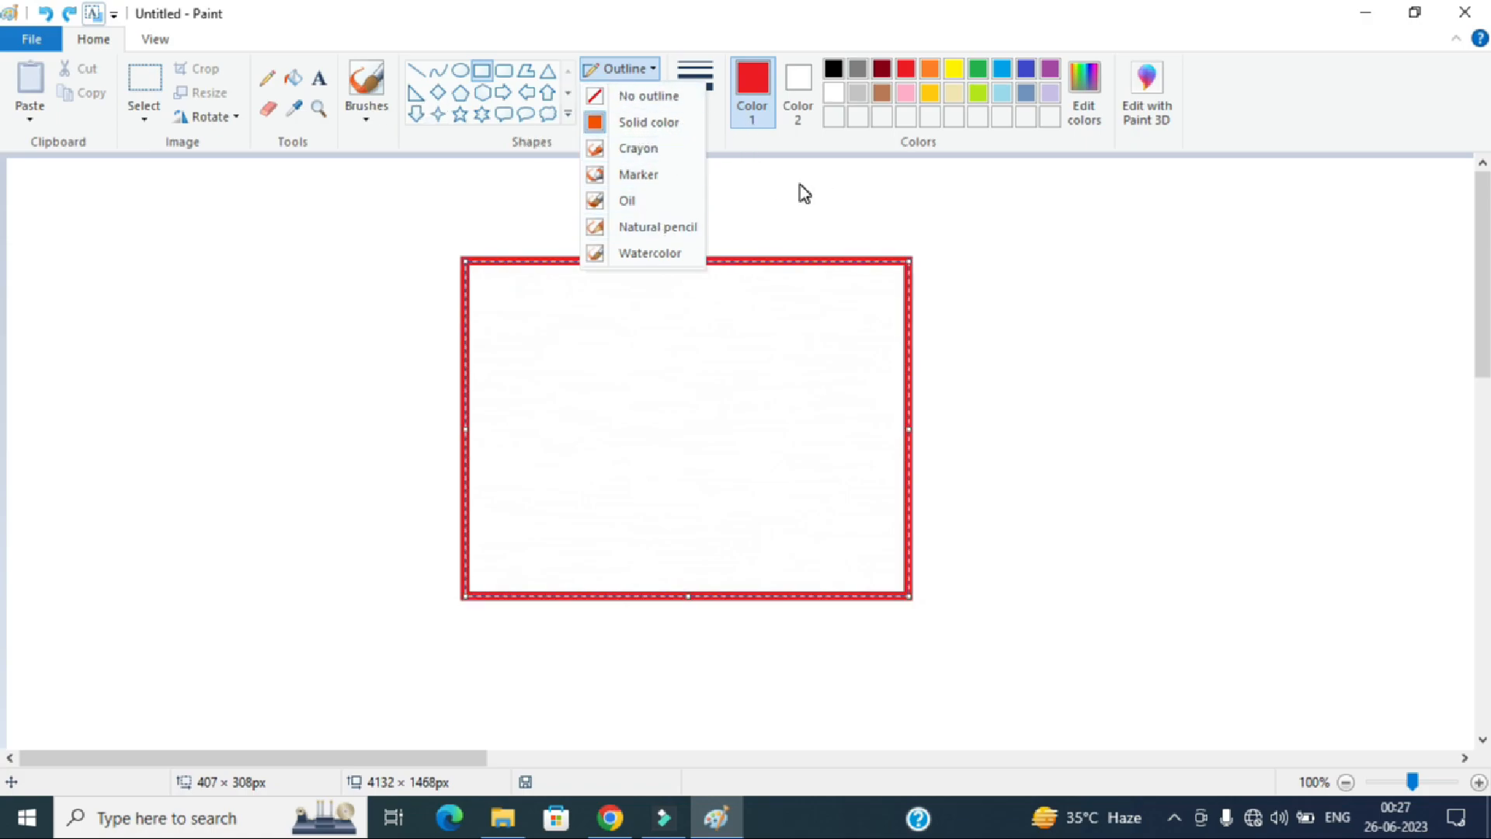
{"action": "left_click", "coordinate": [629, 70]}
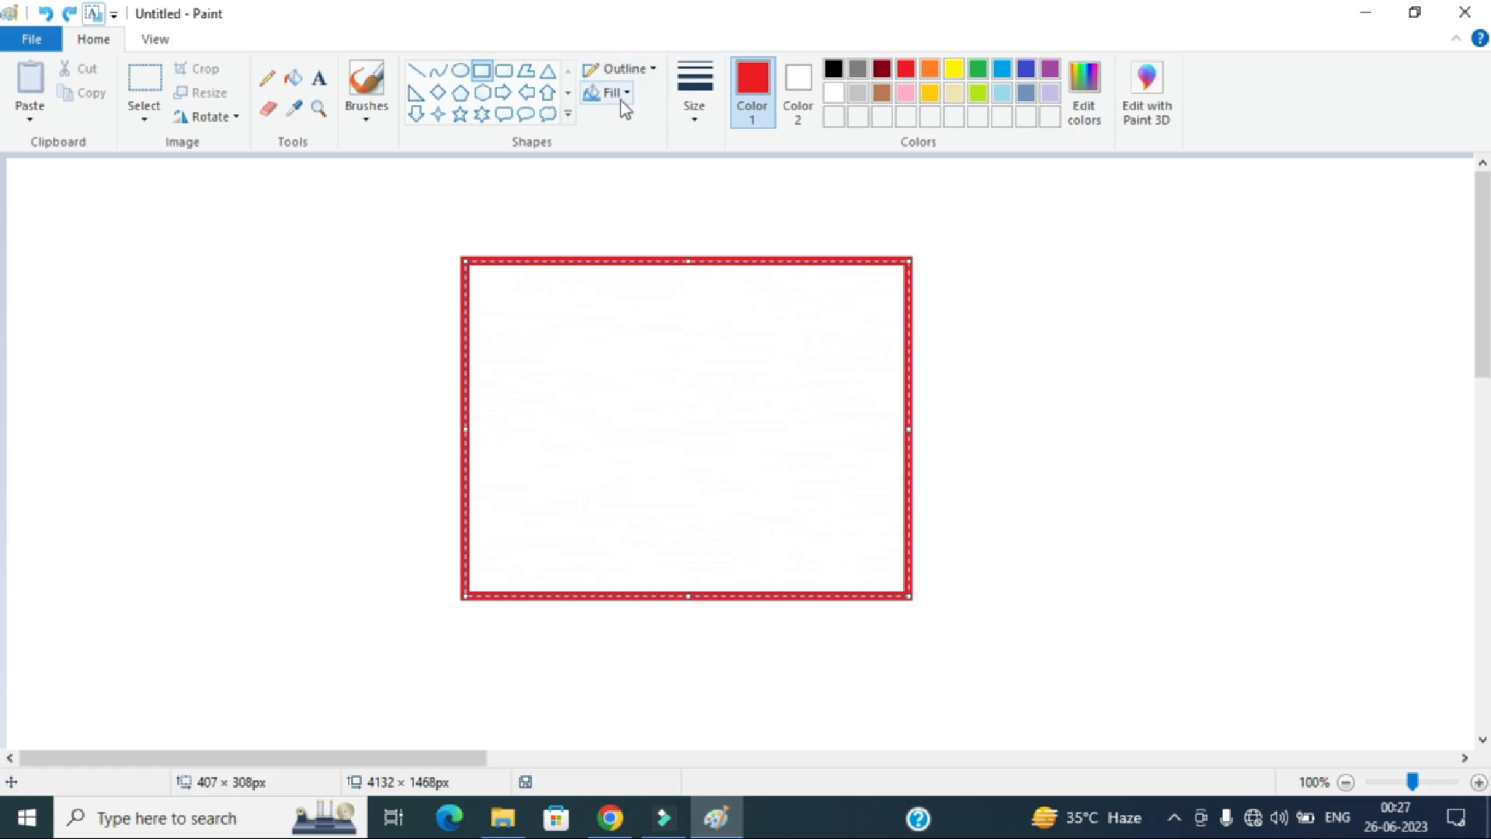
Set the rectangle's fill style to Oil and flood its interior with red using Fill with color
{"action": "left_click", "coordinate": [612, 94]}
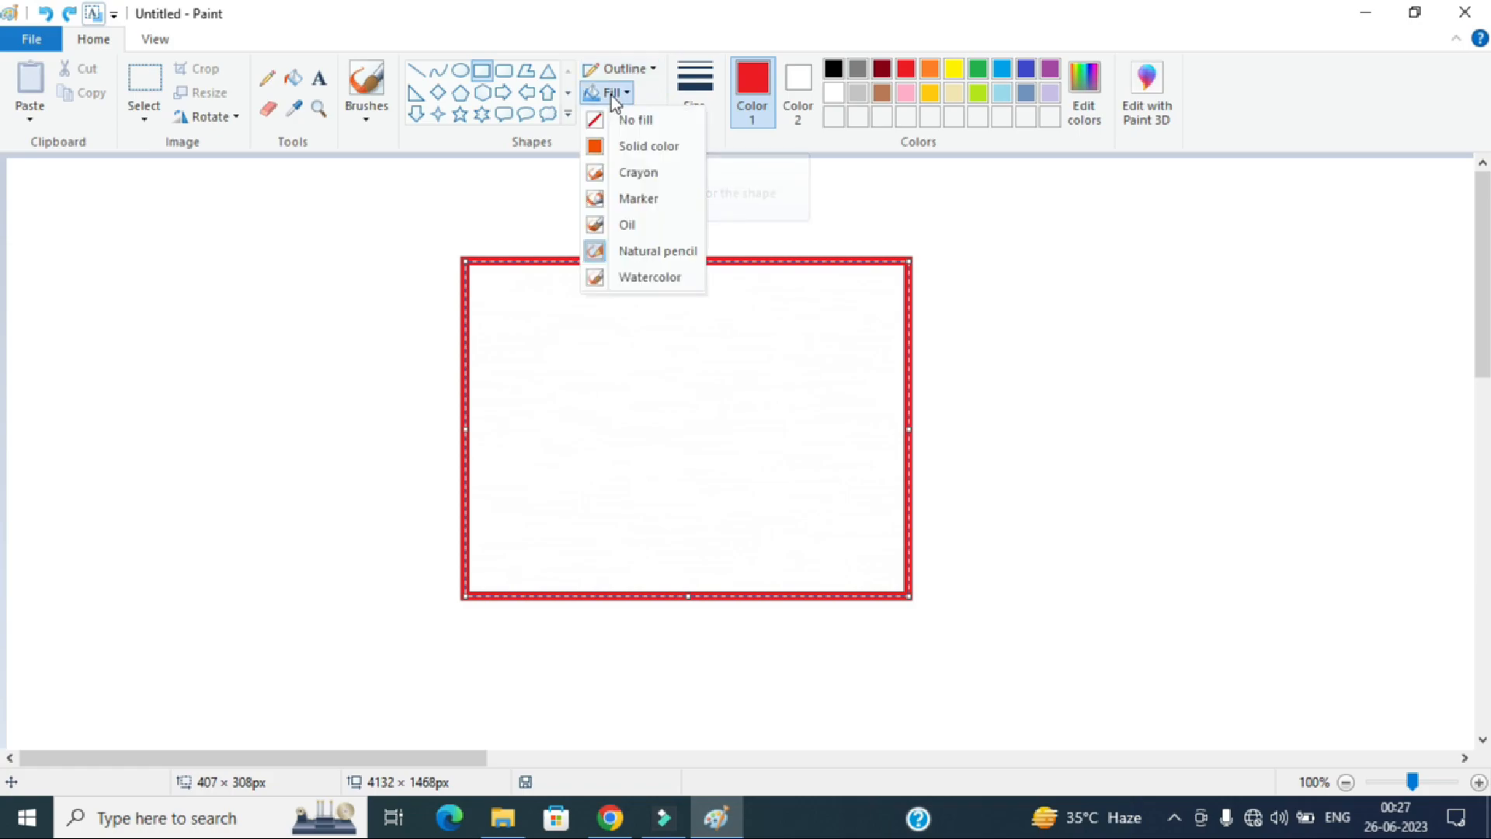
{"action": "left_click", "coordinate": [631, 226]}
{"action": "left_click", "coordinate": [299, 80]}
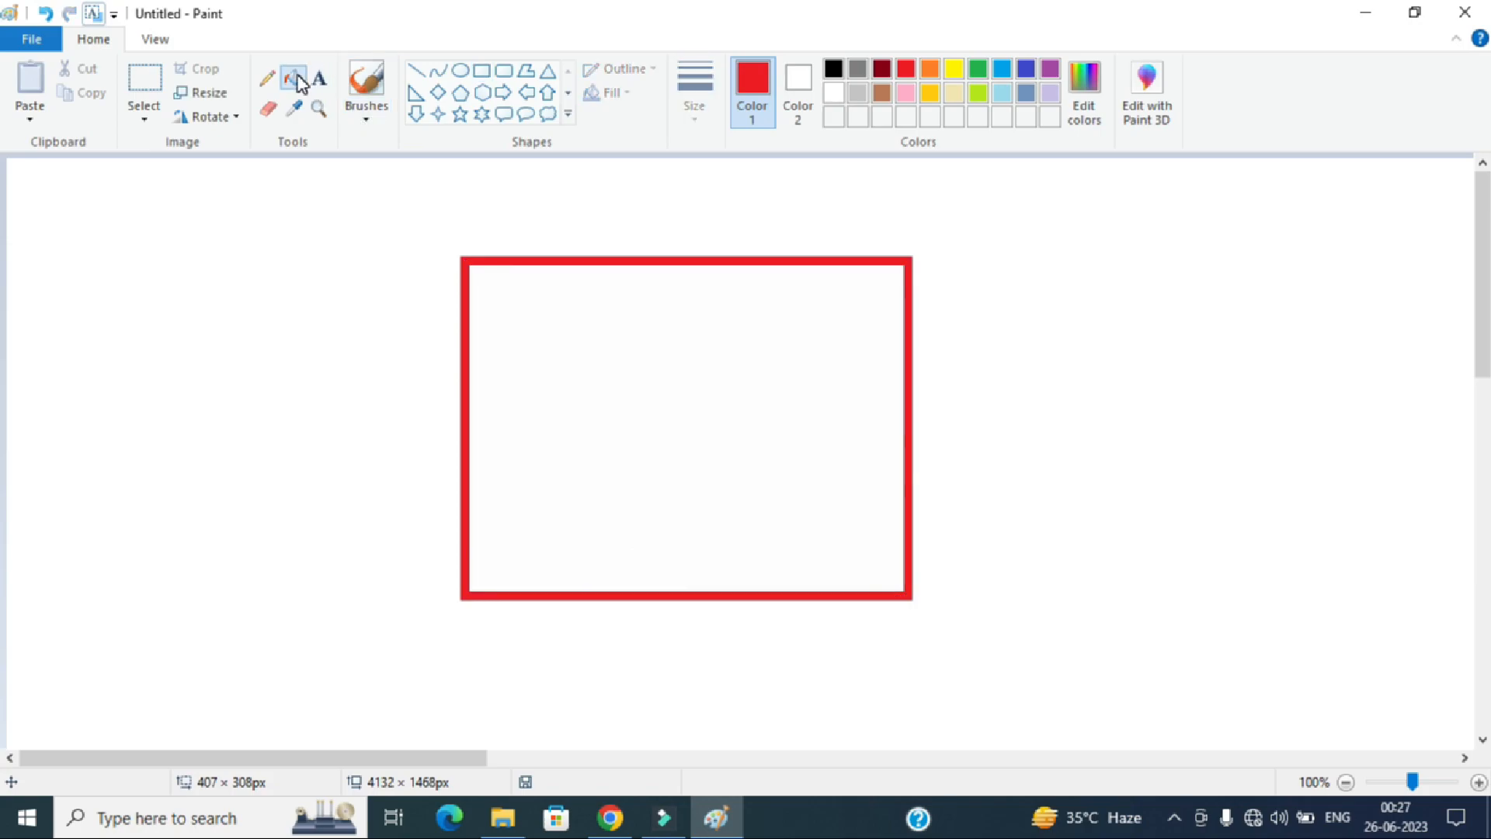
{"action": "left_click", "coordinate": [769, 323]}
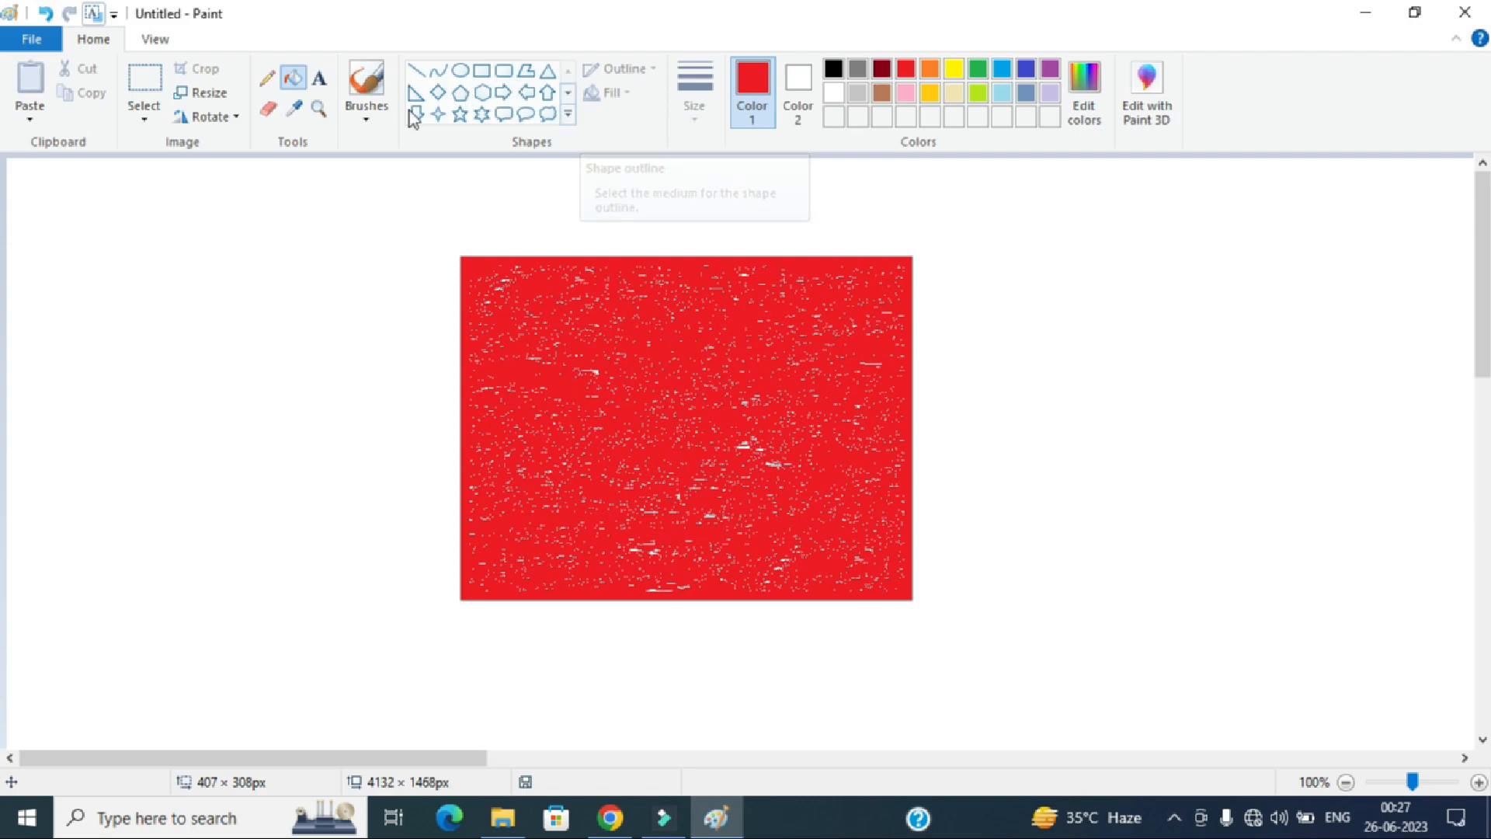
{"action": "left_click", "coordinate": [382, 118]}
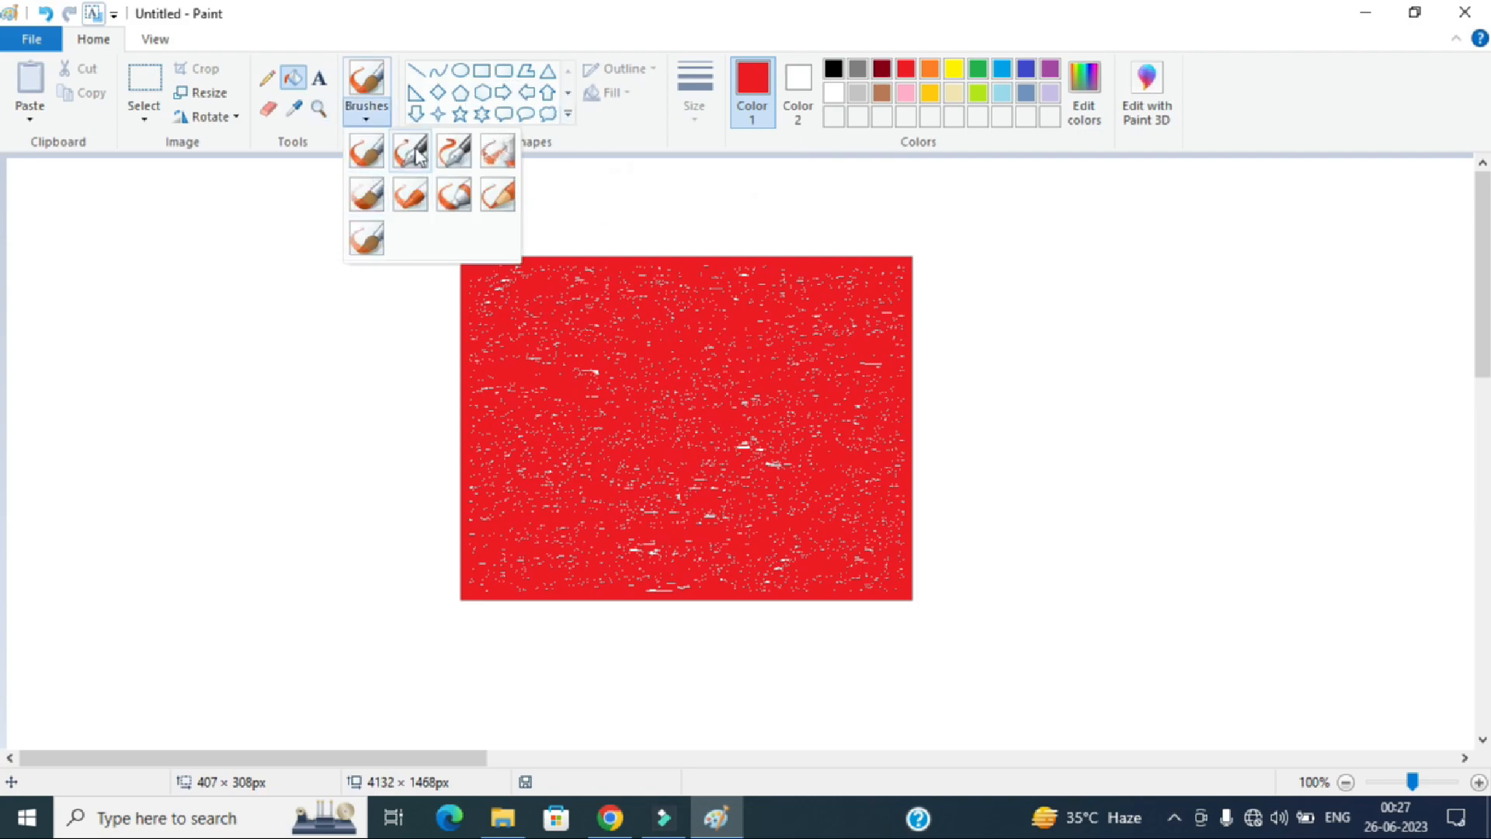
{"action": "left_click", "coordinate": [602, 82]}
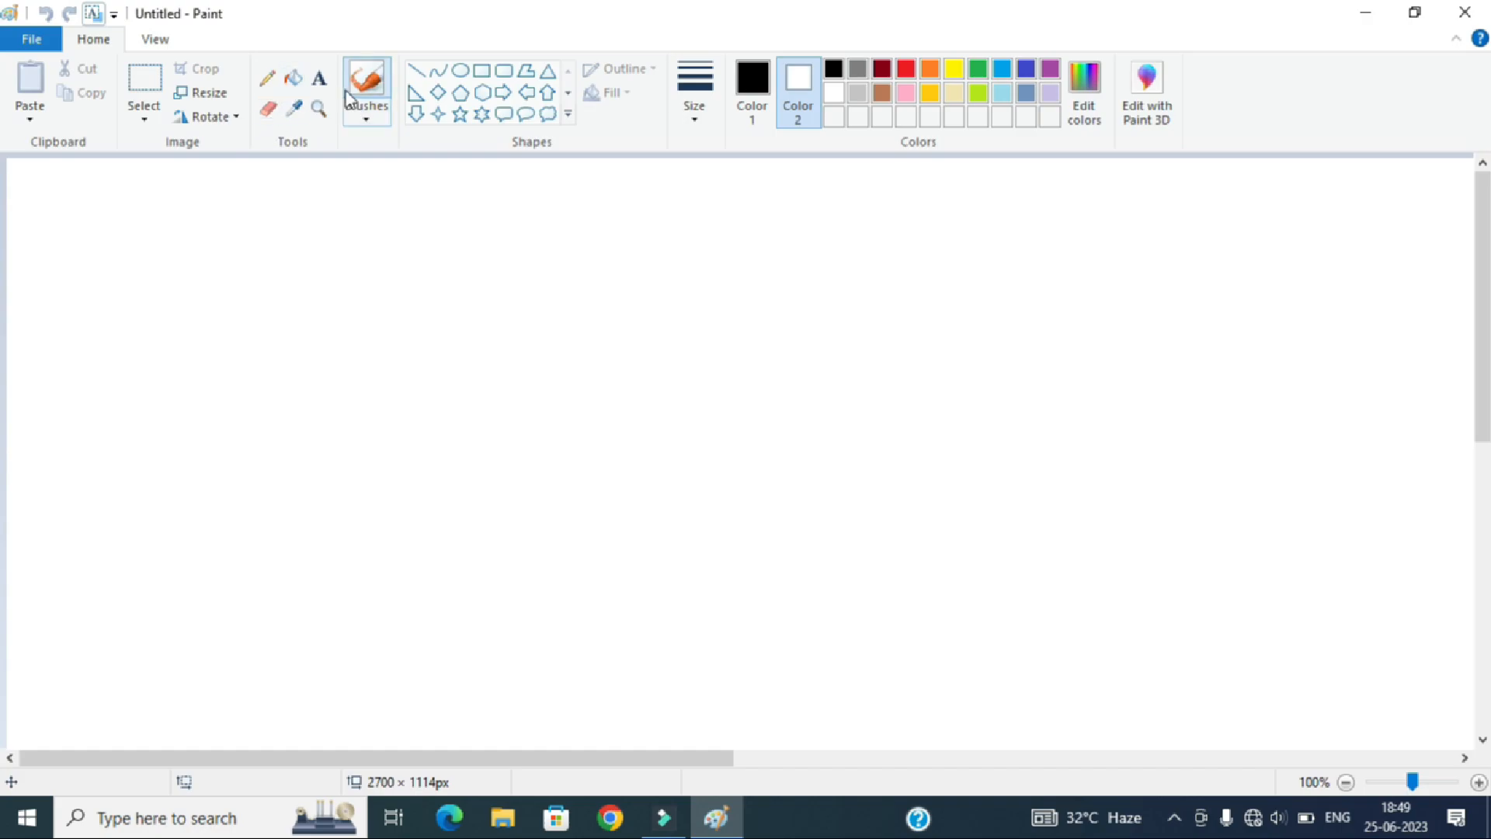
Draw a black-outlined ellipse about 191 × 101 px in the upper-left area of the blank canvas
{"action": "left_click", "coordinate": [319, 77]}
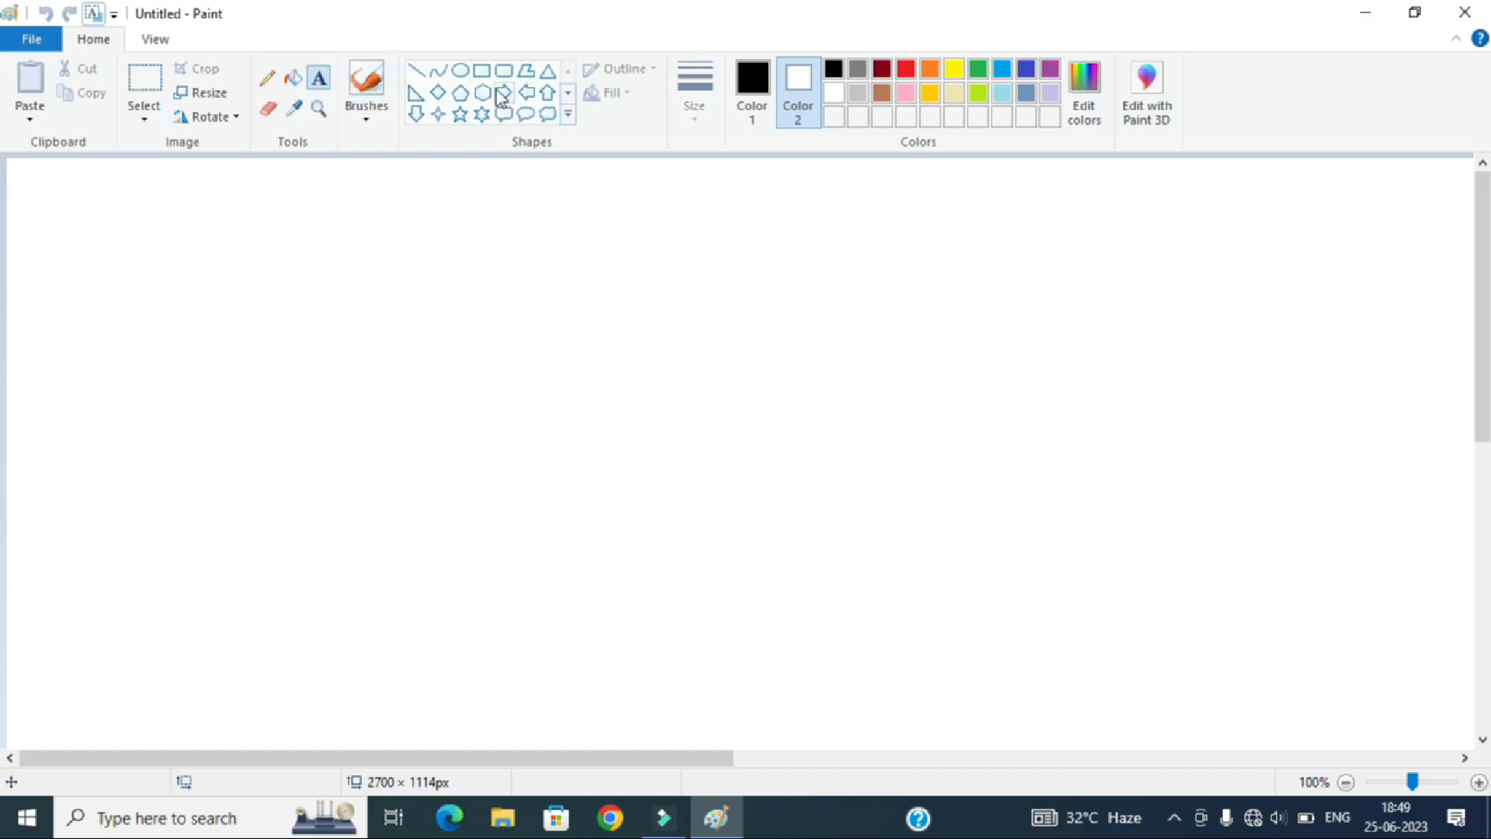
{"action": "left_click", "coordinate": [461, 71]}
{"action": "left_click_drag", "start_coordinate": [286, 270], "coordinate": [495, 380]}
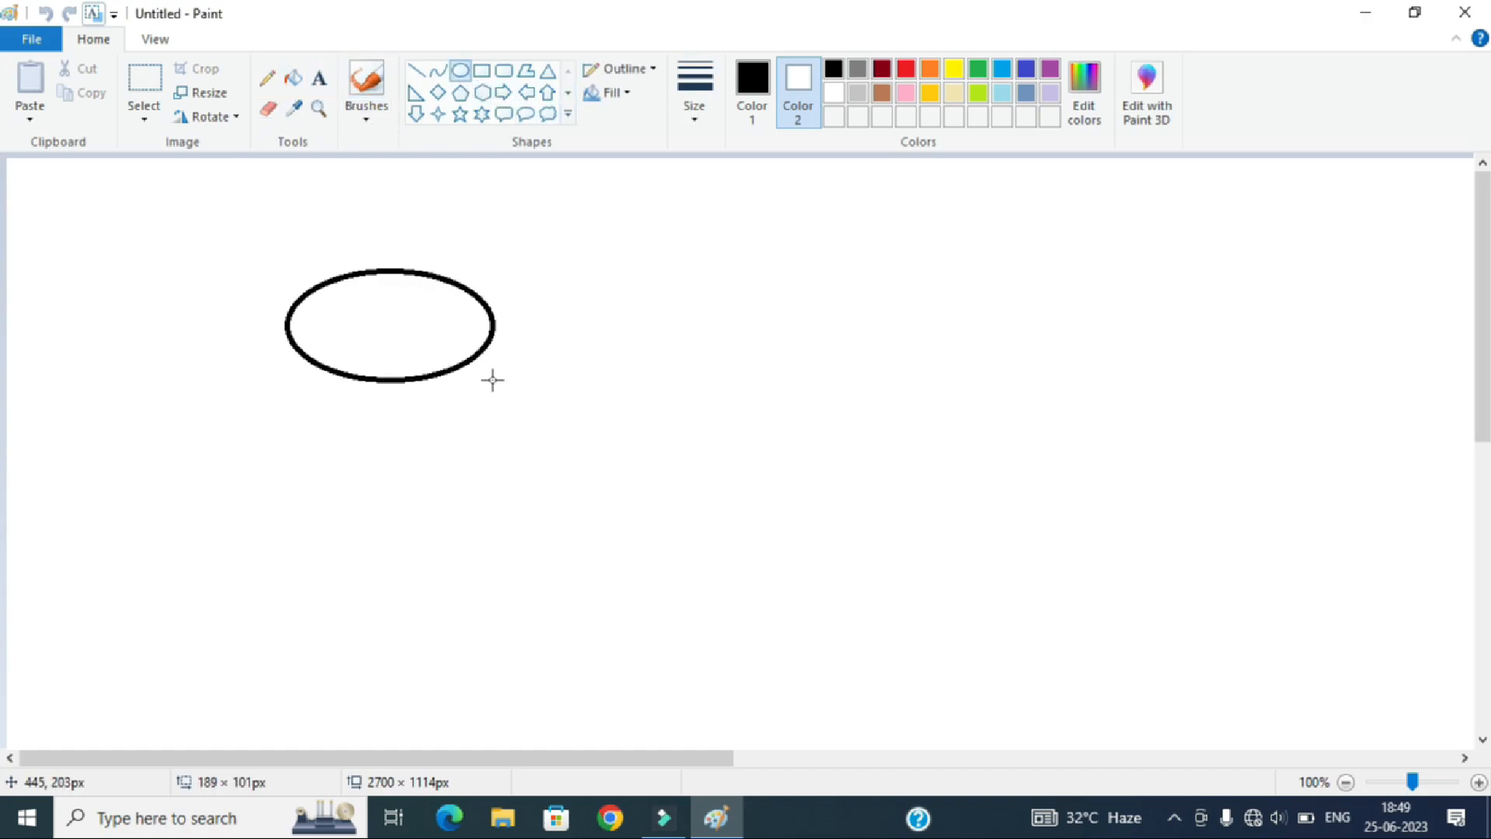
Set Color 1 to red for the ellipse's outline and fill its interior with red
{"action": "left_click", "coordinate": [752, 87]}
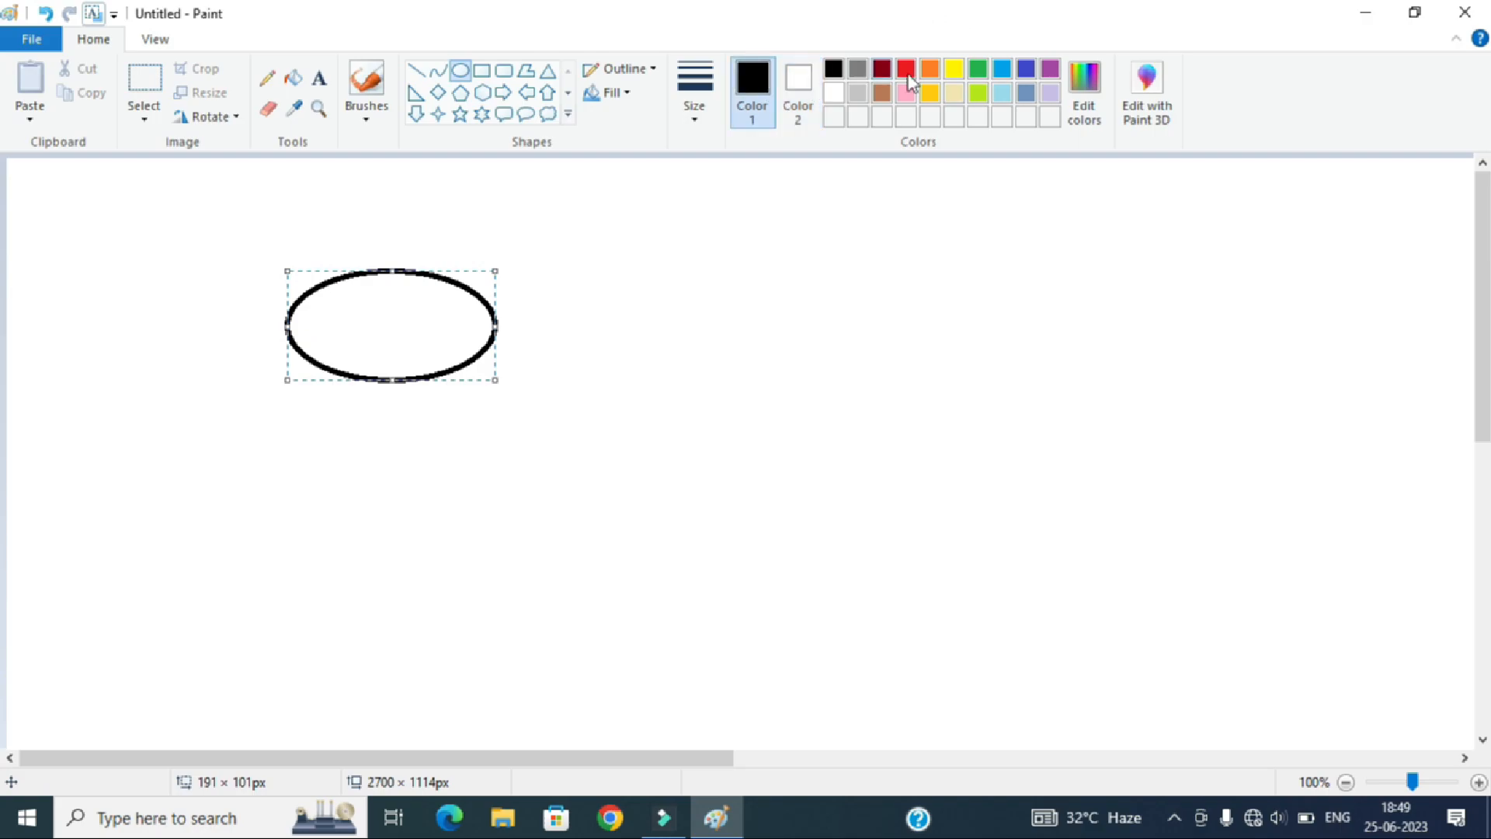
{"action": "left_click", "coordinate": [905, 70]}
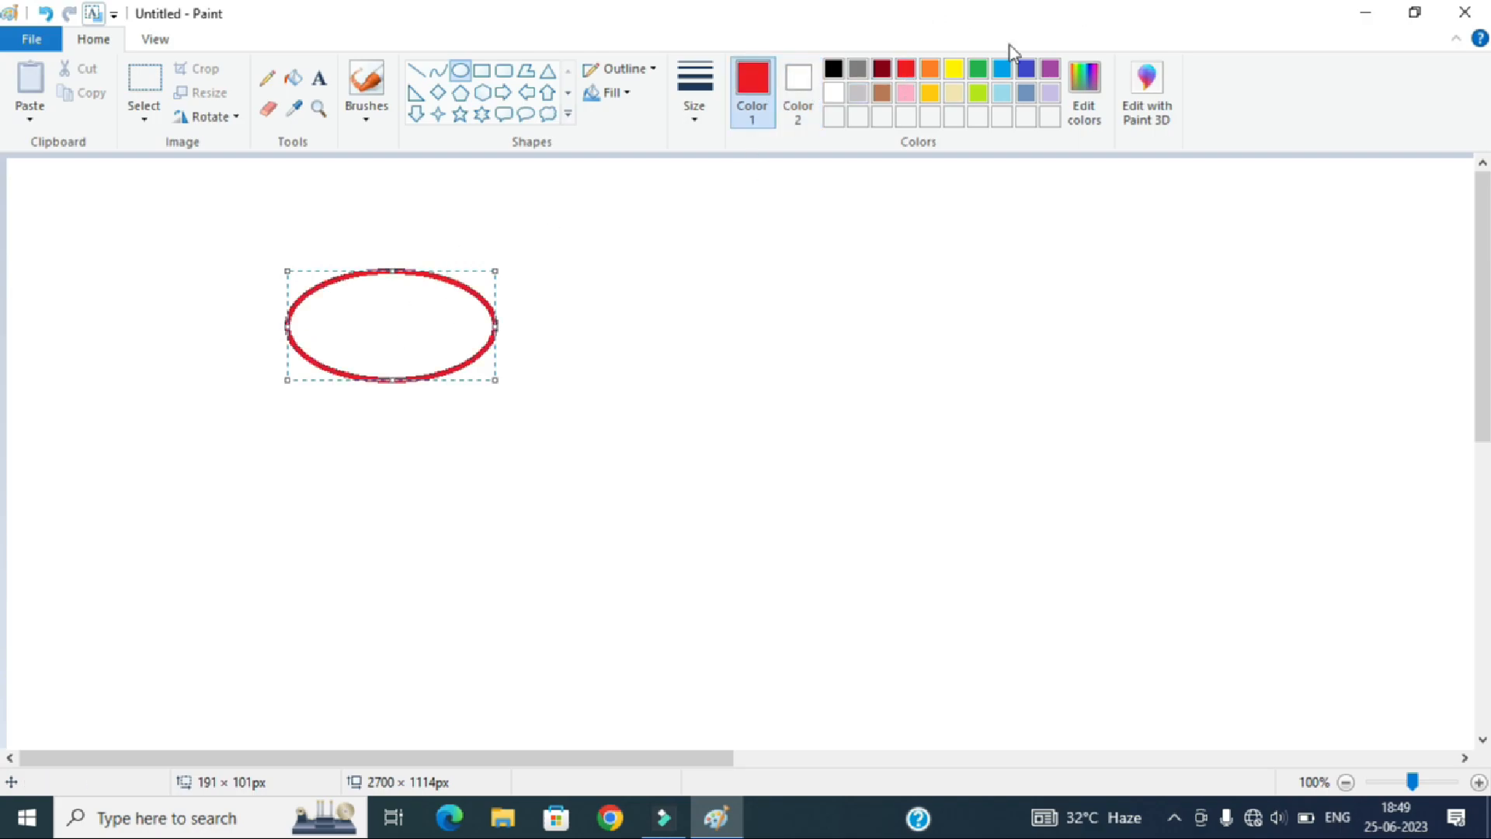
{"action": "left_click", "coordinate": [293, 78]}
{"action": "left_click", "coordinate": [399, 328]}
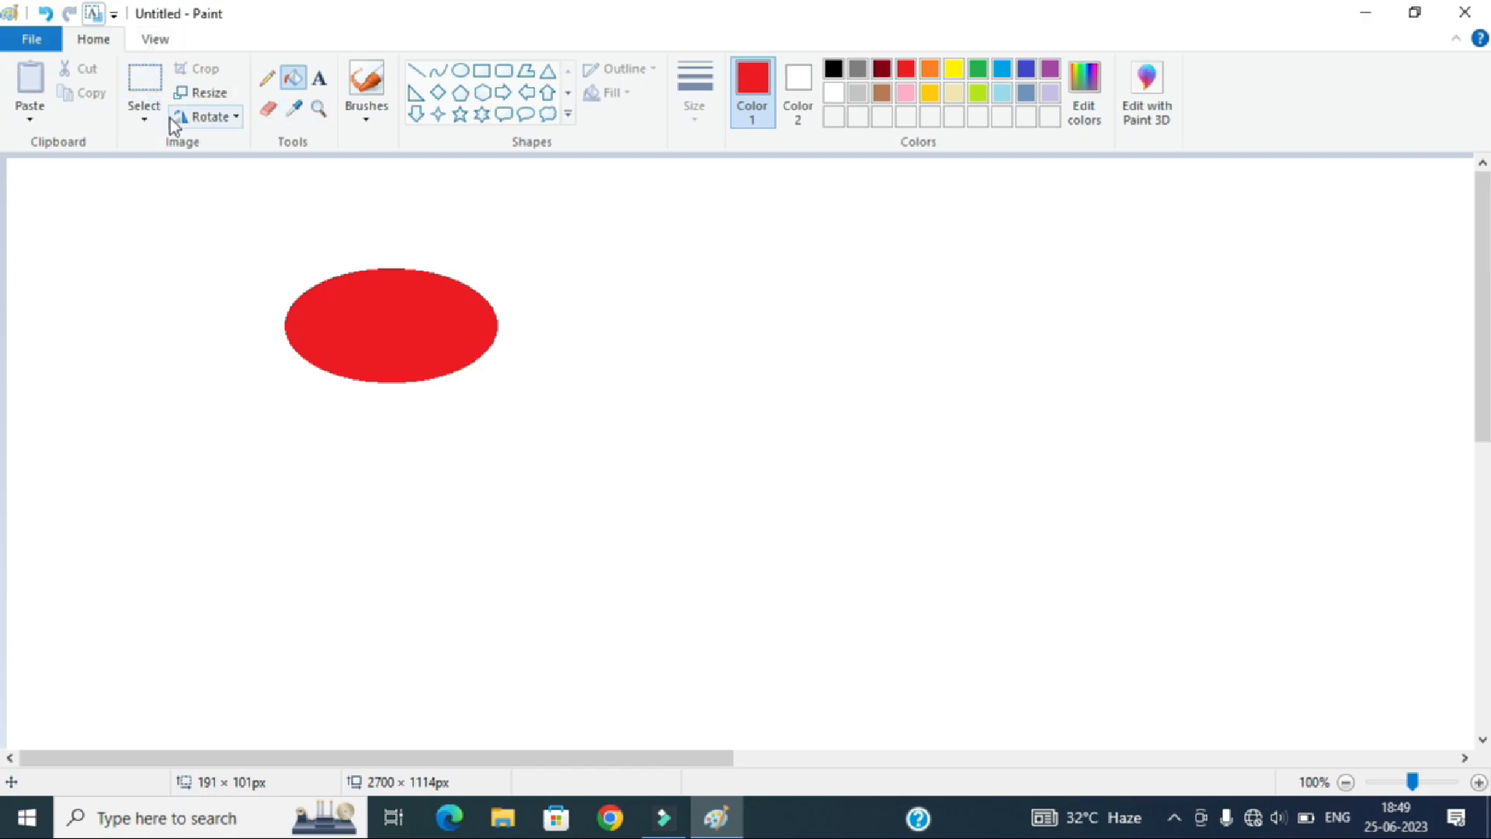
Cut the red ellipse with a rectangular selection about 267 × 146 px, paste it and move it down and right from the canvas corner
{"action": "left_click", "coordinate": [143, 118]}
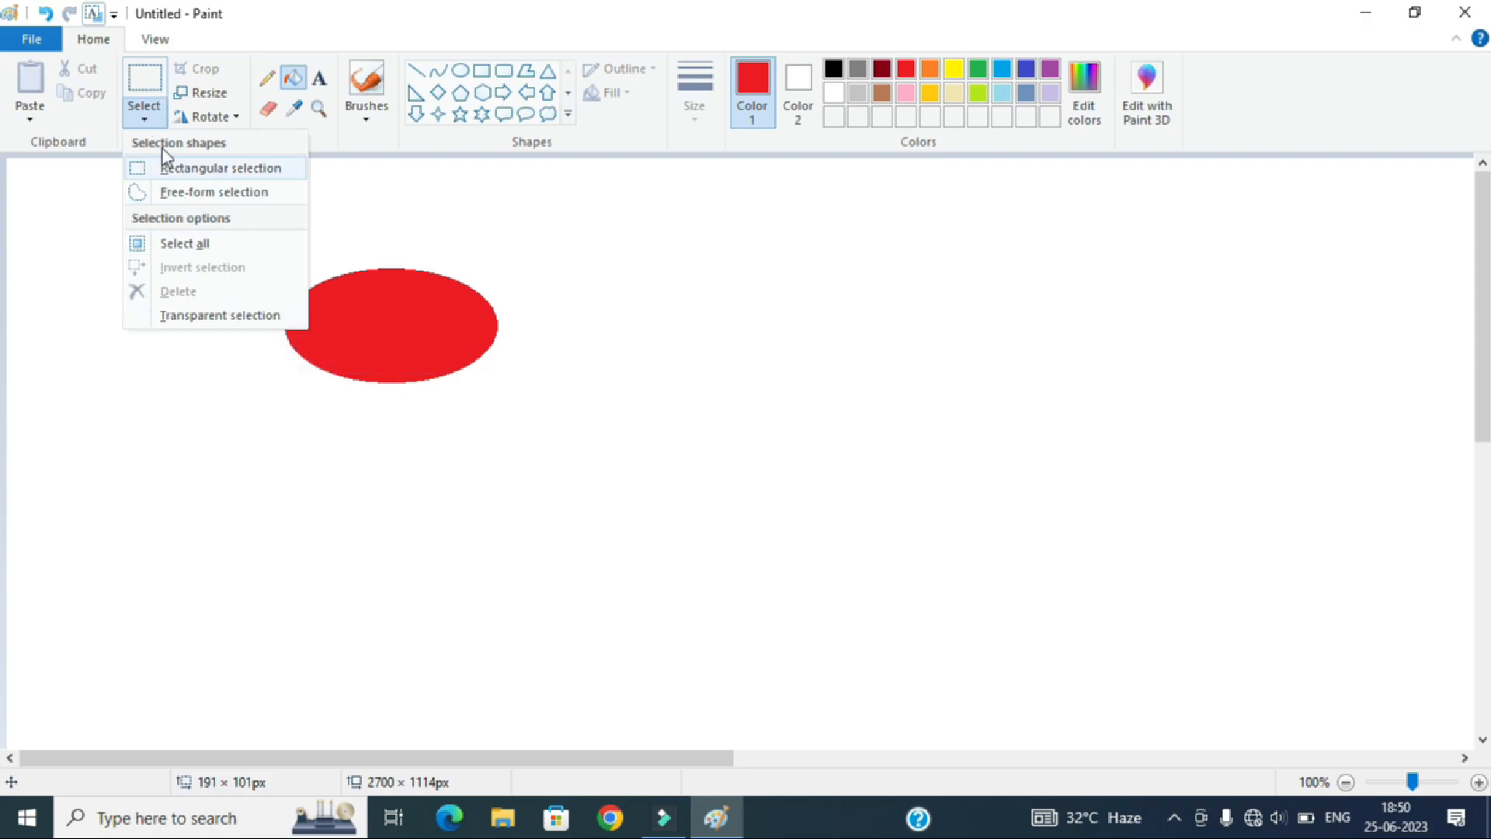
{"action": "left_click", "coordinate": [145, 84]}
{"action": "left_click_drag", "start_coordinate": [244, 237], "coordinate": [537, 394]}
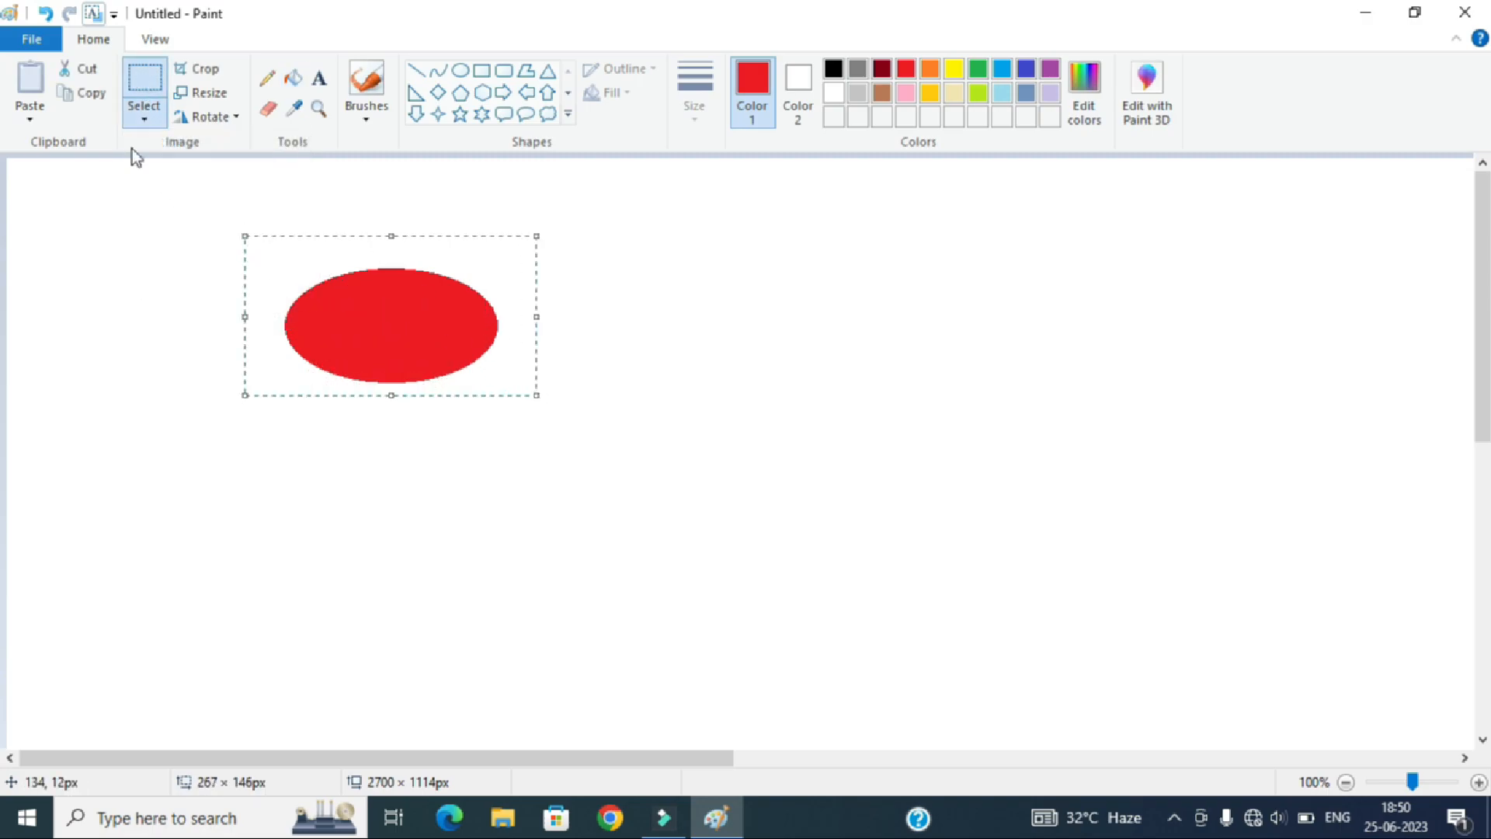
{"action": "left_click", "coordinate": [87, 78]}
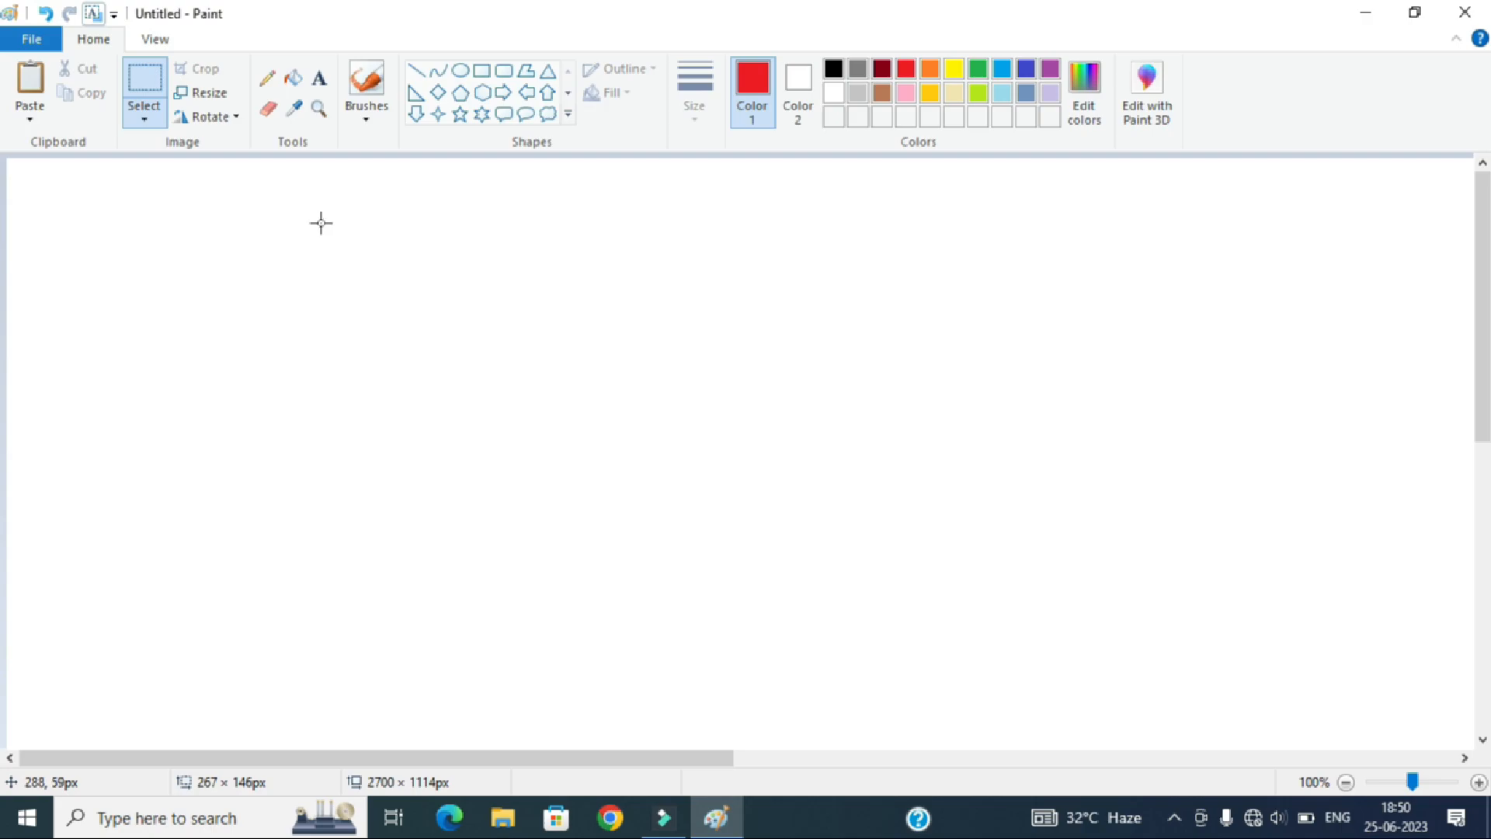
{"action": "key", "text": "ctrl+v"}
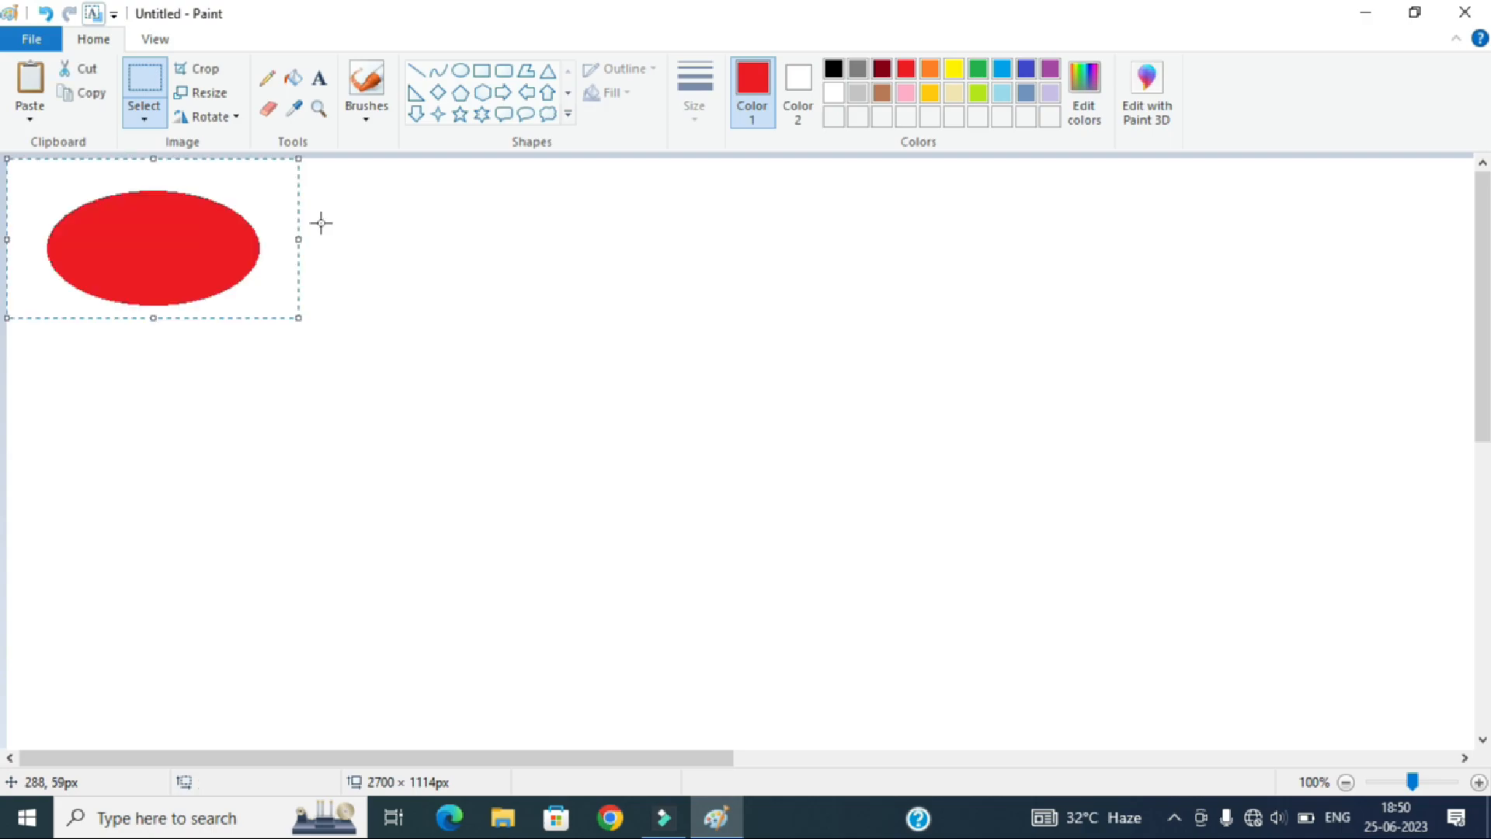
{"action": "left_click_drag", "start_coordinate": [210, 255], "coordinate": [495, 426]}
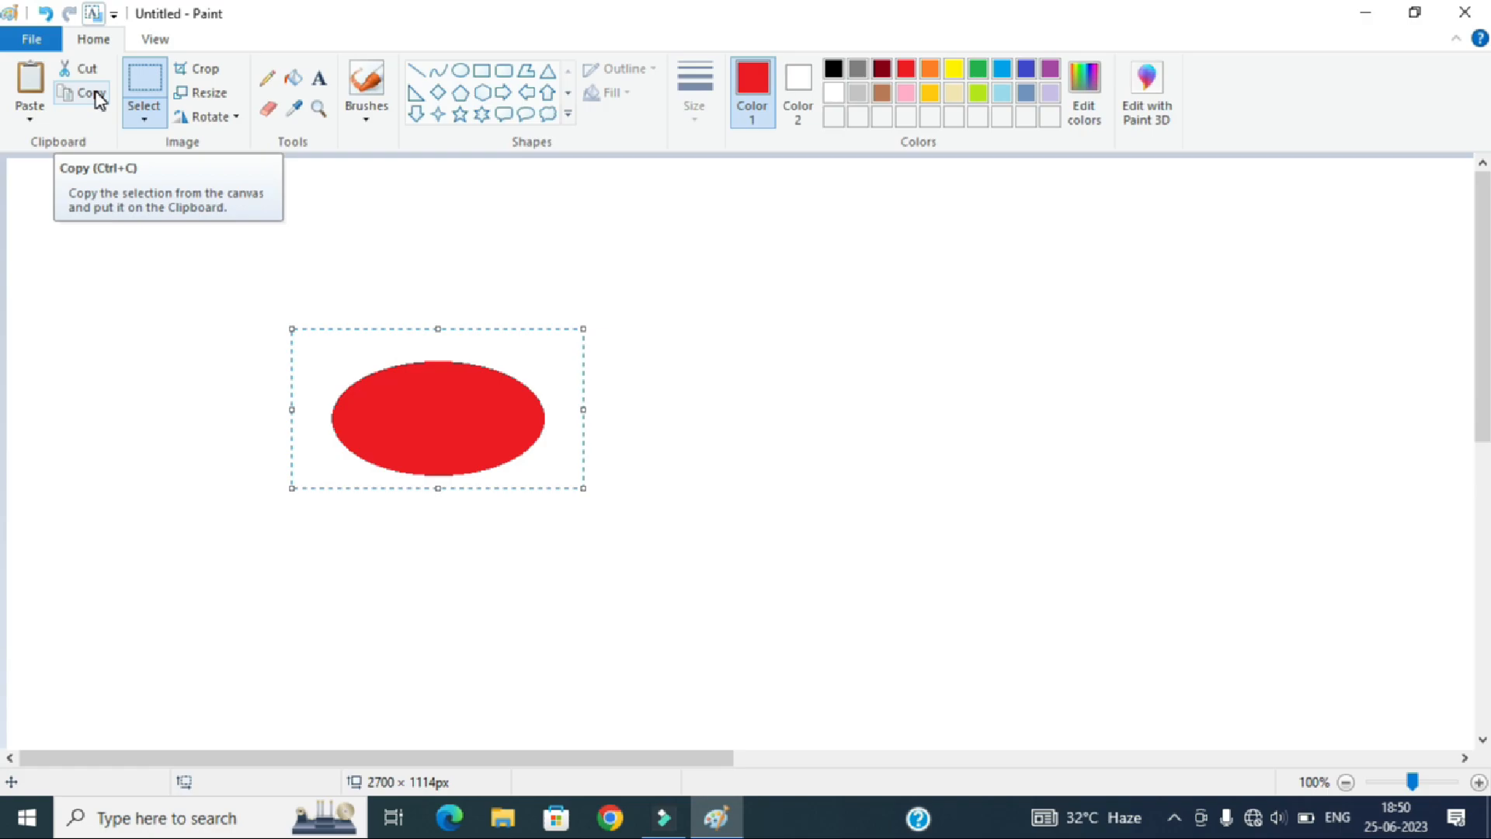
Copy the selected red ellipse, paste a duplicate and place it to the right of the original
{"action": "left_click", "coordinate": [92, 94]}
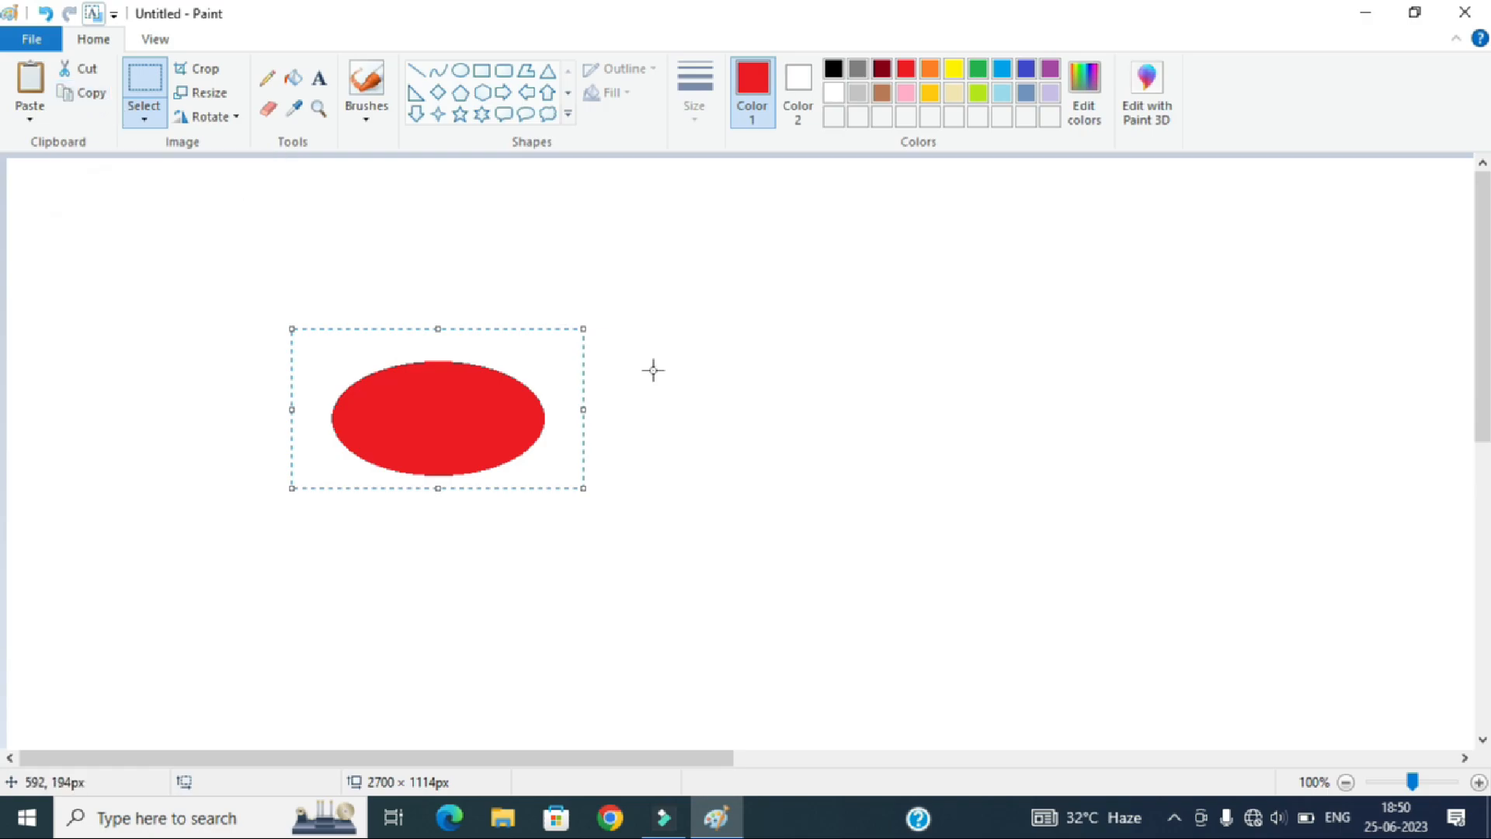
{"action": "key", "text": "ctrl+v"}
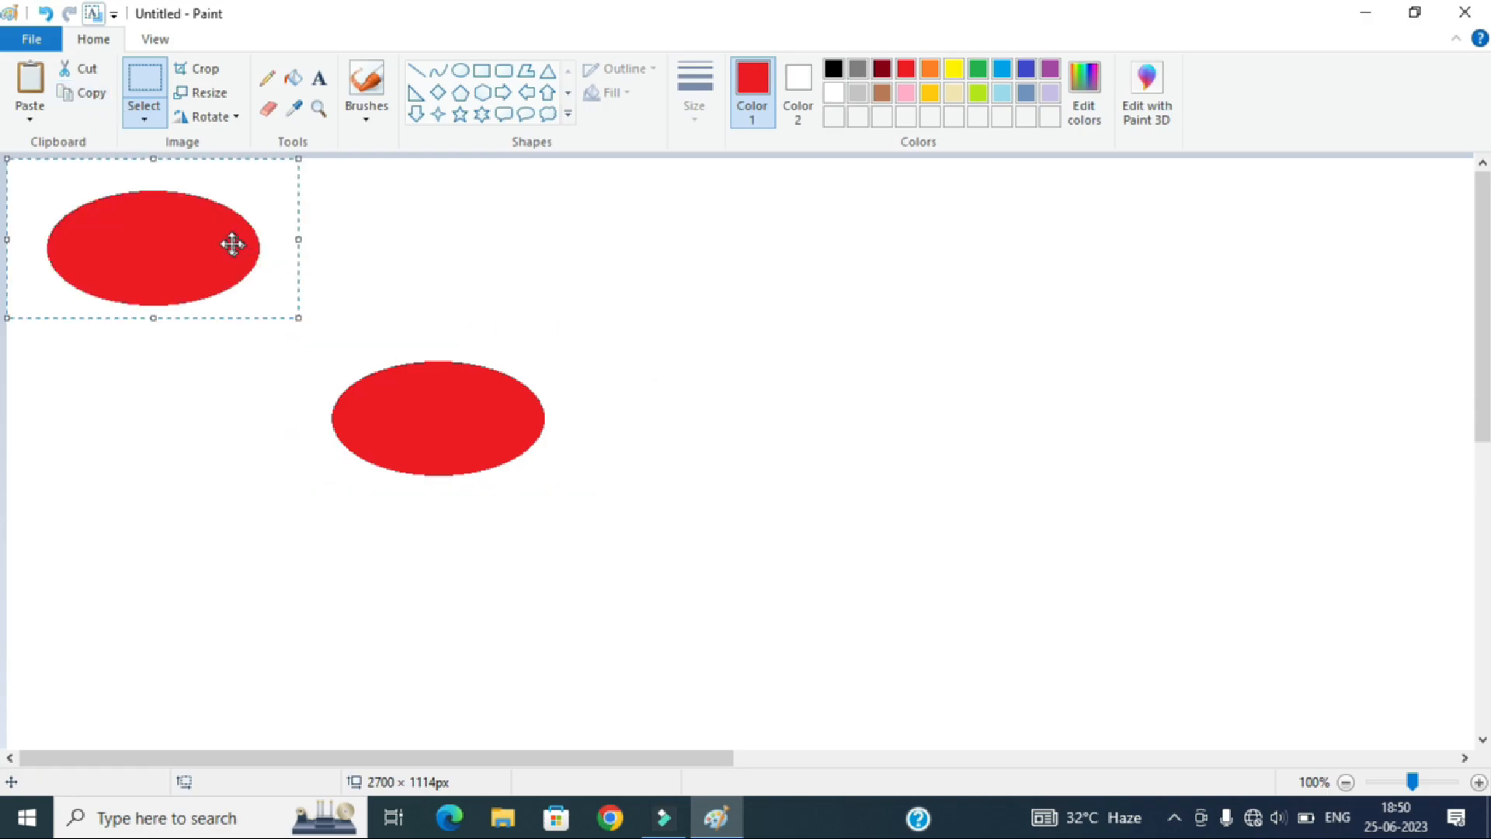
{"action": "left_click_drag", "start_coordinate": [233, 246], "coordinate": [719, 420]}
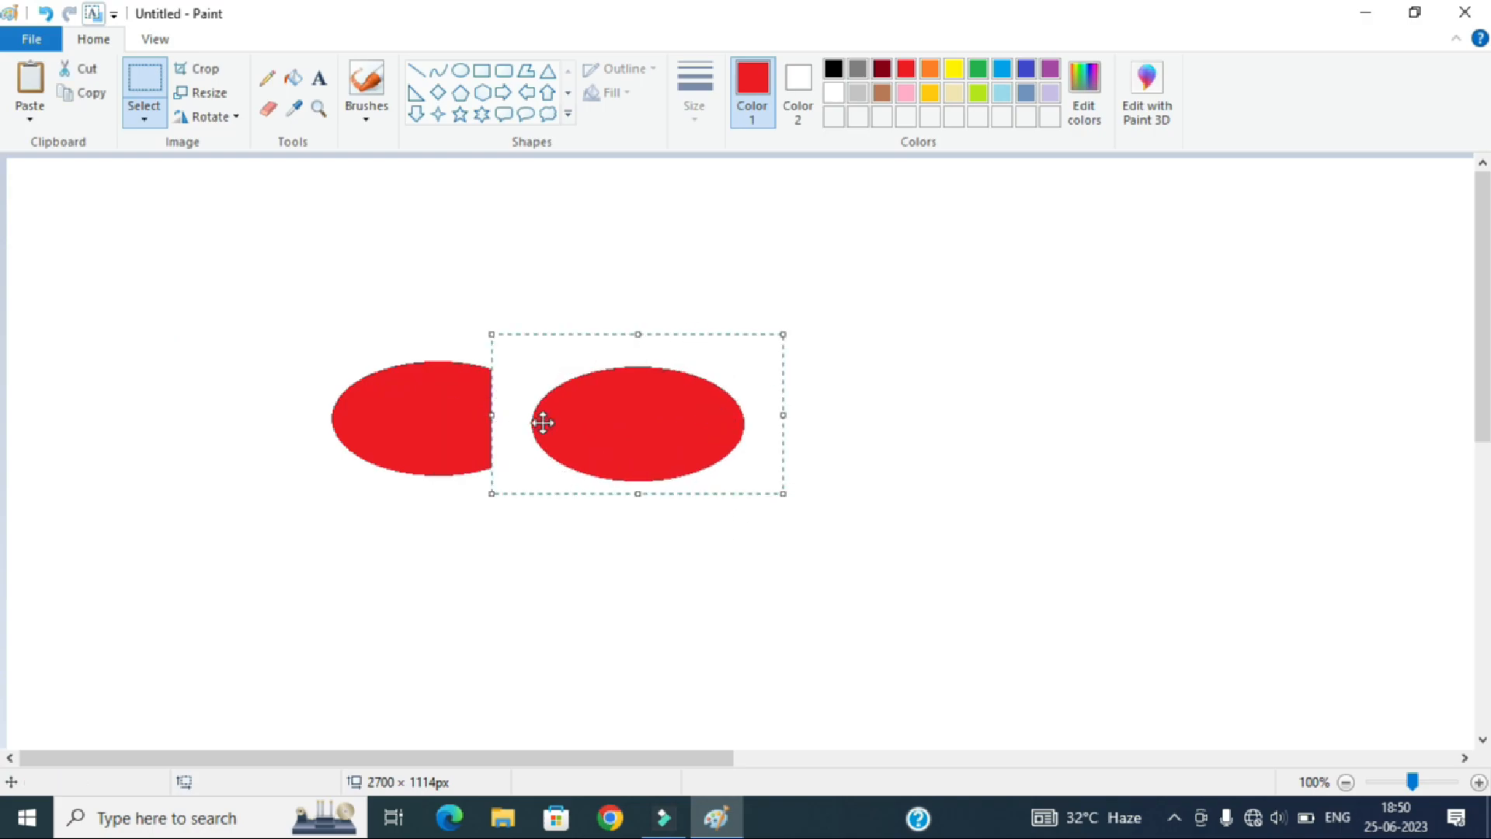
{"action": "left_click_drag", "start_coordinate": [696, 436], "coordinate": [884, 428]}
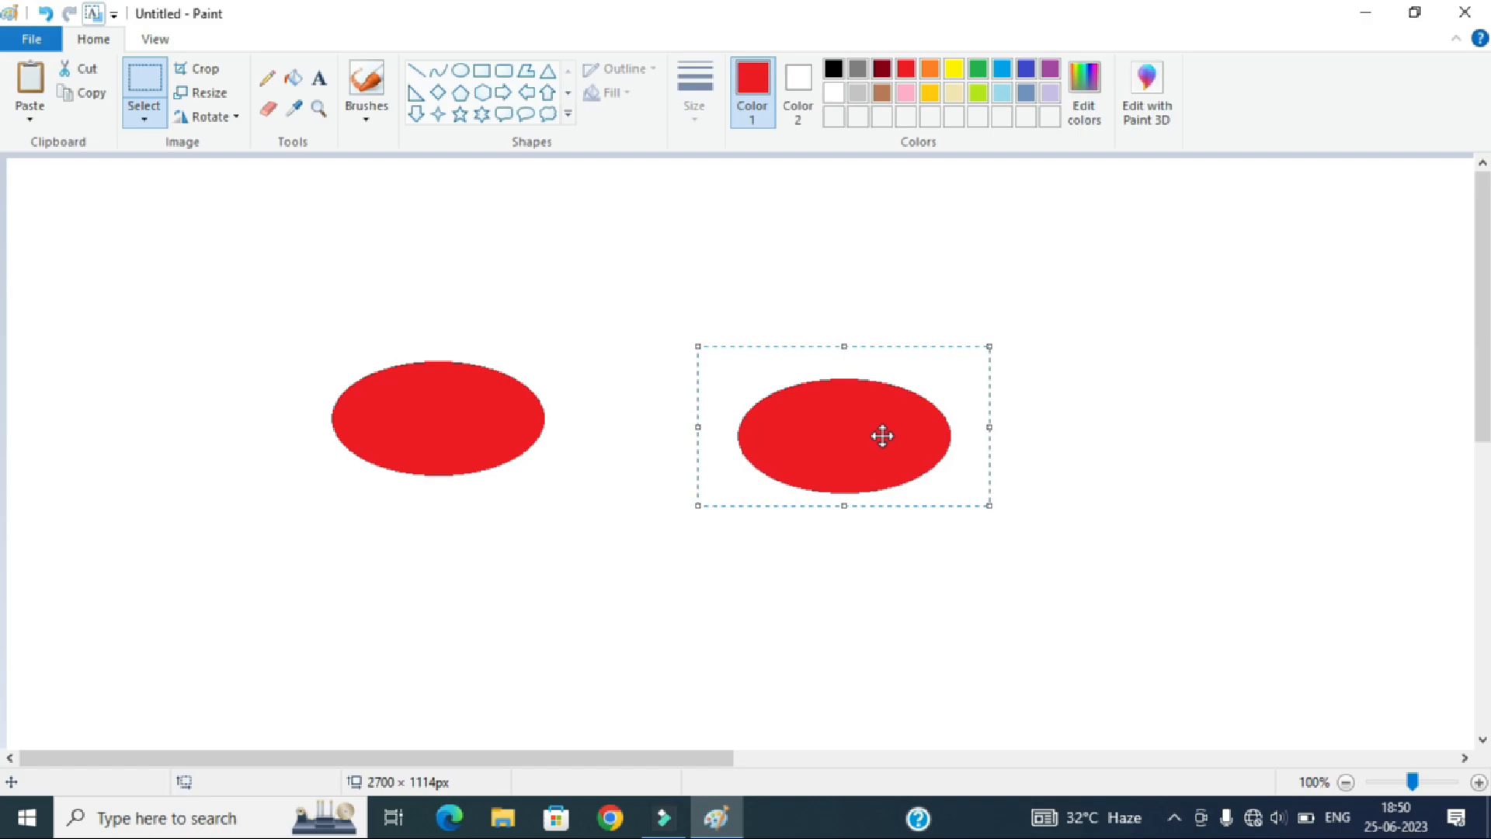
Select the left red ellipse with a rectangular selection about 214 × 139 px and turn on Transparent selection
{"action": "left_click", "coordinate": [140, 119]}
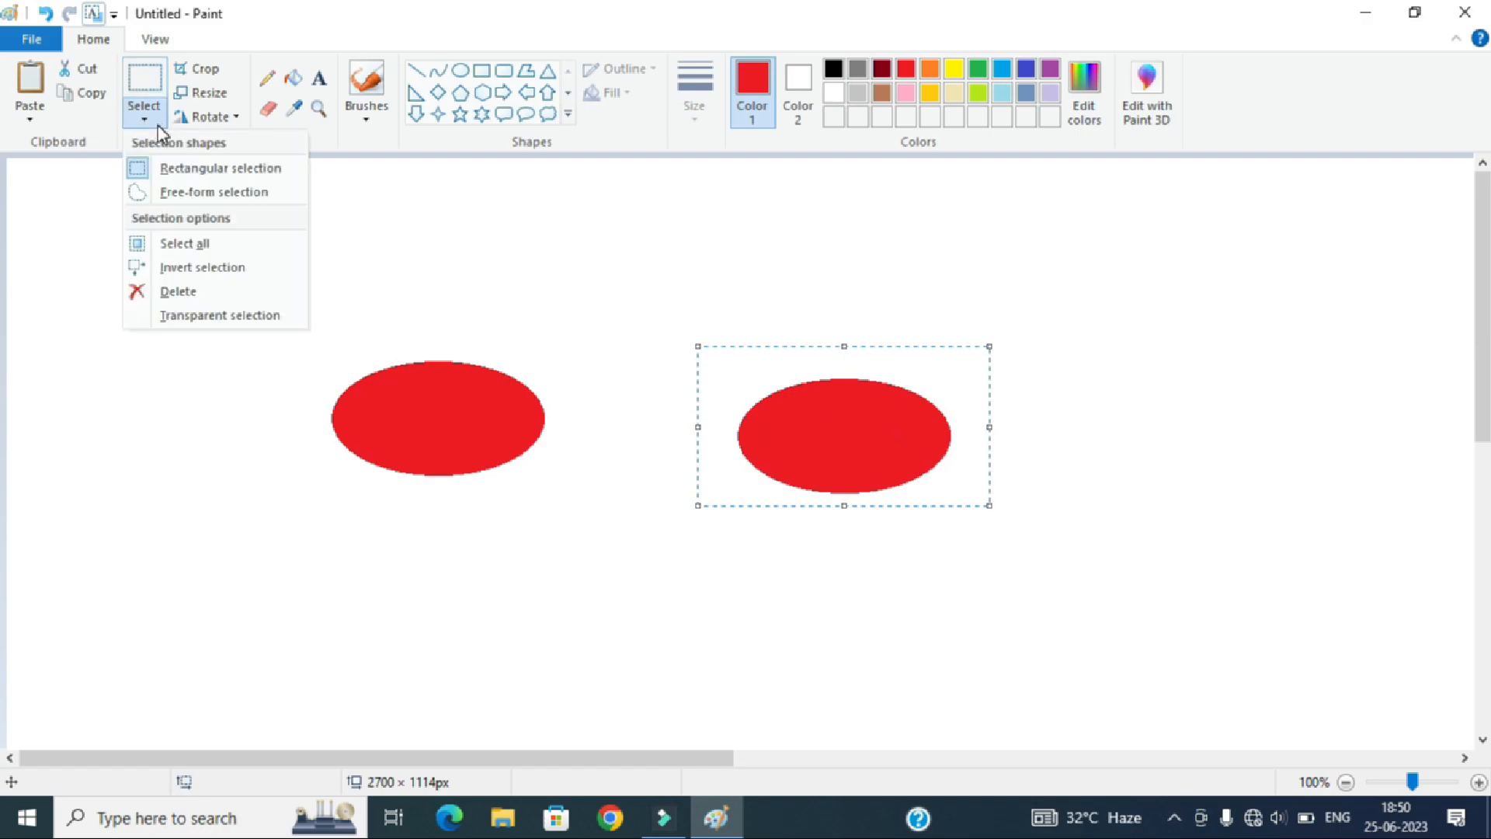
{"action": "left_click", "coordinate": [187, 168]}
{"action": "left_click_drag", "start_coordinate": [326, 337], "coordinate": [561, 489]}
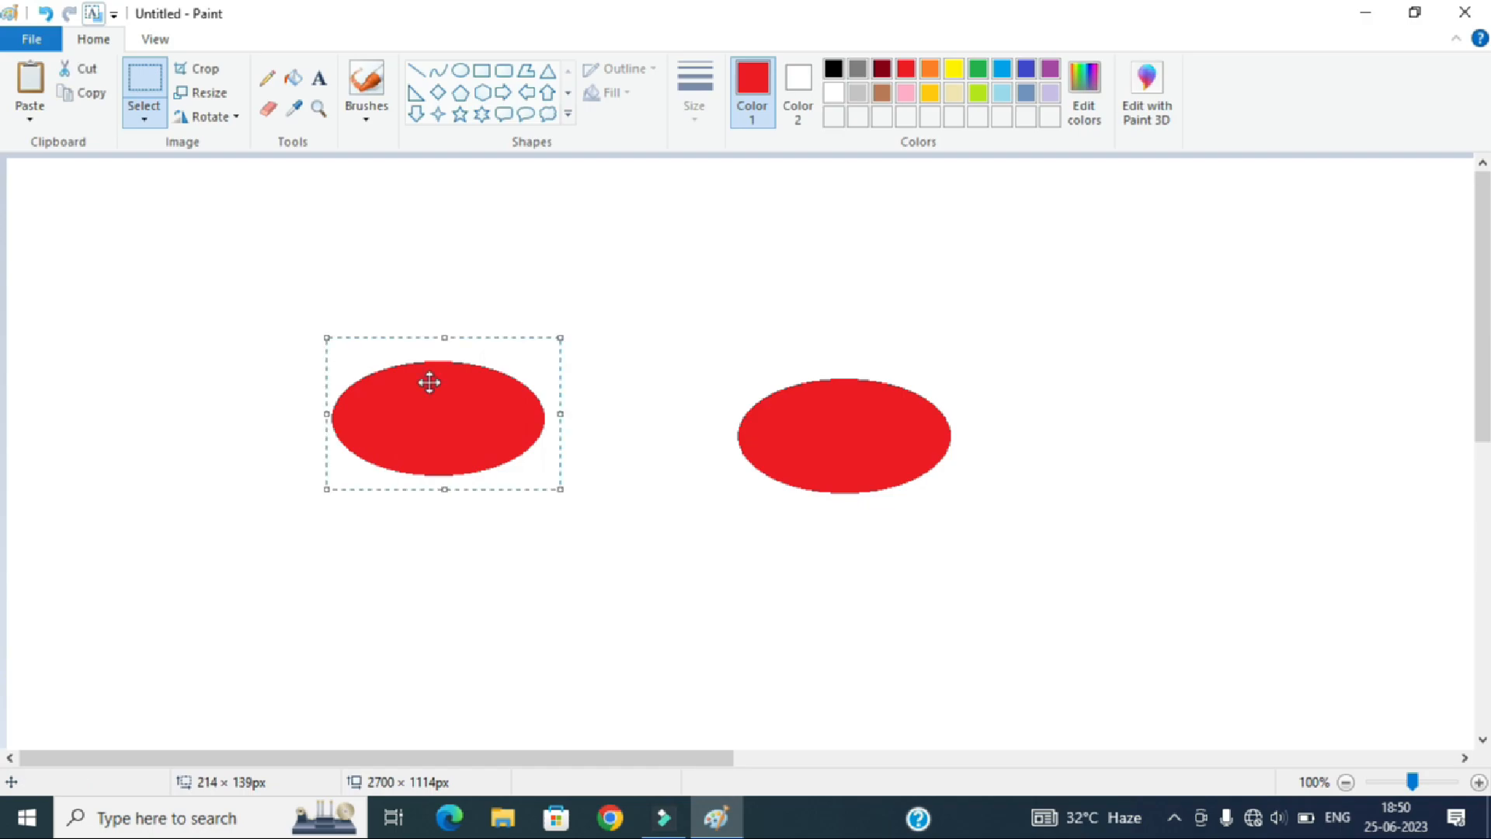
{"action": "left_click", "coordinate": [160, 125]}
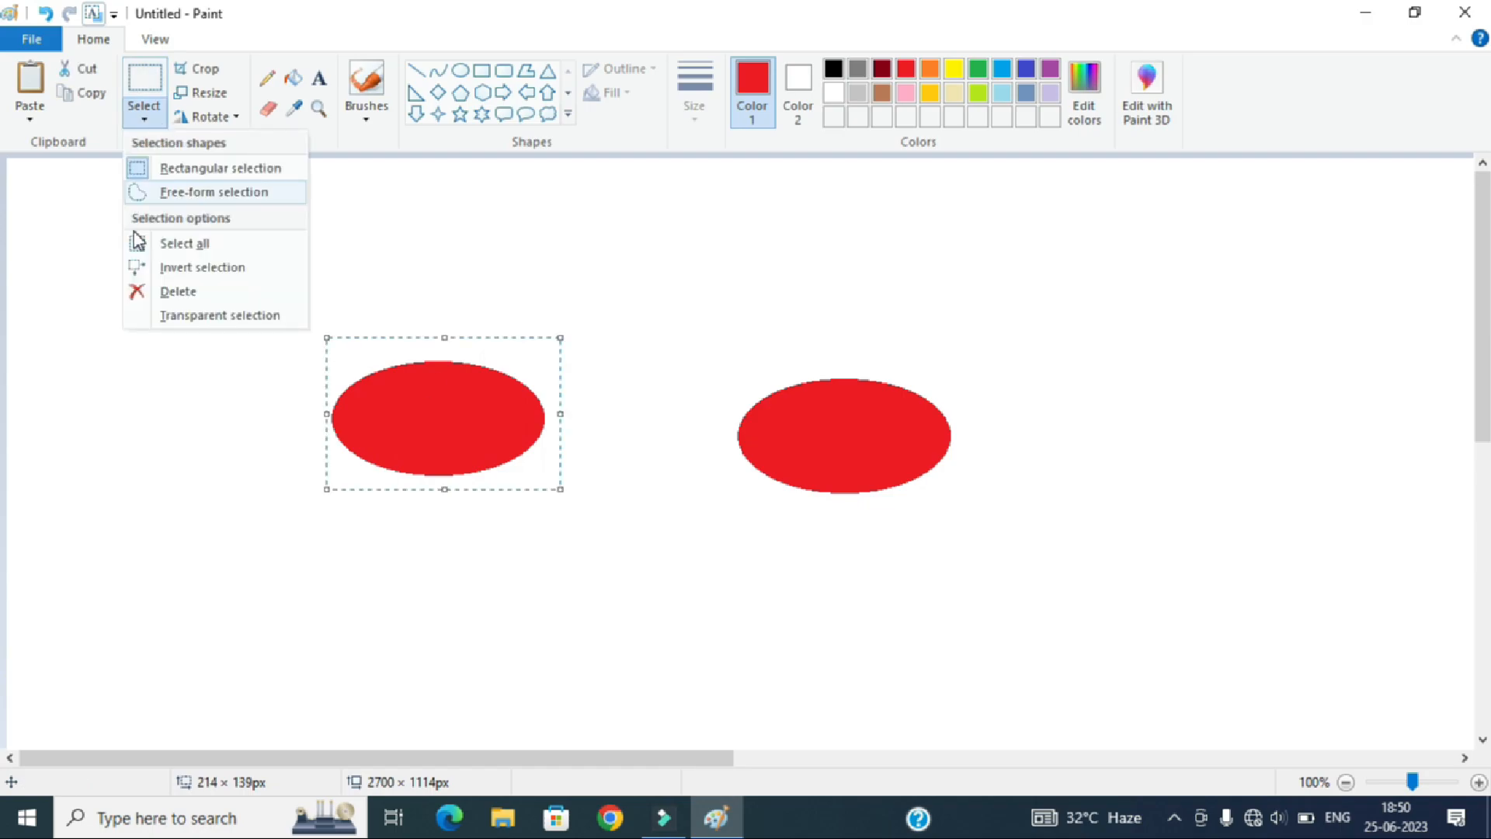
{"action": "left_click", "coordinate": [192, 321]}
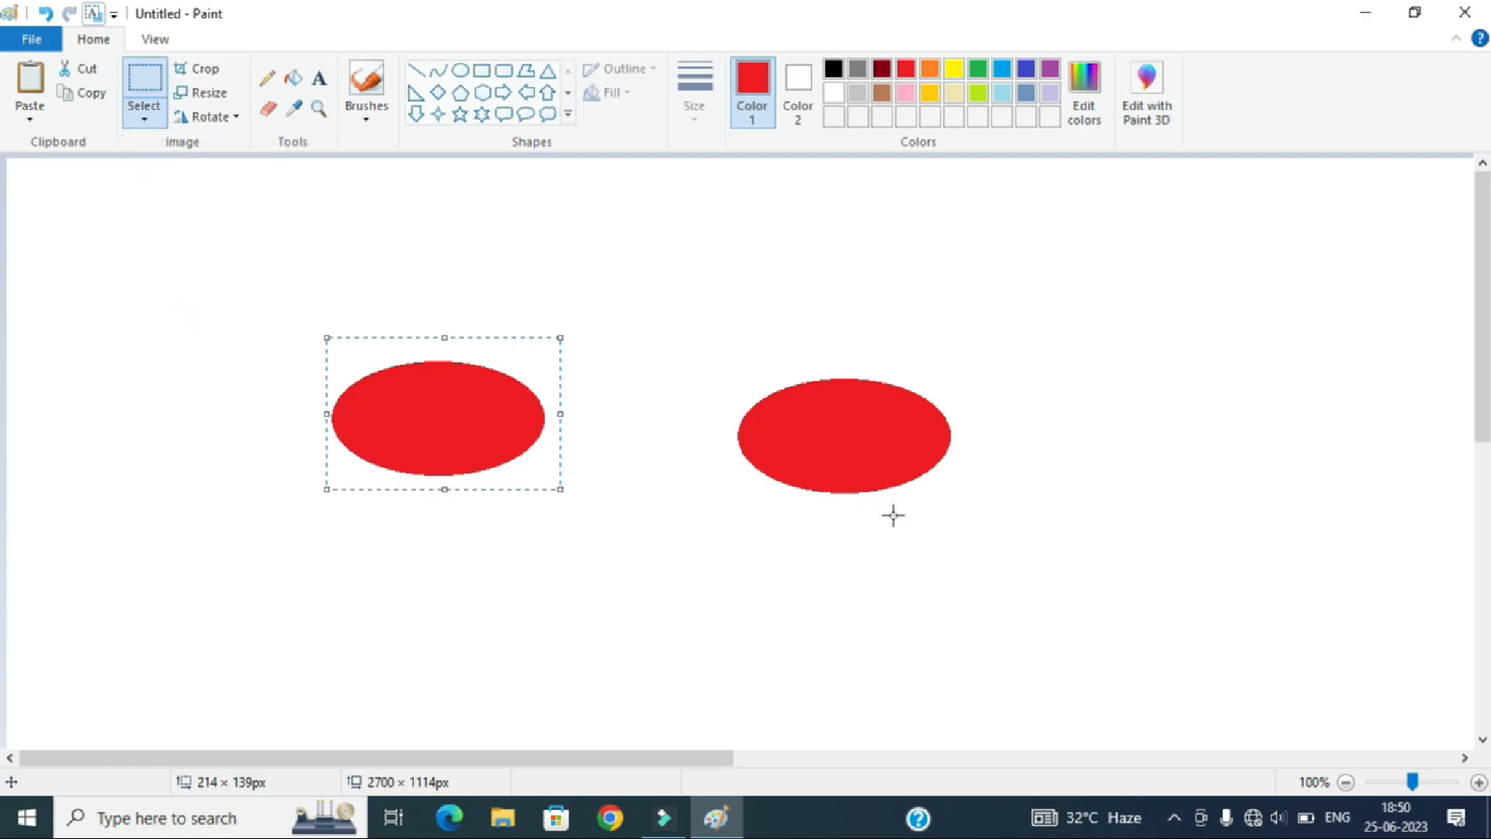
Copy the selected ellipse, paste a duplicate and place it above and between the two existing ellipses
{"action": "left_click", "coordinate": [91, 92]}
{"action": "key", "text": "ctrl+v"}
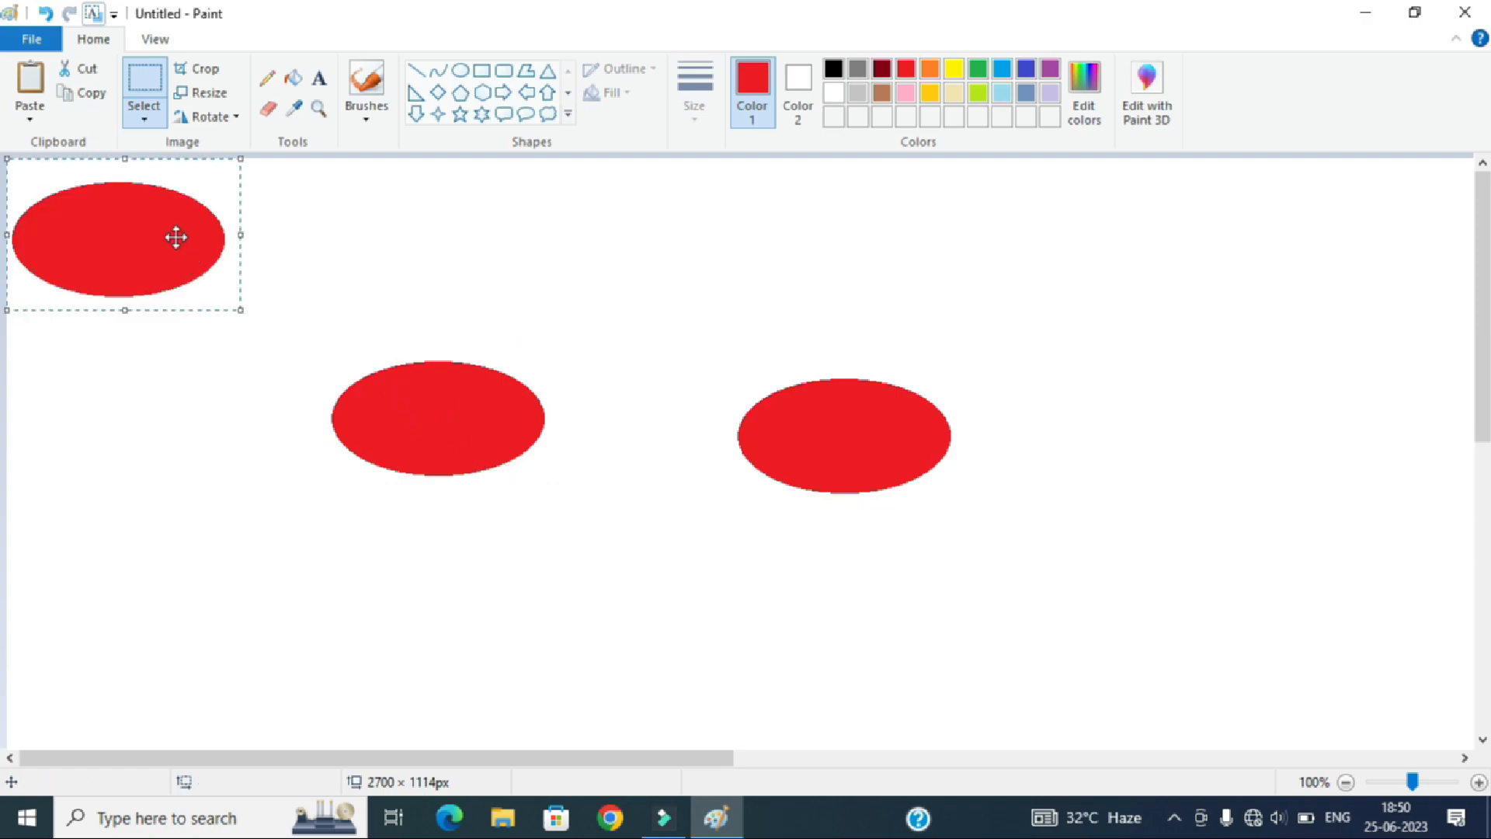
{"action": "left_click_drag", "start_coordinate": [176, 236], "coordinate": [682, 290]}
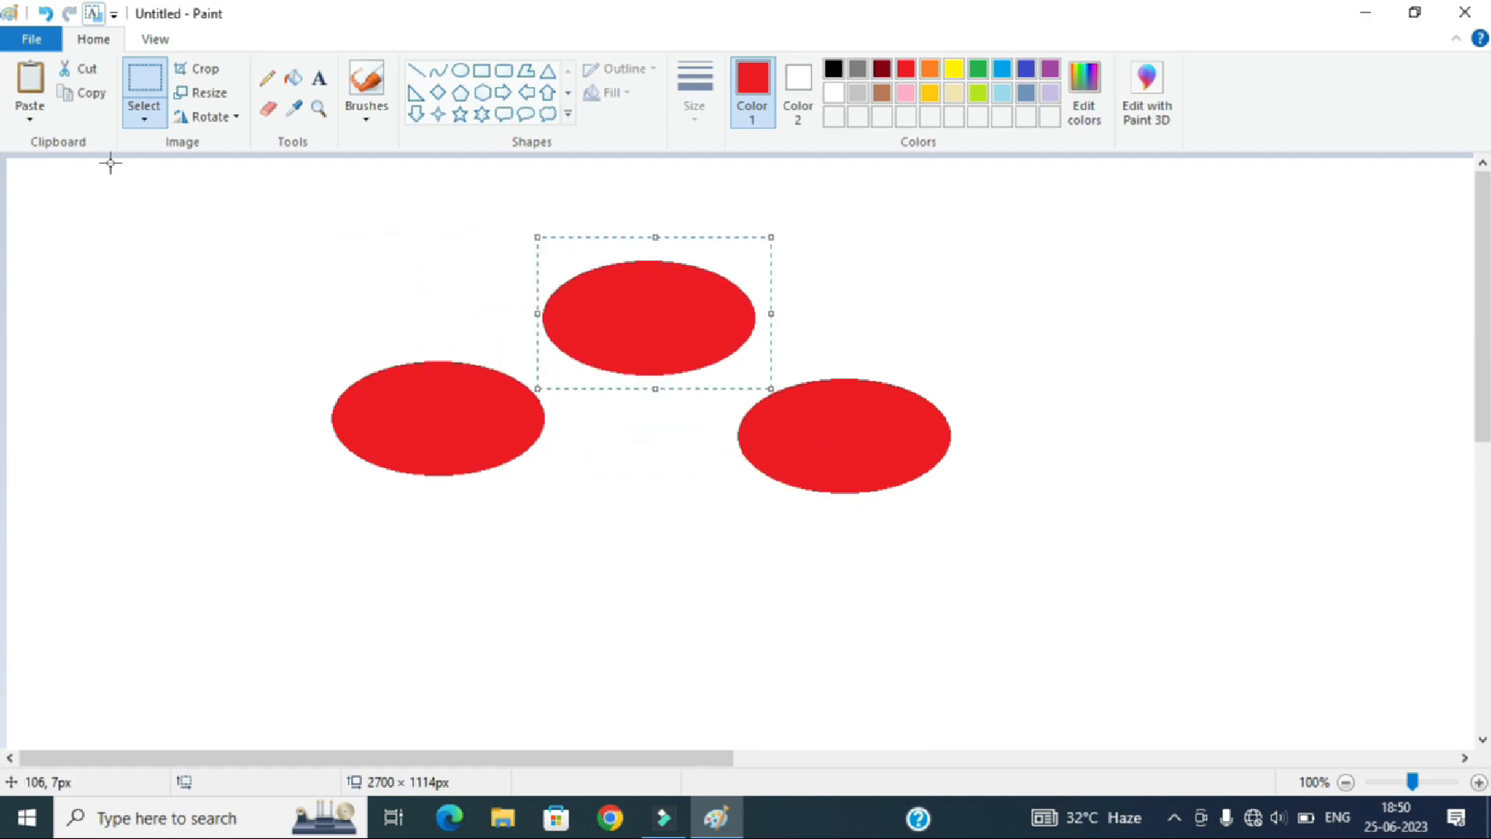
Paste a fourth red ellipse, place it to the upper right of the other three and deselect it
{"action": "left_click", "coordinate": [31, 78]}
{"action": "left_click_drag", "start_coordinate": [160, 230], "coordinate": [588, 327]}
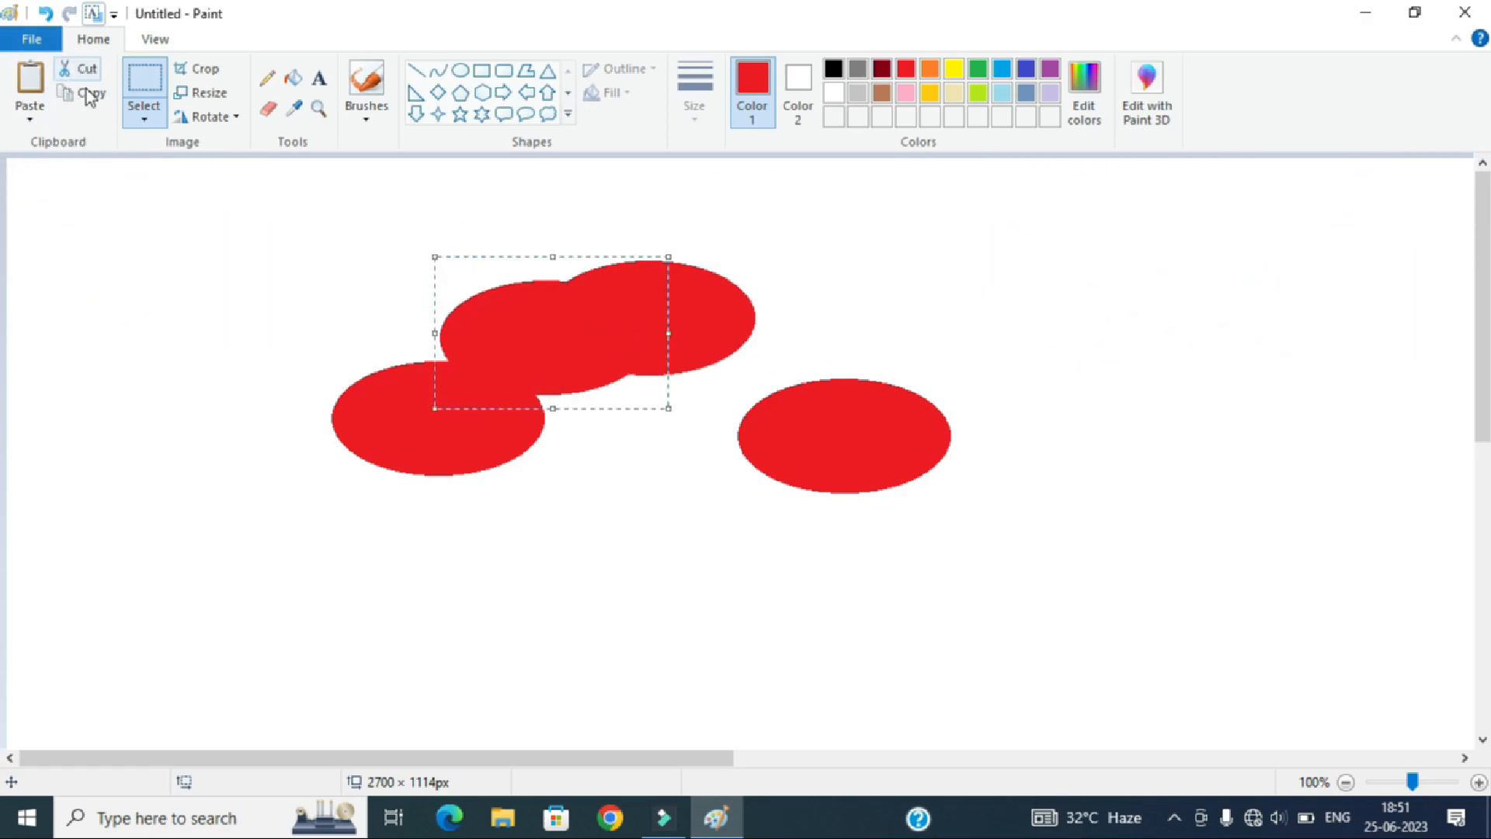
{"action": "left_click", "coordinate": [31, 119]}
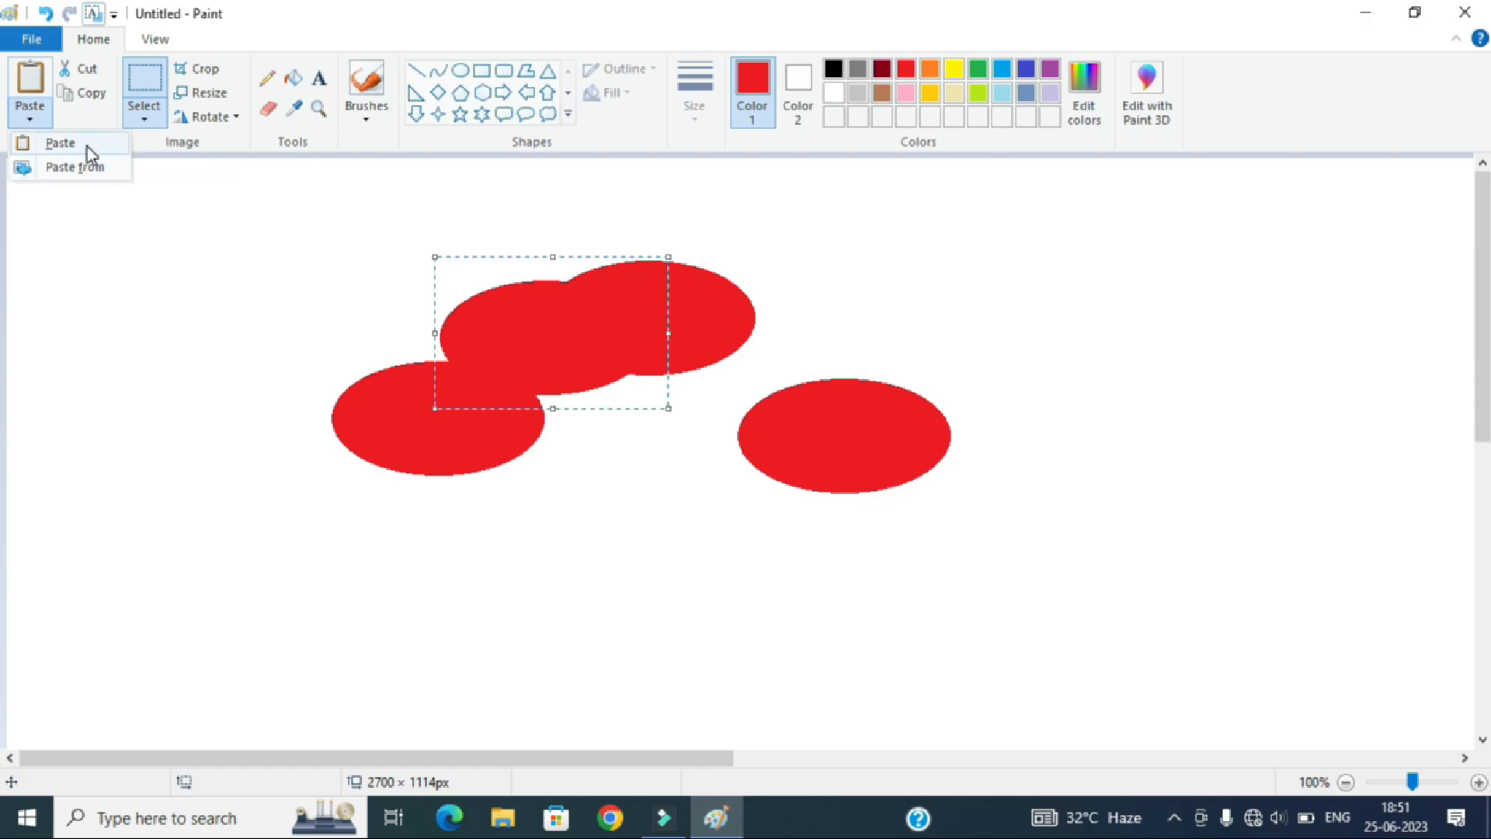
{"action": "left_click", "coordinate": [152, 284]}
{"action": "left_click_drag", "start_coordinate": [561, 336], "coordinate": [939, 266]}
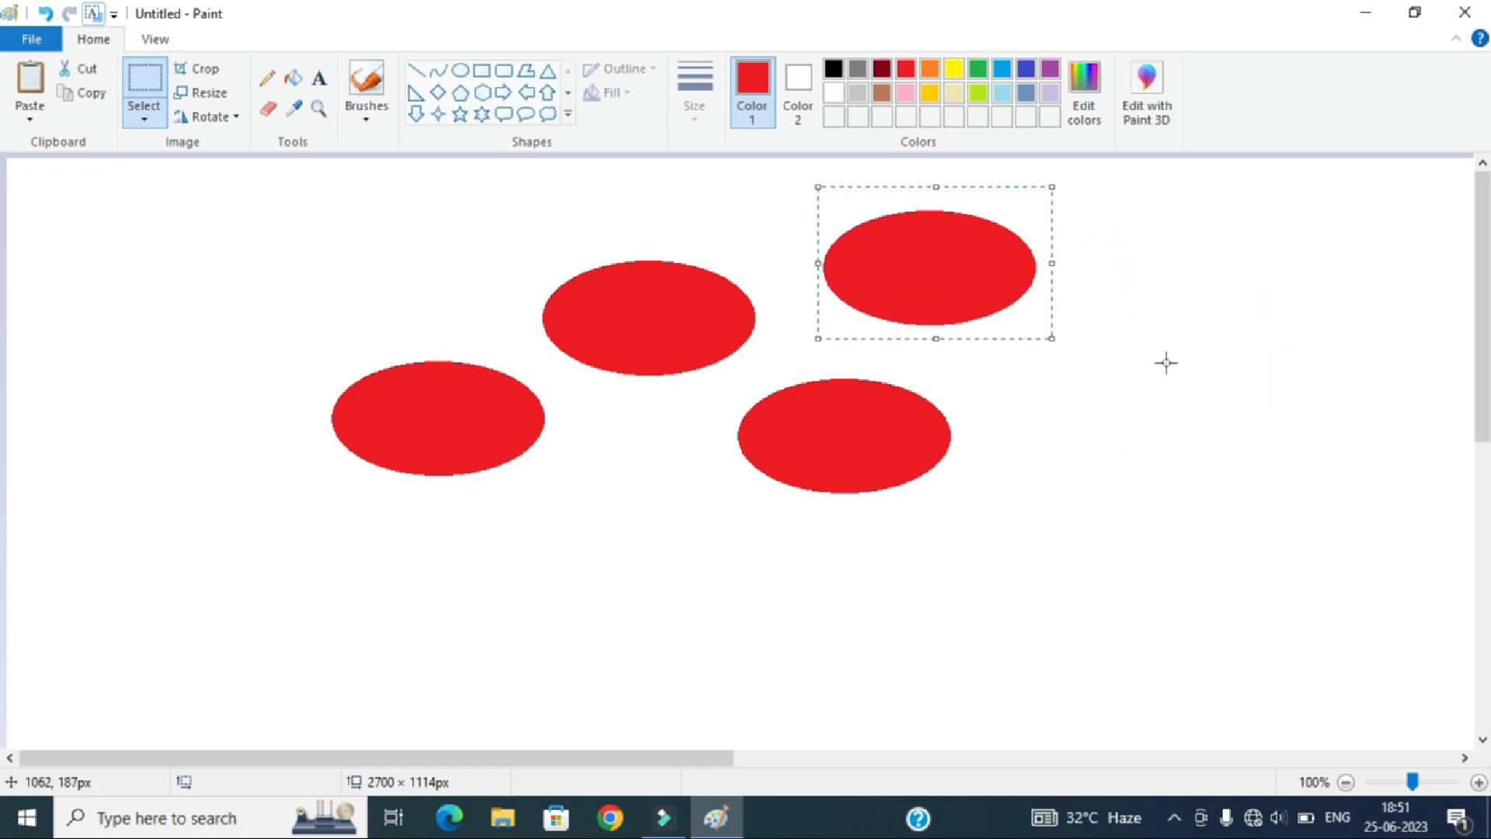
{"action": "left_click", "coordinate": [1136, 342]}
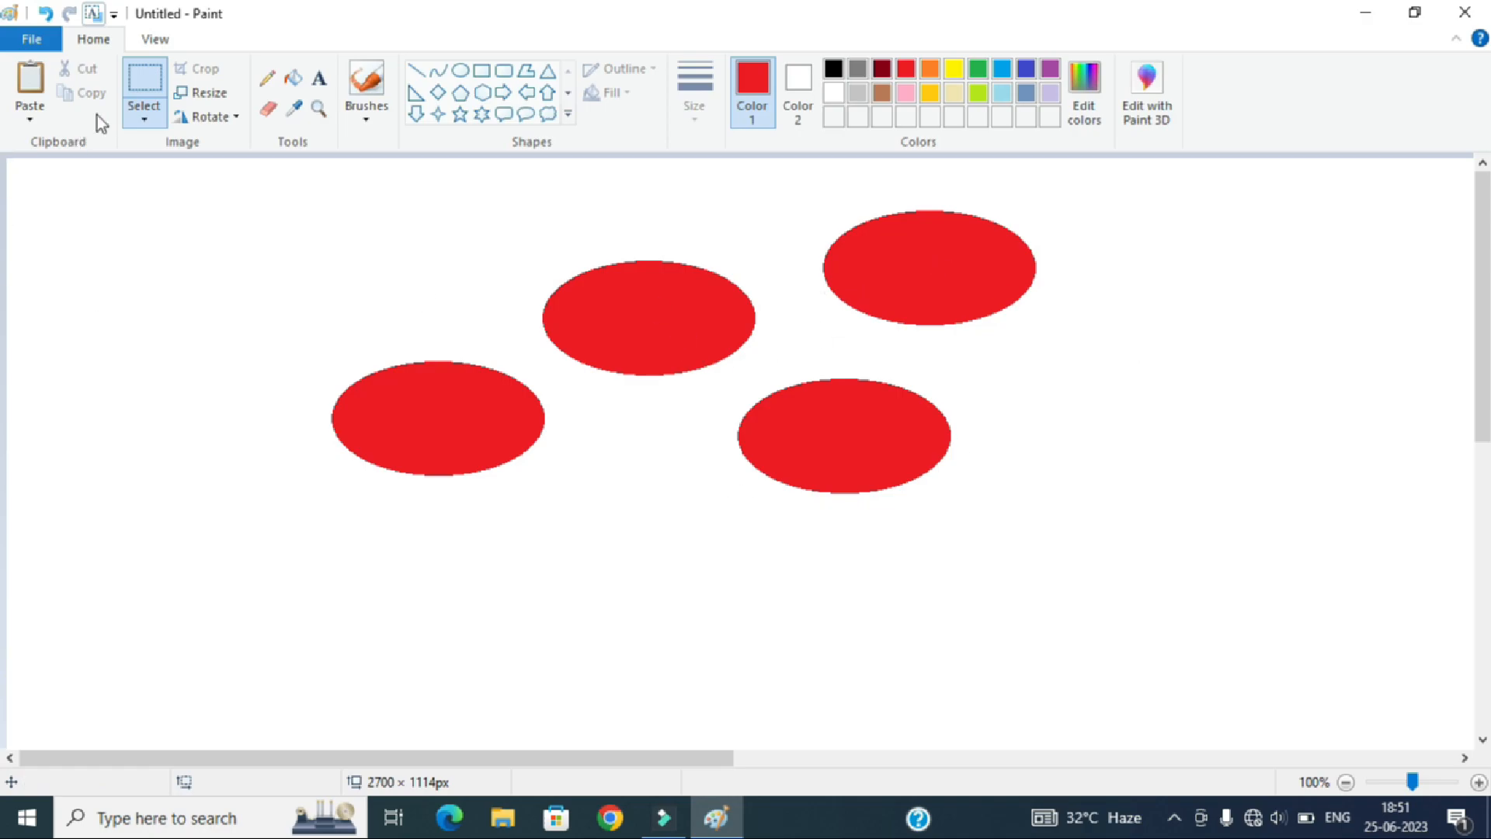
Select the upper-right ellipse with a rectangular selection about 277 × 133 px and move it to the canvas's upper-left area
{"action": "left_click", "coordinate": [154, 117]}
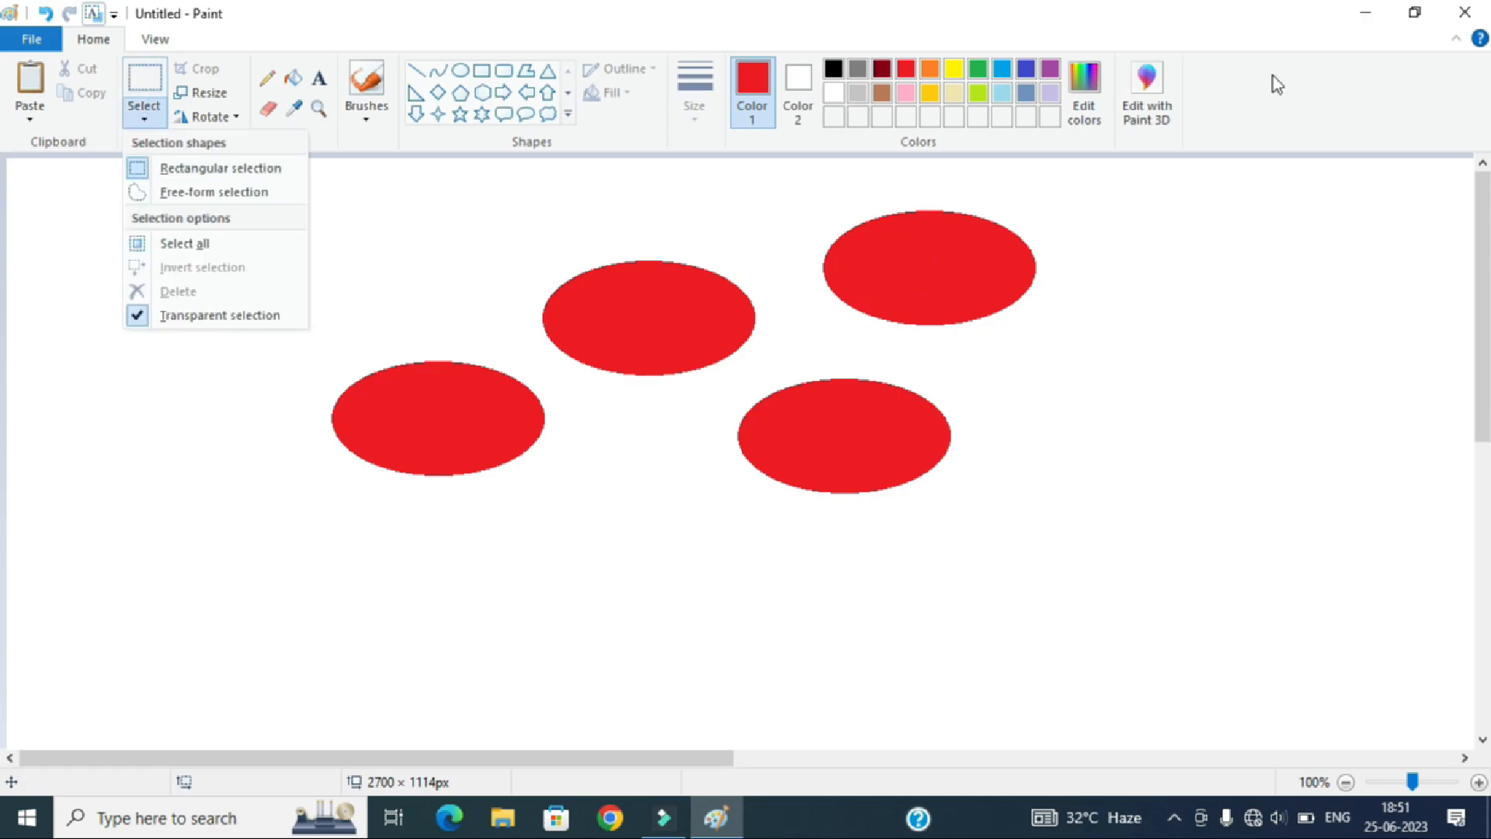
{"action": "left_click", "coordinate": [778, 214]}
{"action": "left_click_drag", "start_coordinate": [779, 196], "coordinate": [1081, 337]}
{"action": "mouse_move", "coordinate": [988, 292]}
{"action": "left_mouse_down"}
{"action": "mouse_move", "coordinate": [575, 326]}
{"action": "mouse_move", "coordinate": [259, 266]}
{"action": "left_mouse_up"}
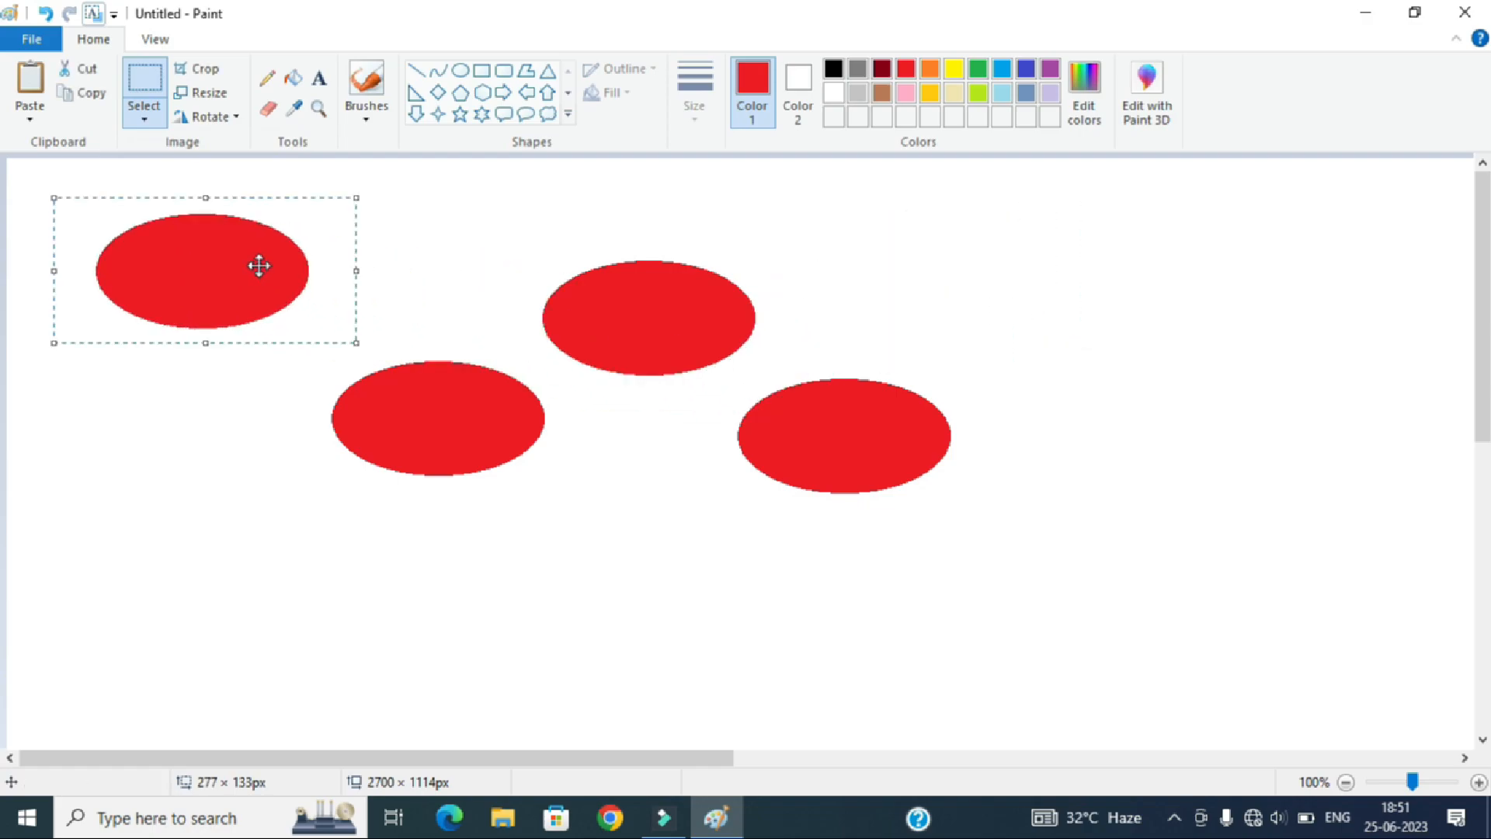
Erase most of the upper-left red ellipse with the Eraser, working from its right side inward
{"action": "left_click", "coordinate": [269, 108]}
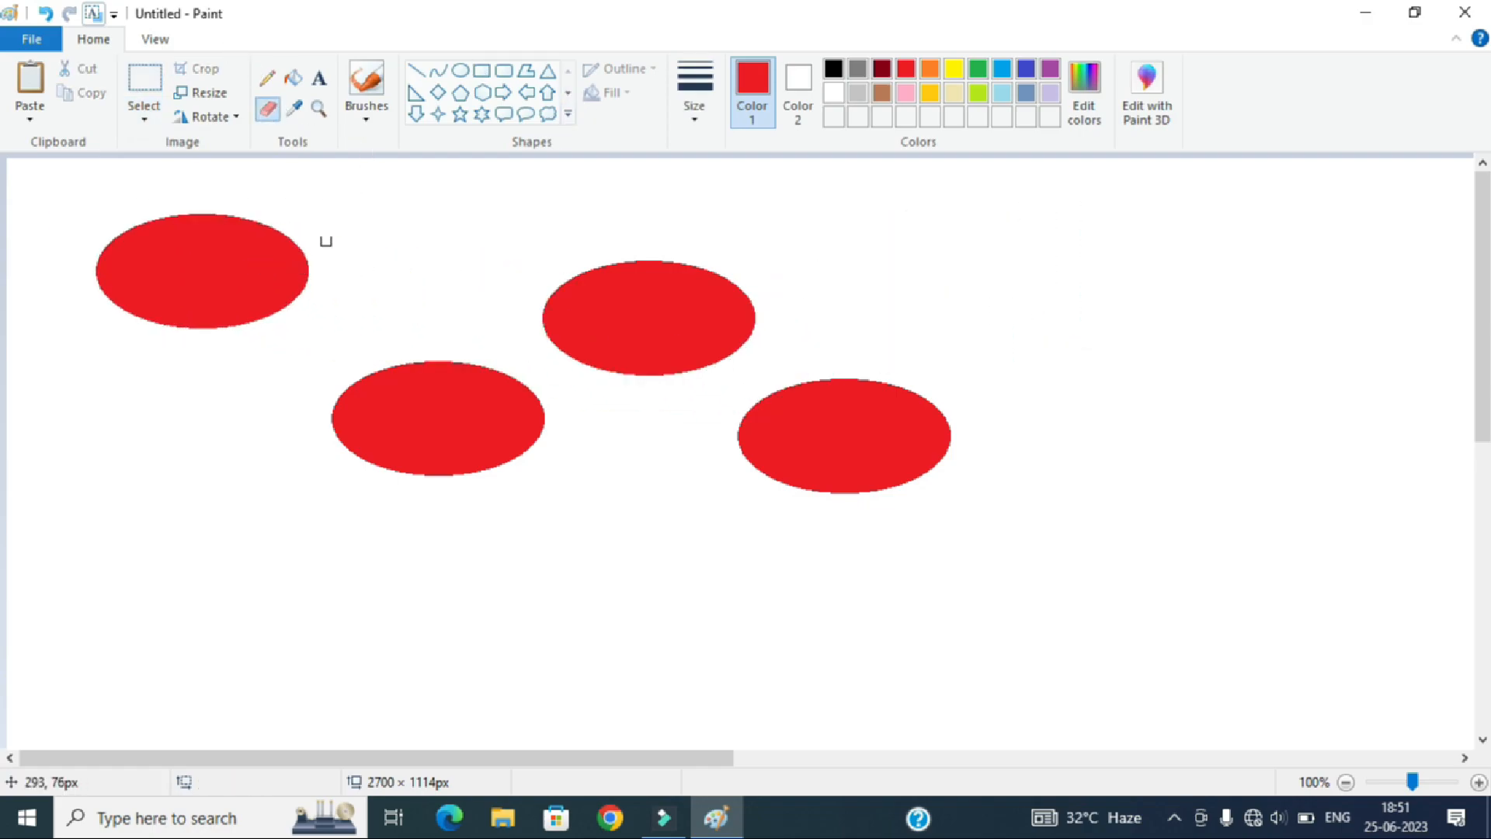
{"action": "mouse_move", "coordinate": [277, 330]}
{"action": "left_mouse_down"}
{"action": "mouse_move", "coordinate": [316, 227]}
{"action": "mouse_move", "coordinate": [305, 208]}
{"action": "mouse_move", "coordinate": [211, 360]}
{"action": "mouse_move", "coordinate": [238, 316]}
{"action": "mouse_move", "coordinate": [257, 201]}
{"action": "mouse_move", "coordinate": [269, 265]}
{"action": "mouse_move", "coordinate": [278, 225]}
{"action": "left_mouse_up"}
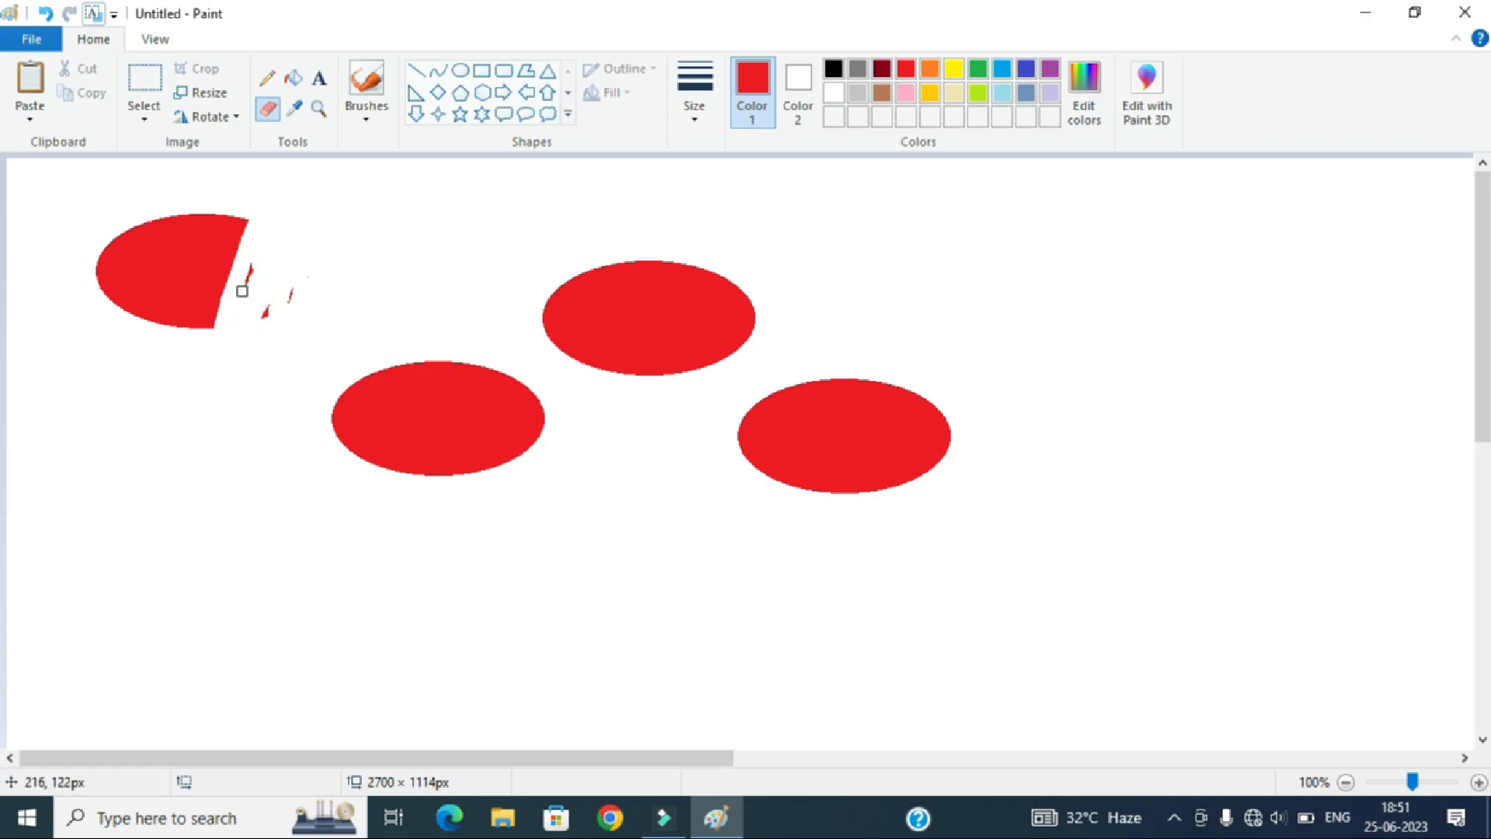
{"action": "left_click_drag", "start_coordinate": [240, 365], "coordinate": [260, 317]}
{"action": "mouse_move", "coordinate": [273, 202]}
{"action": "left_mouse_down"}
{"action": "mouse_move", "coordinate": [246, 274]}
{"action": "mouse_move", "coordinate": [200, 311]}
{"action": "mouse_move", "coordinate": [247, 283]}
{"action": "mouse_move", "coordinate": [262, 194]}
{"action": "mouse_move", "coordinate": [174, 390]}
{"action": "mouse_move", "coordinate": [230, 330]}
{"action": "mouse_move", "coordinate": [178, 263]}
{"action": "mouse_move", "coordinate": [256, 212]}
{"action": "mouse_move", "coordinate": [188, 291]}
{"action": "mouse_move", "coordinate": [238, 327]}
{"action": "mouse_move", "coordinate": [180, 247]}
{"action": "mouse_move", "coordinate": [208, 242]}
{"action": "mouse_move", "coordinate": [157, 236]}
{"action": "mouse_move", "coordinate": [195, 242]}
{"action": "mouse_move", "coordinate": [175, 197]}
{"action": "left_mouse_up"}
Draw a rectangular selection about 265 × 136 px around the middle ellipse, and undo the last eraser stroke
{"action": "left_click", "coordinate": [143, 81]}
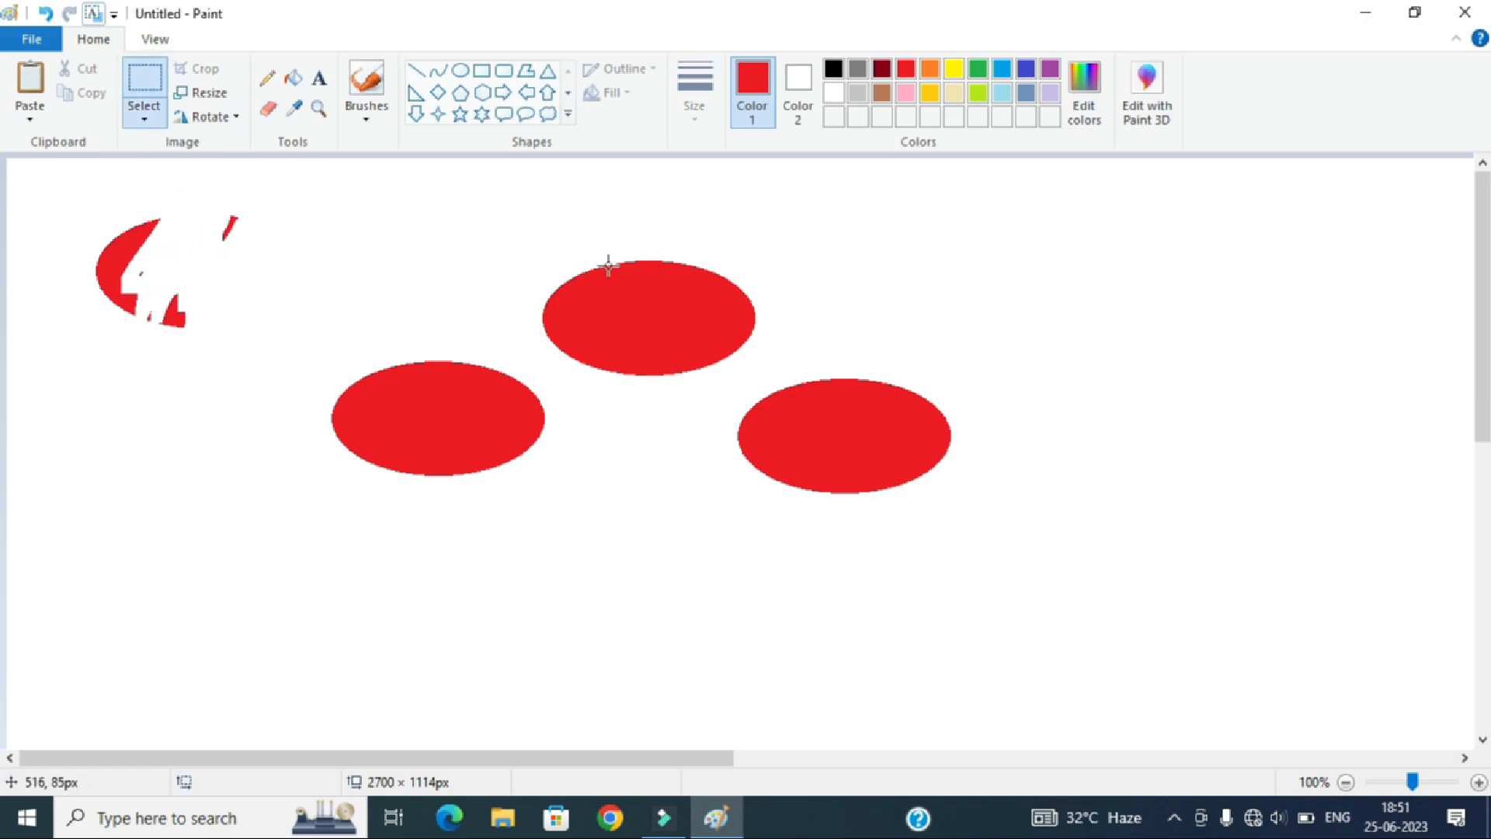
{"action": "left_click_drag", "start_coordinate": [465, 230], "coordinate": [754, 378]}
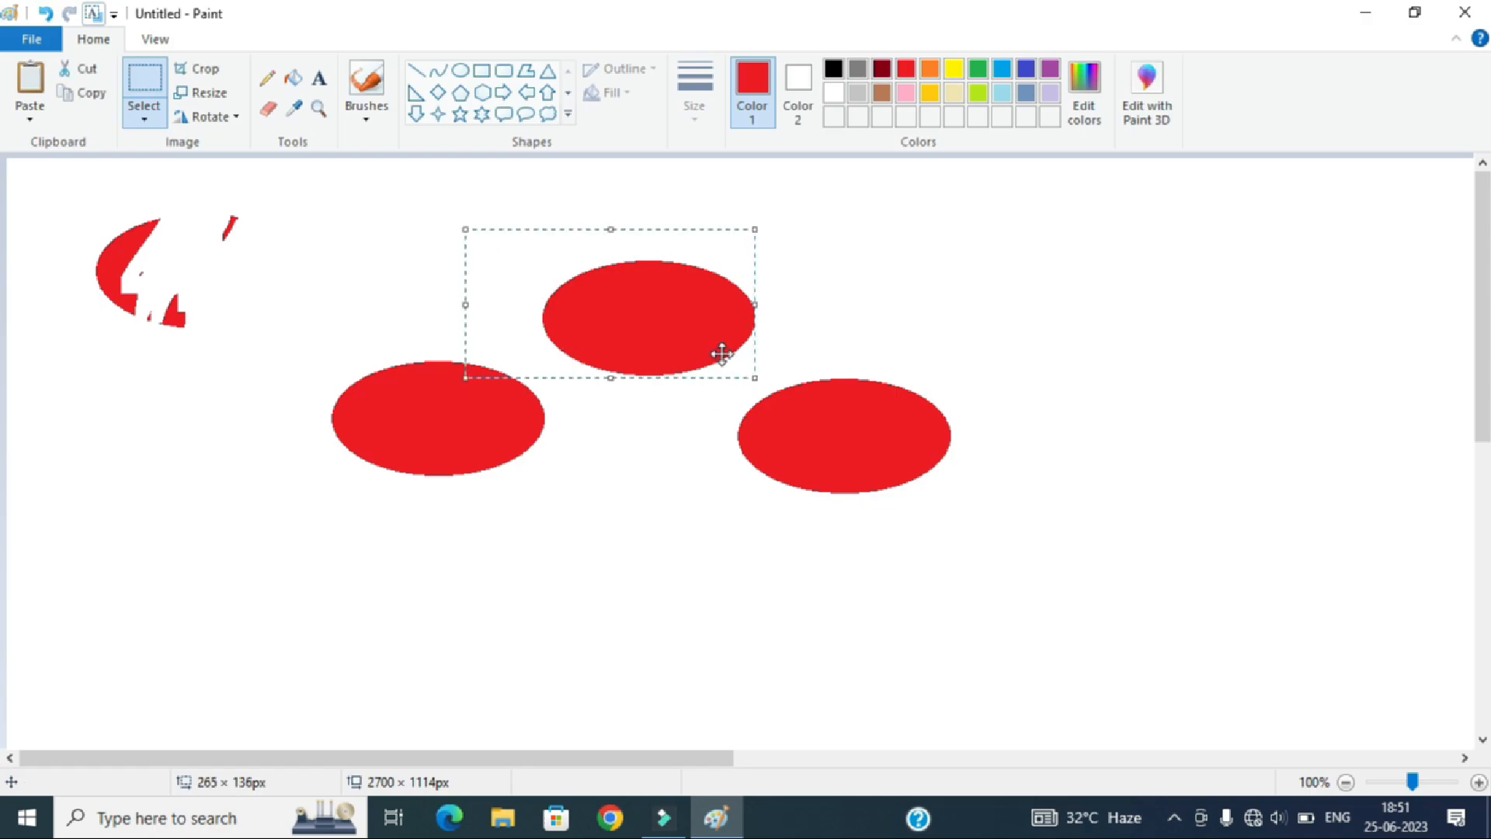
{"action": "key", "text": "ctrl+z"}
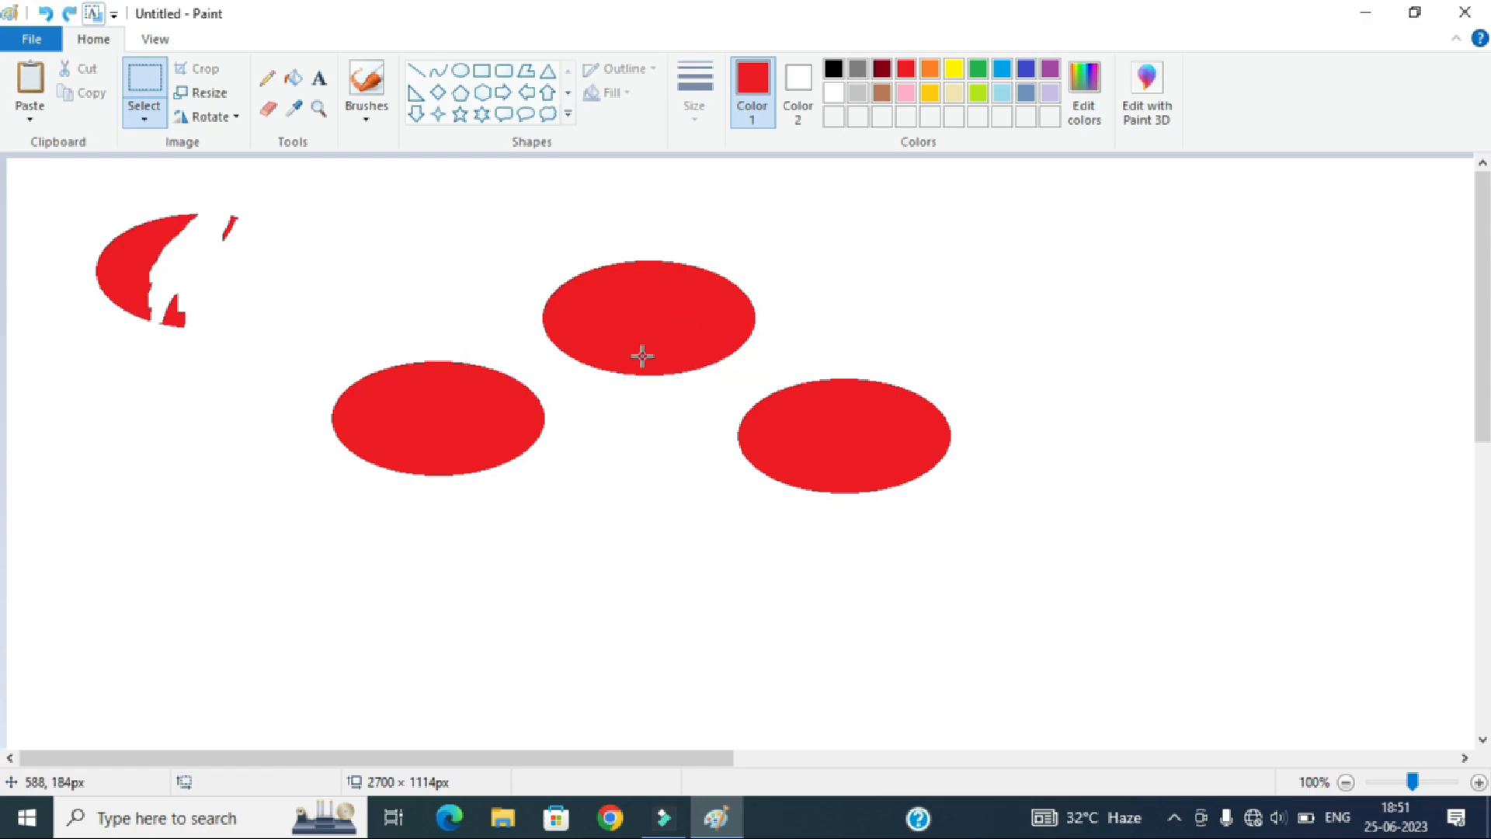
Crop the image to the lower-right ellipse with a selection about 216 × 122 px and enlarge the canvas to about 939 × 540 px
{"action": "left_click_drag", "start_coordinate": [724, 378], "coordinate": [961, 510]}
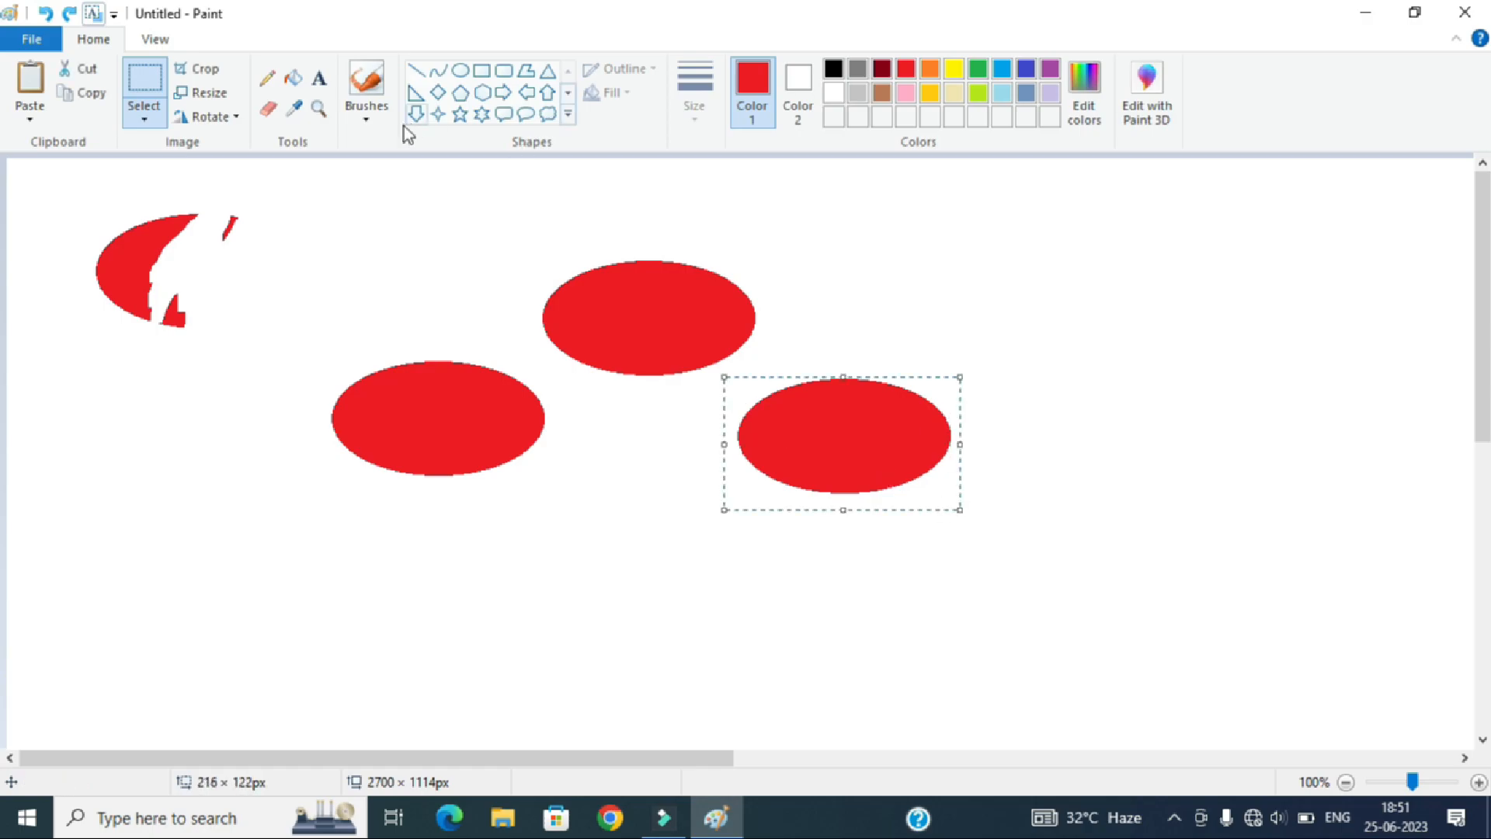
{"action": "left_click", "coordinate": [199, 72]}
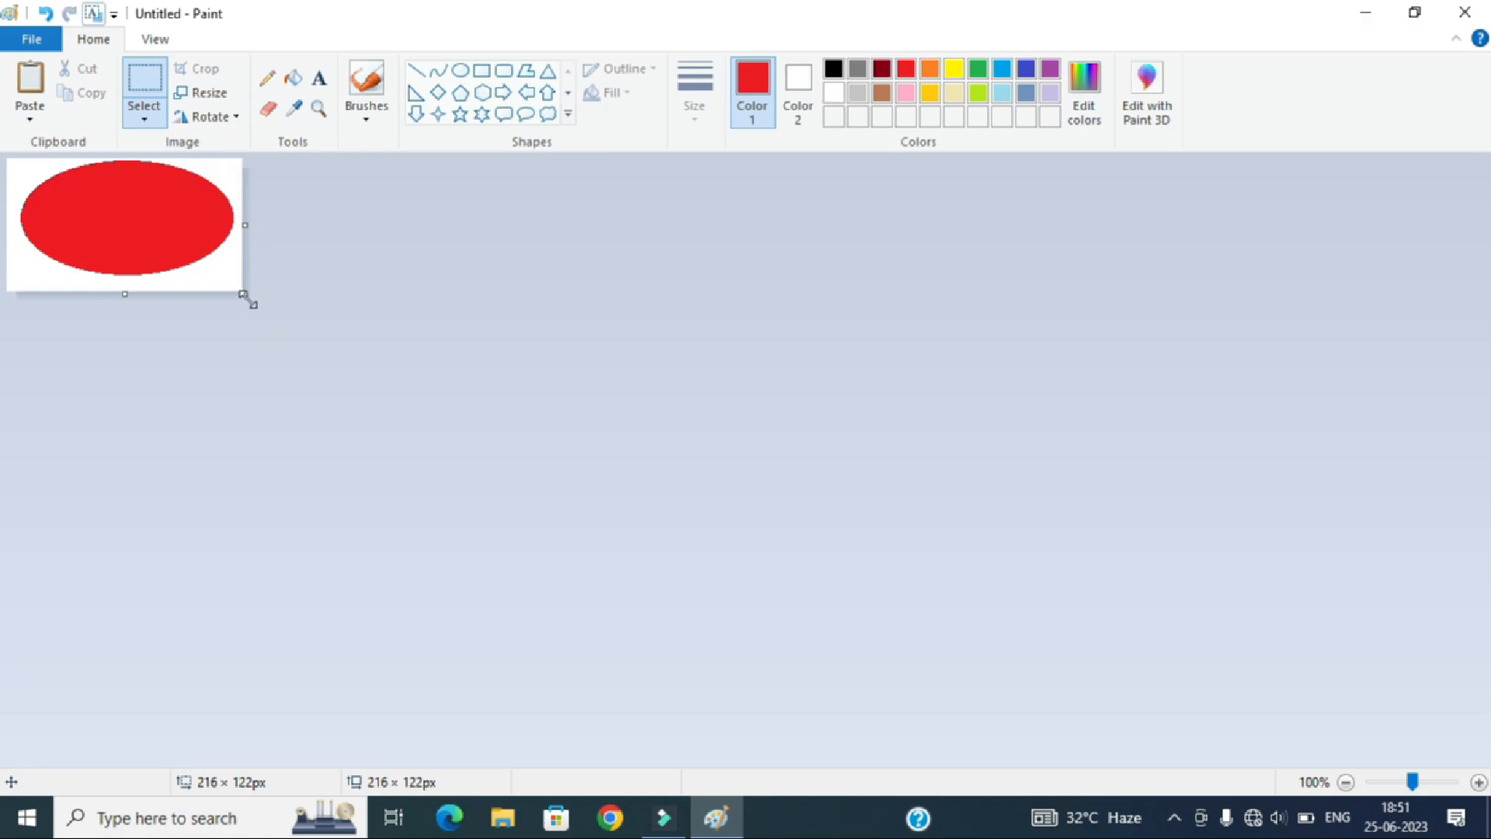
{"action": "left_click_drag", "start_coordinate": [245, 296], "coordinate": [1033, 552]}
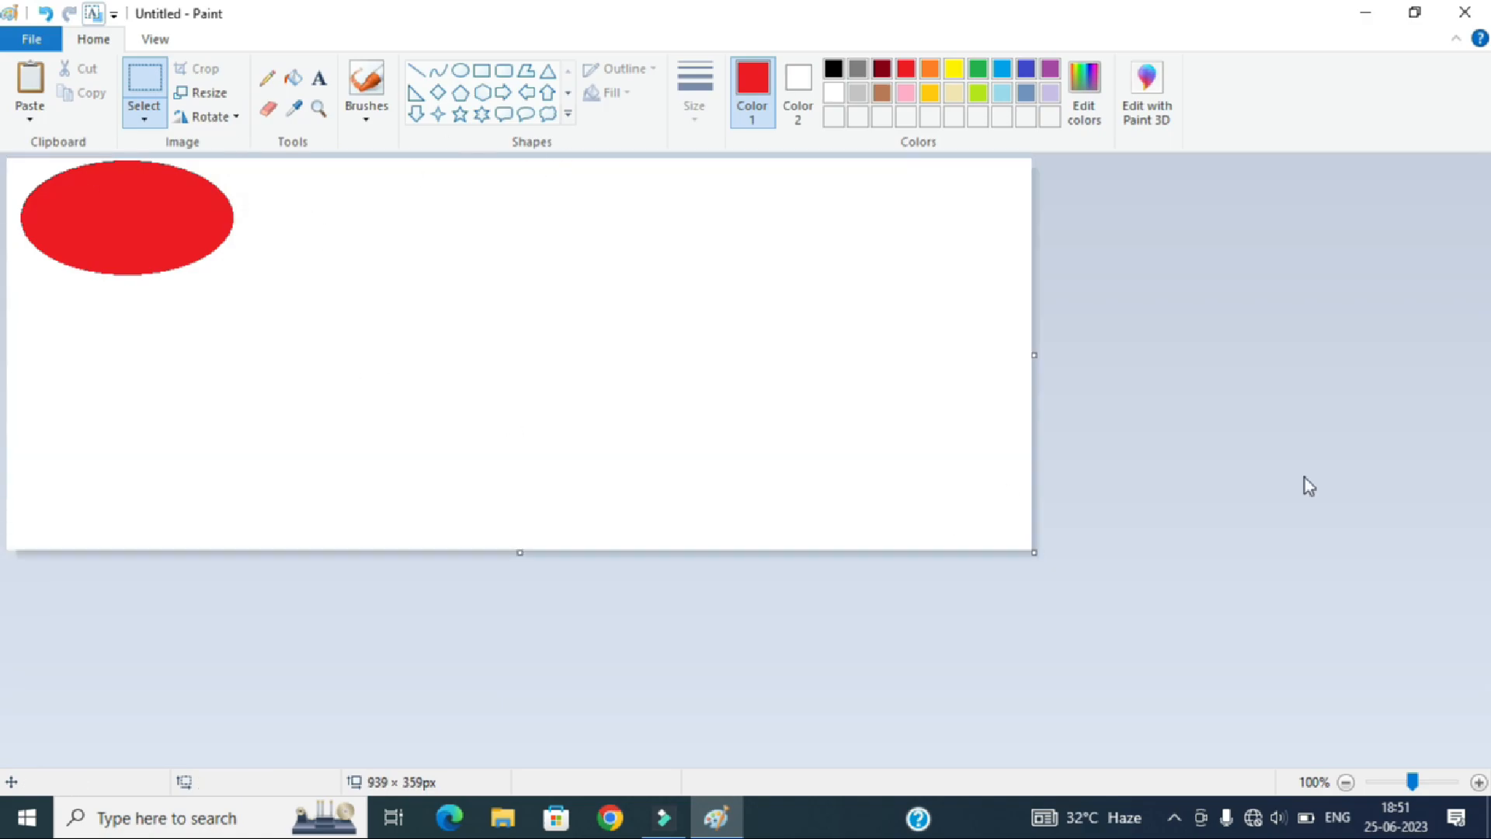
{"action": "left_click_drag", "start_coordinate": [506, 553], "coordinate": [622, 750]}
Move the red ellipse down and right with a rectangular selection about 213 × 125 px and crop the image to that selection
{"action": "left_click_drag", "start_coordinate": [25, 179], "coordinate": [258, 298]}
{"action": "left_click", "coordinate": [417, 246]}
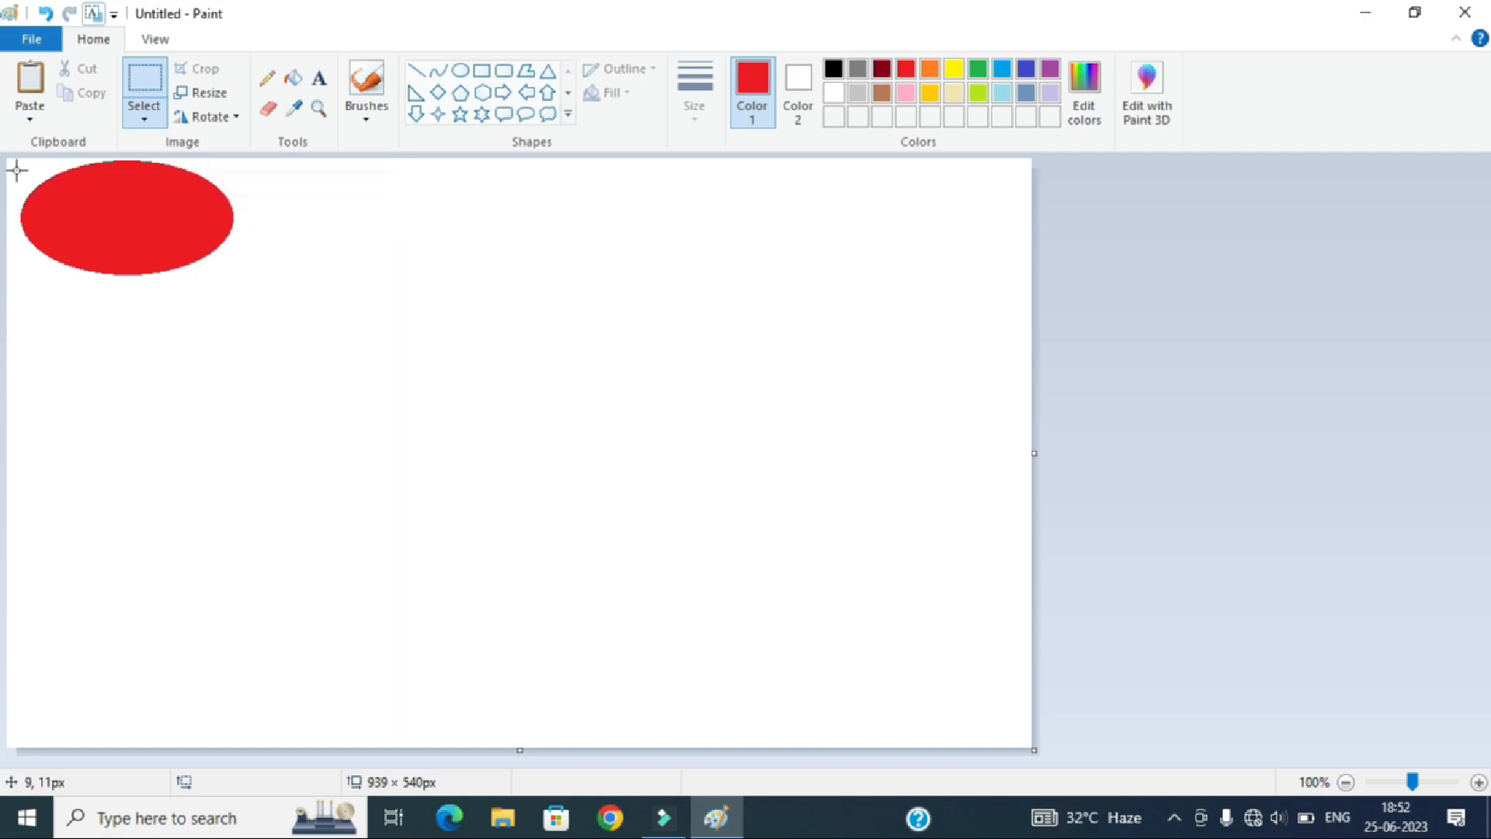
{"action": "left_click_drag", "start_coordinate": [19, 162], "coordinate": [251, 296]}
{"action": "left_click_drag", "start_coordinate": [176, 218], "coordinate": [475, 345]}
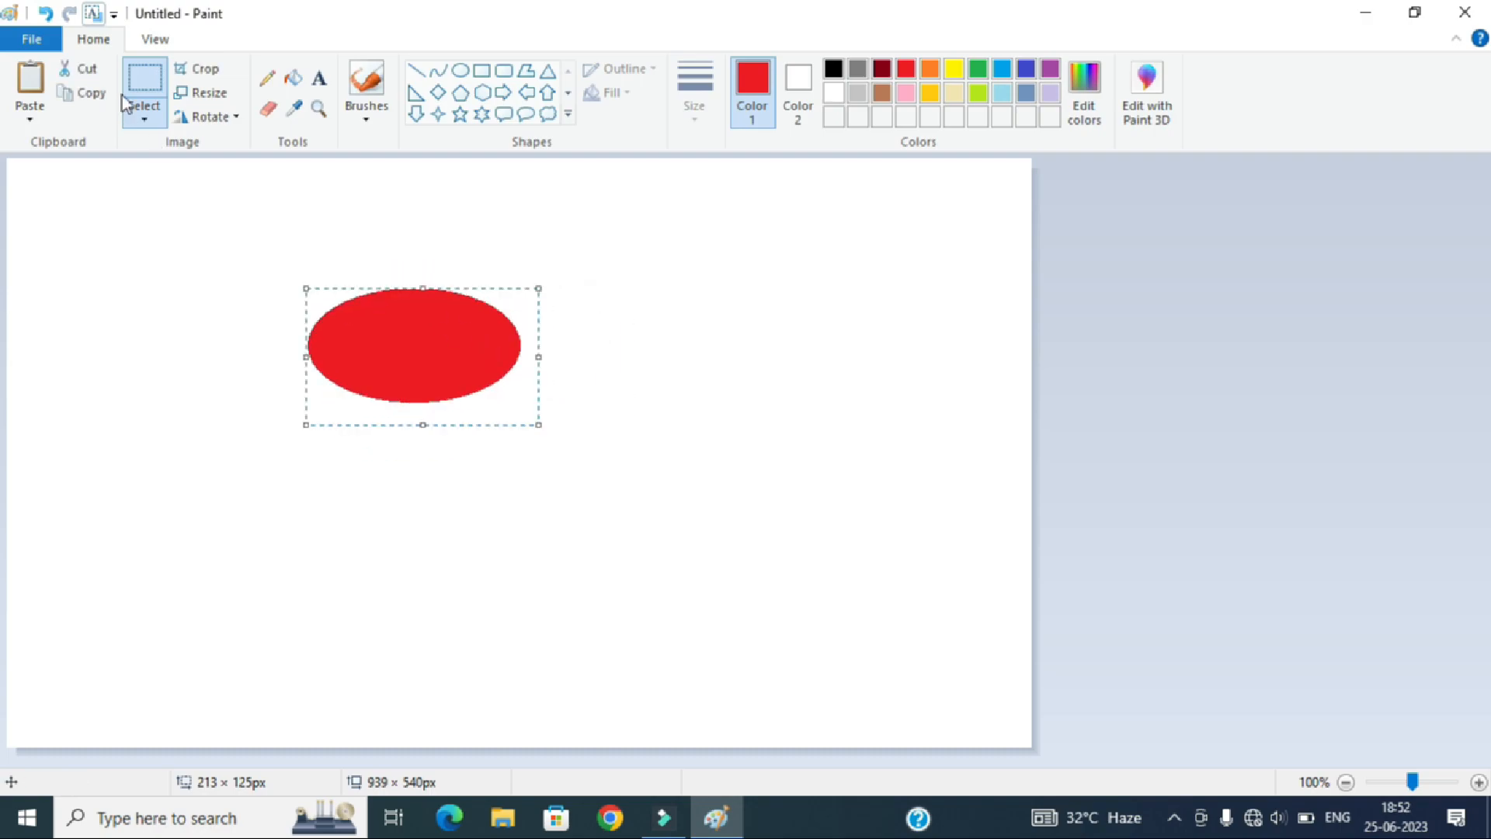
{"action": "left_click", "coordinate": [202, 76]}
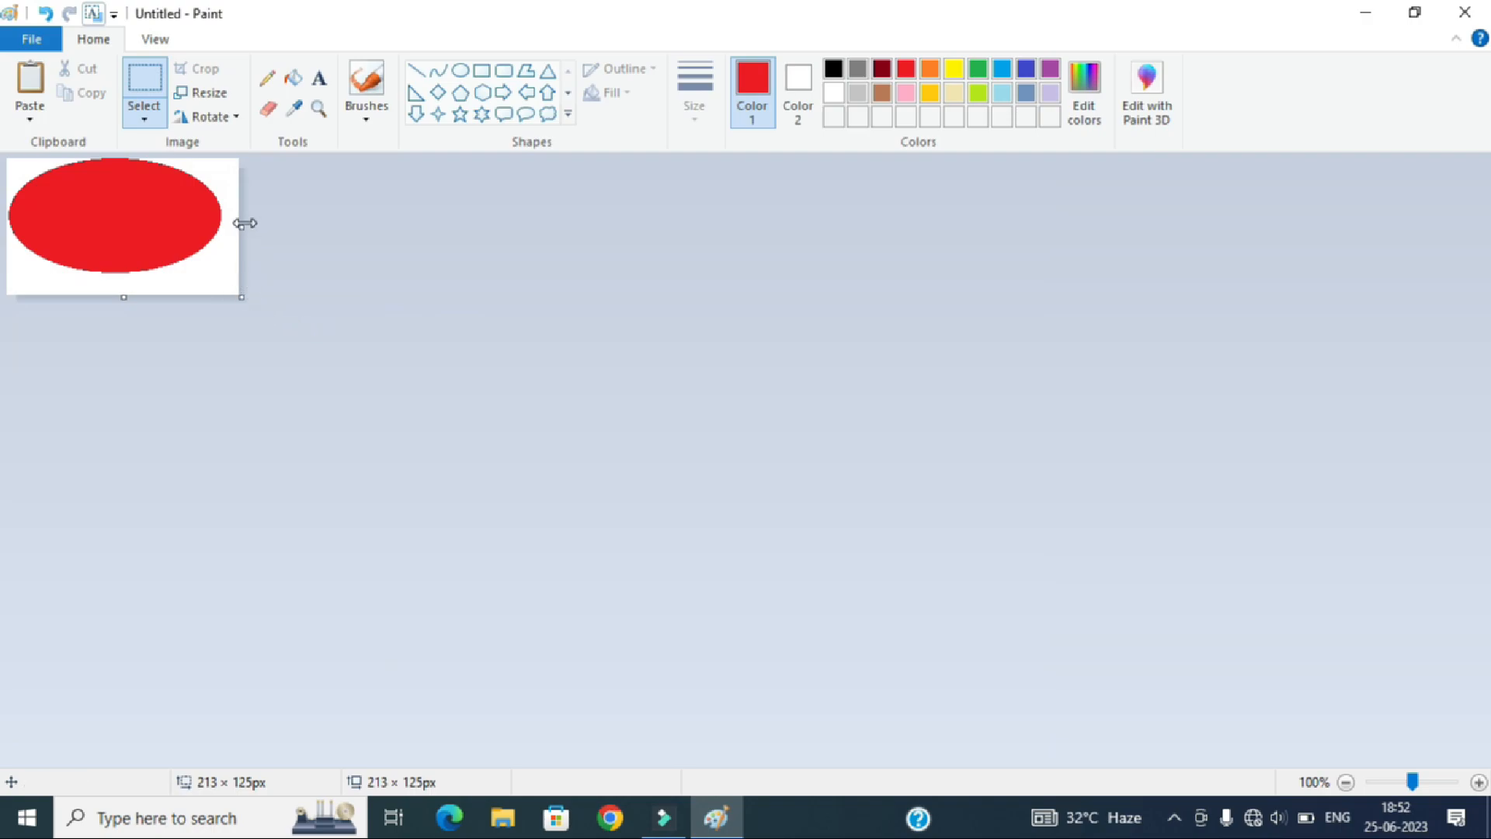
Enlarge the cropped canvas around the ellipse to about 1343 × 603 px
{"action": "left_click_drag", "start_coordinate": [248, 231], "coordinate": [1286, 230]}
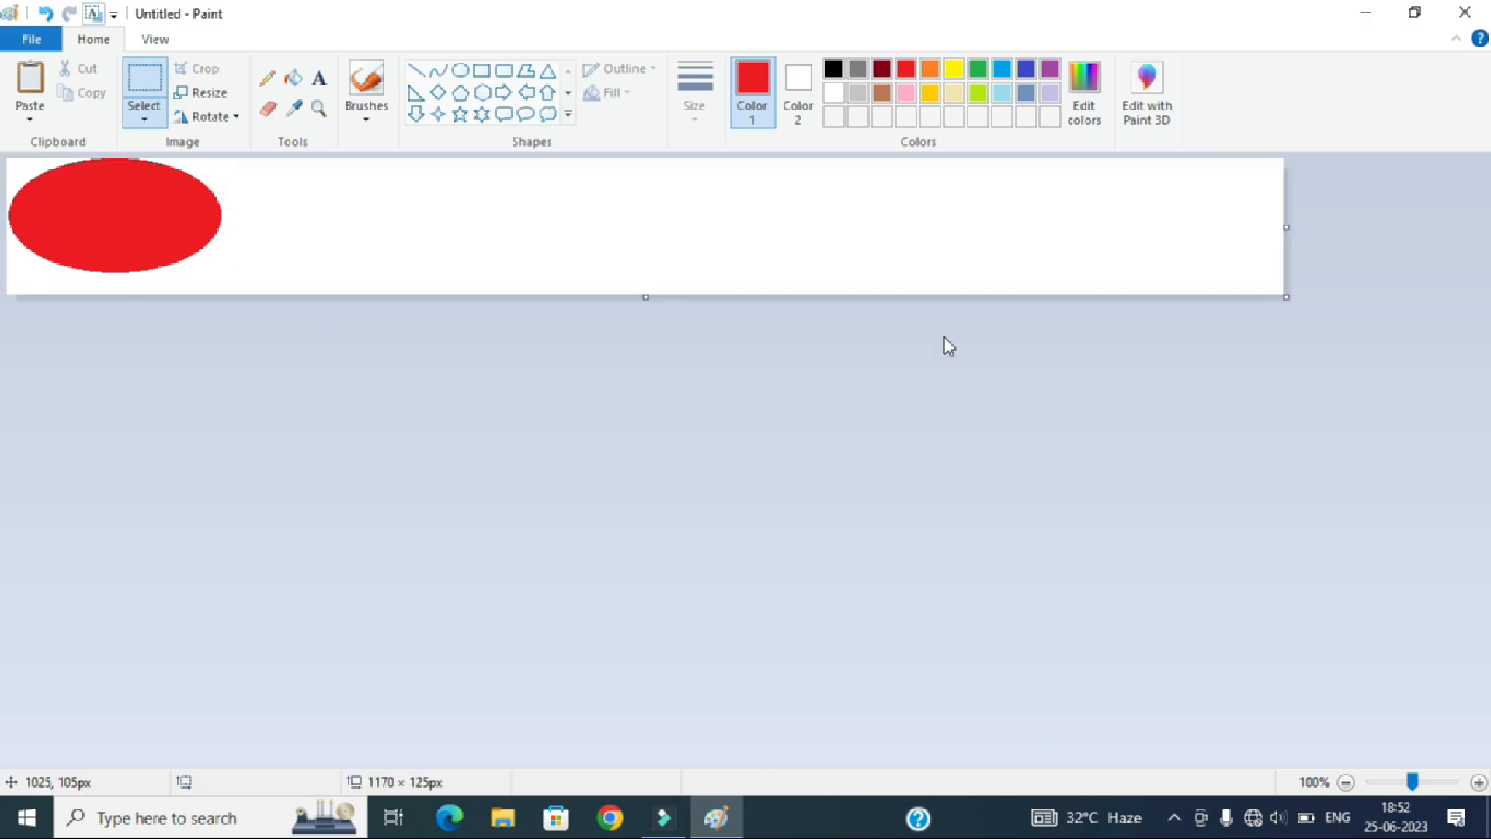
{"action": "left_click_drag", "start_coordinate": [649, 301], "coordinate": [730, 680]}
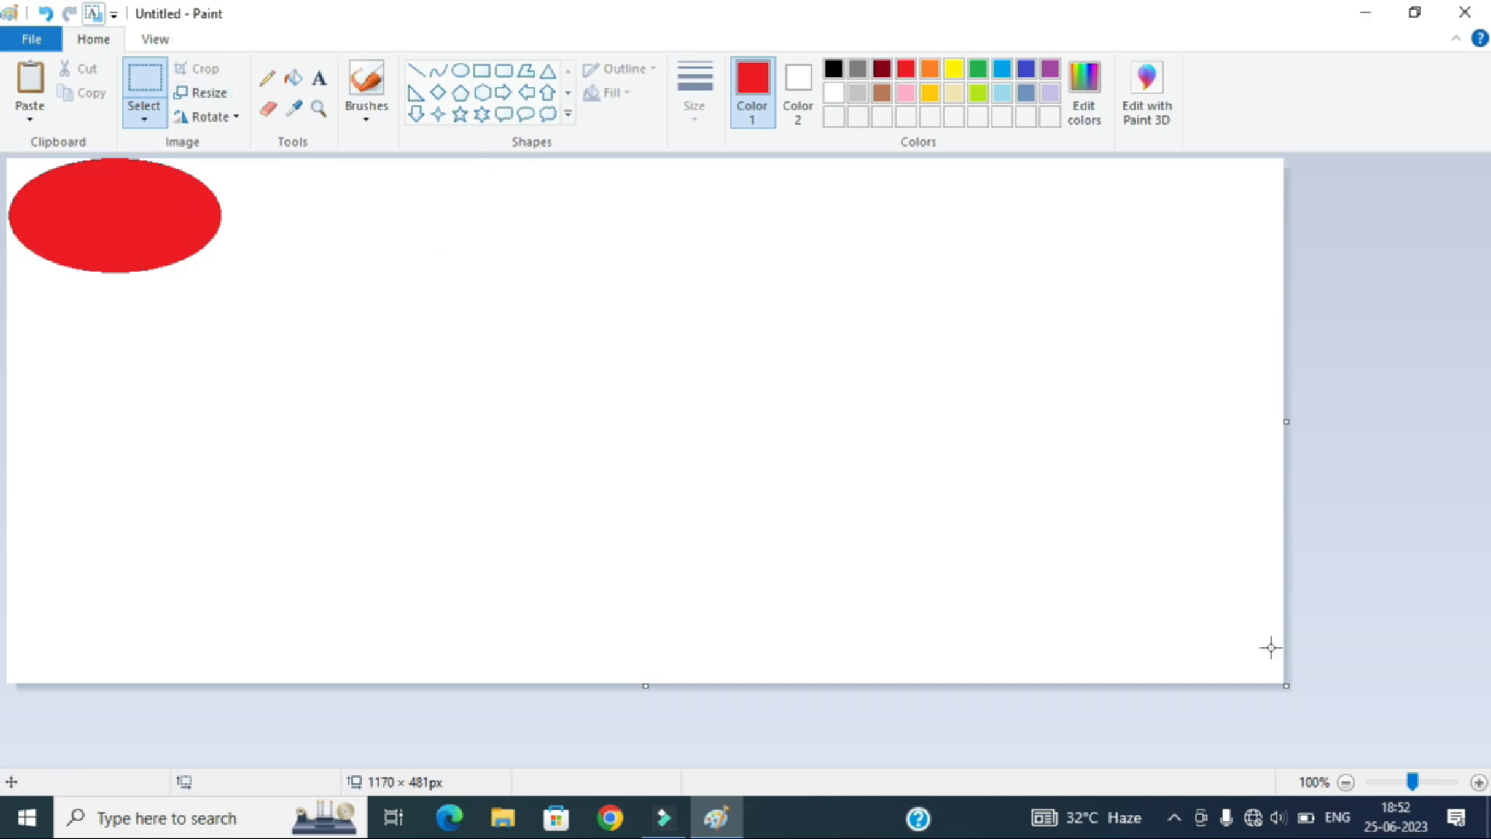
{"action": "left_click_drag", "start_coordinate": [646, 686], "coordinate": [688, 816]}
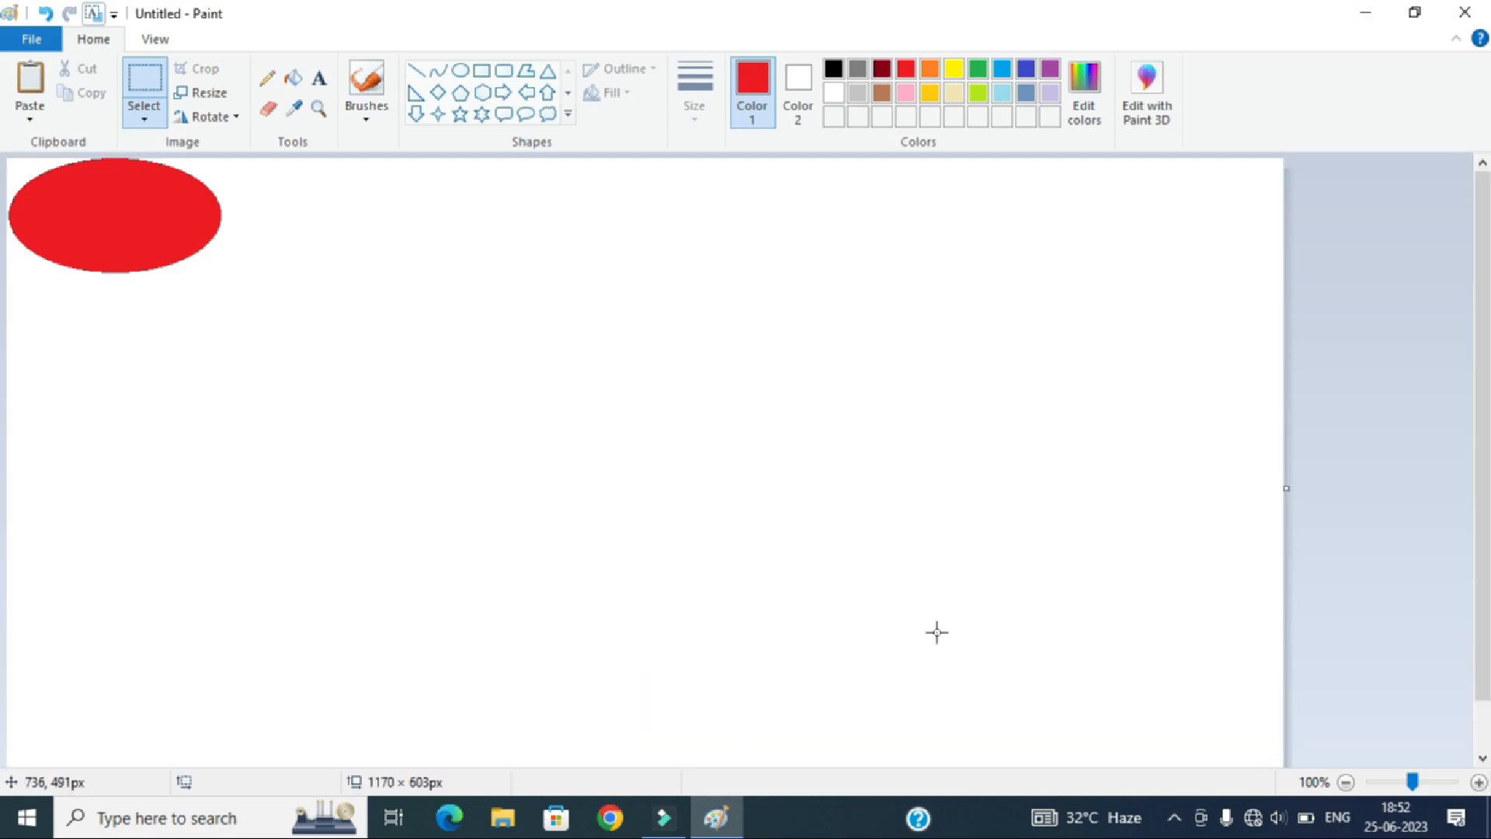
{"action": "left_click_drag", "start_coordinate": [1287, 487], "coordinate": [1467, 512]}
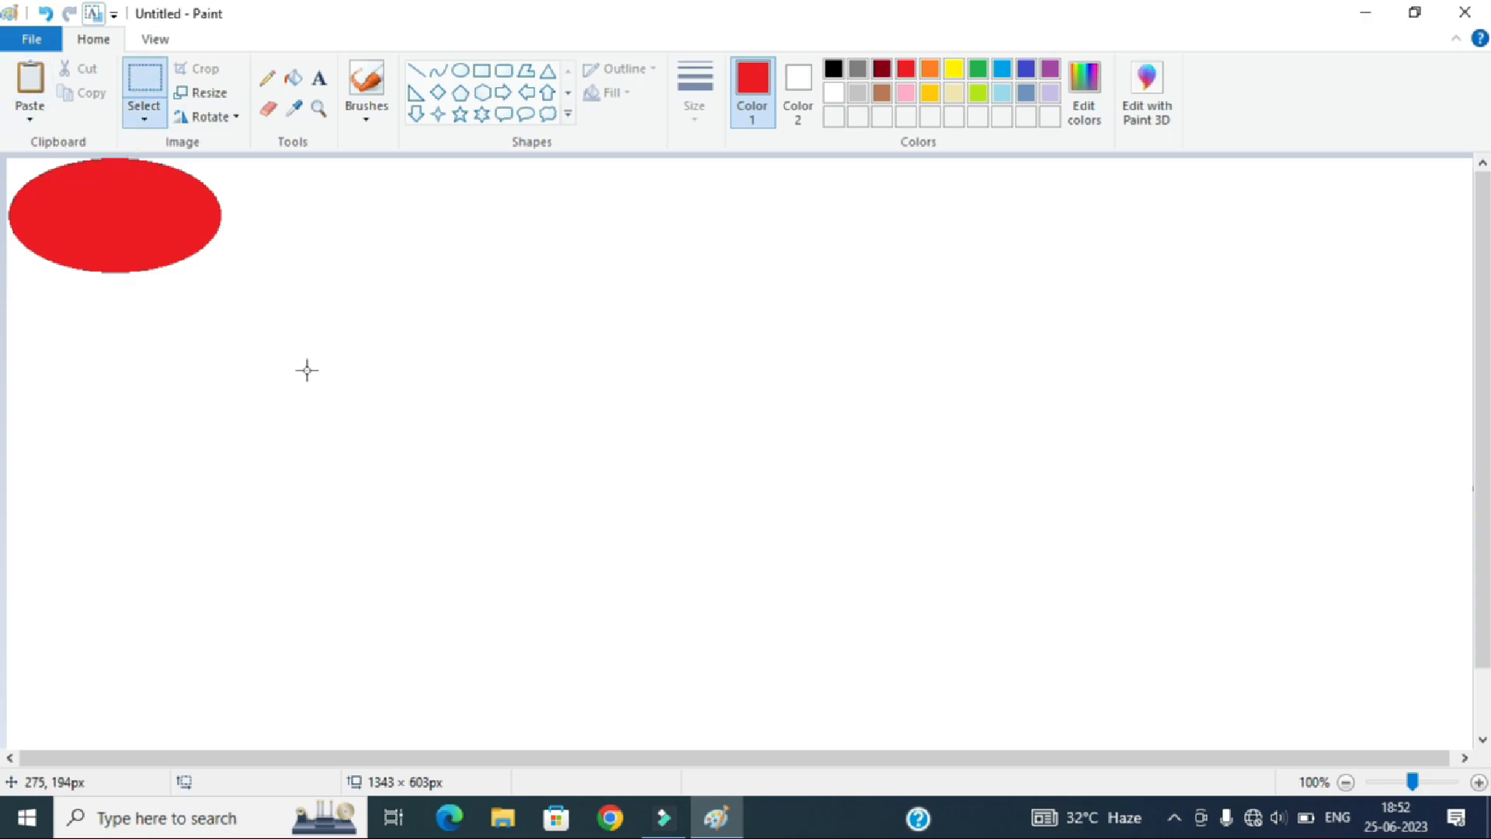
Resize the whole image to 50 percent horizontally with the aspect ratio maintained
{"action": "left_click", "coordinate": [214, 100]}
{"action": "left_click", "coordinate": [286, 208]}
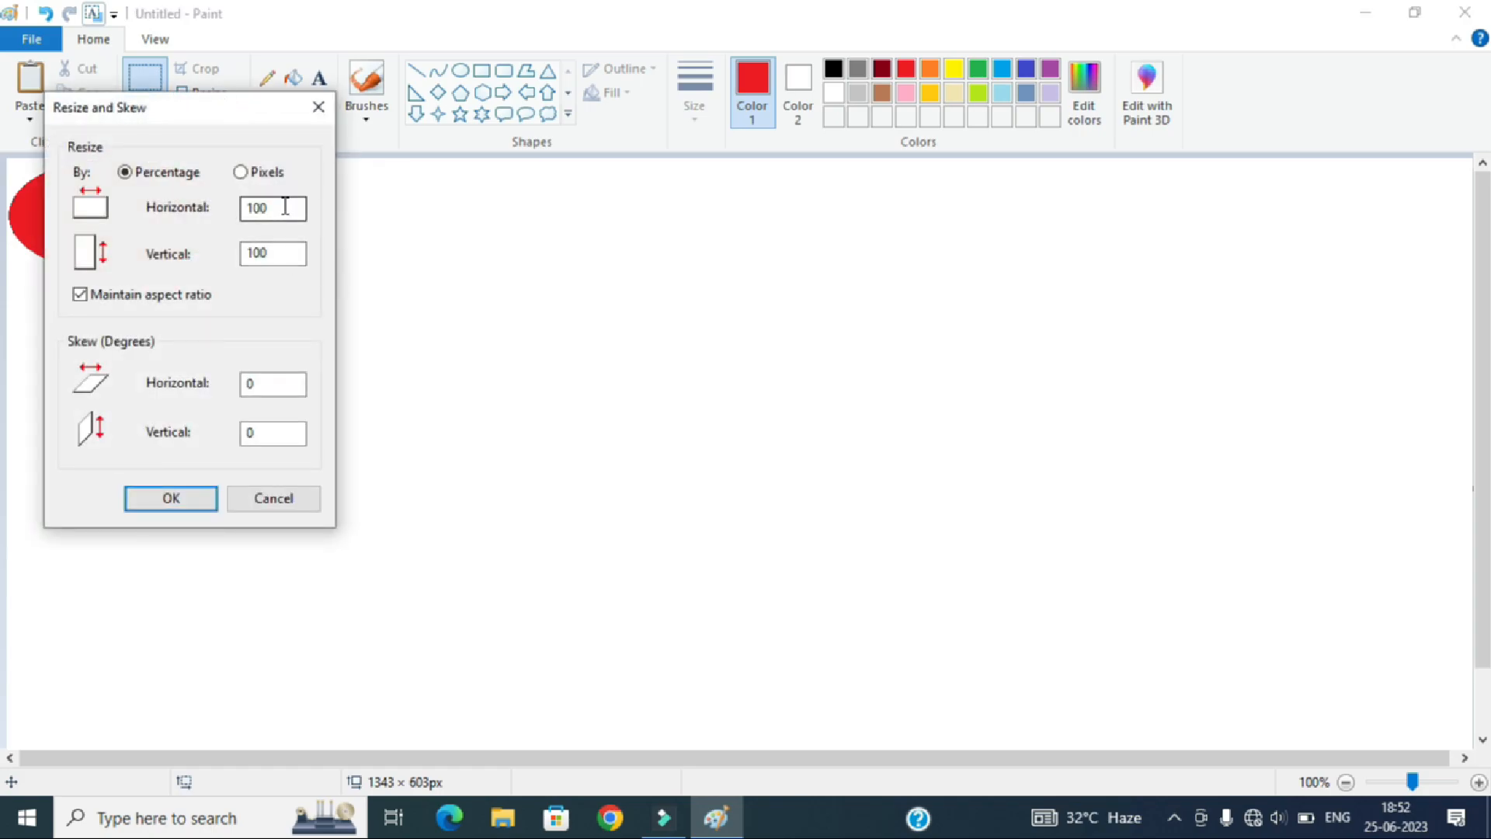
{"action": "double_click", "coordinate": [295, 207]}
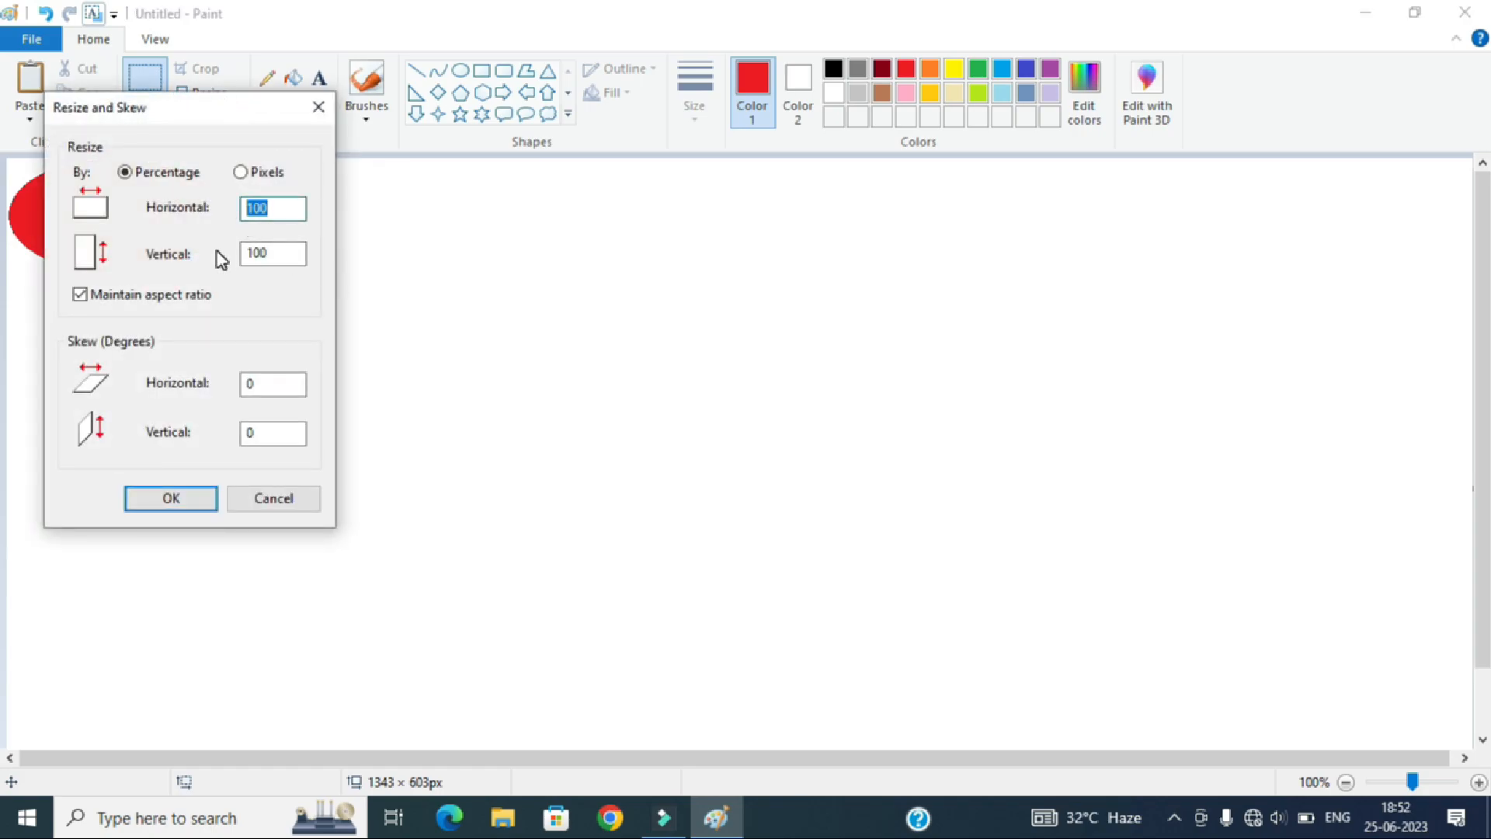
{"action": "type", "text": "50"}
{"action": "left_click", "coordinate": [172, 501]}
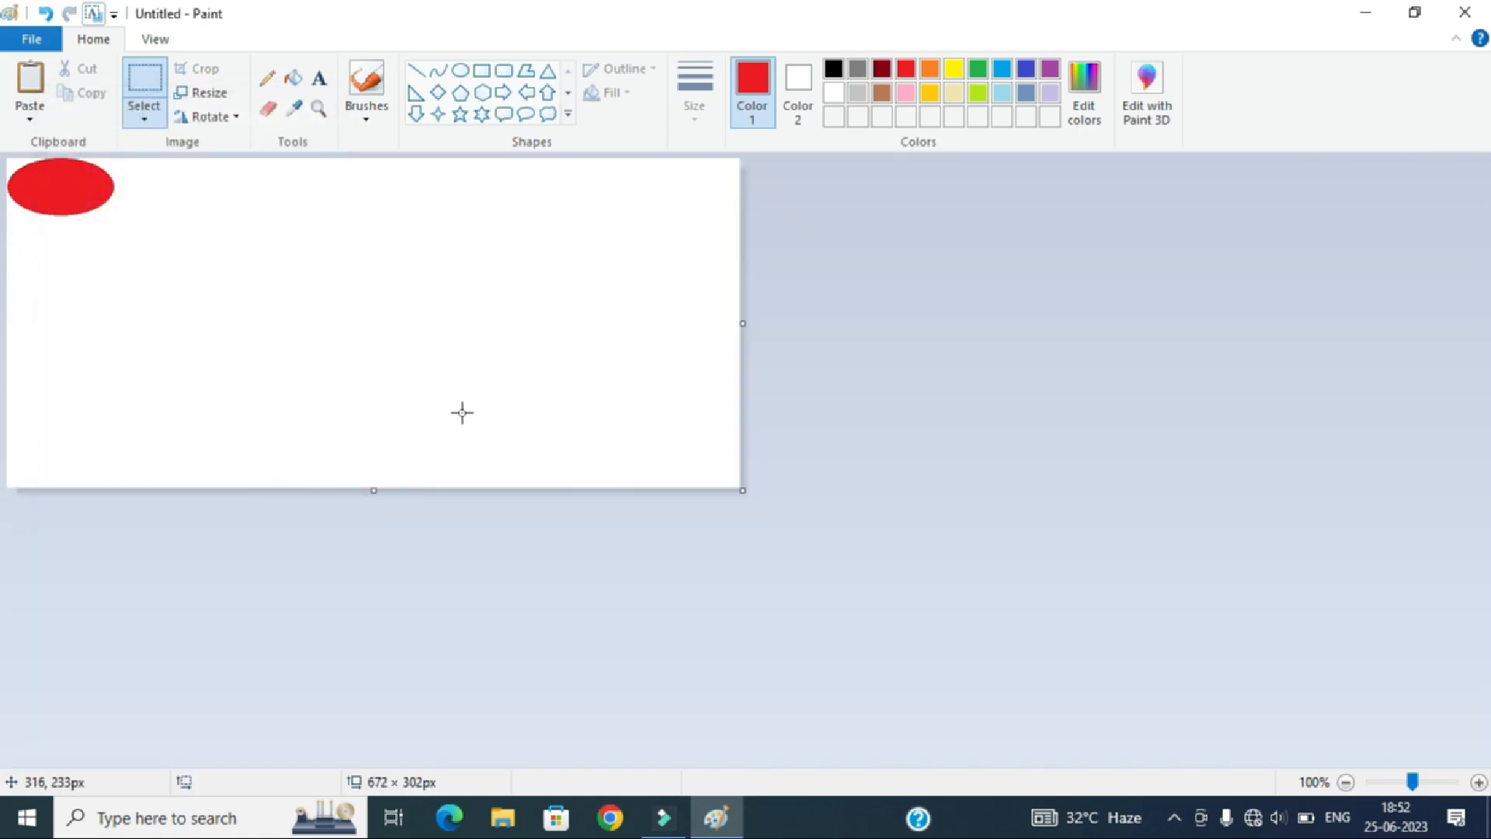
Resize the whole image to 200 percent horizontally with the aspect ratio maintained
{"action": "left_click", "coordinate": [217, 94]}
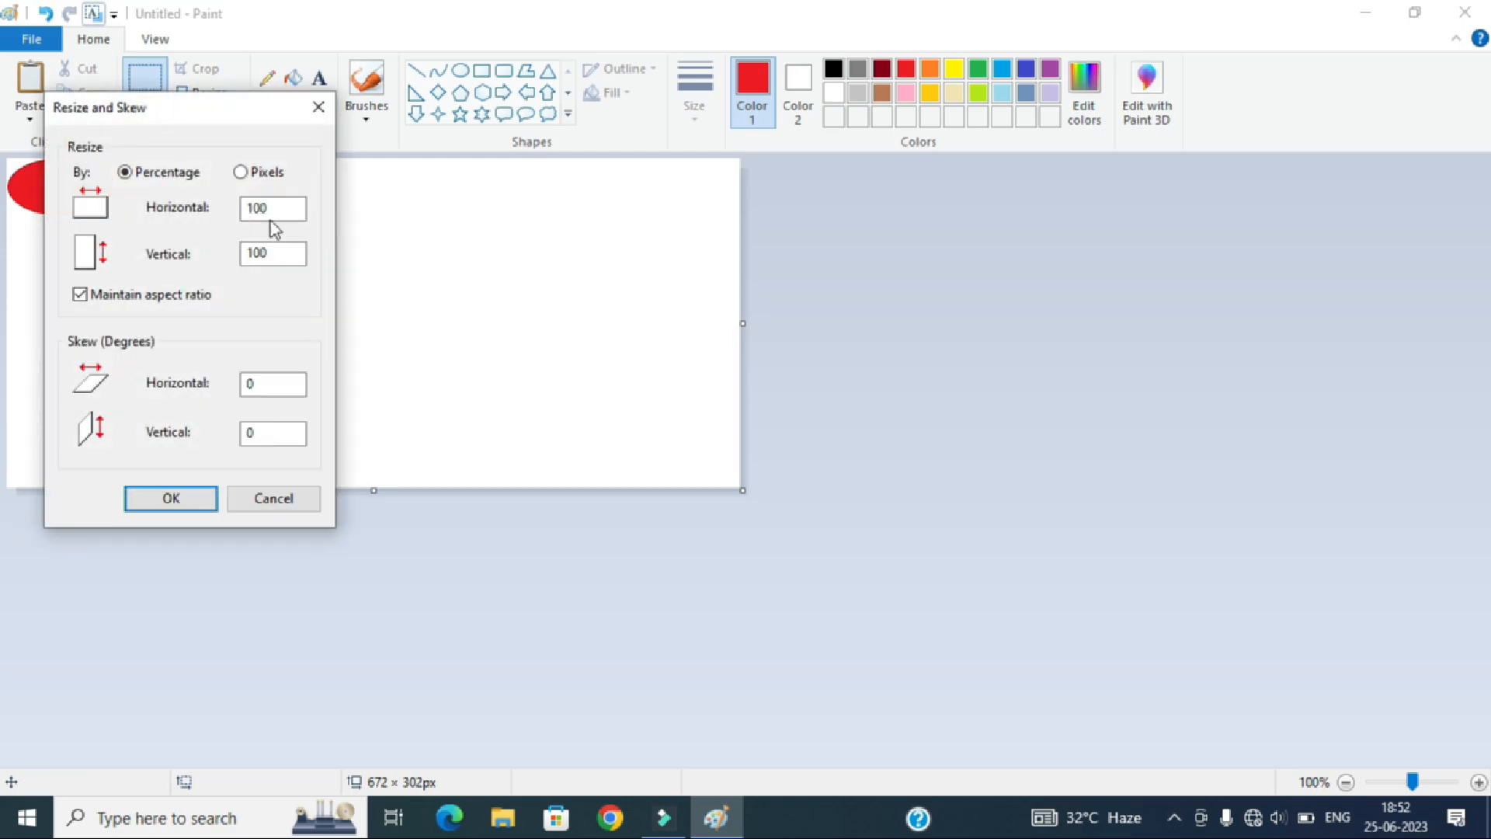
{"action": "left_click_drag", "start_coordinate": [271, 207], "coordinate": [261, 204]}
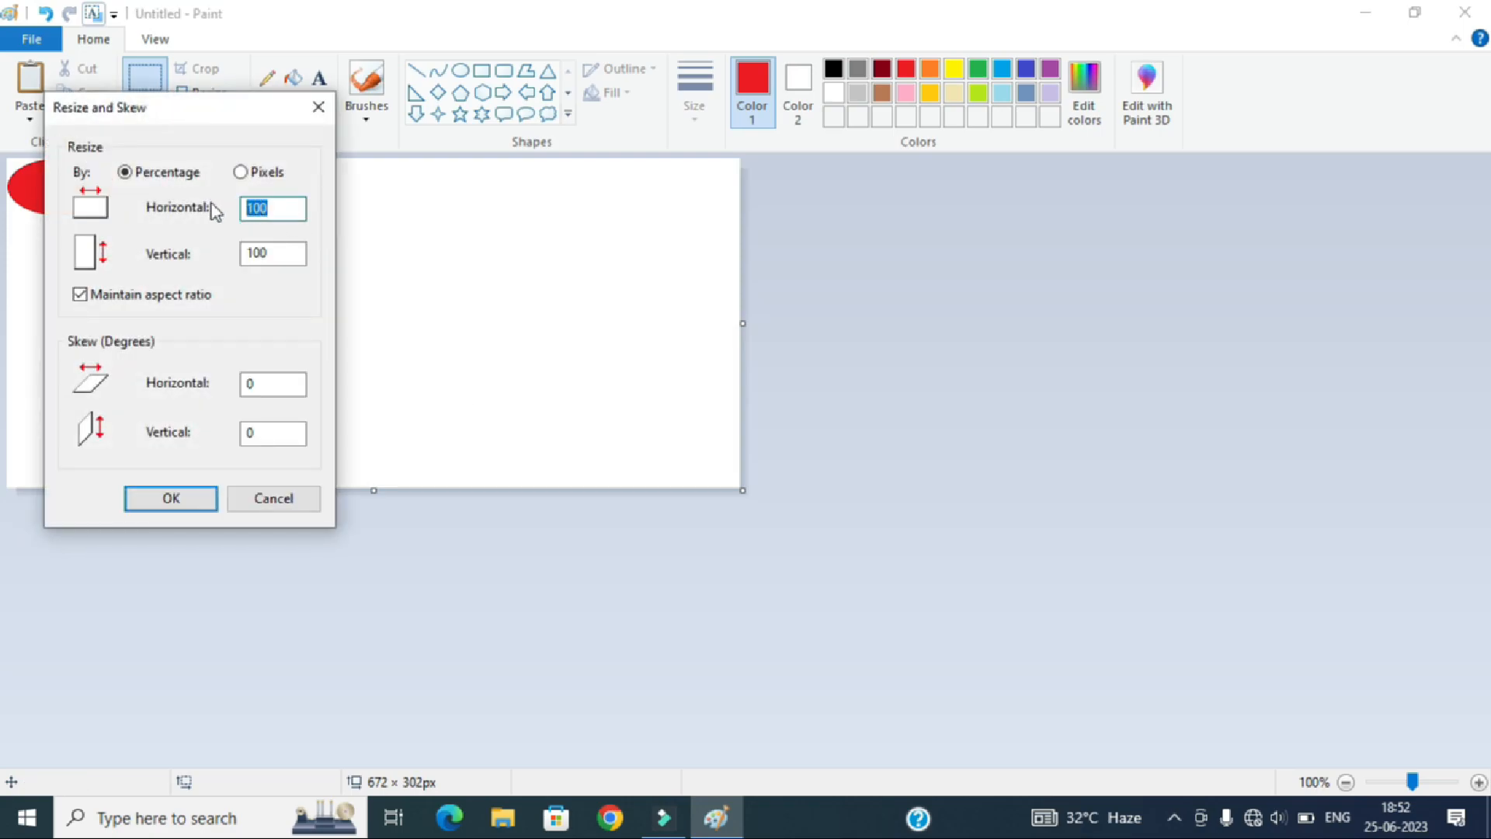
{"action": "type", "text": "2"}
{"action": "left_click", "coordinate": [194, 505]}
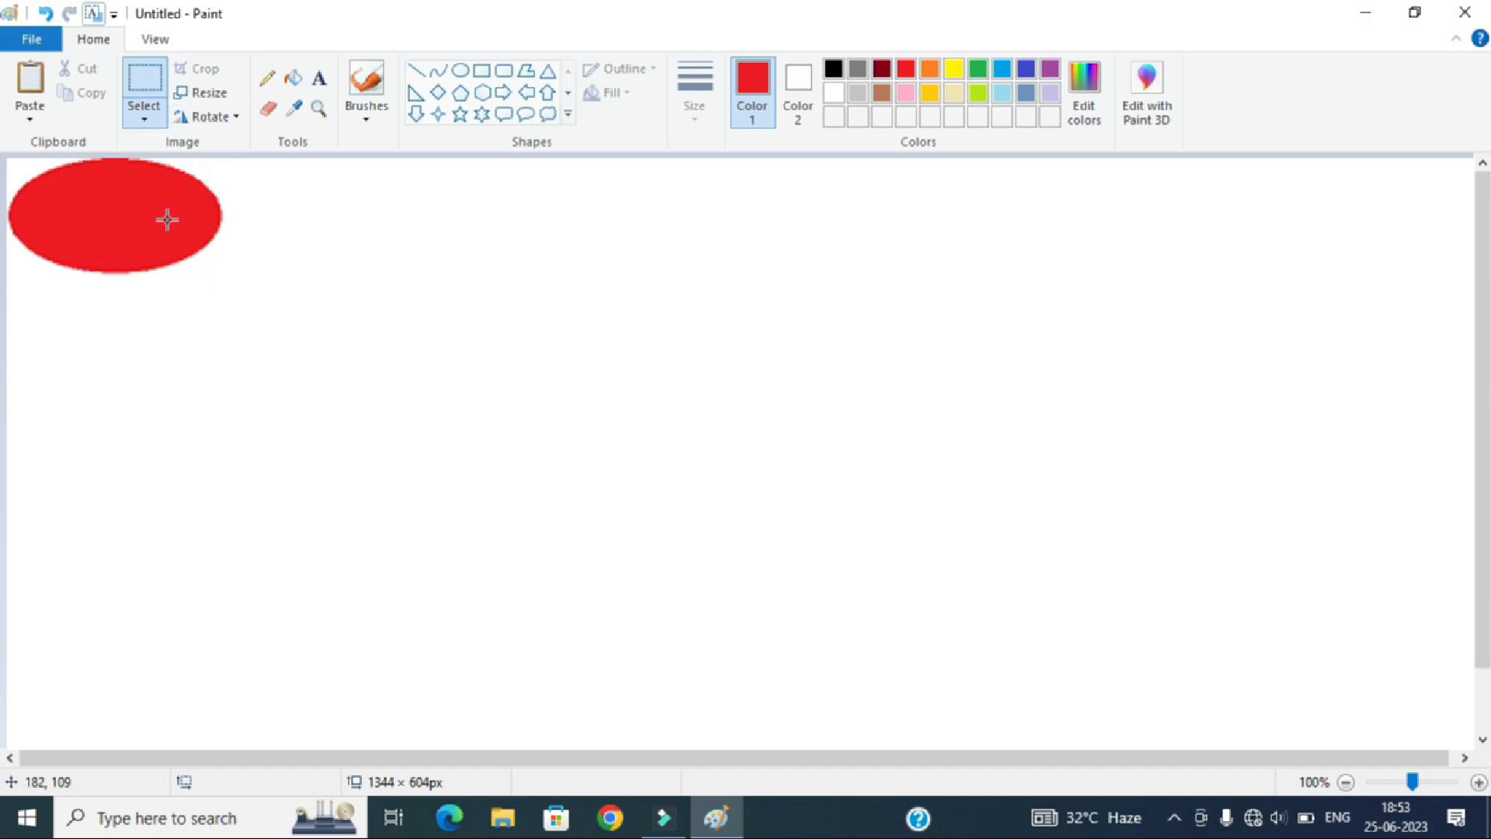
Start a new blank picture and discard the current ellipse drawing without saving
{"action": "left_click", "coordinate": [38, 40]}
{"action": "left_click", "coordinate": [93, 121]}
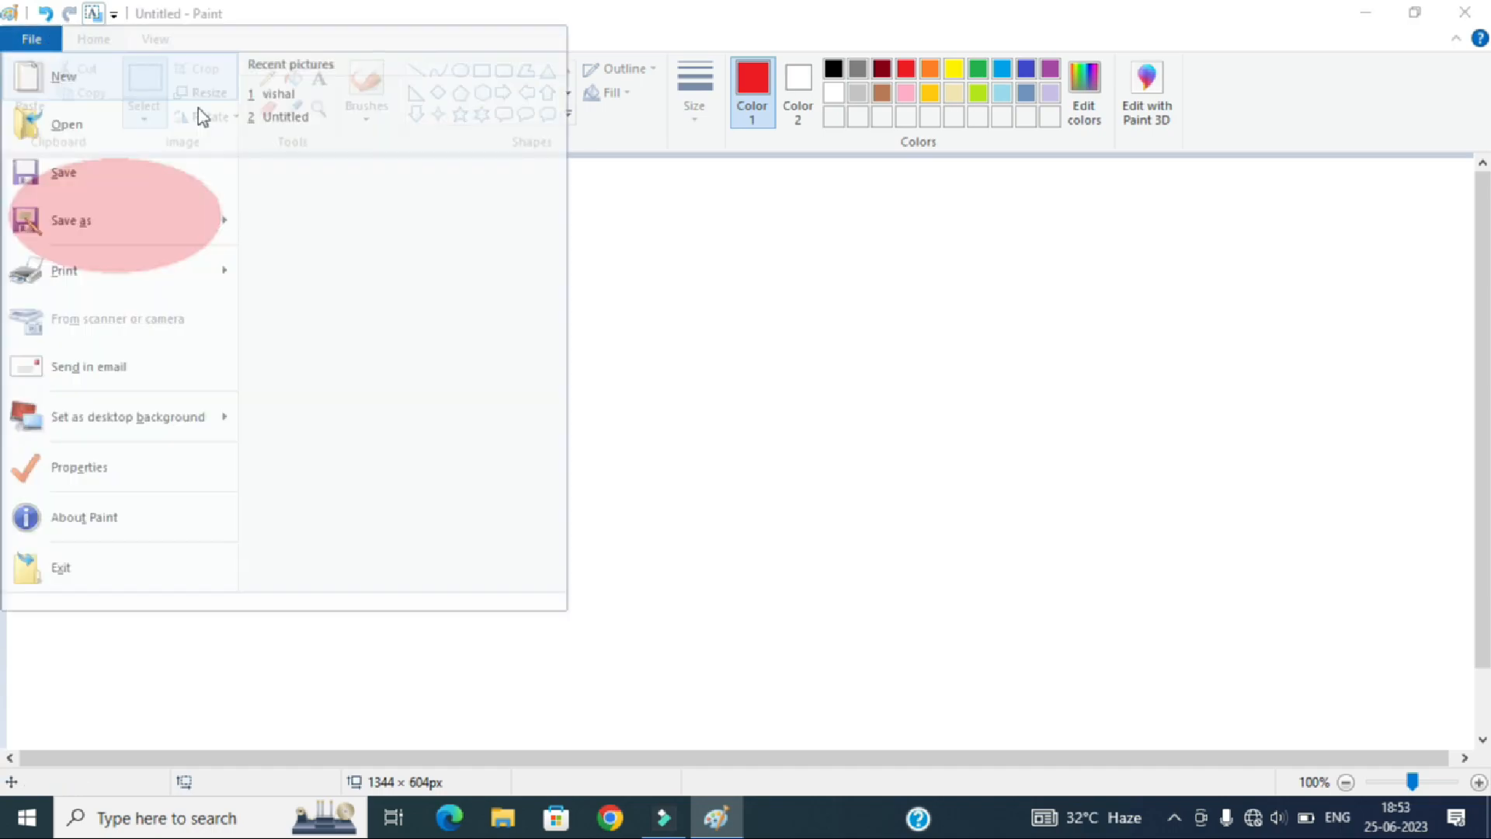
{"action": "left_click", "coordinate": [781, 410]}
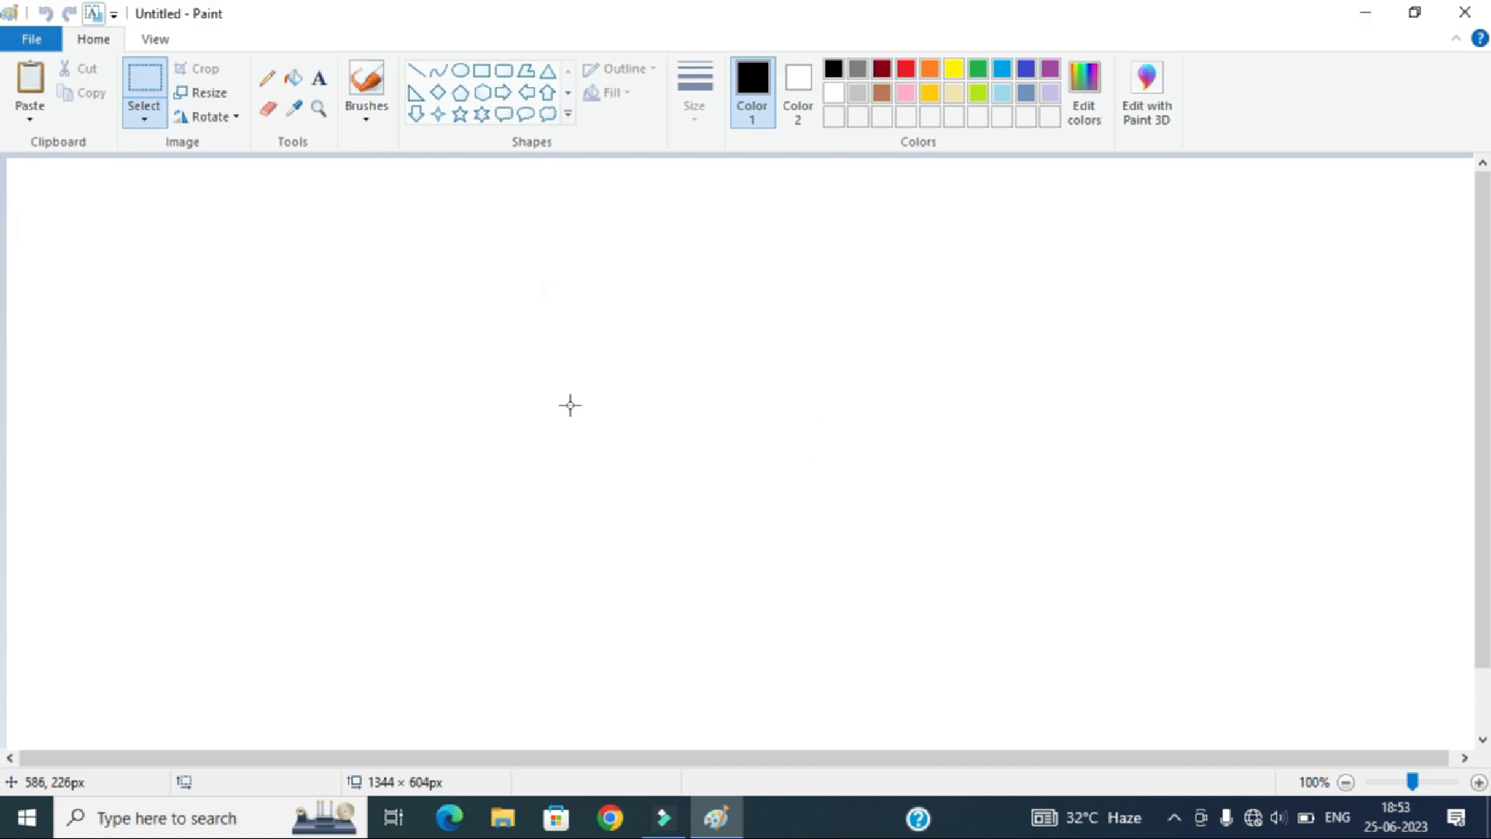
Draw an ellipse about 241 × 181 px, a rectangle about 224 × 171 px, and a tall narrow rectangle between them
{"action": "left_click", "coordinate": [461, 71]}
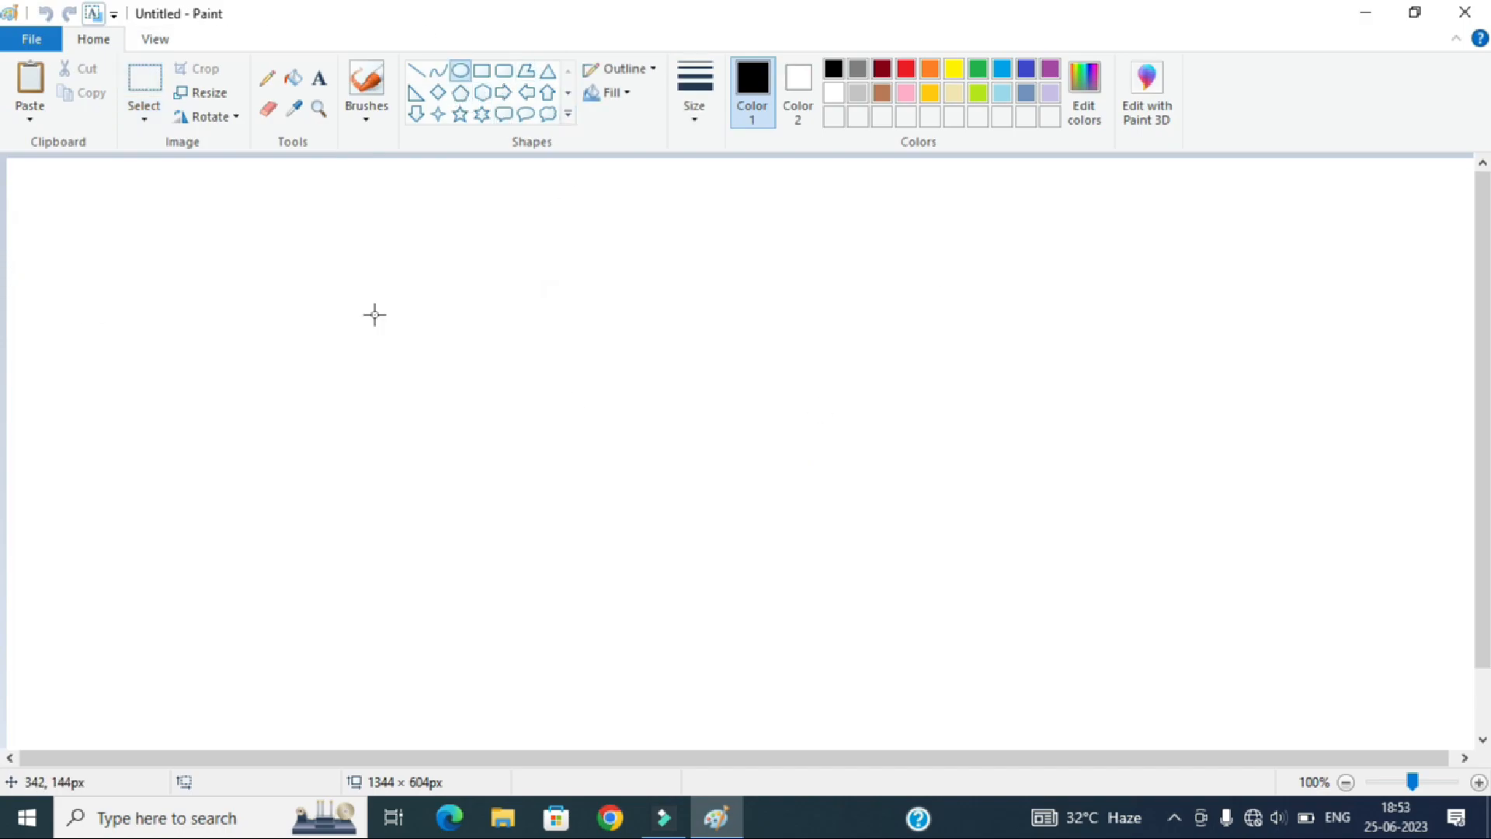
{"action": "left_click_drag", "start_coordinate": [340, 254], "coordinate": [605, 453]}
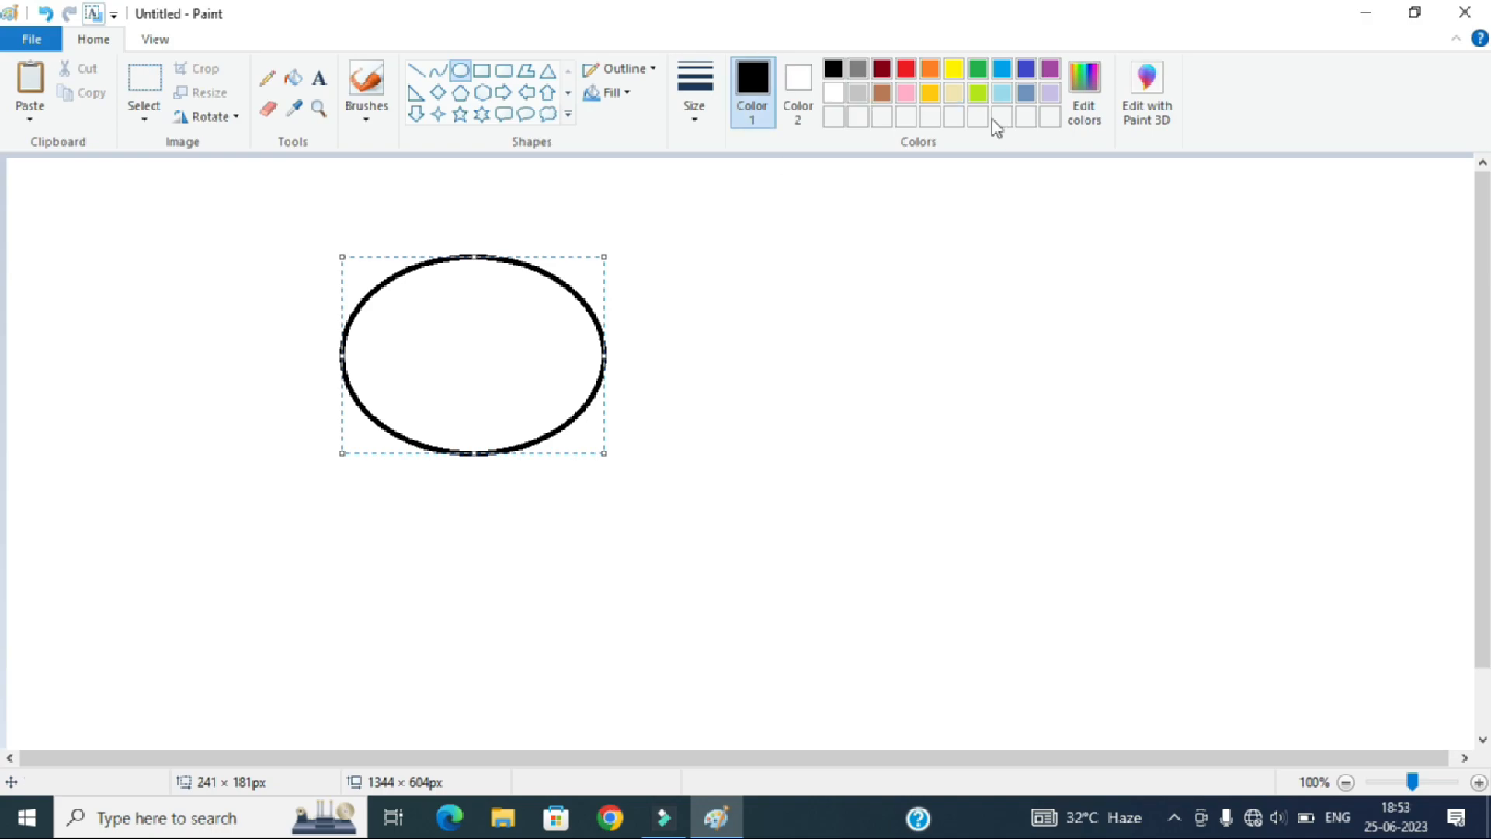
{"action": "left_click", "coordinate": [481, 71]}
{"action": "left_click_drag", "start_coordinate": [866, 240], "coordinate": [1112, 424]}
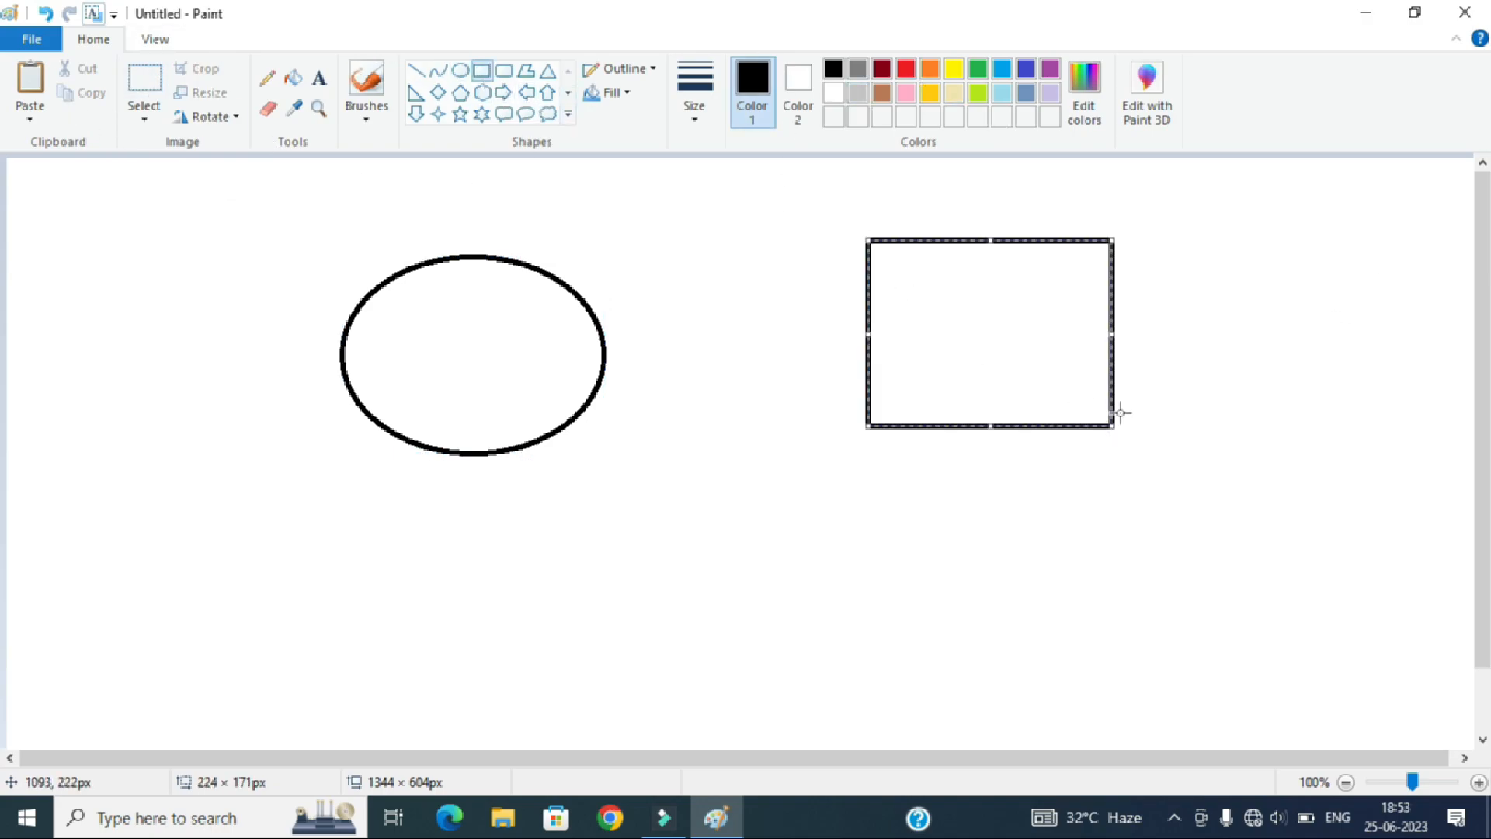
{"action": "left_click_drag", "start_coordinate": [665, 255], "coordinate": [758, 566]}
{"action": "left_click", "coordinate": [584, 230]}
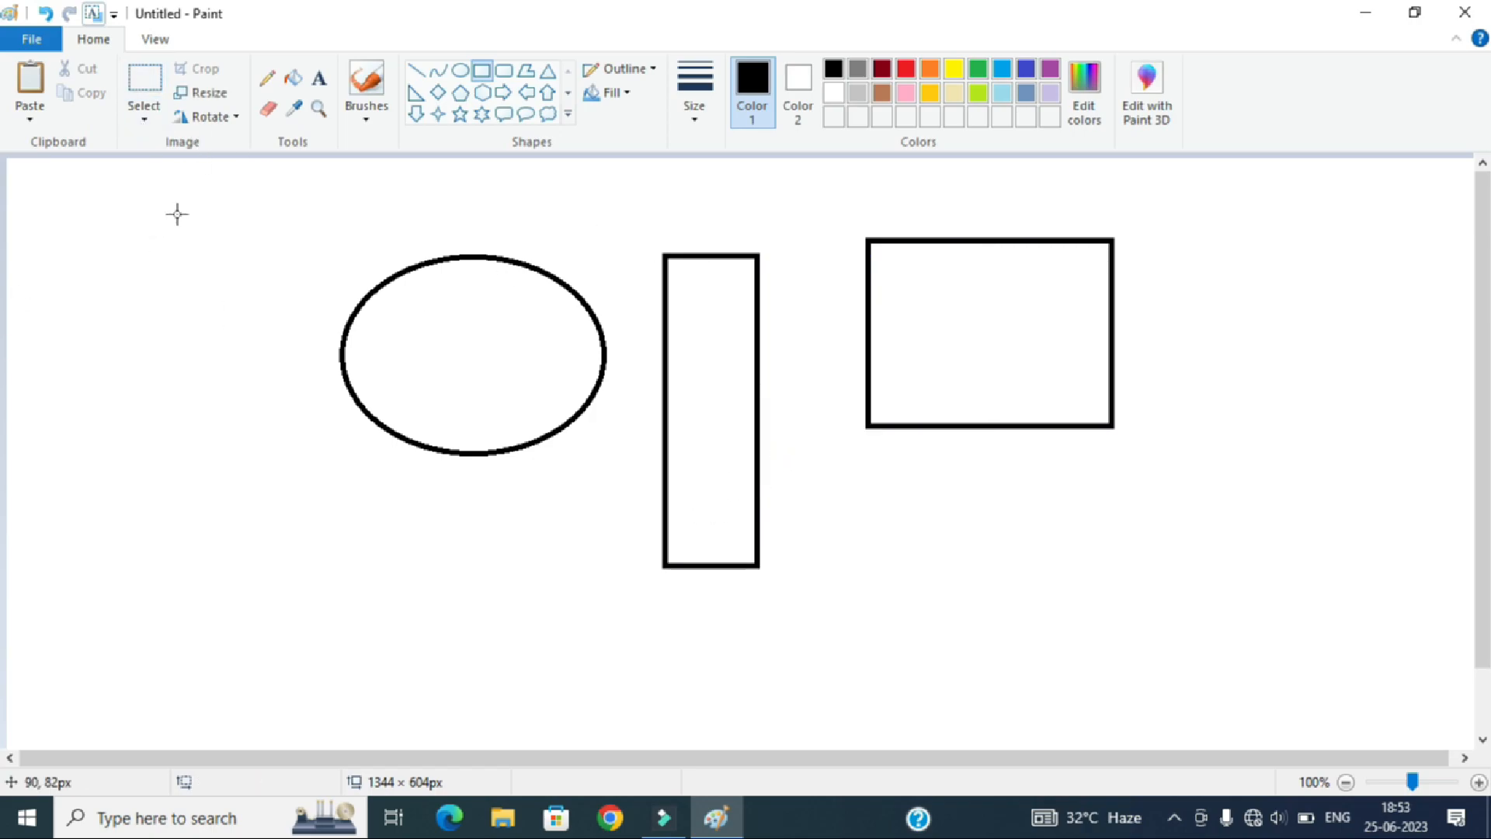
Select the tall narrow rectangle with the area around it and rotate it right by 90°
{"action": "left_click", "coordinate": [159, 97]}
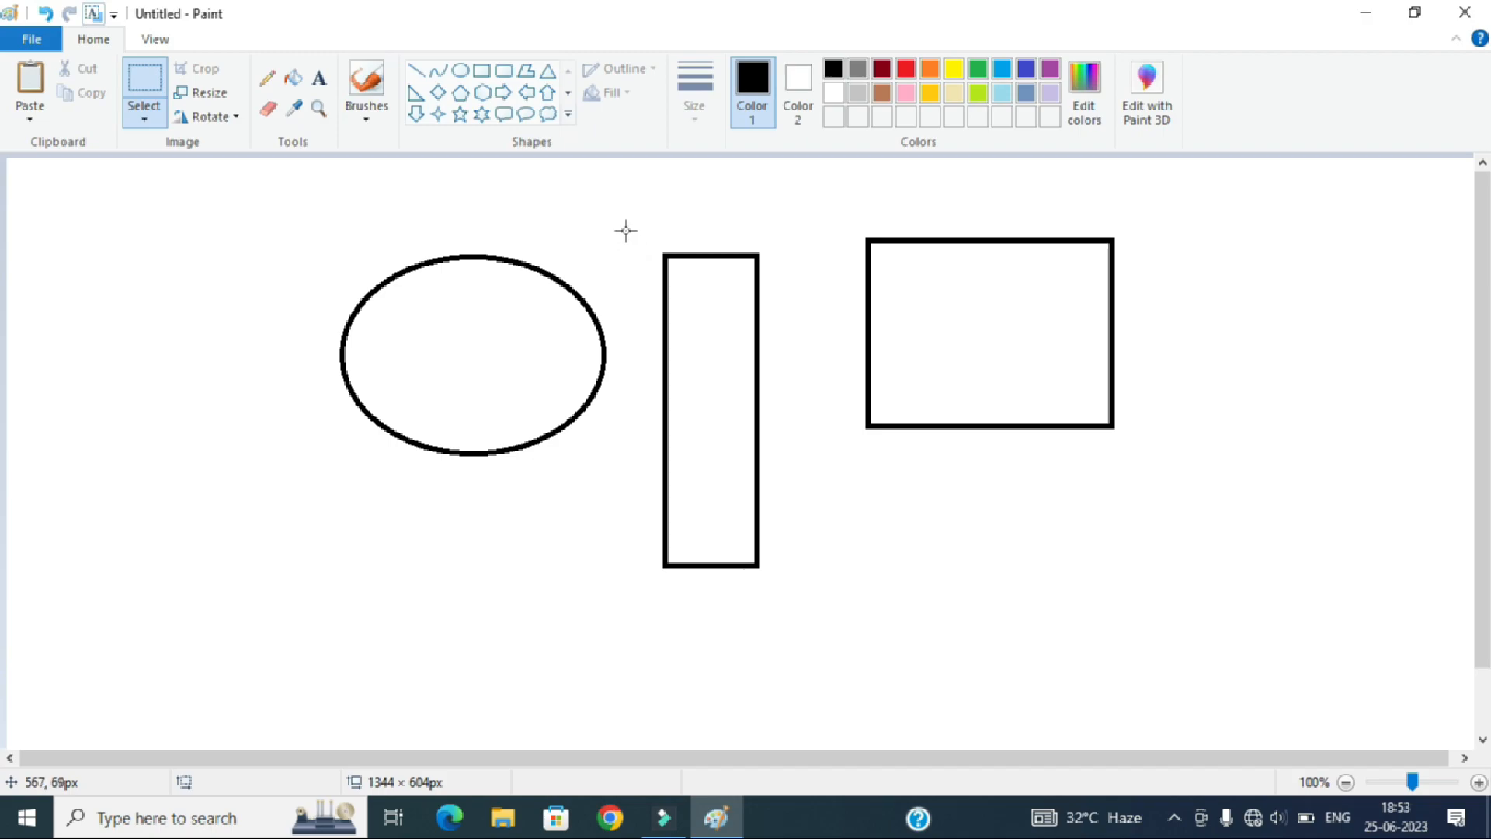
{"action": "left_click_drag", "start_coordinate": [629, 230], "coordinate": [798, 604]}
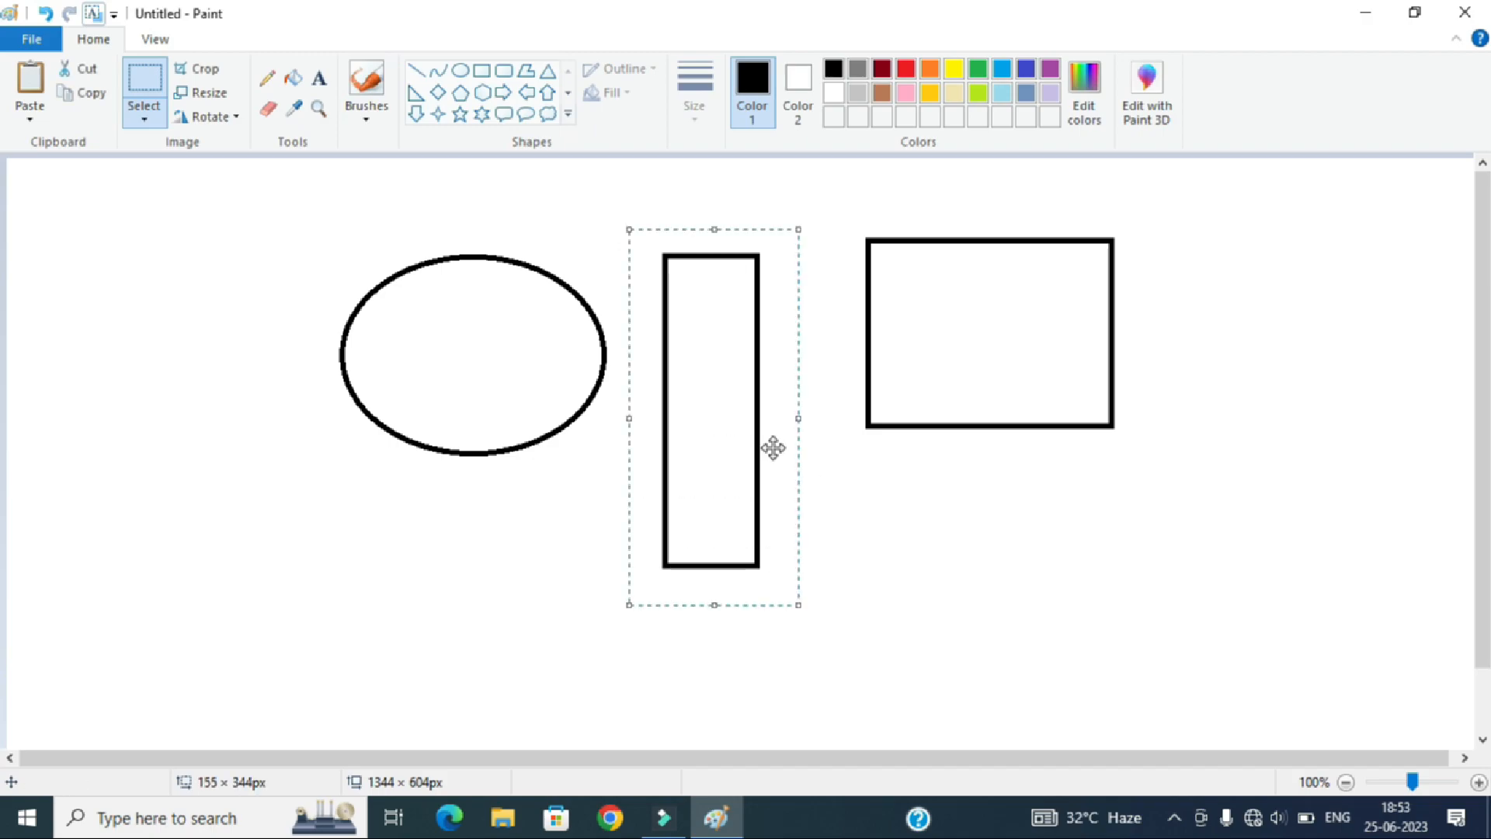
{"action": "left_click", "coordinate": [213, 118]}
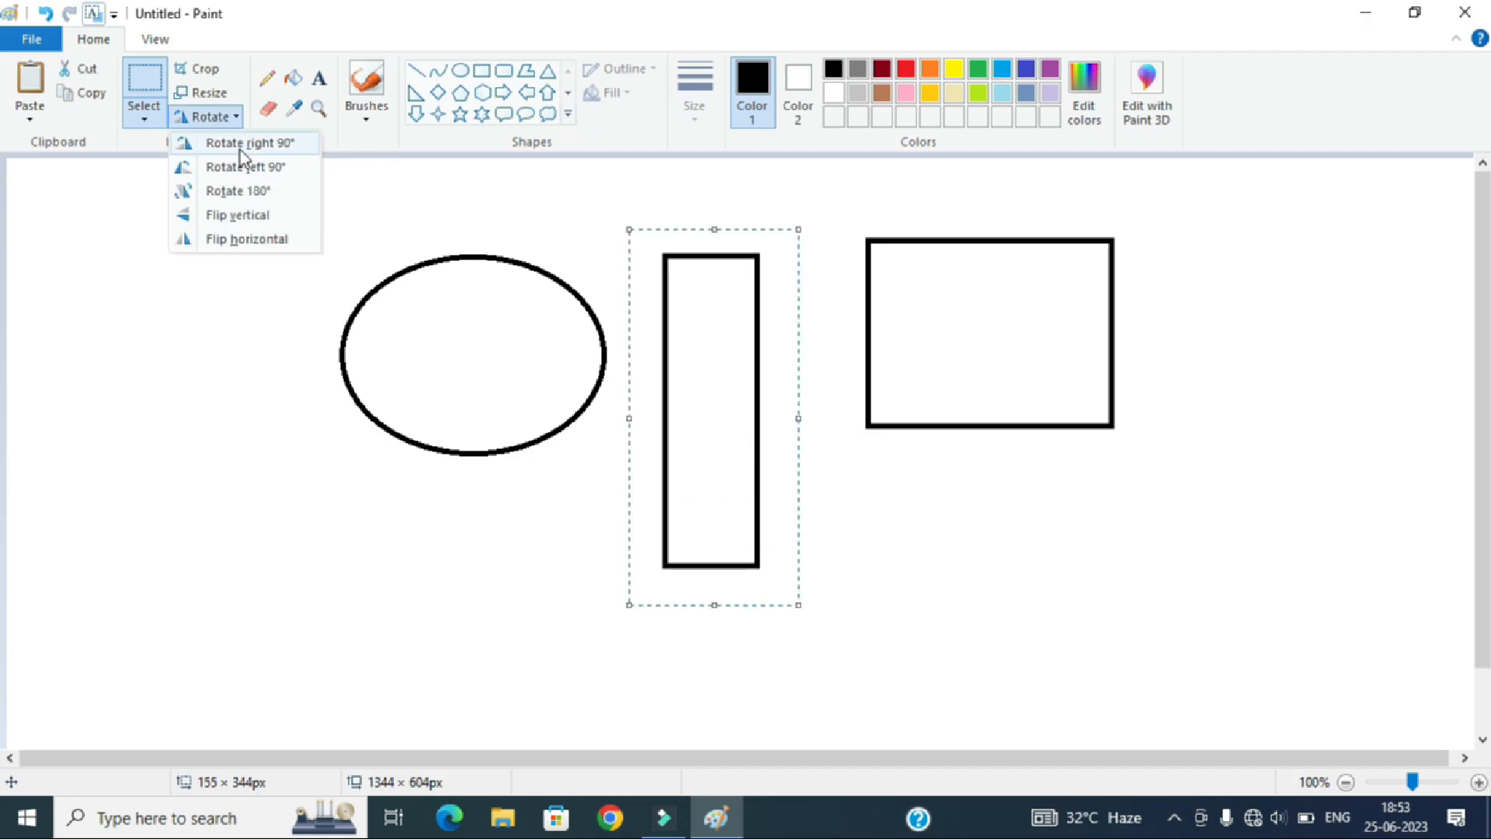
{"action": "left_click", "coordinate": [242, 144]}
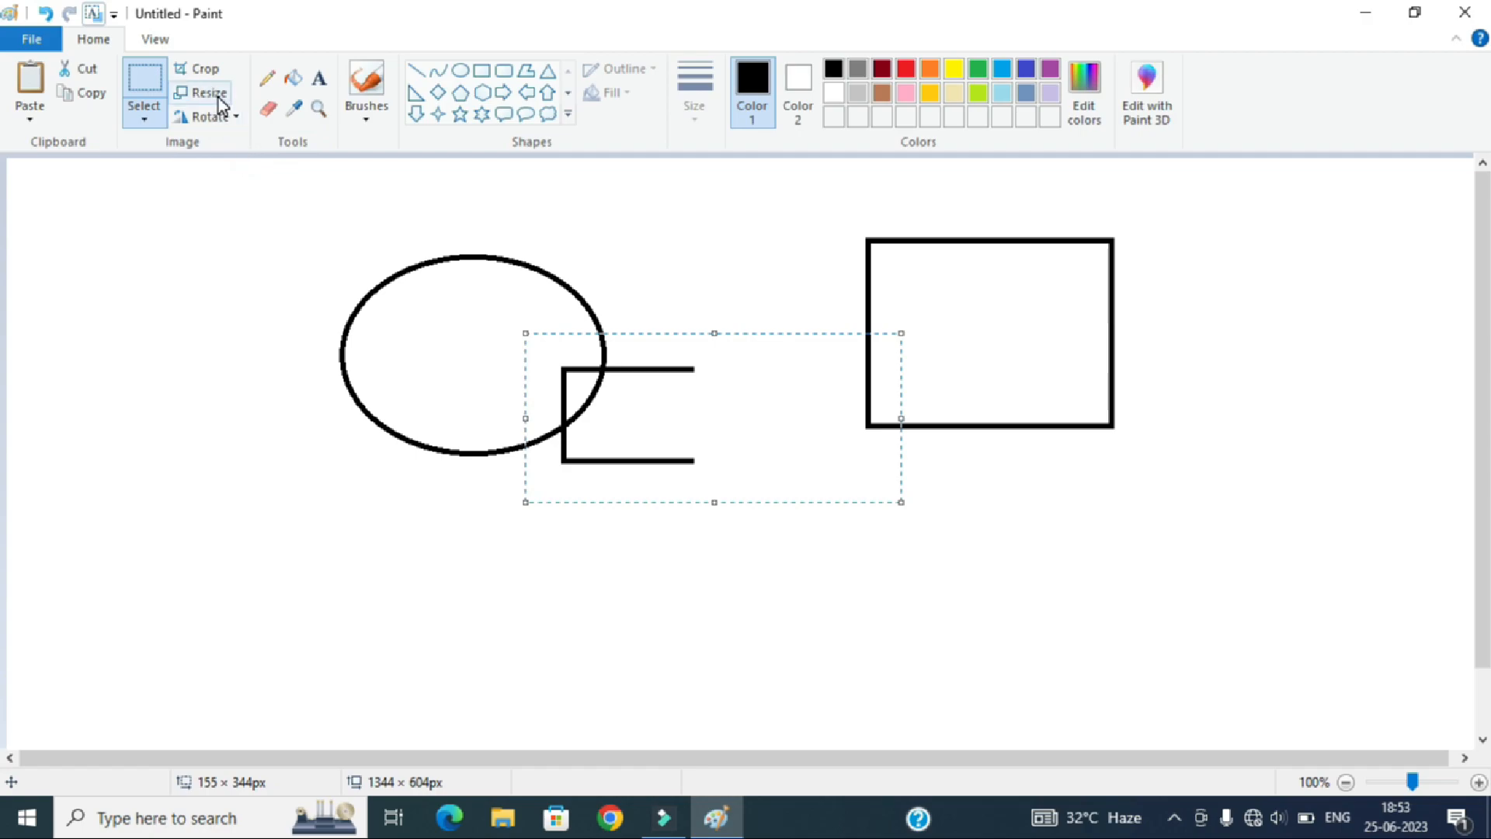
Rotate the selected rectangle by 180°, and flip it vertically and horizontally
{"action": "left_click", "coordinate": [231, 122]}
{"action": "left_click", "coordinate": [240, 190]}
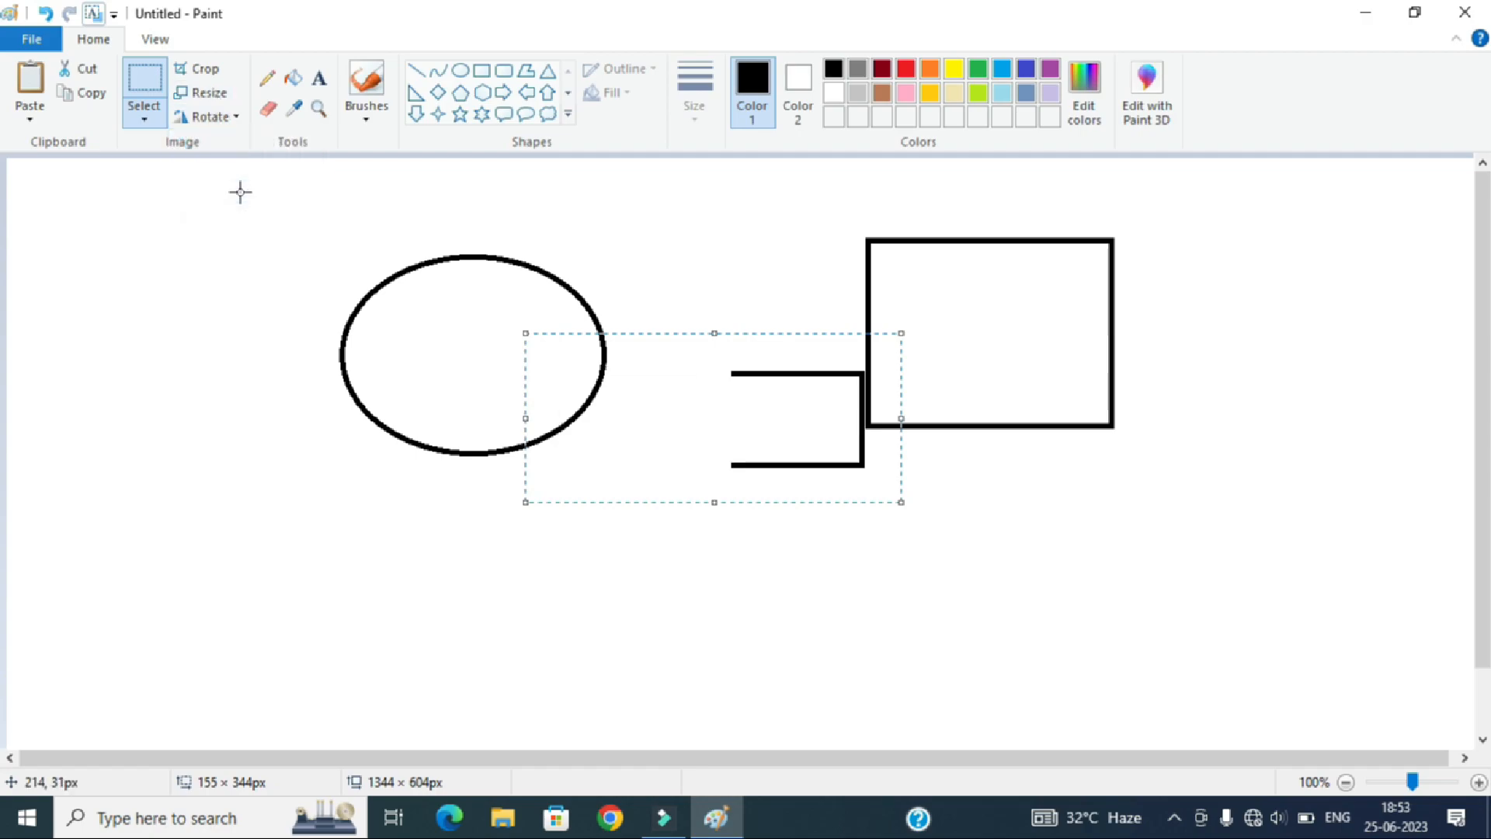
{"action": "left_click", "coordinate": [233, 117]}
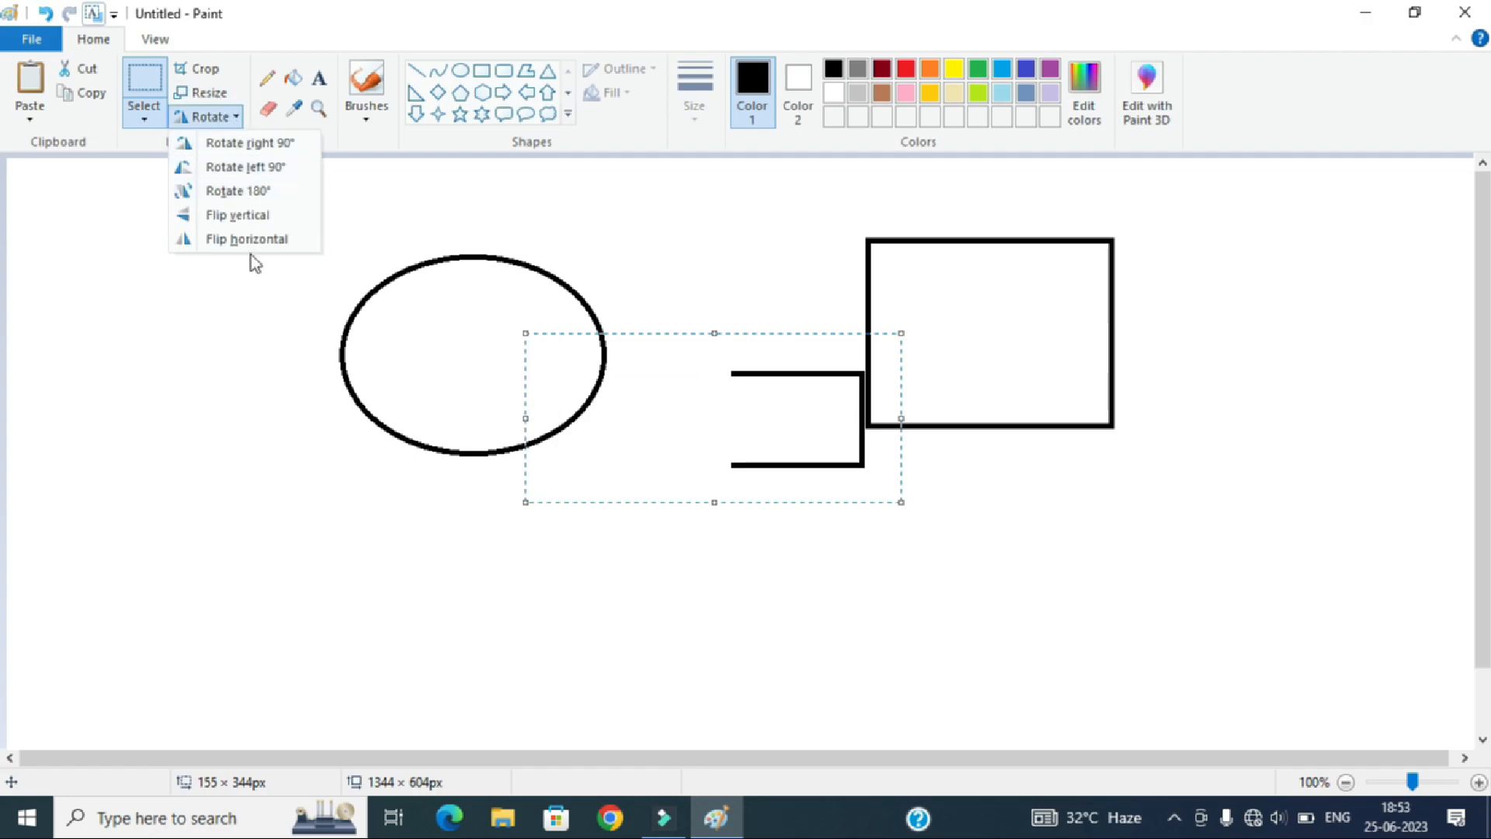
{"action": "left_click", "coordinate": [261, 214]}
{"action": "left_click", "coordinate": [213, 126]}
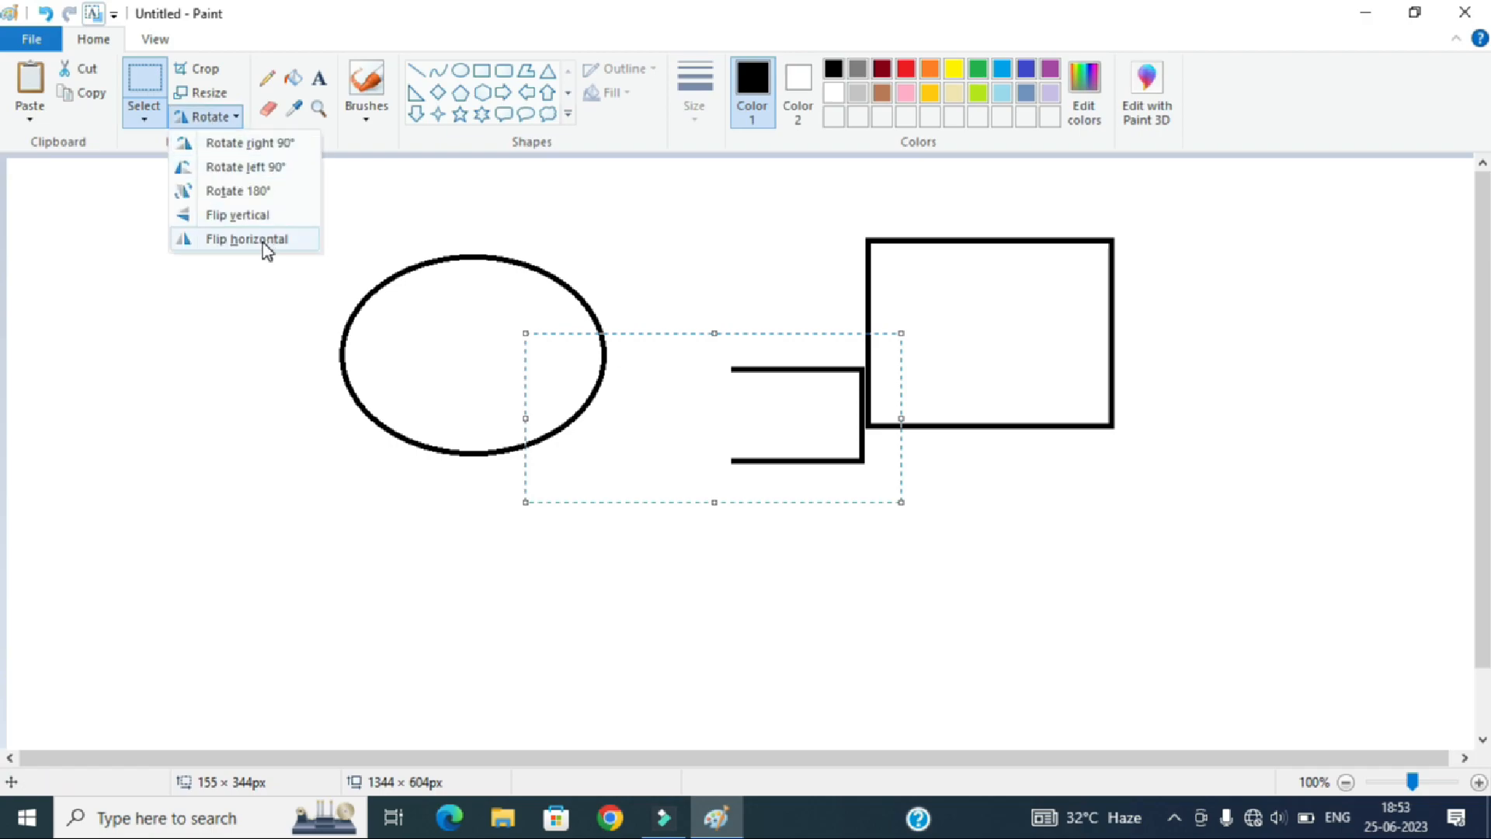
{"action": "left_click", "coordinate": [263, 239]}
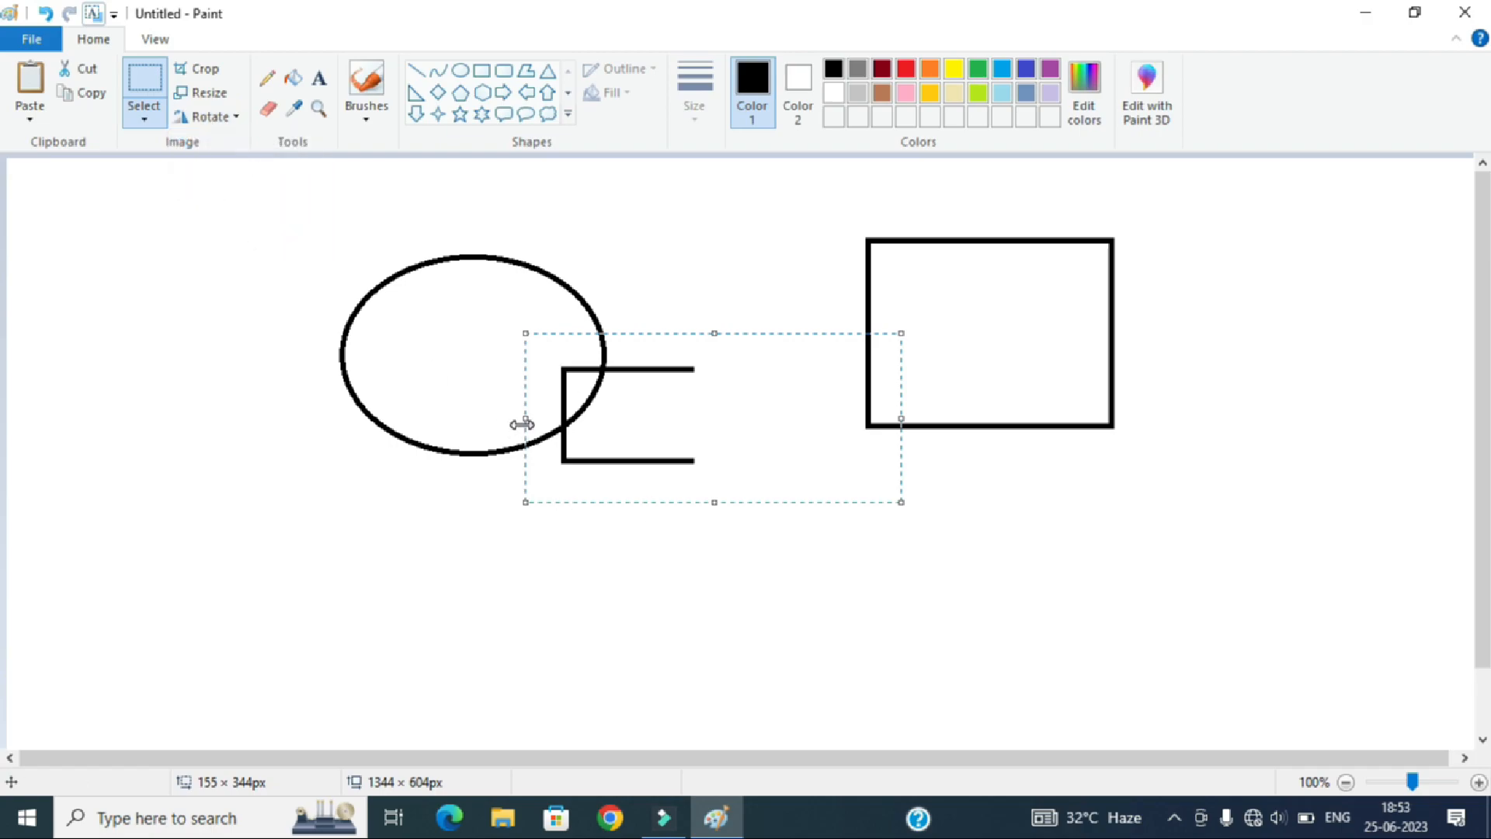
Stretch the selected rectangle's area to about 556 × 155 px and place it below the ellipse
{"action": "left_click_drag", "start_coordinate": [522, 424], "coordinate": [294, 425]}
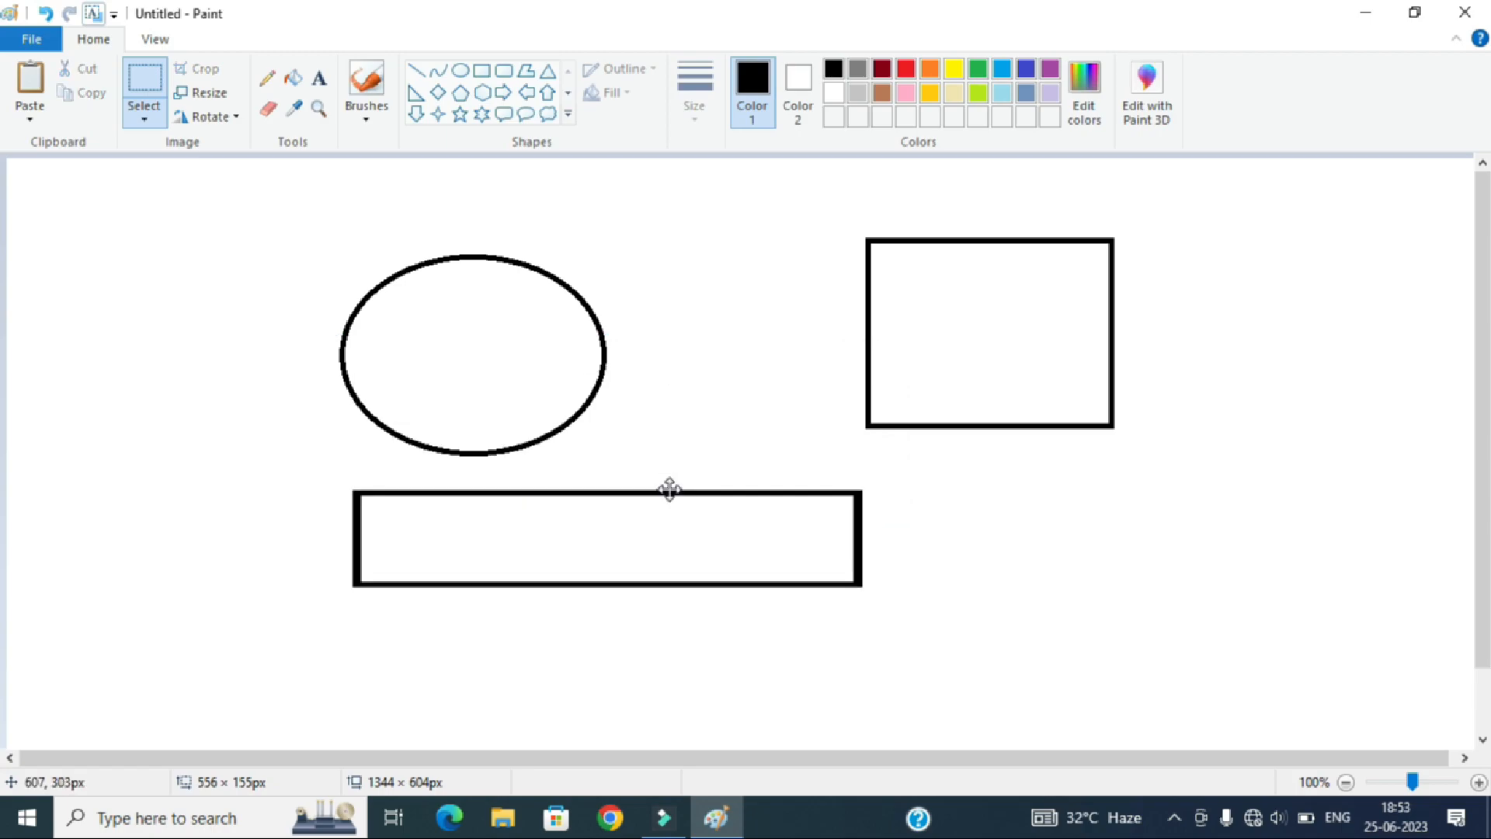
{"action": "left_click_drag", "start_coordinate": [665, 489], "coordinate": [661, 509]}
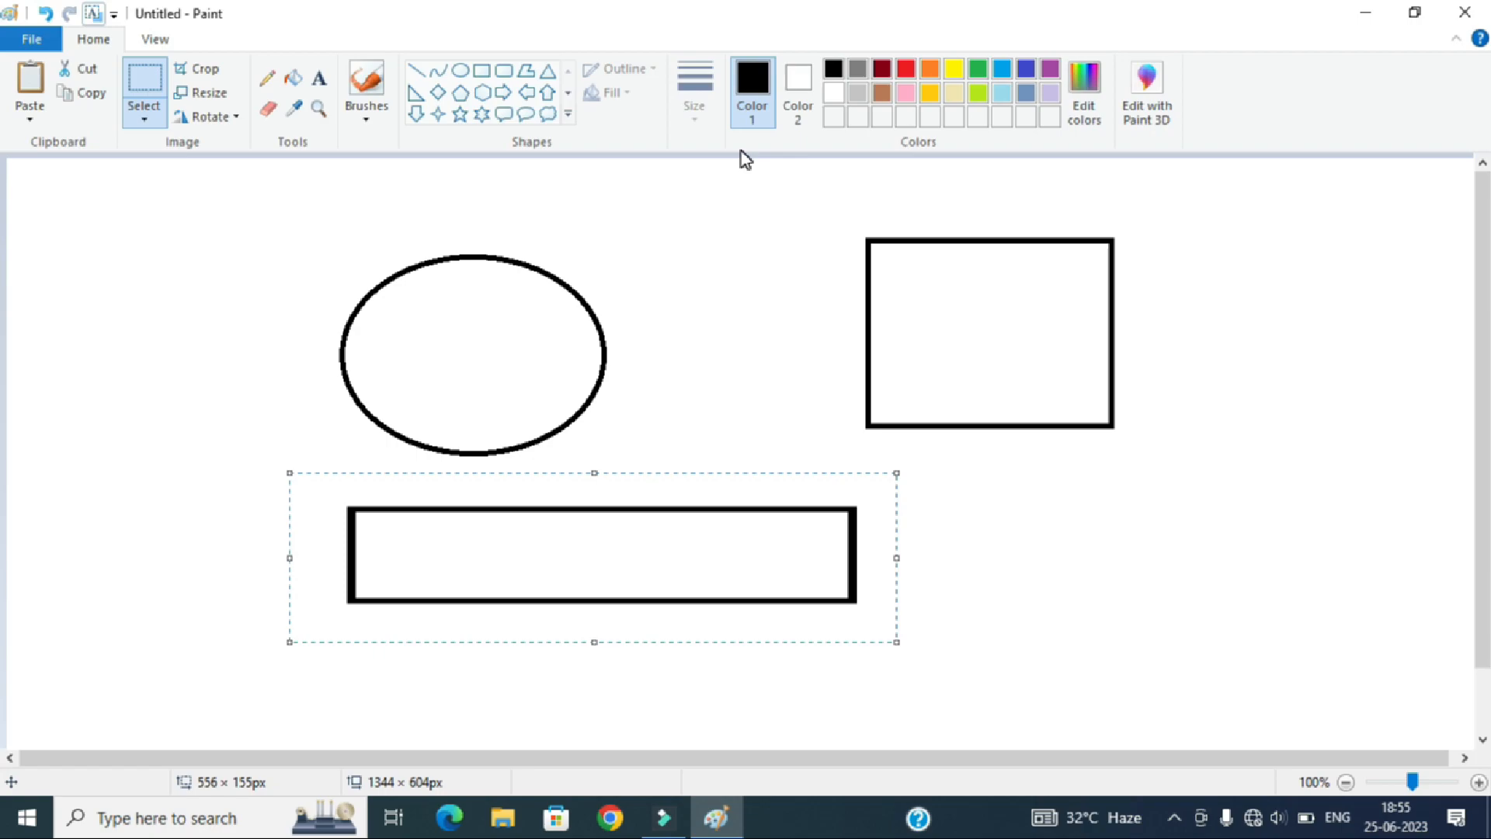
Draw a near-vertical line about 223 px tall beside the ellipse and a near-horizontal line above the ellipse
{"action": "left_click", "coordinate": [415, 74]}
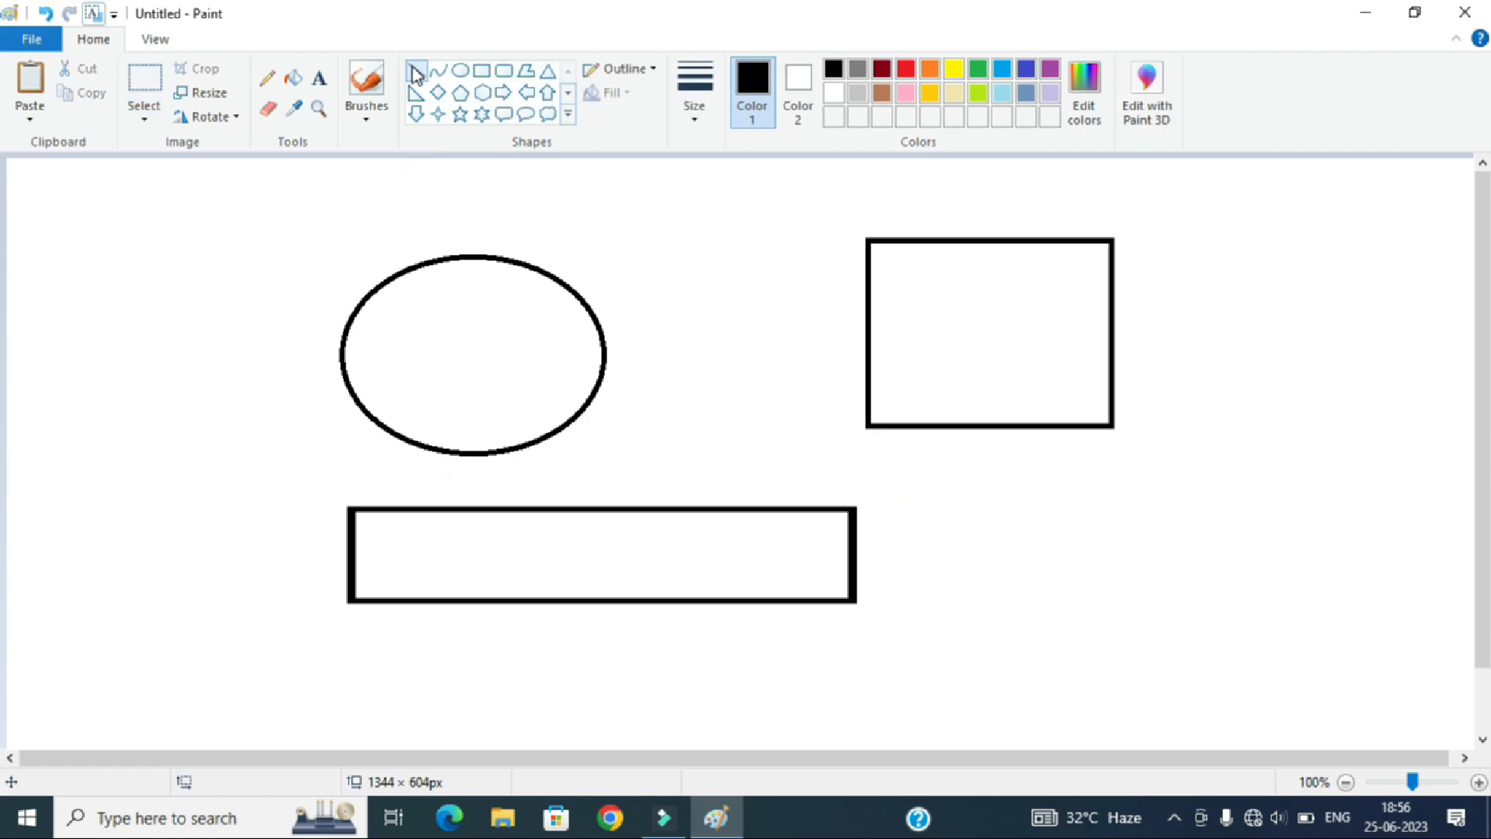
{"action": "mouse_move", "coordinate": [124, 199]}
{"action": "left_mouse_down"}
{"action": "mouse_move", "coordinate": [113, 440]}
{"action": "mouse_move", "coordinate": [128, 442]}
{"action": "left_mouse_up"}
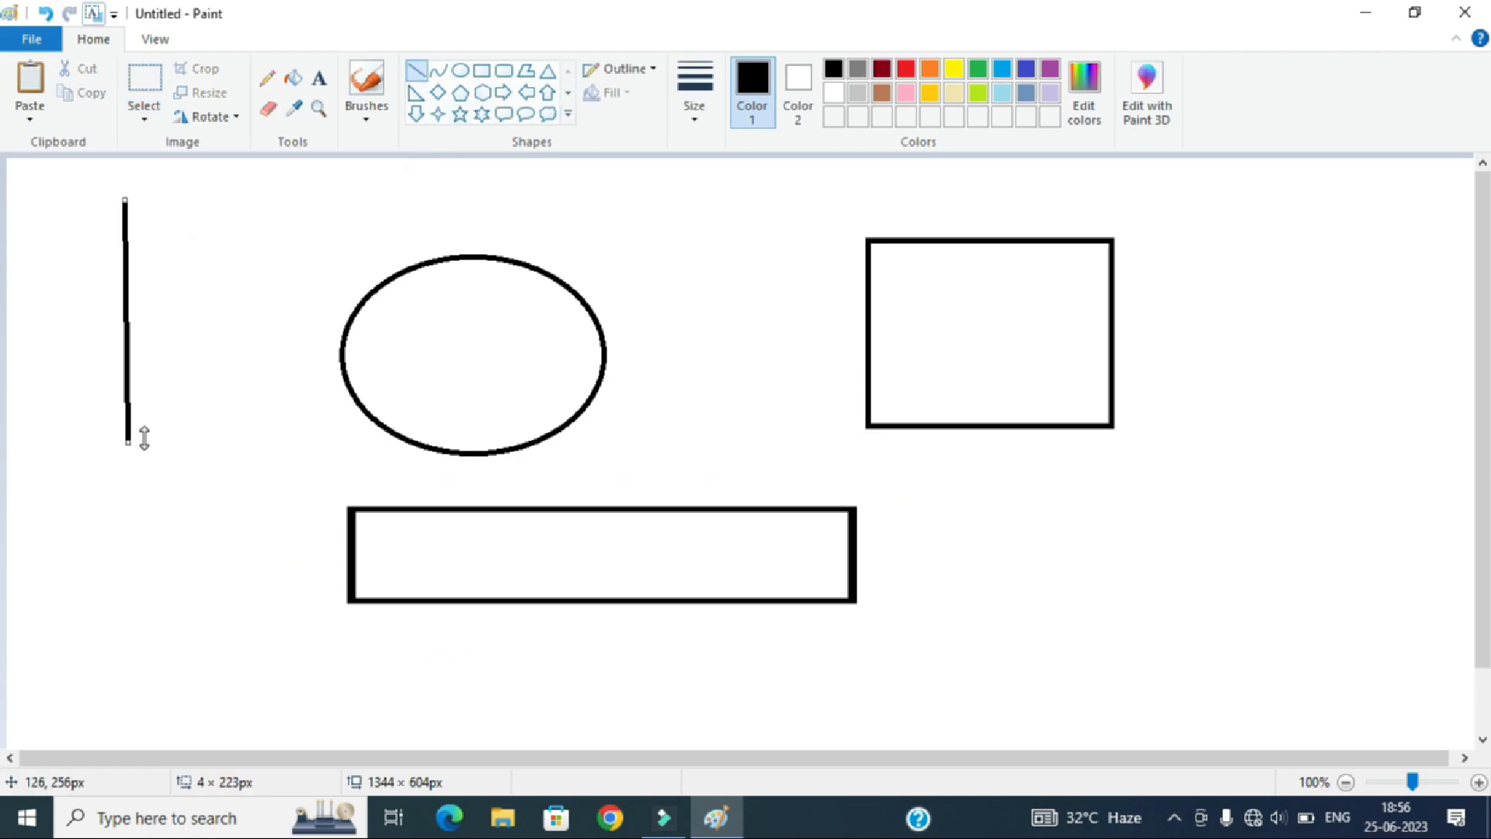
{"action": "mouse_move", "coordinate": [178, 197]}
{"action": "left_mouse_down"}
{"action": "mouse_move", "coordinate": [643, 207]}
{"action": "mouse_move", "coordinate": [657, 191]}
{"action": "left_mouse_up"}
{"action": "left_click", "coordinate": [710, 339]}
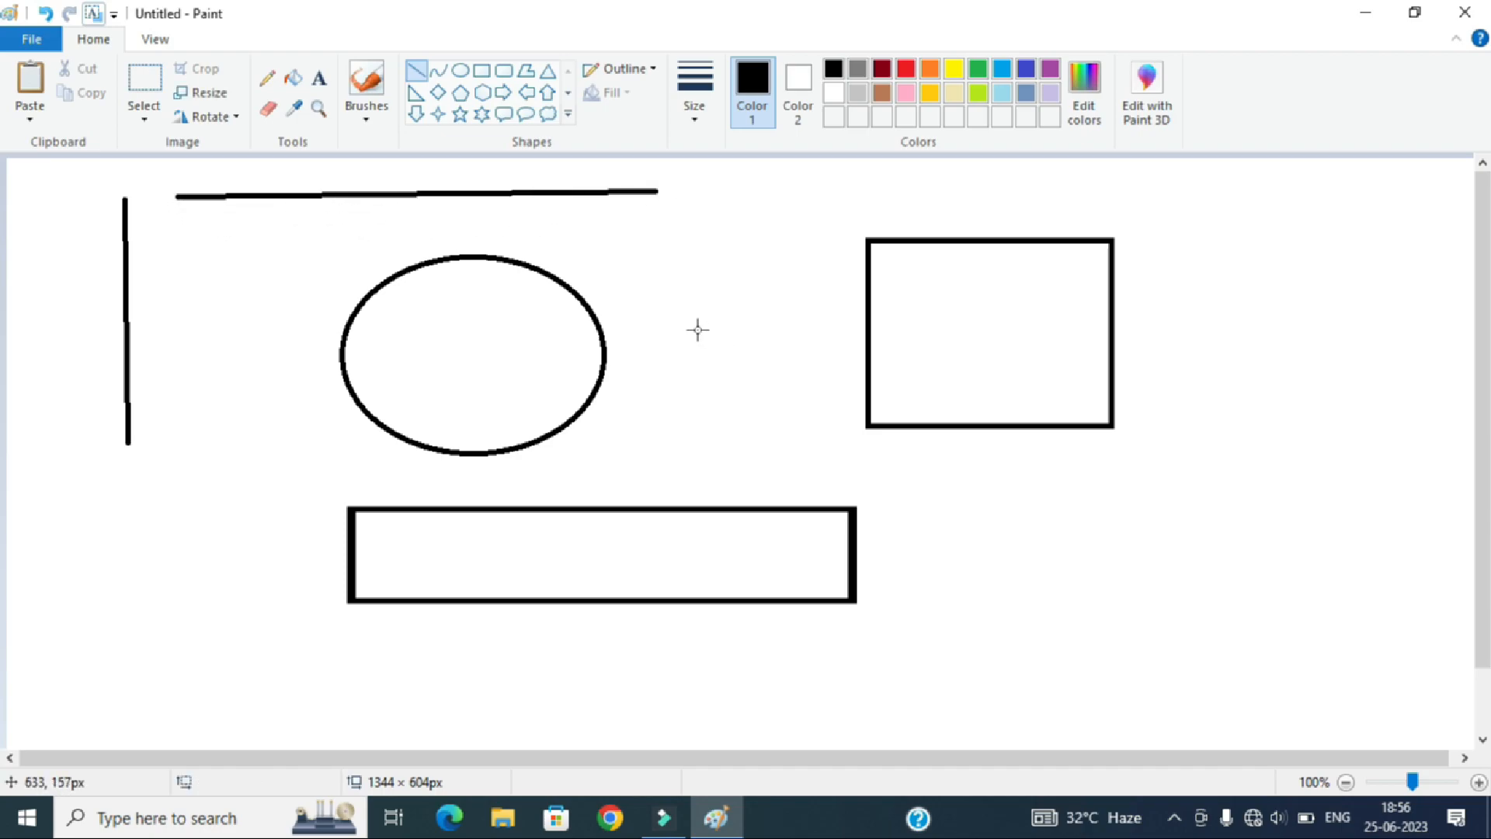
Draw a diagonal curve about 373 × 273 px between the ellipse and the large rectangle, and bend it twice into an S shape
{"action": "left_click", "coordinate": [440, 75]}
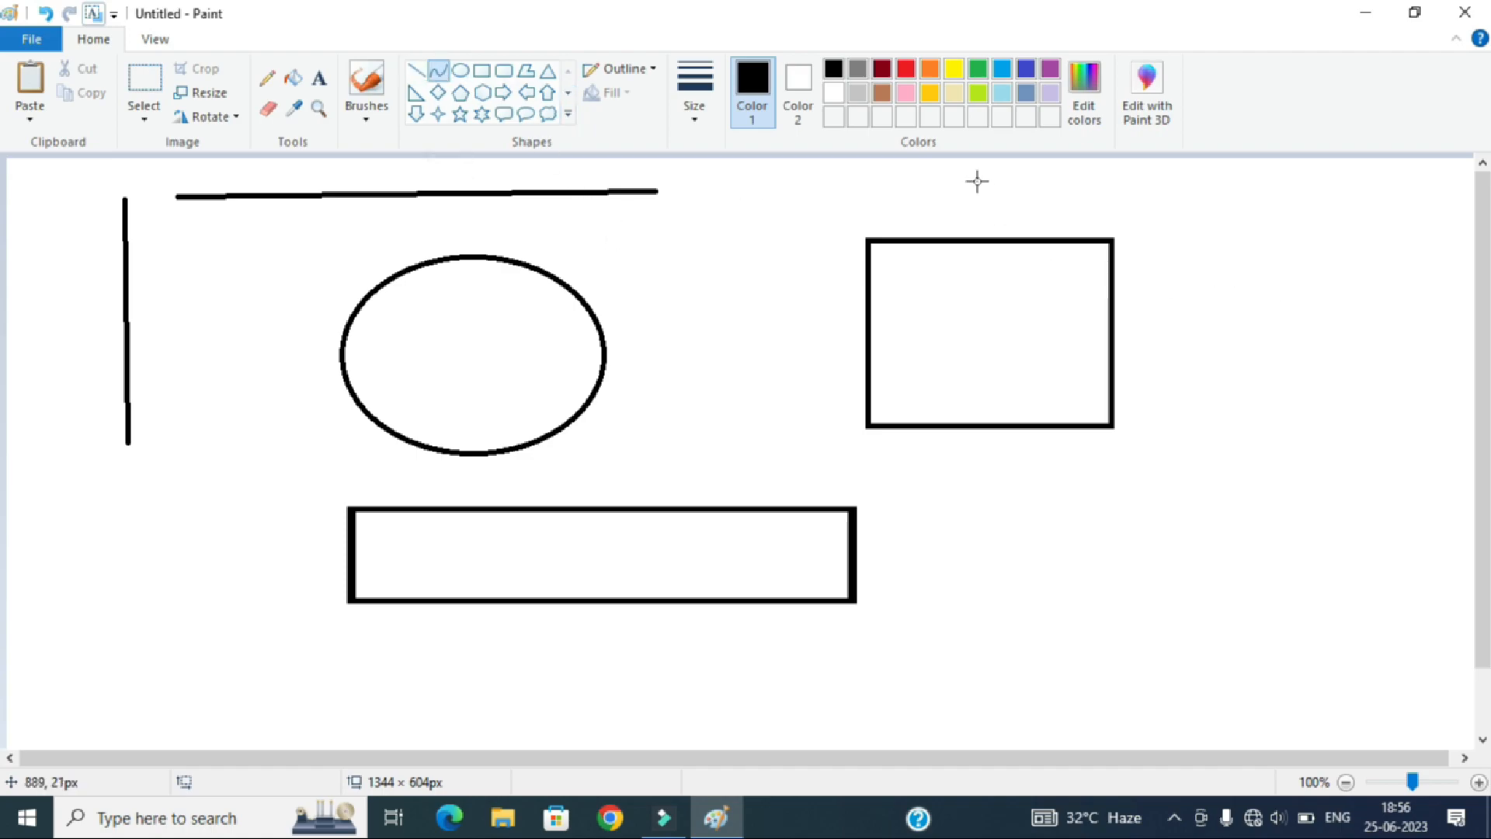
{"action": "left_click_drag", "start_coordinate": [977, 182], "coordinate": [570, 480]}
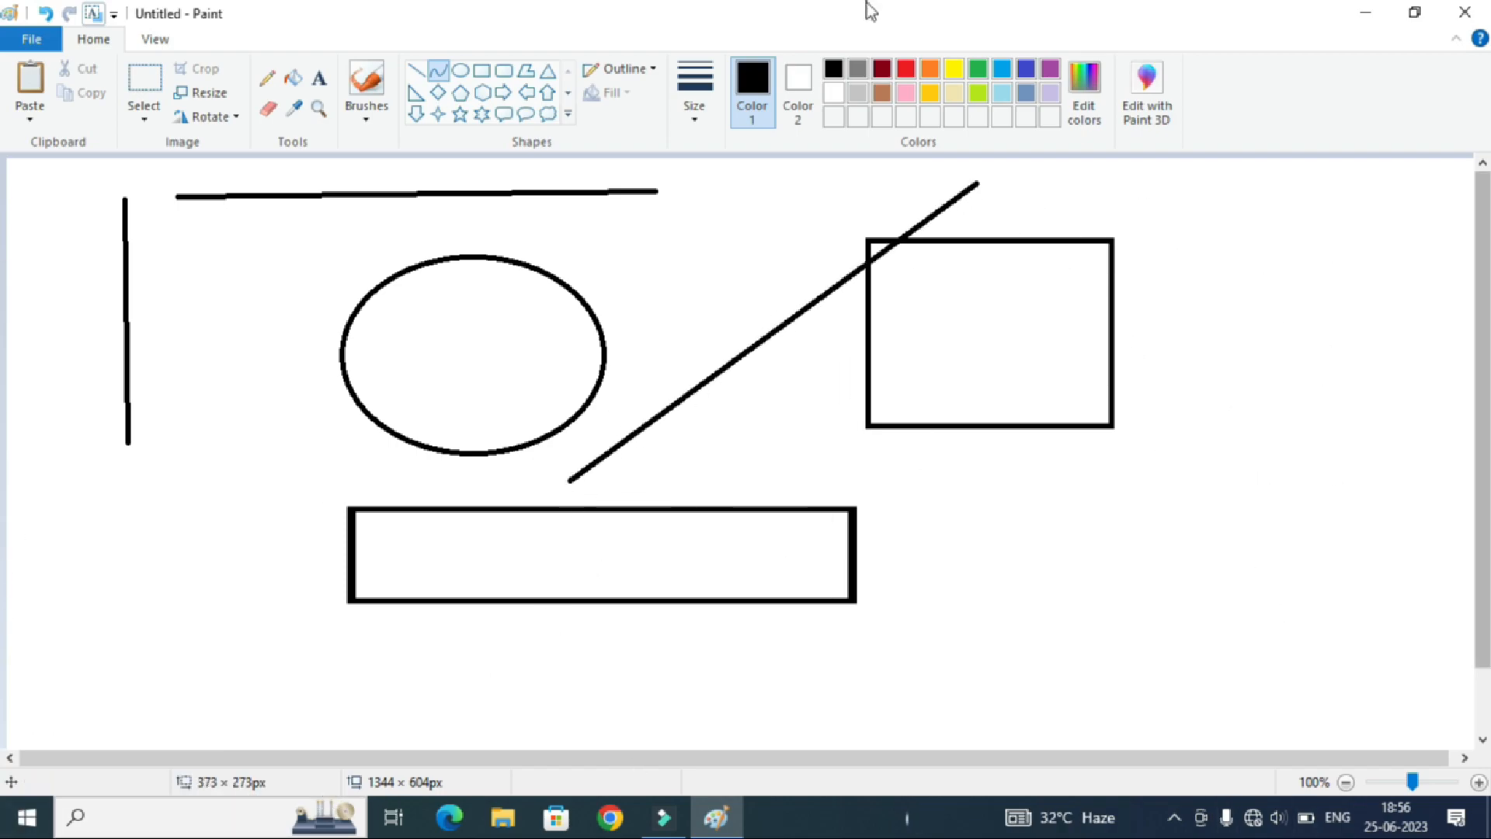
{"action": "left_click_drag", "start_coordinate": [629, 435], "coordinate": [525, 263]}
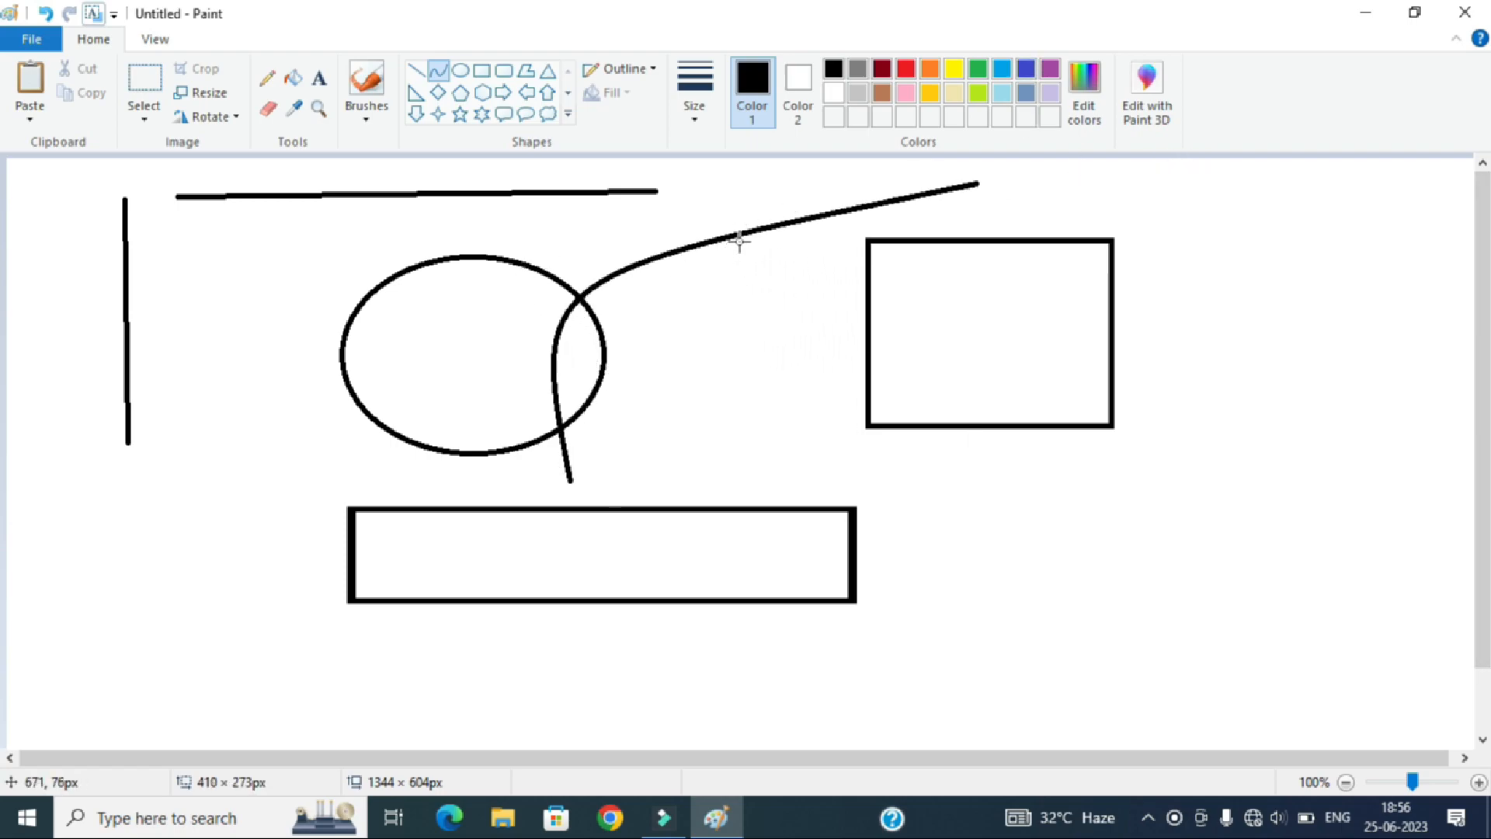
{"action": "left_click_drag", "start_coordinate": [739, 240], "coordinate": [904, 445]}
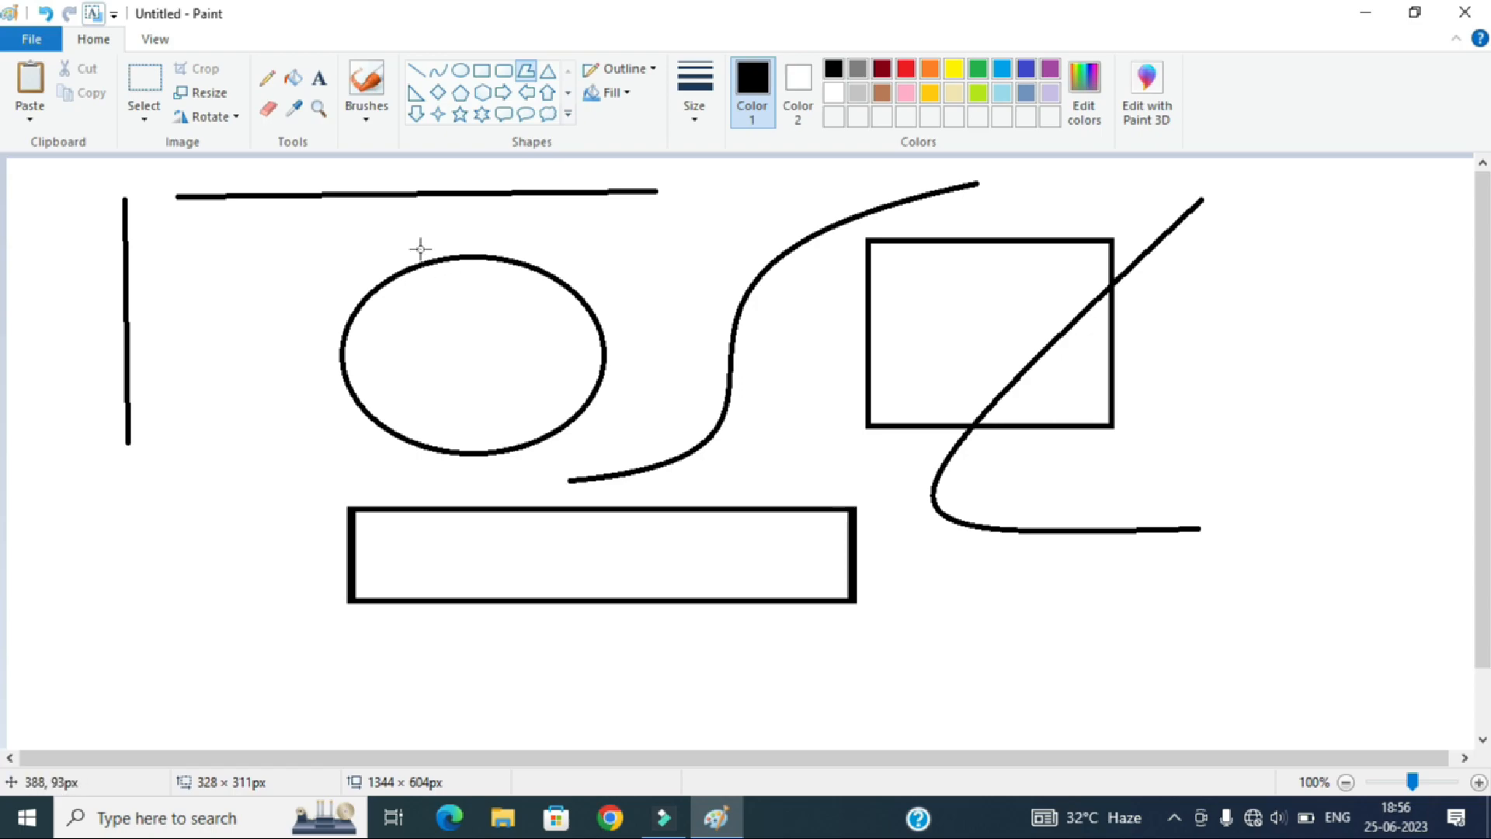
Undo all the drawn shapes, lines and curves back to a blank canvas
{"action": "left_click", "coordinate": [46, 13]}
{"action": "left_click", "coordinate": [45, 13]}
{"action": "left_click", "coordinate": [45, 13]}
{"action": "left_click", "coordinate": [45, 13]}
{"action": "left_click", "coordinate": [45, 14]}
{"action": "left_click", "coordinate": [47, 15]}
{"action": "left_click", "coordinate": [46, 15]}
{"action": "left_click", "coordinate": [47, 15]}
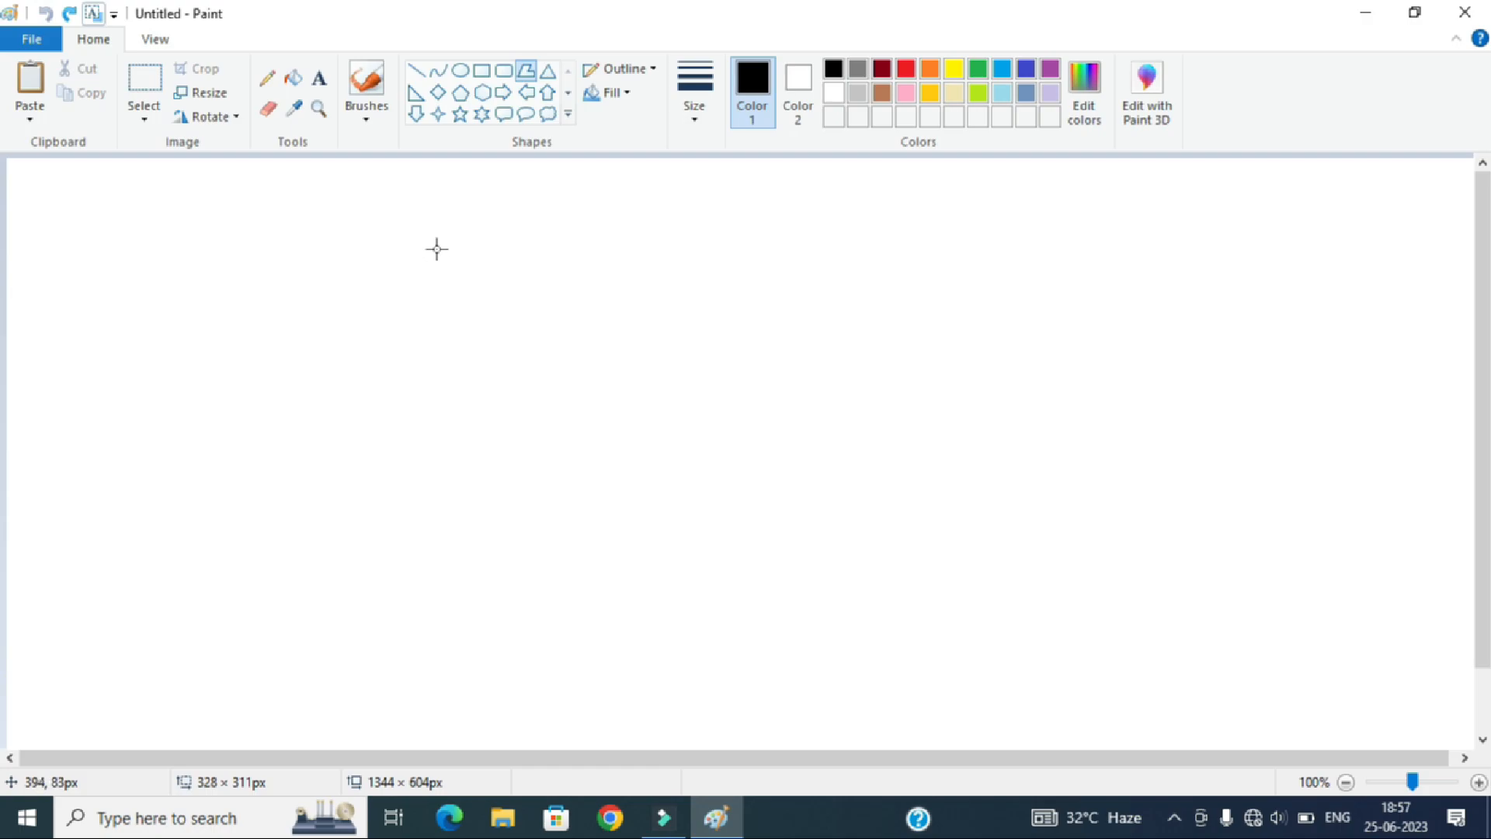
Draw a closed irregular many-sided polygon about 1035 × 314 px across the canvas, and undo it
{"action": "left_click_drag", "start_coordinate": [446, 245], "coordinate": [723, 243]}
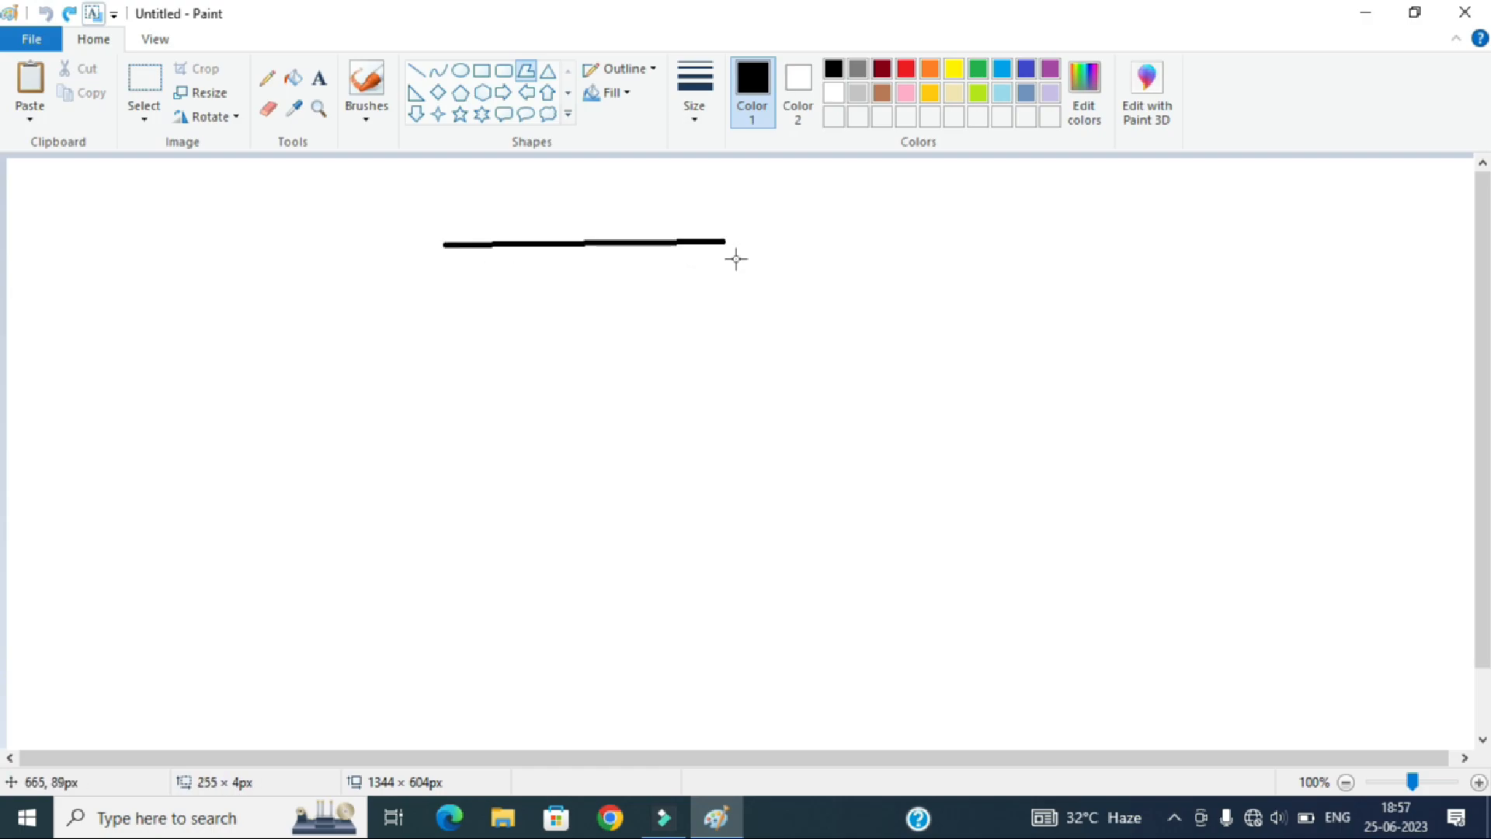
{"action": "left_click", "coordinate": [725, 386]}
{"action": "left_click", "coordinate": [455, 436]}
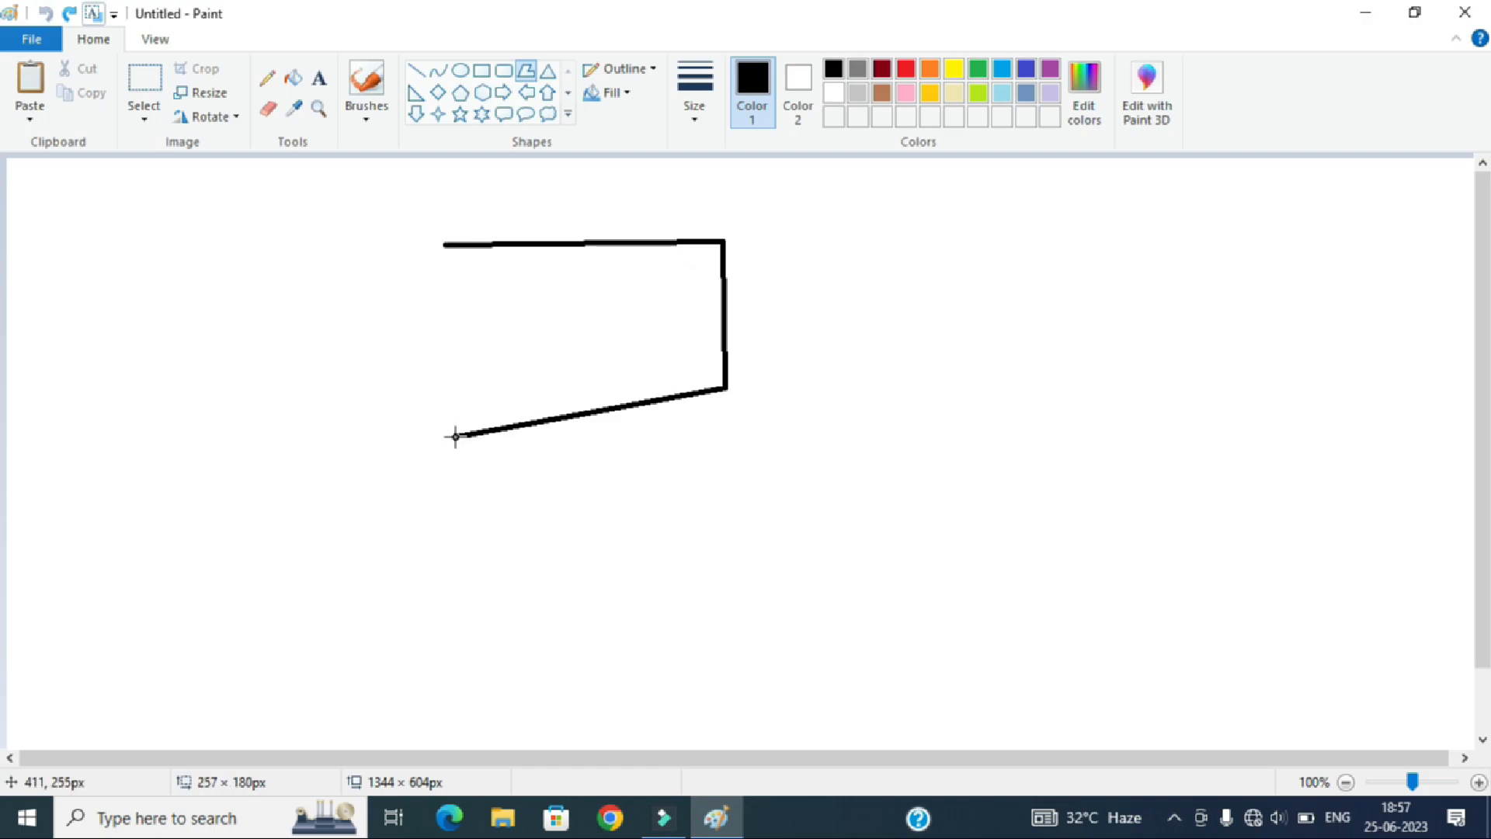
{"action": "left_click", "coordinate": [347, 312]}
{"action": "left_click", "coordinate": [113, 329]}
{"action": "left_click", "coordinate": [284, 489]}
{"action": "left_click", "coordinate": [603, 542]}
{"action": "left_click_drag", "start_coordinate": [736, 476], "coordinate": [909, 390]}
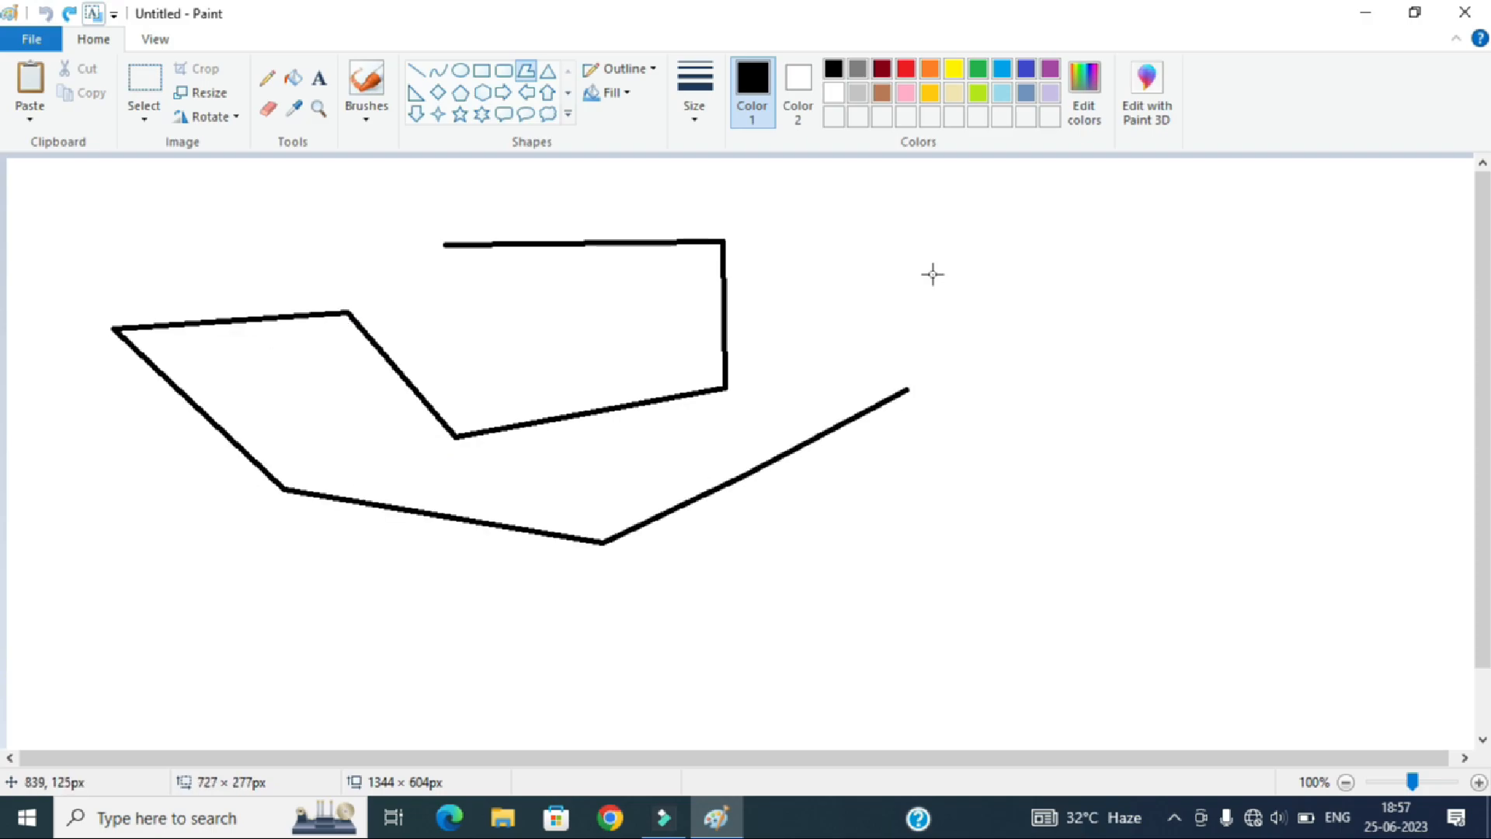
{"action": "left_click", "coordinate": [969, 214]}
{"action": "left_click", "coordinate": [1142, 310]}
{"action": "left_click", "coordinate": [1196, 433]}
{"action": "left_click", "coordinate": [1141, 488]}
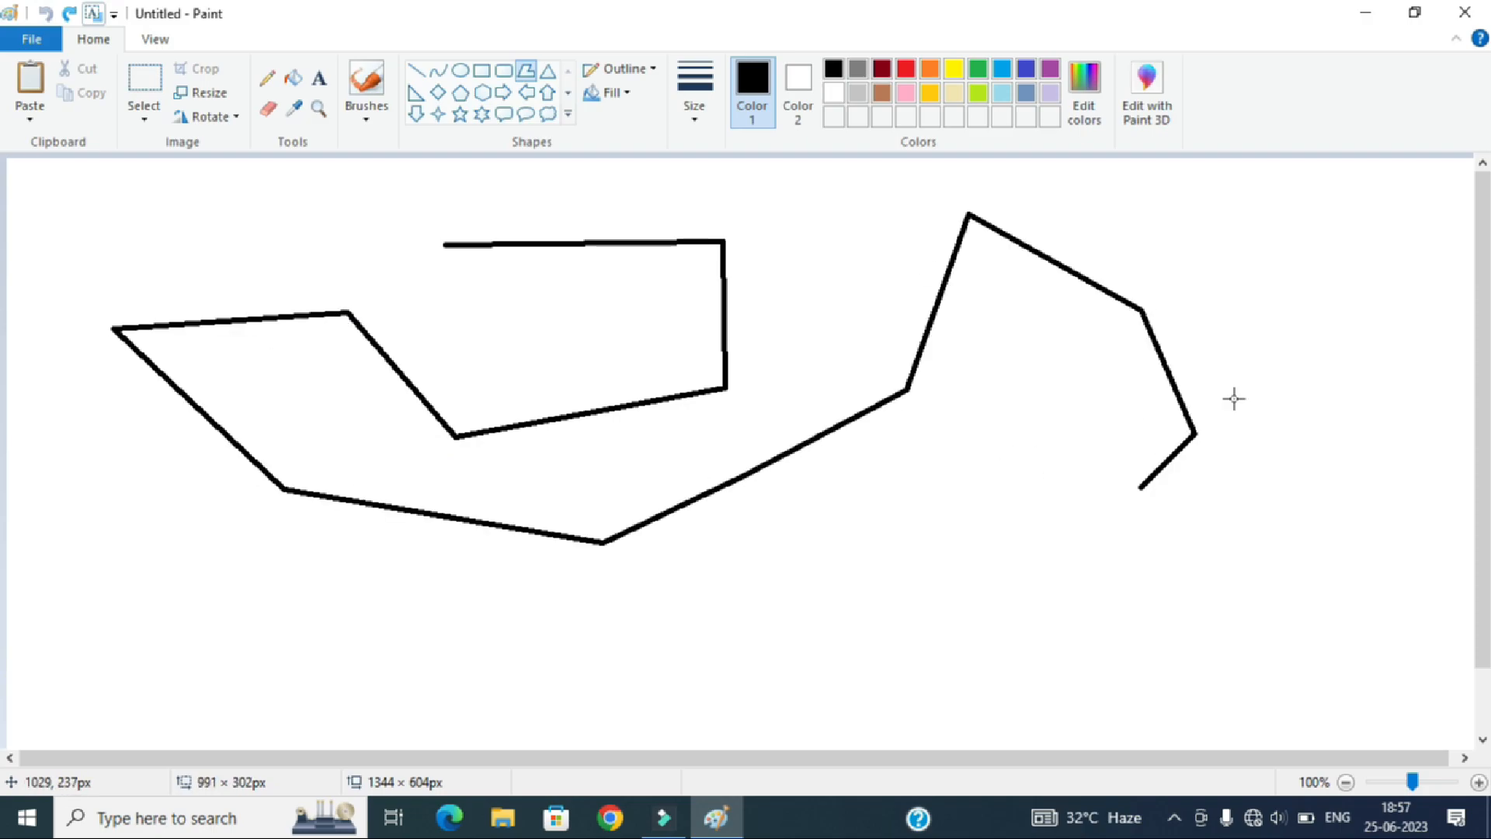
{"action": "left_click", "coordinate": [1243, 285]}
{"action": "left_click", "coordinate": [1172, 233]}
{"action": "left_click", "coordinate": [1064, 208]}
{"action": "left_click", "coordinate": [1001, 200]}
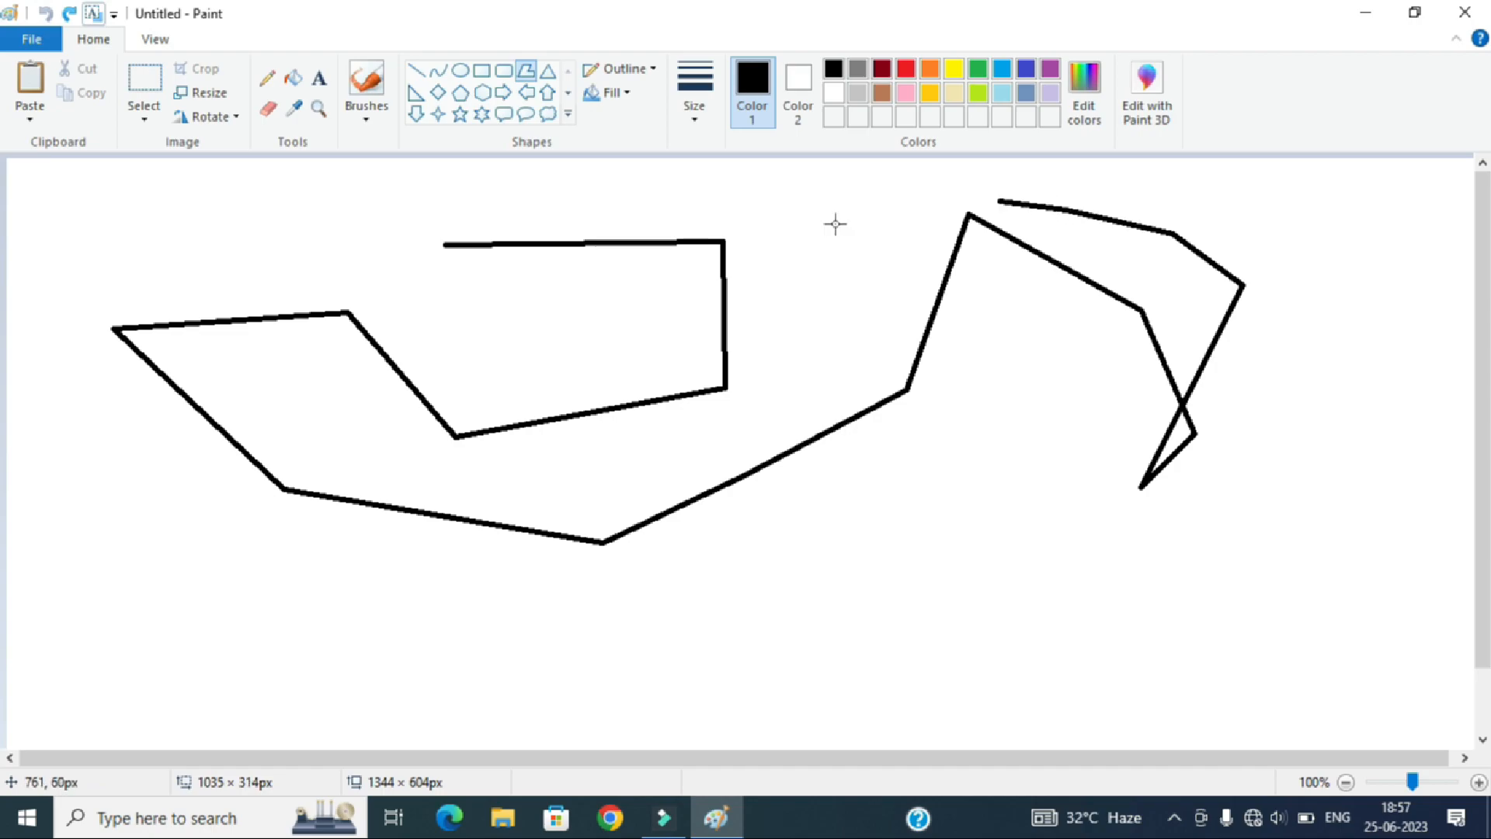
{"action": "left_click", "coordinate": [831, 223]}
{"action": "left_click", "coordinate": [528, 227]}
{"action": "left_click", "coordinate": [443, 241]}
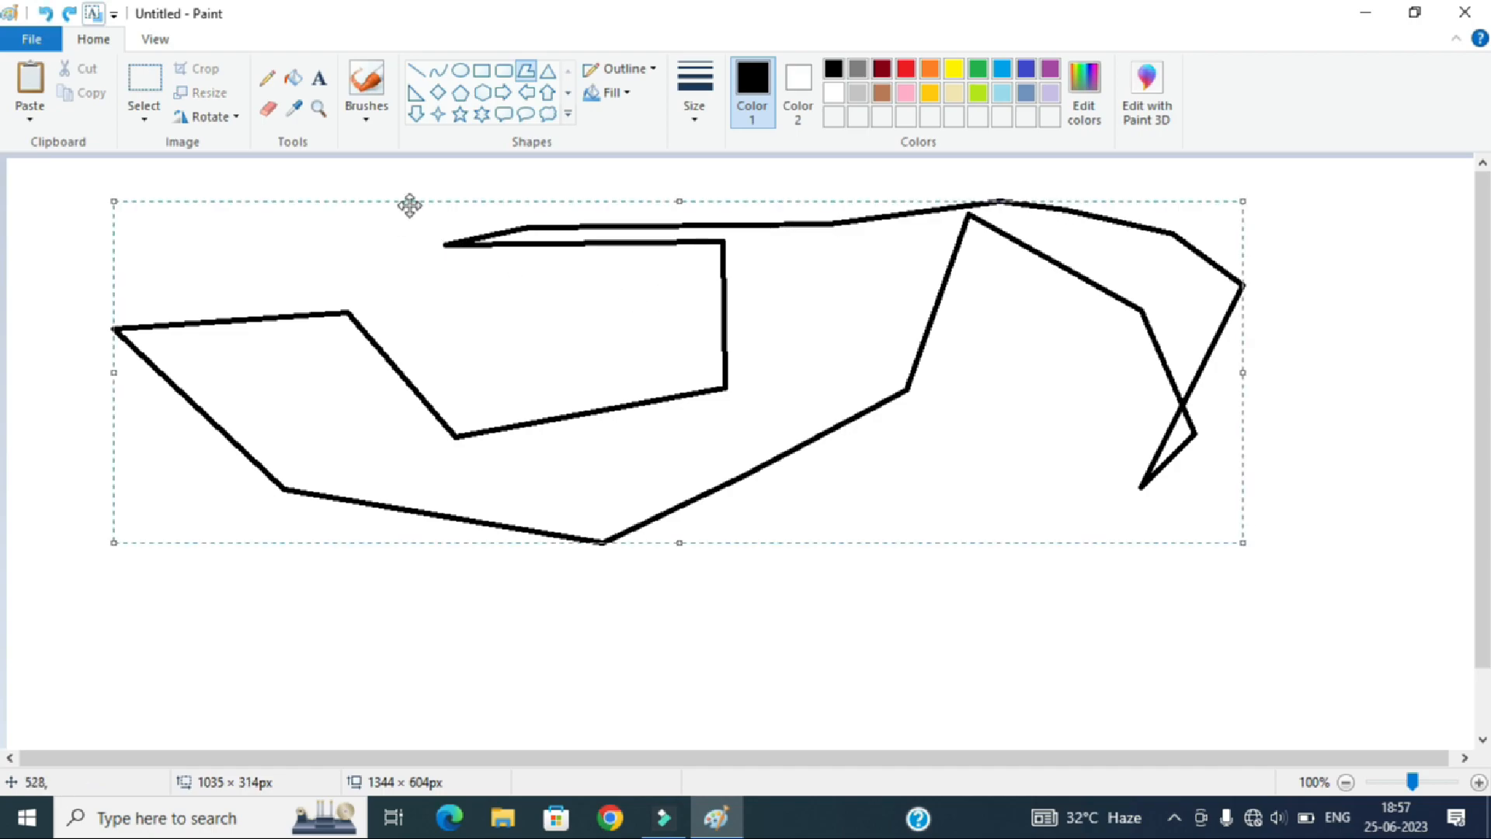
{"action": "left_click", "coordinate": [46, 13]}
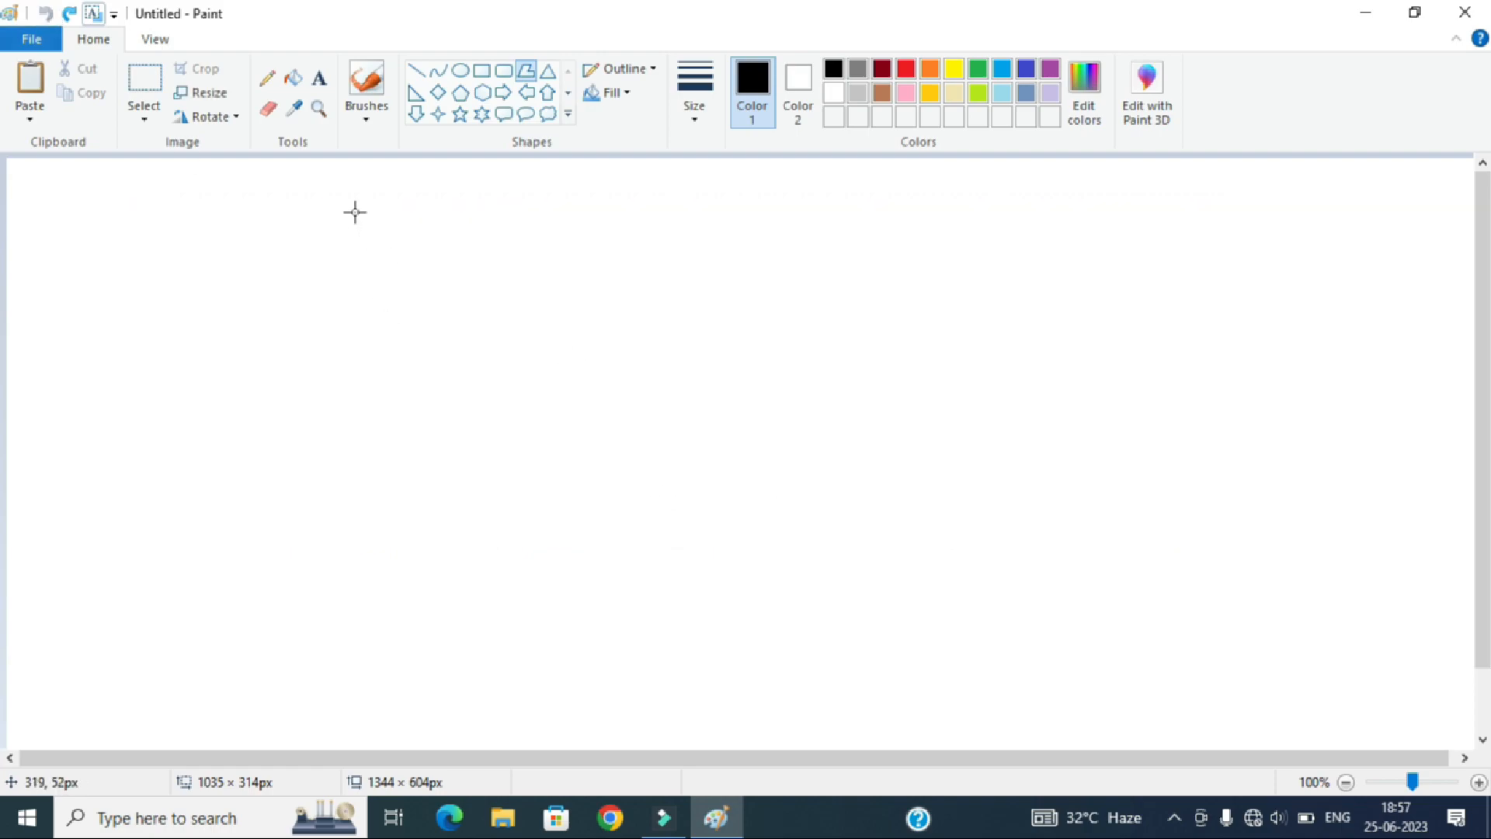
Draw a closed four-sided polygon about 526 × 378 px with a slanted lower edge near the canvas centre
{"action": "left_click_drag", "start_coordinate": [380, 222], "coordinate": [660, 223]}
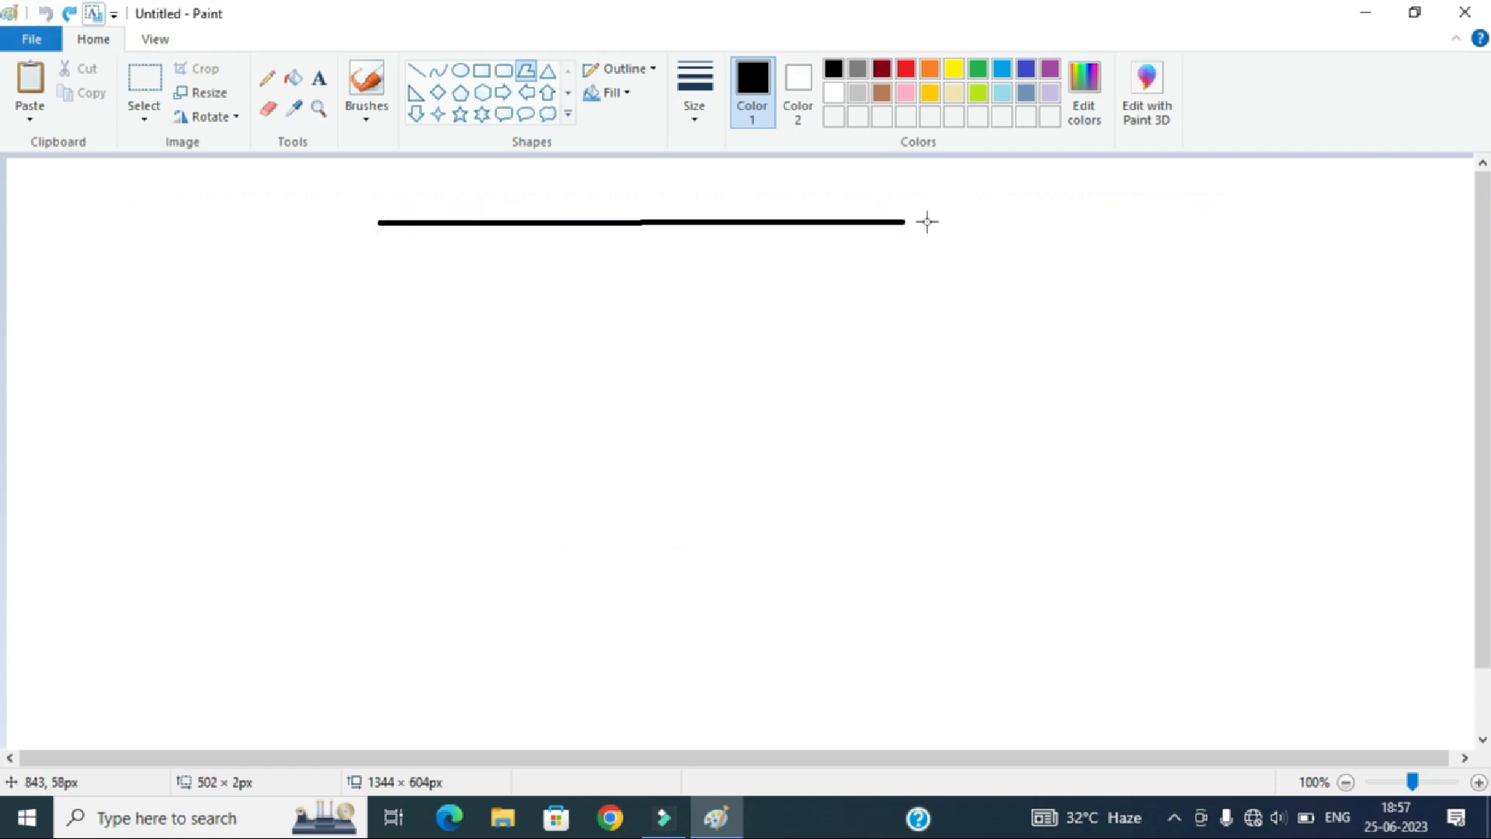
{"action": "left_click", "coordinate": [932, 563]}
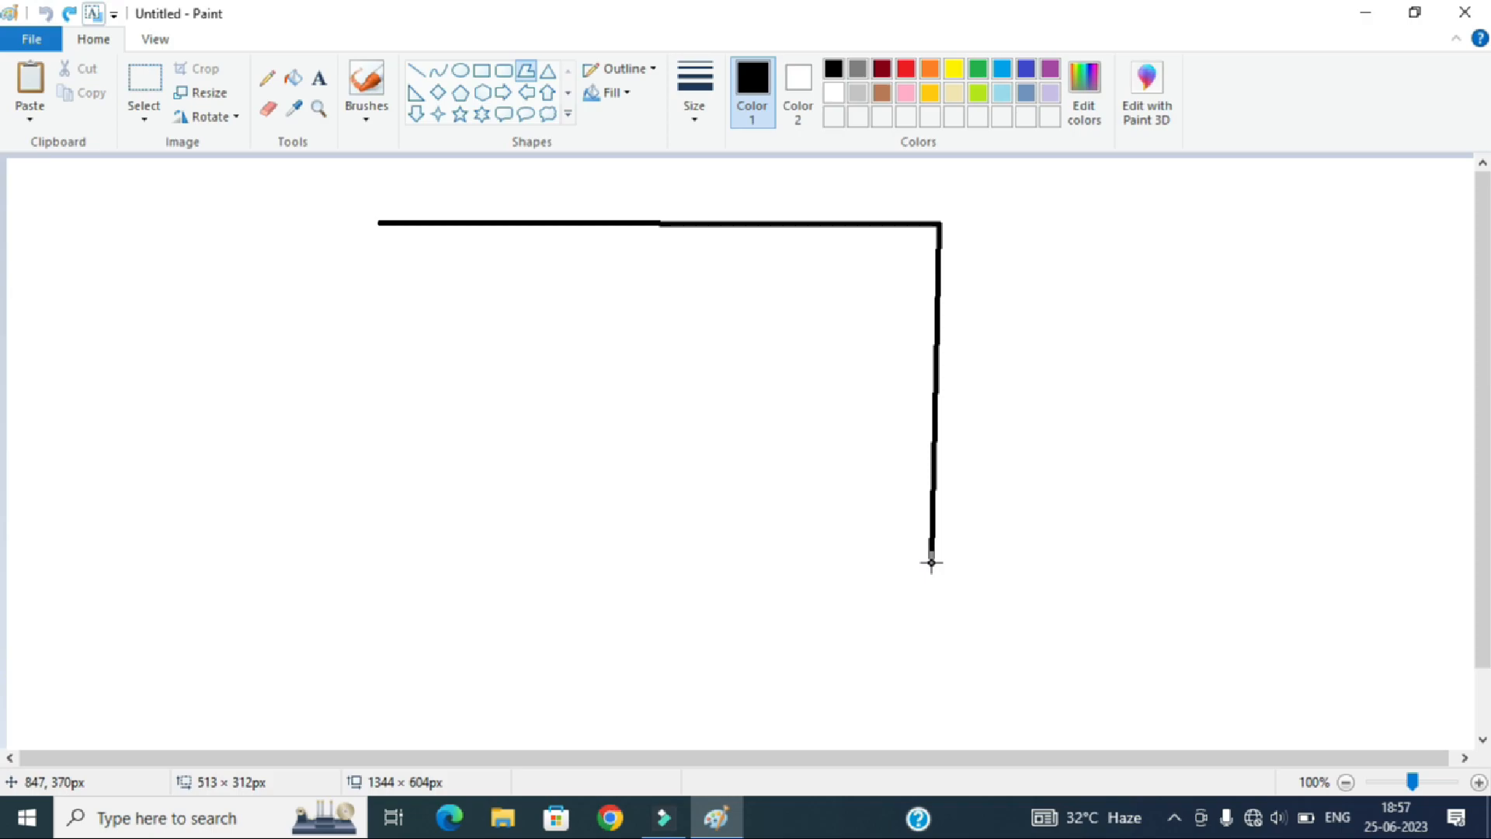
{"action": "left_click", "coordinate": [365, 635]}
{"action": "left_click", "coordinate": [382, 223]}
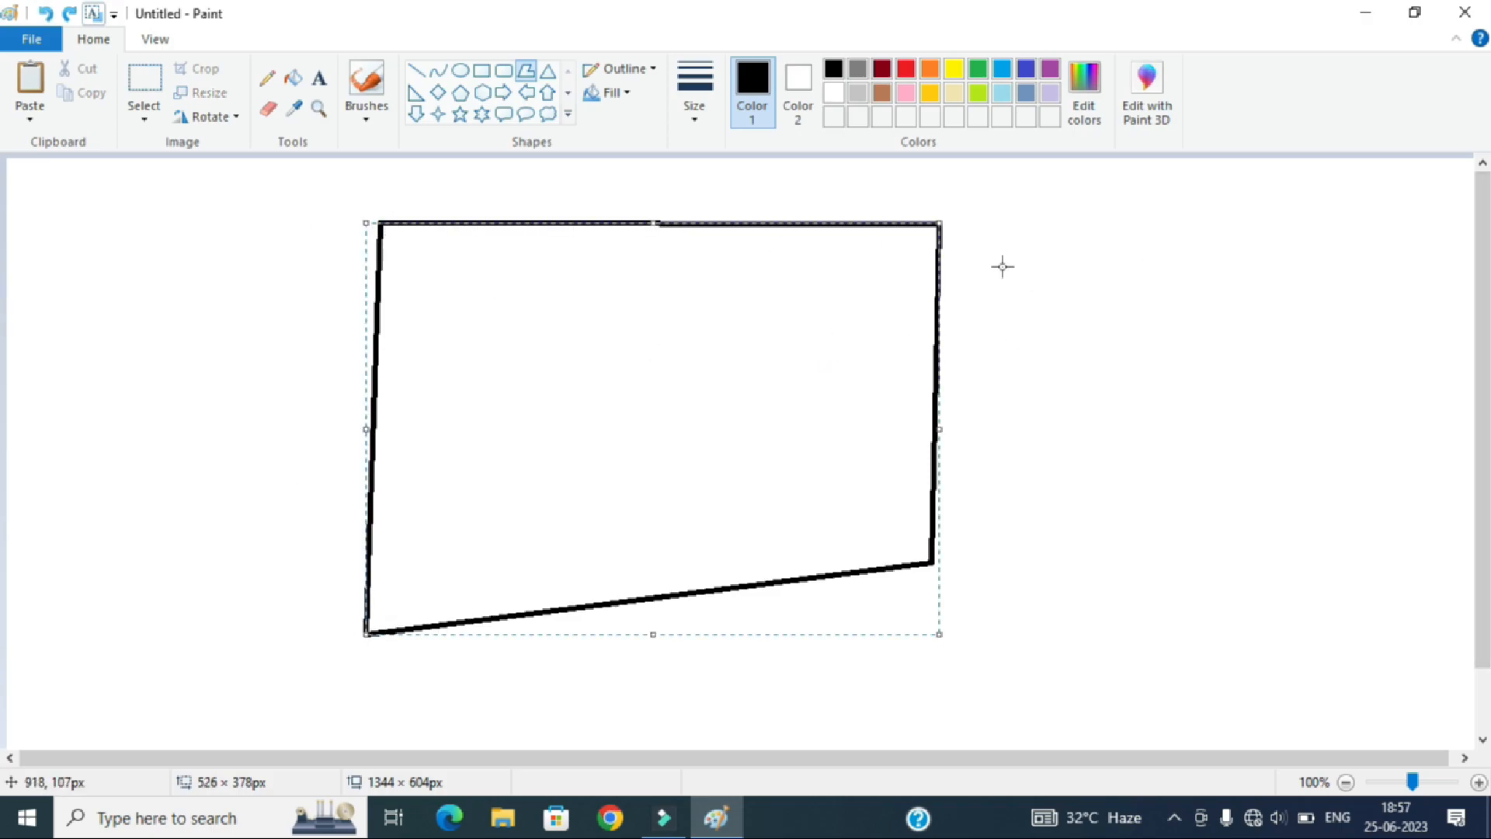
{"action": "left_click", "coordinate": [1011, 228]}
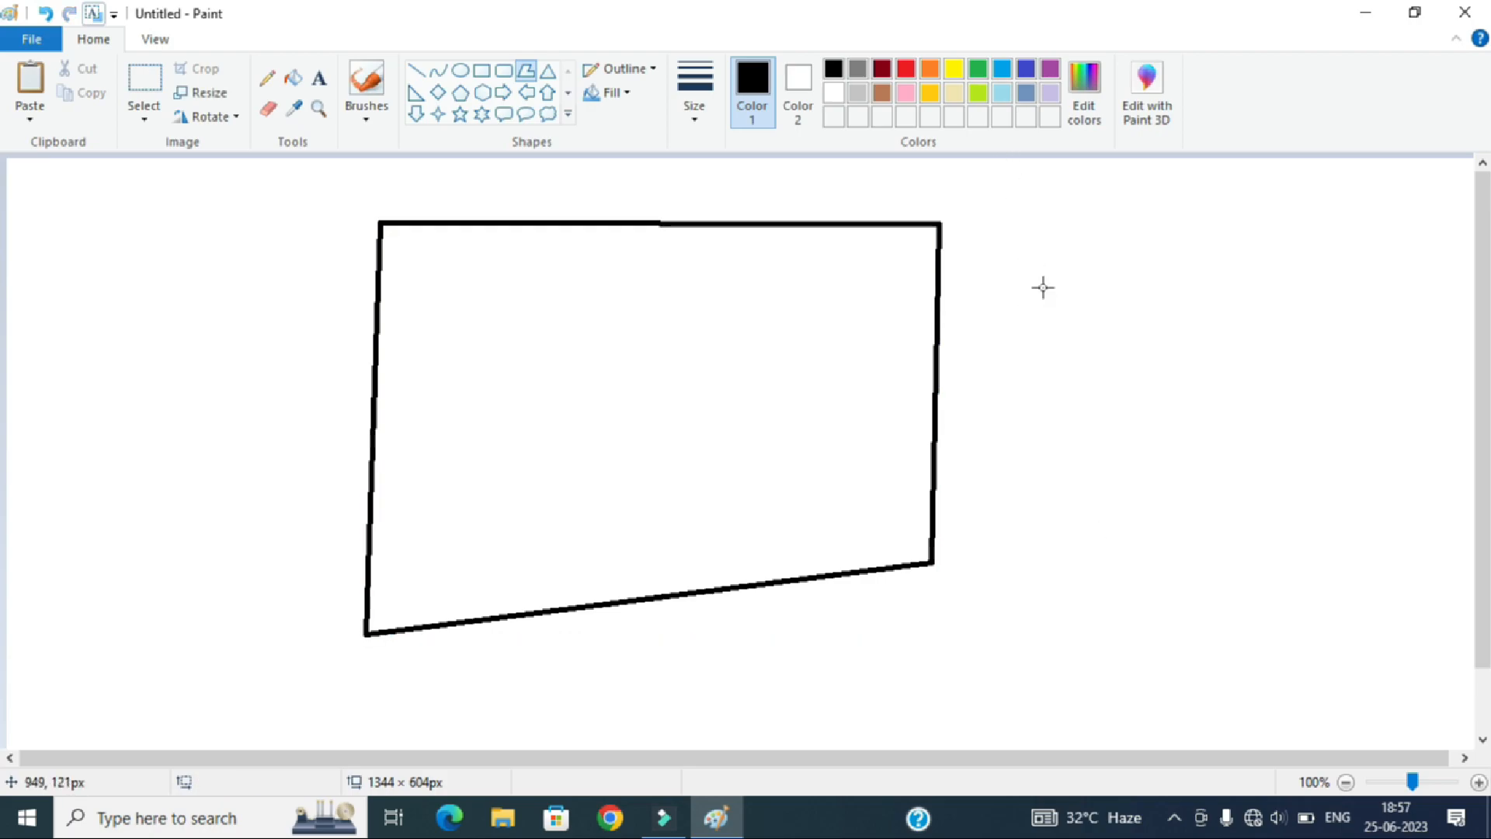
Draw a closed L-shaped polygon about 325 × 263 px to the right of the four-sided polygon
{"action": "left_click_drag", "start_coordinate": [1043, 275], "coordinate": [1084, 547]}
{"action": "left_click", "coordinate": [1398, 561]}
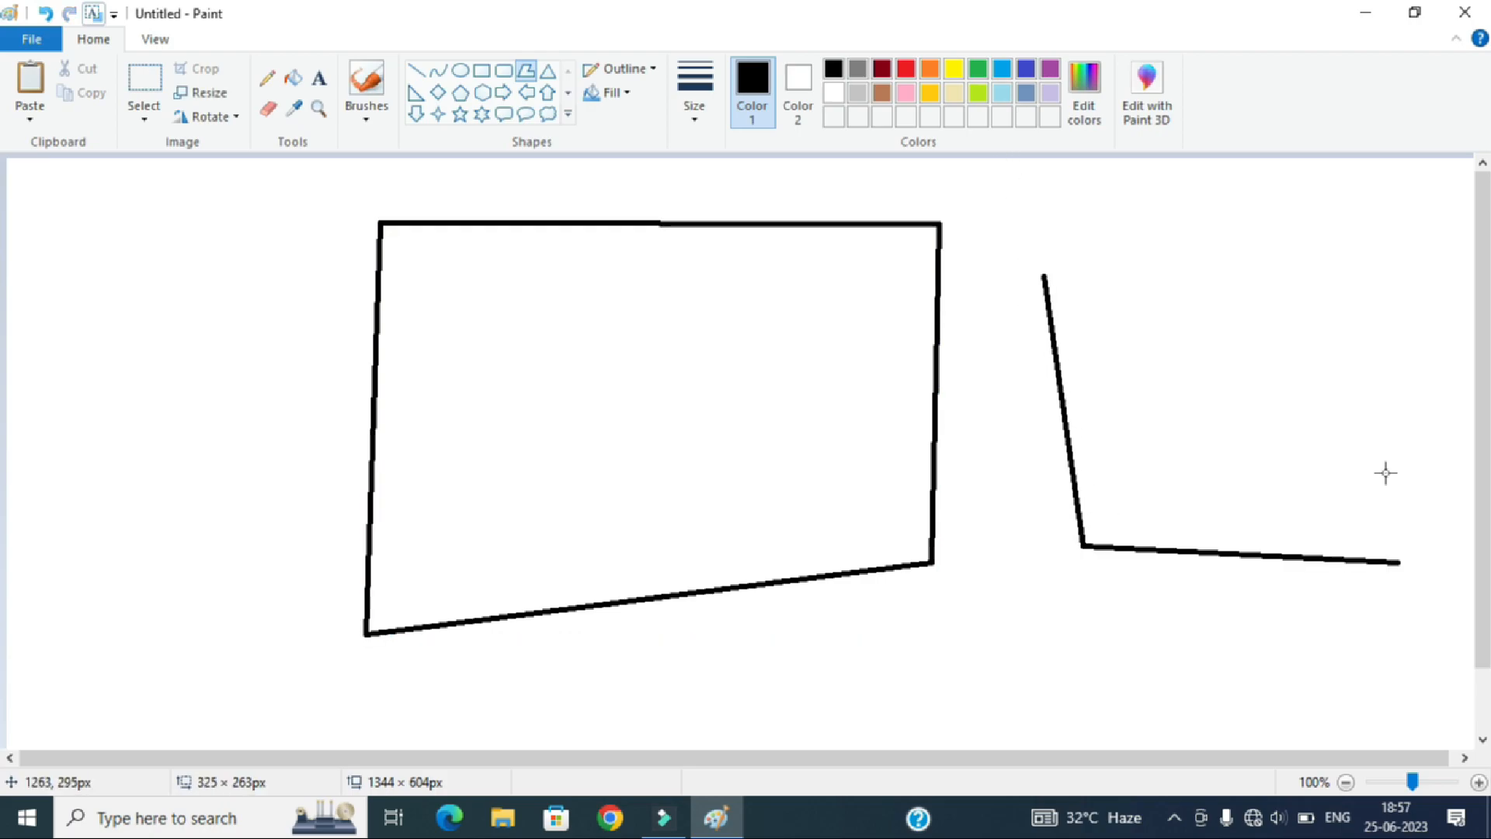
{"action": "left_click", "coordinate": [1387, 450]}
{"action": "left_click", "coordinate": [1159, 433]}
{"action": "left_click", "coordinate": [1136, 293]}
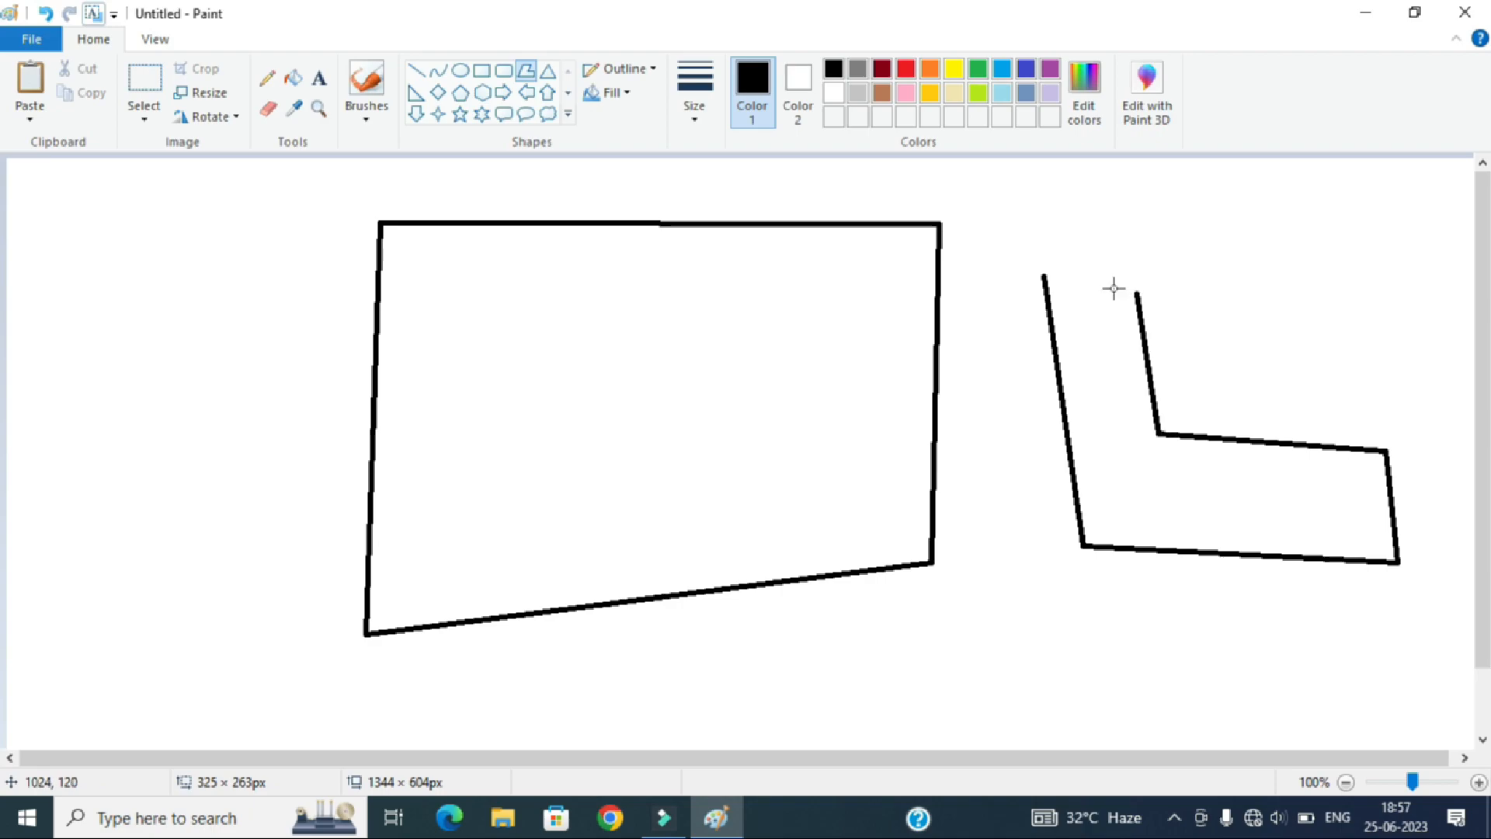
{"action": "left_click", "coordinate": [1043, 274]}
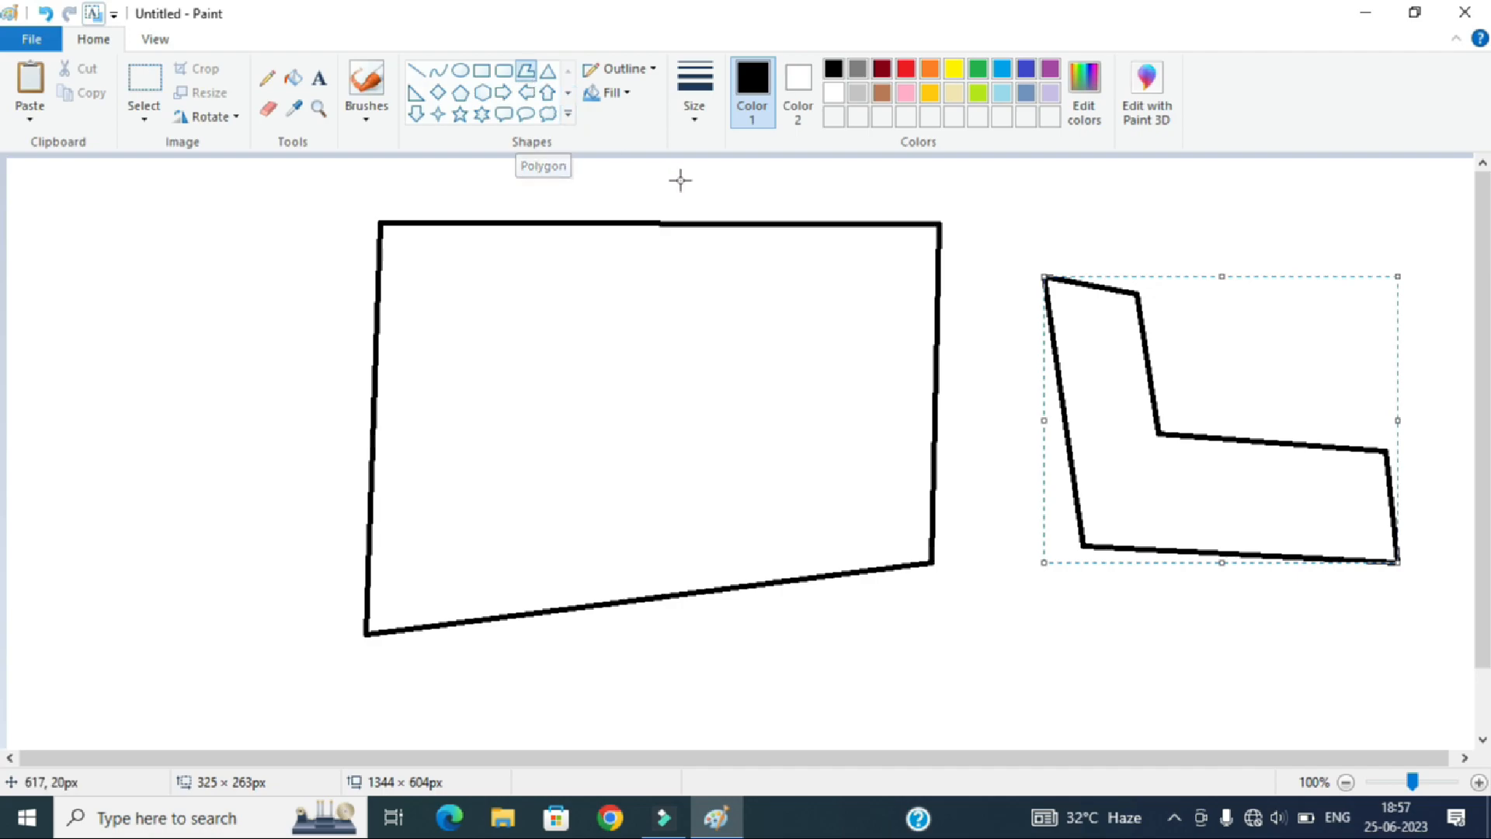
Draw a pentagon about 160 × 178 px to the left of the four-sided polygon
{"action": "left_click", "coordinate": [569, 114]}
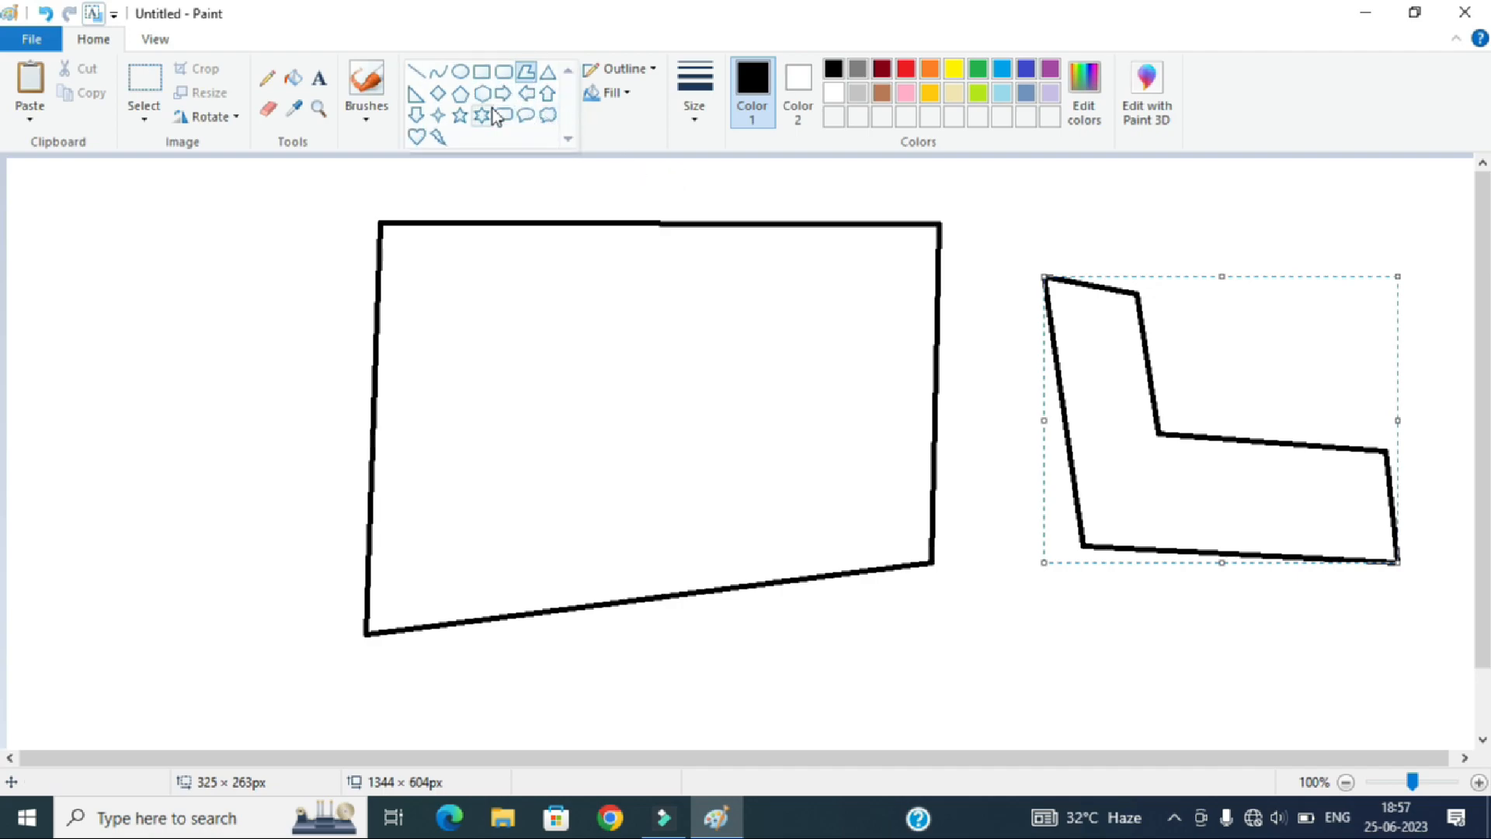
{"action": "left_click", "coordinate": [460, 95]}
{"action": "left_click_drag", "start_coordinate": [153, 286], "coordinate": [327, 479]}
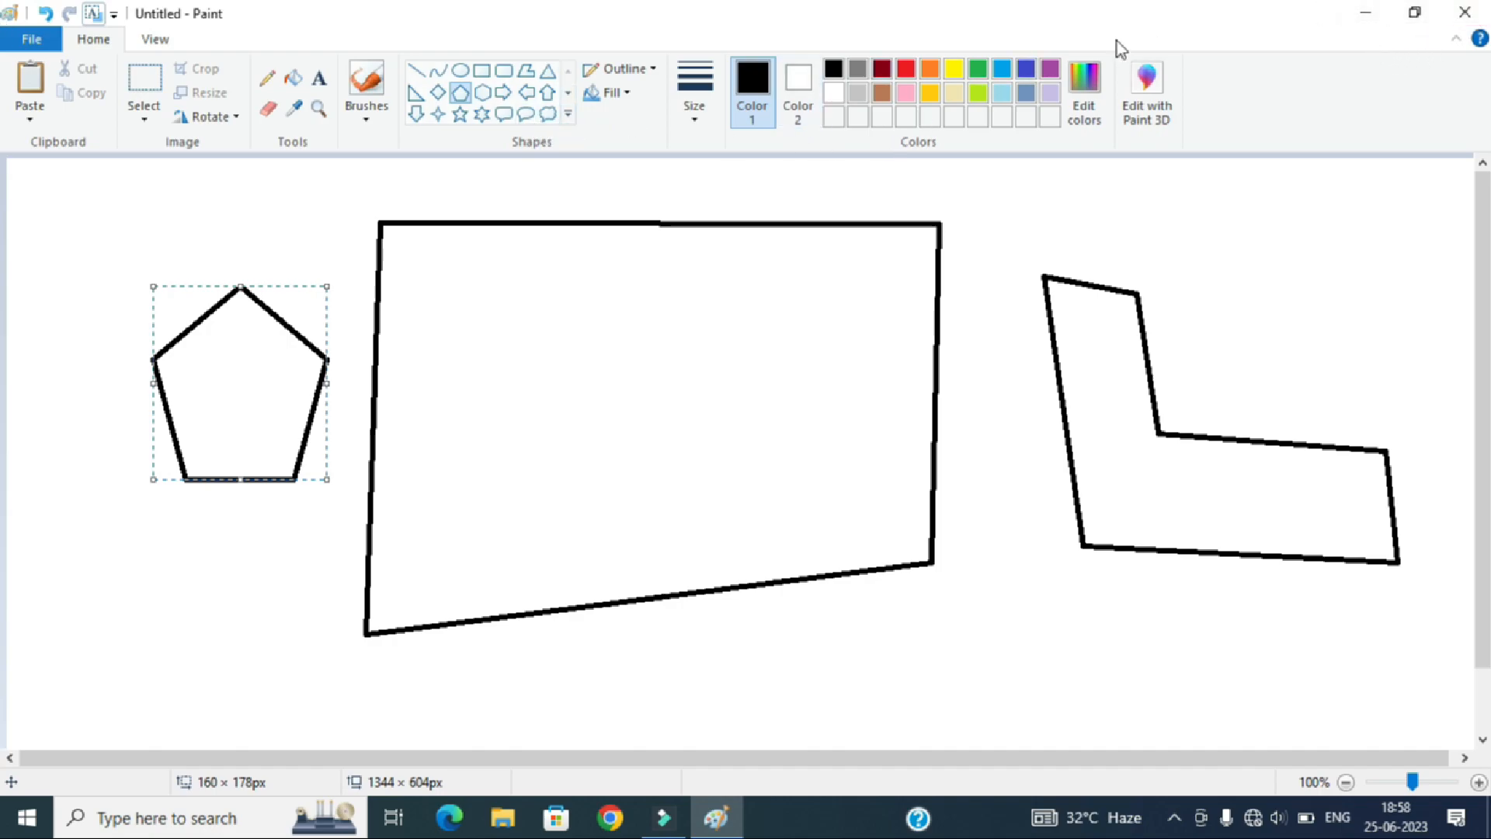
Discard the unsaved drawing of shapes without saving it and start with a blank canvas
{"action": "left_click", "coordinate": [50, 43]}
{"action": "left_click", "coordinate": [92, 87]}
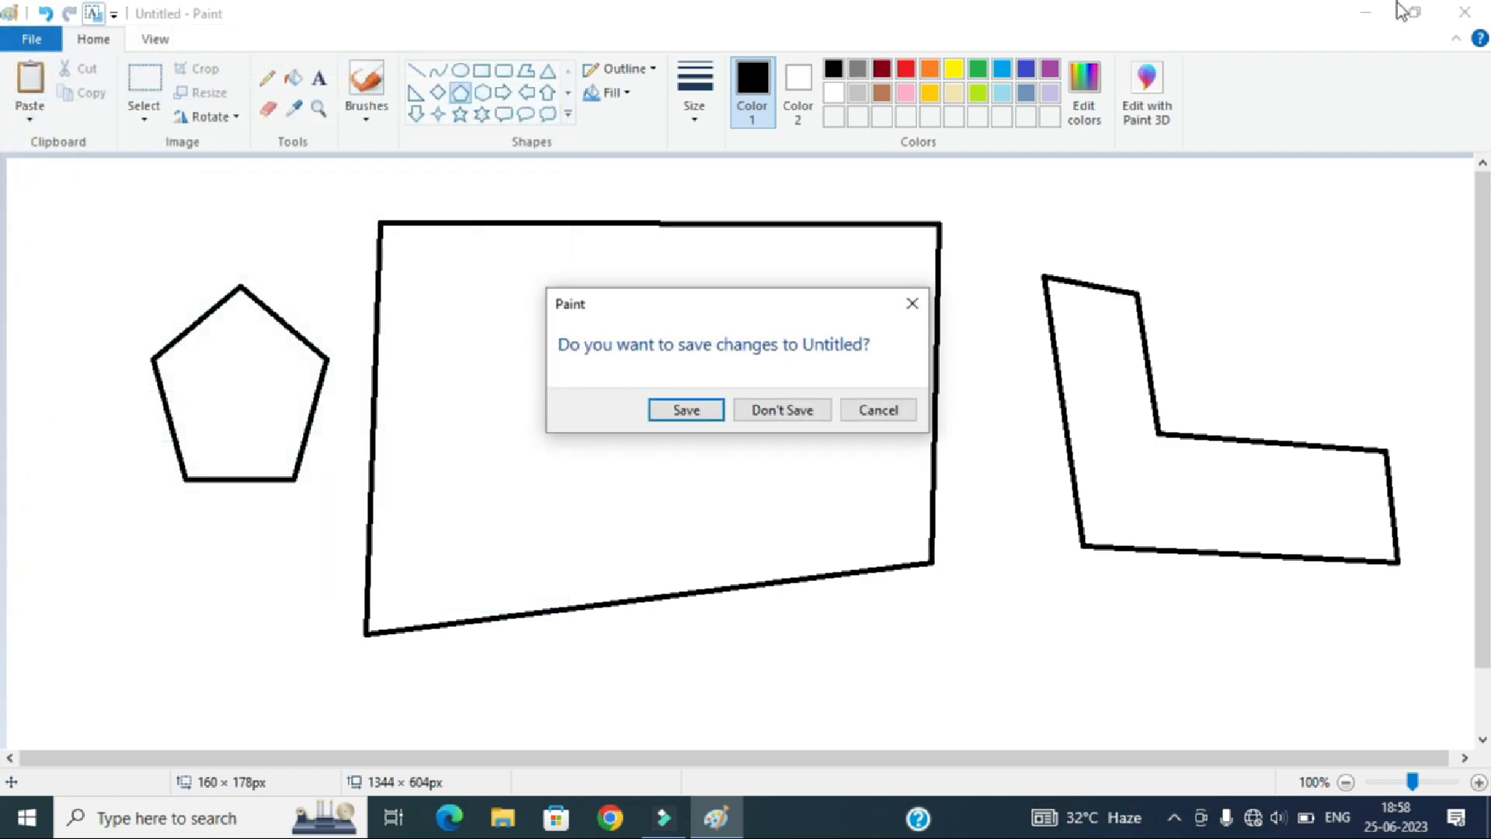
{"action": "left_click", "coordinate": [824, 413]}
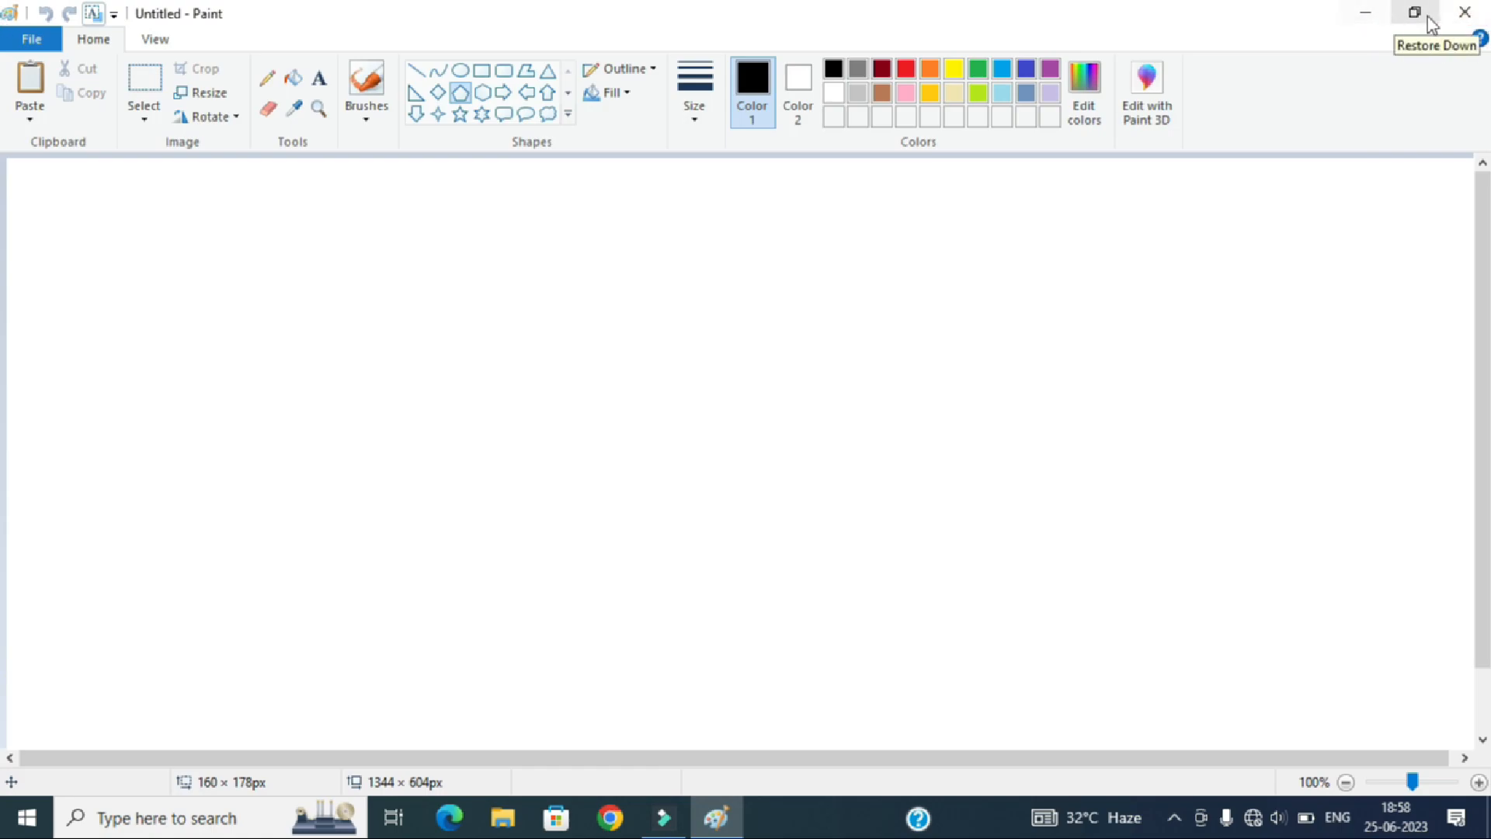
Minimize the Paint window to show the desktop and bring it back up
{"action": "left_click", "coordinate": [1370, 14]}
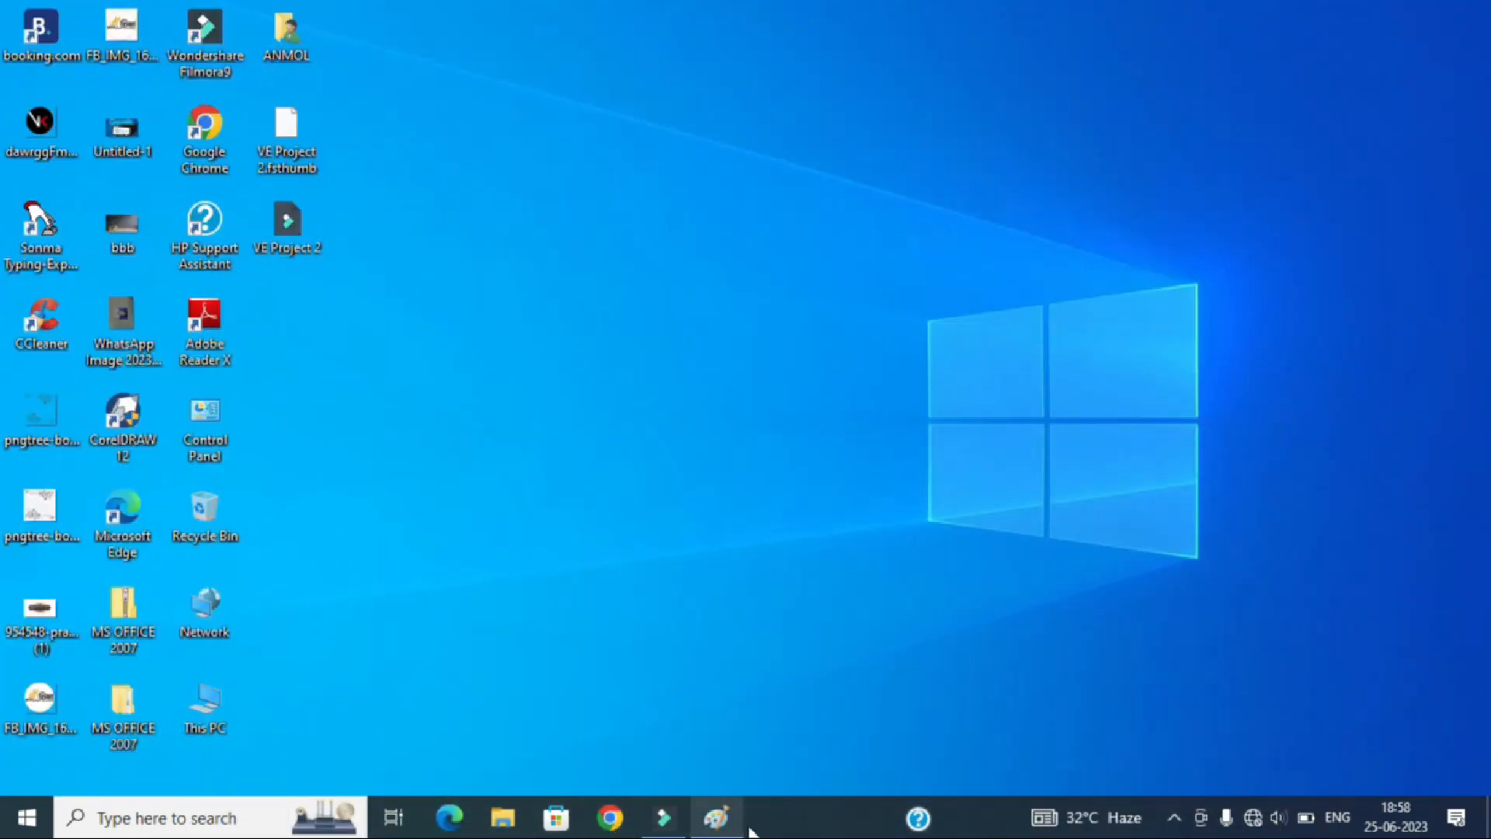
{"action": "left_click", "coordinate": [719, 816]}
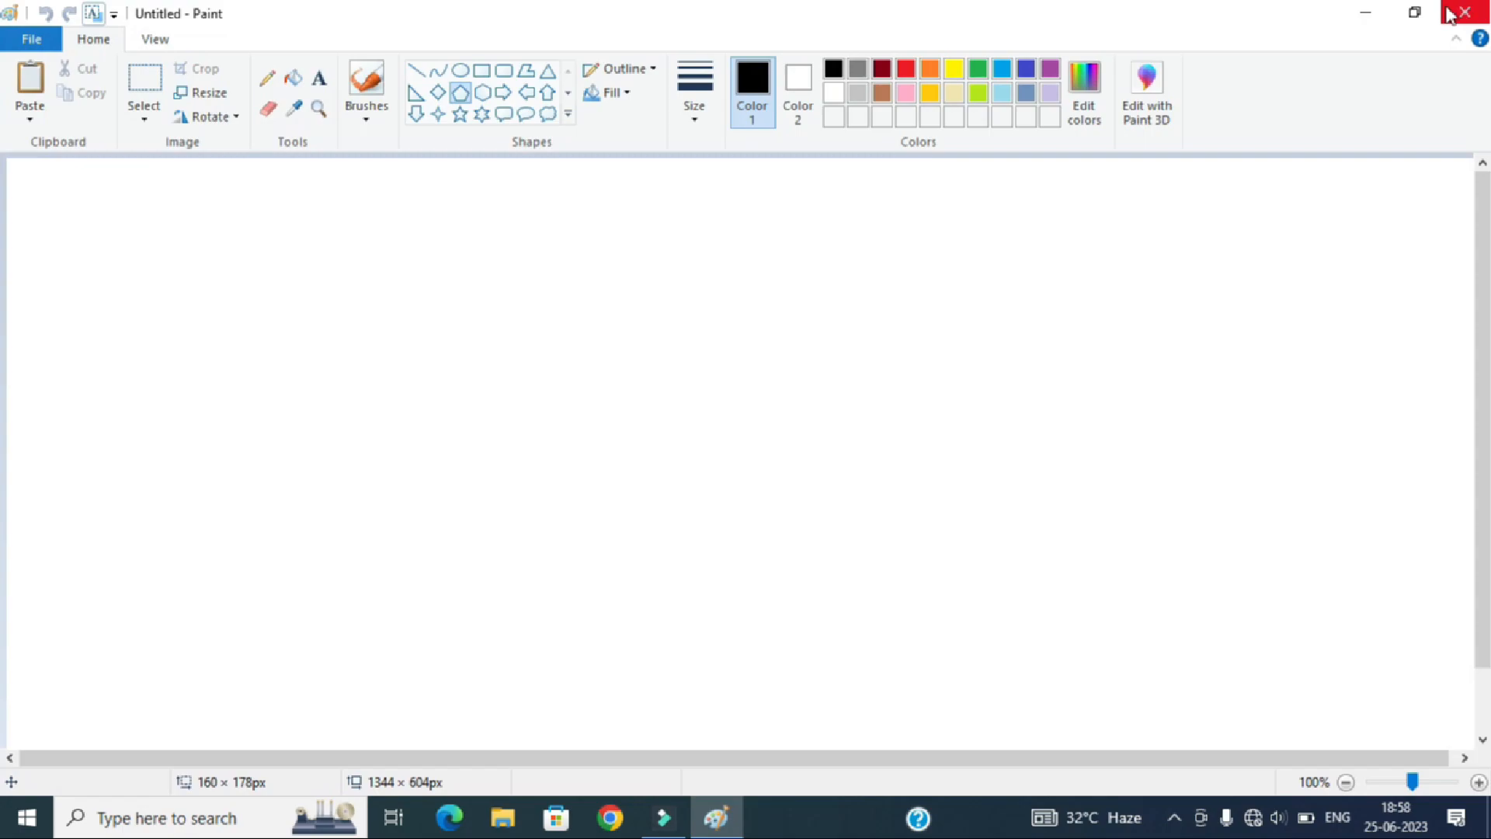
Restore the window down, shrink it to about half the screen width and a lower height, and maximize it again
{"action": "left_click", "coordinate": [1415, 12]}
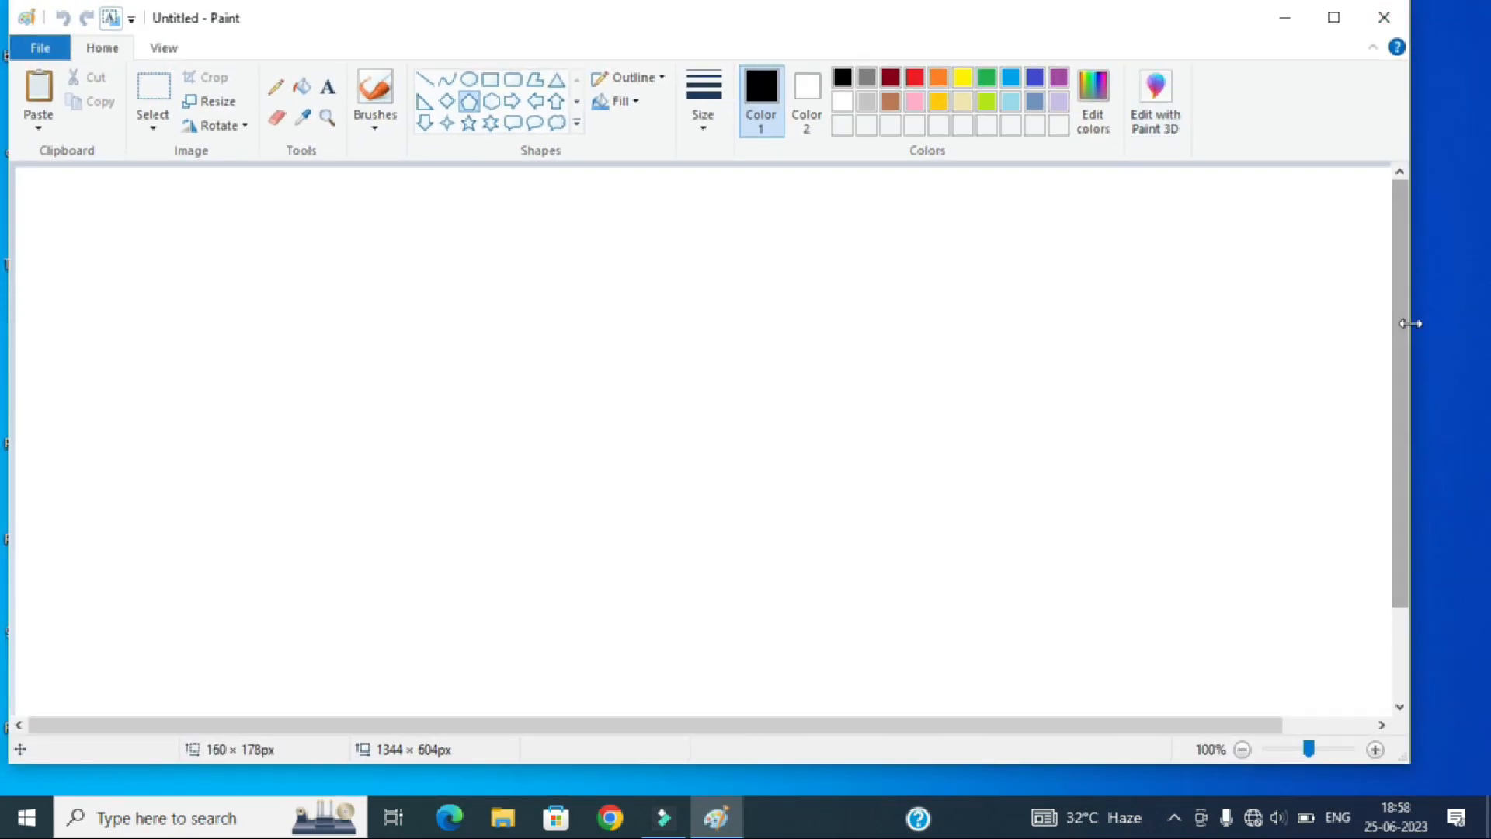
{"action": "mouse_move", "coordinate": [1414, 326]}
{"action": "left_mouse_down"}
{"action": "mouse_move", "coordinate": [679, 347]}
{"action": "mouse_move", "coordinate": [1238, 310]}
{"action": "mouse_move", "coordinate": [1407, 320]}
{"action": "left_mouse_up"}
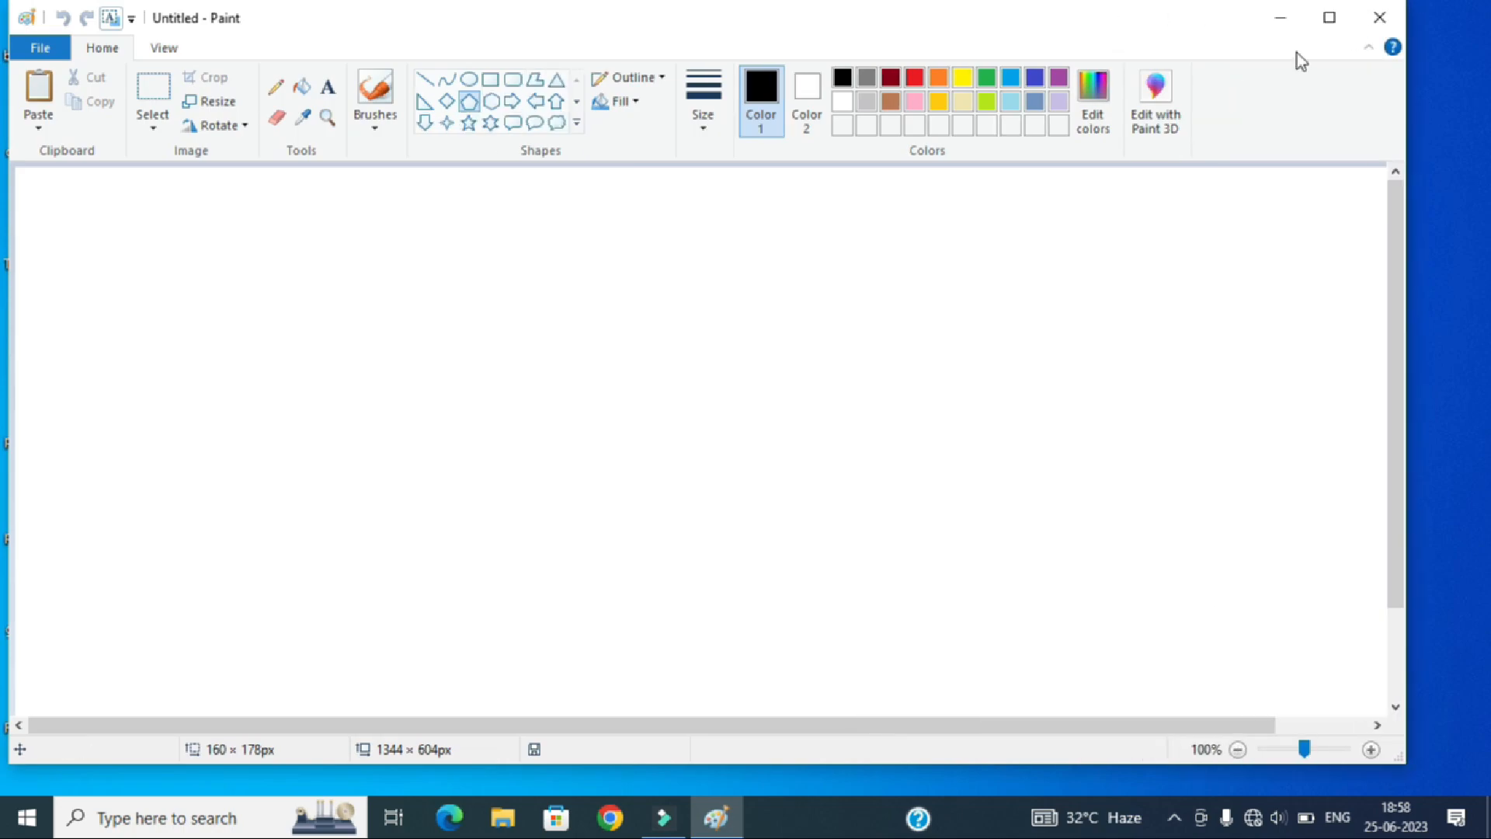
{"action": "left_click", "coordinate": [1329, 17]}
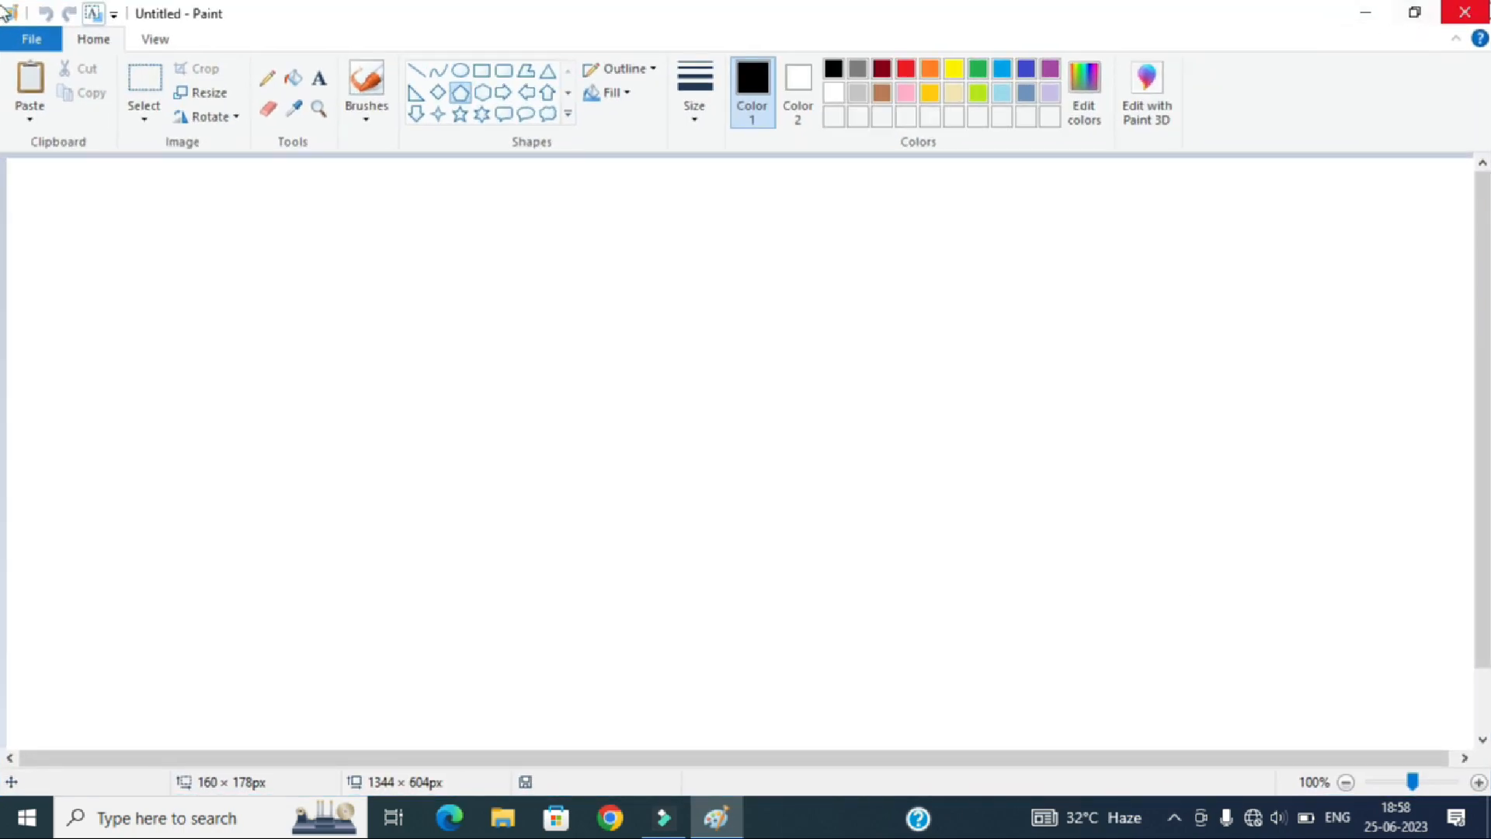
{"action": "left_click", "coordinate": [1414, 13]}
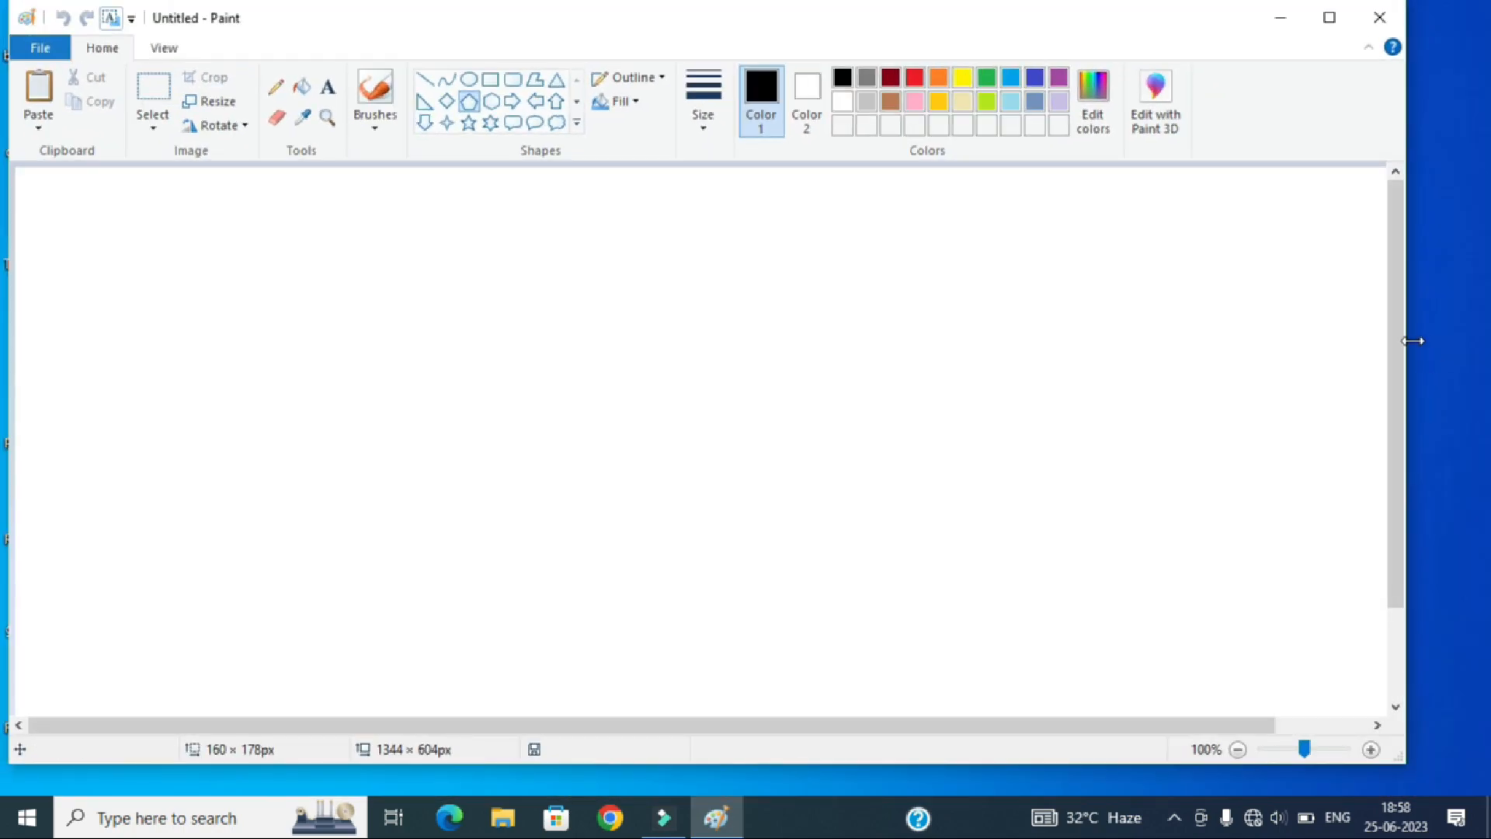
{"action": "left_click_drag", "start_coordinate": [1413, 341], "coordinate": [682, 333]}
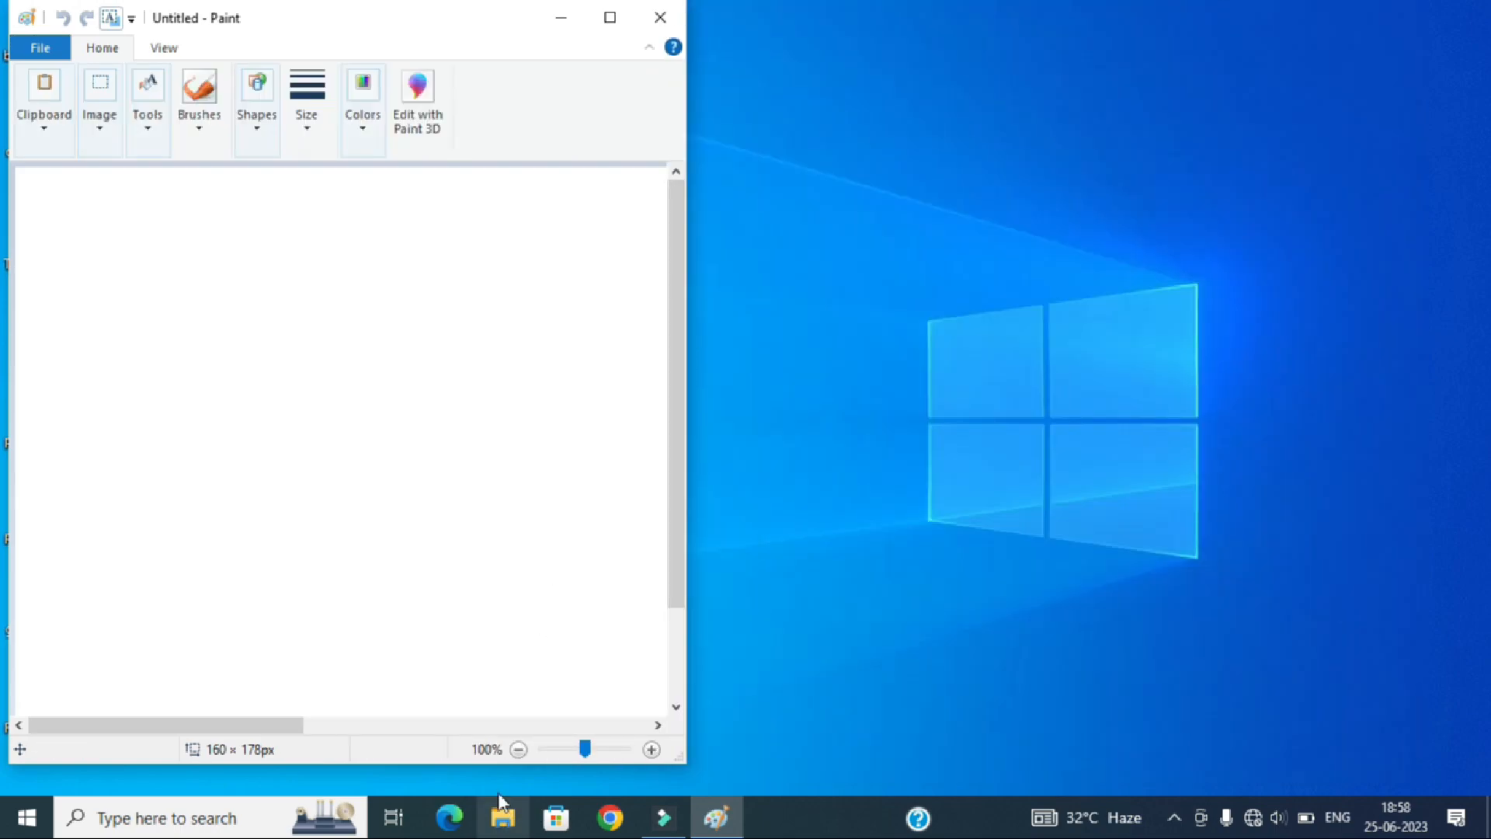
{"action": "left_click_drag", "start_coordinate": [410, 768], "coordinate": [419, 626]}
{"action": "left_click", "coordinate": [611, 17]}
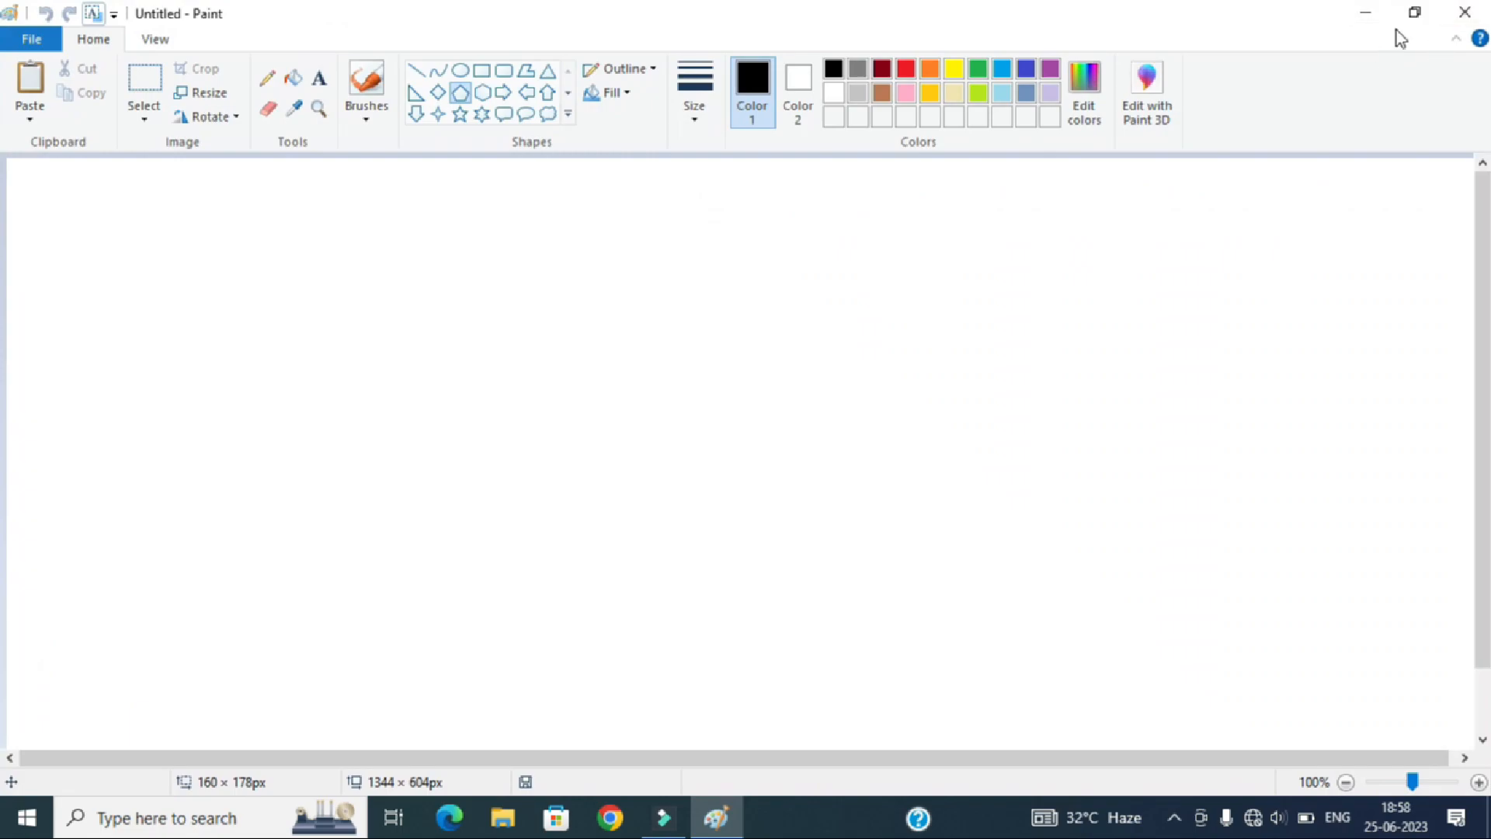
{"action": "left_click", "coordinate": [1414, 13]}
{"action": "left_click", "coordinate": [610, 17]}
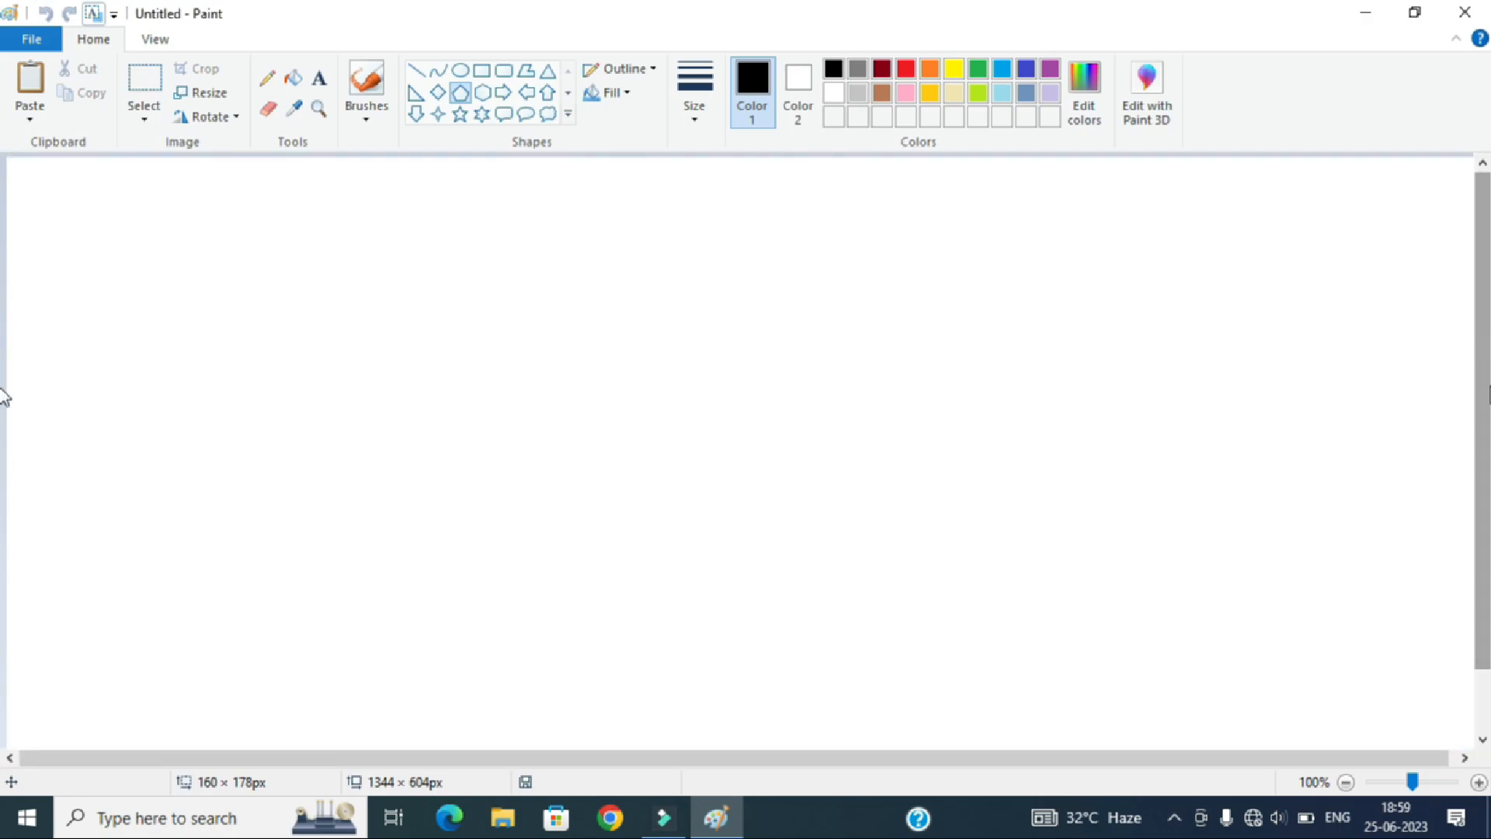
Scroll across the blank canvas horizontally and vertically to its lower edge
{"action": "left_click_drag", "start_coordinate": [1485, 363], "coordinate": [1426, 360]}
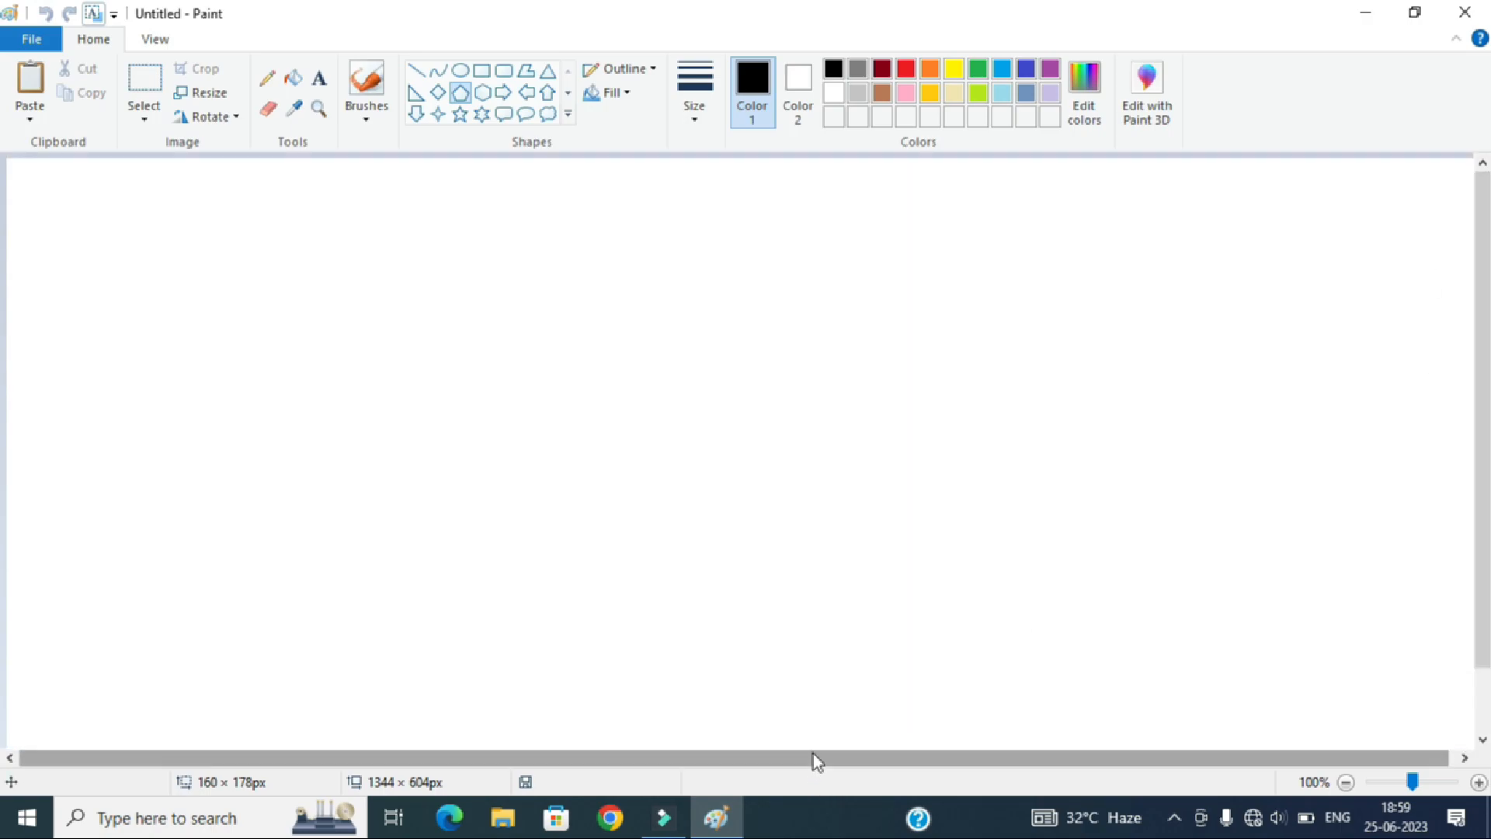
{"action": "left_click_drag", "start_coordinate": [813, 754], "coordinate": [910, 739]}
{"action": "scroll", "coordinate": [3, 613], "scroll_direction": "down", "scroll_amount": 2}
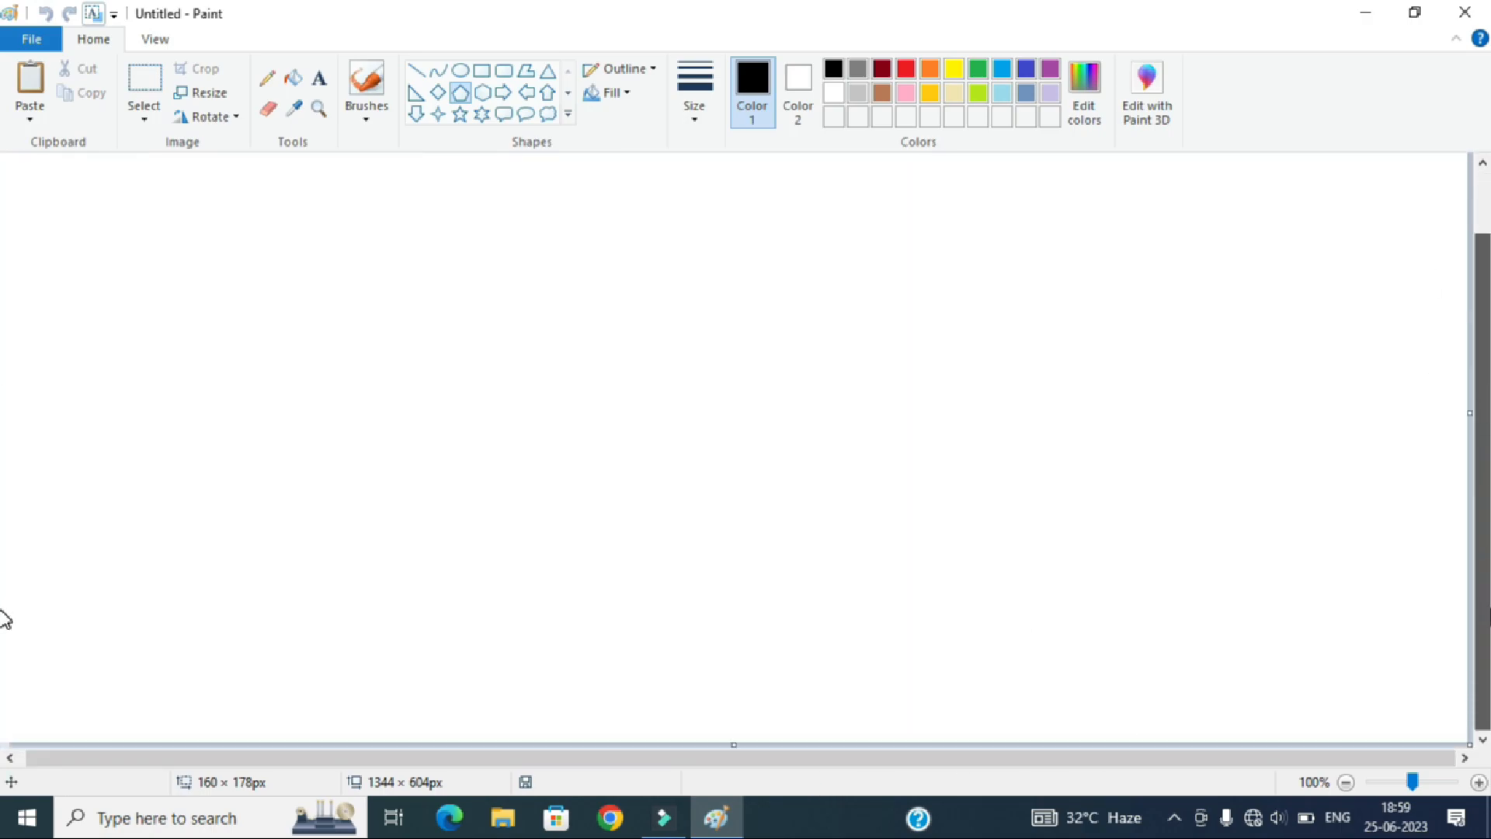
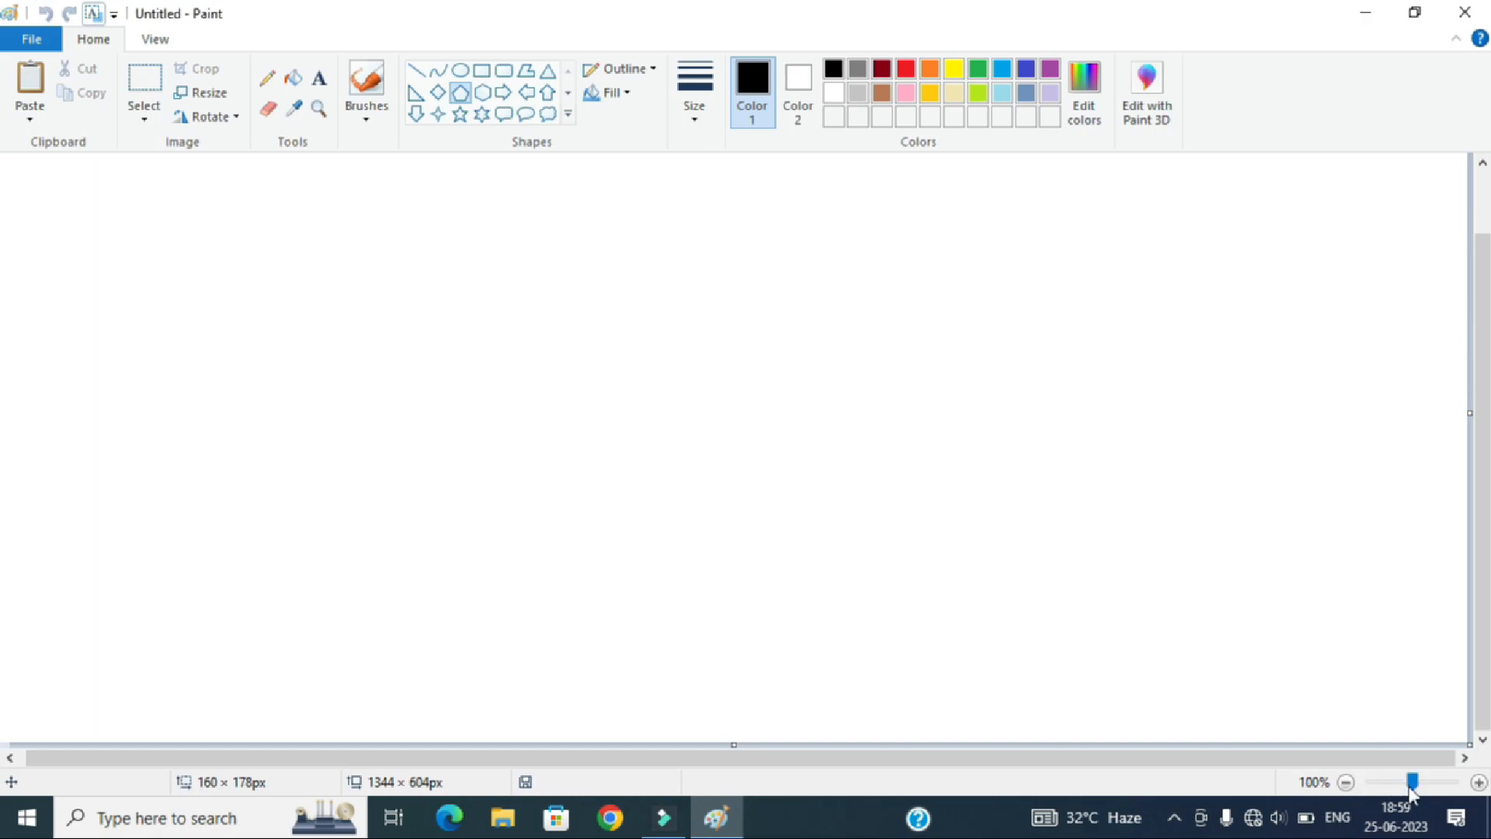
Zoom the canvas out to 12.5% and back in to 100%
{"action": "mouse_move", "coordinate": [1412, 783]}
{"action": "left_mouse_down"}
{"action": "mouse_move", "coordinate": [1390, 784]}
{"action": "mouse_move", "coordinate": [1437, 782]}
{"action": "mouse_move", "coordinate": [1399, 784]}
{"action": "left_mouse_up"}
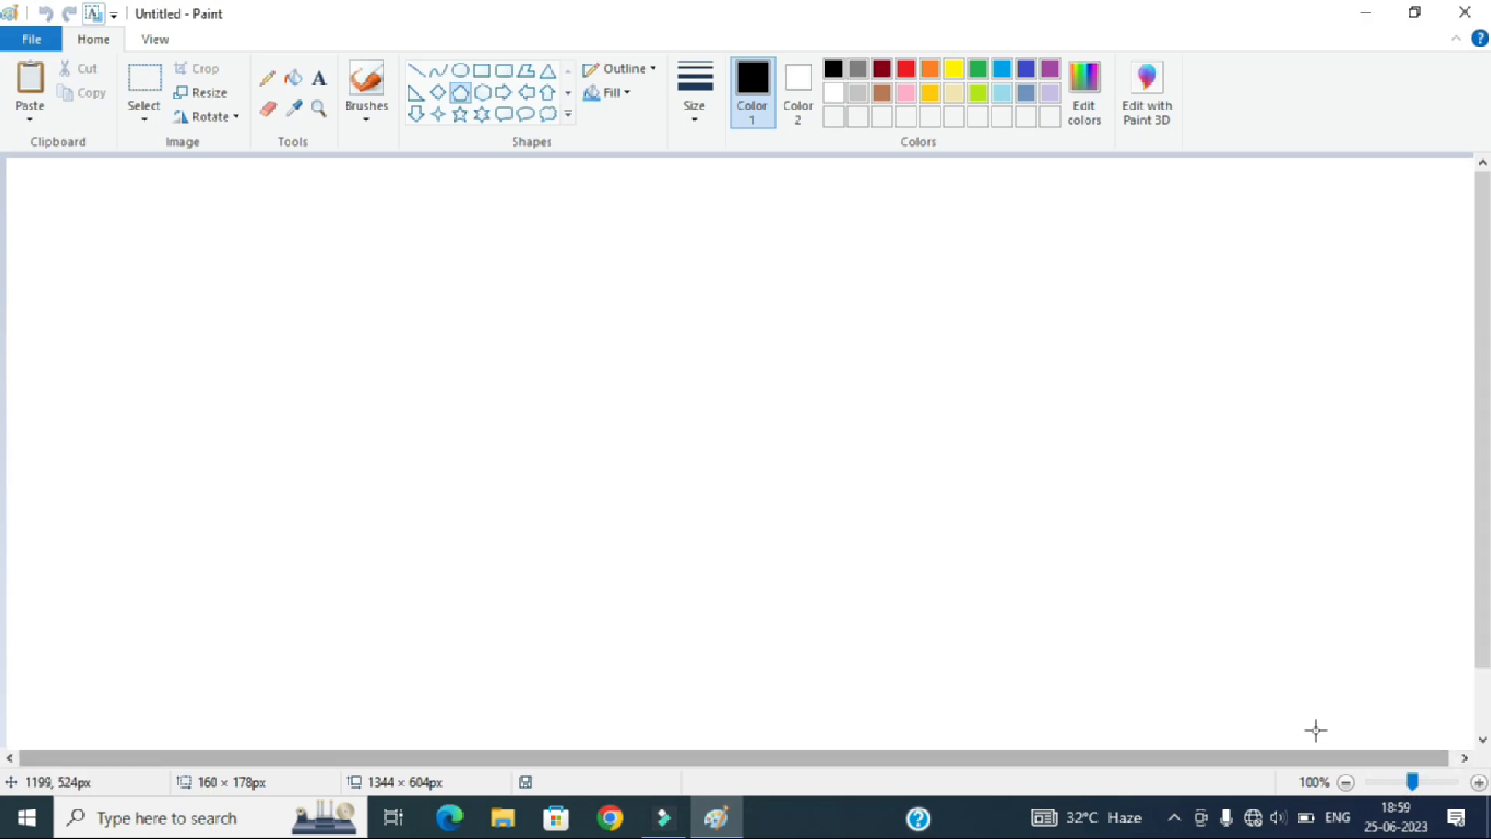
{"action": "left_click", "coordinate": [1346, 783]}
{"action": "left_click", "coordinate": [1346, 783]}
{"action": "left_click", "coordinate": [1346, 783]}
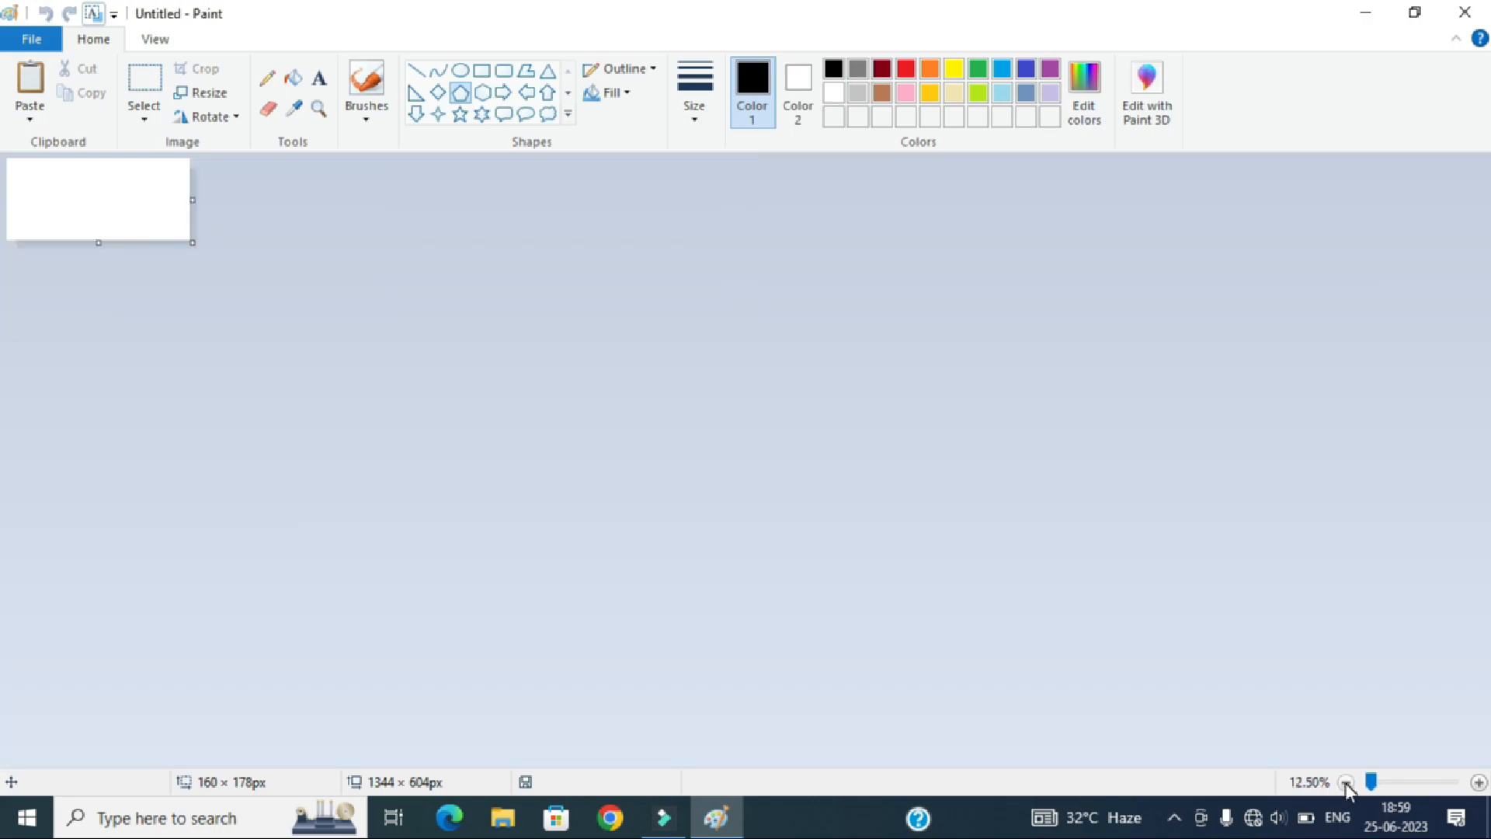
{"action": "left_click", "coordinate": [1478, 782]}
{"action": "left_click", "coordinate": [1478, 783]}
{"action": "left_click", "coordinate": [1478, 783]}
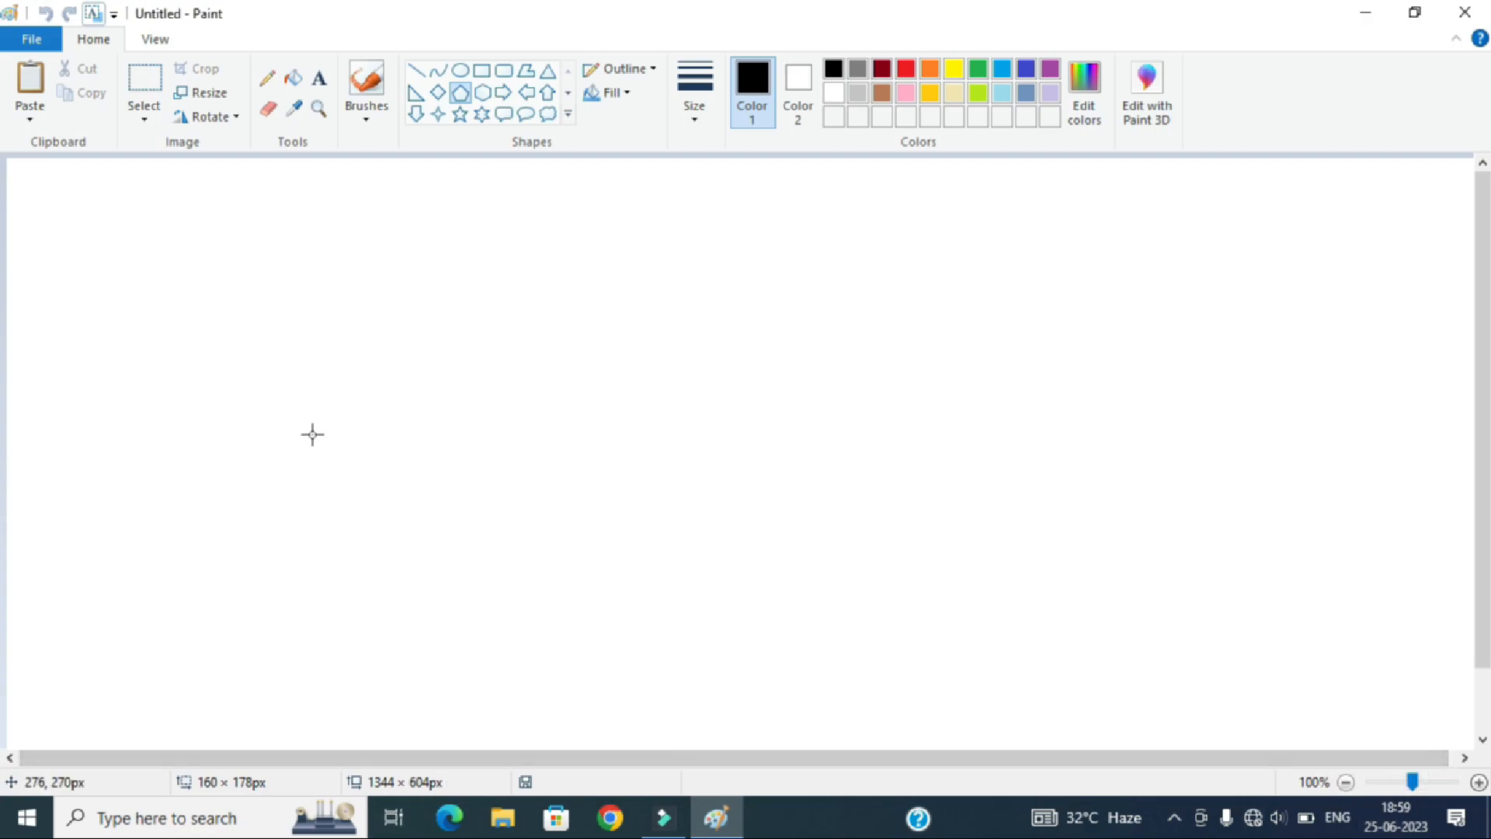
Draw three pentagons side by side: a wide one, one about 140 × 166 px and one about 144 × 155 px
{"action": "left_click_drag", "start_coordinate": [319, 404], "coordinate": [630, 620]}
{"action": "left_click_drag", "start_coordinate": [802, 423], "coordinate": [958, 606]}
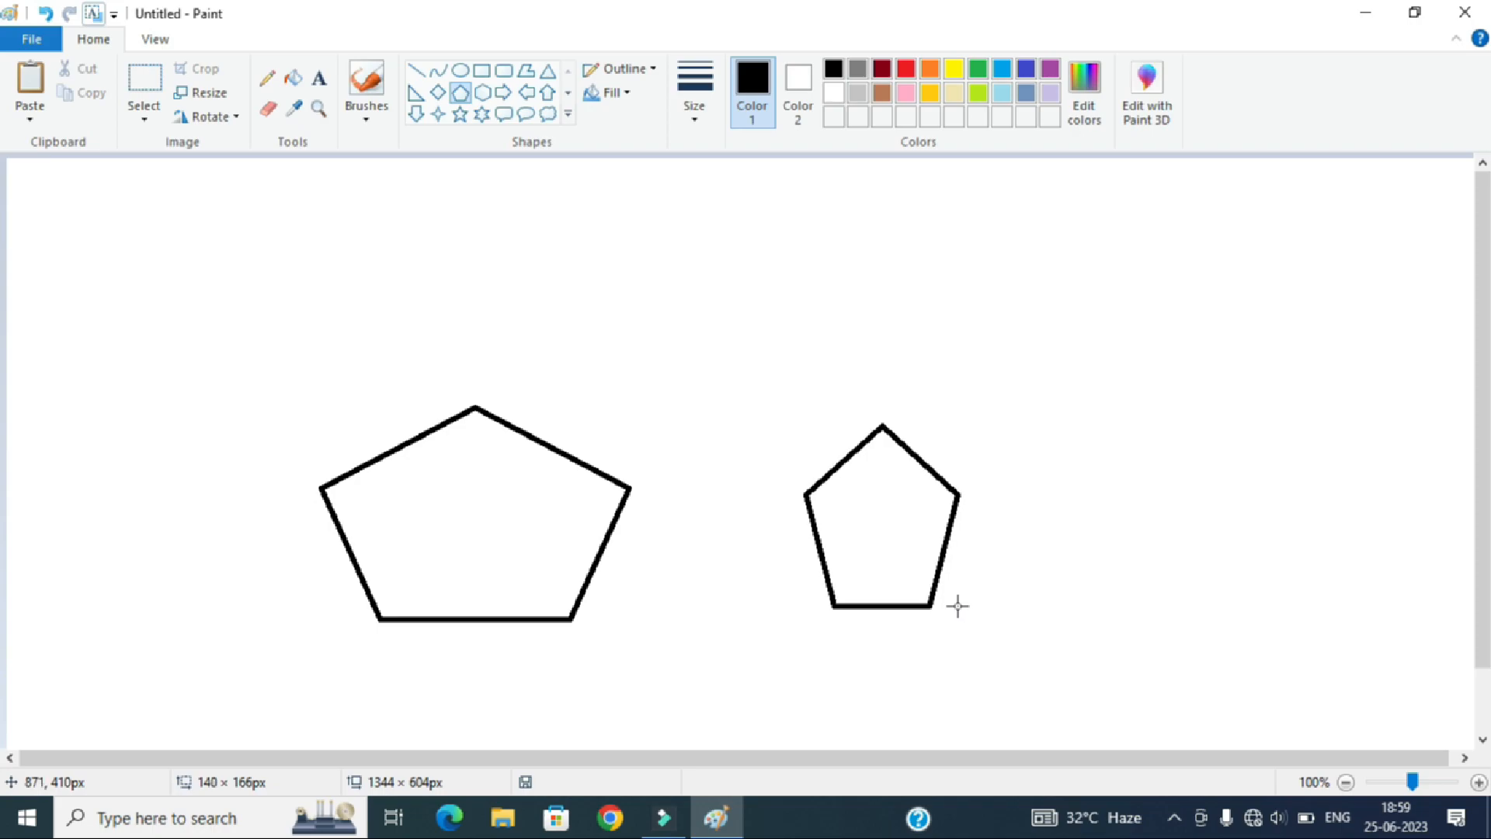
{"action": "left_click_drag", "start_coordinate": [132, 339], "coordinate": [286, 507]}
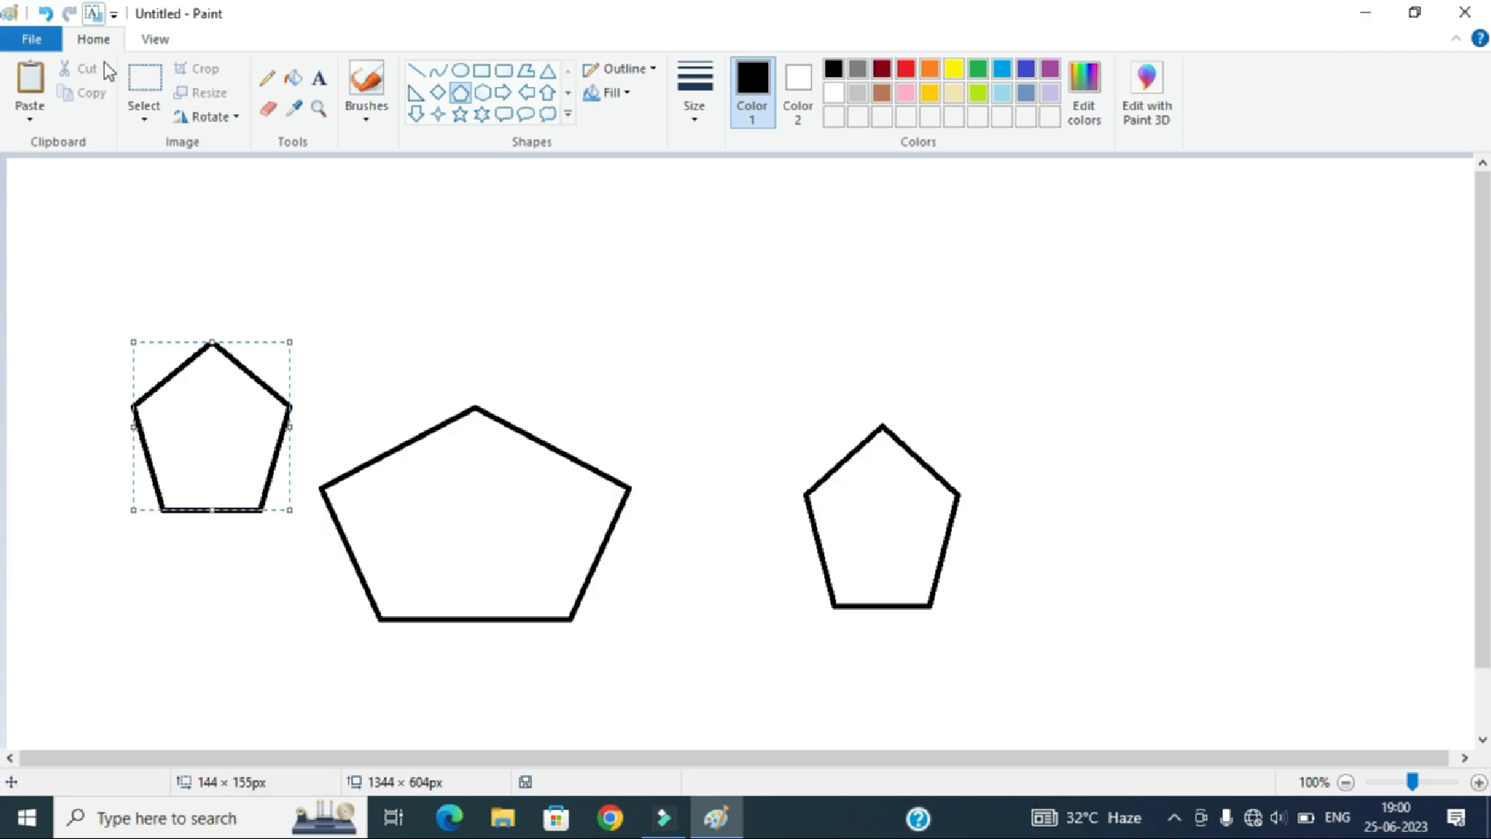
Undo all three pentagons to leave the canvas empty
{"action": "left_click", "coordinate": [46, 14]}
{"action": "left_click", "coordinate": [47, 14]}
{"action": "left_click", "coordinate": [47, 13]}
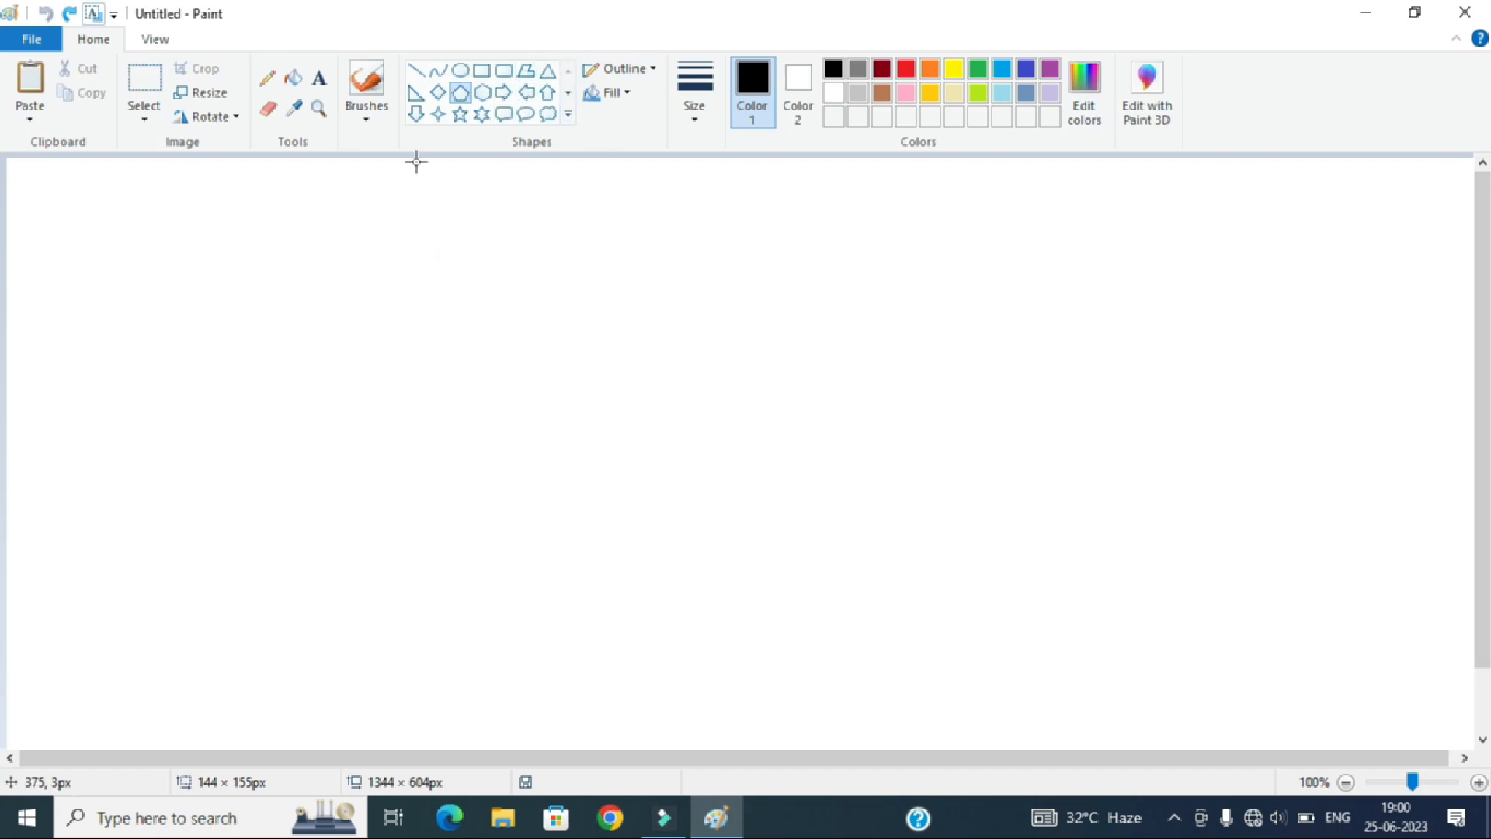
Insert a text box on the upper part of the canvas with the Text tool and enter a person's first name
{"action": "left_click", "coordinate": [319, 81]}
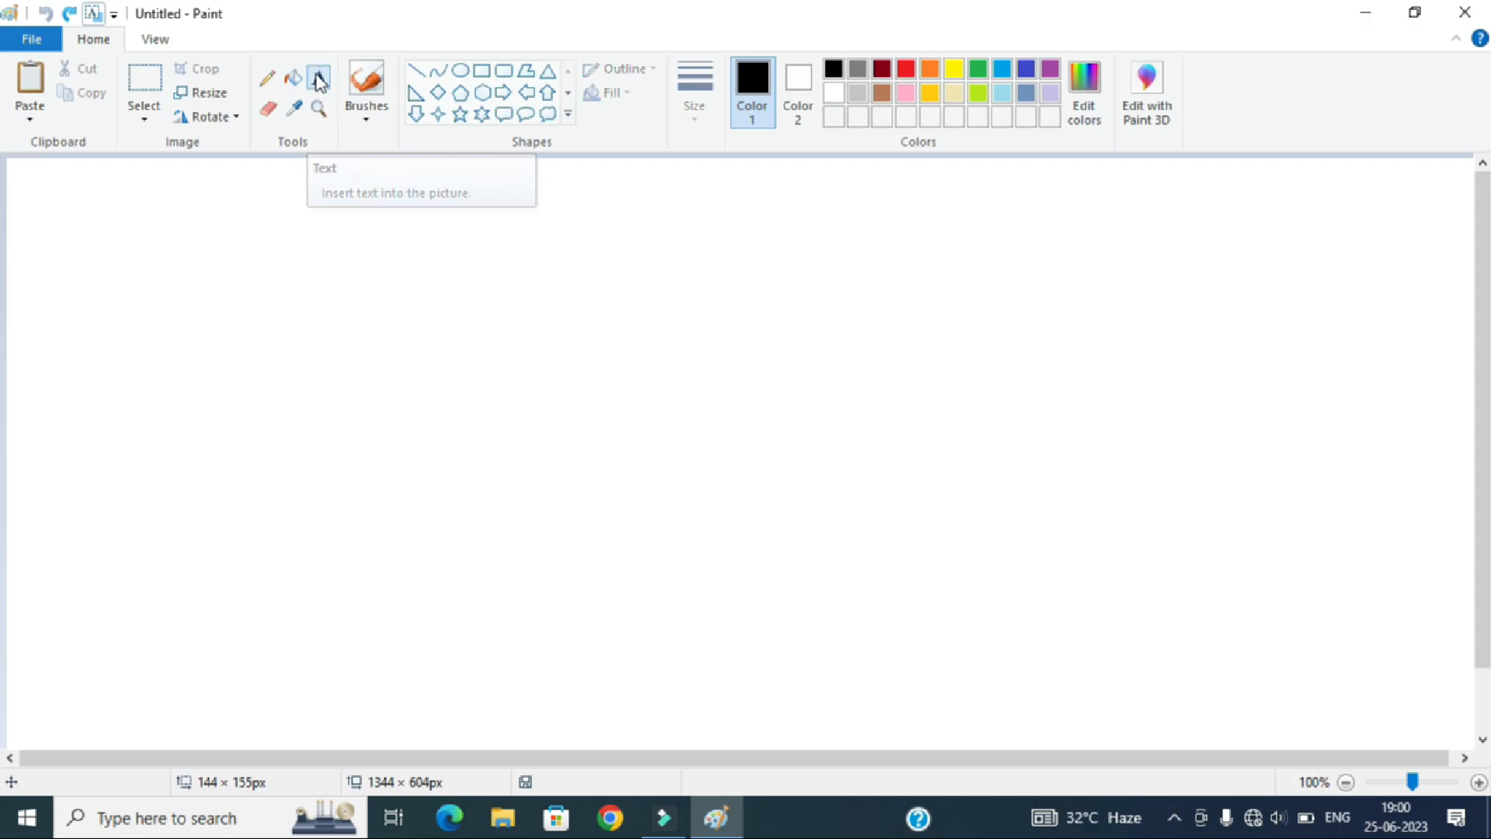
{"action": "left_click", "coordinate": [325, 329]}
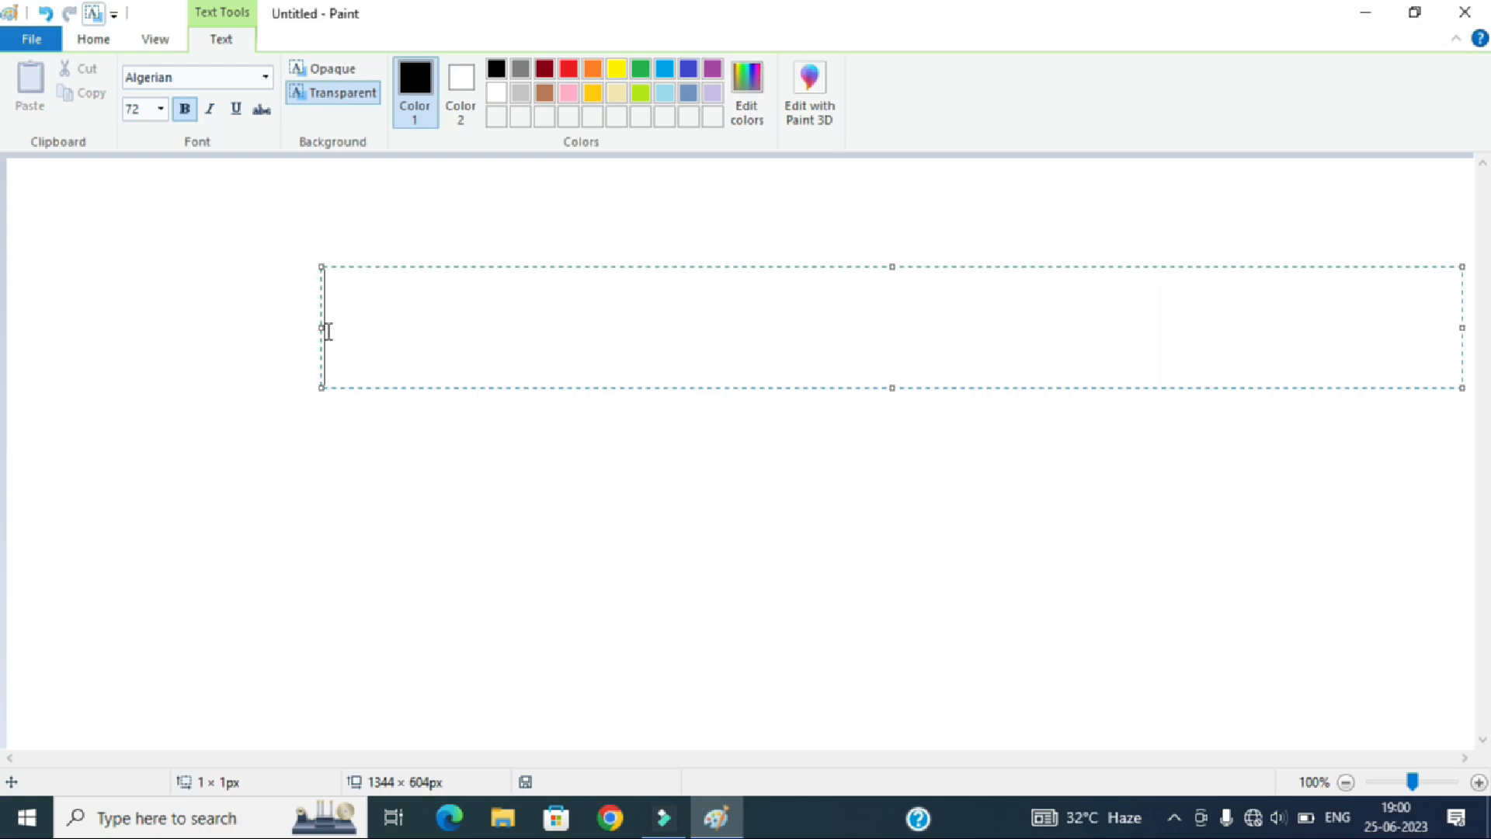
{"action": "type", "text": "VISHAL"}
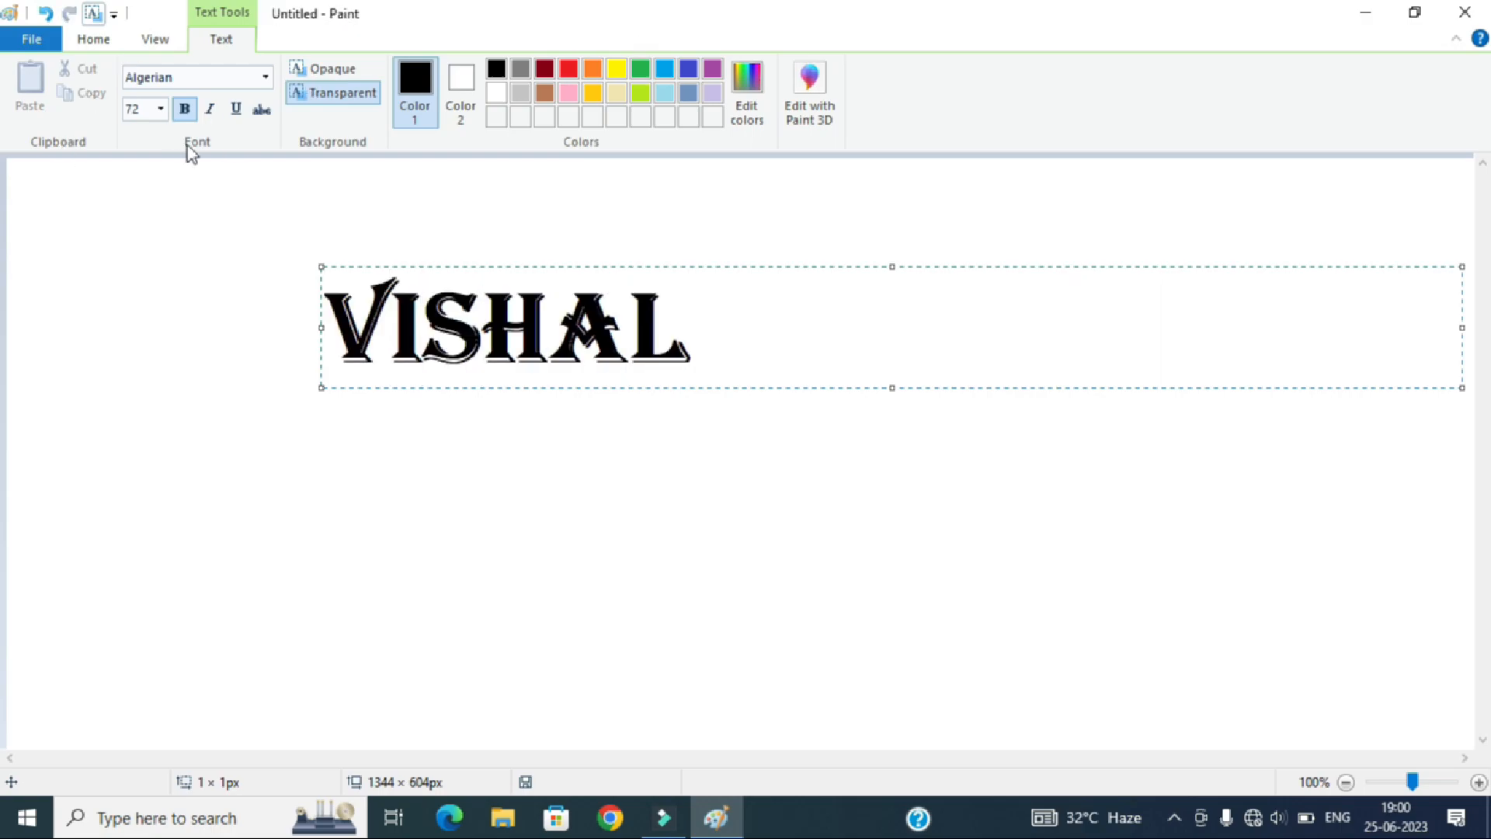
{"action": "left_click", "coordinate": [221, 76]}
{"action": "left_click", "coordinate": [274, 74]}
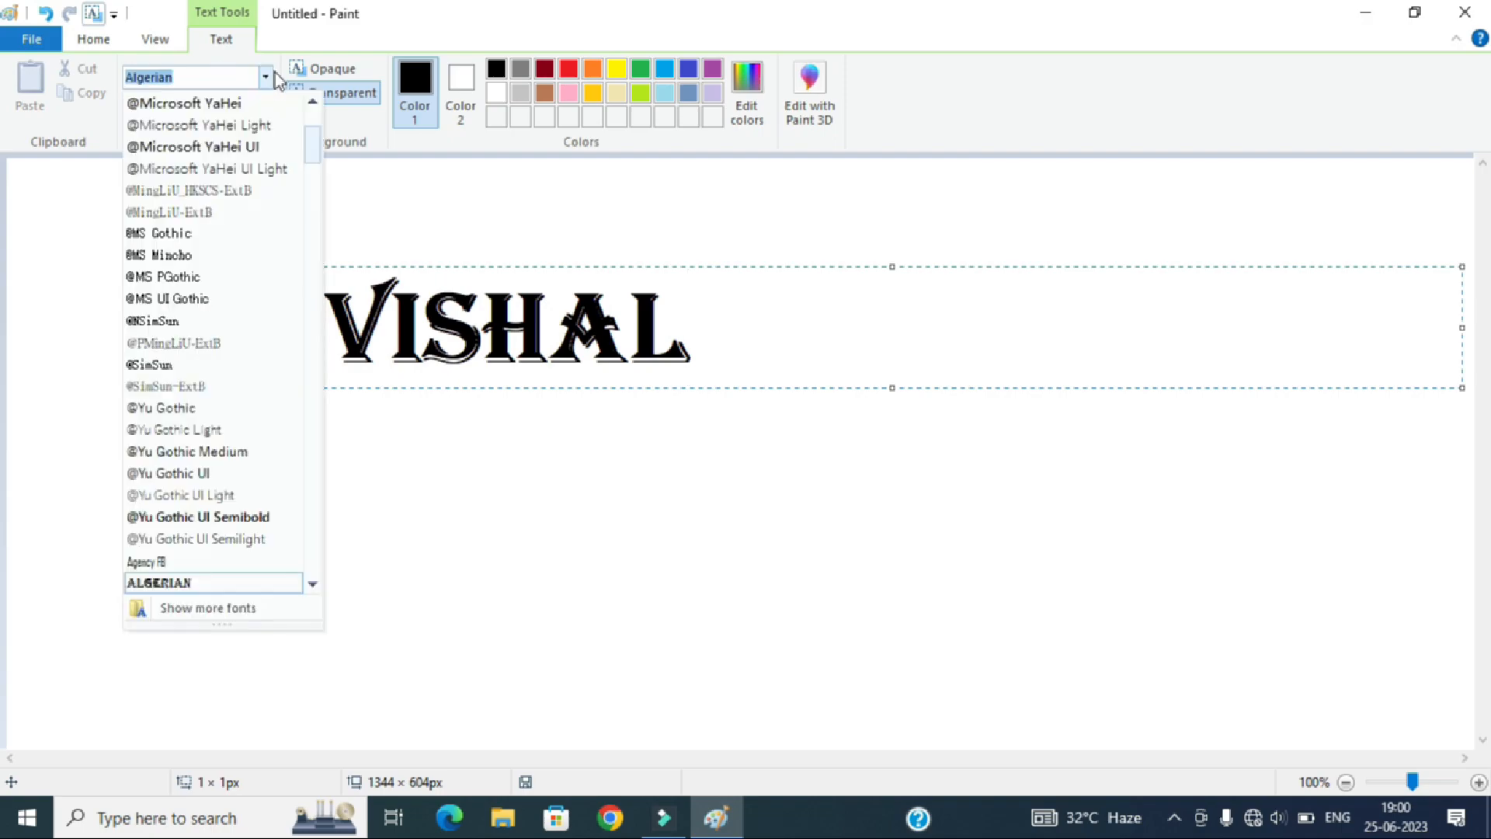
{"action": "scroll", "coordinate": [252, 539], "scroll_direction": "down", "scroll_amount": 1}
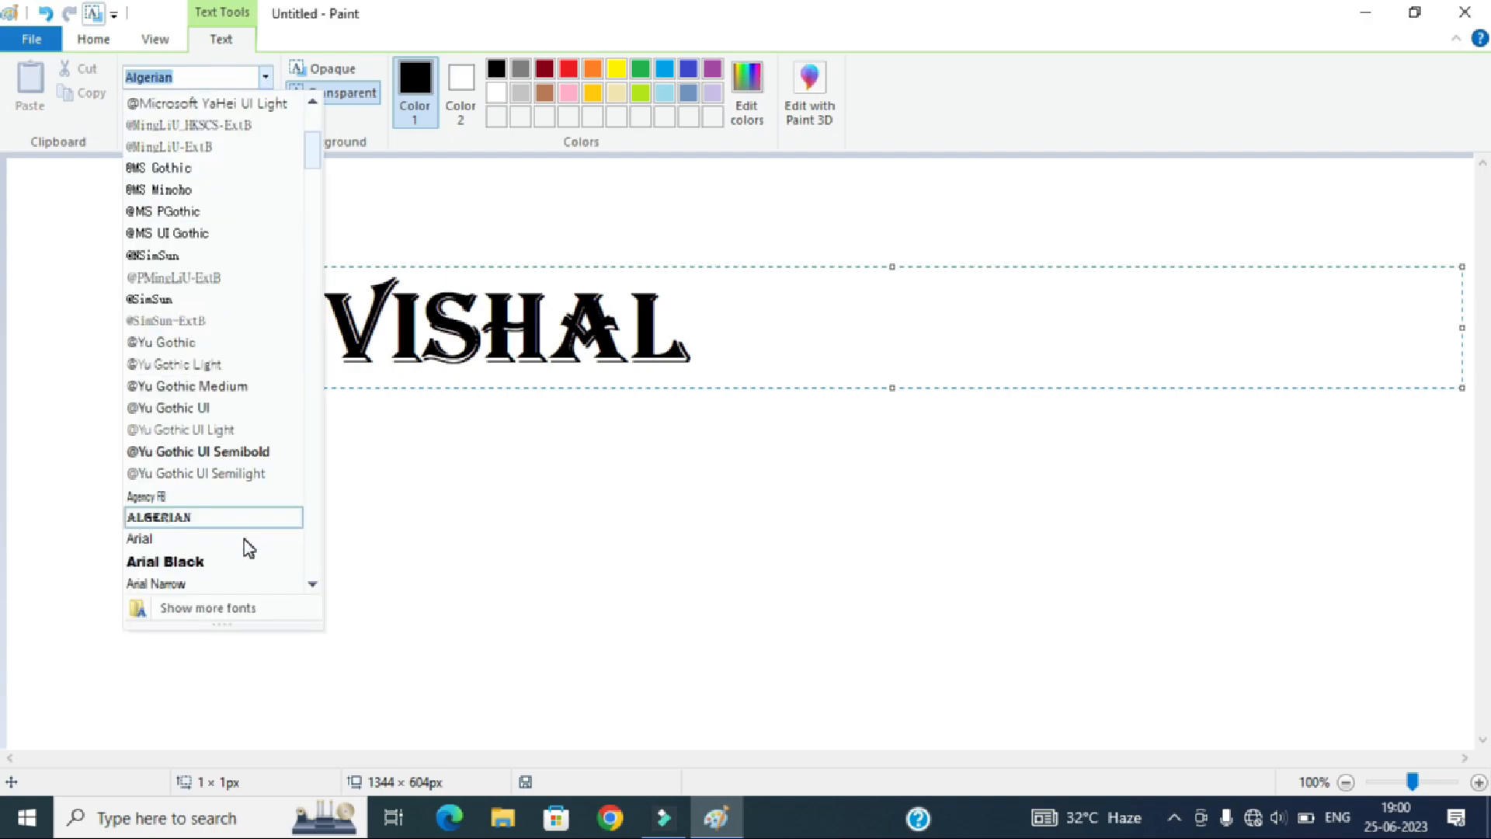
{"action": "left_click", "coordinate": [200, 560]}
Select the entire entered name and set its font to Arial Black
{"action": "left_click_drag", "start_coordinate": [699, 338], "coordinate": [206, 352]}
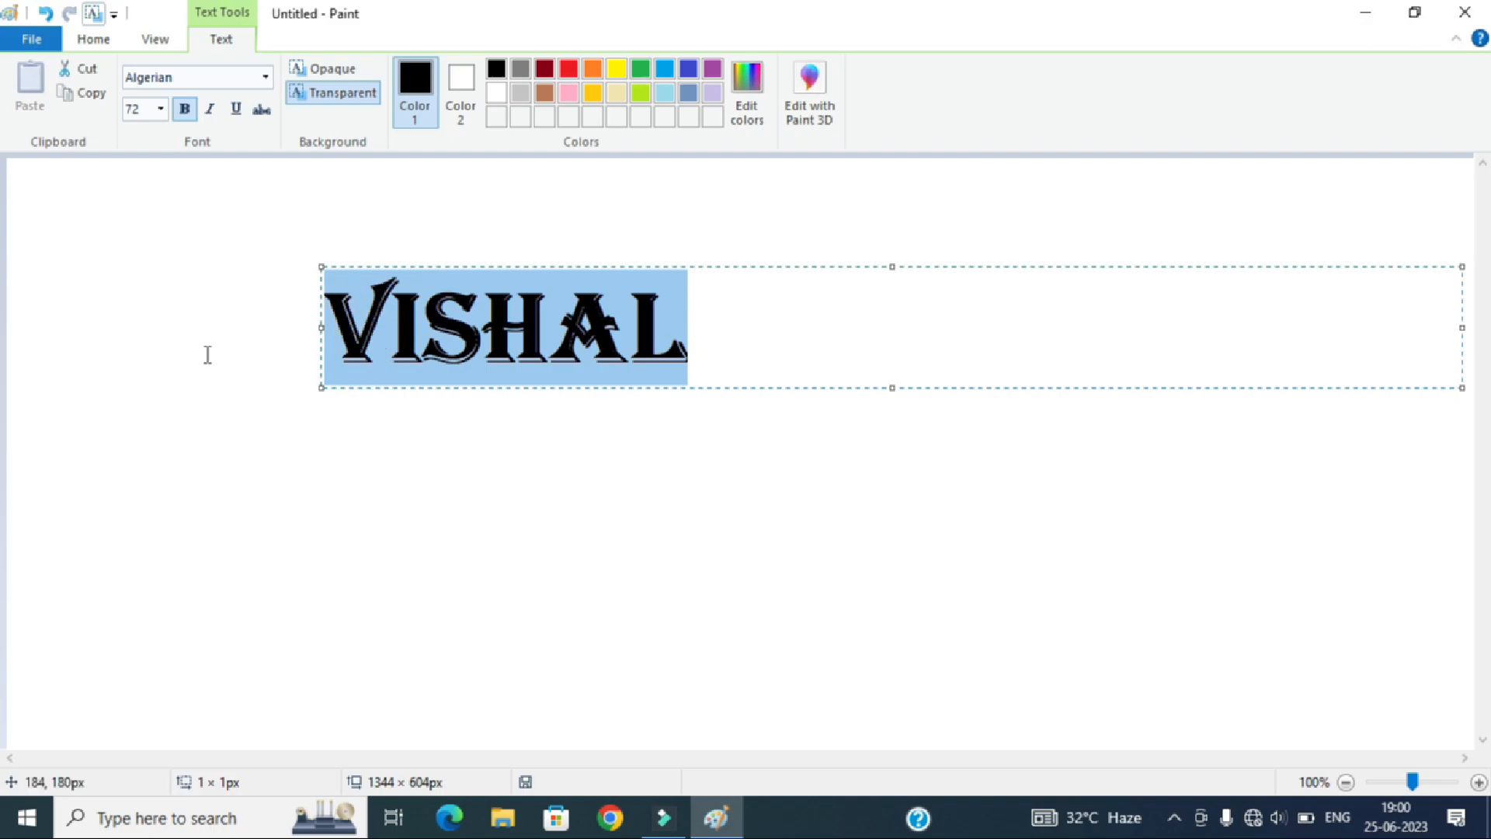
{"action": "left_click", "coordinate": [267, 79]}
{"action": "scroll", "coordinate": [218, 520], "scroll_direction": "down", "scroll_amount": 3}
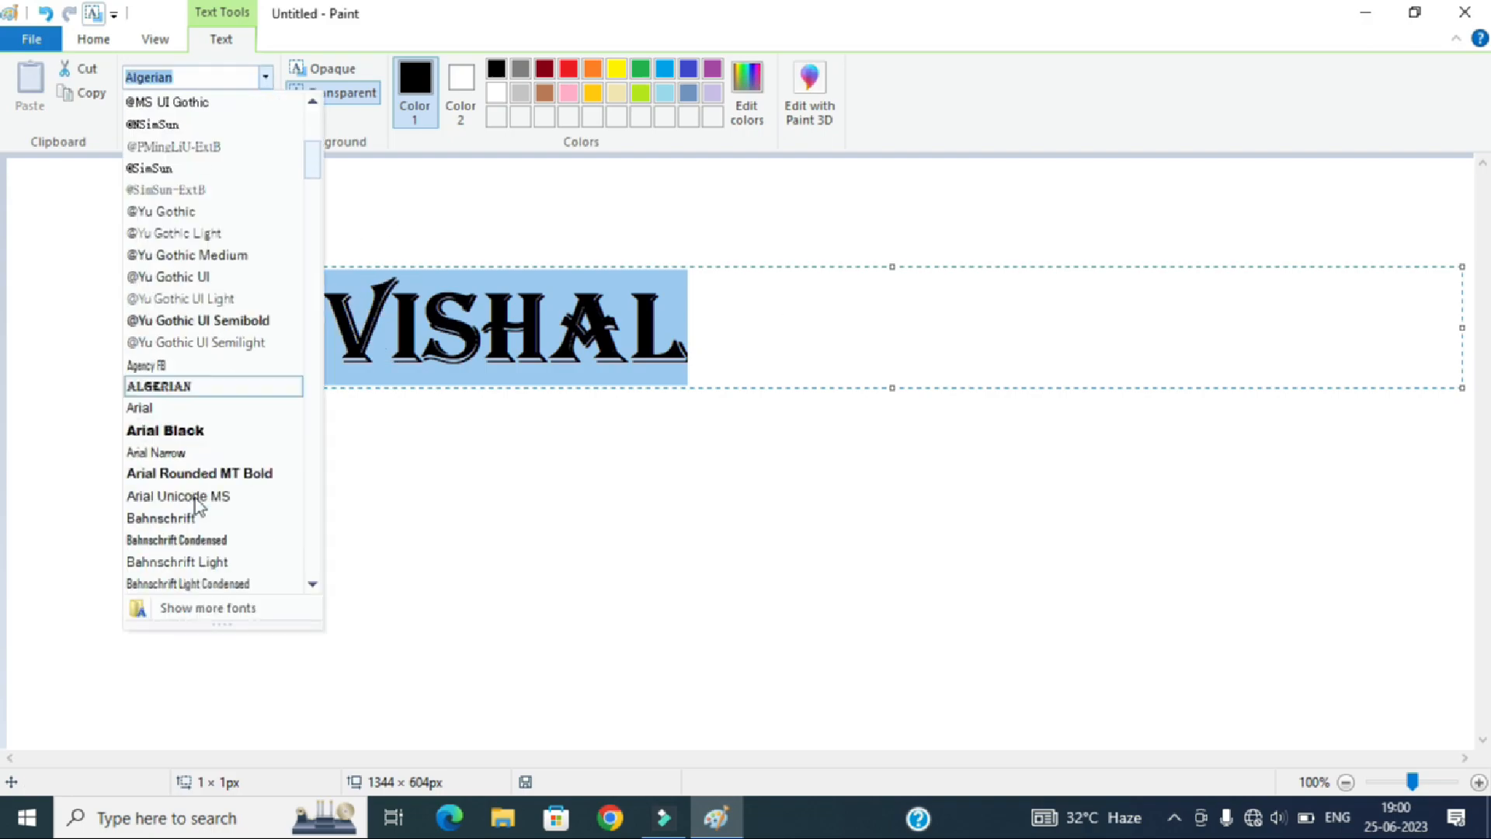
{"action": "left_click", "coordinate": [187, 432]}
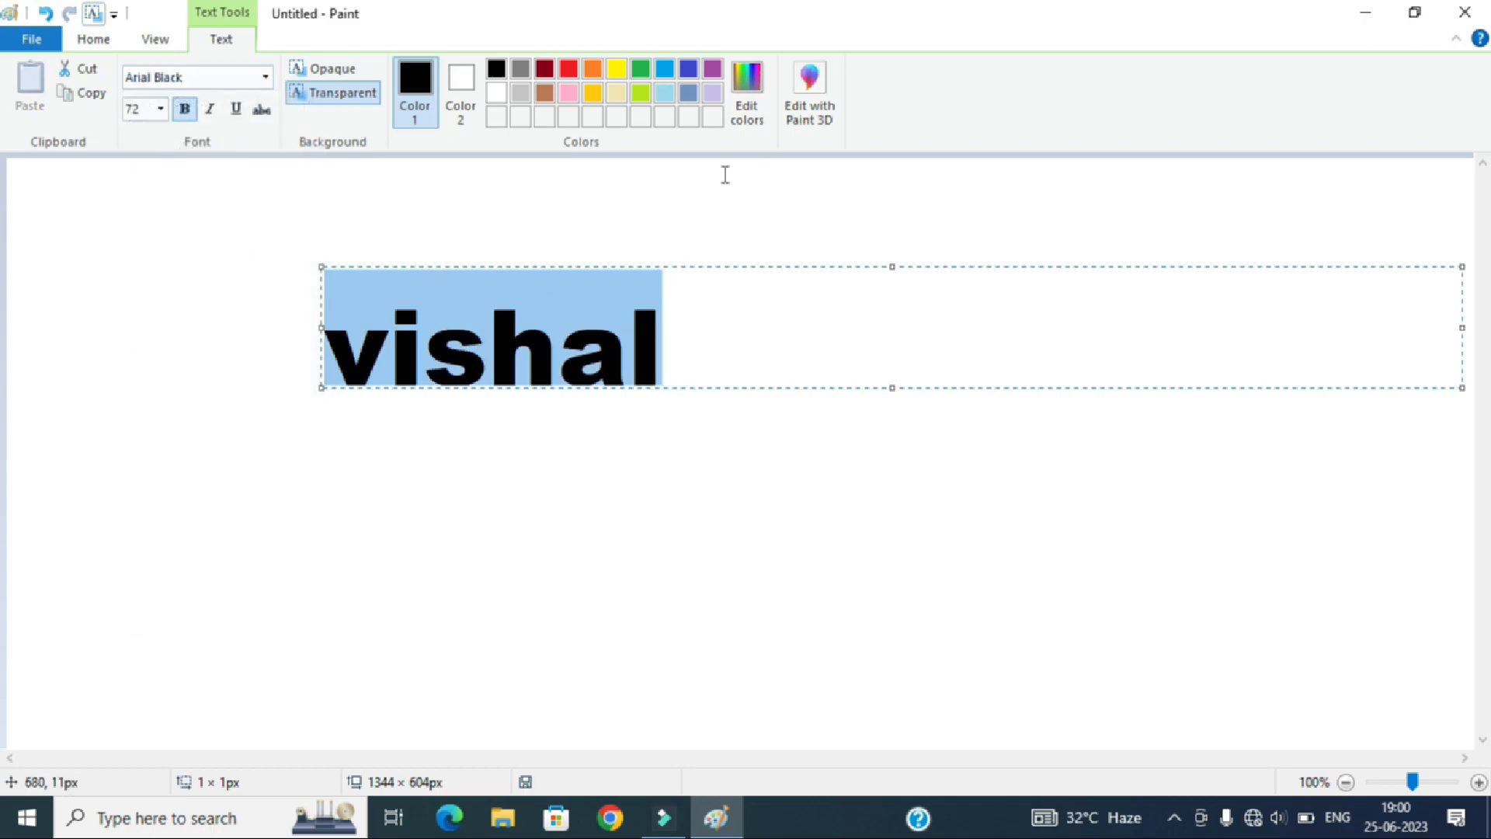
Resize the text box around the name to about 335 × 164 px, extending it on the left and narrowing it on the right
{"action": "left_click_drag", "start_coordinate": [892, 388], "coordinate": [893, 448]}
{"action": "left_click_drag", "start_coordinate": [1460, 360], "coordinate": [720, 330]}
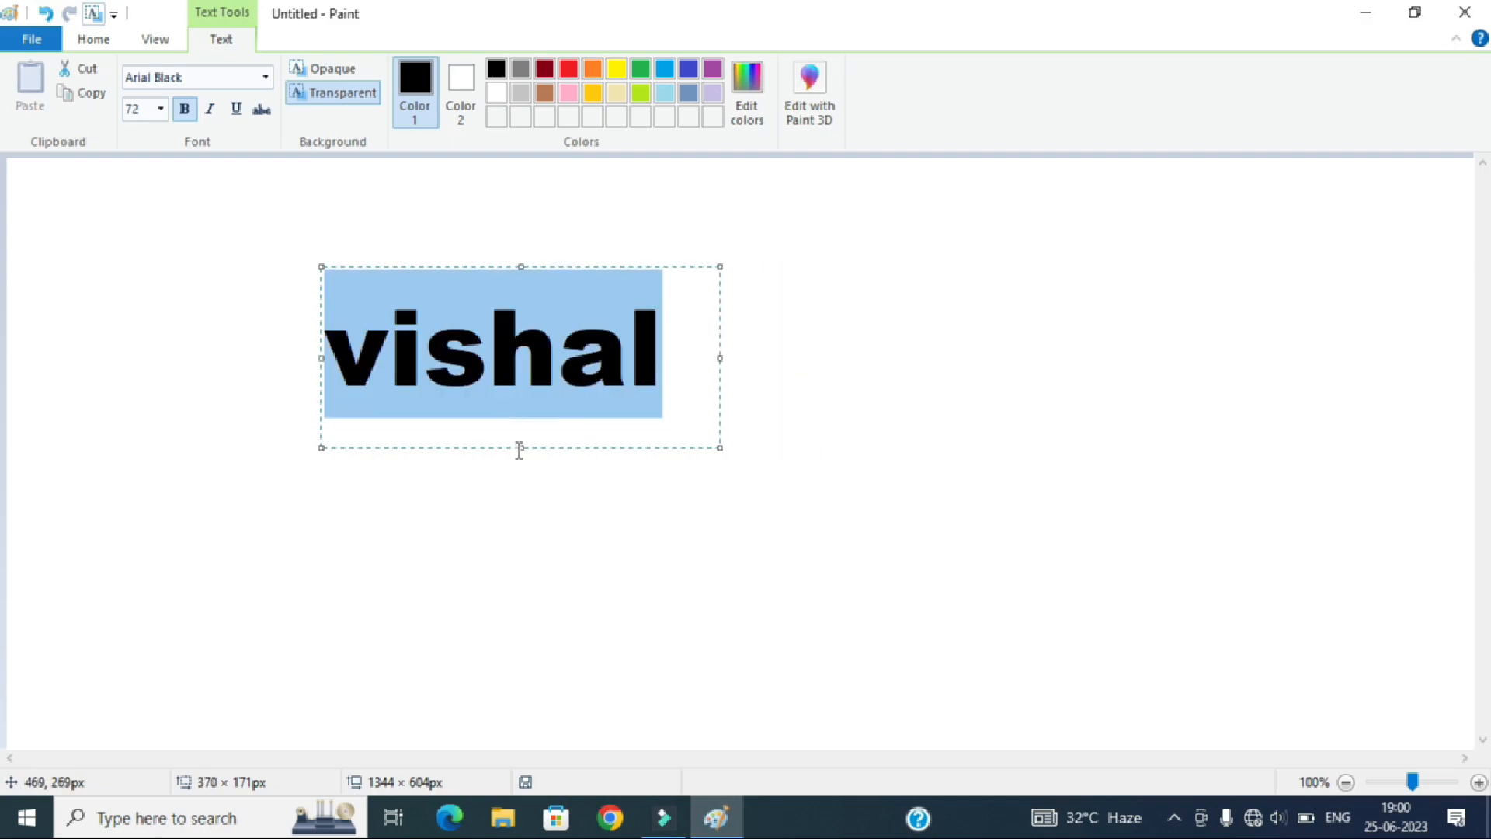
{"action": "left_click_drag", "start_coordinate": [522, 447], "coordinate": [548, 333]}
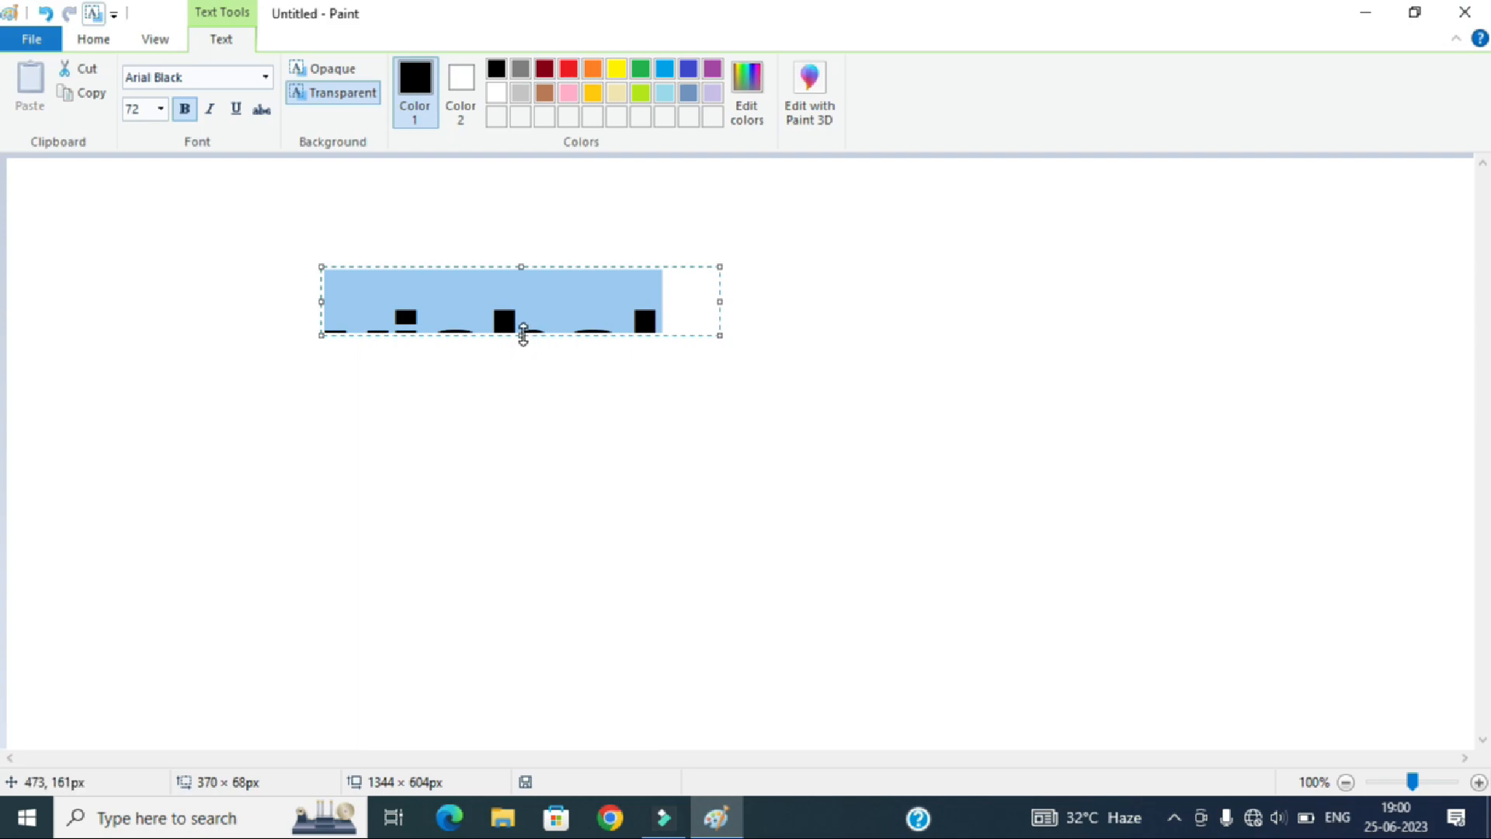
{"action": "left_click_drag", "start_coordinate": [524, 335], "coordinate": [544, 439]}
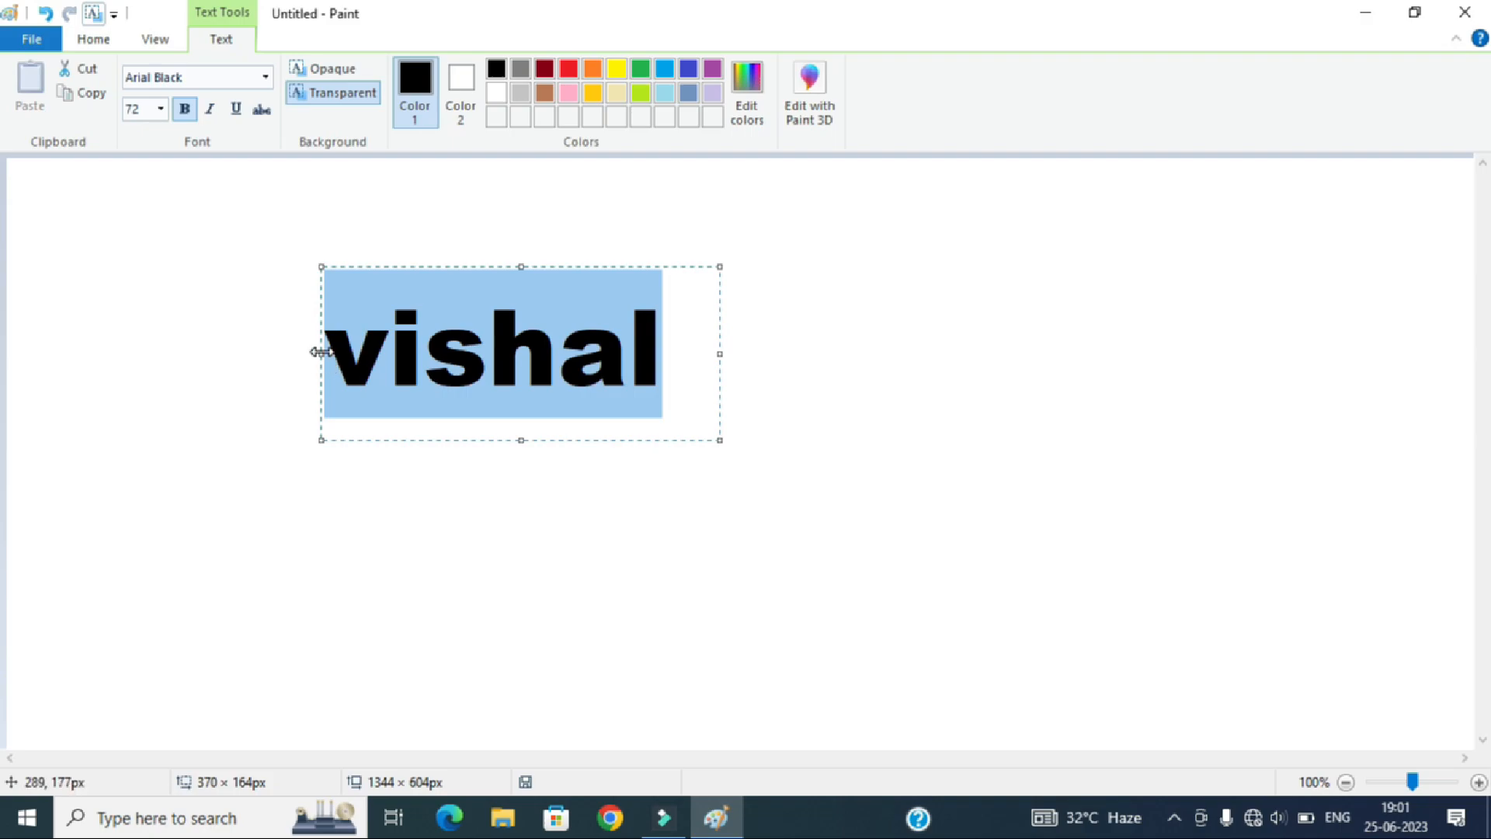
{"action": "left_click_drag", "start_coordinate": [322, 356], "coordinate": [246, 354]}
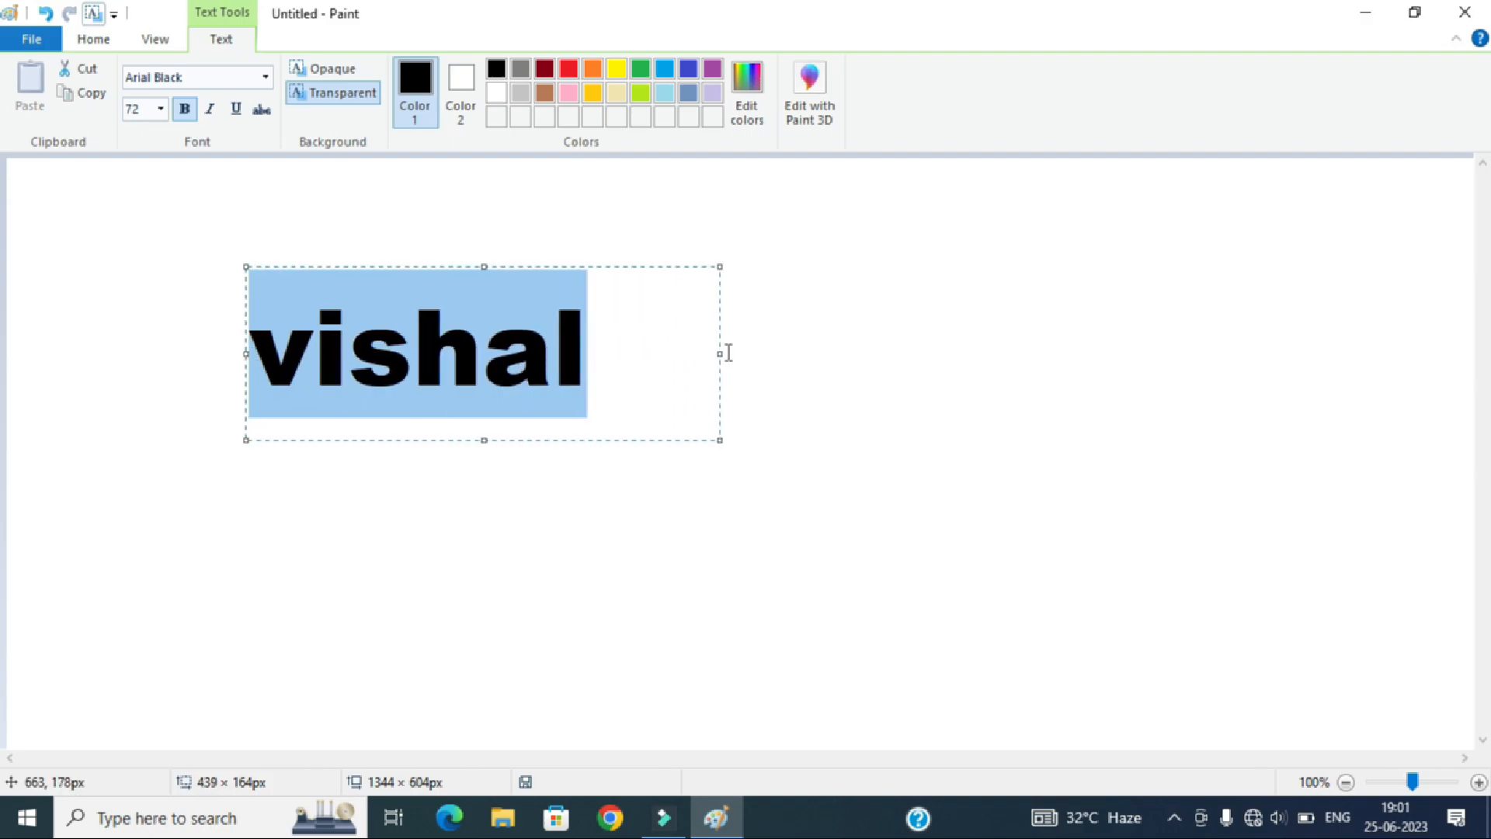
{"action": "left_click_drag", "start_coordinate": [719, 357], "coordinate": [606, 354]}
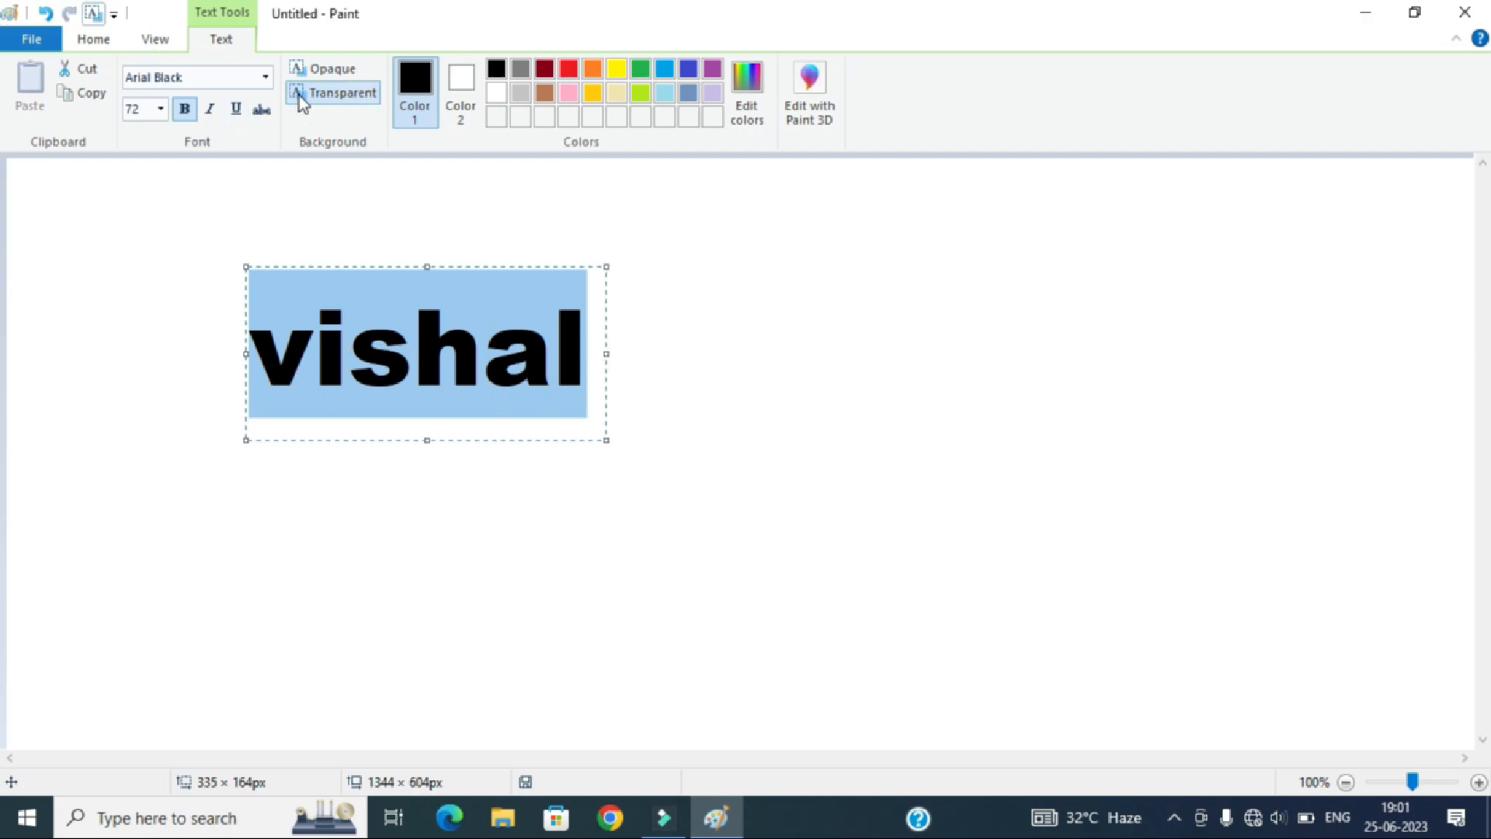
Set the font size of the selected name to 26
{"action": "left_click", "coordinate": [160, 108]}
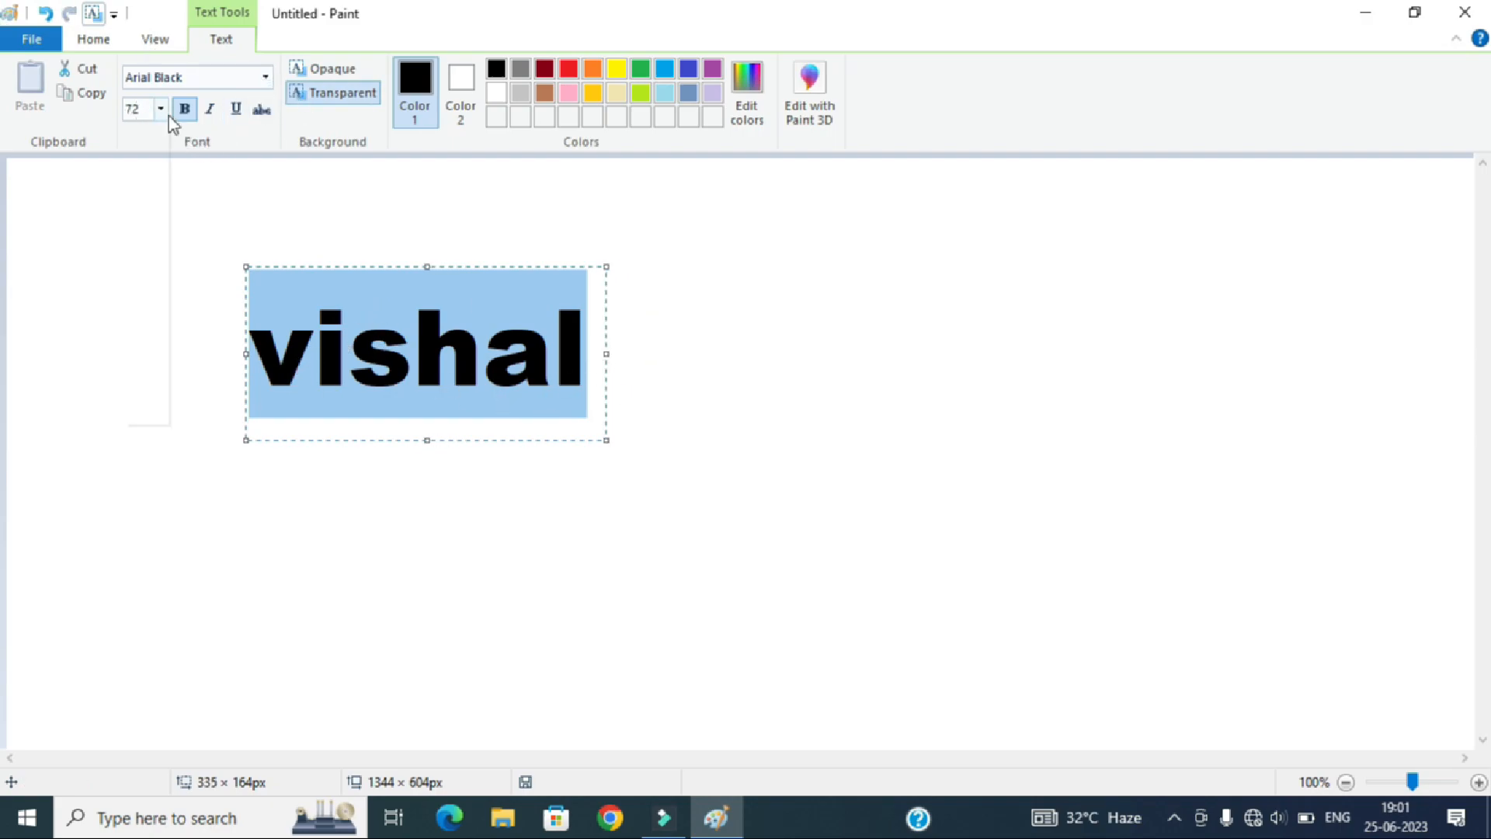
{"action": "left_click", "coordinate": [134, 337]}
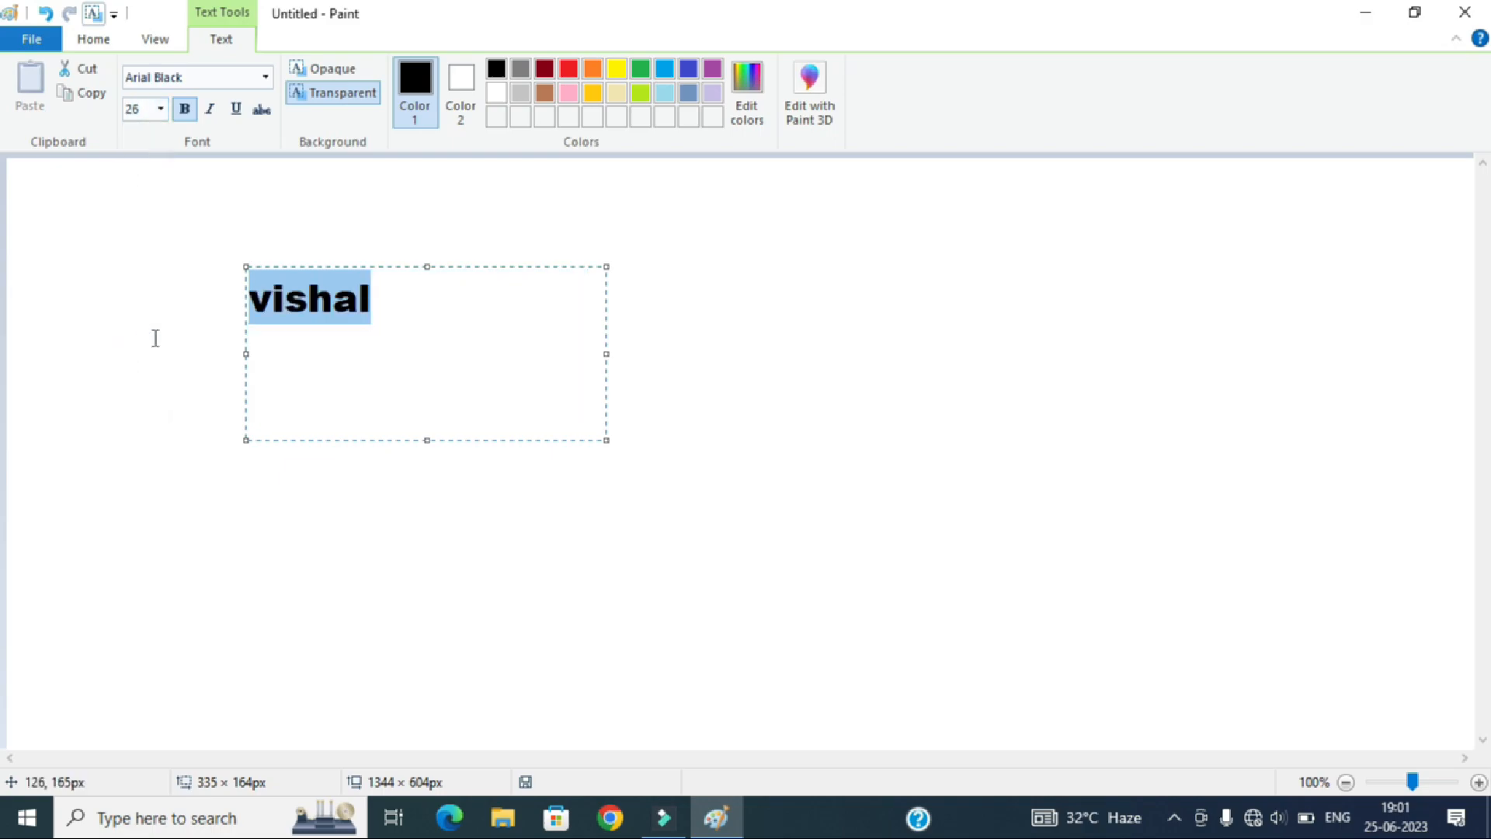
Enlarge the selected name to font size 72 and commit the text to the canvas
{"action": "left_click", "coordinate": [160, 108]}
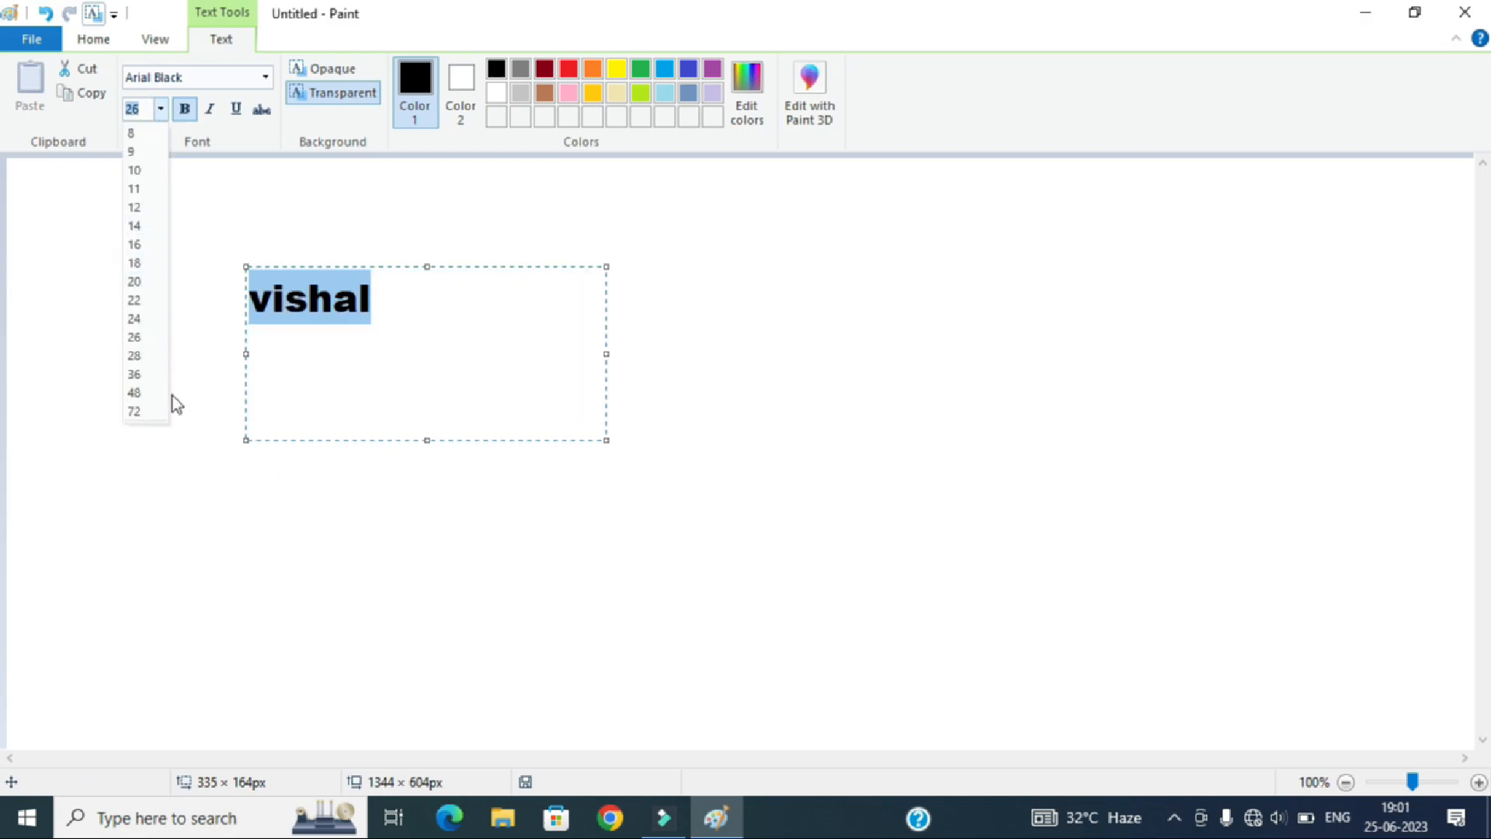
{"action": "left_click", "coordinate": [147, 376]}
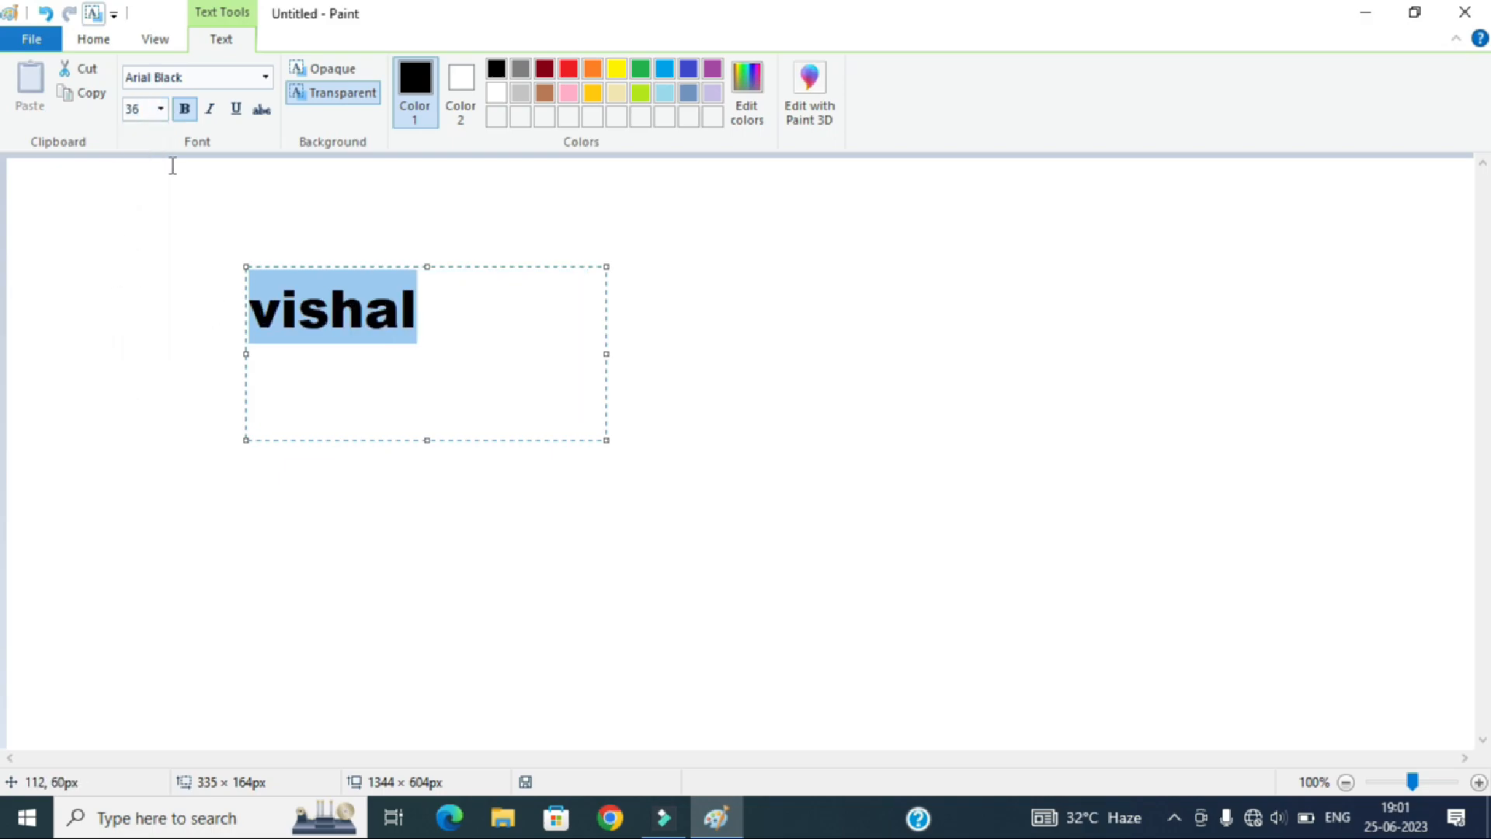
{"action": "left_click", "coordinate": [160, 109]}
{"action": "left_click", "coordinate": [134, 410]}
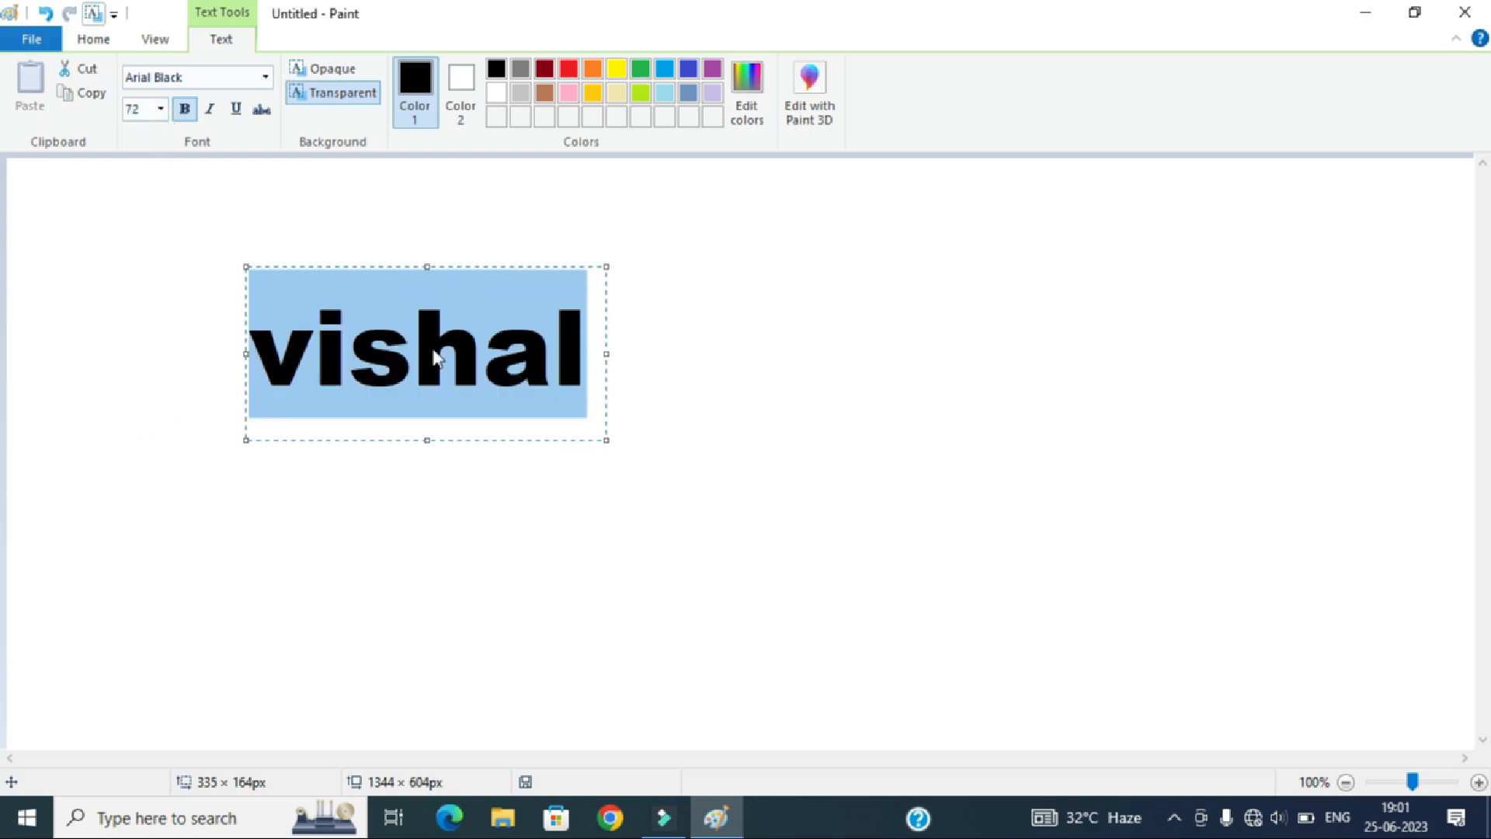
{"action": "left_click", "coordinate": [866, 268]}
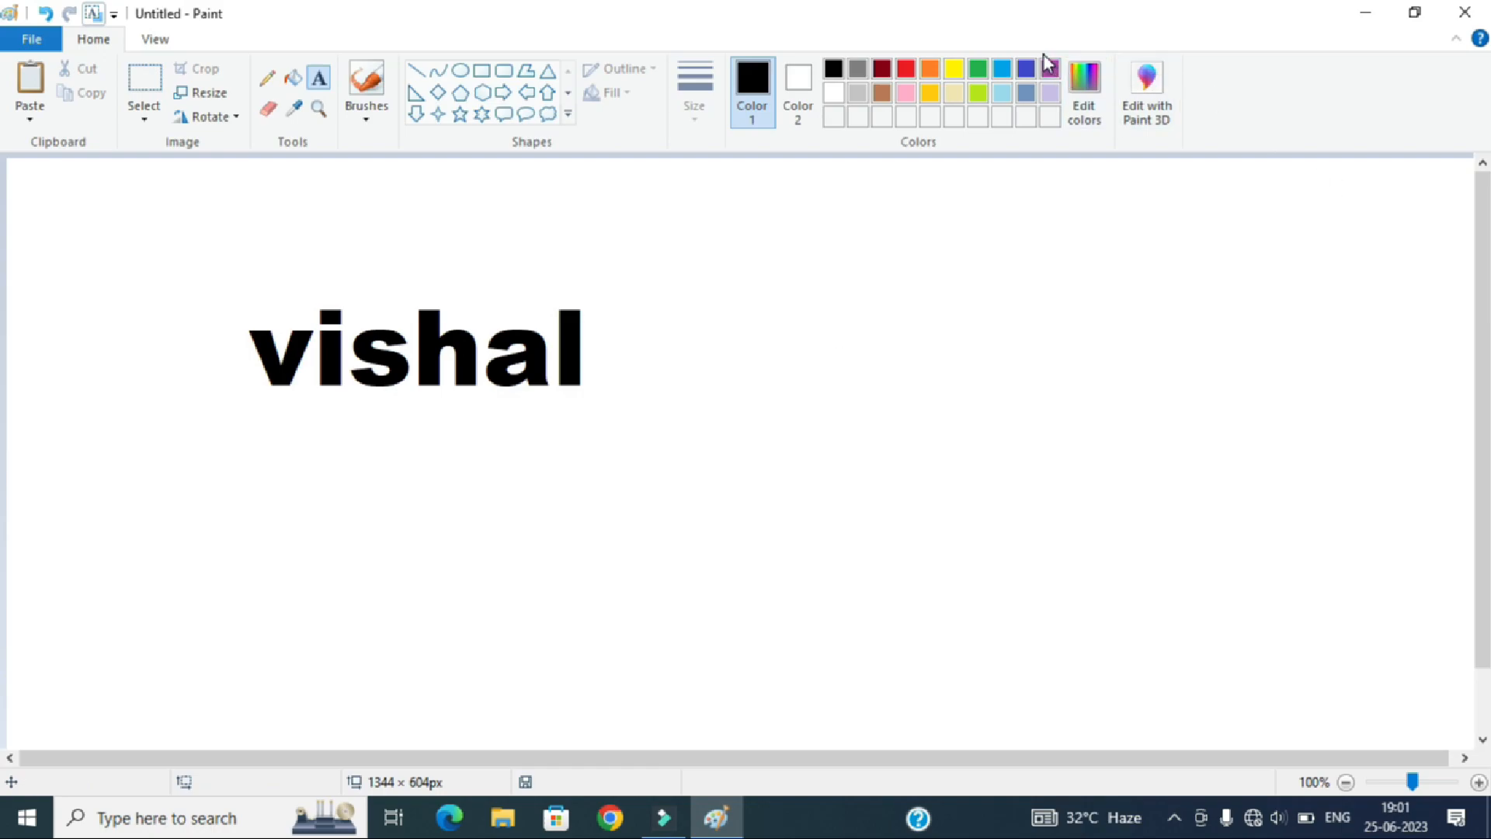
Copy the upper part of the name with a rectangular selection of about 383 × 49 px and paste it directly above the original
{"action": "left_click", "coordinate": [144, 85]}
{"action": "left_click_drag", "start_coordinate": [197, 291], "coordinate": [613, 342]}
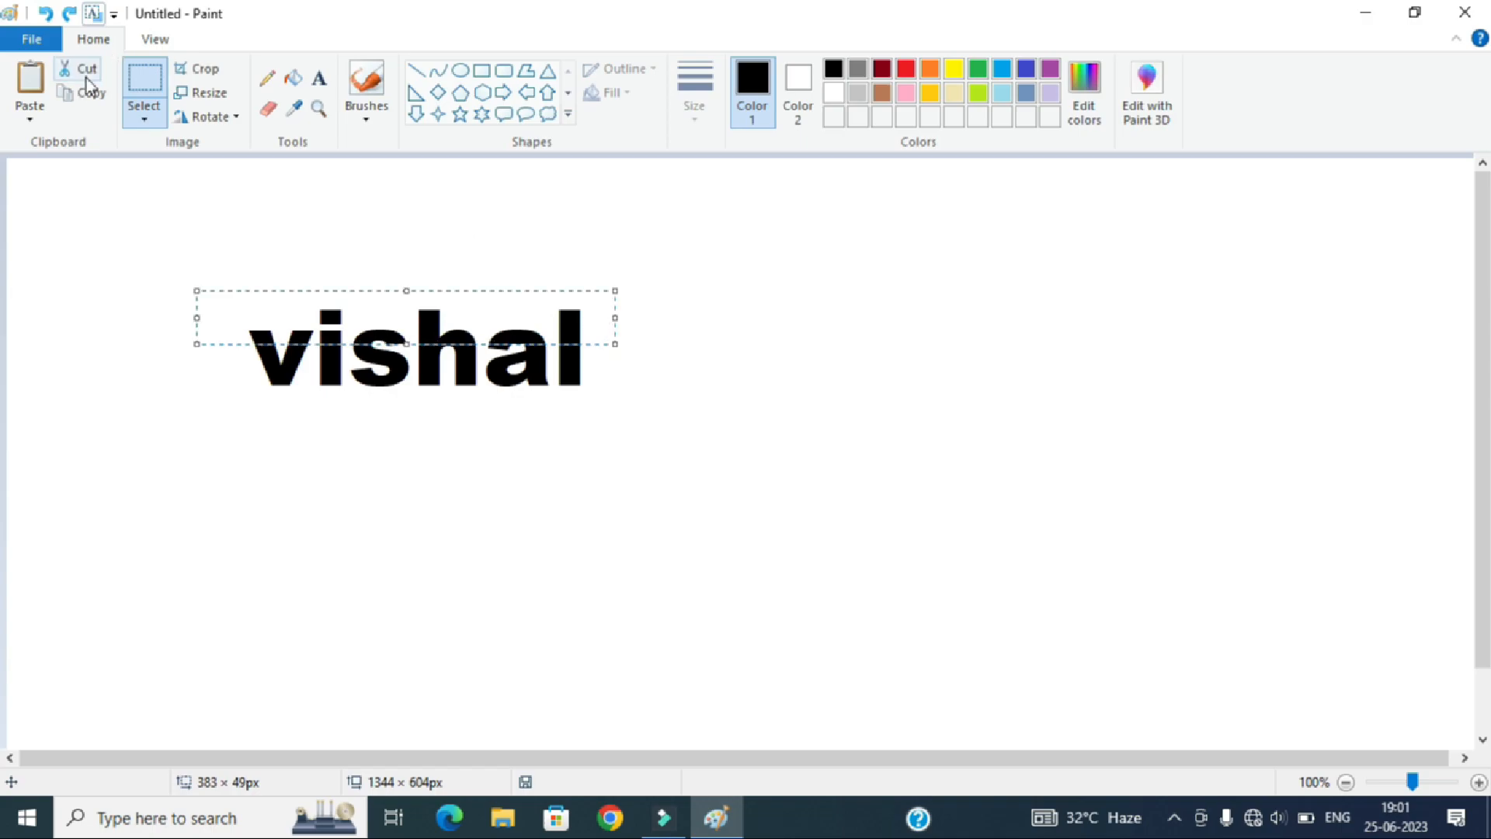
{"action": "left_click", "coordinate": [41, 87]}
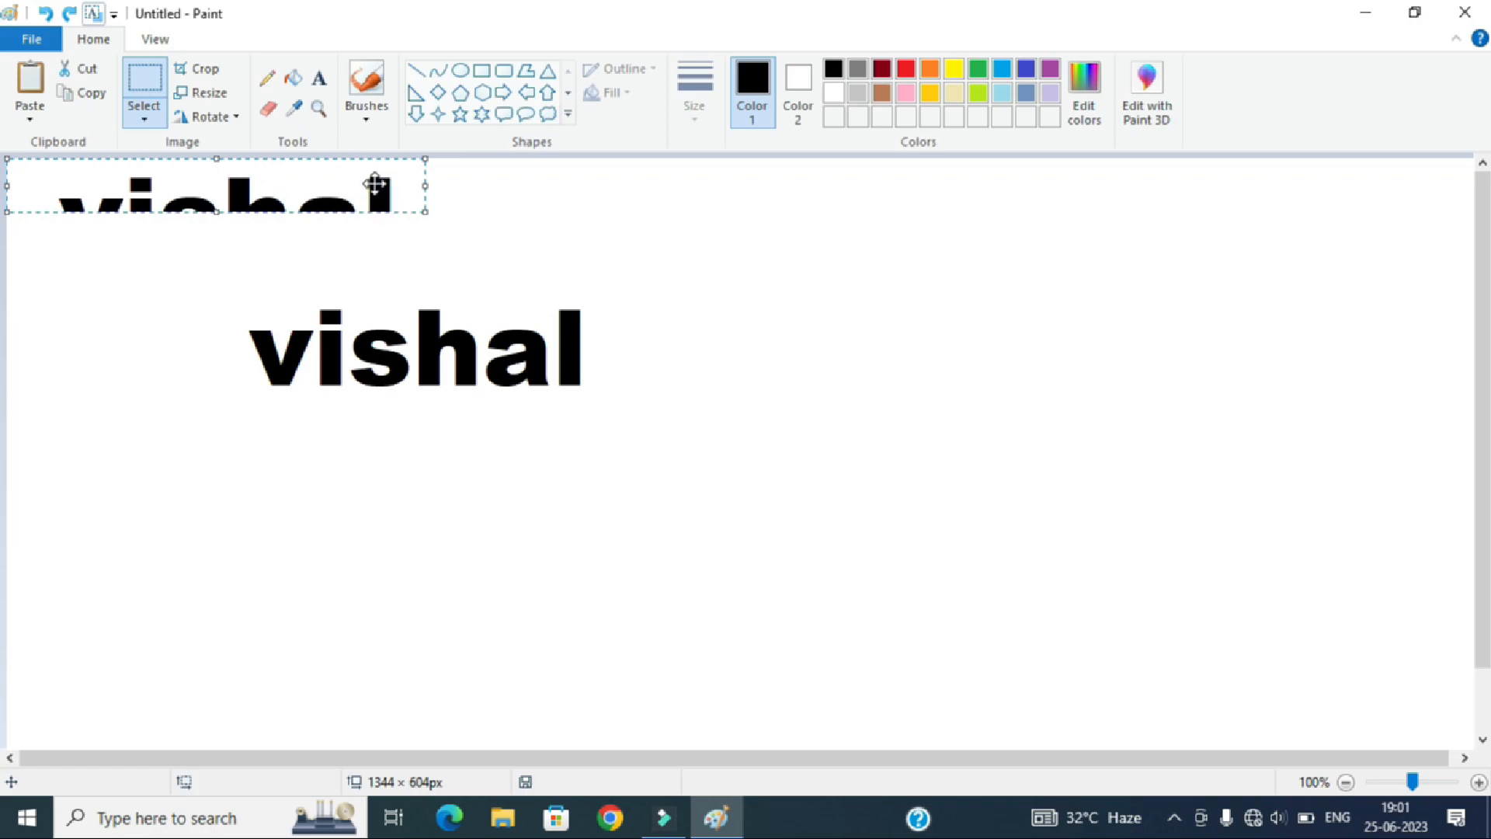
{"action": "left_click_drag", "start_coordinate": [375, 184], "coordinate": [565, 225]}
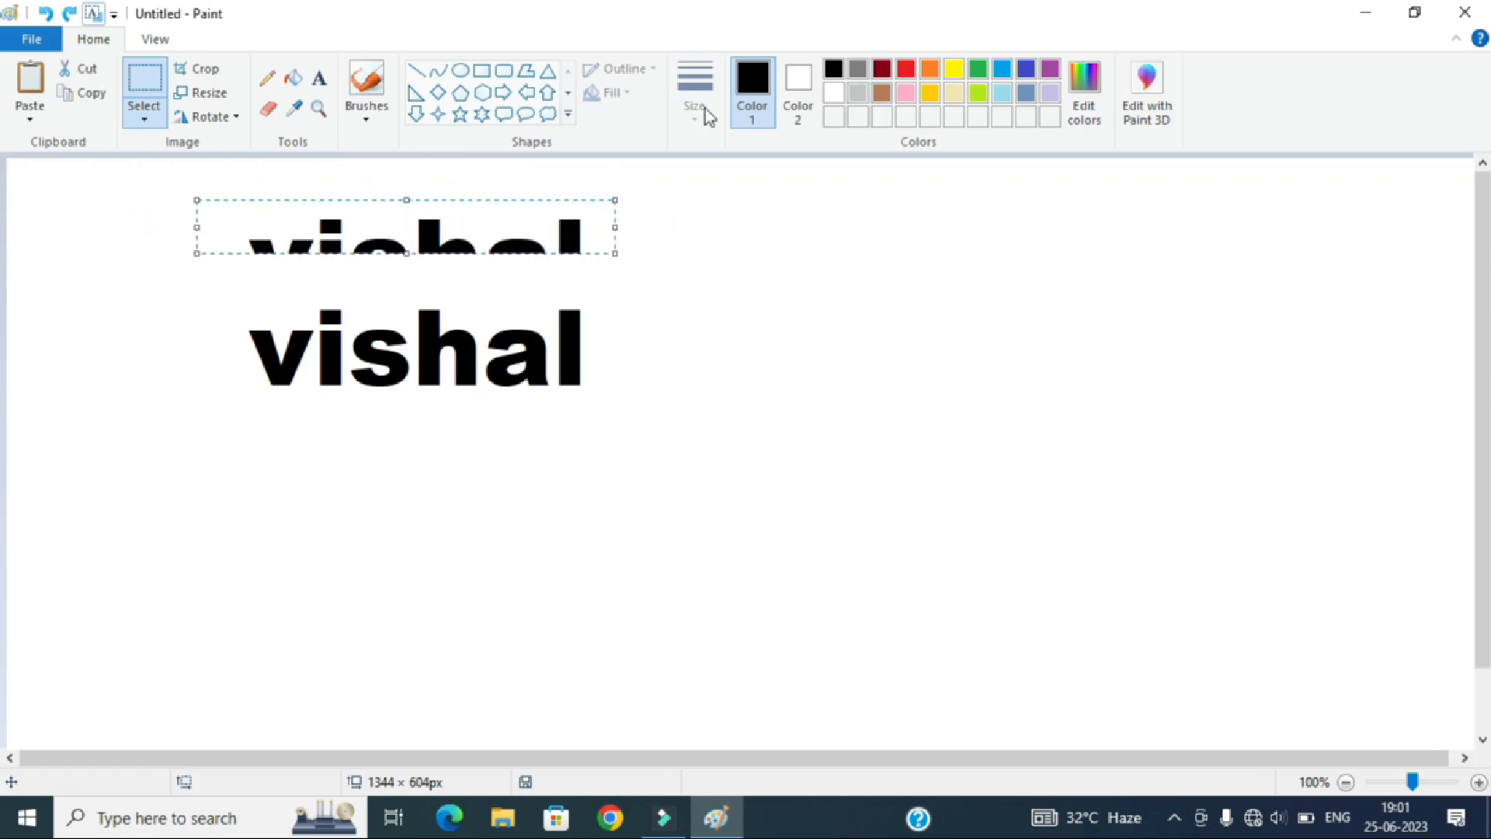
Fill all the letter pieces of the copied upper strip with orange, undoing any stray fill of the background
{"action": "left_click", "coordinate": [930, 69]}
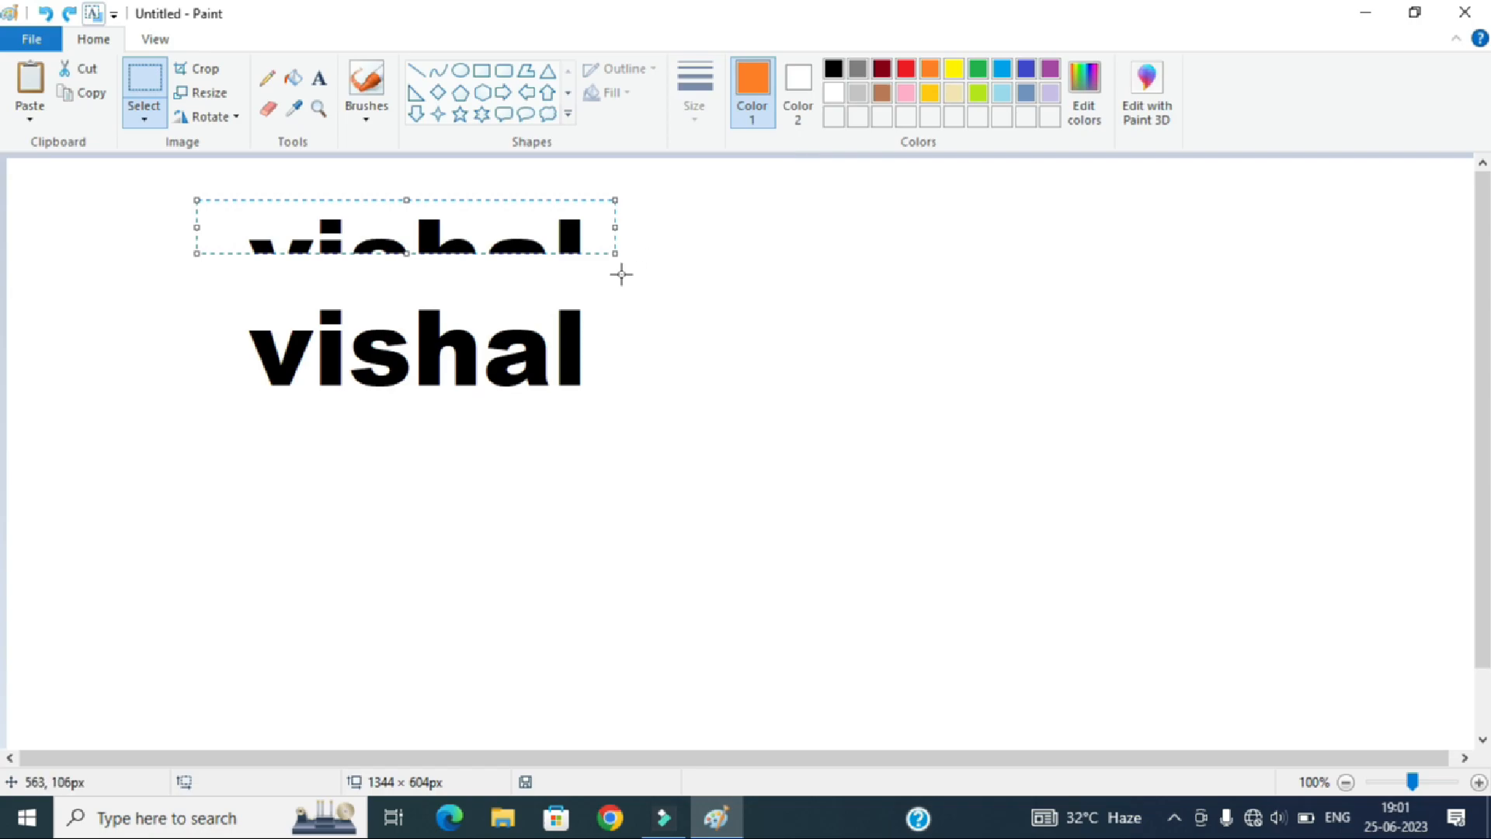
{"action": "left_click", "coordinate": [293, 78]}
{"action": "left_click", "coordinate": [571, 233]}
{"action": "left_click", "coordinate": [519, 243]}
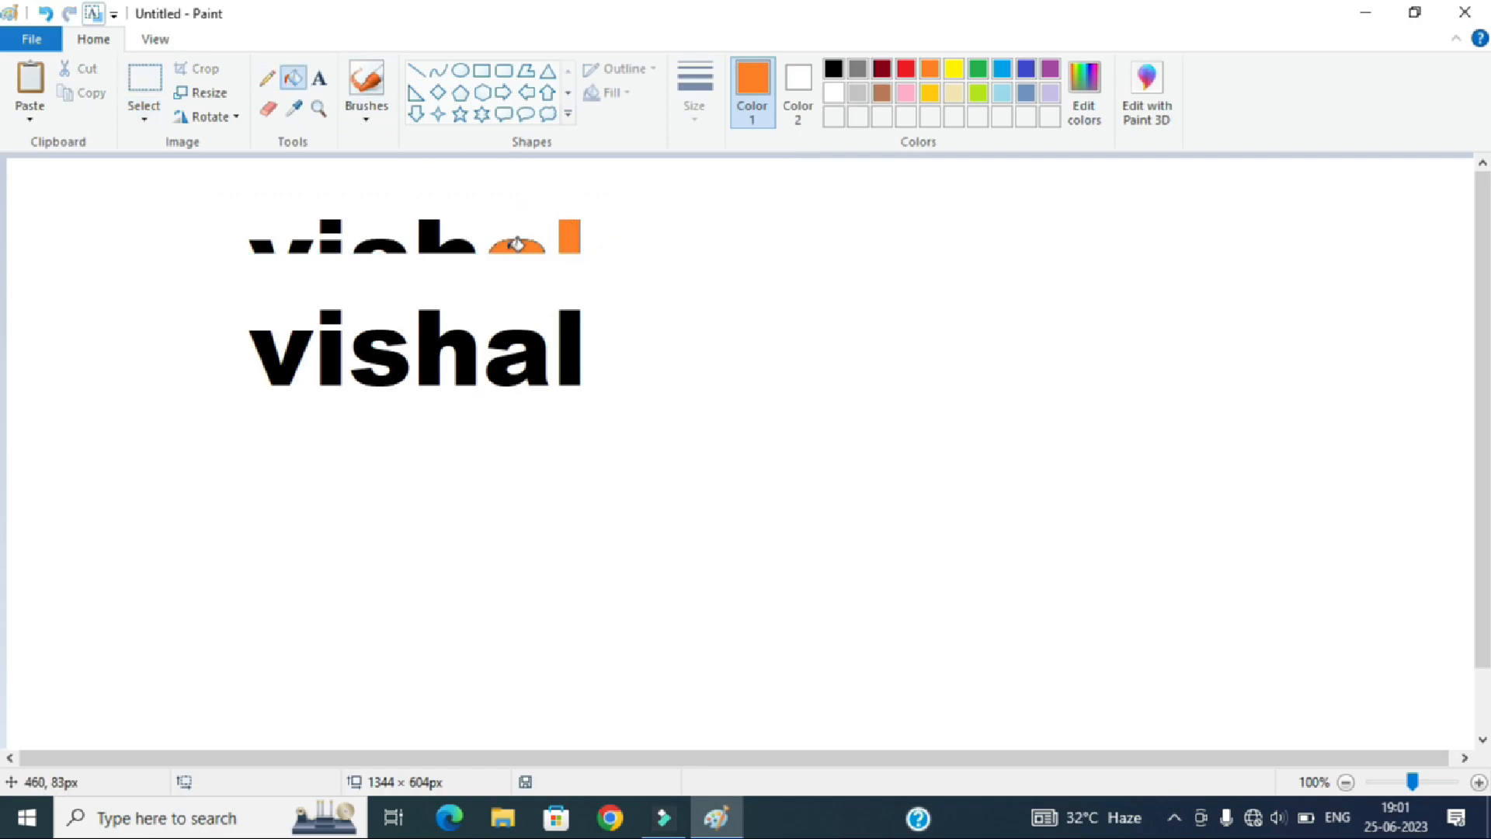
{"action": "left_click", "coordinate": [443, 257]}
{"action": "key", "text": "ctrl+z"}
{"action": "left_click", "coordinate": [437, 237]}
{"action": "left_click", "coordinate": [389, 247]}
{"action": "left_click", "coordinate": [334, 243]}
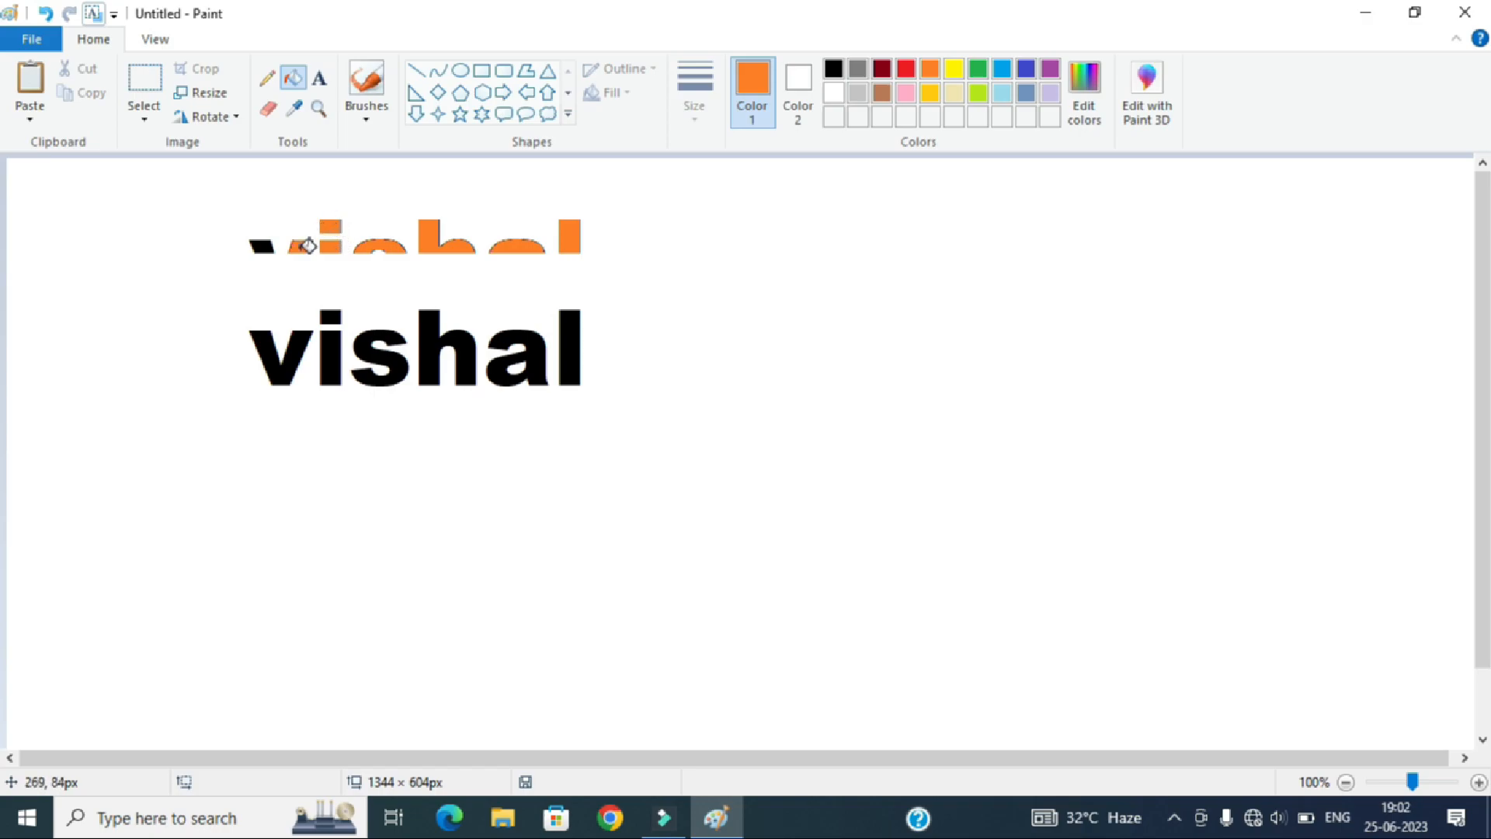
{"action": "left_click", "coordinate": [253, 242]}
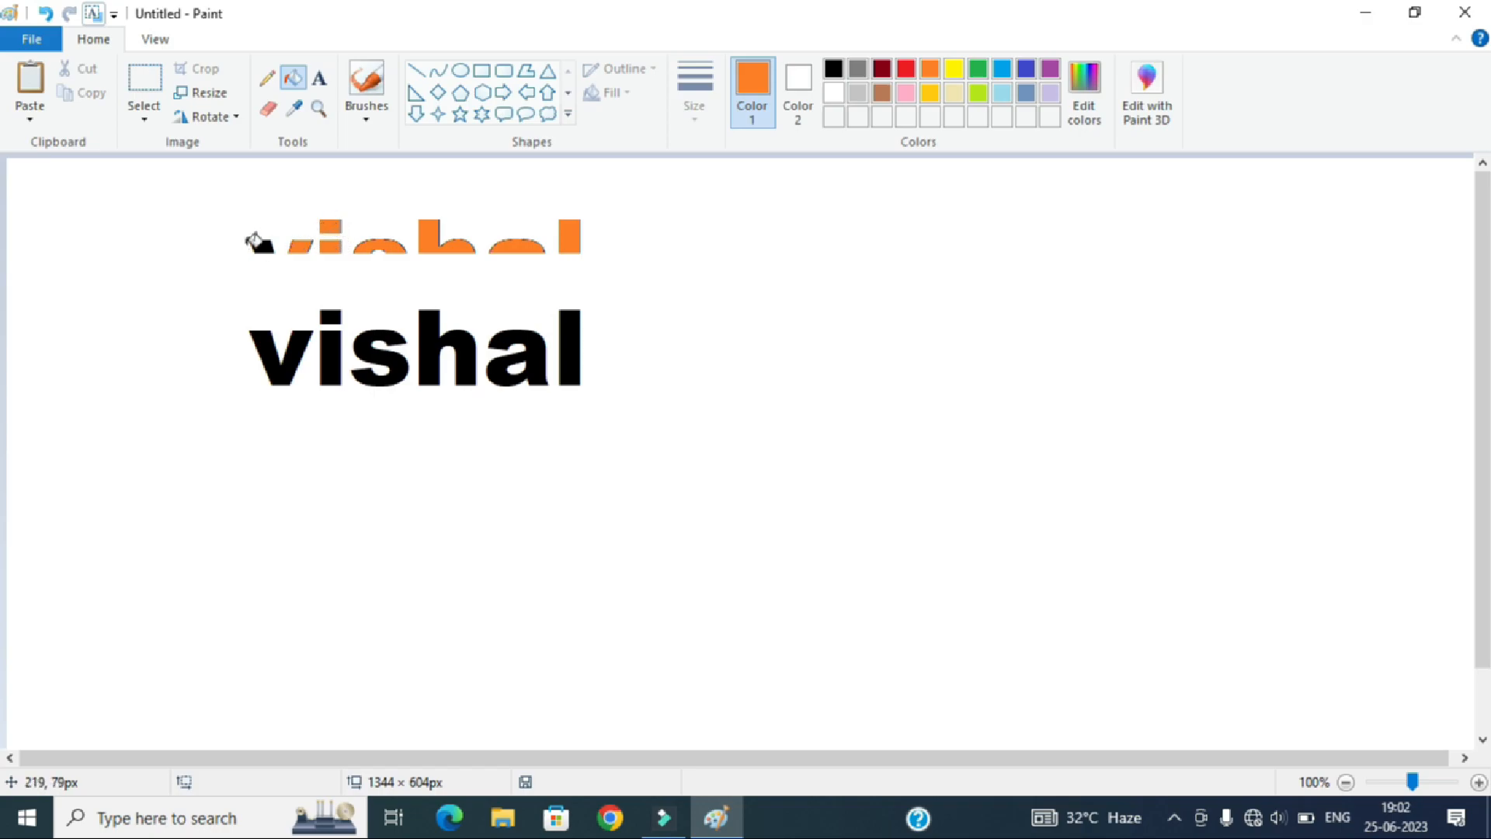
Select the orange strip with a rectangle of about 380 × 69 px and move it exactly over the upper part of the name
{"action": "left_click", "coordinate": [145, 97]}
{"action": "left_click_drag", "start_coordinate": [197, 202], "coordinate": [573, 330]}
{"action": "left_click", "coordinate": [575, 335]}
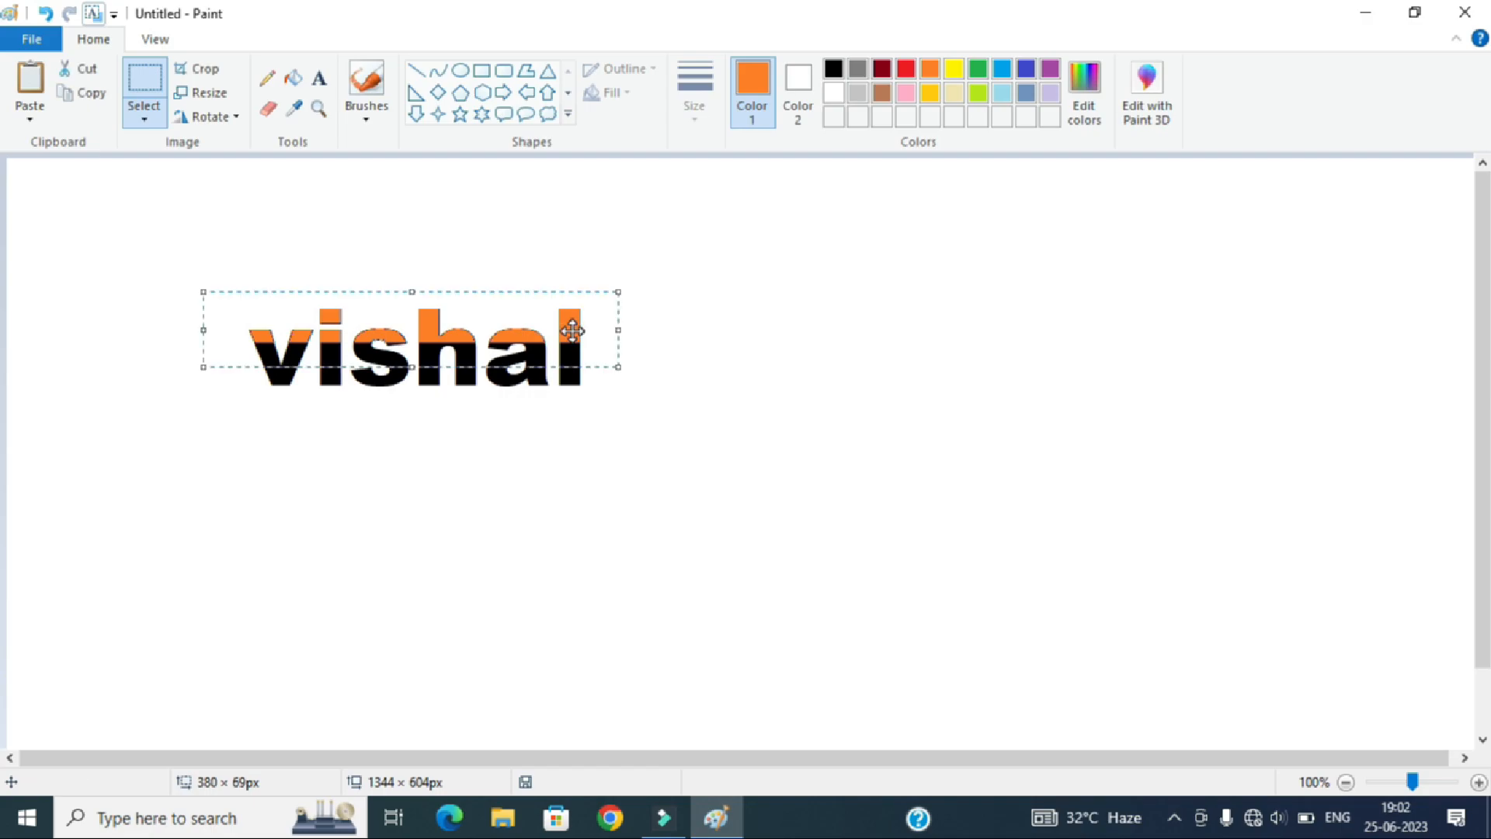
{"action": "left_click", "coordinate": [739, 314]}
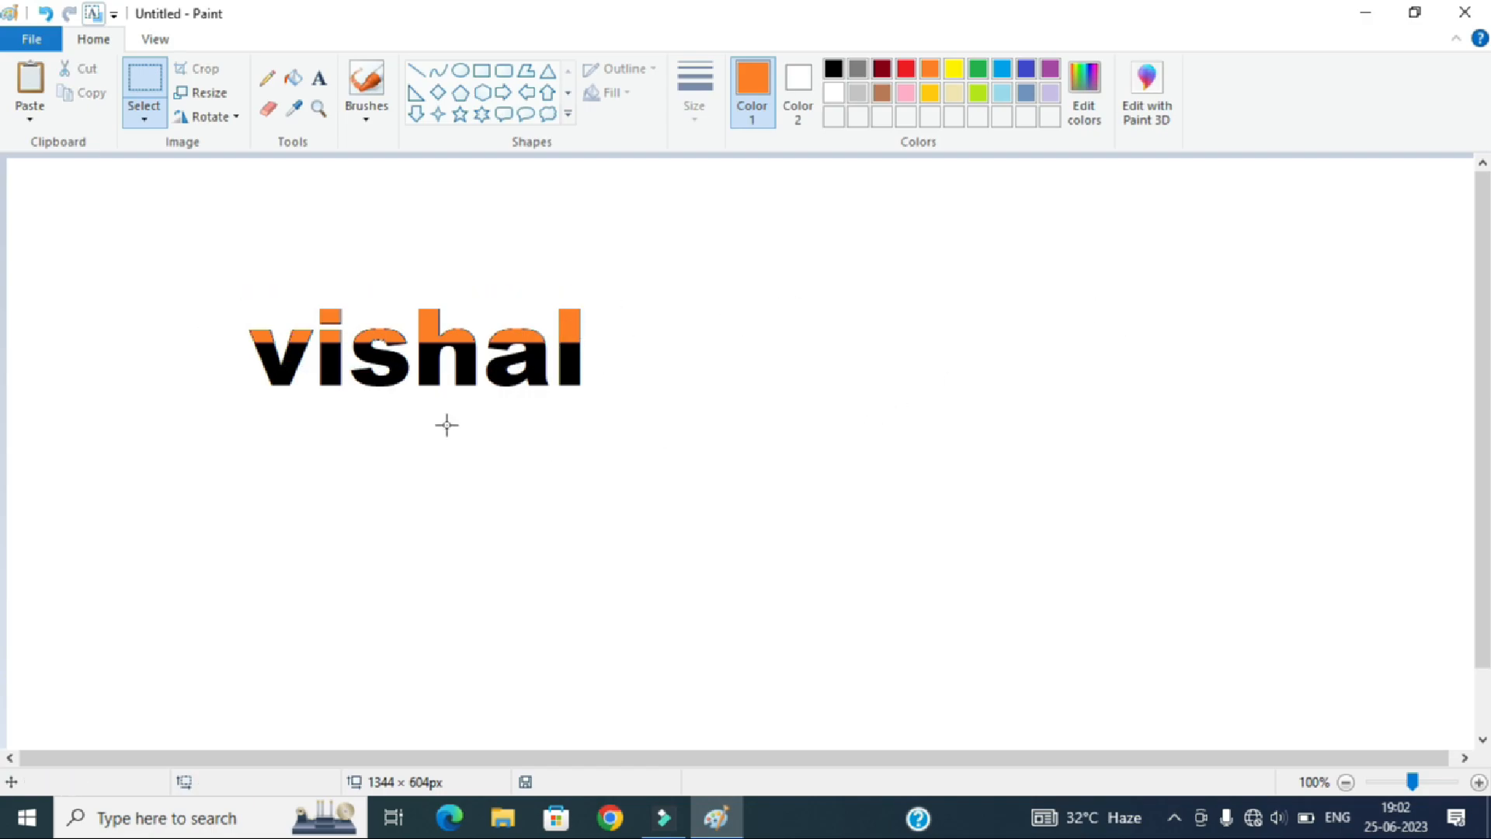
Copy the lower part of the name with a selection of about 369 × 74 px and place the pasted strip below the original
{"action": "left_click_drag", "start_coordinate": [233, 361], "coordinate": [635, 441]}
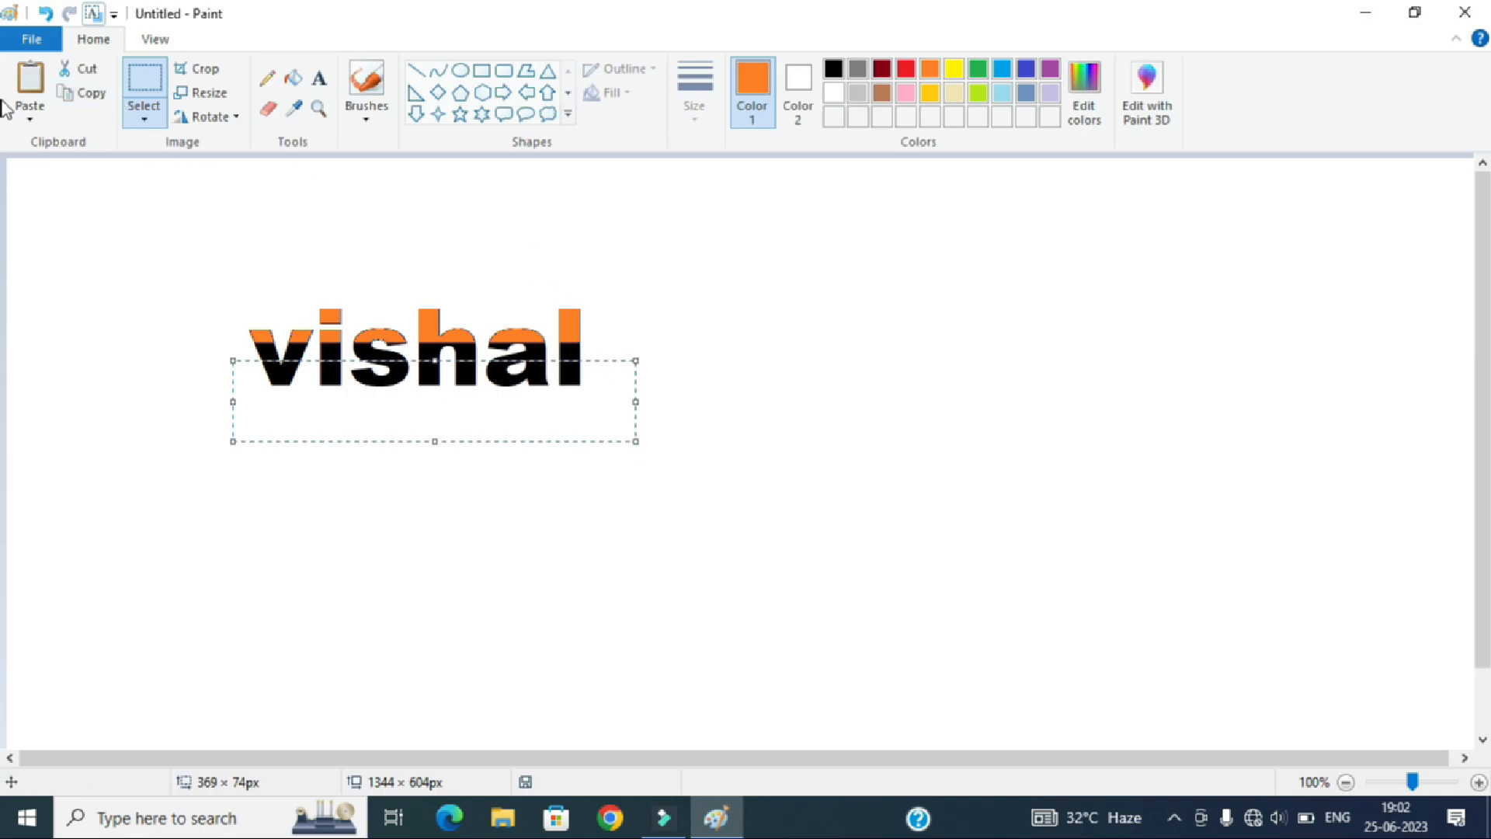
{"action": "left_click", "coordinate": [30, 85]}
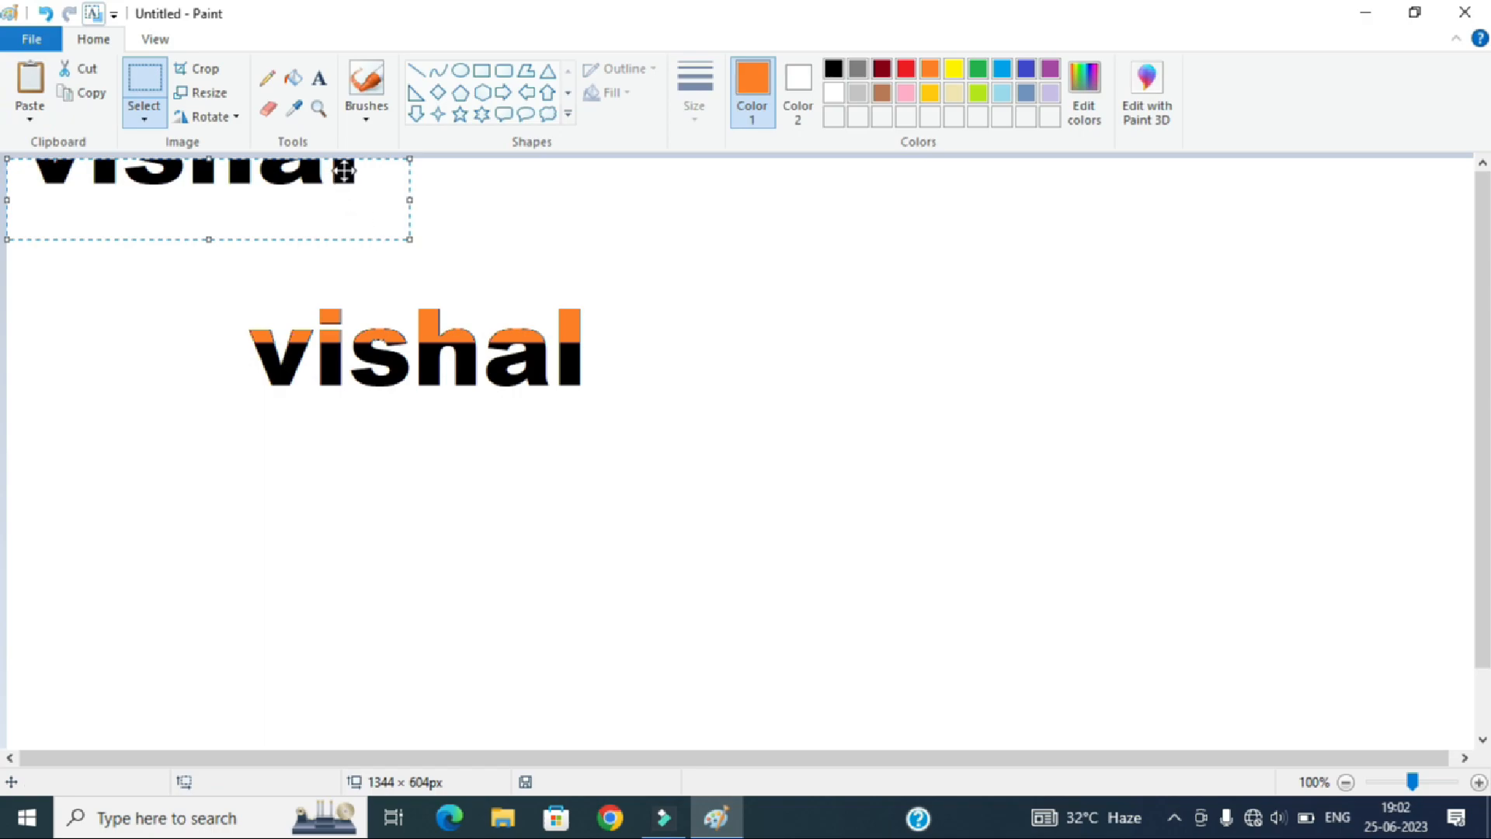
{"action": "left_click_drag", "start_coordinate": [340, 163], "coordinate": [562, 508]}
{"action": "left_click", "coordinate": [556, 446]}
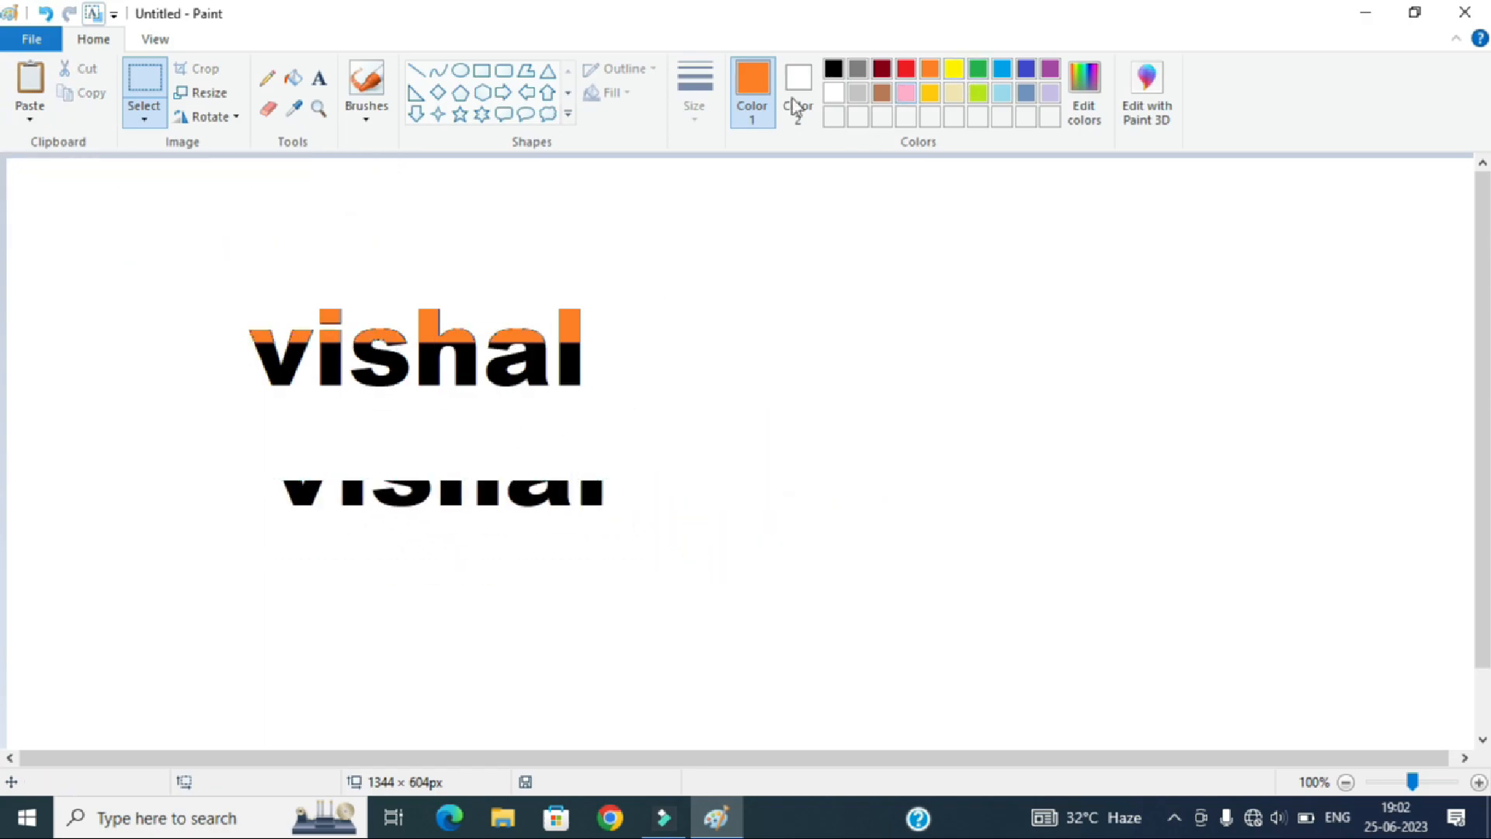
Fill all the letter pieces of the copied lower strip with indigo blue
{"action": "left_click", "coordinate": [980, 71]}
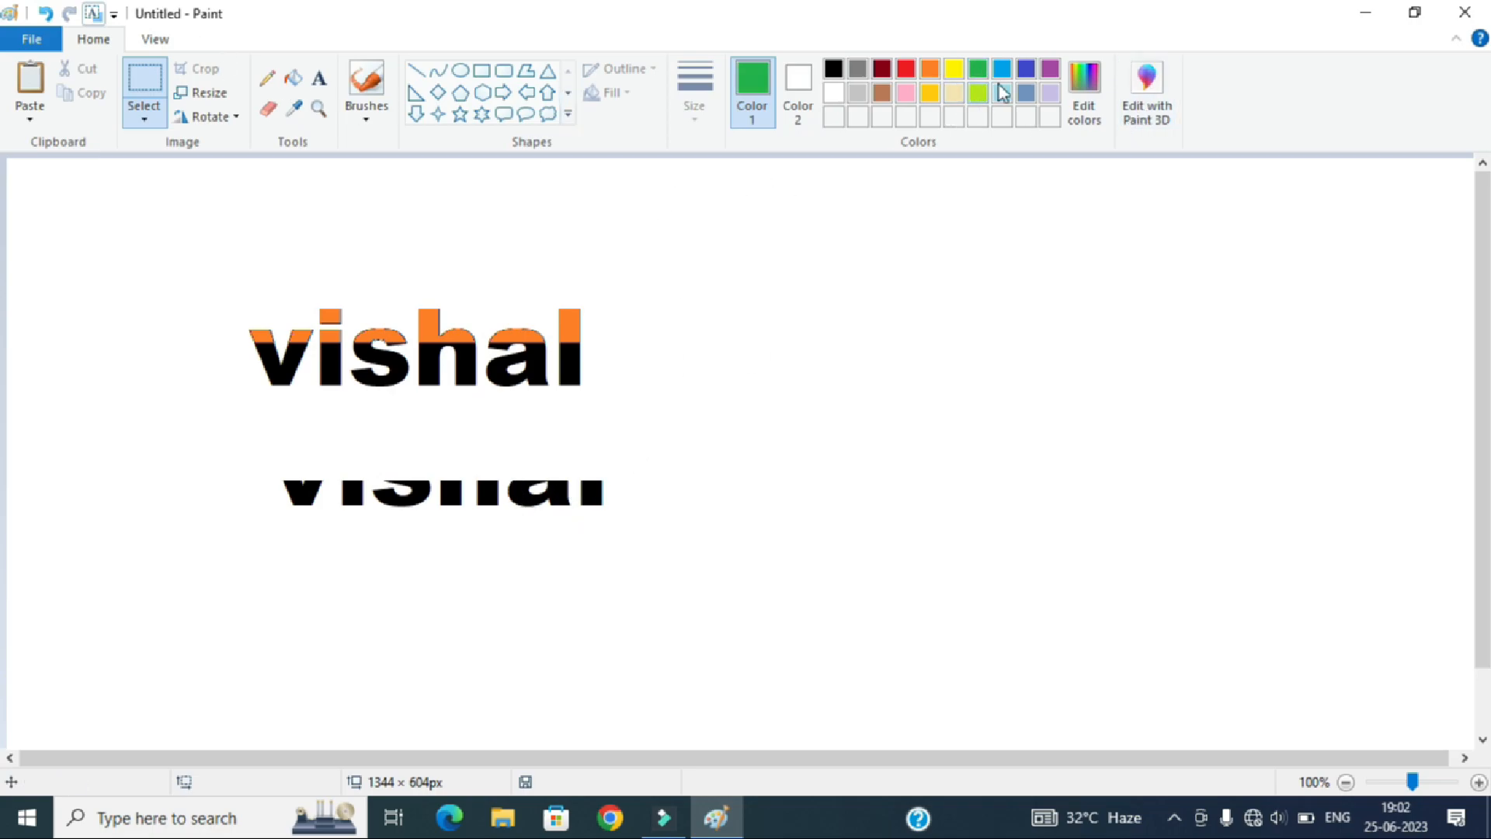
{"action": "left_click", "coordinate": [1027, 70]}
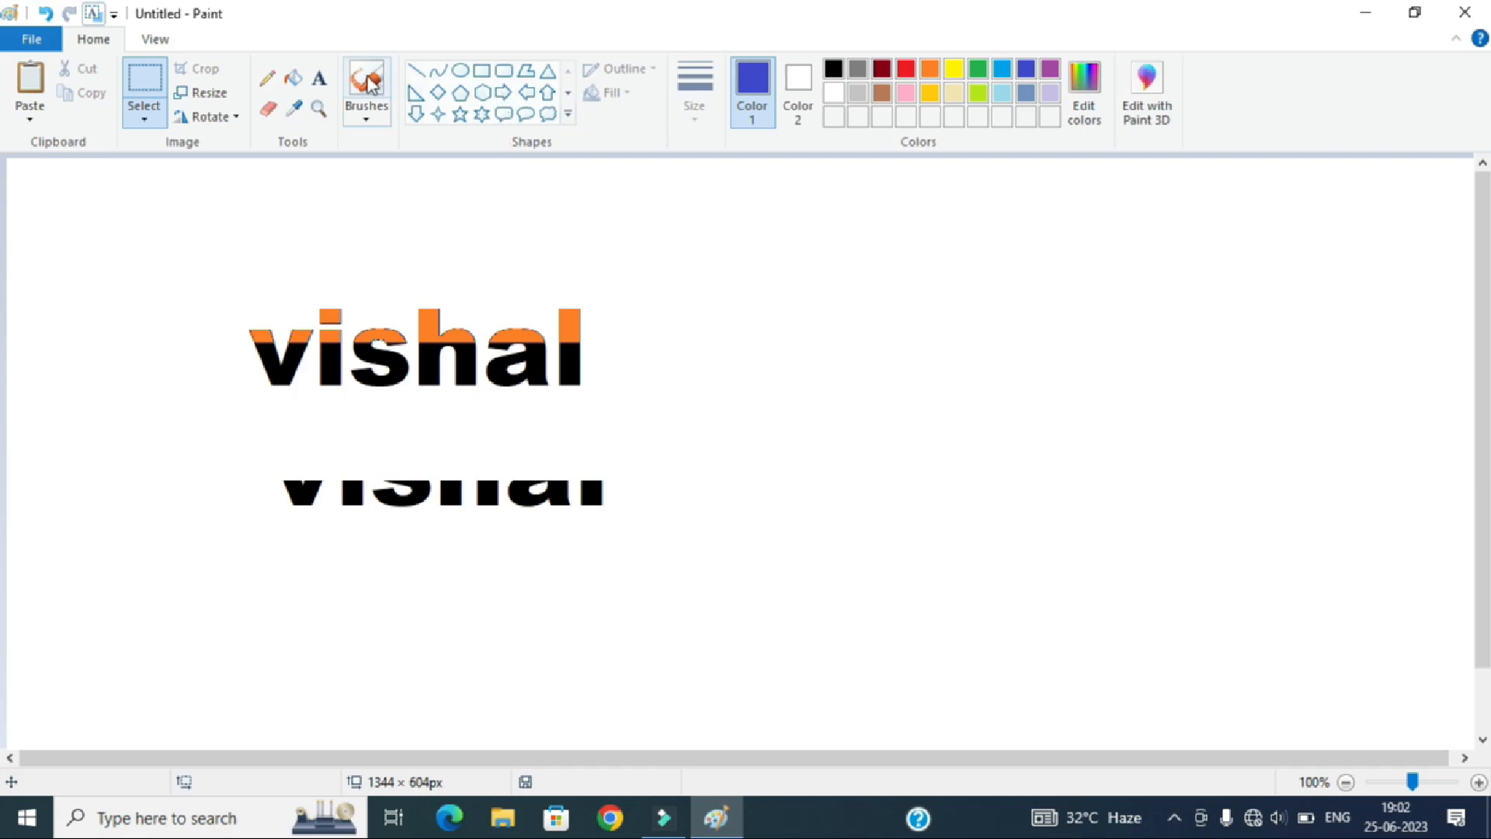
{"action": "left_click", "coordinate": [294, 78]}
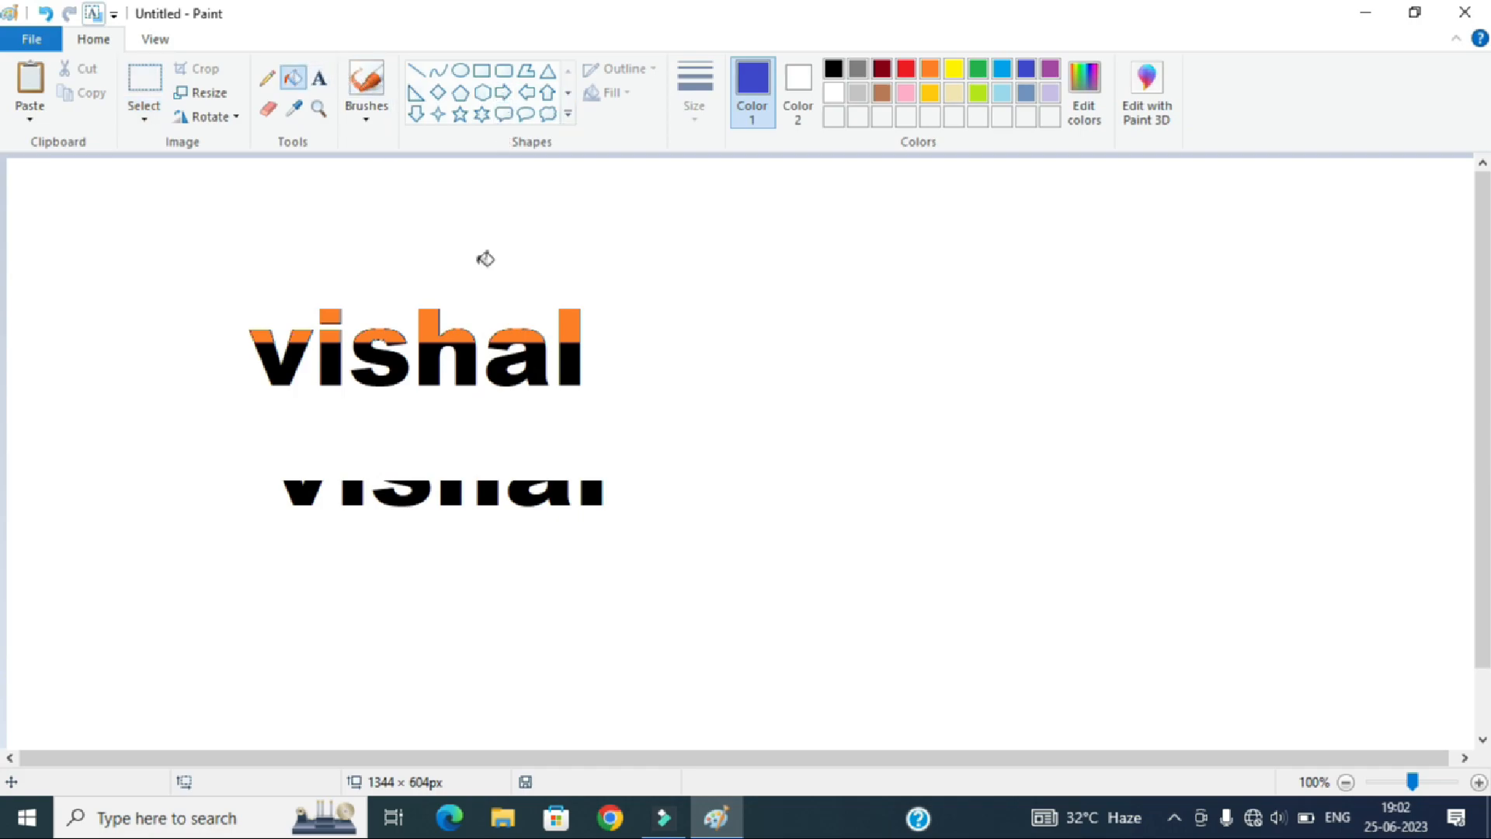
{"action": "left_click", "coordinate": [592, 493]}
{"action": "left_click", "coordinate": [563, 493]}
{"action": "left_click", "coordinate": [488, 494]}
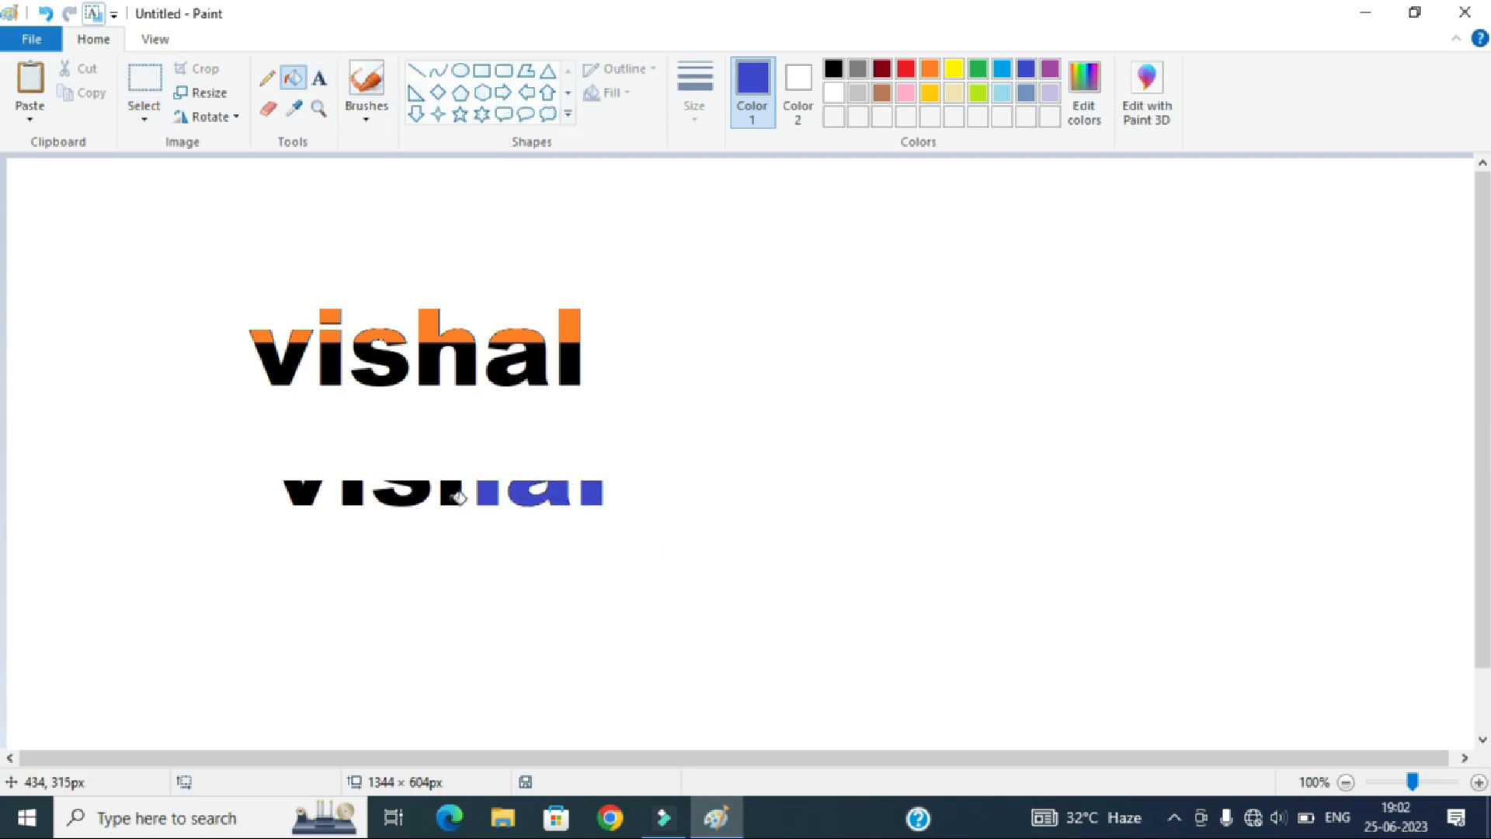
{"action": "left_click", "coordinate": [400, 495]}
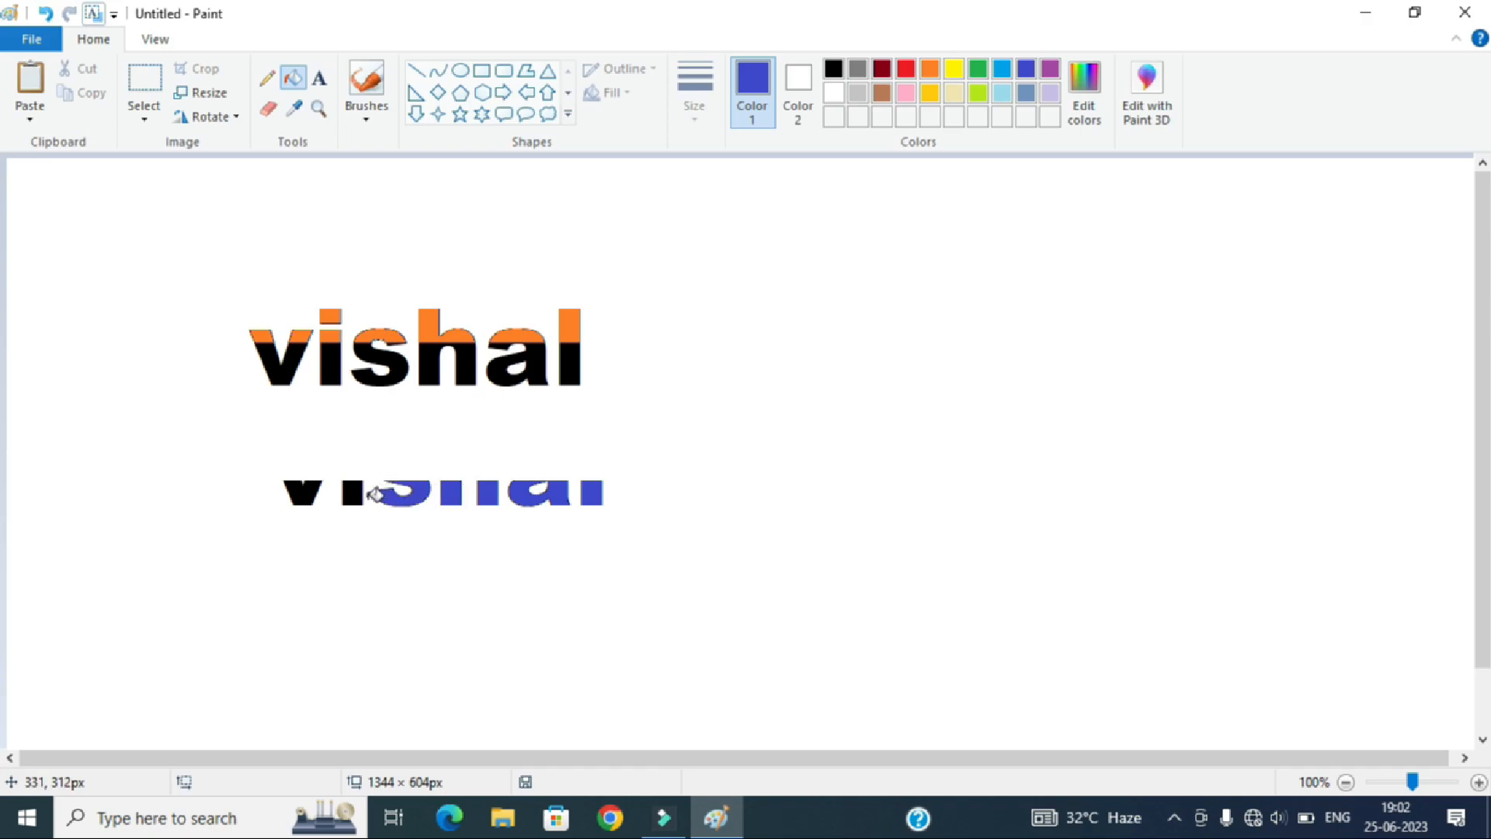
{"action": "left_click", "coordinate": [352, 494]}
{"action": "left_click", "coordinate": [303, 492]}
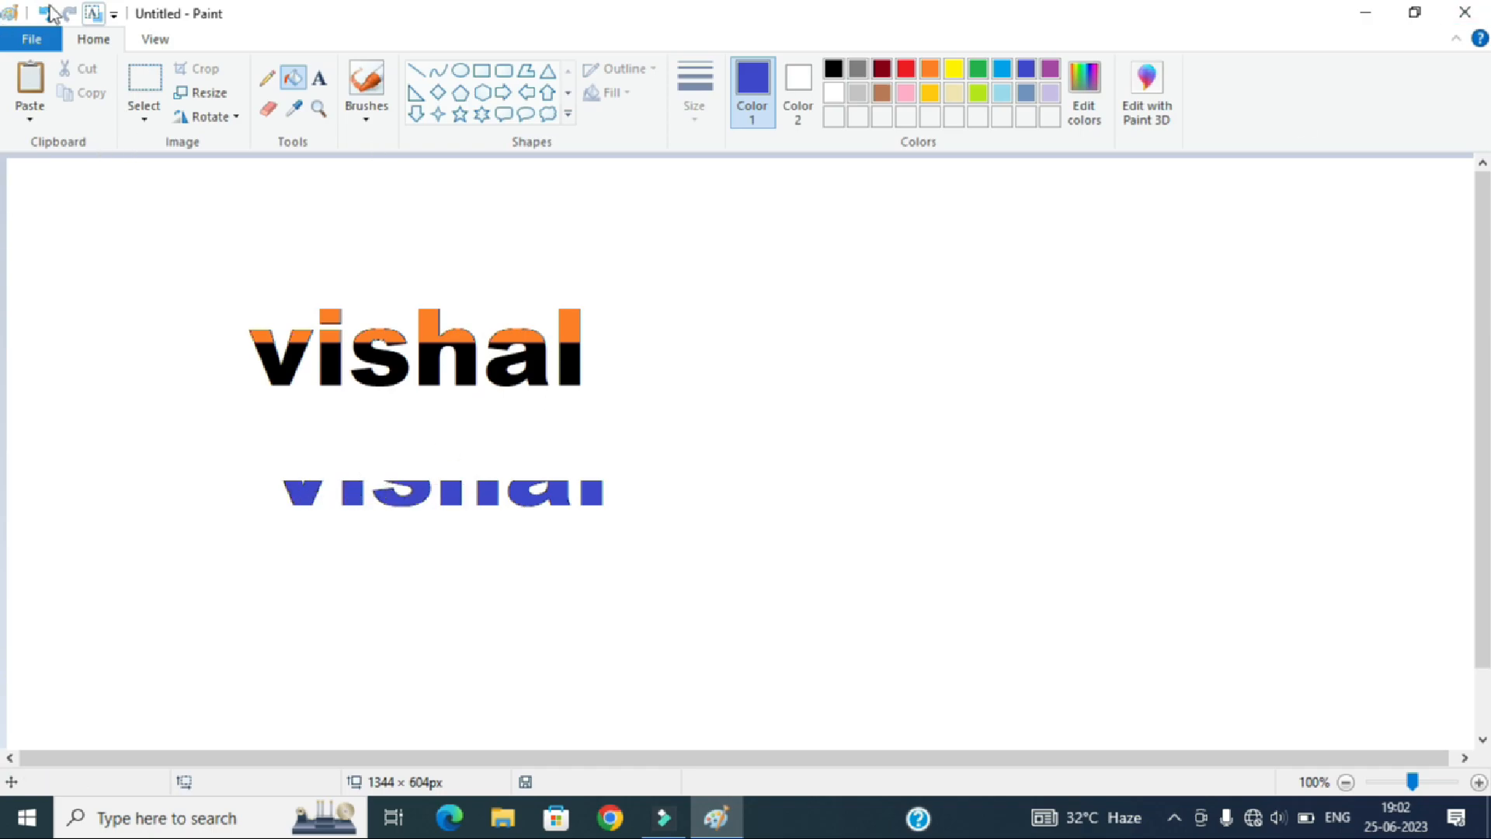
Select the blue strip with a rectangle of about 437 × 91 px and move it exactly over the lower part of the name
{"action": "left_click", "coordinate": [143, 81]}
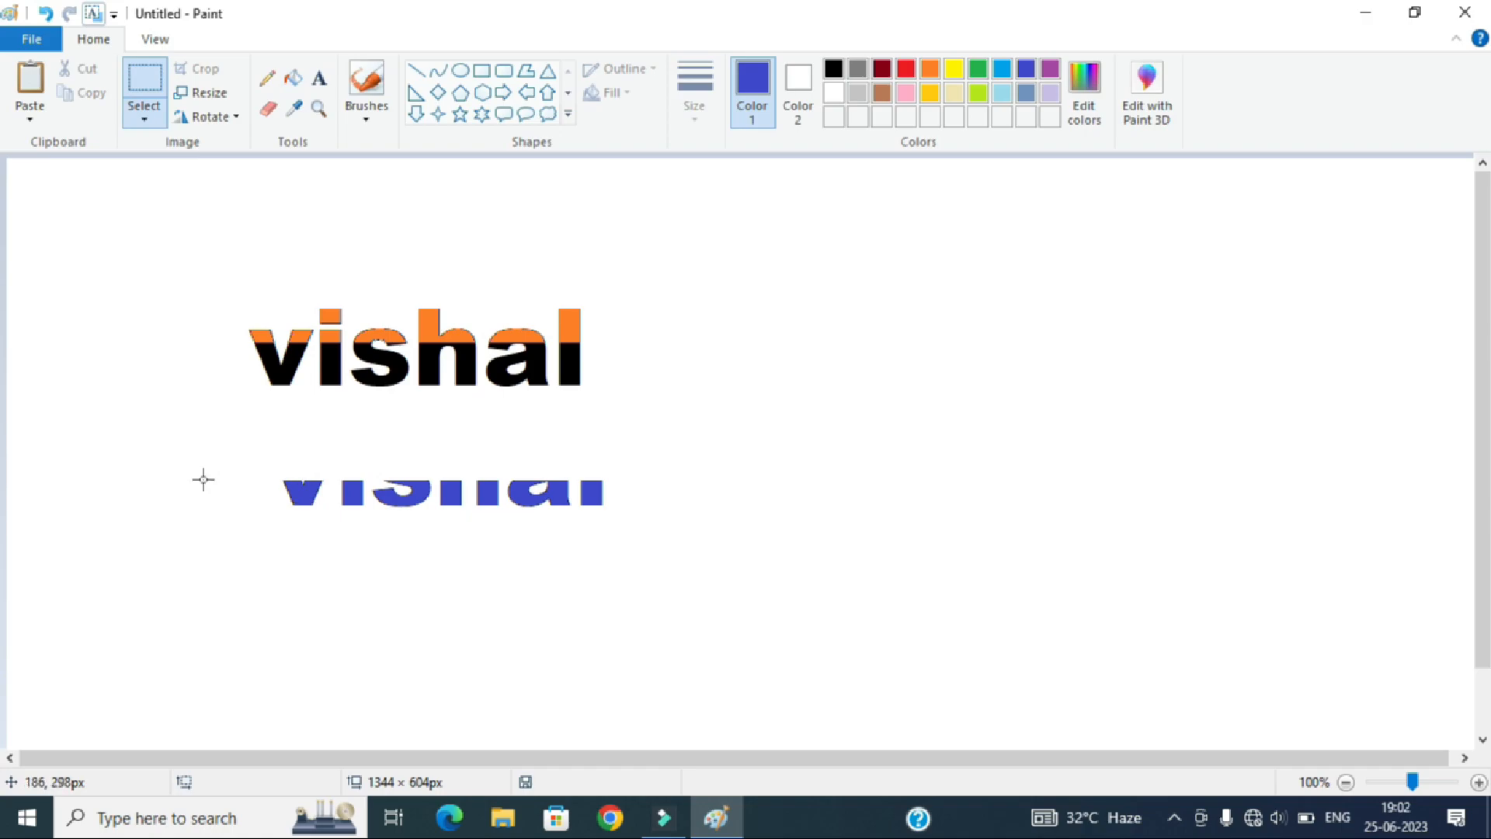
{"action": "left_click_drag", "start_coordinate": [212, 472], "coordinate": [689, 573]}
{"action": "left_click_drag", "start_coordinate": [601, 505], "coordinate": [577, 387]}
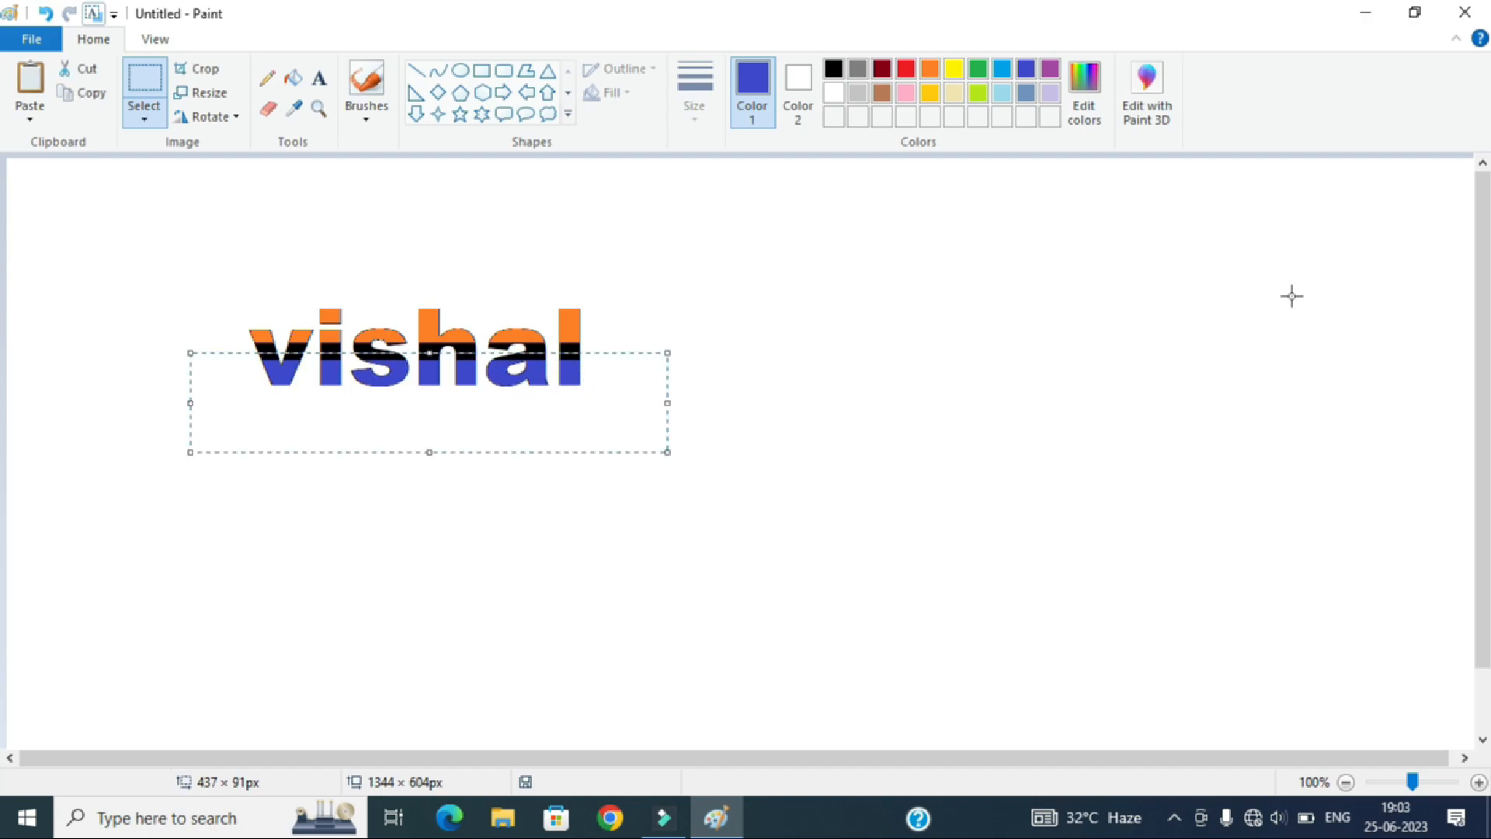
{"action": "left_click", "coordinate": [849, 310]}
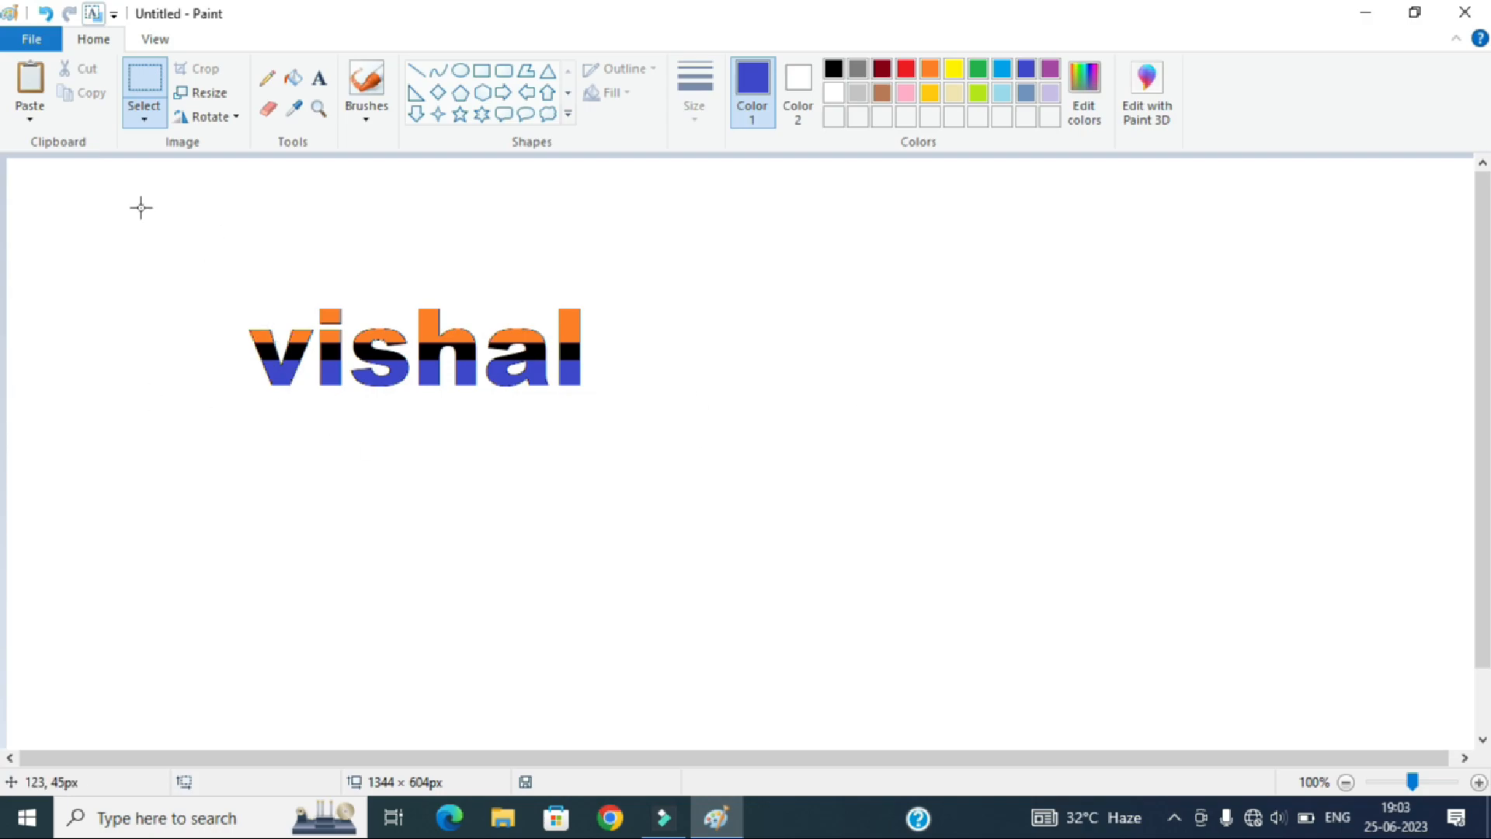
Fill the black middle band of the name's letters with red, working from the last letter backward and including the fifth letter's lower part
{"action": "left_click", "coordinate": [302, 82]}
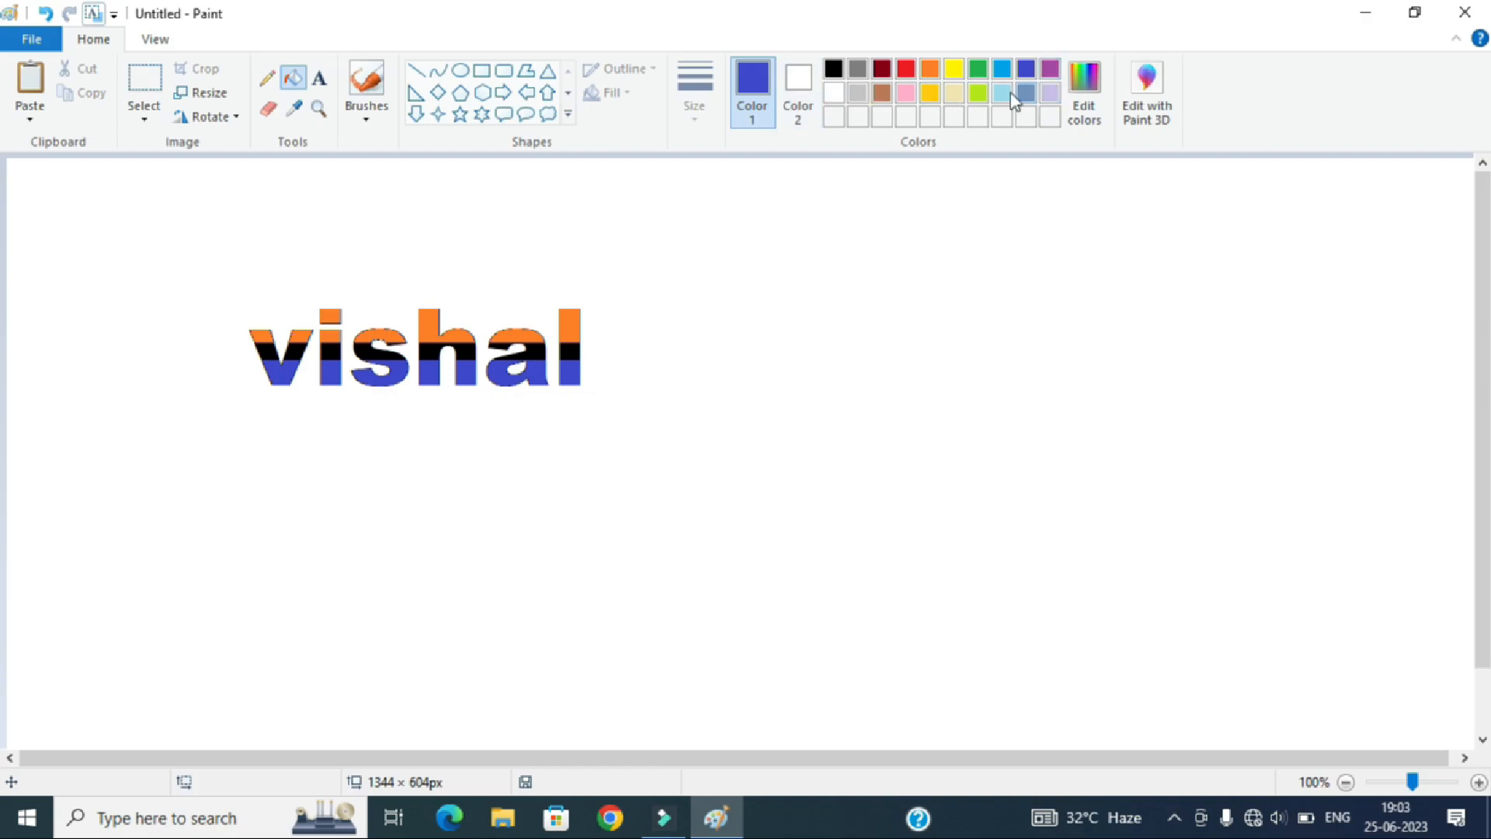
{"action": "left_click", "coordinate": [906, 69]}
{"action": "left_click", "coordinate": [573, 350]}
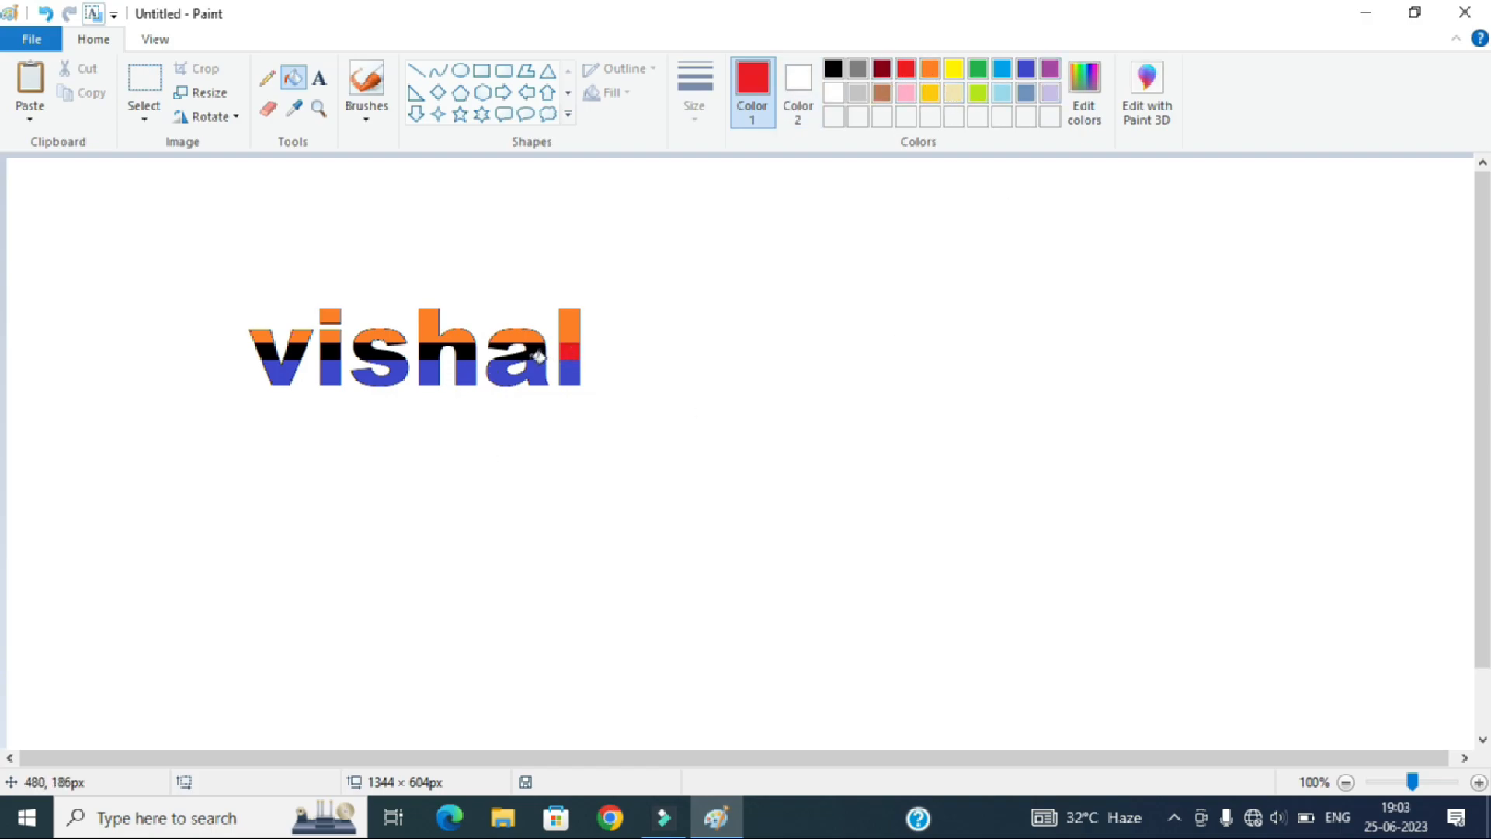
{"action": "left_click", "coordinate": [529, 374]}
{"action": "left_click", "coordinate": [540, 350]}
{"action": "left_click", "coordinate": [470, 348]}
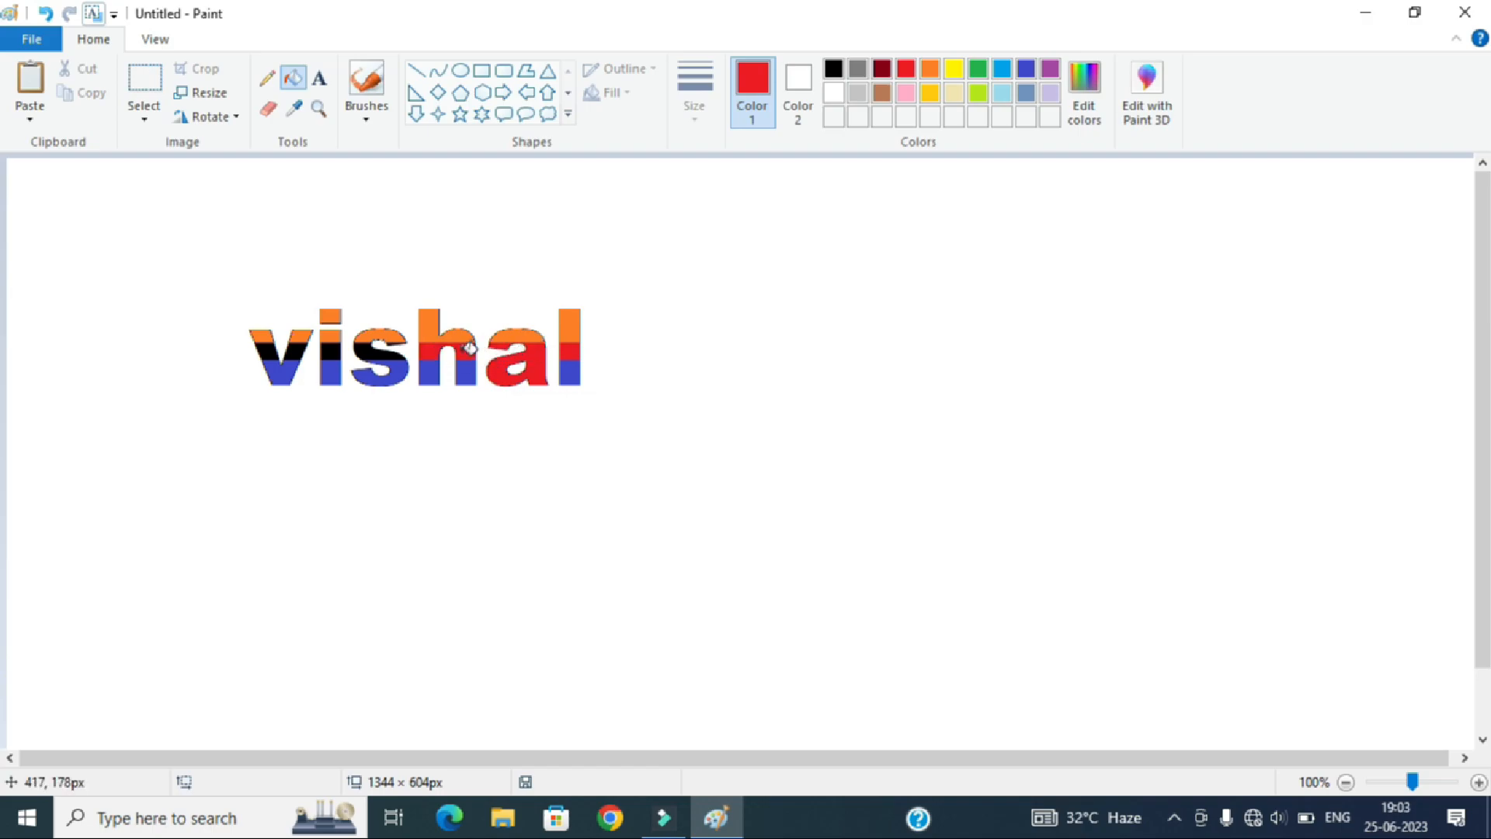
{"action": "left_click", "coordinate": [393, 365]}
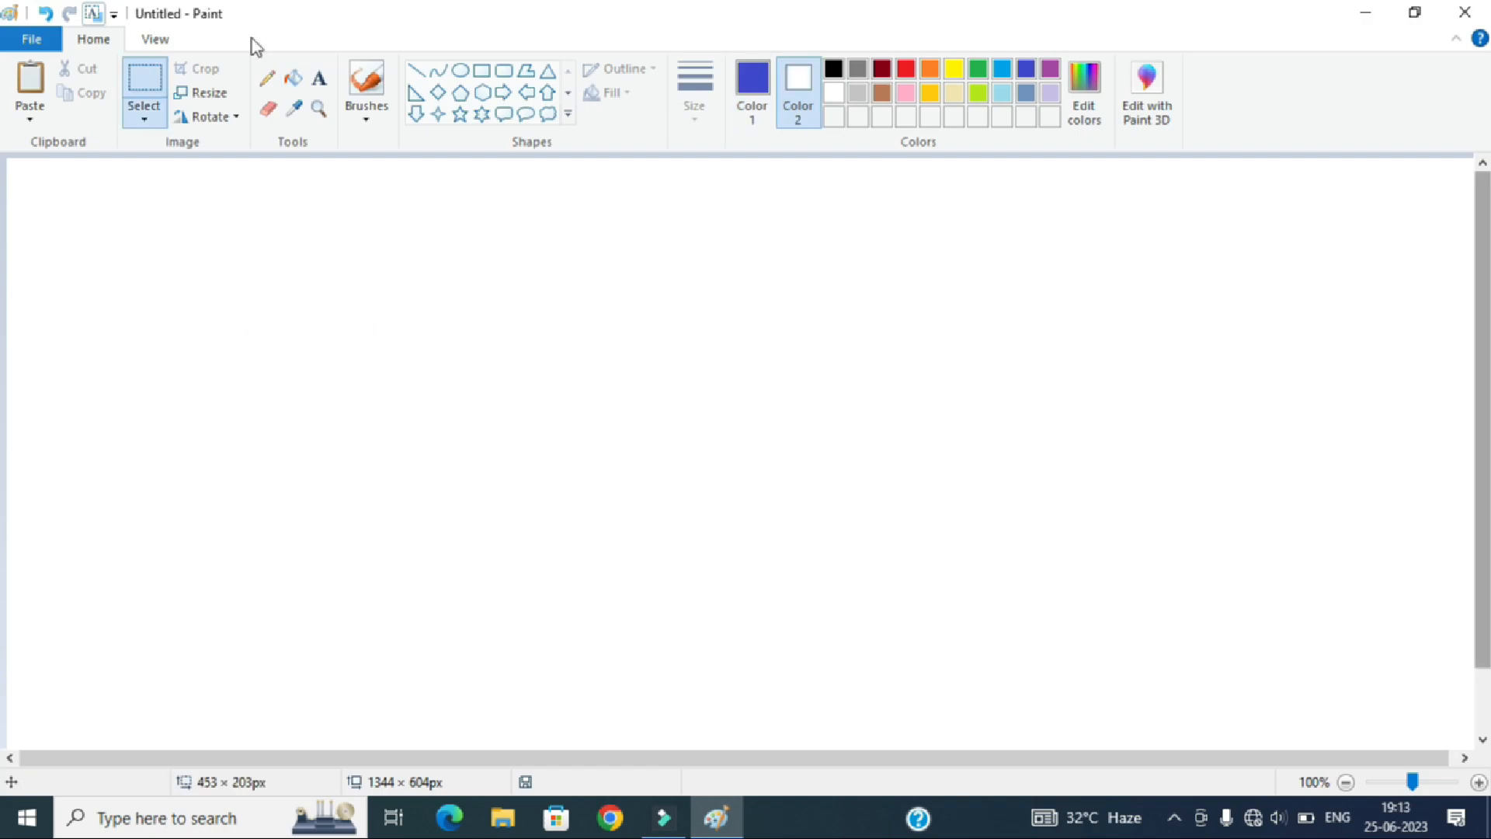
Insert a new text box on the blank canvas with the Text tool and enter the person's first name
{"action": "left_click", "coordinate": [320, 81]}
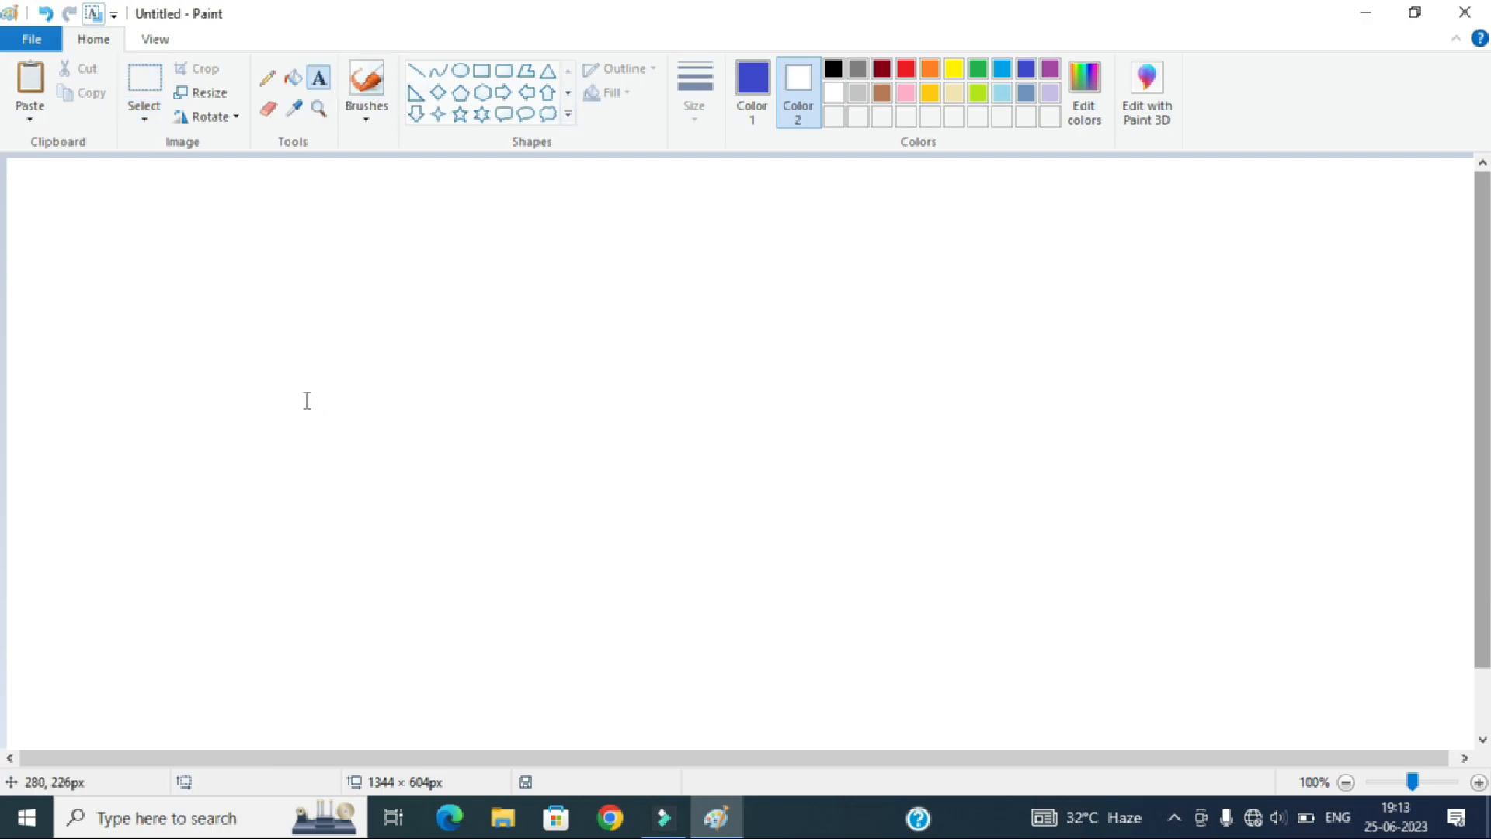
{"action": "left_click", "coordinate": [322, 367]}
{"action": "type", "text": "v"}
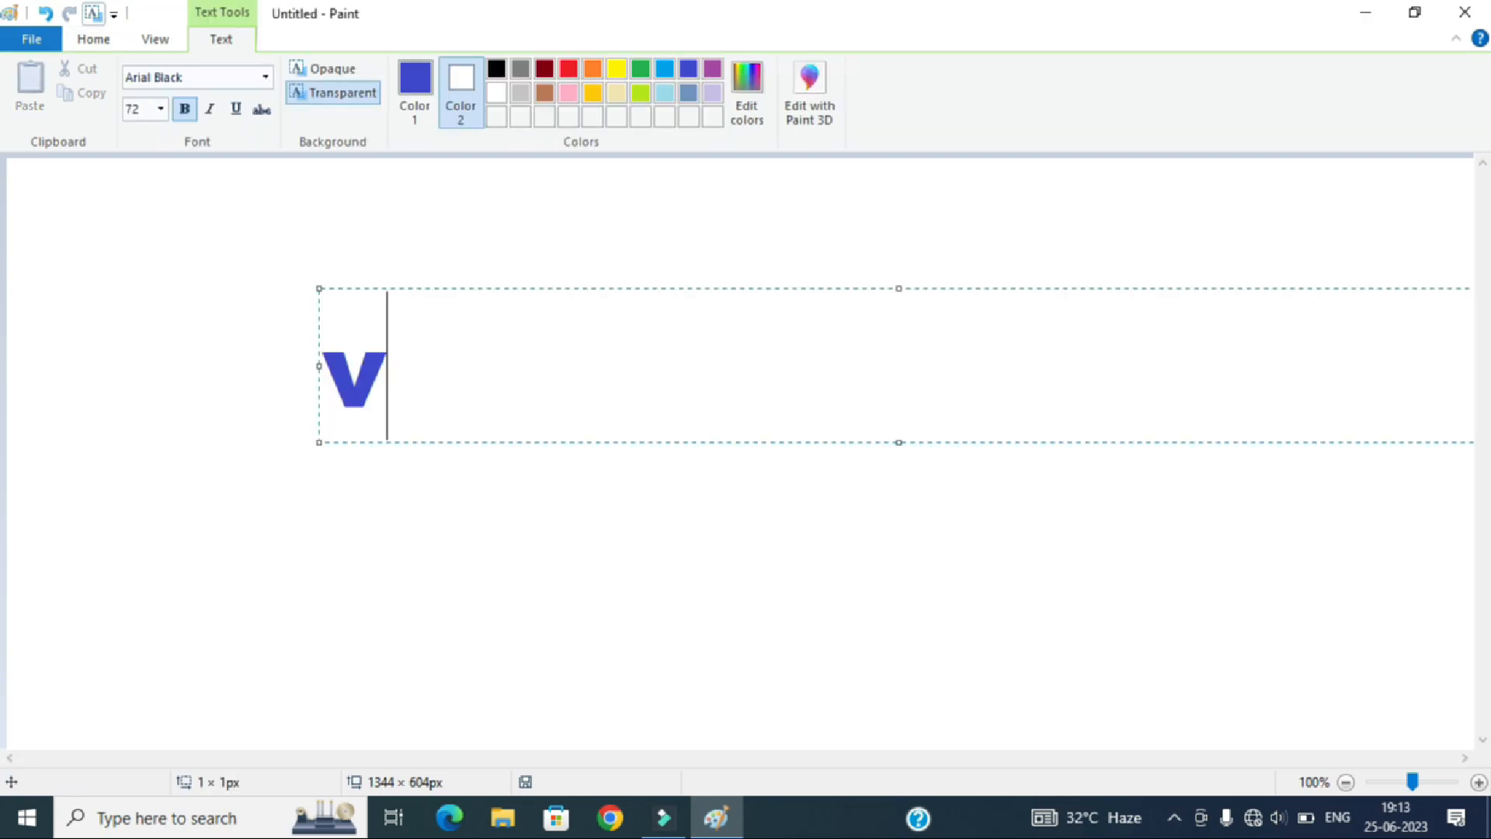
{"action": "type", "text": "ishal"}
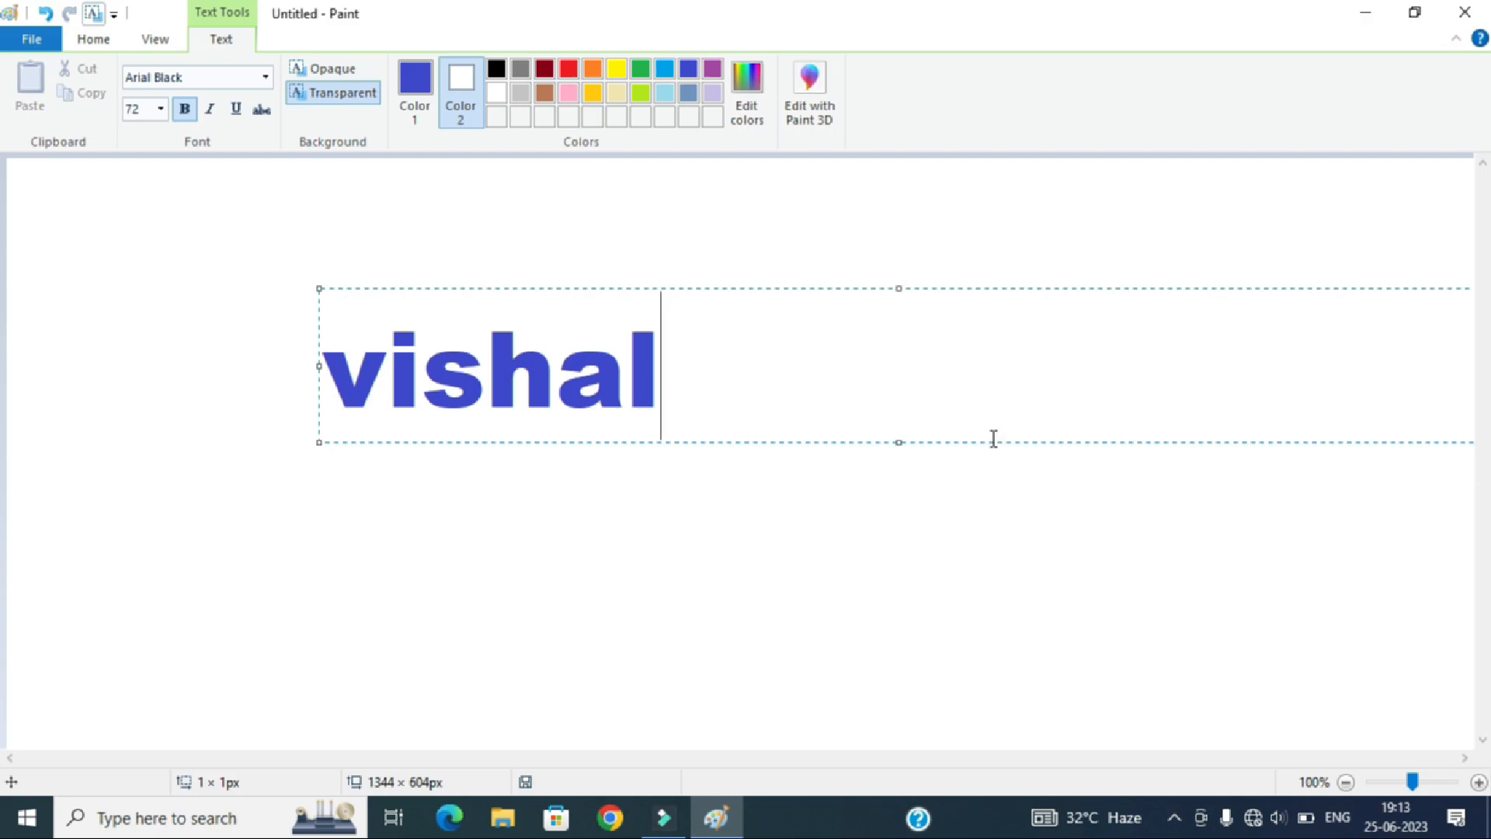
Move the text box toward the canvas's left side and narrow it around the name to about 383 × 146 px
{"action": "left_click_drag", "start_coordinate": [989, 442], "coordinate": [836, 442]}
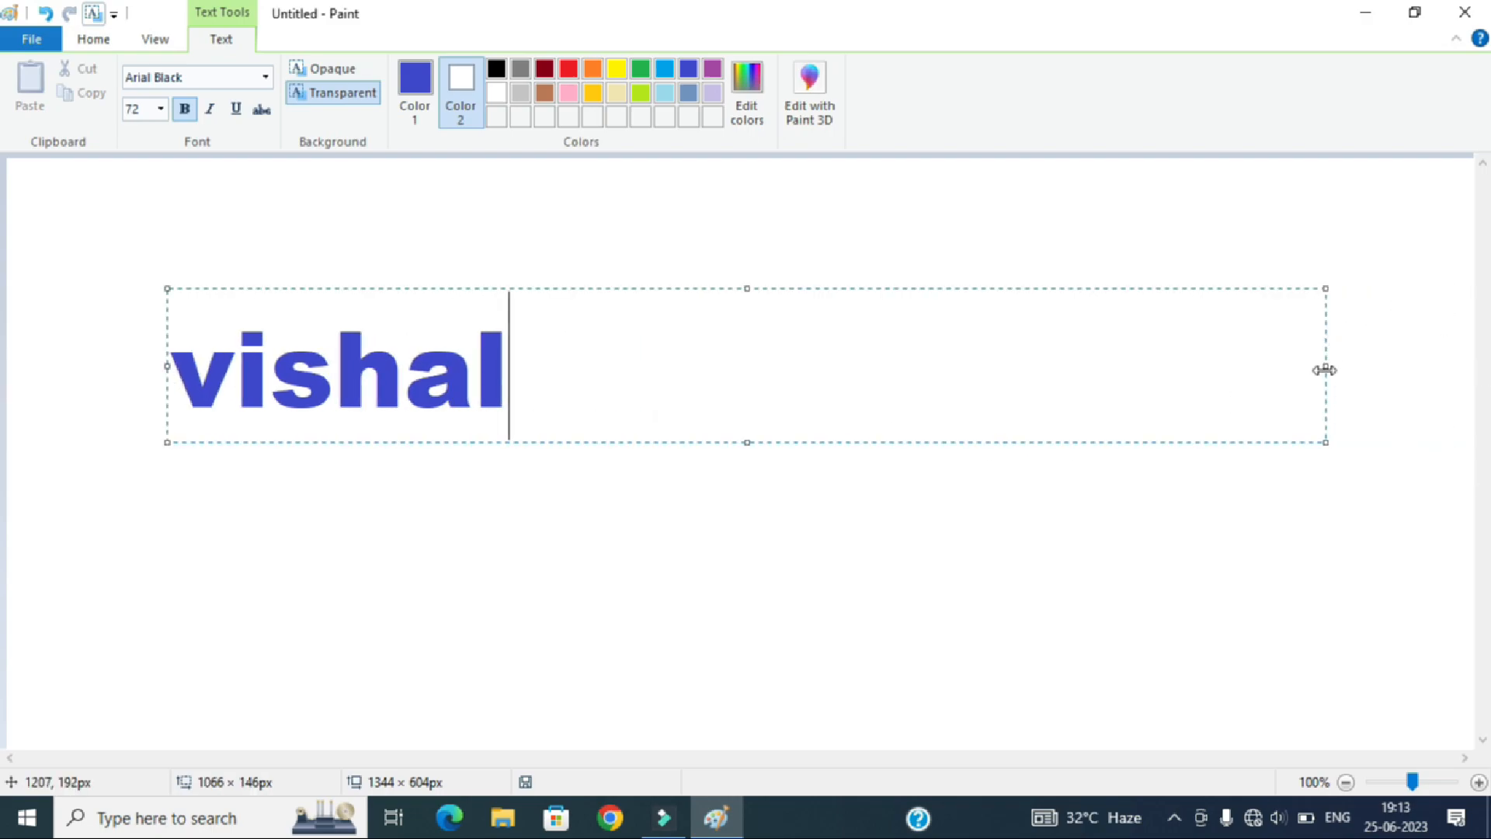
{"action": "left_click_drag", "start_coordinate": [1324, 366], "coordinate": [579, 370]}
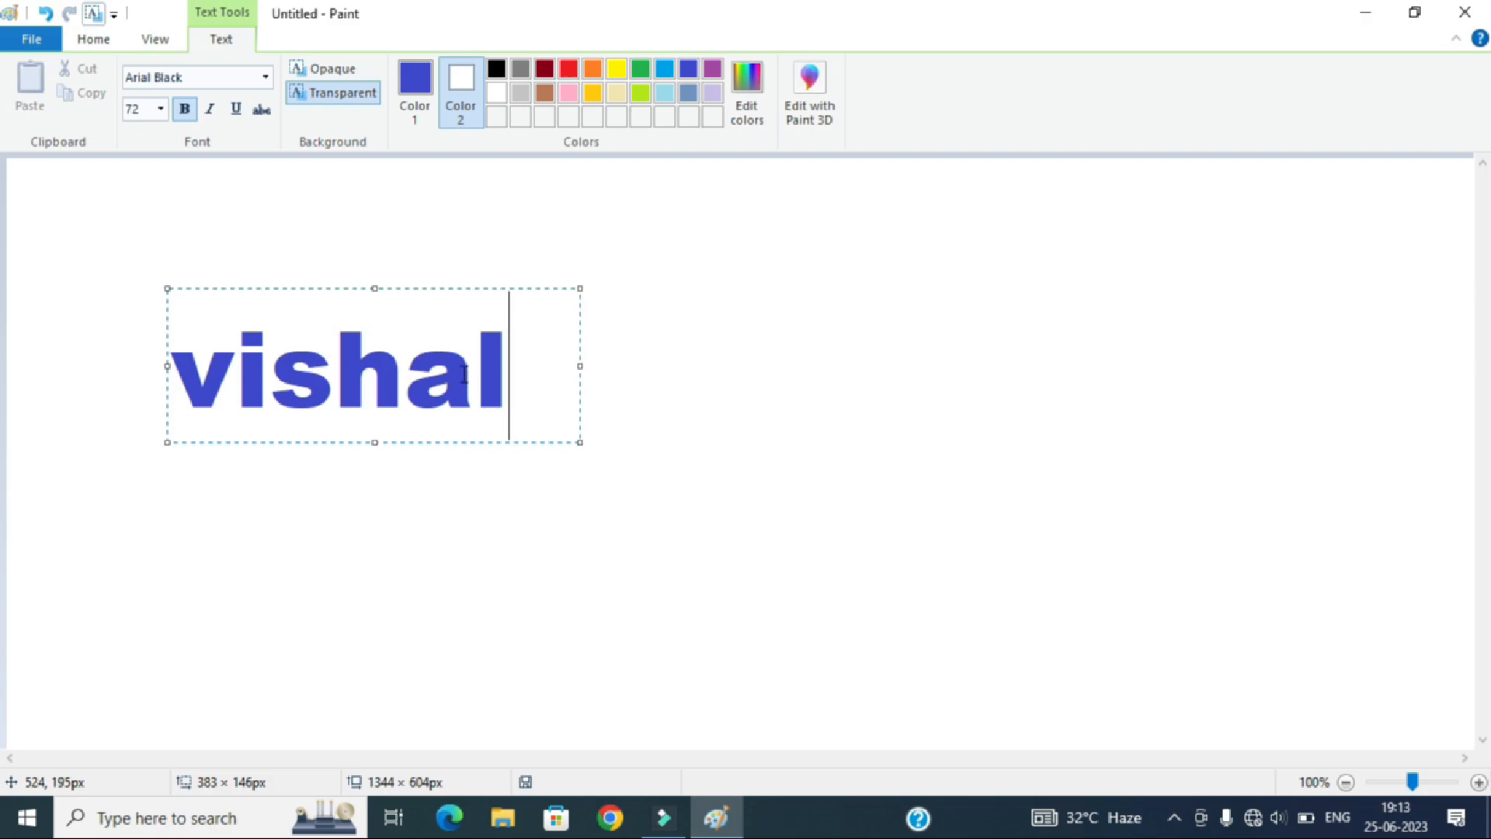
{"action": "left_click", "coordinate": [101, 41]}
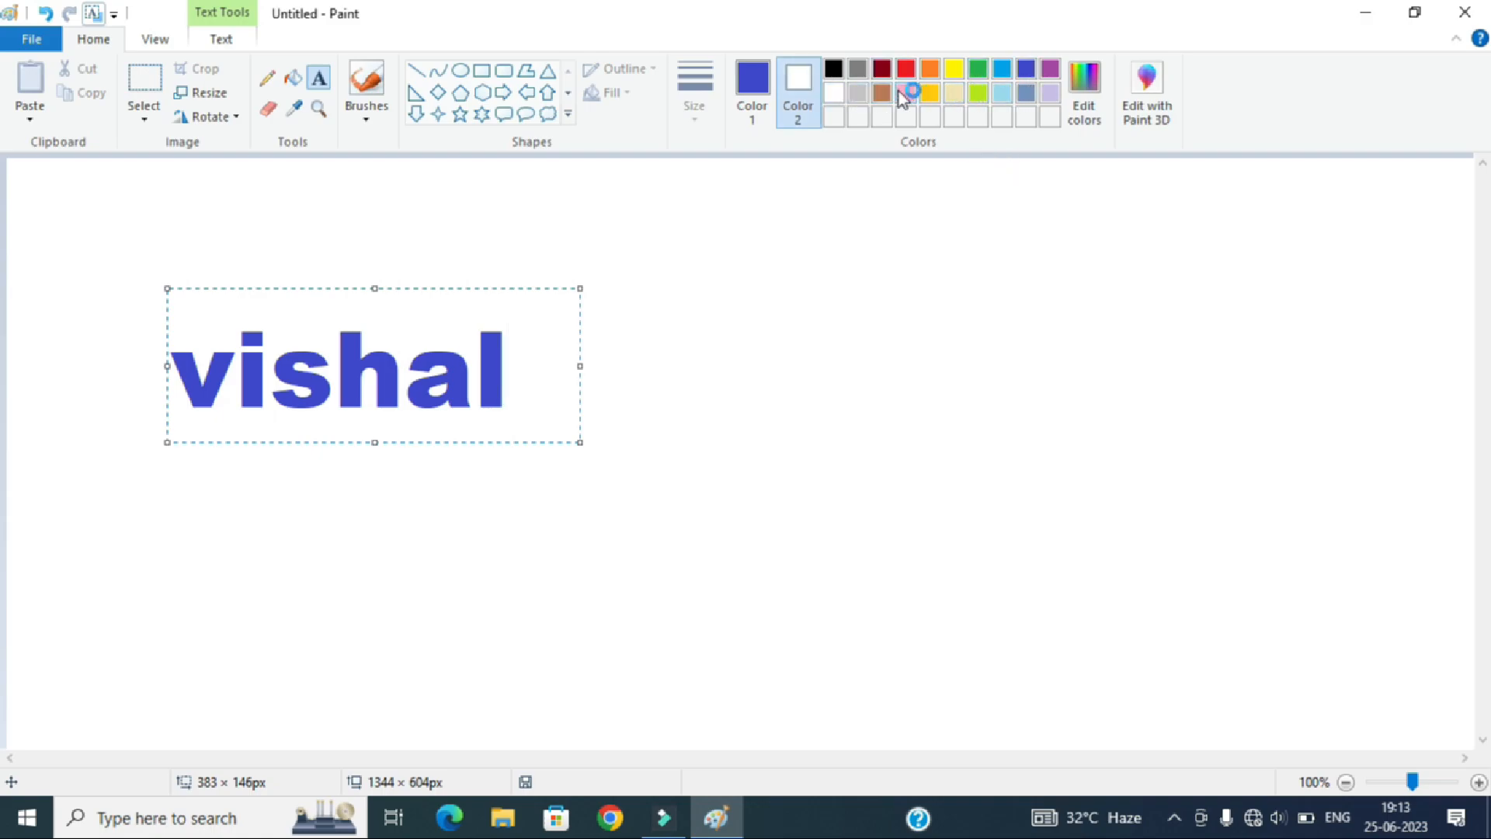
Set Color 2 to yellow and recolor the upper parts of the name's blue letters with the Eraser
{"action": "left_click", "coordinate": [883, 70]}
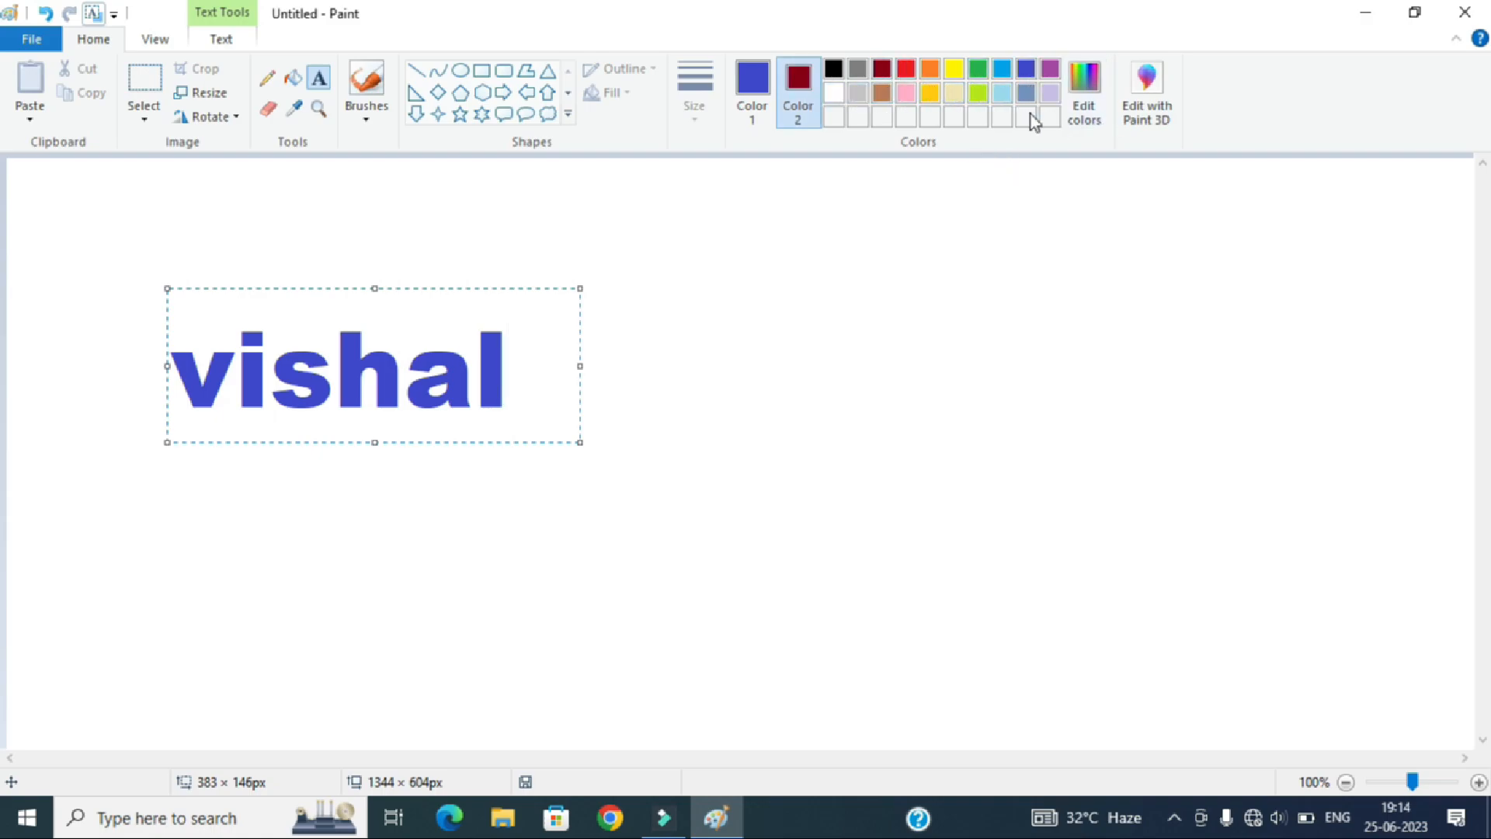
{"action": "left_click", "coordinate": [962, 72]}
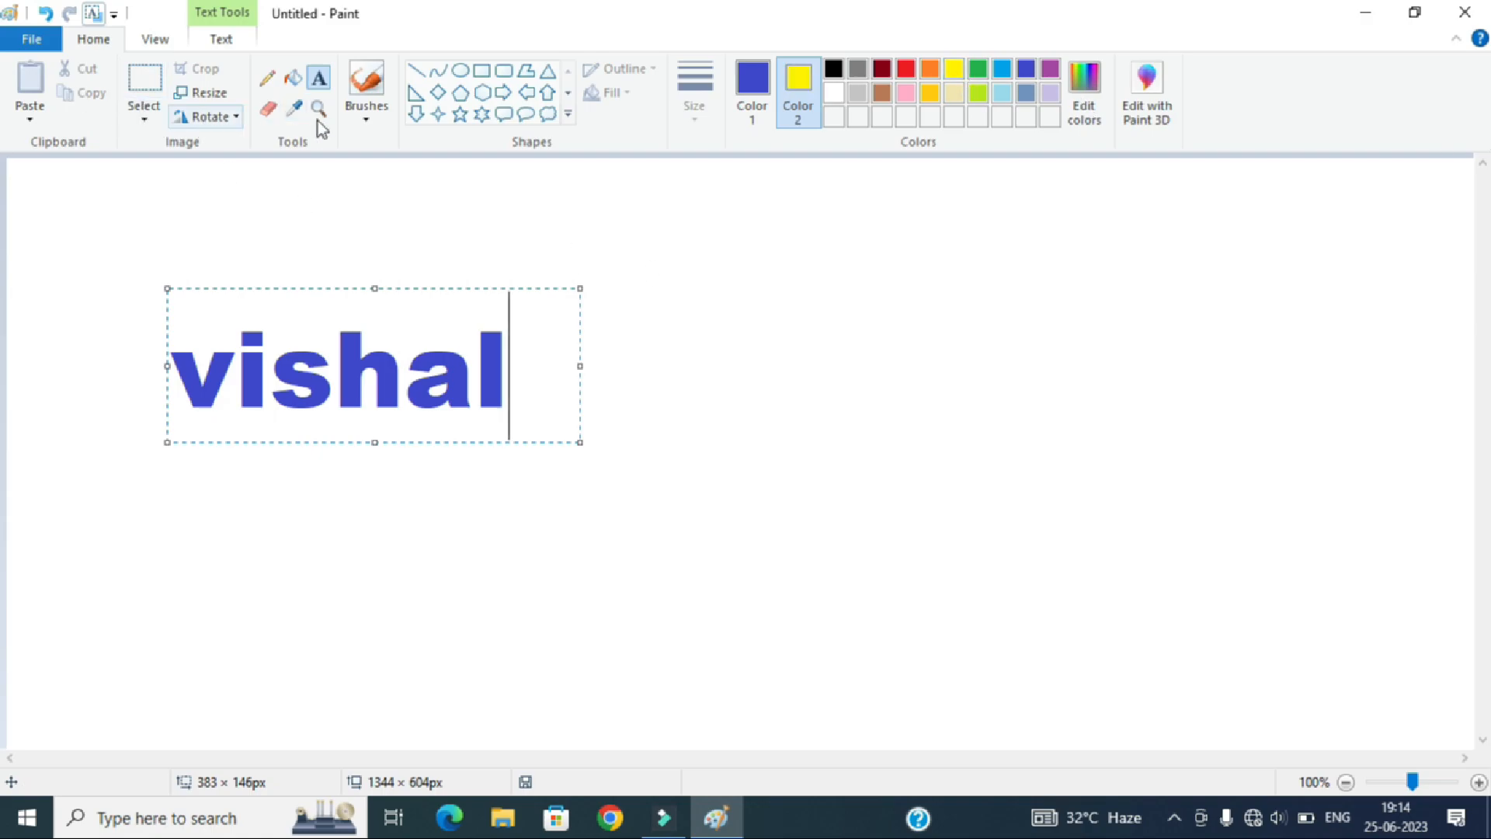
{"action": "left_click", "coordinate": [267, 114]}
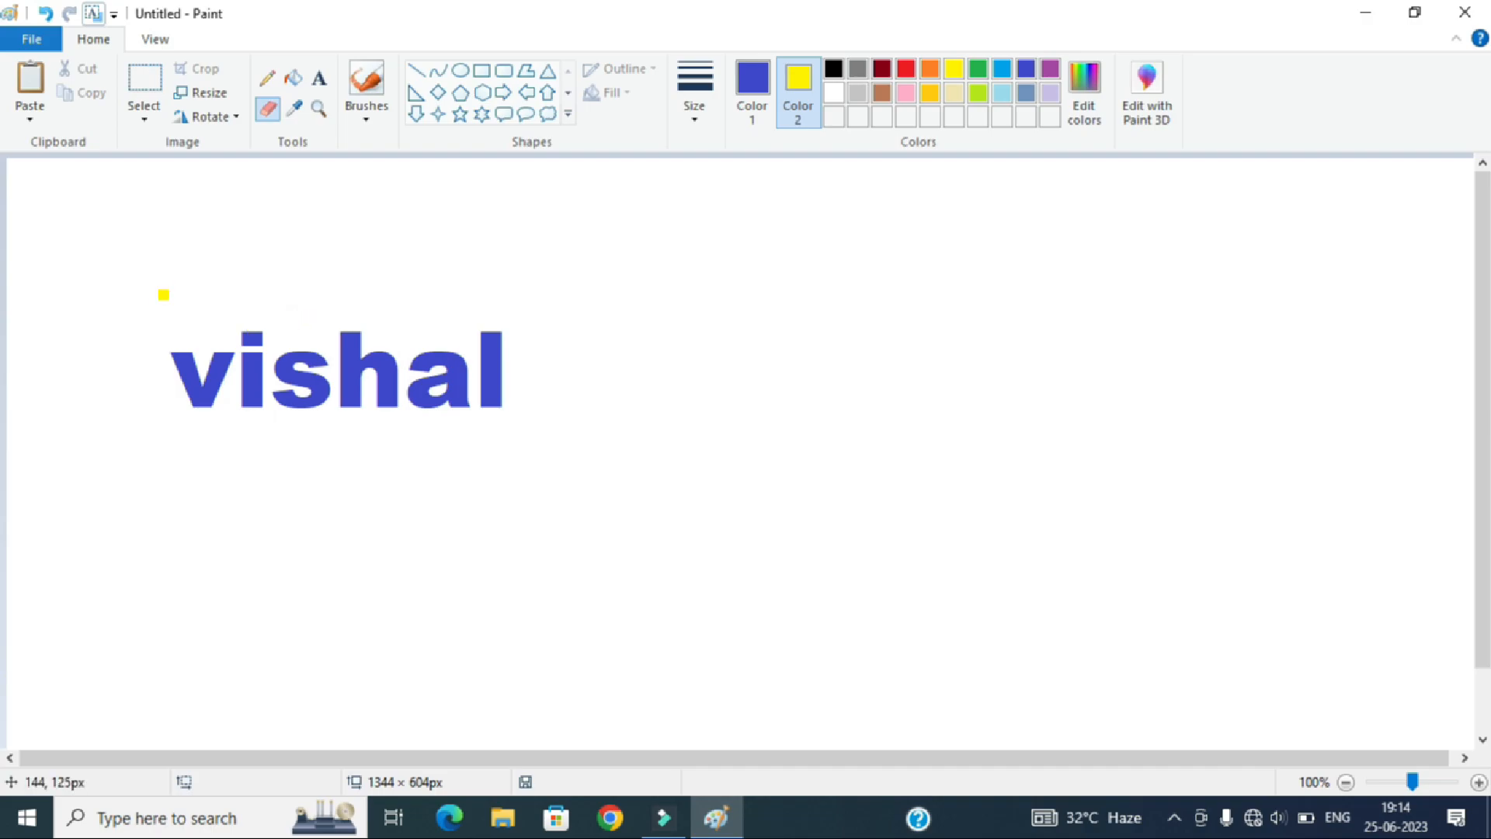
{"action": "mouse_move", "coordinate": [163, 293]}
{"action": "left_mouse_down"}
{"action": "mouse_move", "coordinate": [201, 321]}
{"action": "mouse_move", "coordinate": [285, 321]}
{"action": "mouse_move", "coordinate": [148, 349]}
{"action": "mouse_move", "coordinate": [222, 347]}
{"action": "mouse_move", "coordinate": [241, 363]}
{"action": "mouse_move", "coordinate": [283, 346]}
{"action": "mouse_move", "coordinate": [292, 369]}
{"action": "mouse_move", "coordinate": [353, 338]}
{"action": "mouse_move", "coordinate": [372, 361]}
{"action": "mouse_move", "coordinate": [341, 348]}
{"action": "mouse_move", "coordinate": [439, 344]}
{"action": "mouse_move", "coordinate": [463, 361]}
{"action": "mouse_move", "coordinate": [501, 334]}
{"action": "left_mouse_up"}
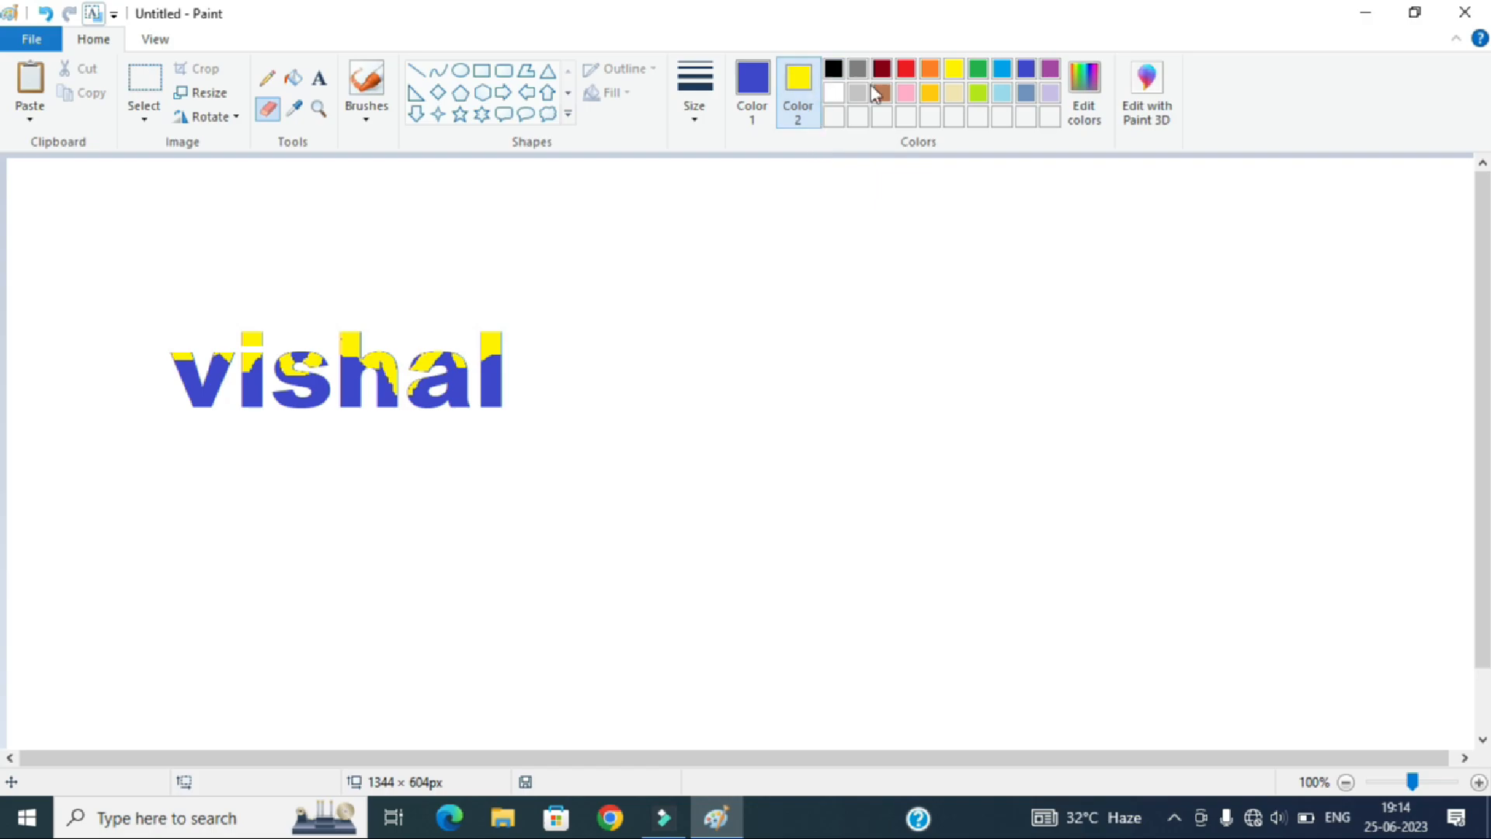
Recolor the middle band of the name's letters light blue and the lower band red with the Eraser
{"action": "left_click", "coordinate": [1003, 95]}
{"action": "left_click_drag", "start_coordinate": [174, 368], "coordinate": [212, 362]}
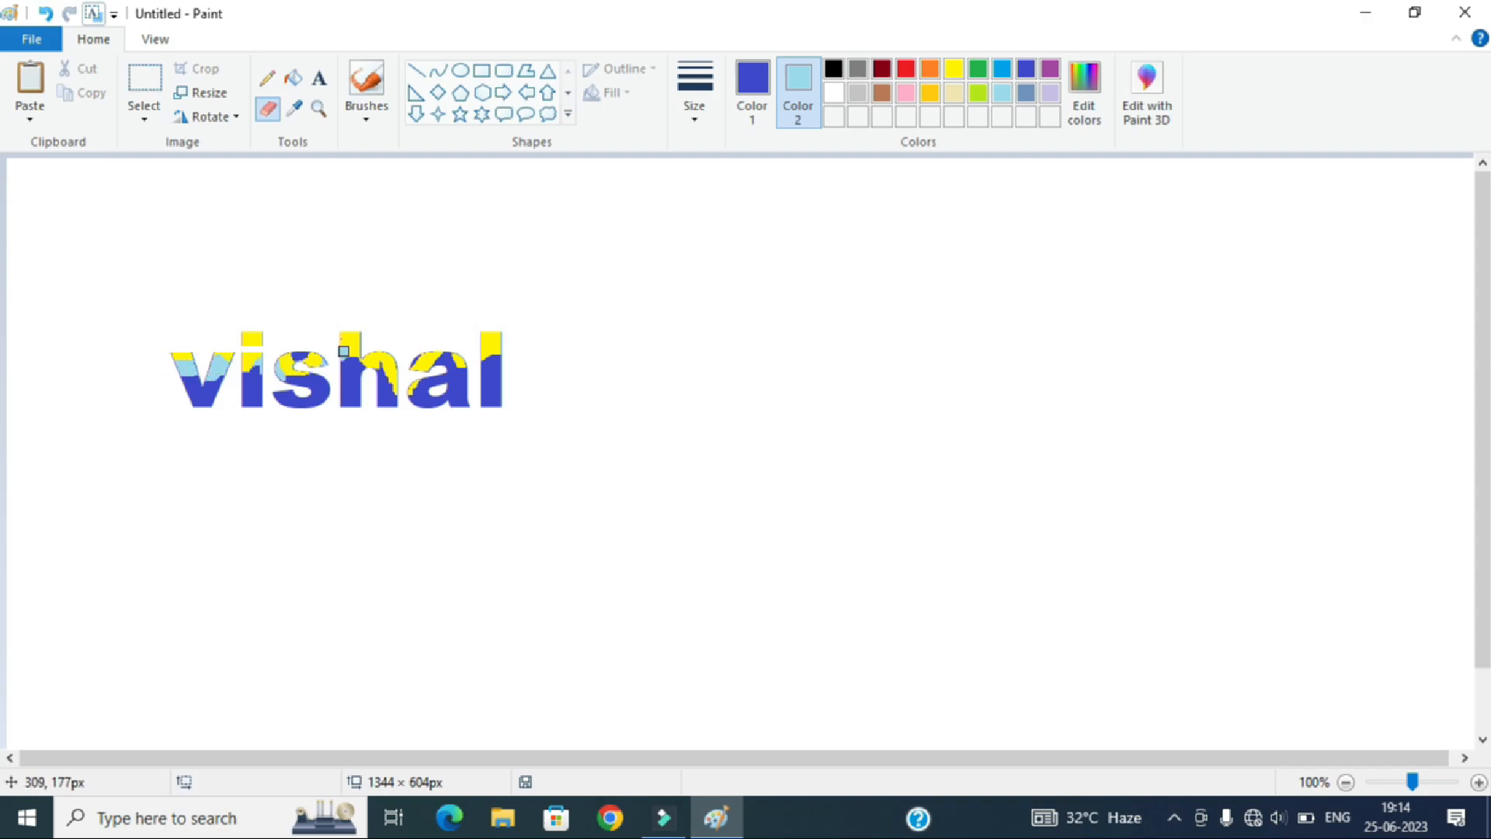
{"action": "mouse_move", "coordinate": [344, 352]}
{"action": "left_mouse_down"}
{"action": "mouse_move", "coordinate": [317, 383]}
{"action": "mouse_move", "coordinate": [294, 361]}
{"action": "left_mouse_up"}
{"action": "mouse_move", "coordinate": [393, 368]}
{"action": "left_mouse_down"}
{"action": "mouse_move", "coordinate": [364, 376]}
{"action": "mouse_move", "coordinate": [388, 384]}
{"action": "mouse_move", "coordinate": [451, 359]}
{"action": "mouse_move", "coordinate": [482, 375]}
{"action": "mouse_move", "coordinate": [538, 354]}
{"action": "left_mouse_up"}
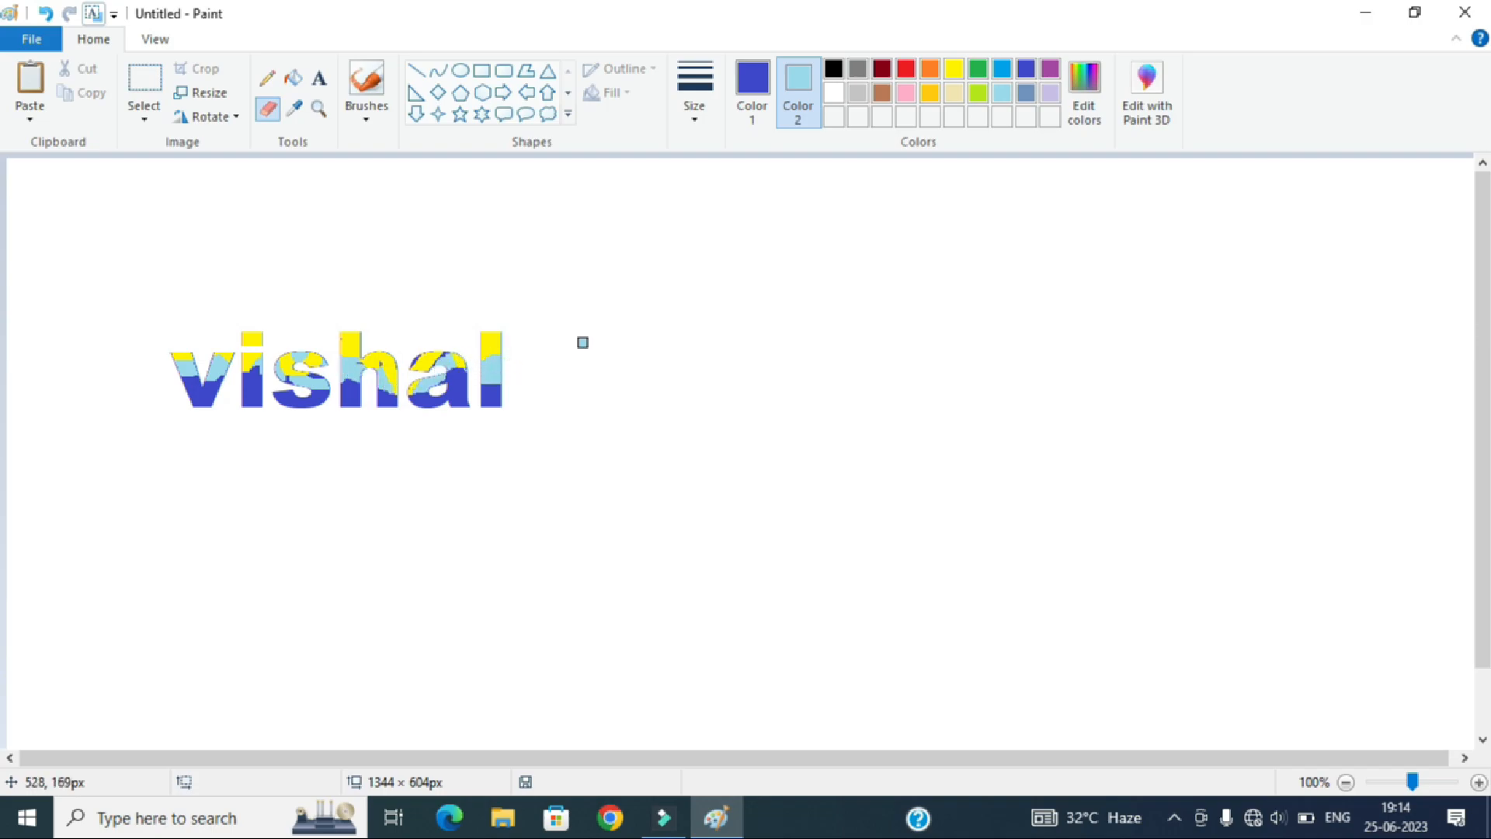
{"action": "left_click", "coordinate": [914, 76]}
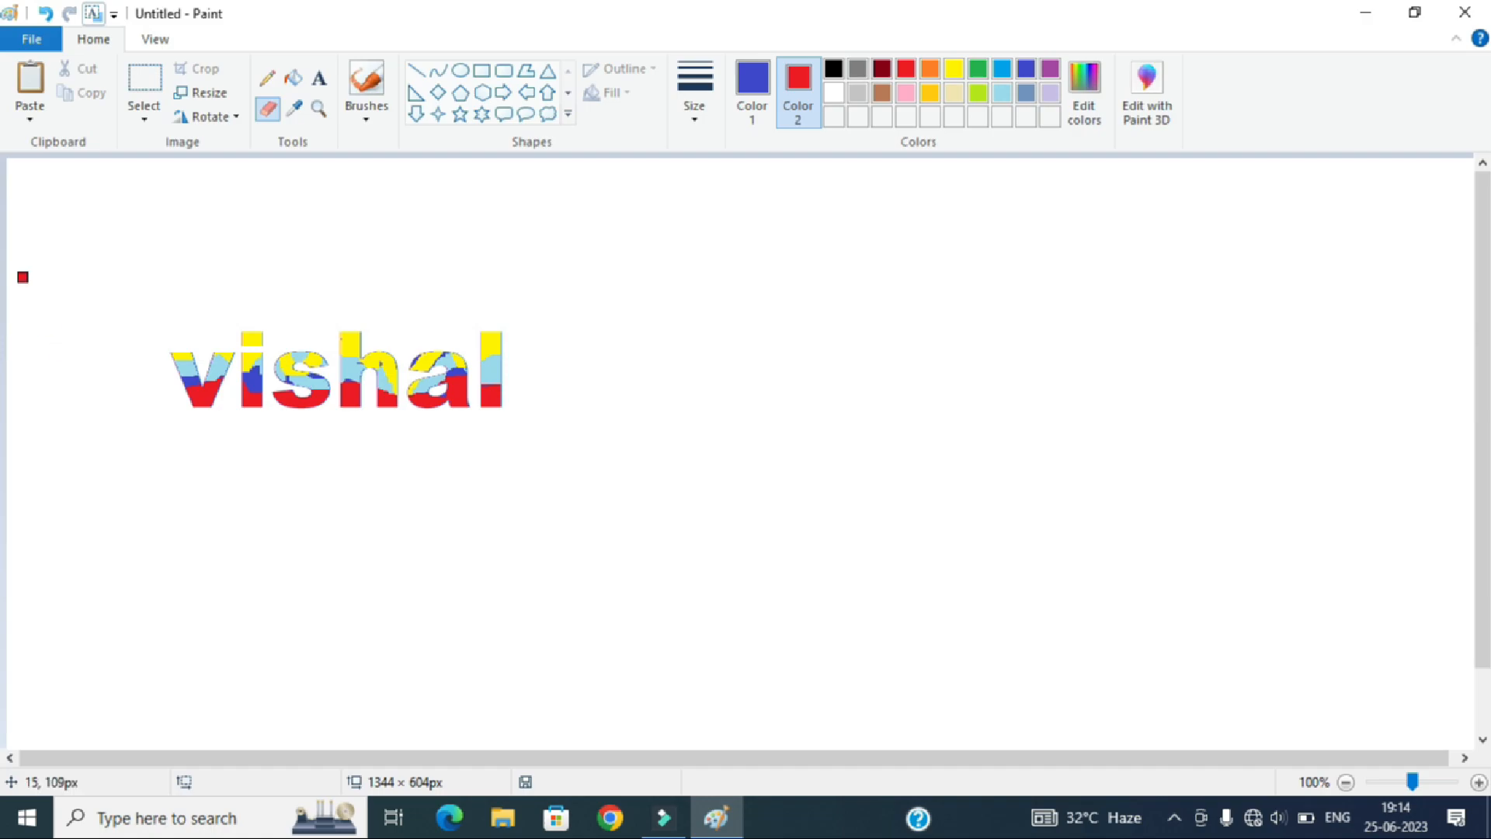
Check the network connection, switch to Chrome, and search Google Images for "flower images"
{"action": "left_click", "coordinate": [1252, 818]}
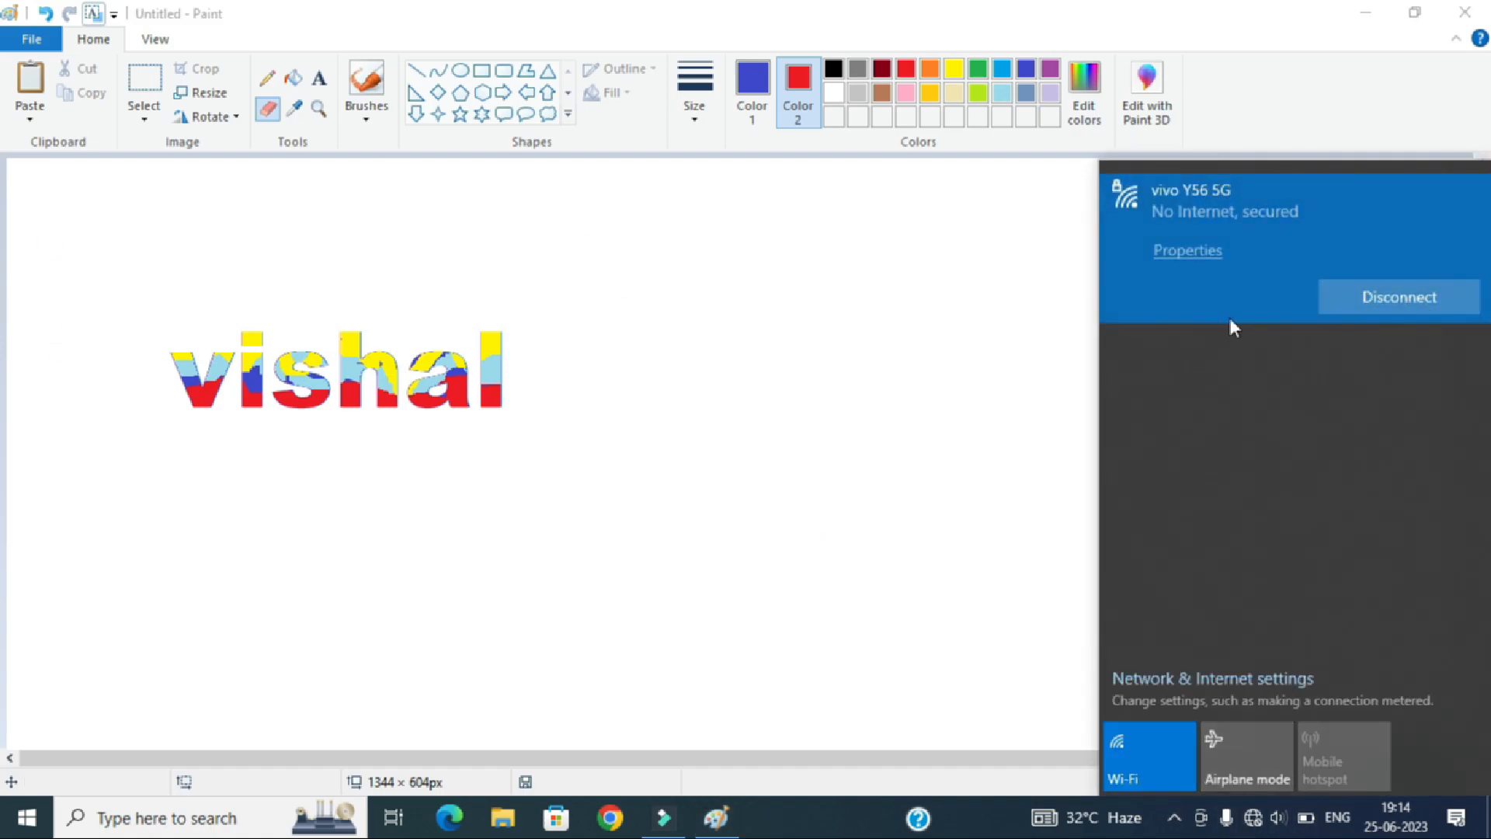
{"action": "left_click", "coordinate": [600, 831]}
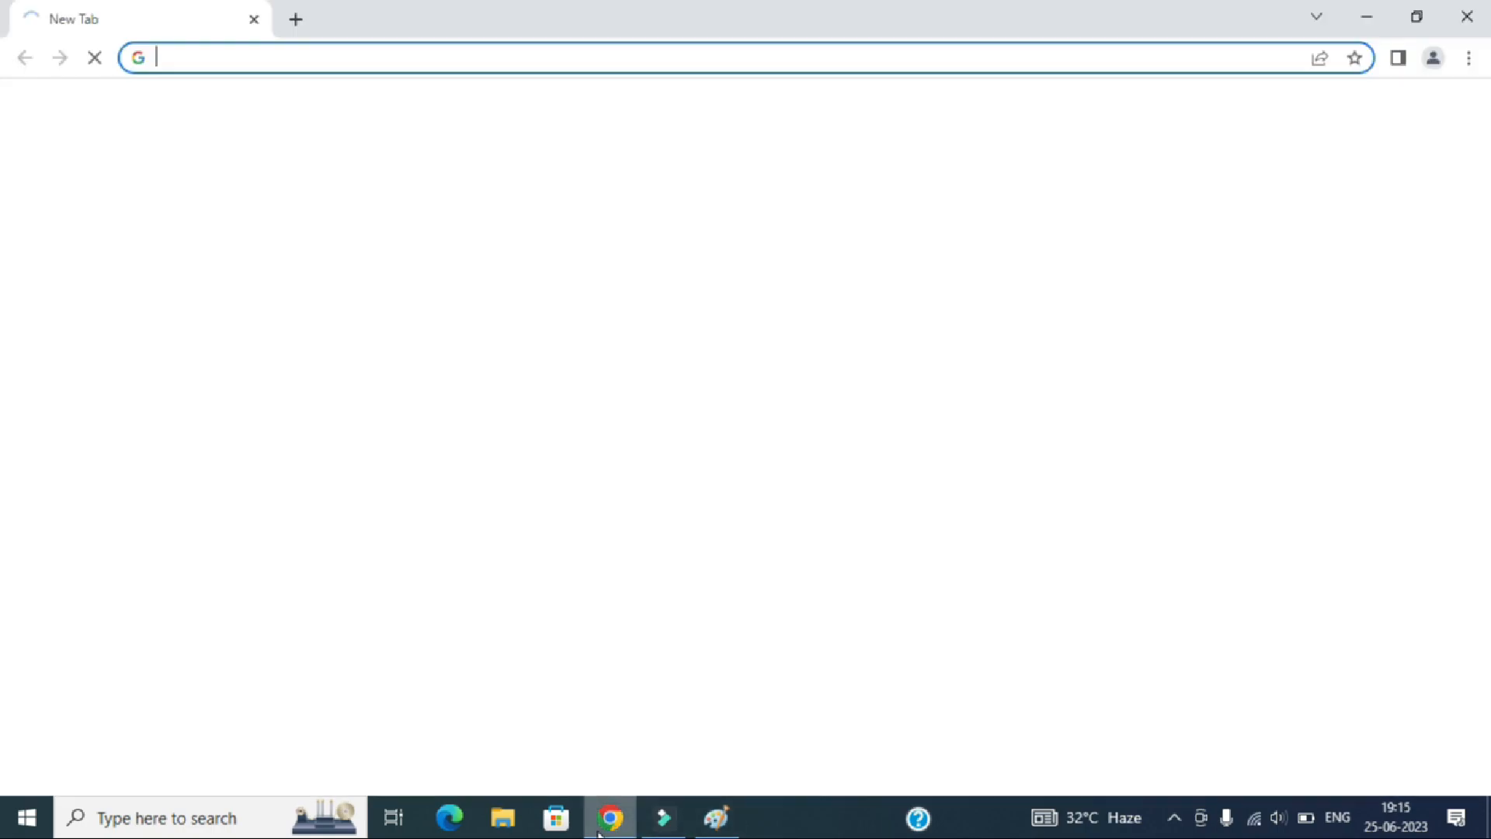
{"action": "left_click", "coordinate": [325, 61]}
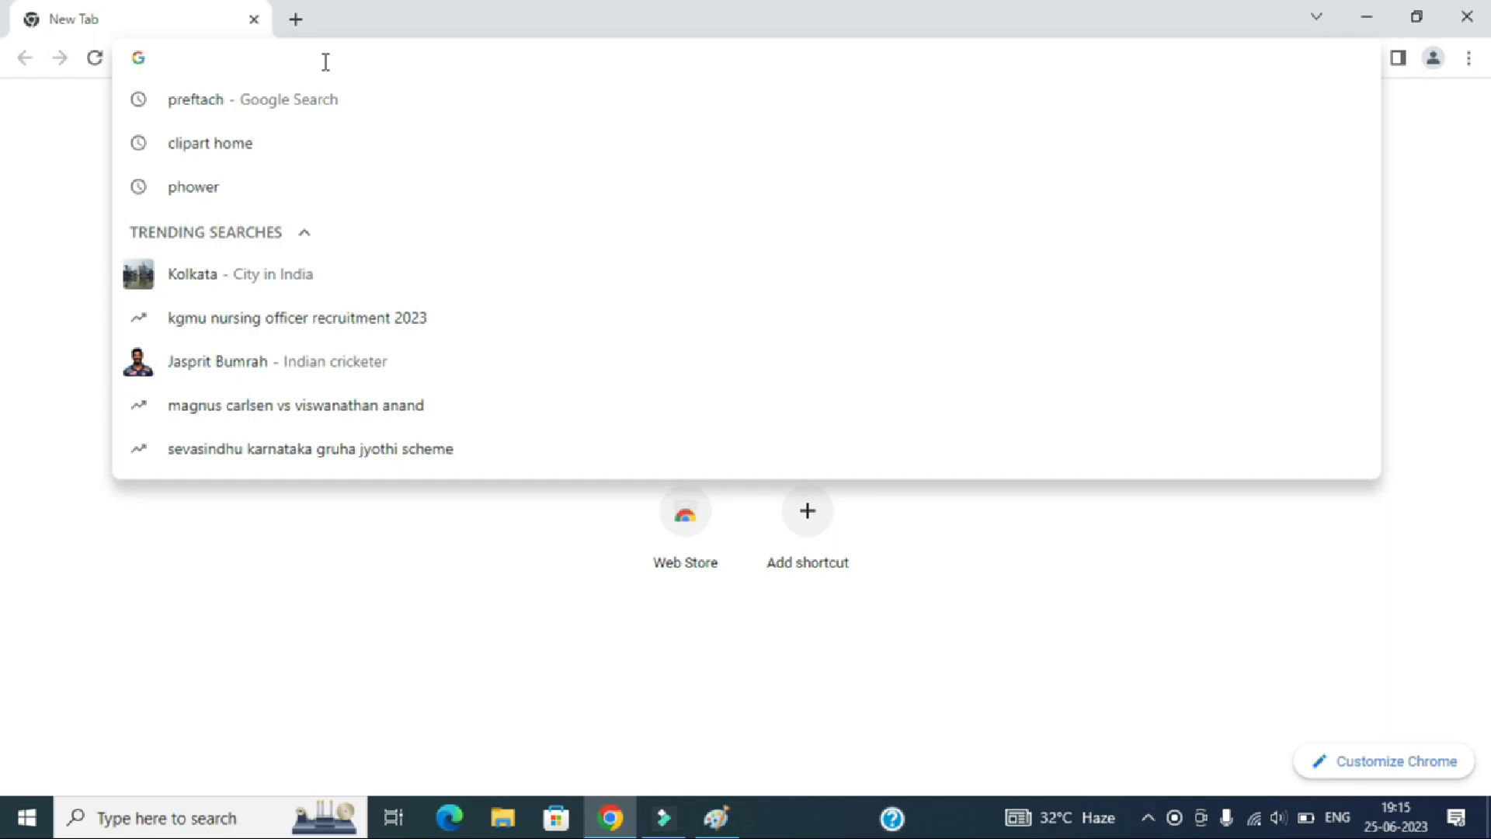
{"action": "type", "text": "flwa"}
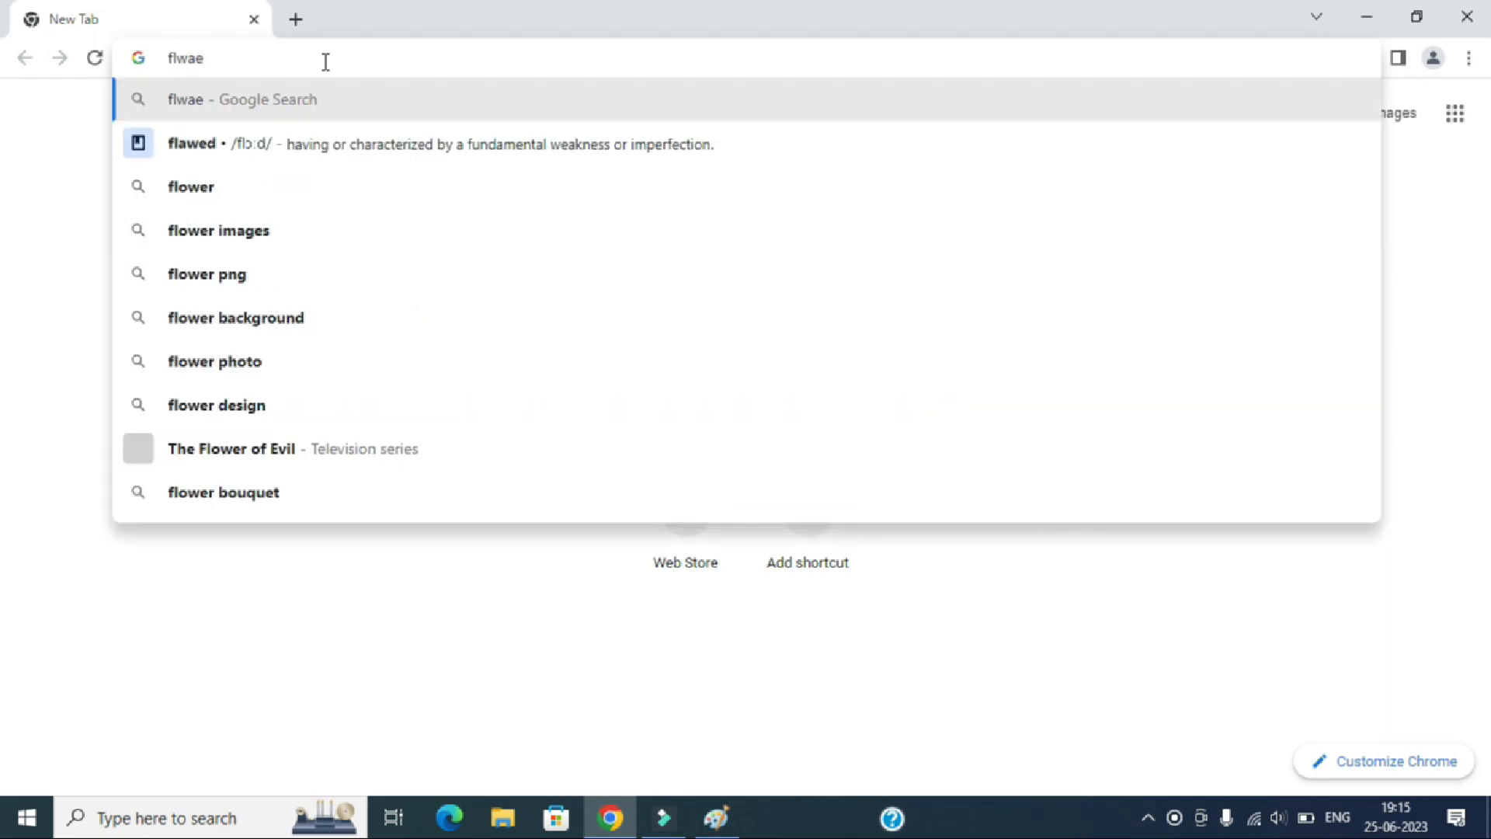
{"action": "type", "text": "r"}
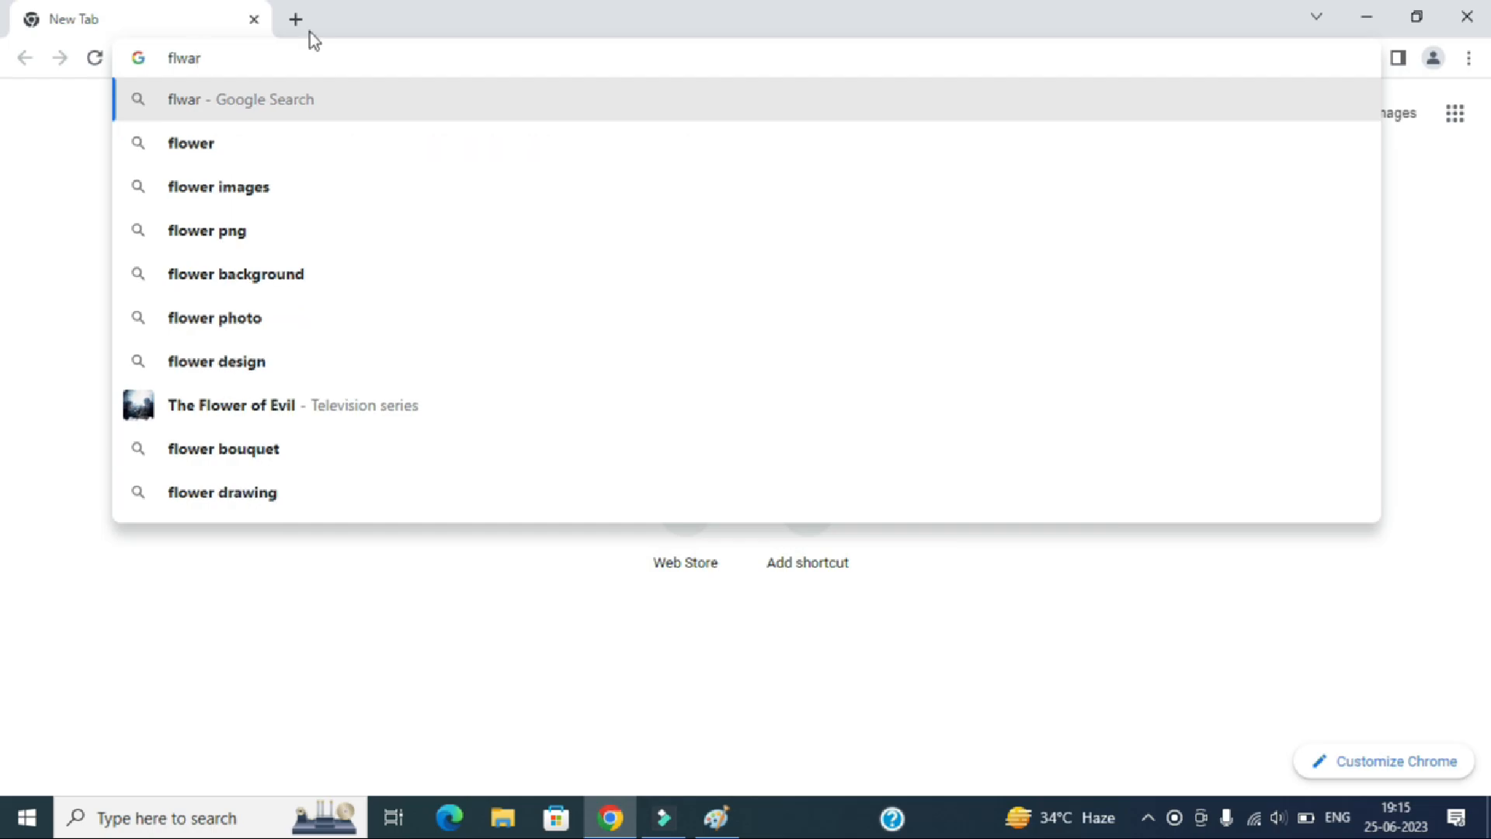
{"action": "left_click", "coordinate": [344, 195]}
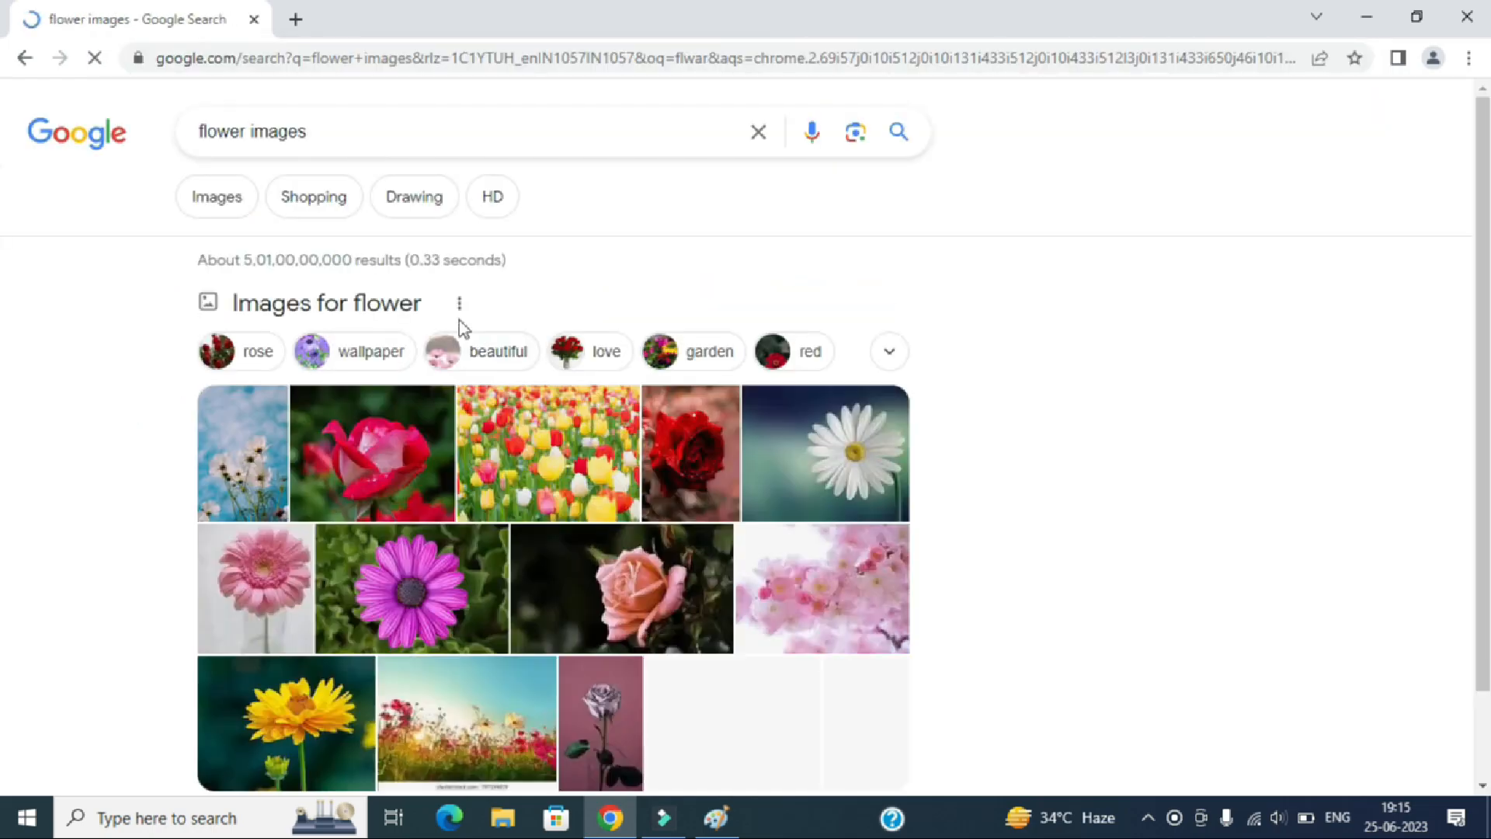
{"action": "scroll", "coordinate": [615, 517], "scroll_direction": "down", "scroll_amount": 1}
{"action": "scroll", "coordinate": [327, 233], "scroll_direction": "down", "scroll_amount": 2}
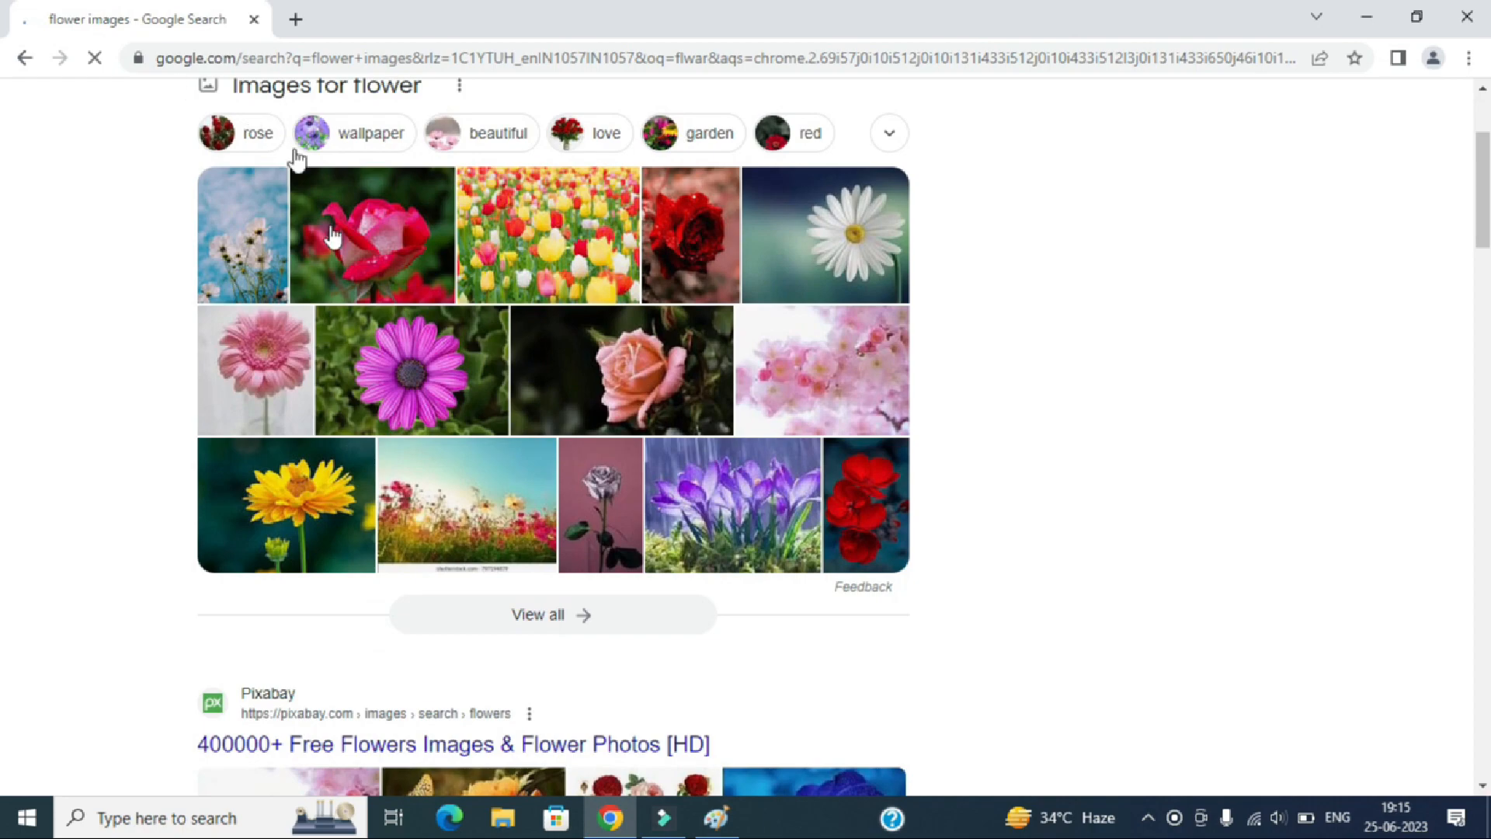
{"action": "scroll", "coordinate": [377, 293], "scroll_direction": "up", "scroll_amount": 3}
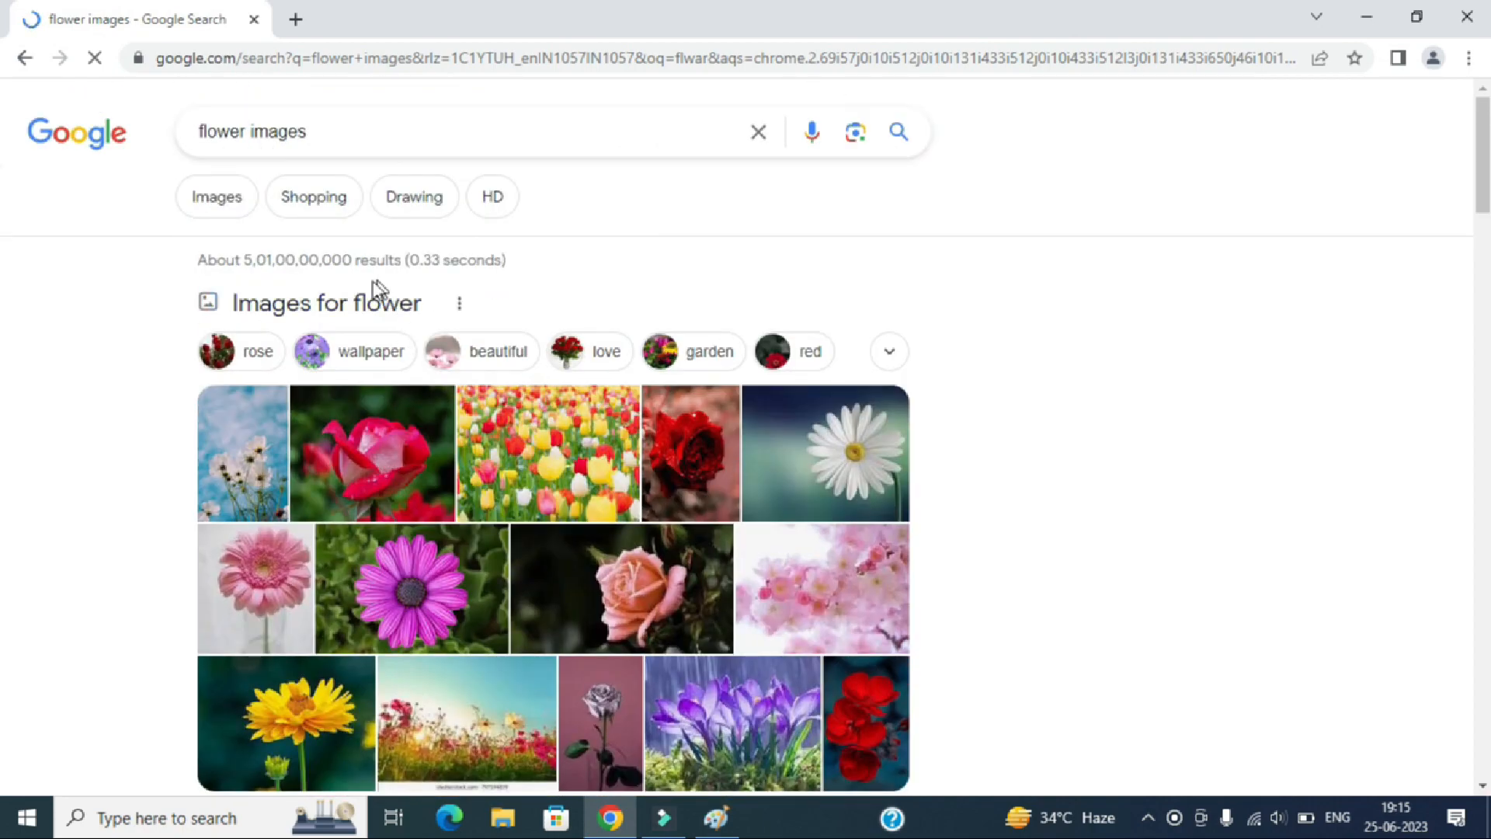
{"action": "left_click", "coordinate": [221, 208]}
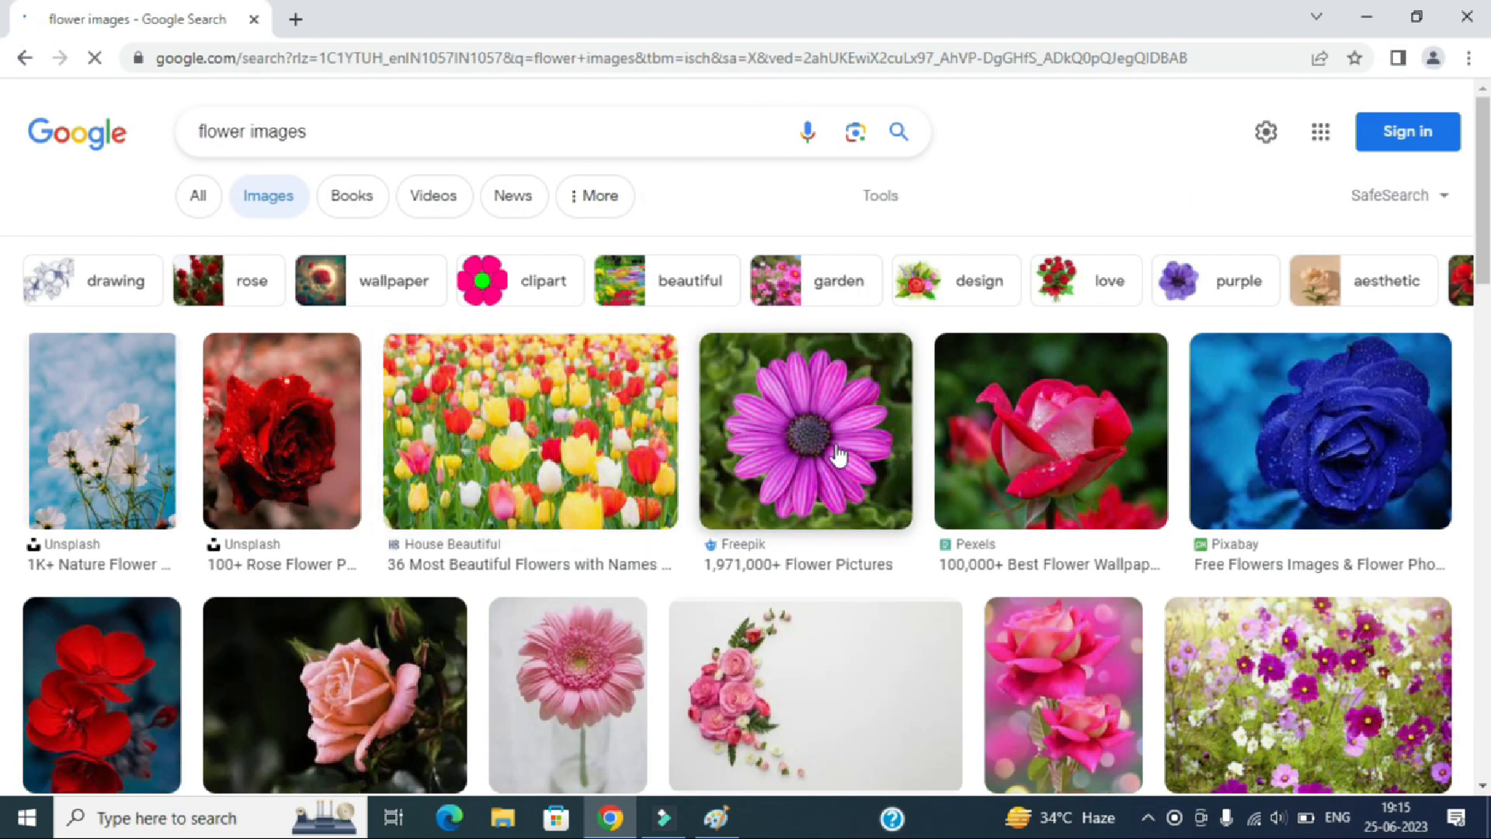
Open the Encyclopedia Britannica sunflower field picture from the image results and copy the image
{"action": "scroll", "coordinate": [822, 443], "scroll_direction": "down", "scroll_amount": 4}
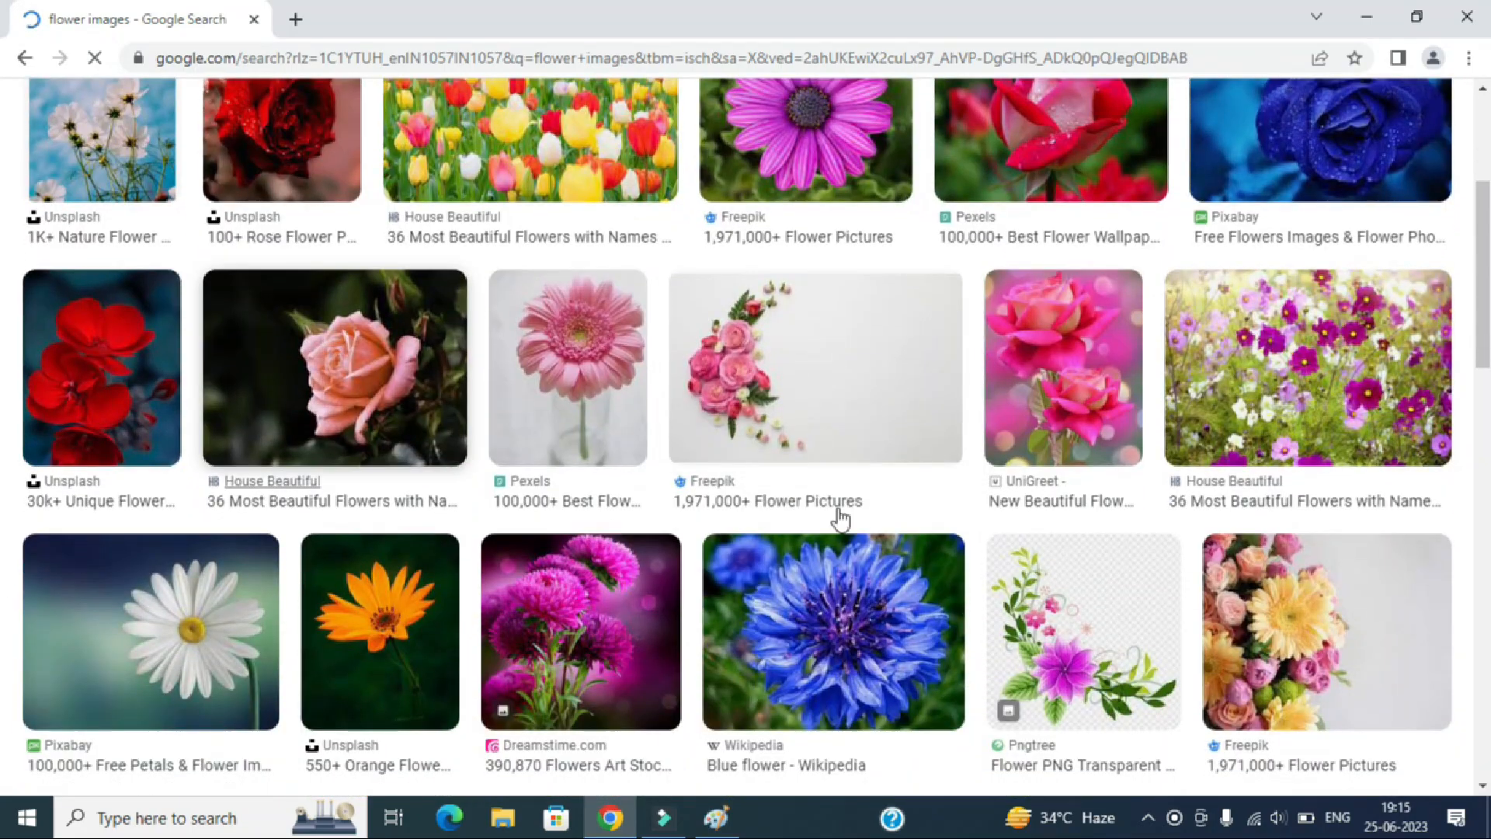
{"action": "scroll", "coordinate": [835, 514], "scroll_direction": "down", "scroll_amount": 4}
{"action": "scroll", "coordinate": [1082, 400], "scroll_direction": "down", "scroll_amount": 4}
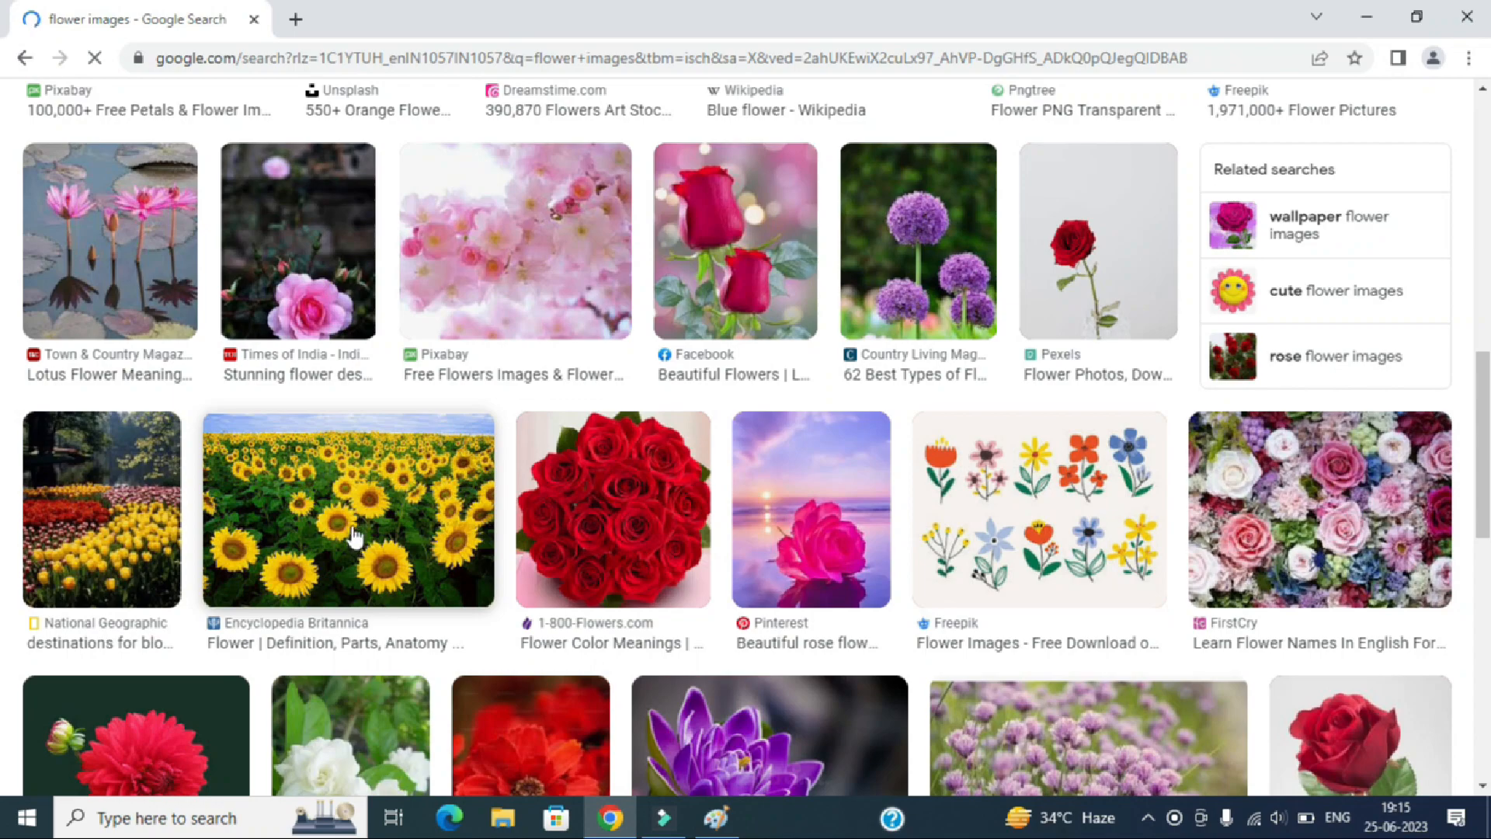
{"action": "left_click", "coordinate": [451, 515]}
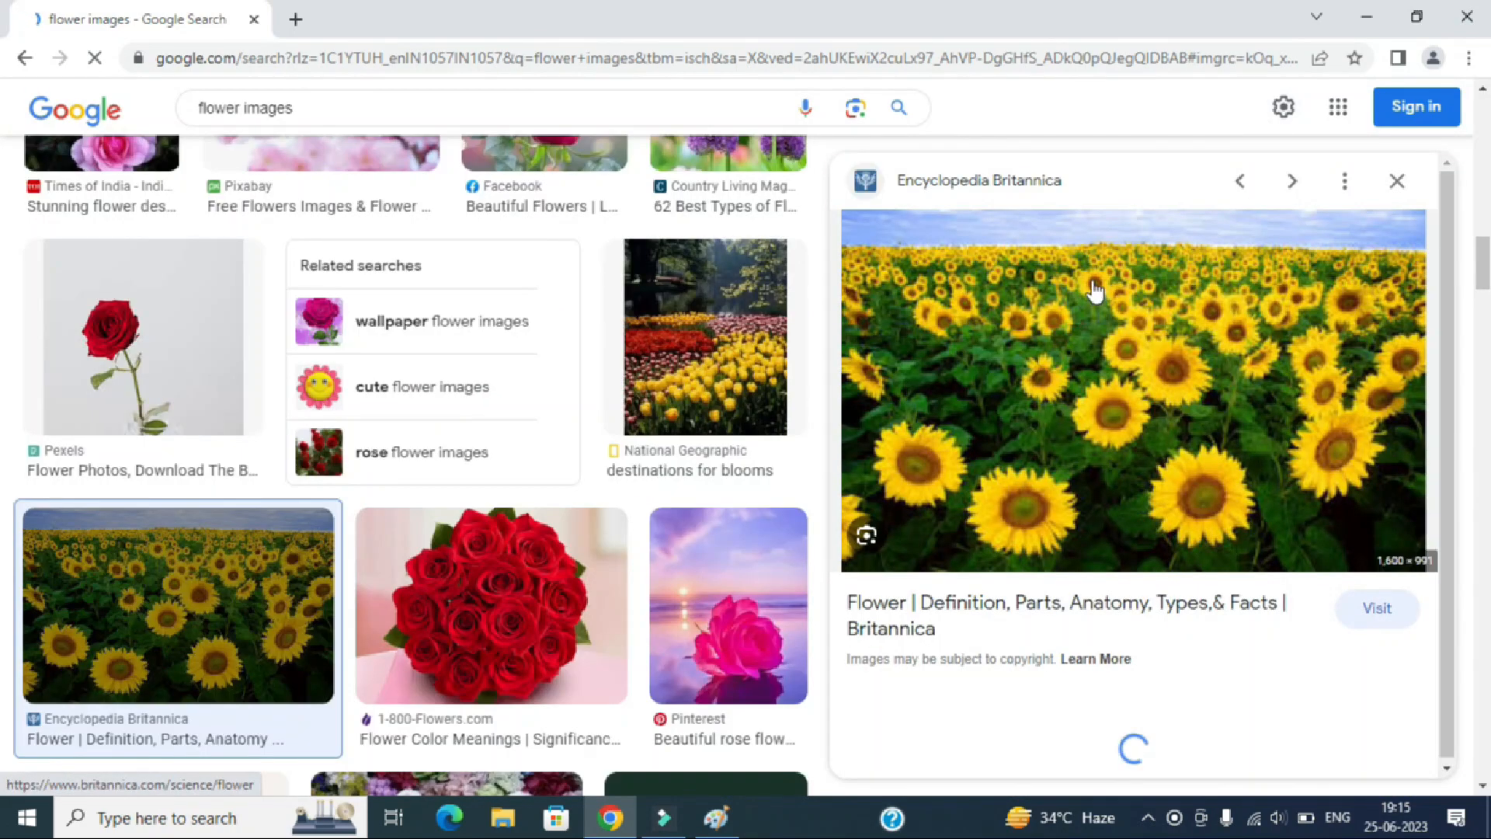
{"action": "right_click", "coordinate": [1093, 284]}
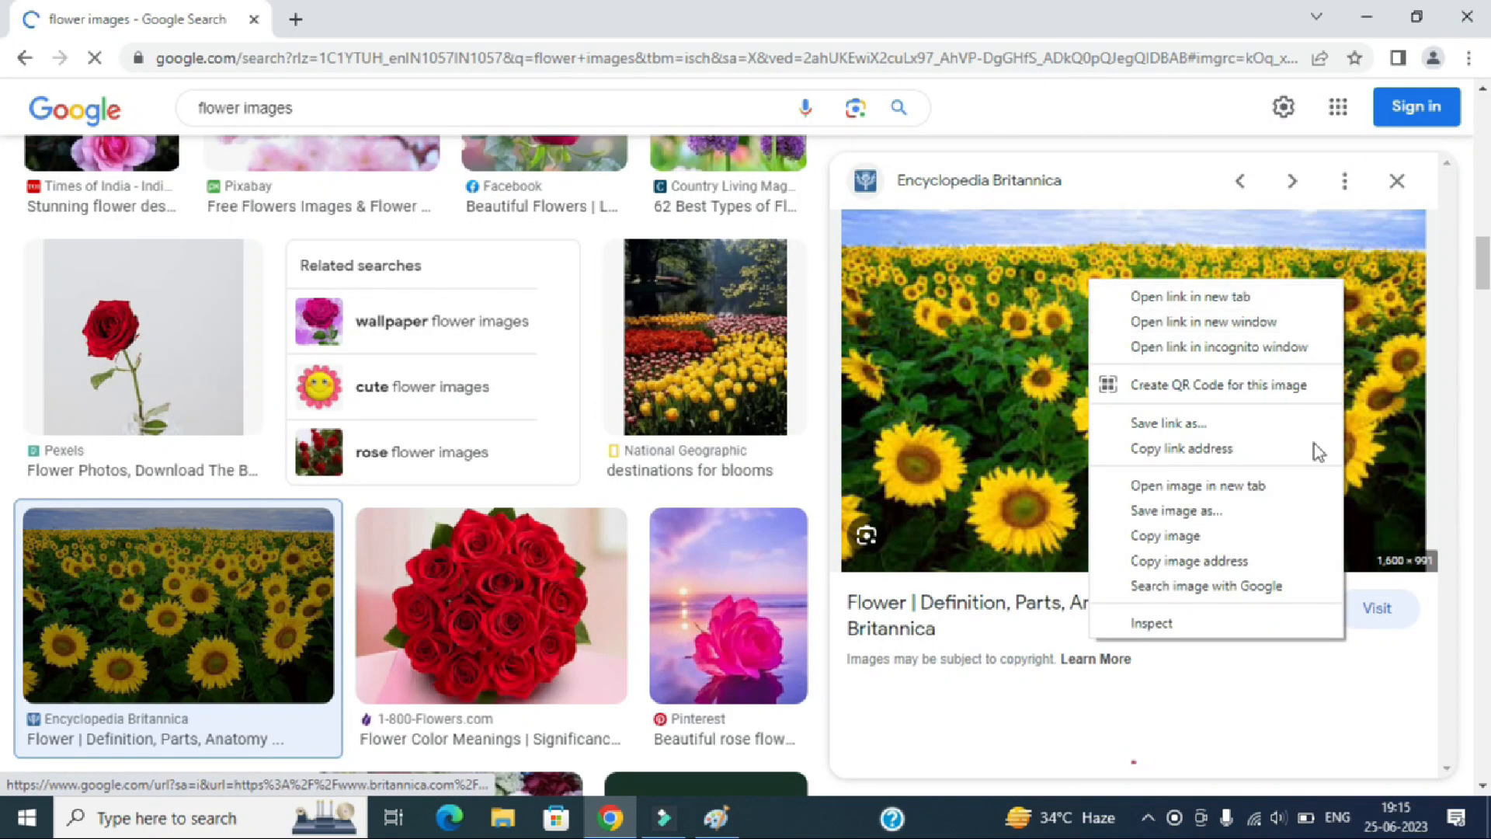
{"action": "left_click", "coordinate": [1195, 537]}
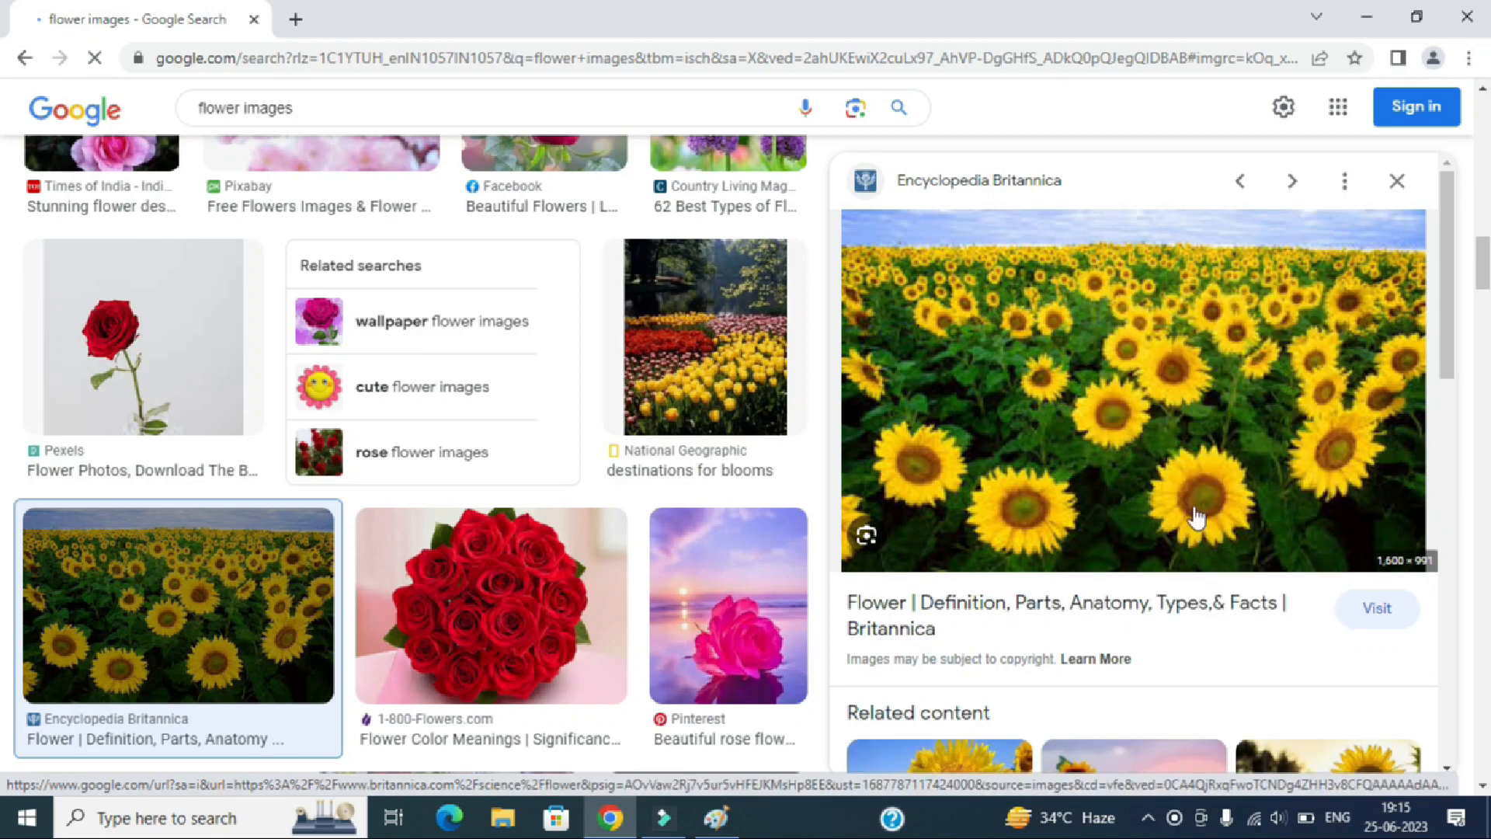
Return to Paint and start a new blank picture without saving the colored name
{"action": "left_click", "coordinate": [1367, 16]}
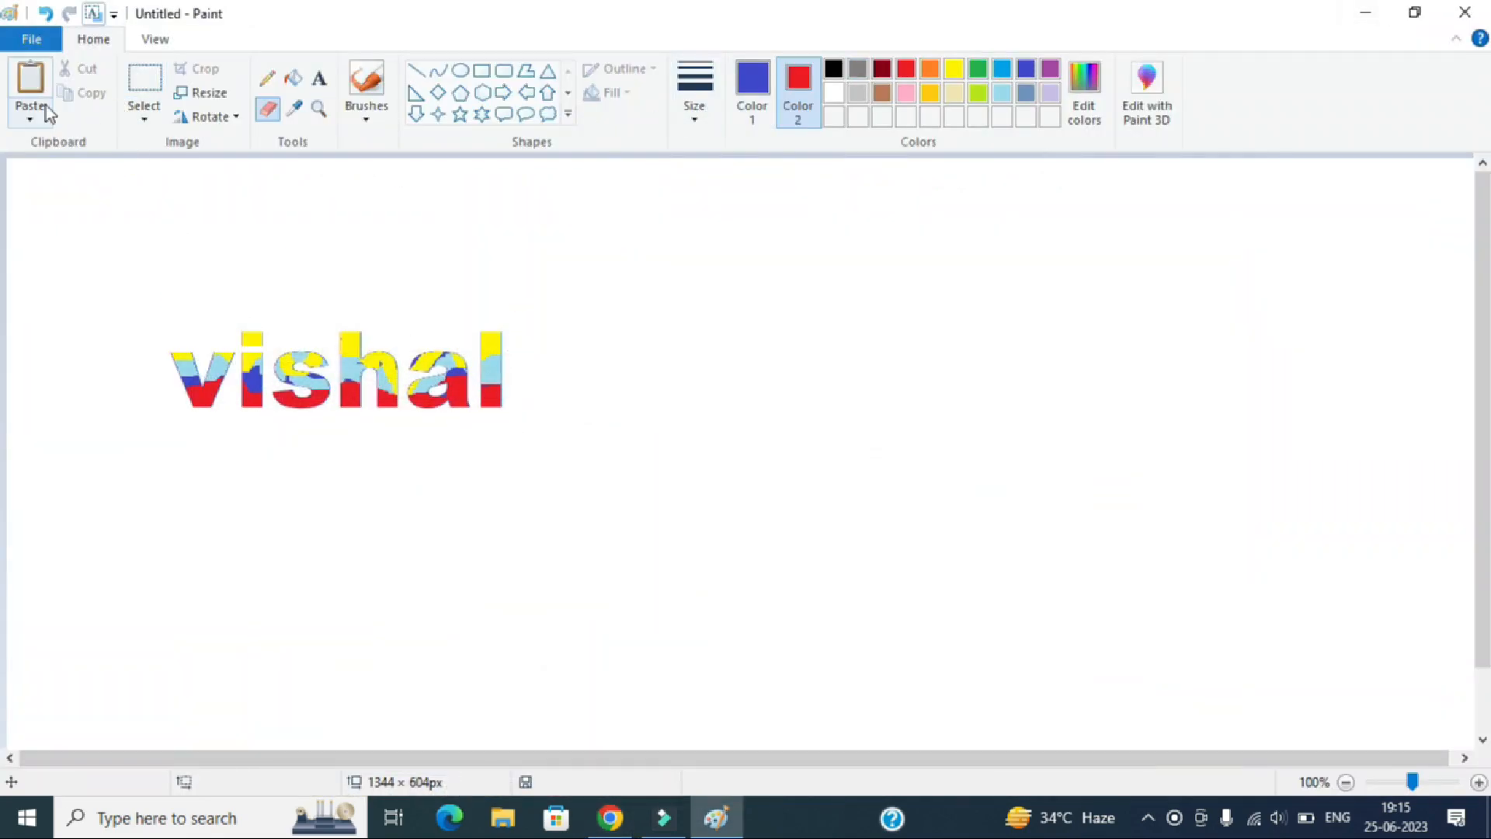
{"action": "left_click", "coordinate": [30, 39]}
{"action": "left_click", "coordinate": [23, 76]}
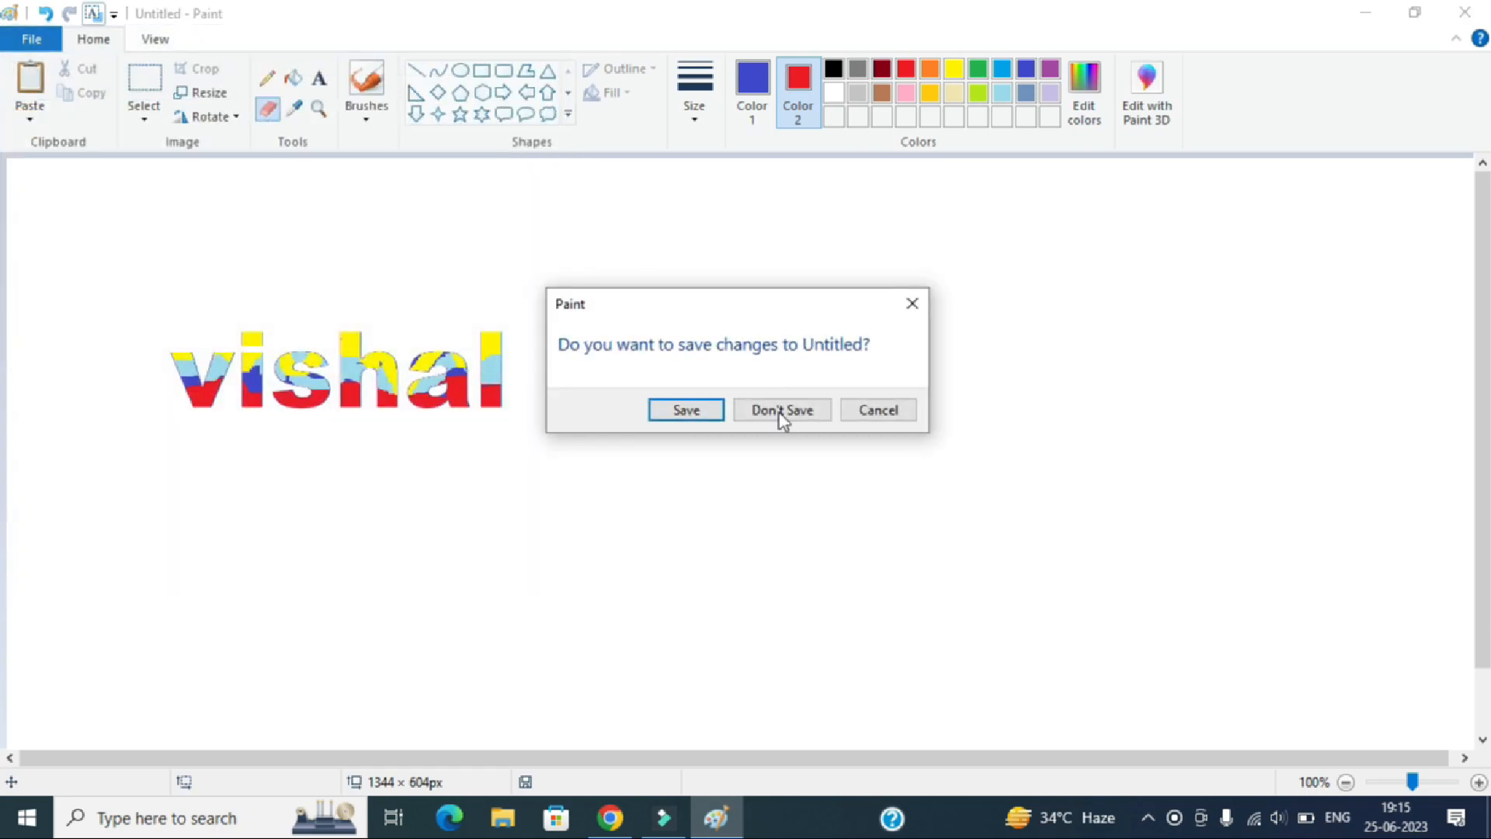
{"action": "left_click", "coordinate": [781, 410]}
Paste the copied sunflower picture onto the canvas and enlarge it to about 480 × 344 px
{"action": "key", "text": "ctrl+v"}
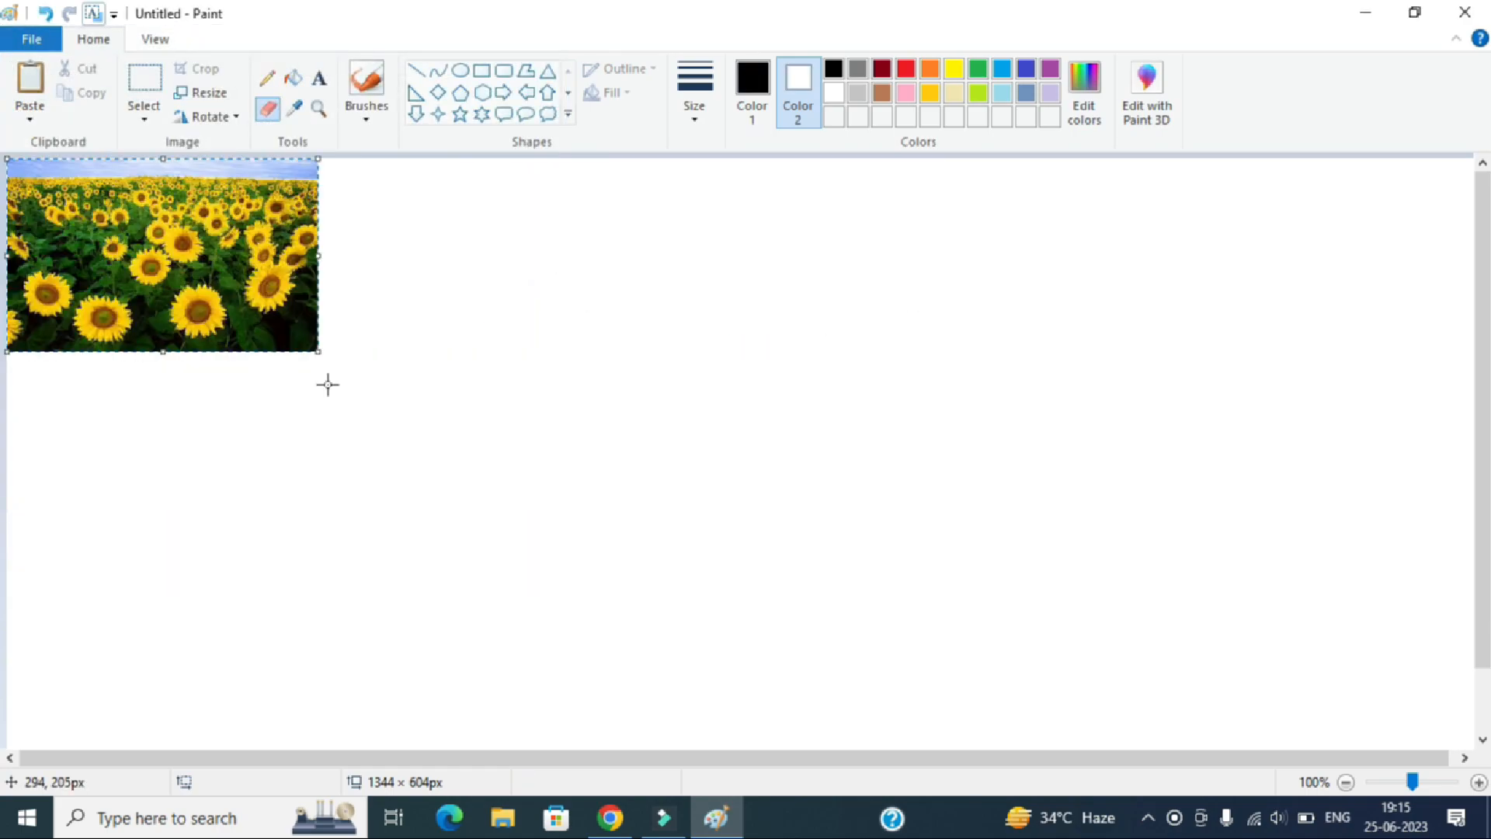
{"action": "left_click_drag", "start_coordinate": [318, 351], "coordinate": [487, 534]}
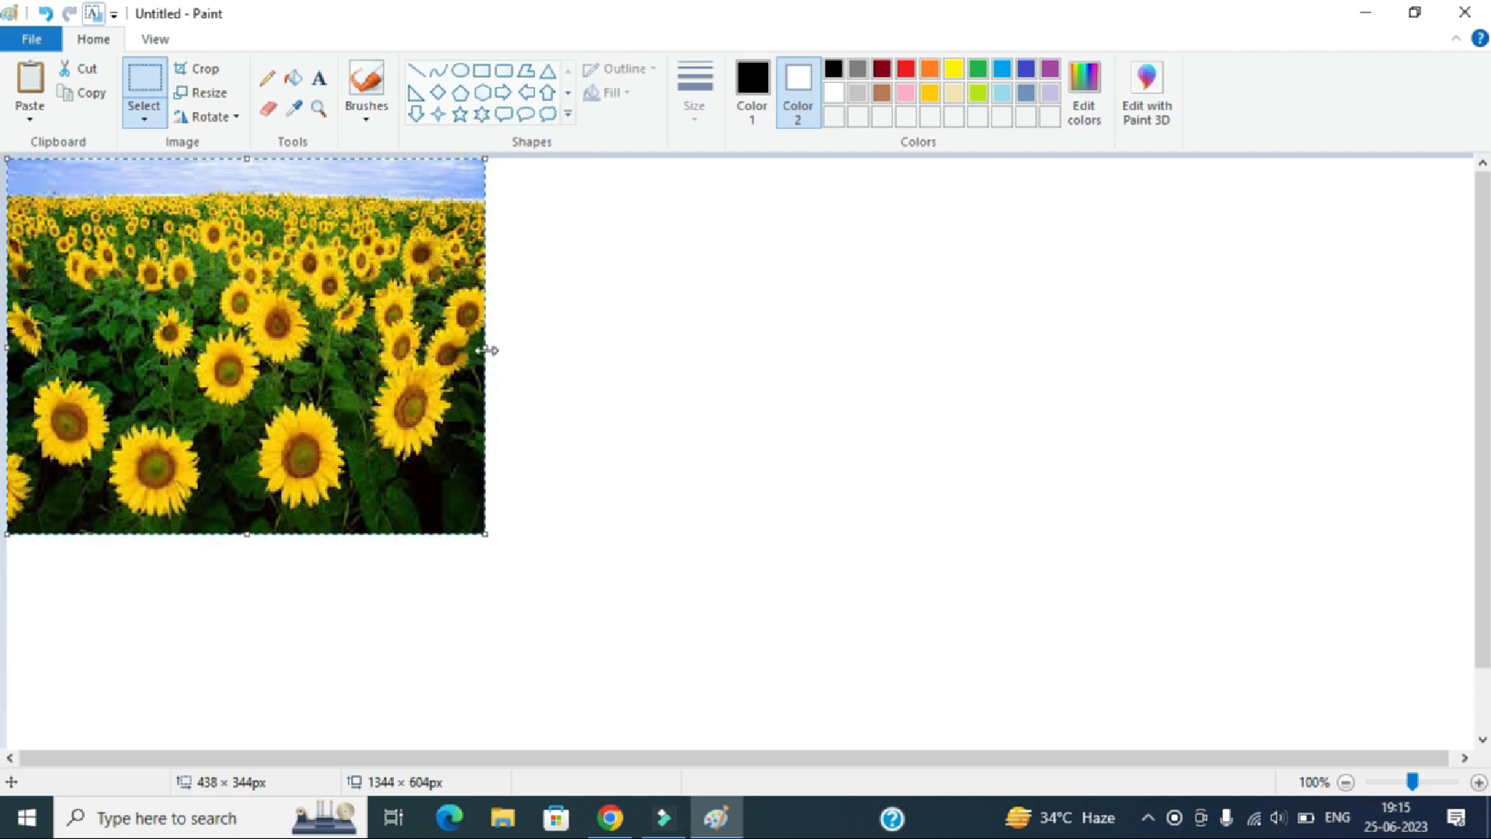
{"action": "left_click_drag", "start_coordinate": [487, 350], "coordinate": [532, 350]}
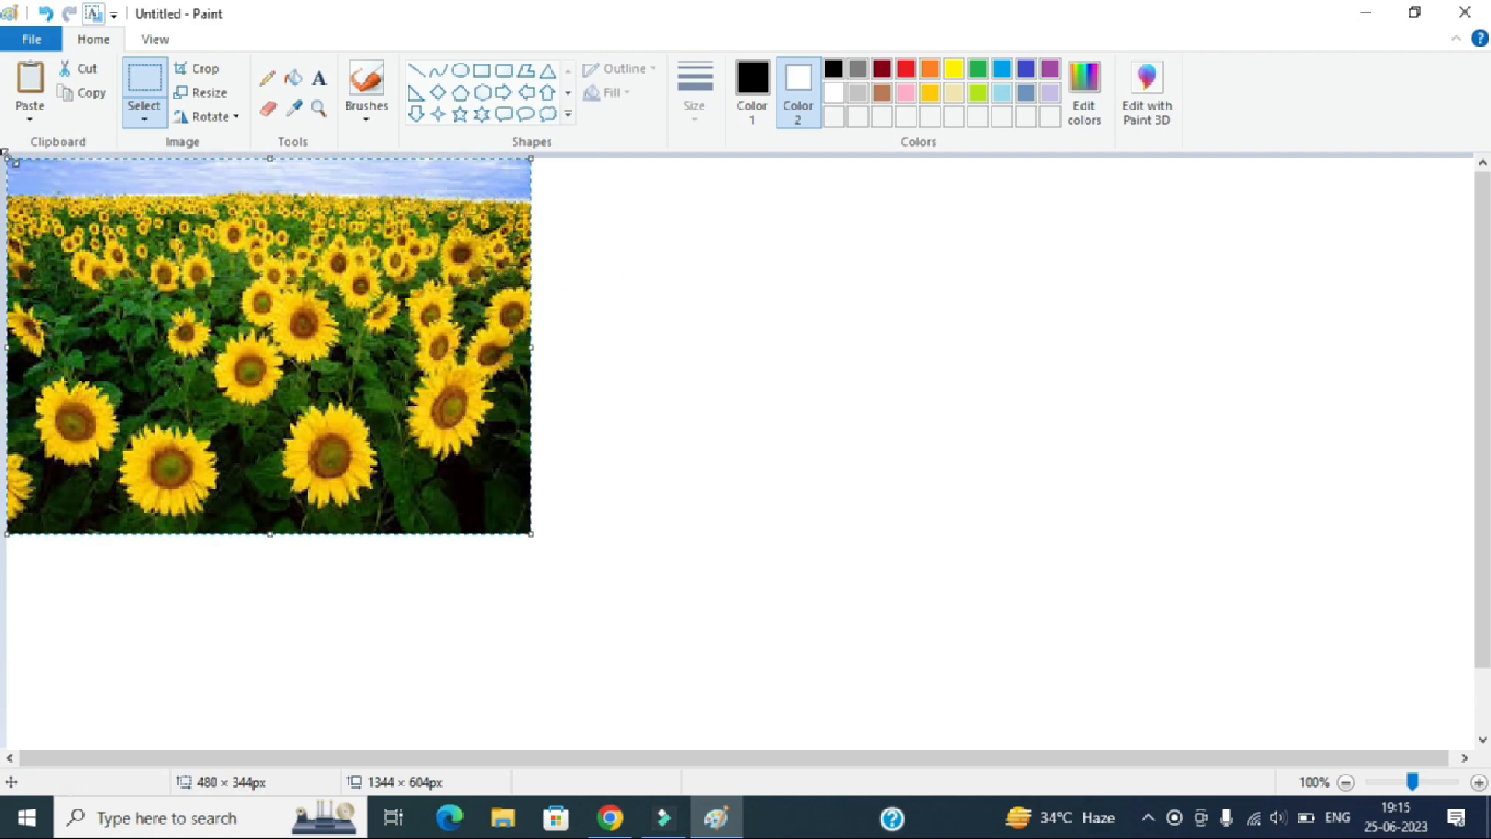
Try adding the person's first name as text beside the sunflower picture, and undo the placed text
{"action": "left_click", "coordinate": [319, 81]}
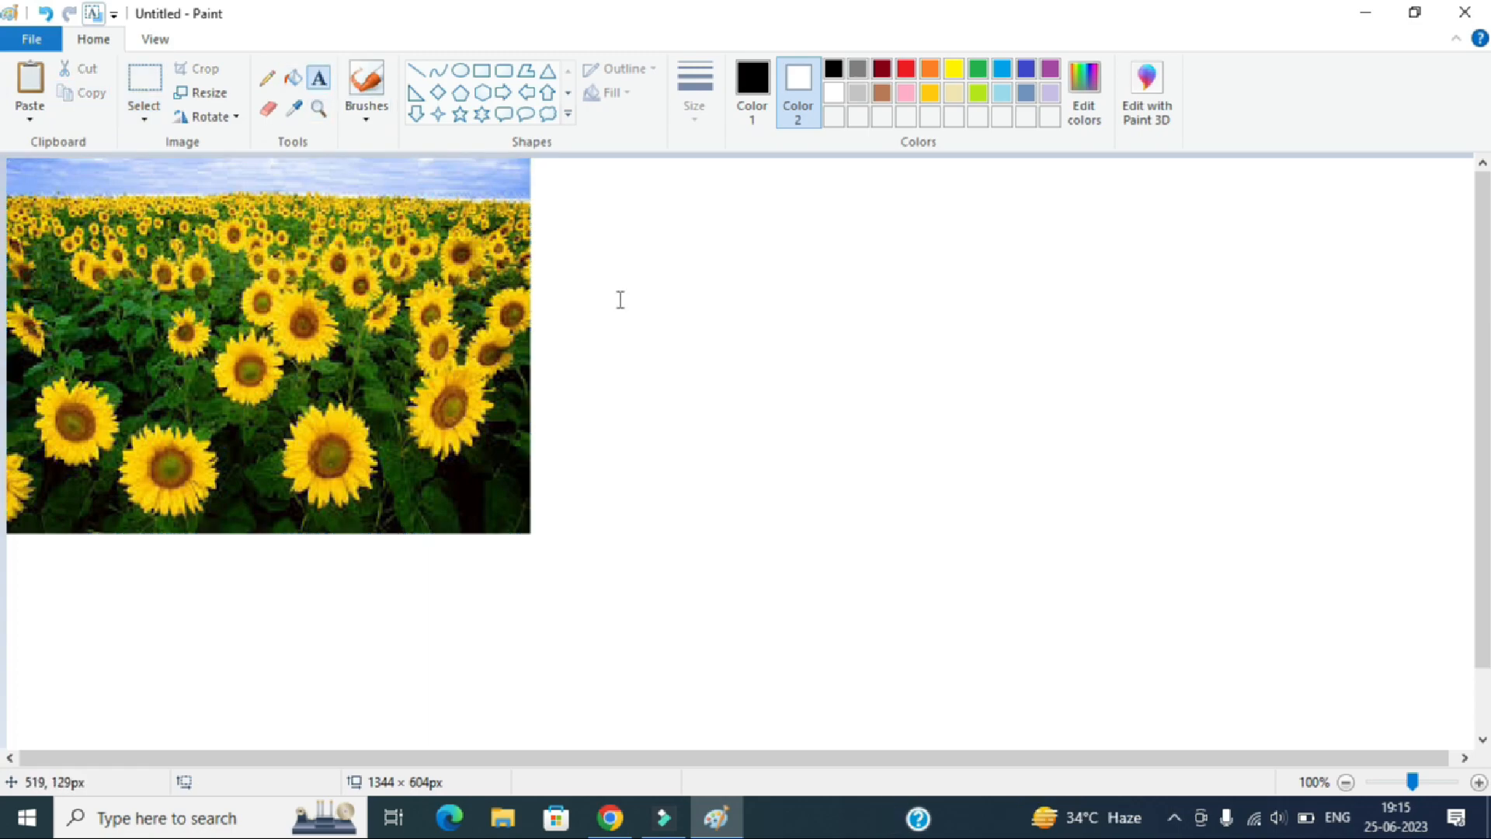
{"action": "left_click", "coordinate": [726, 267]}
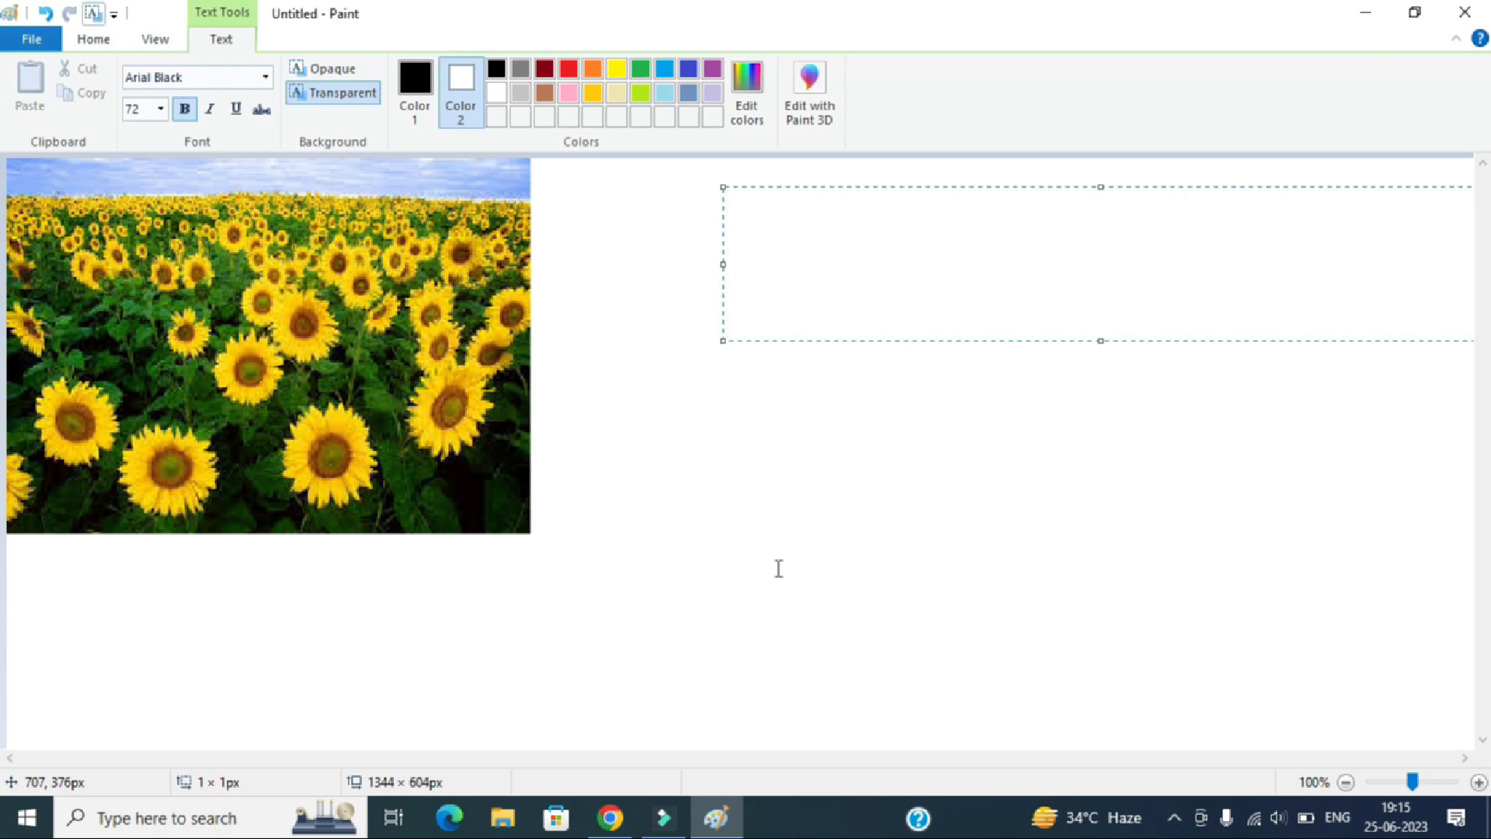
{"action": "type", "text": "vishal"}
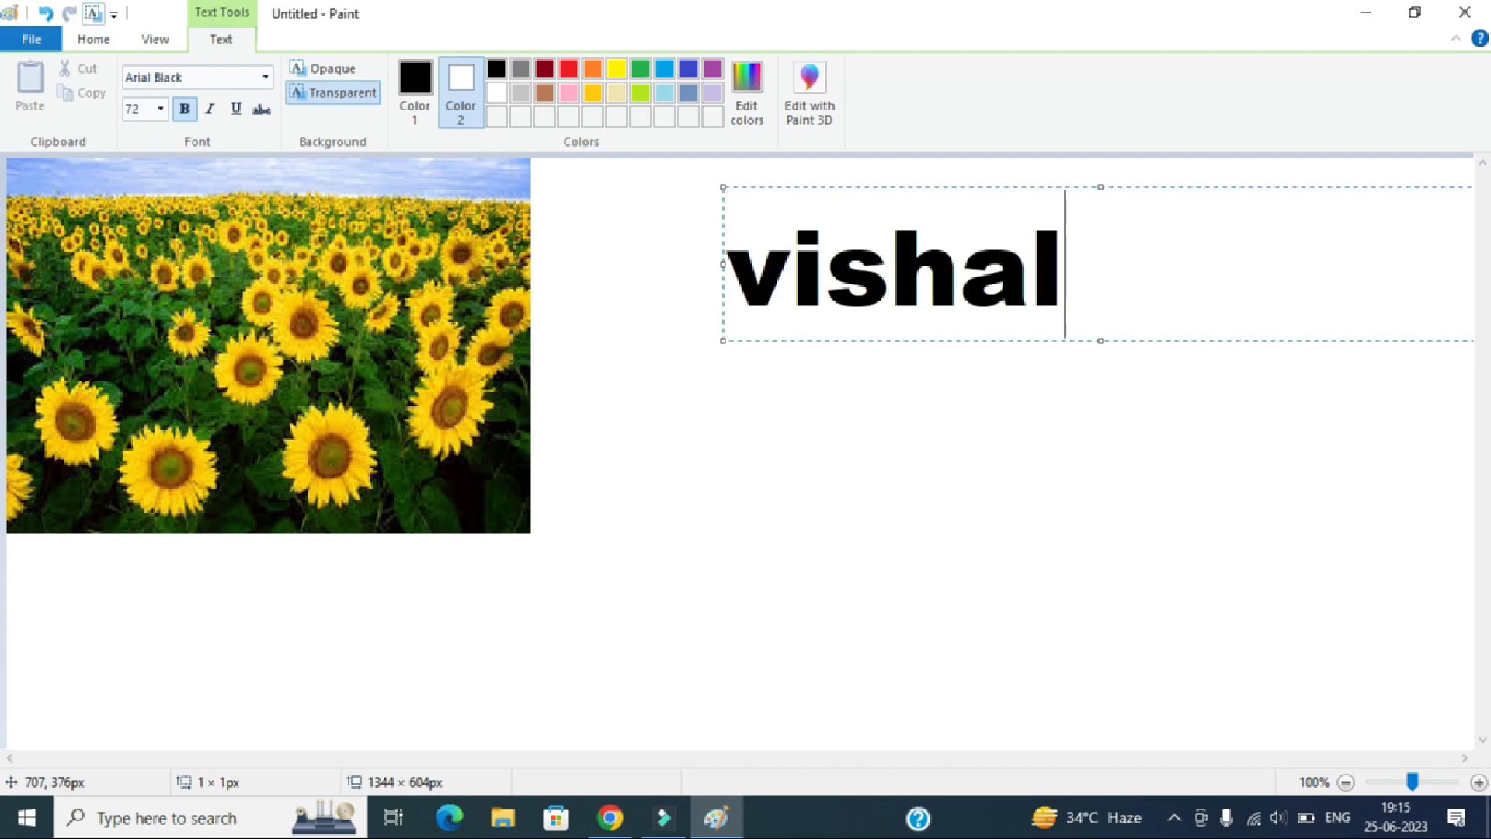
{"action": "left_click_drag", "start_coordinate": [932, 342], "coordinate": [783, 490]}
{"action": "left_click", "coordinate": [1330, 412]}
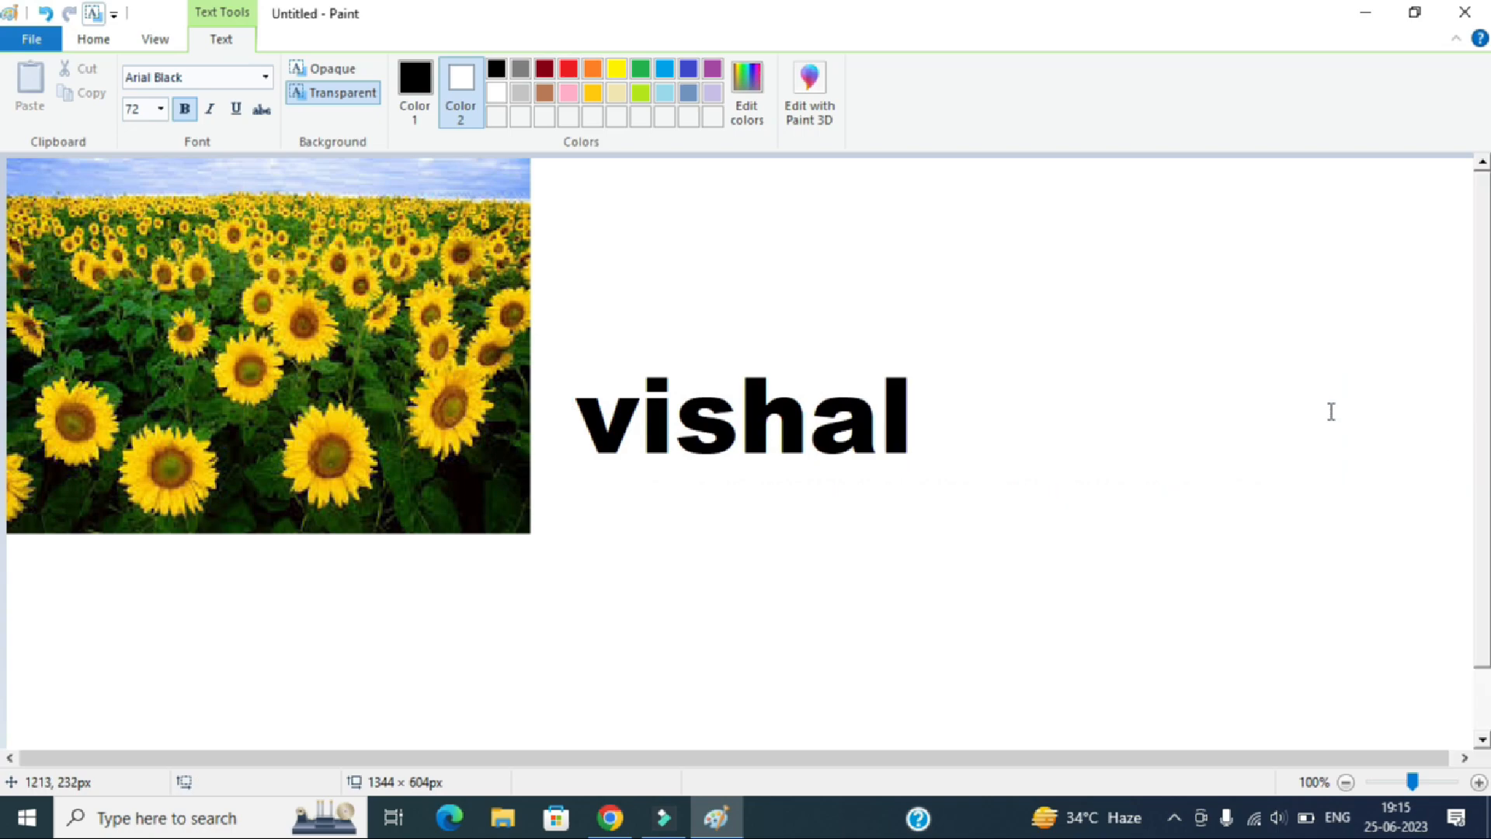
{"action": "key", "text": "ctrl+z"}
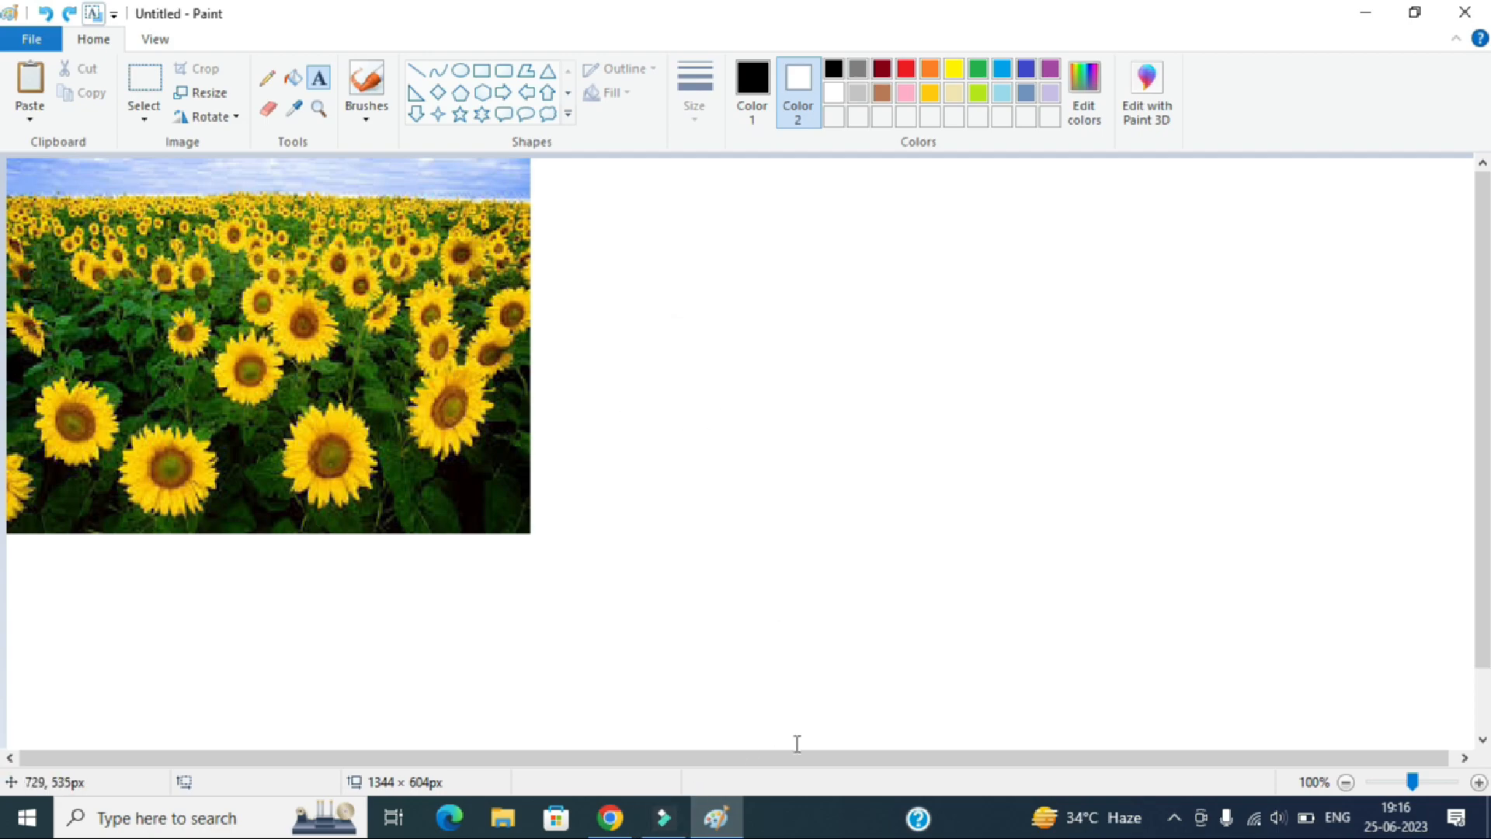
Switch to Chrome, copy the Pxfuel picture of sunflowers under a blue sky, and return to Paint
{"action": "left_click", "coordinate": [610, 818]}
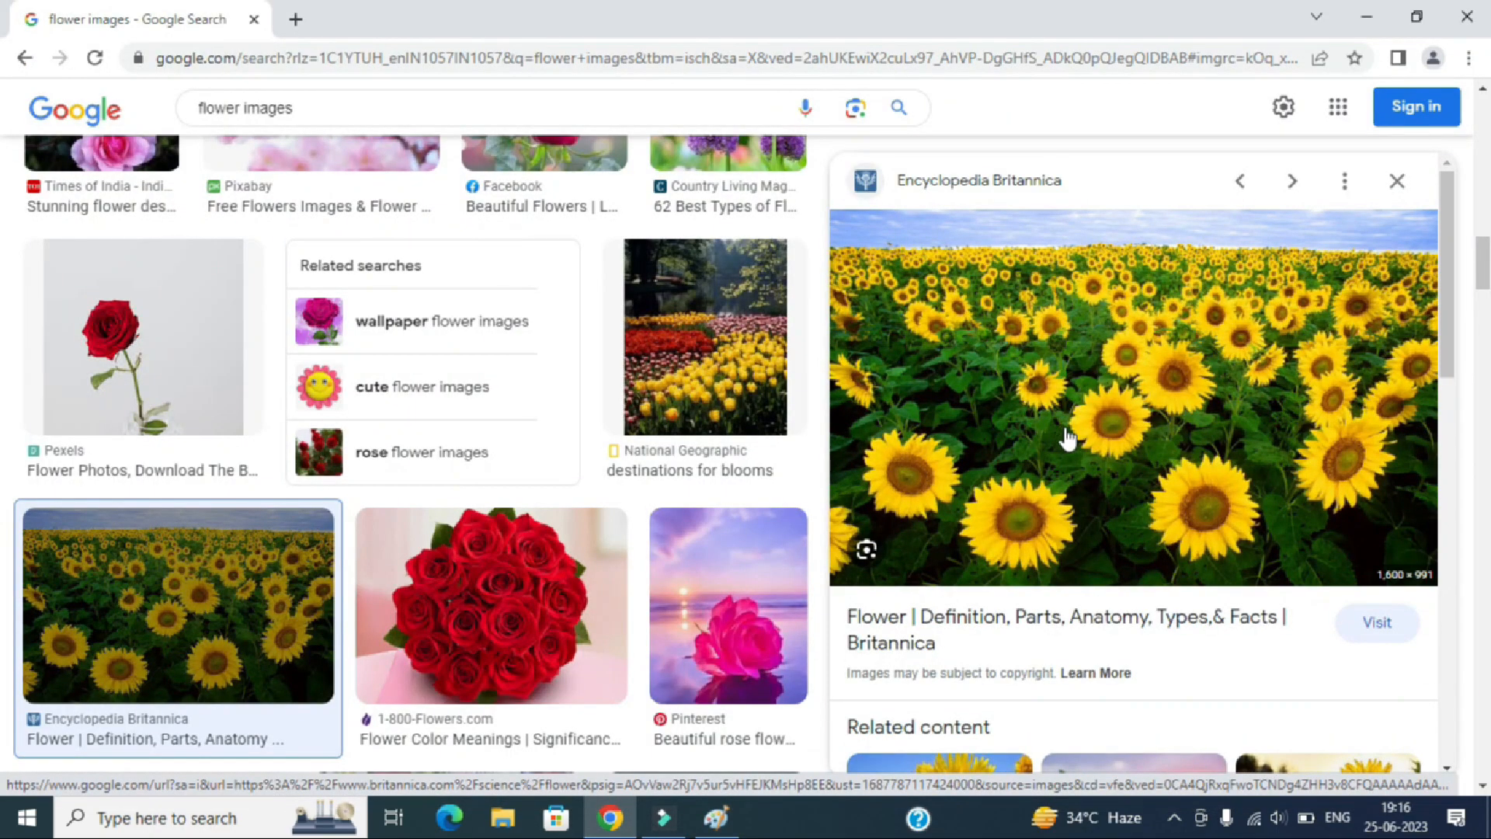
{"action": "right_click", "coordinate": [1101, 393]}
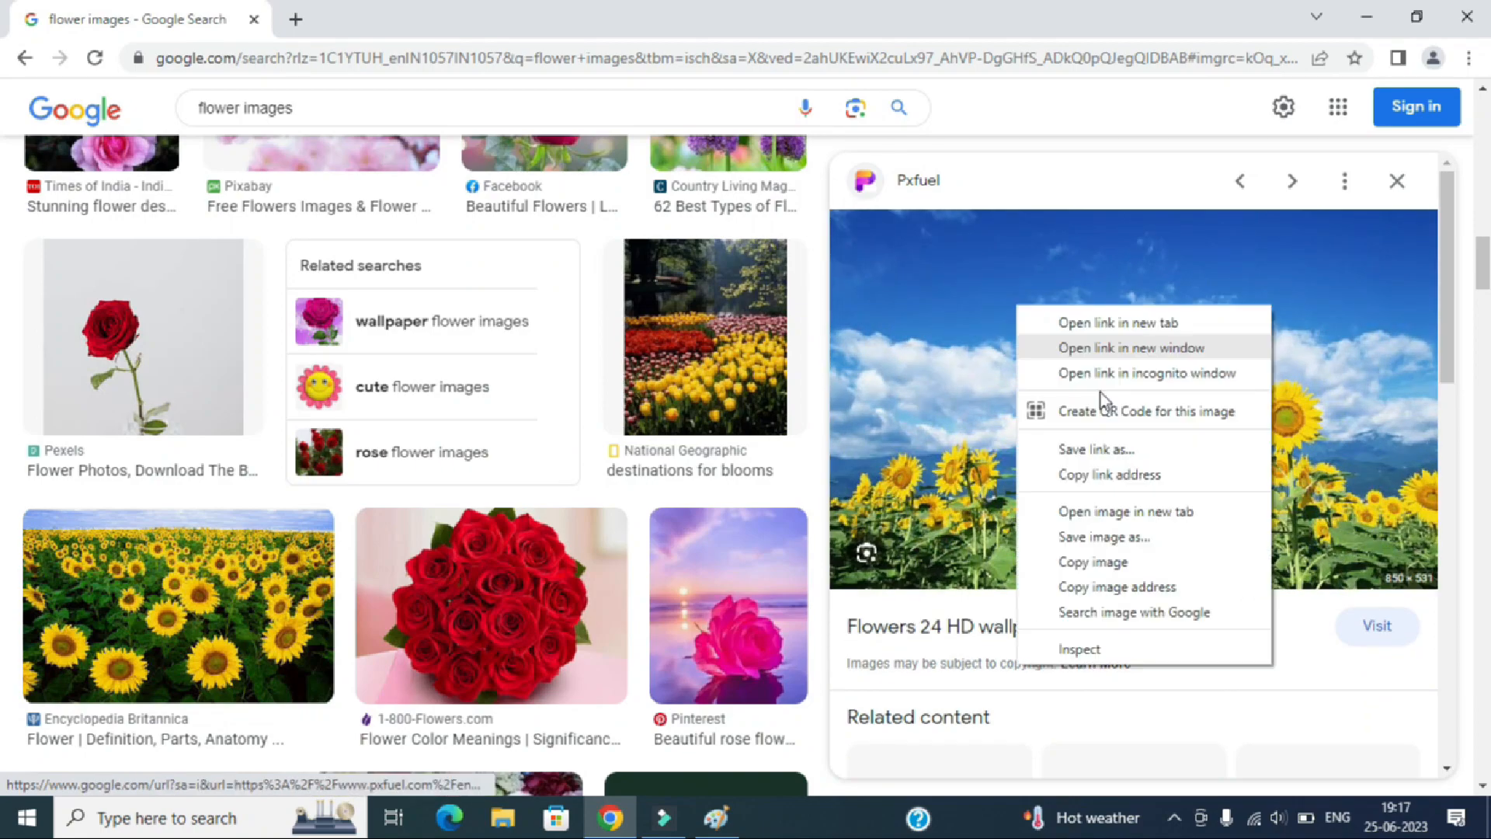
{"action": "left_click", "coordinate": [1107, 561]}
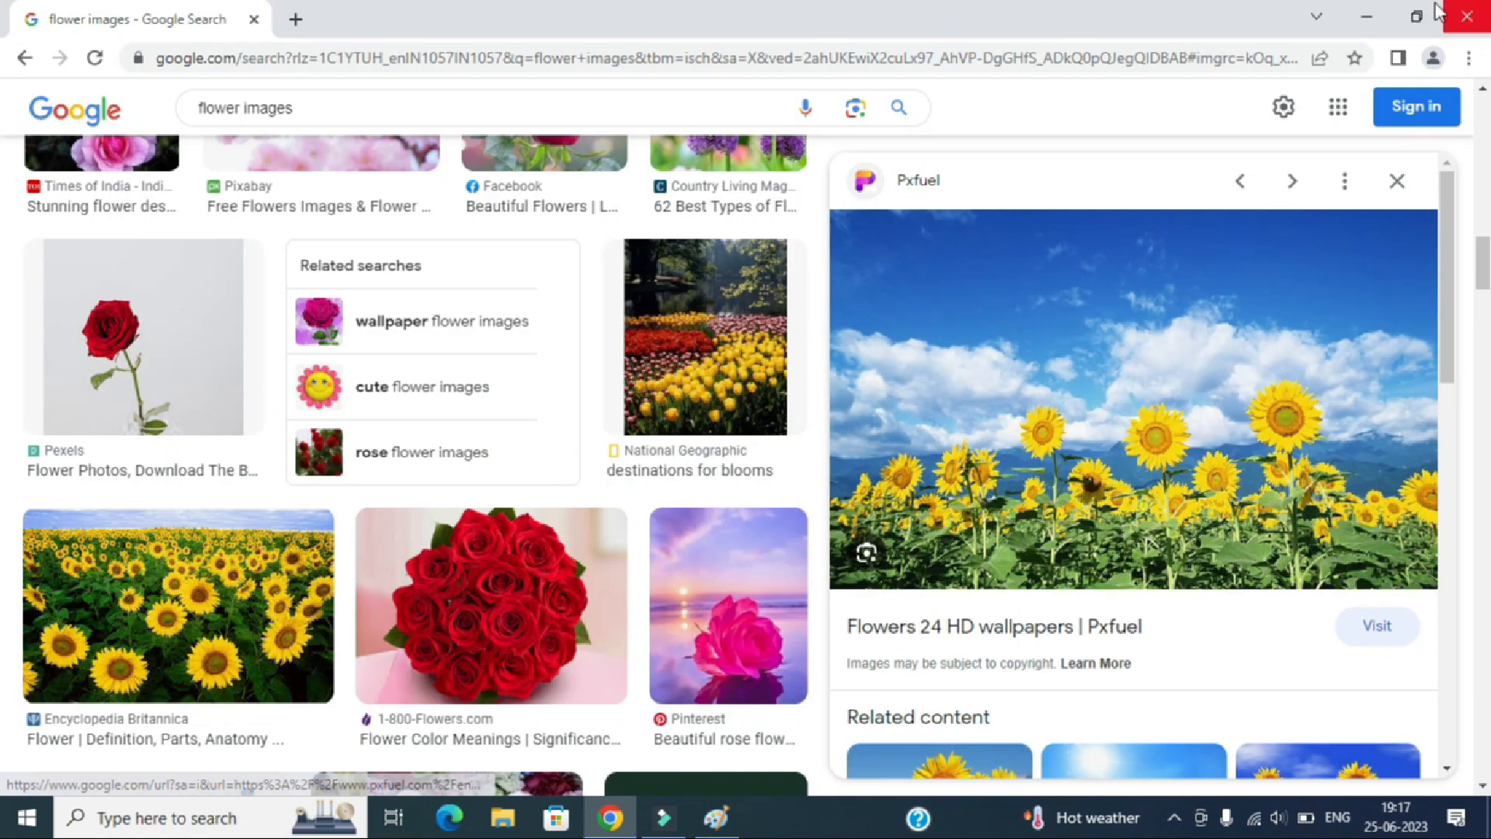
{"action": "left_click", "coordinate": [1367, 16]}
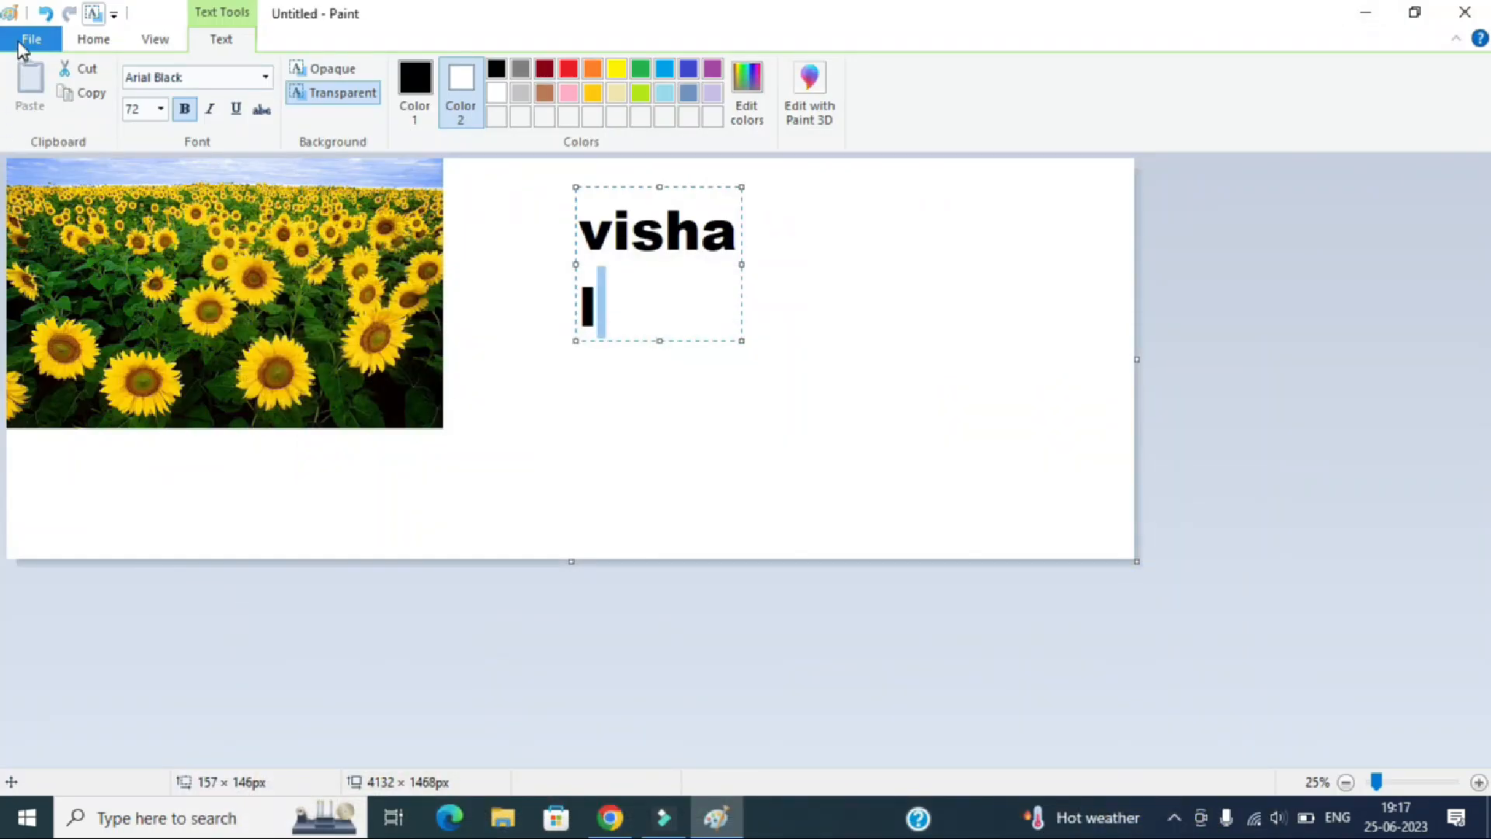
Start a new blank picture without saving changes, and paste the copied picture of sunflowers under a blue sky
{"action": "left_click", "coordinate": [31, 39]}
{"action": "left_click", "coordinate": [58, 566]}
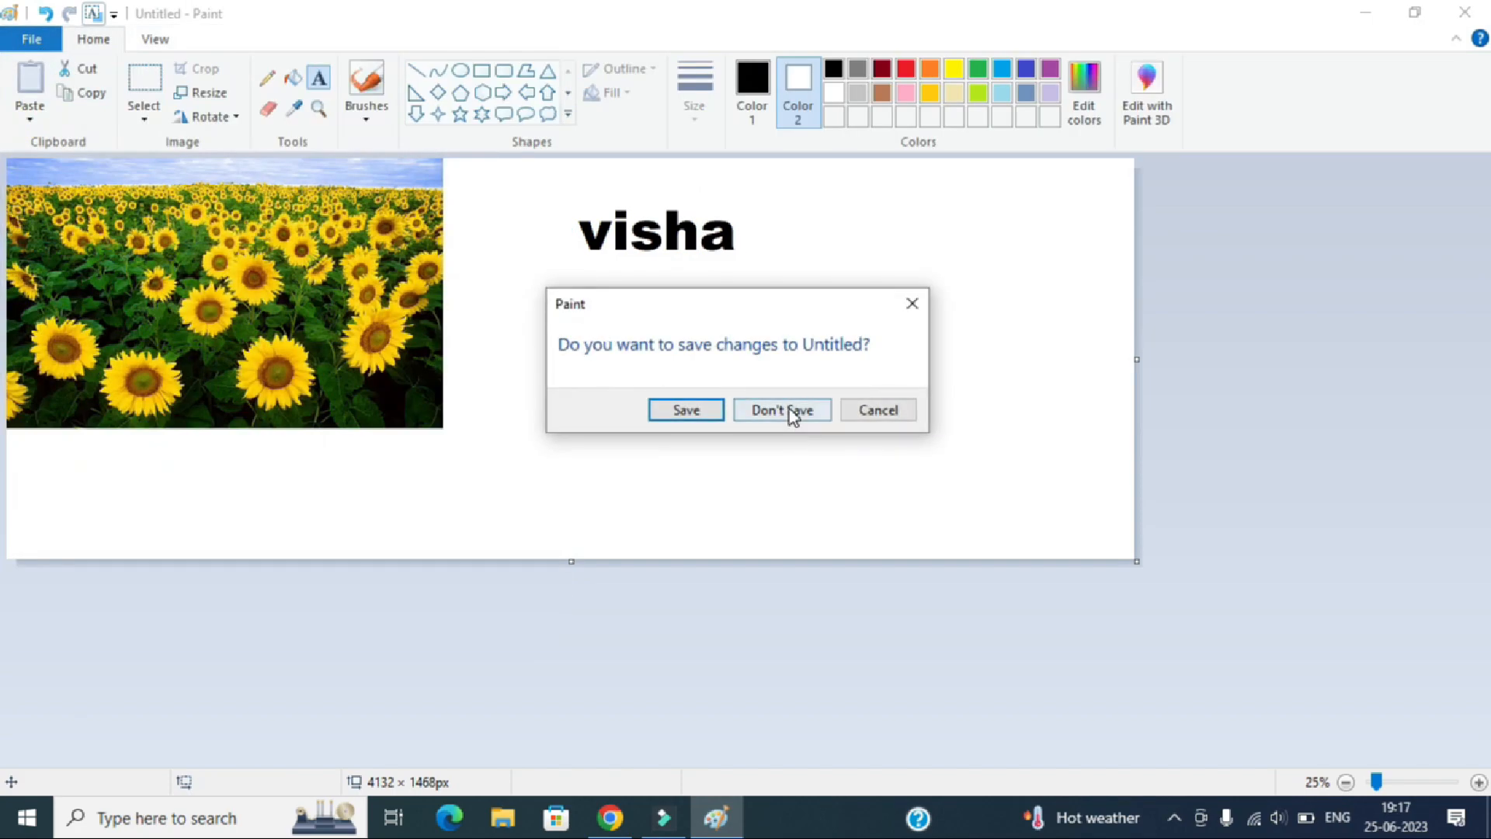
{"action": "left_click", "coordinate": [784, 410]}
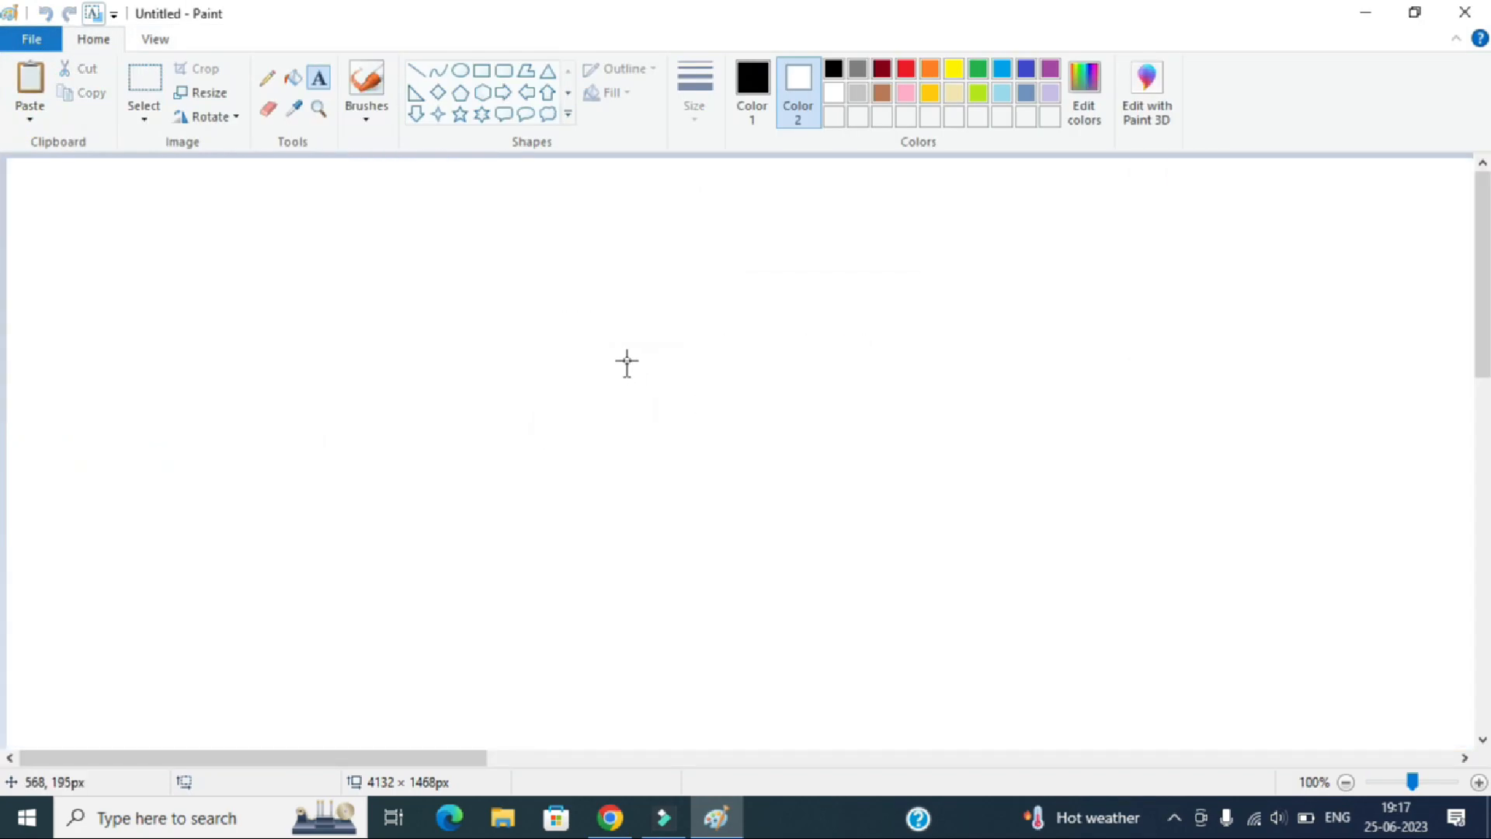
{"action": "key", "text": "ctrl+v"}
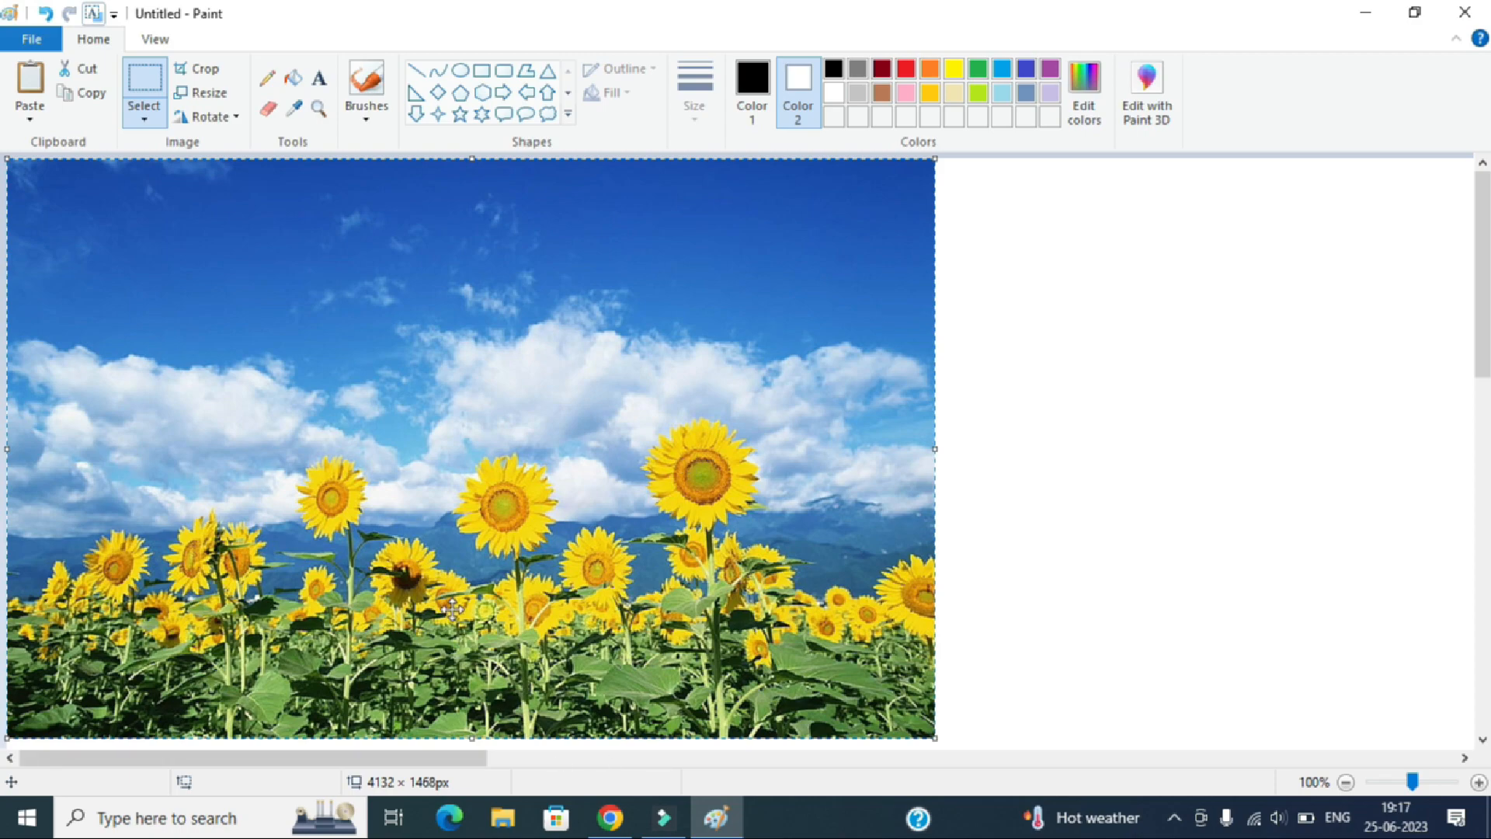
Add the person's first name in bold Arial Black 72 text on the blank area beside the sunflower picture
{"action": "left_click", "coordinate": [320, 89]}
{"action": "left_click", "coordinate": [1035, 344]}
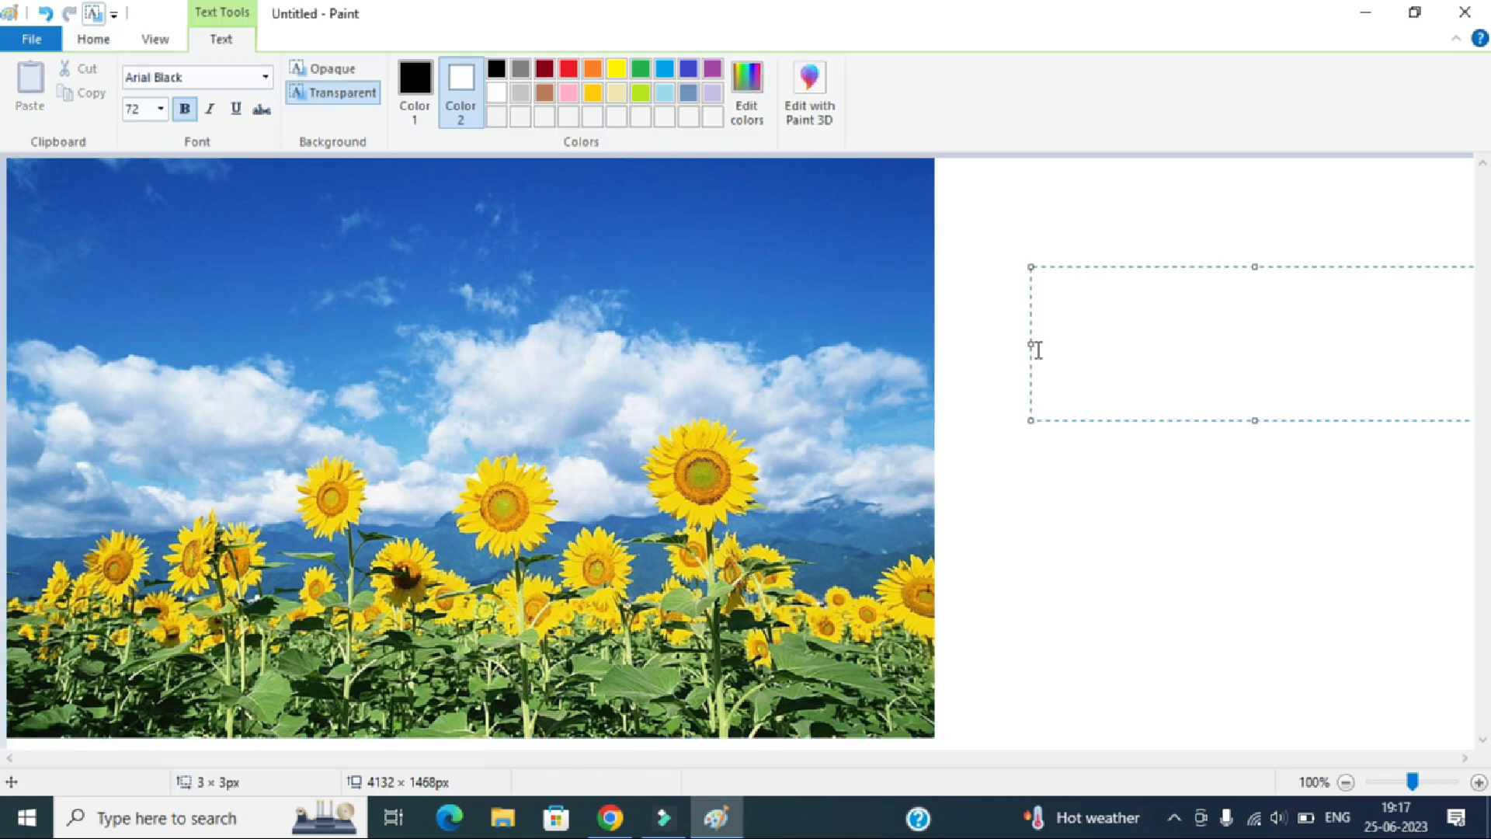
{"action": "type", "text": "V"}
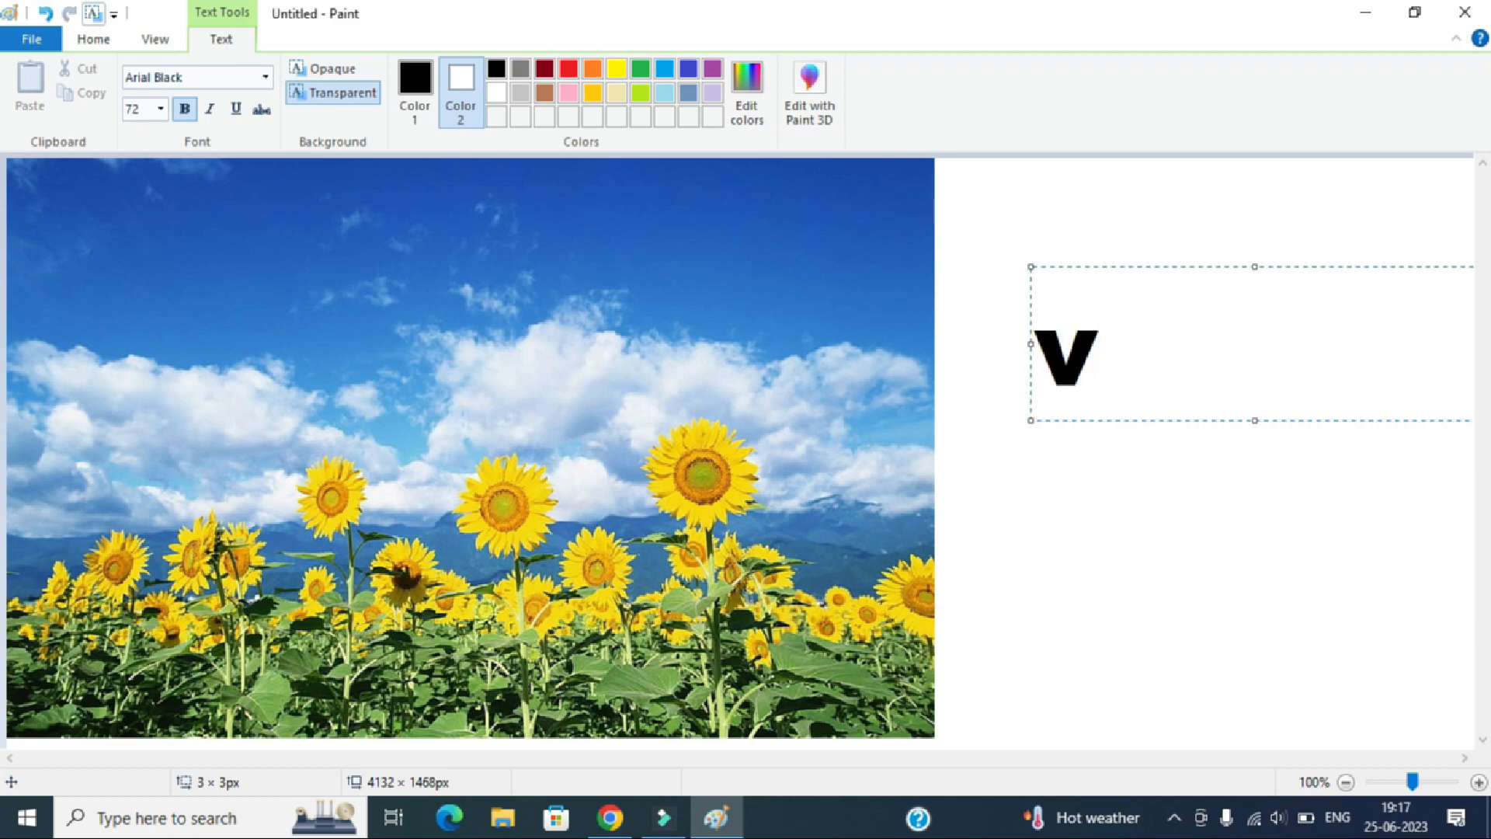
{"action": "type", "text": "ishal"}
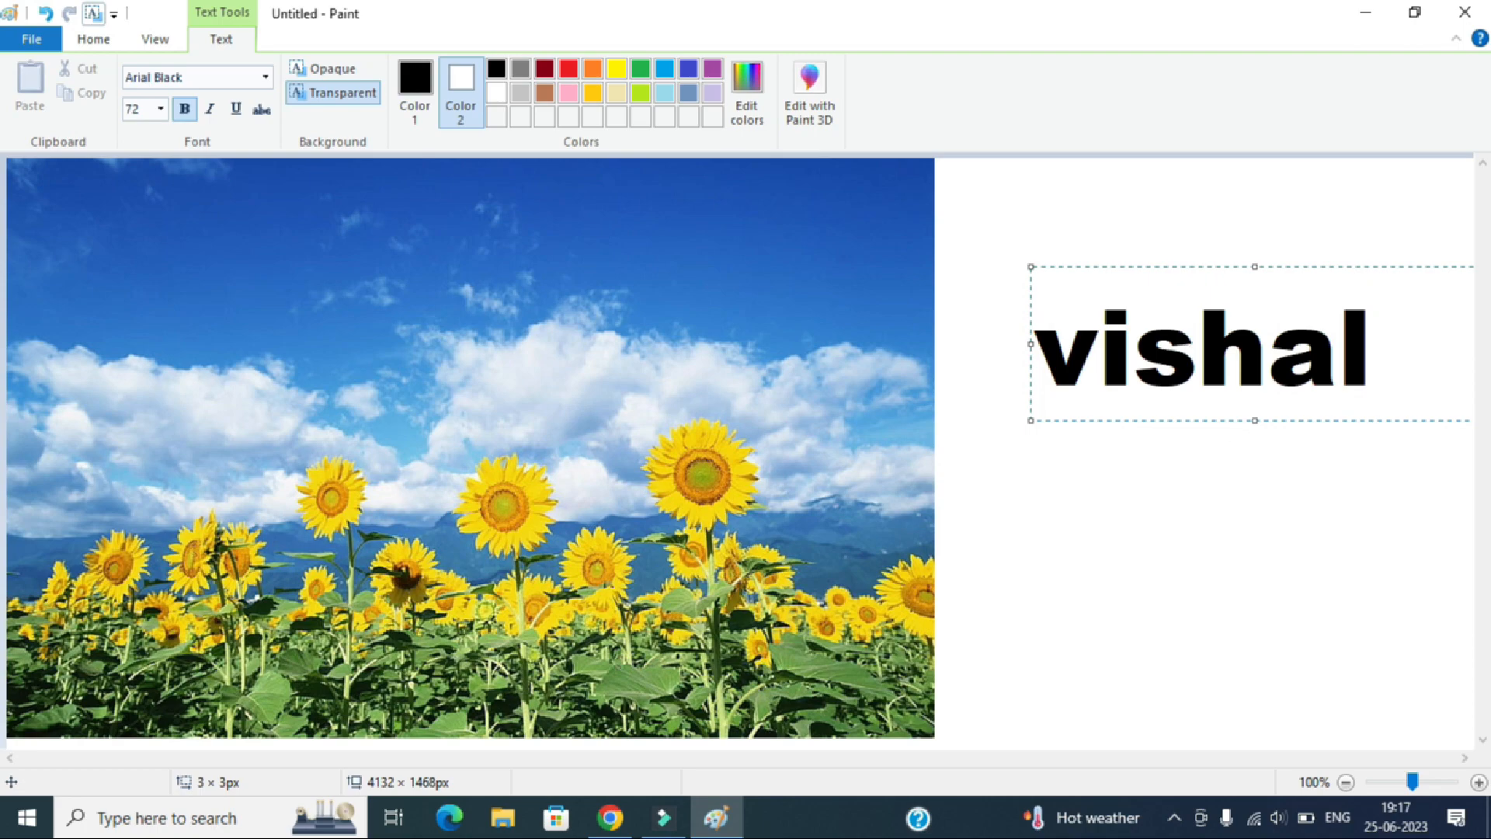
{"action": "left_click", "coordinate": [1346, 783]}
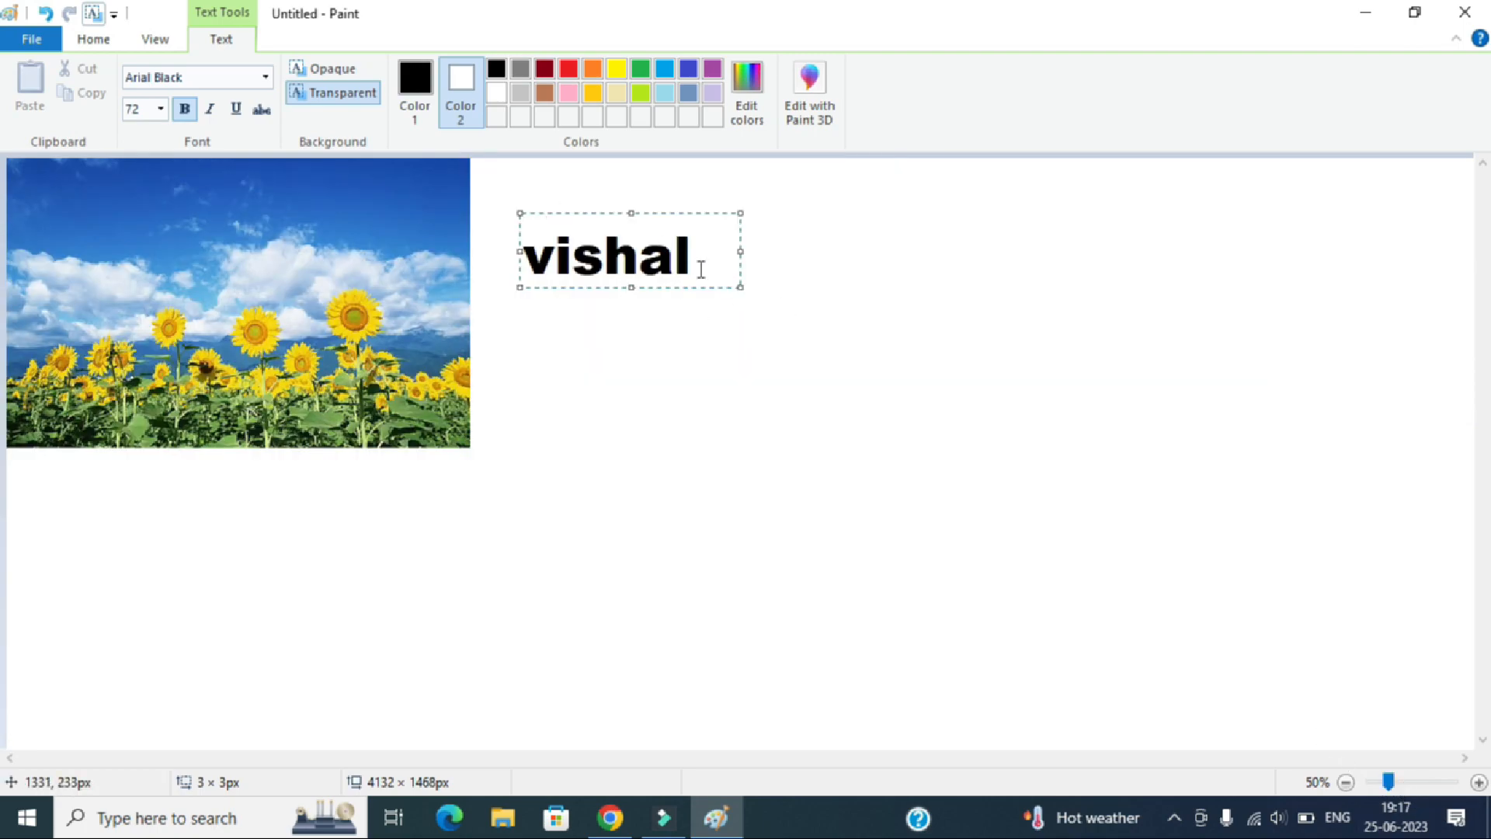
Set the name's font size to 150, enlarge its text box to about 421 × 214 px, and place the text
{"action": "left_click_drag", "start_coordinate": [701, 269], "coordinate": [483, 256]}
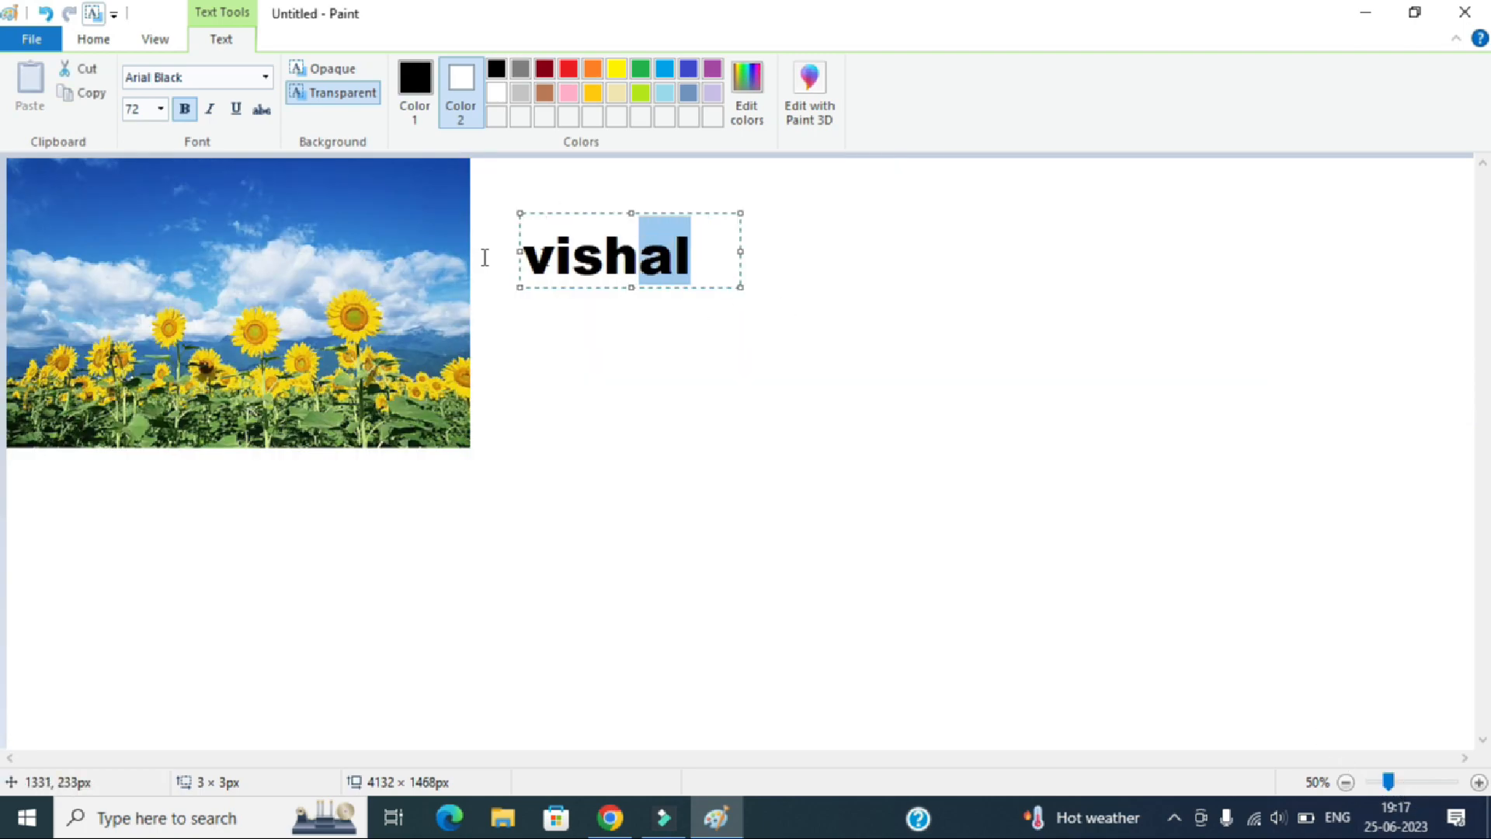
{"action": "left_click", "coordinate": [136, 113]}
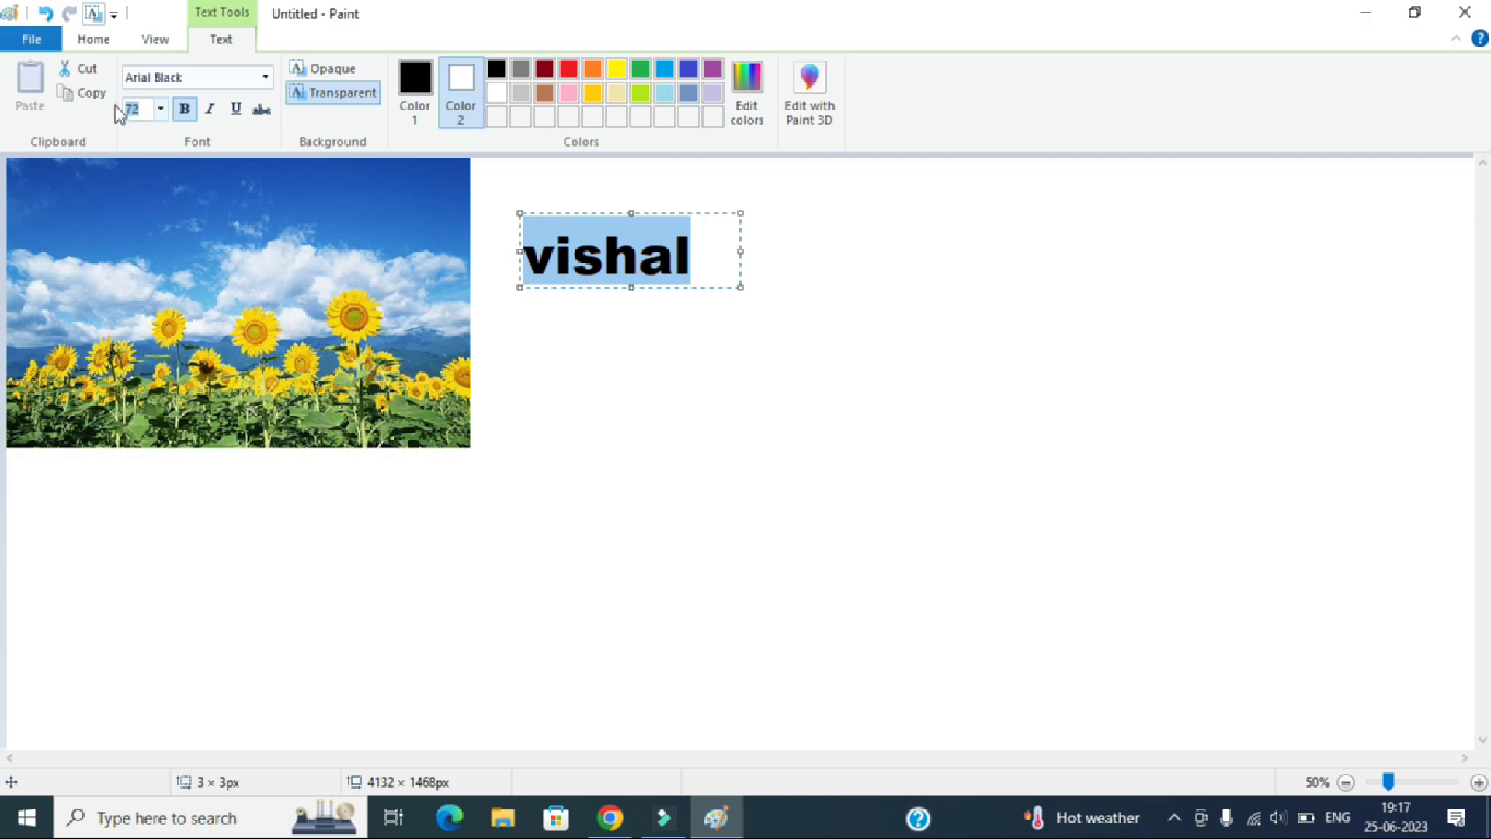
{"action": "type", "text": "150"}
{"action": "key", "text": "Return"}
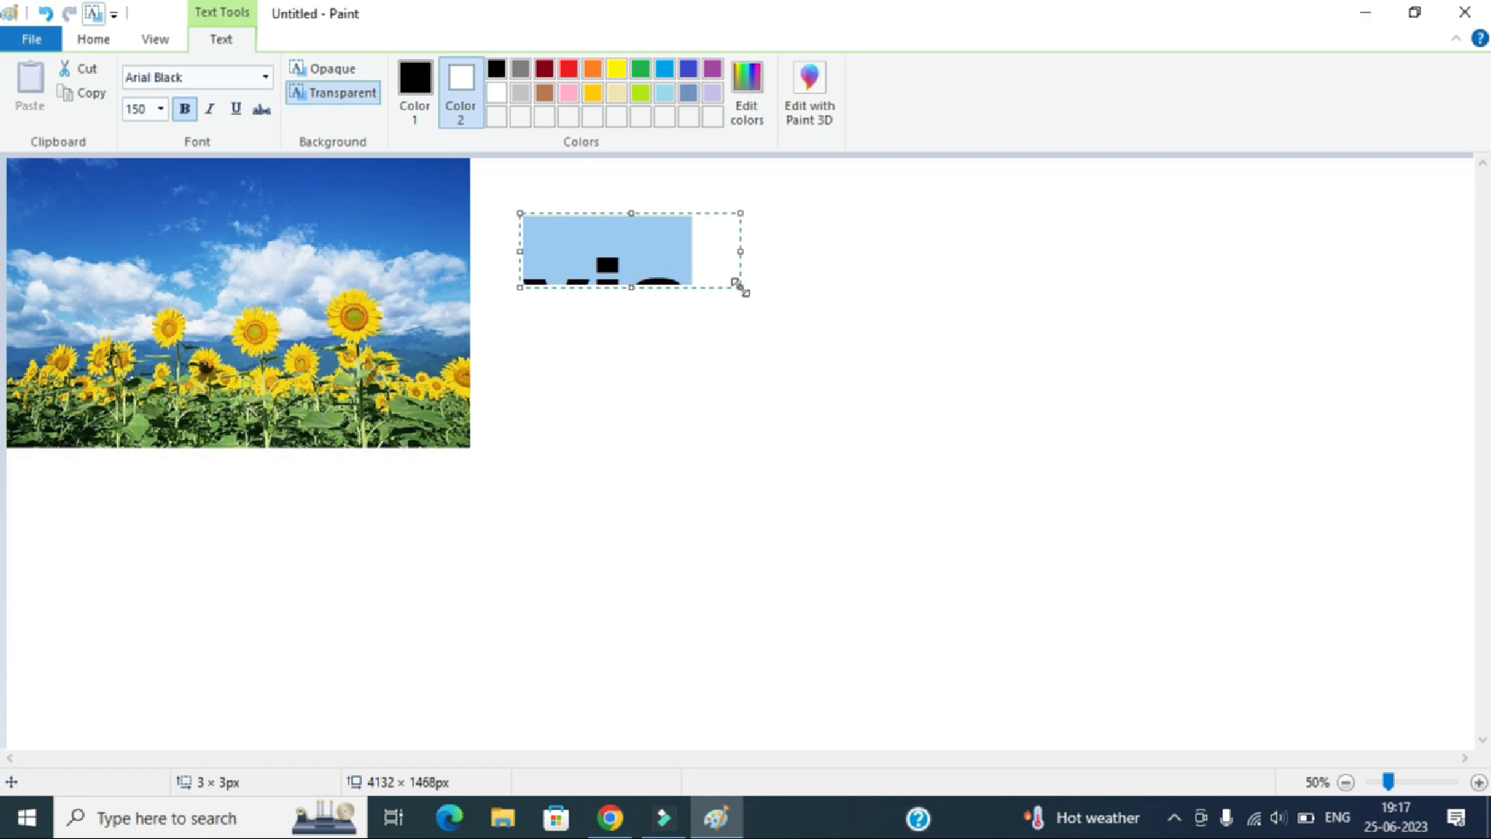
{"action": "left_click_drag", "start_coordinate": [740, 288], "coordinate": [974, 441]}
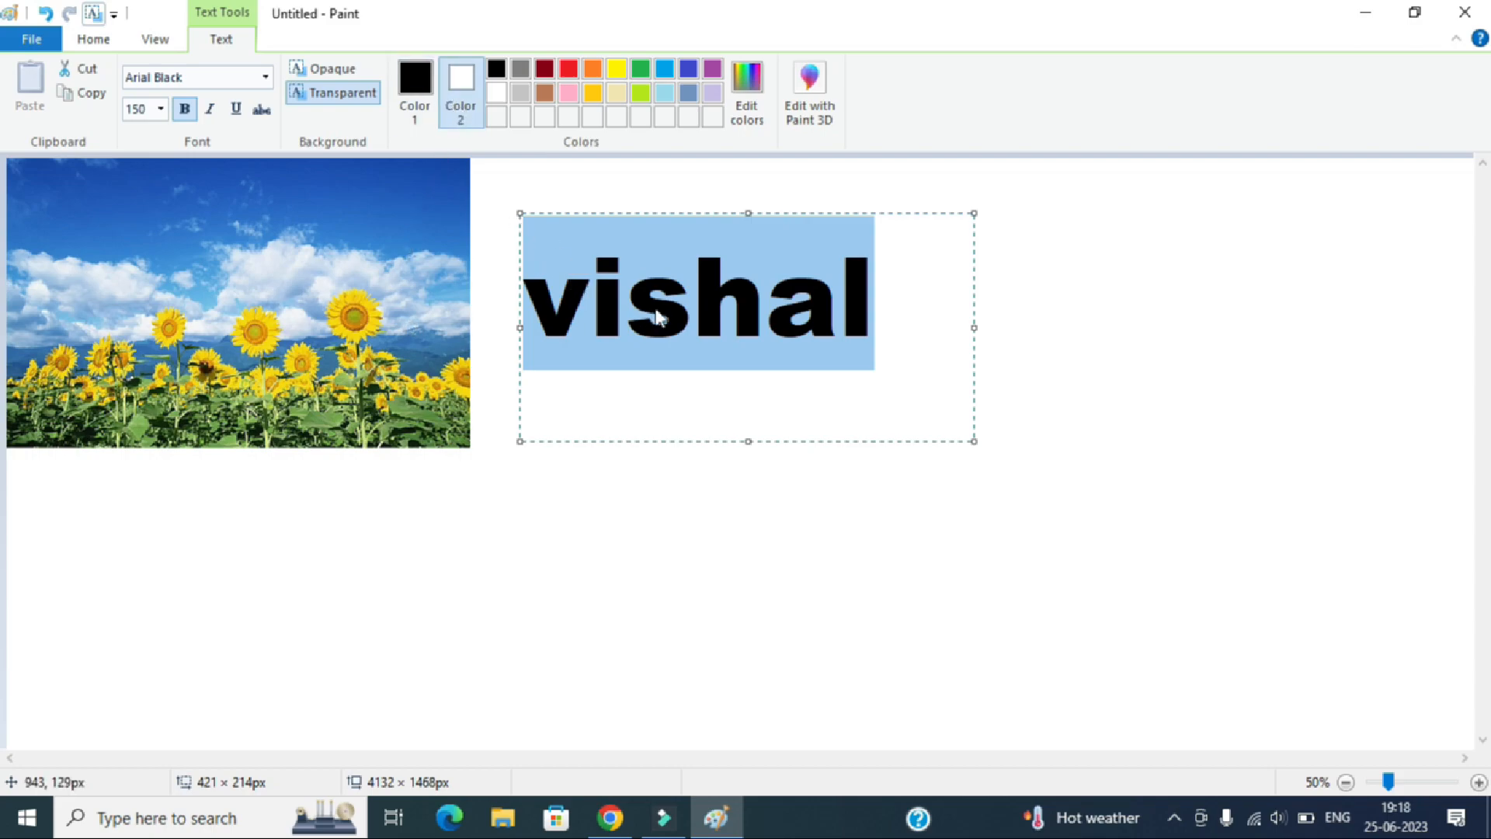
{"action": "left_click", "coordinate": [1045, 342]}
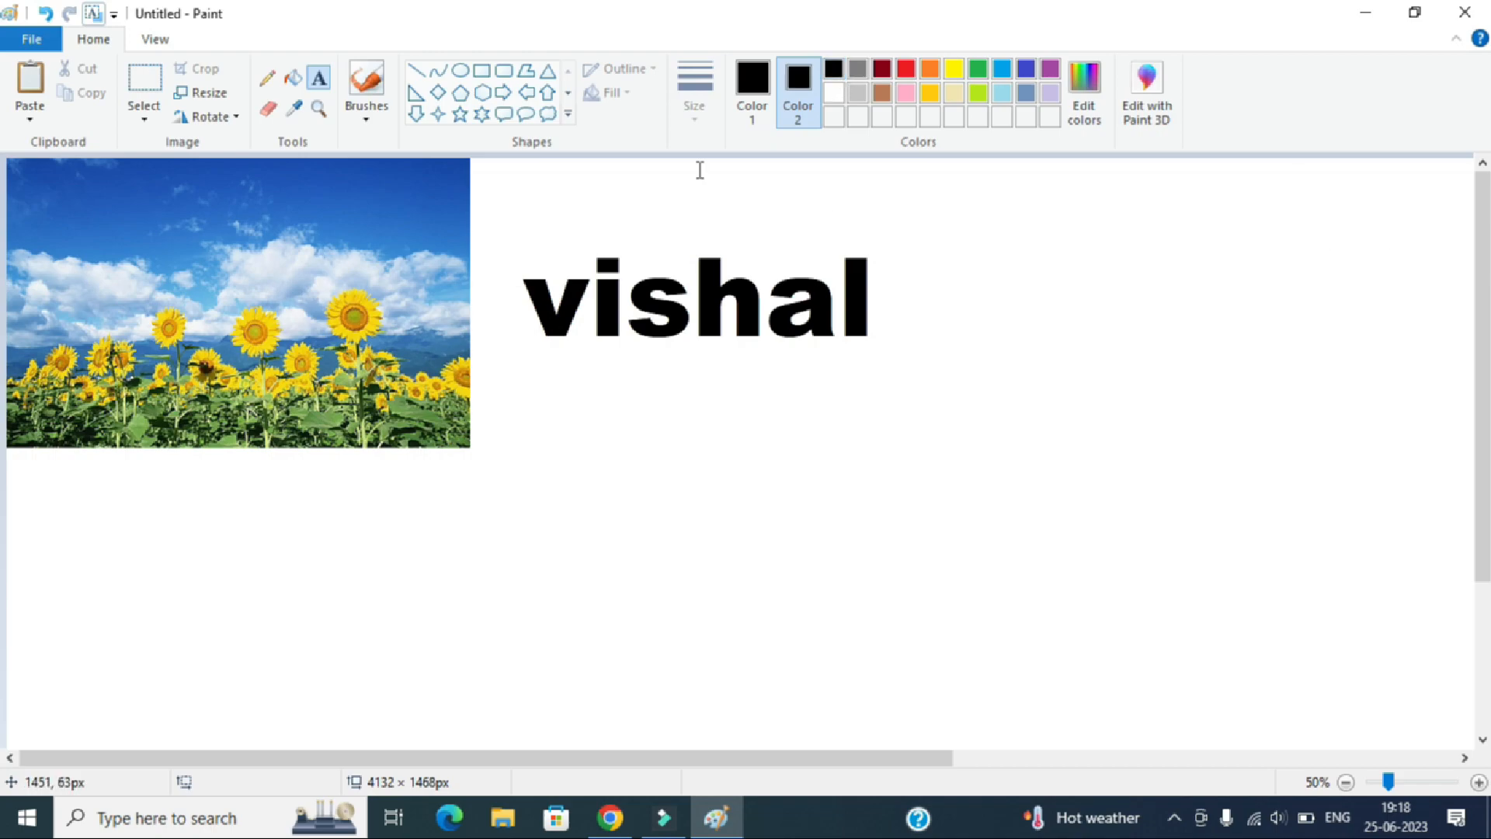
With black as Color 2 and transparent selection on, select an area of about 721 × 283 px around the name and move it onto the sunflower picture
{"action": "left_click", "coordinate": [146, 113]}
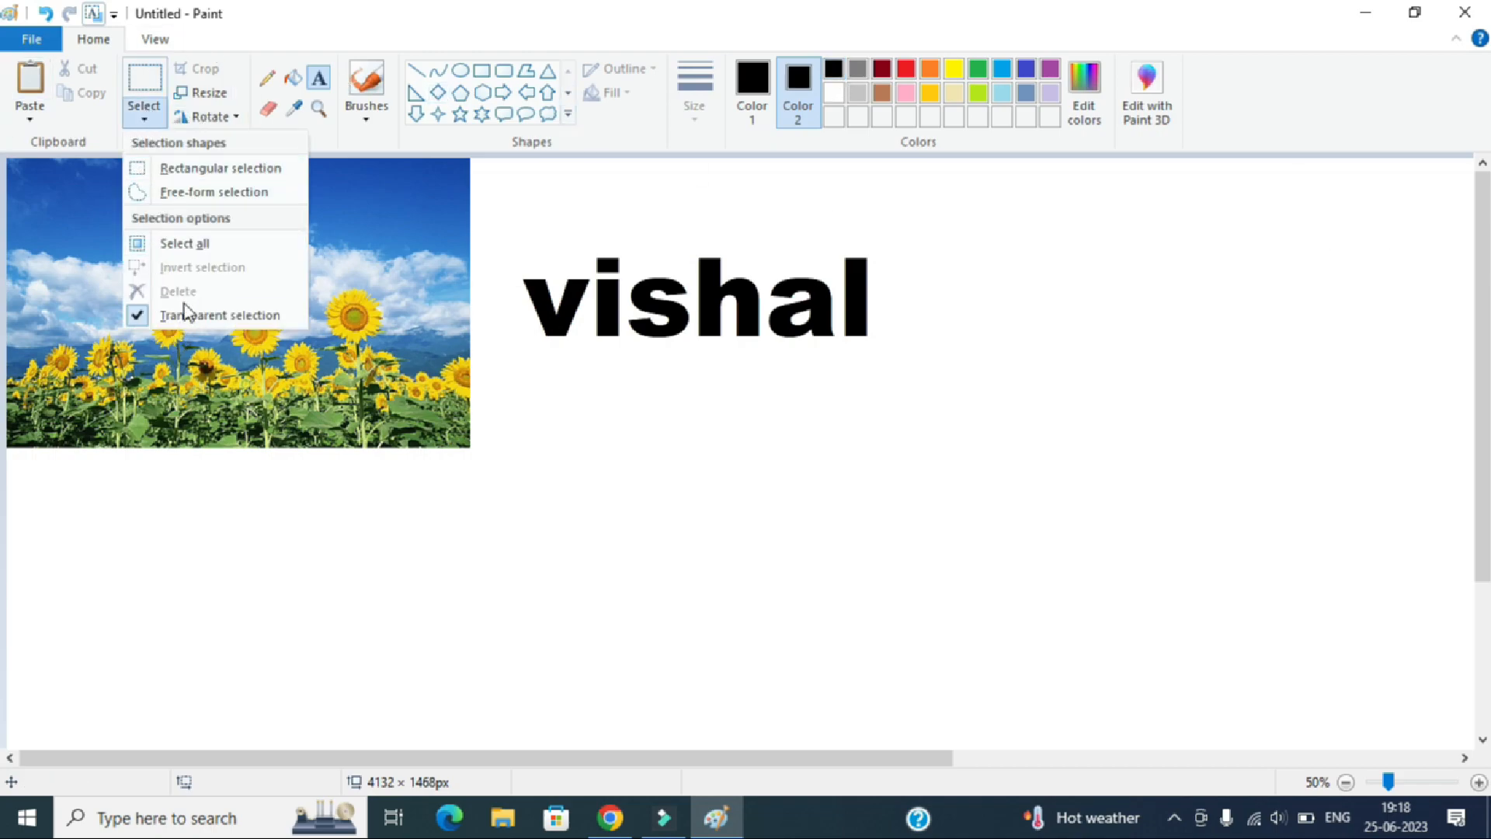
{"action": "left_click", "coordinate": [146, 82]}
{"action": "left_click_drag", "start_coordinate": [505, 244], "coordinate": [913, 383]}
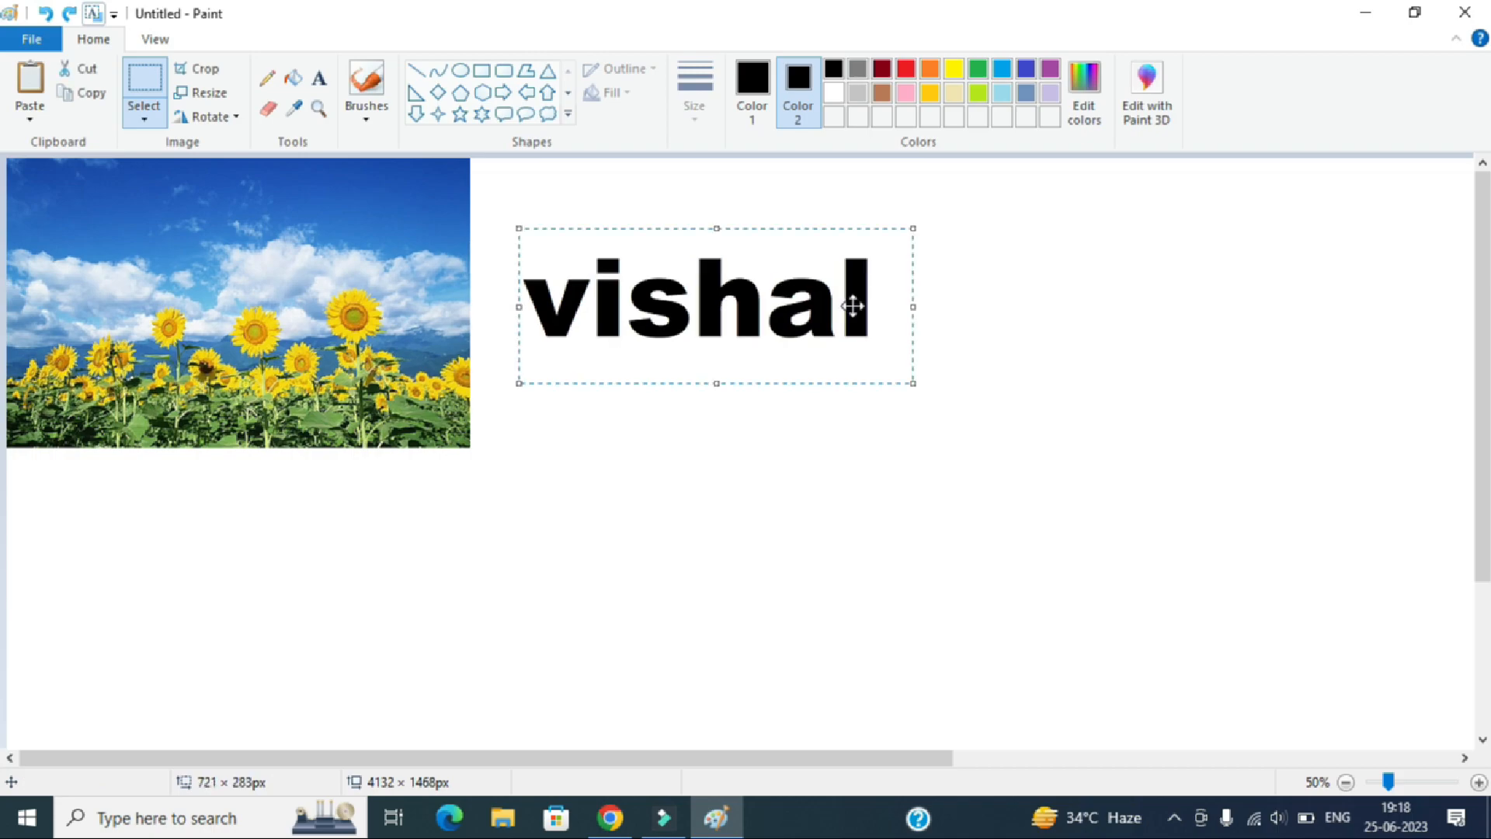
{"action": "left_click_drag", "start_coordinate": [853, 306], "coordinate": [379, 357]}
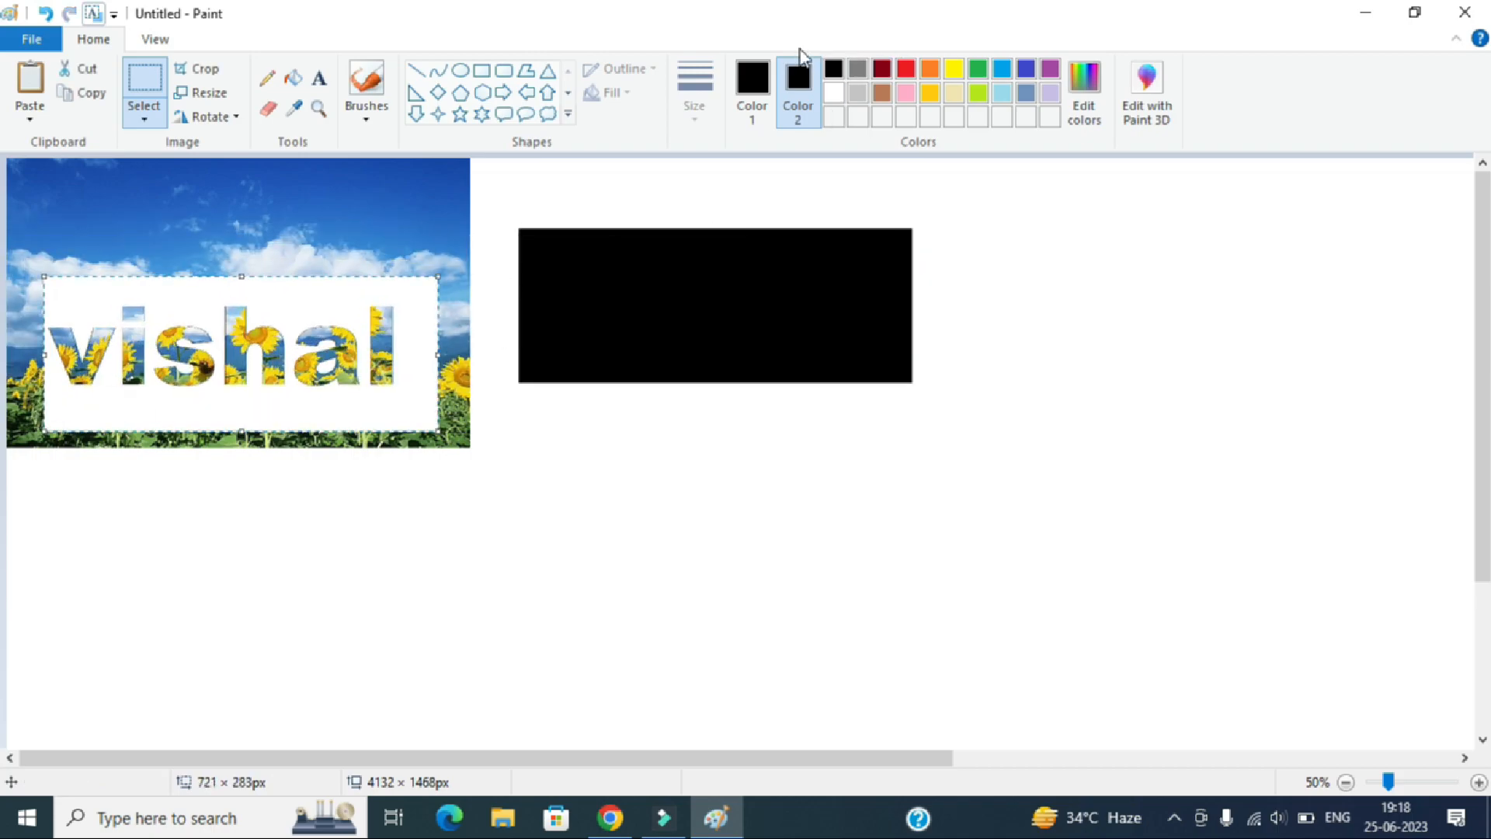
Set Color 2 to white, invert the selection, and delete everything around the flower-filled name
{"action": "left_click", "coordinate": [786, 103]}
{"action": "left_click", "coordinate": [153, 119]}
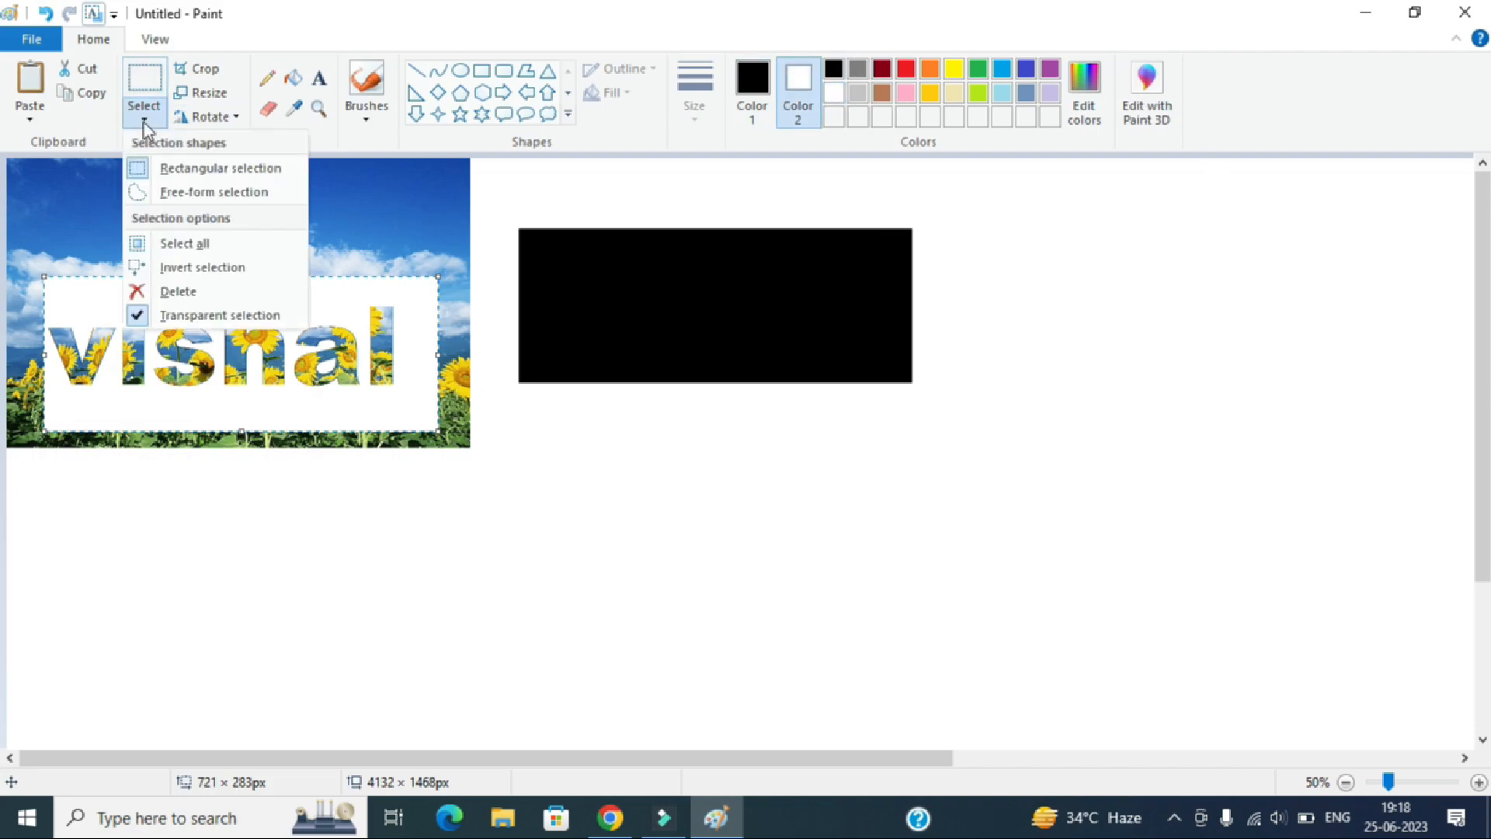
{"action": "left_click", "coordinate": [218, 273]}
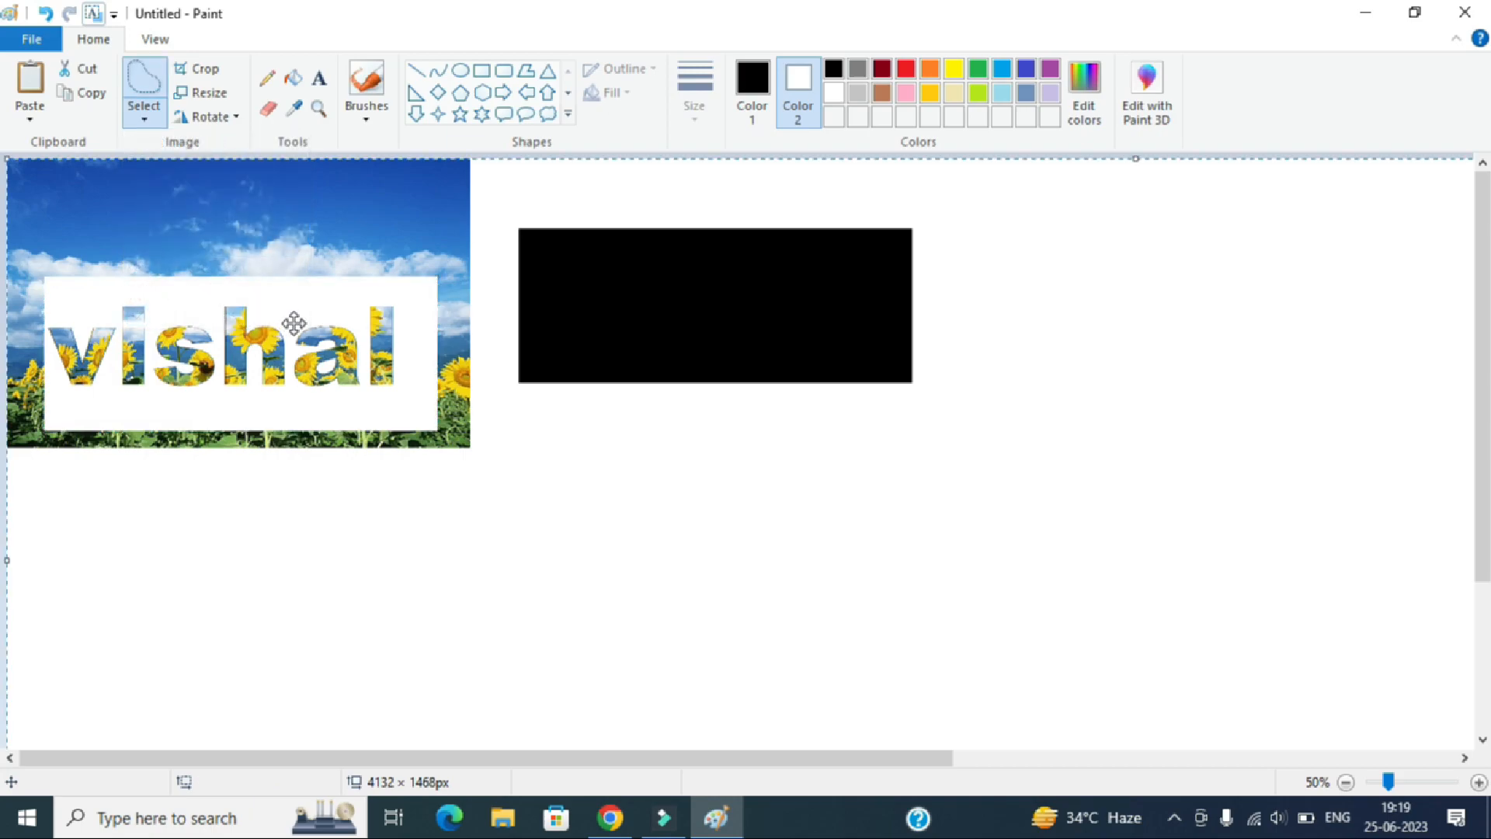
{"action": "key", "text": "Delete"}
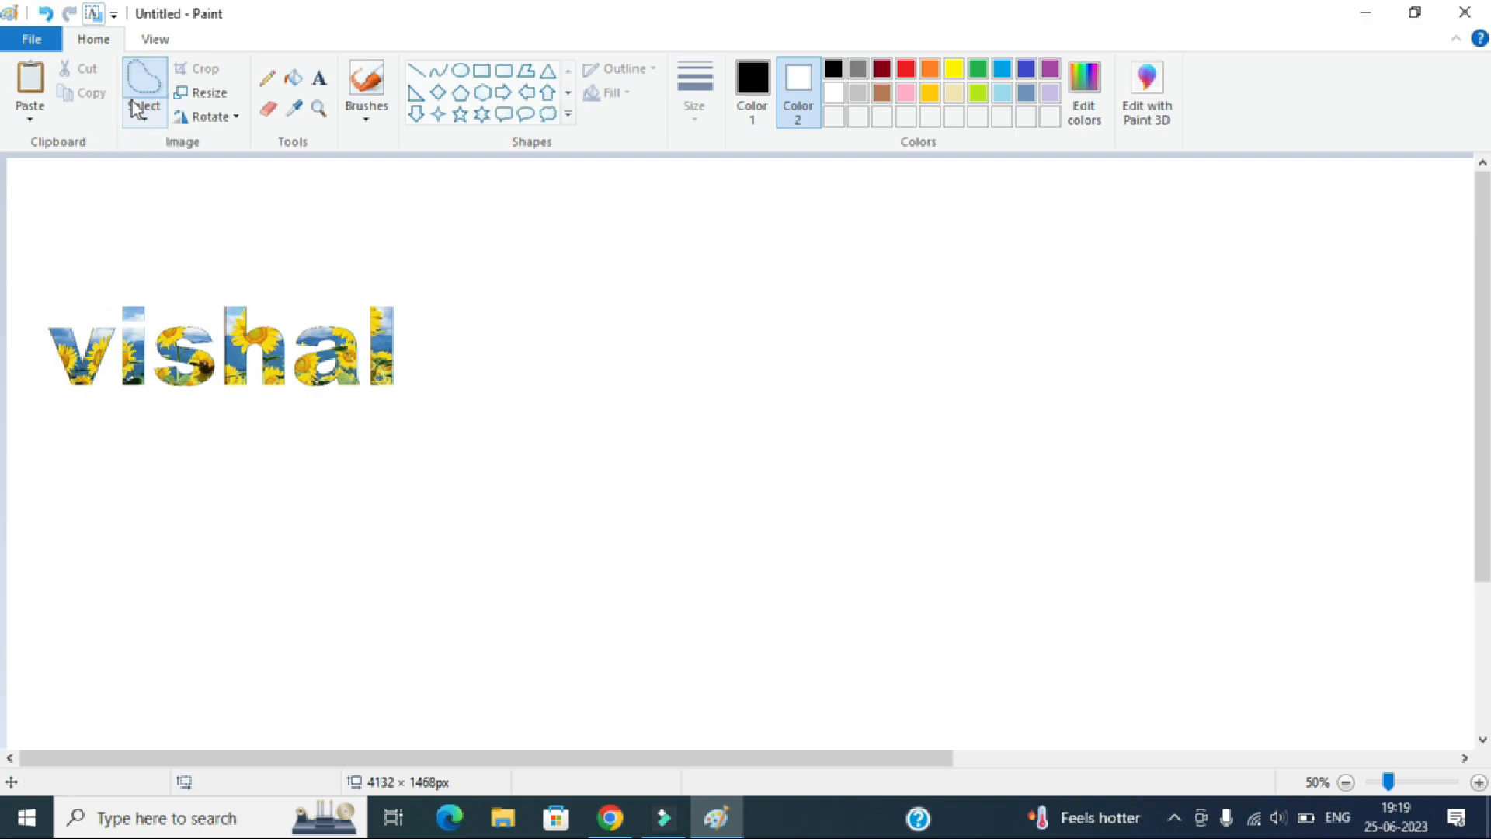
Add the first name again as black size 150 text in a box of about 348 × 176 px, level with the flower-filled name
{"action": "left_click", "coordinate": [318, 78]}
{"action": "left_click", "coordinate": [689, 437]}
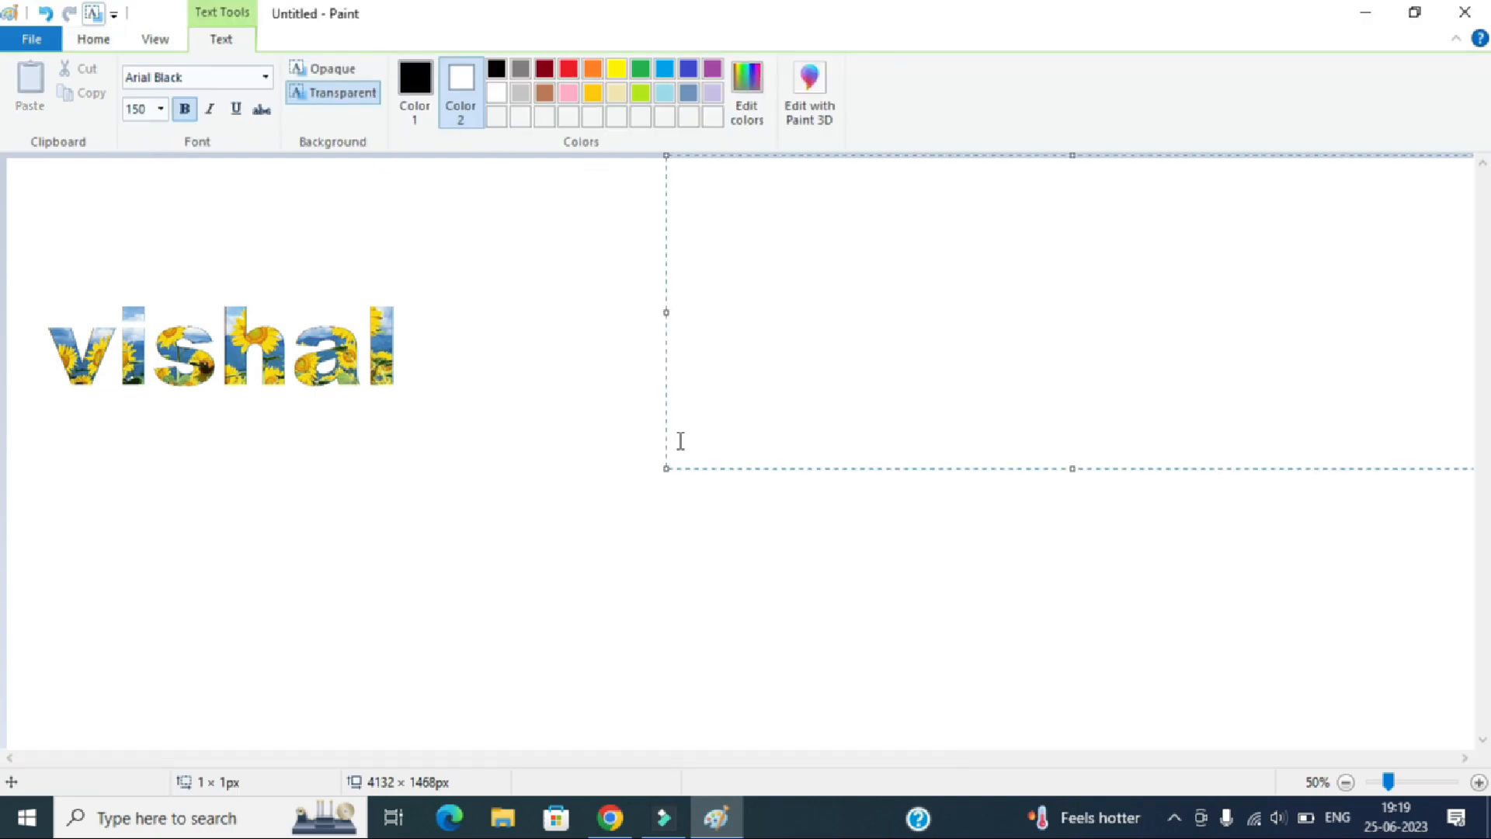
{"action": "type", "text": "vishal"}
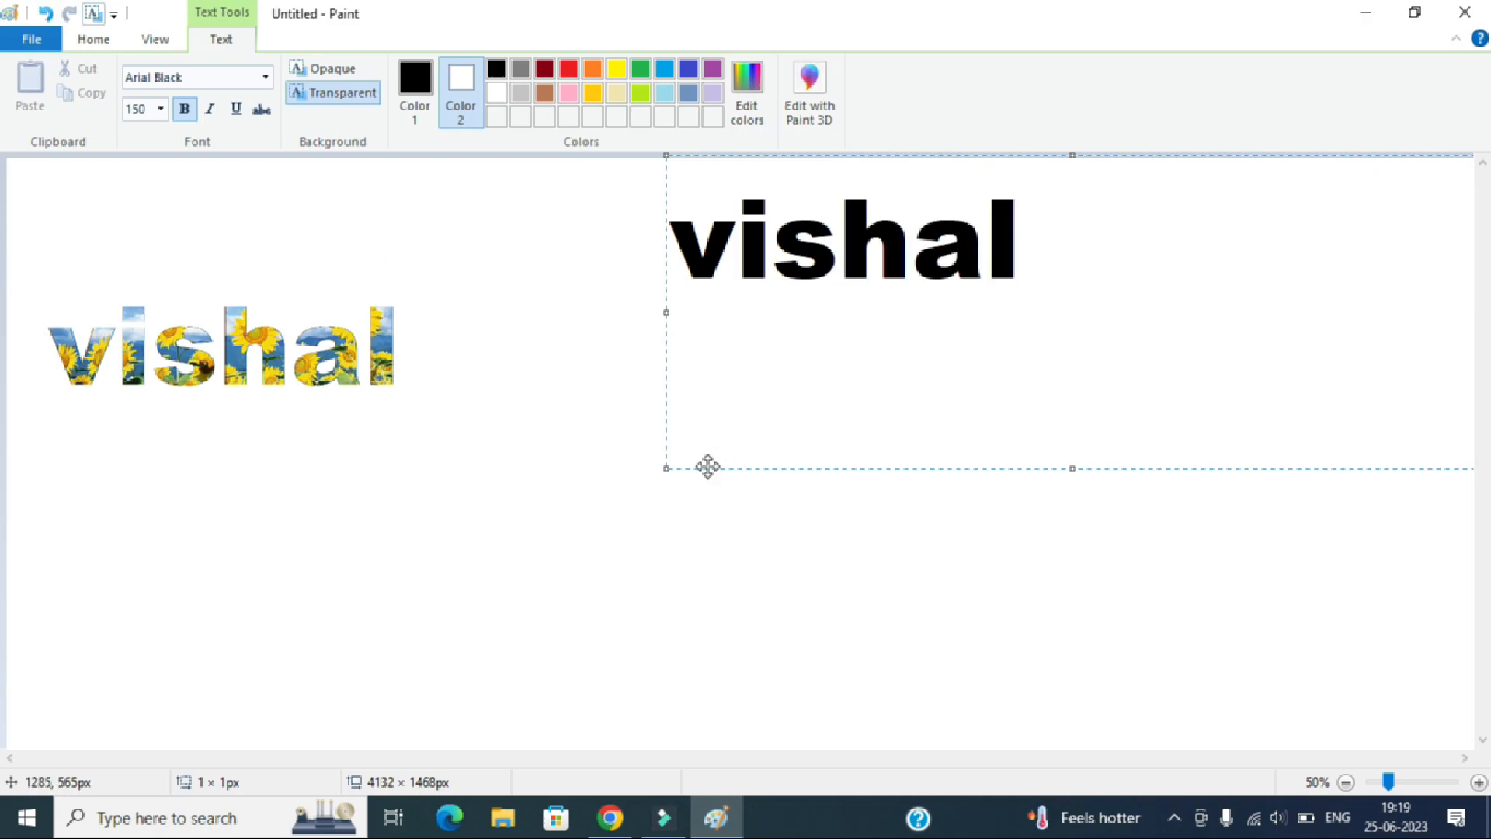
{"action": "left_click_drag", "start_coordinate": [706, 468], "coordinate": [439, 609]}
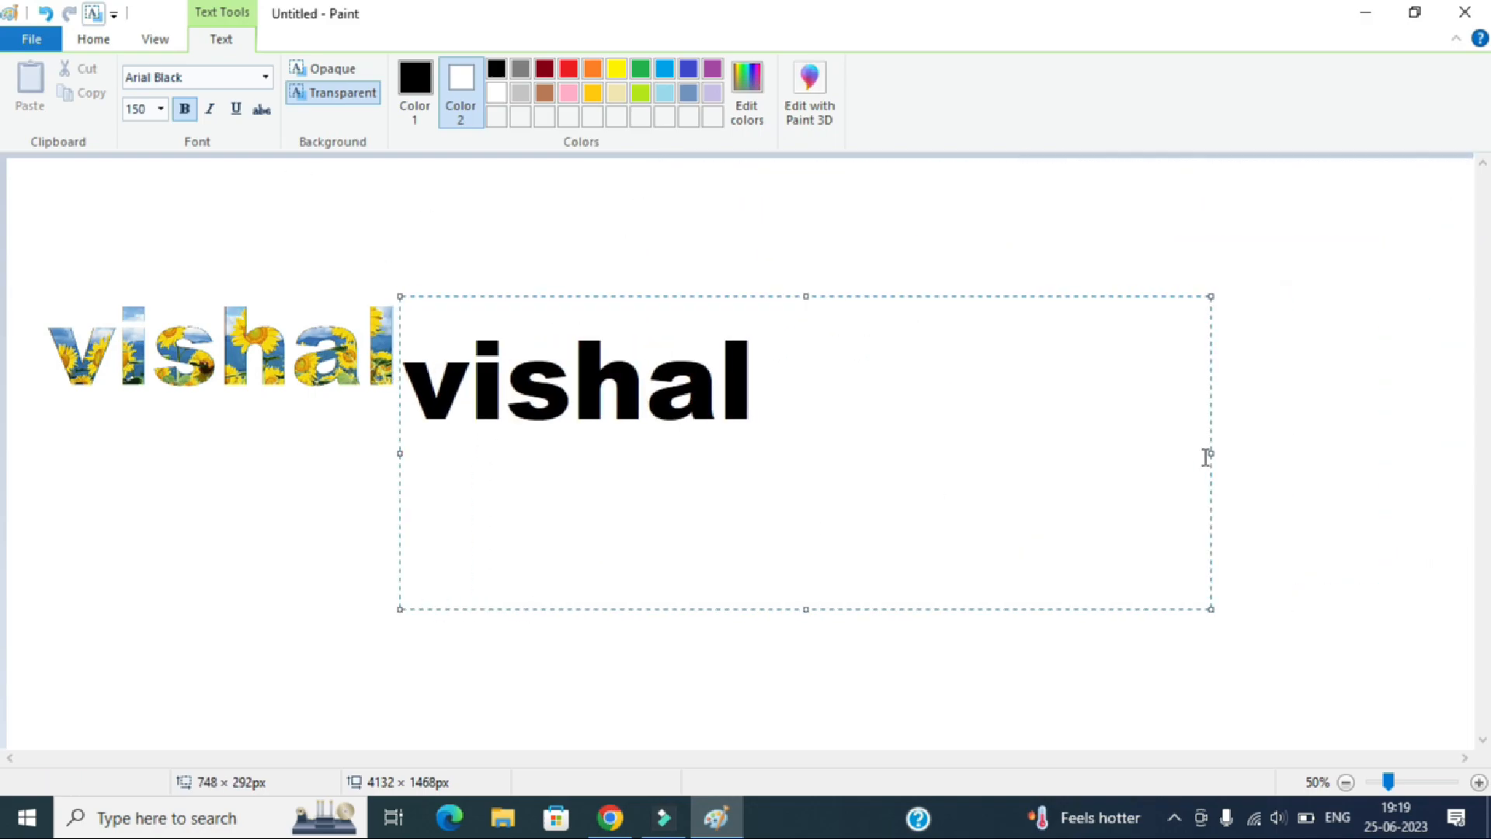
{"action": "left_click_drag", "start_coordinate": [1211, 453], "coordinate": [777, 407]}
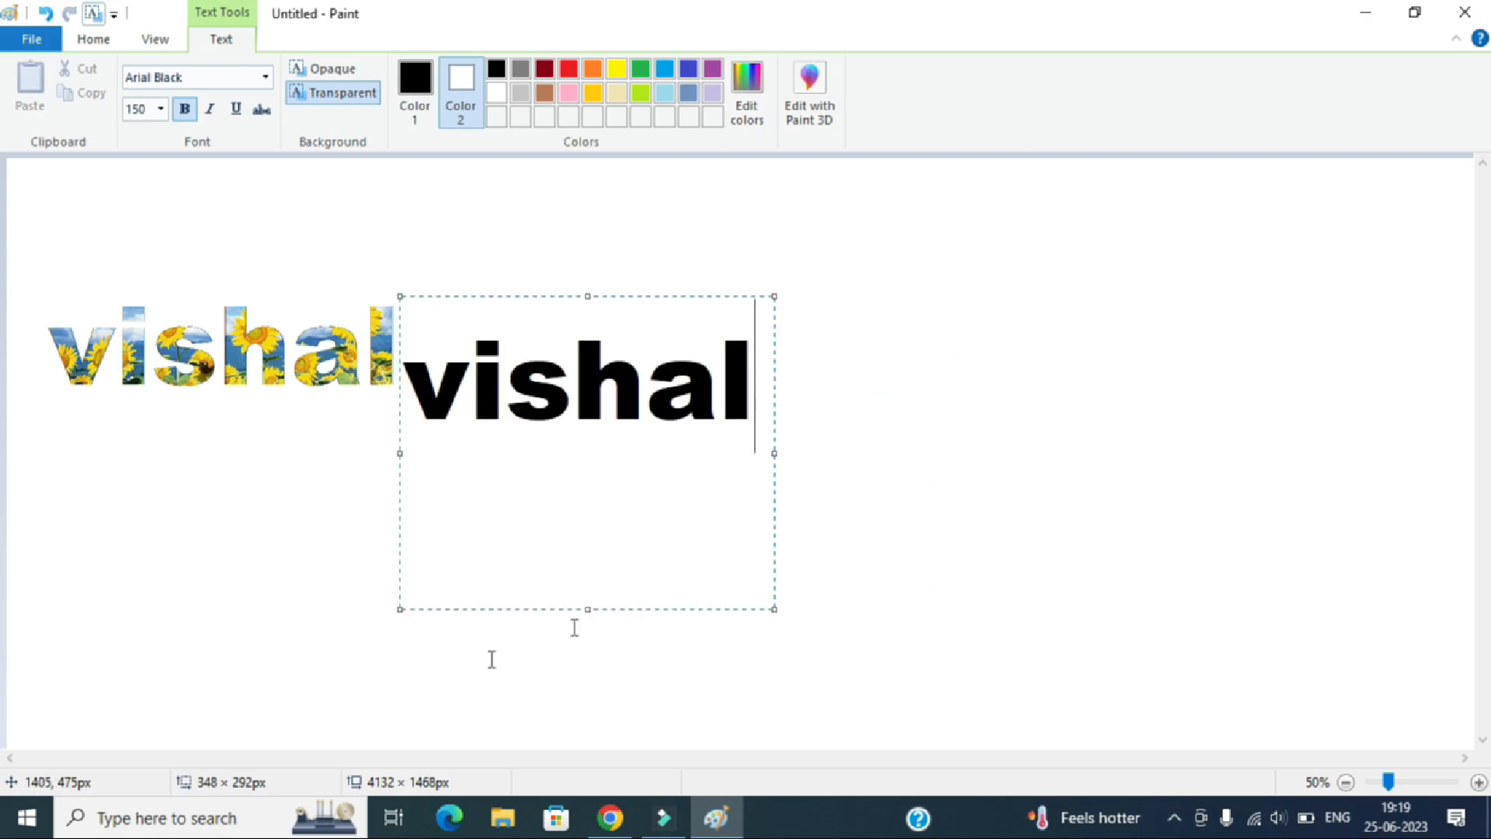
{"action": "left_click_drag", "start_coordinate": [599, 609], "coordinate": [635, 482]}
{"action": "left_click_drag", "start_coordinate": [775, 436], "coordinate": [982, 404]}
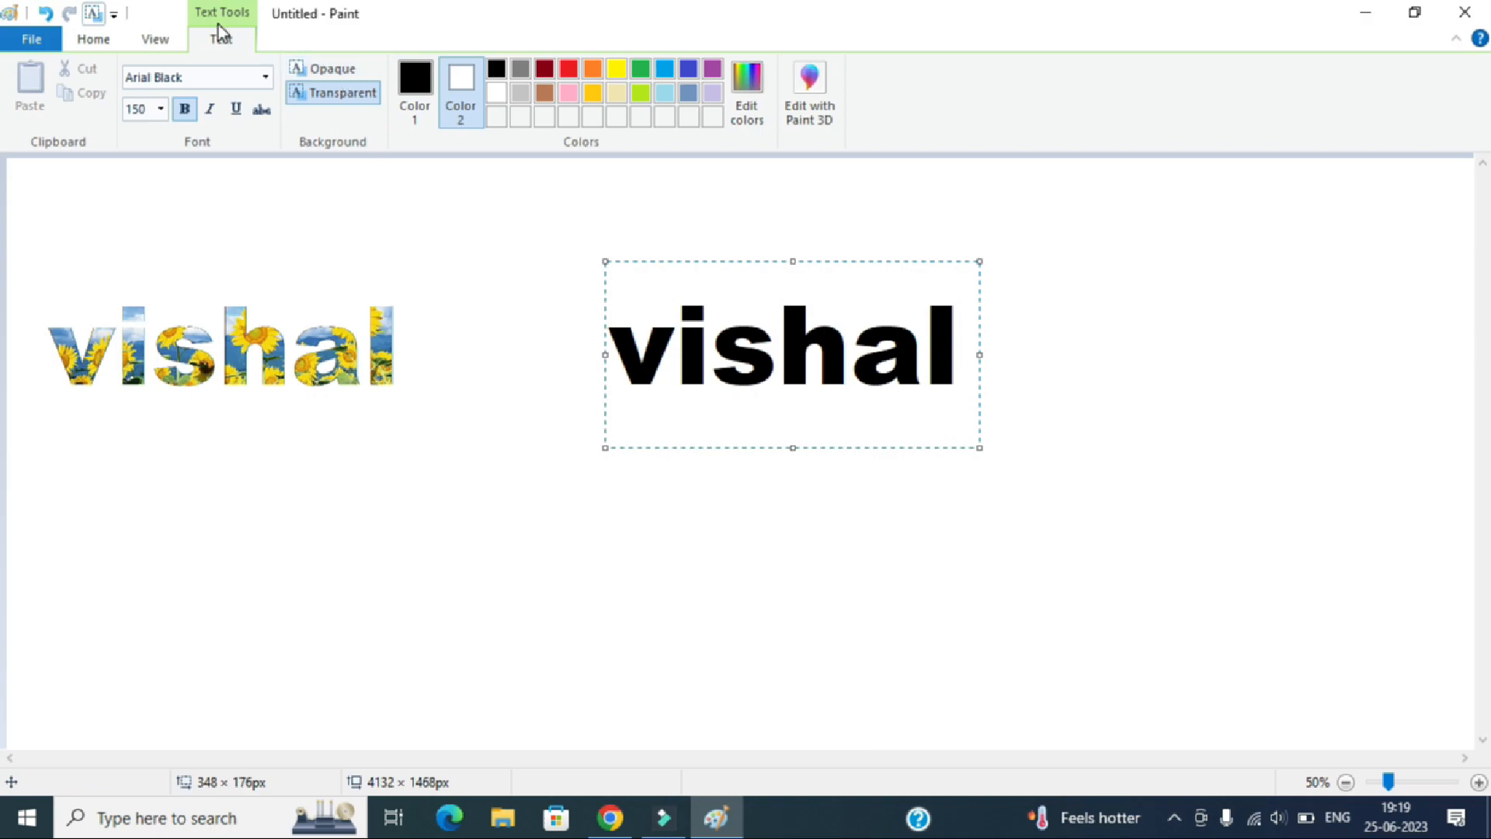
Draw a white wavy line about 637 px wide across the middle of the black name with the Curve tool
{"action": "left_click", "coordinate": [93, 38]}
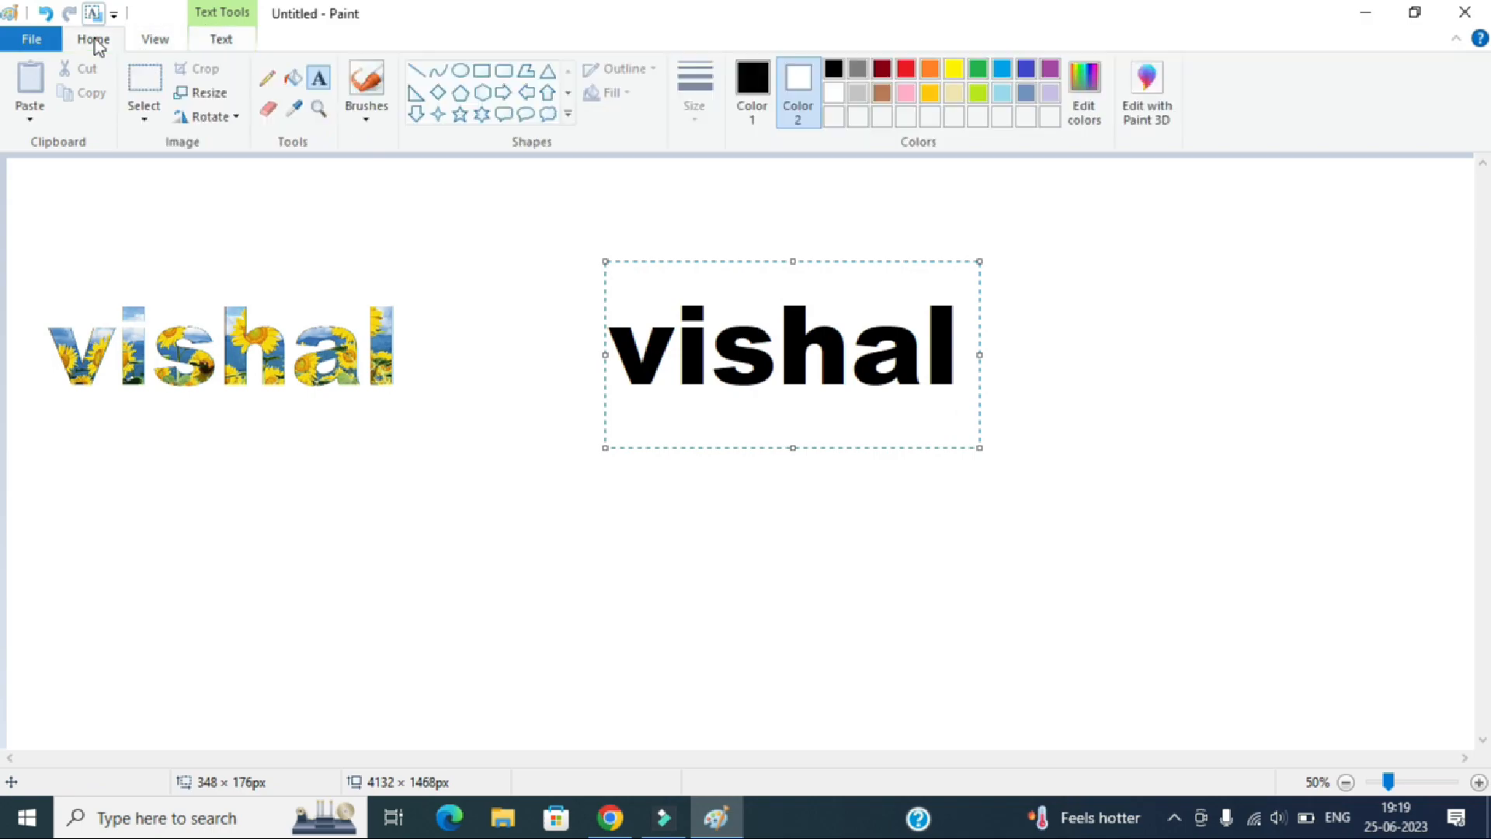
{"action": "left_click", "coordinate": [439, 74]}
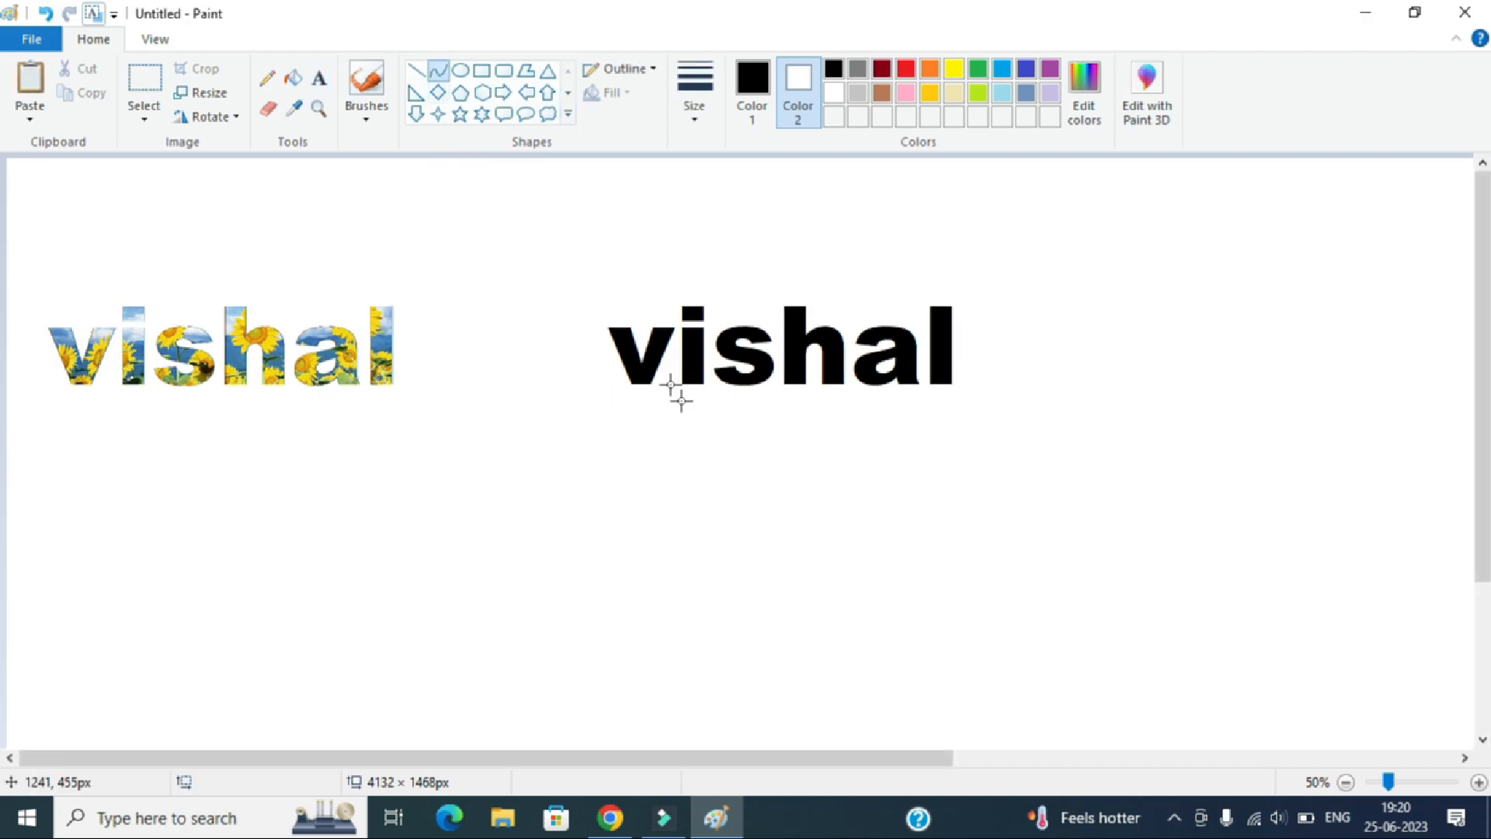
{"action": "left_click", "coordinate": [753, 85]}
{"action": "left_click", "coordinate": [835, 92]}
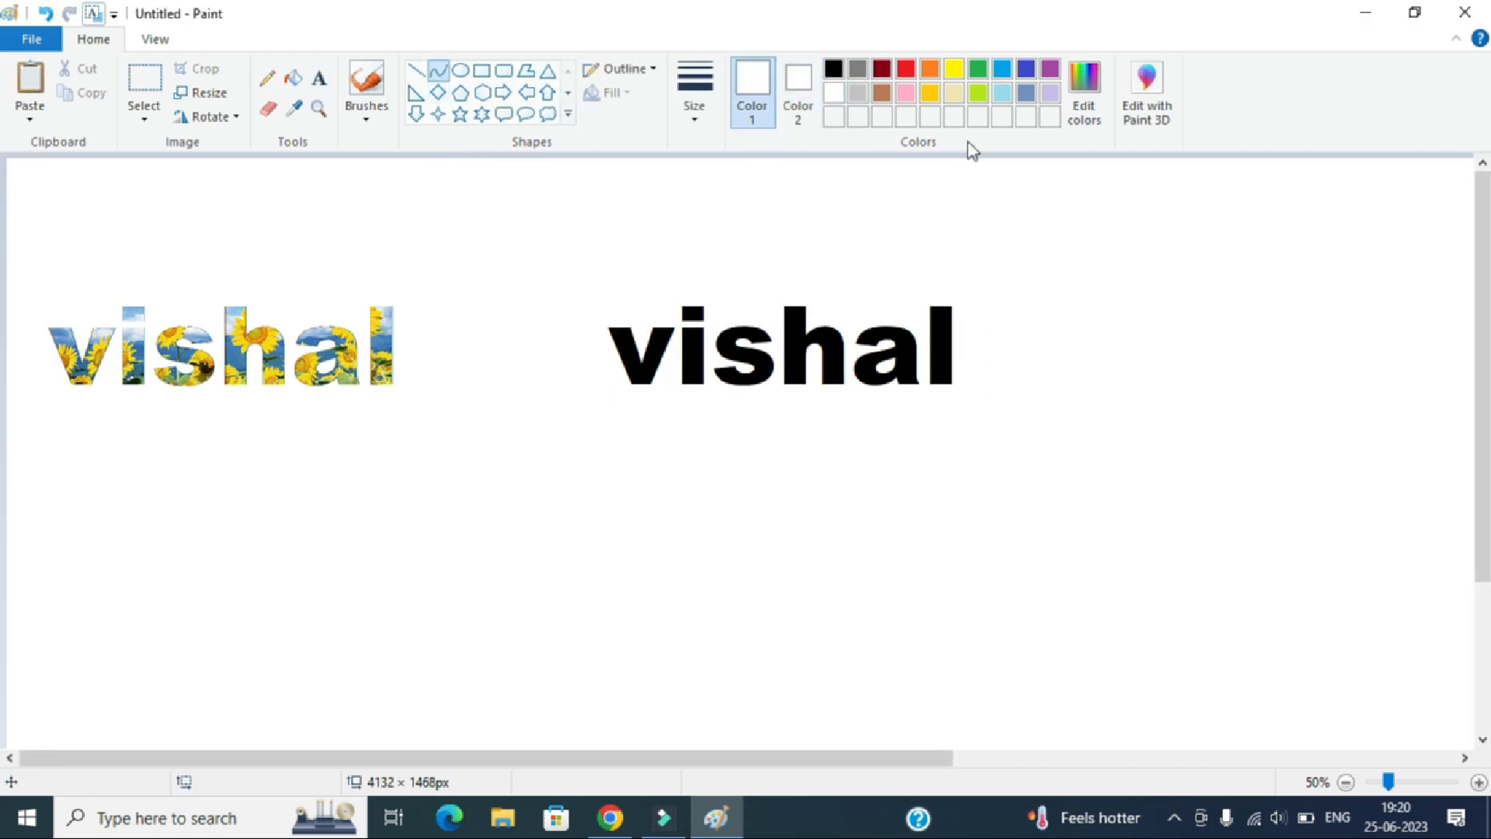
{"action": "left_click_drag", "start_coordinate": [604, 350], "coordinate": [951, 351]}
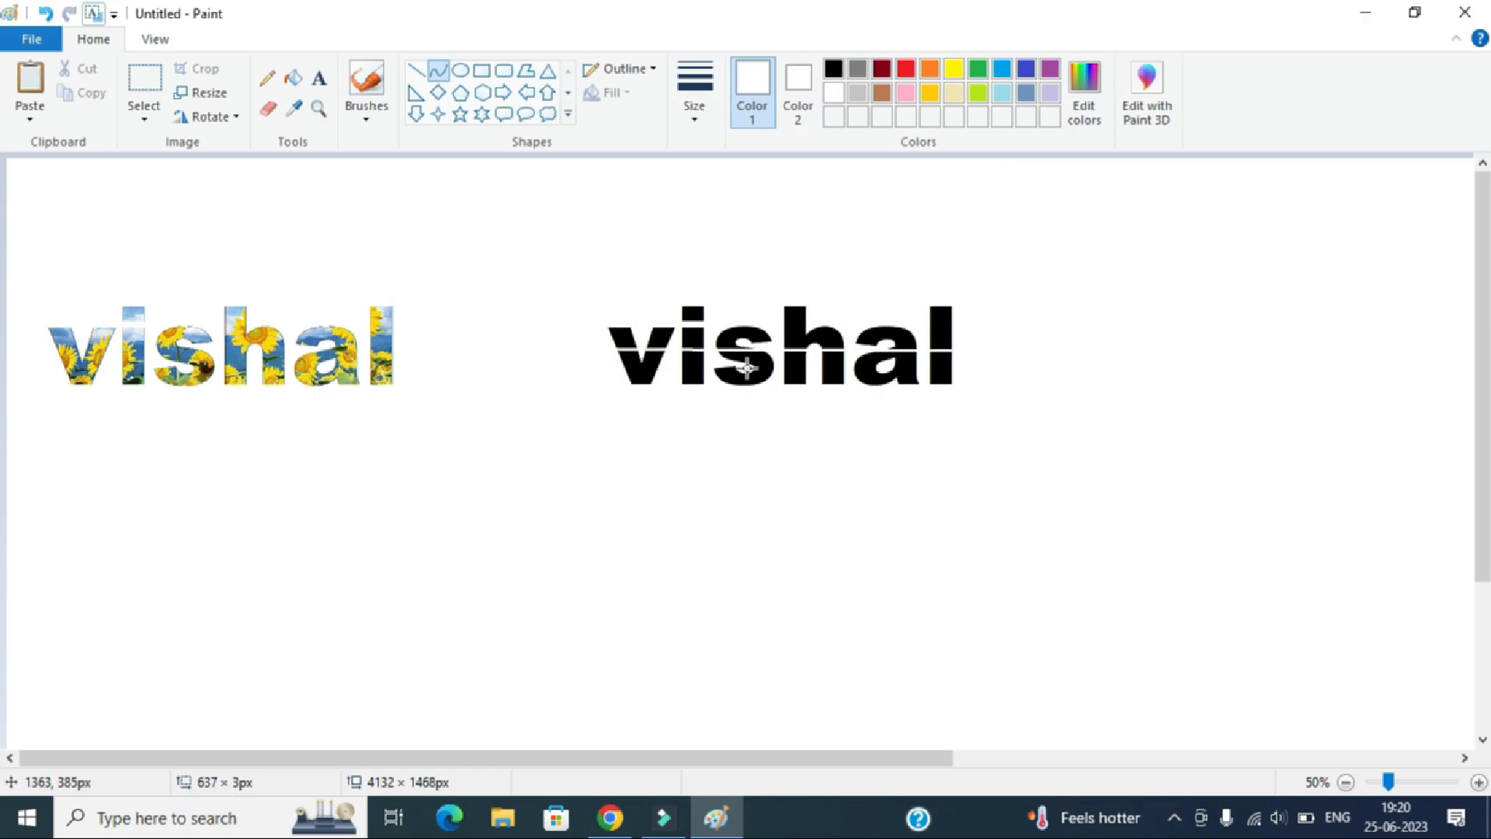
{"action": "left_click_drag", "start_coordinate": [673, 349], "coordinate": [674, 370]}
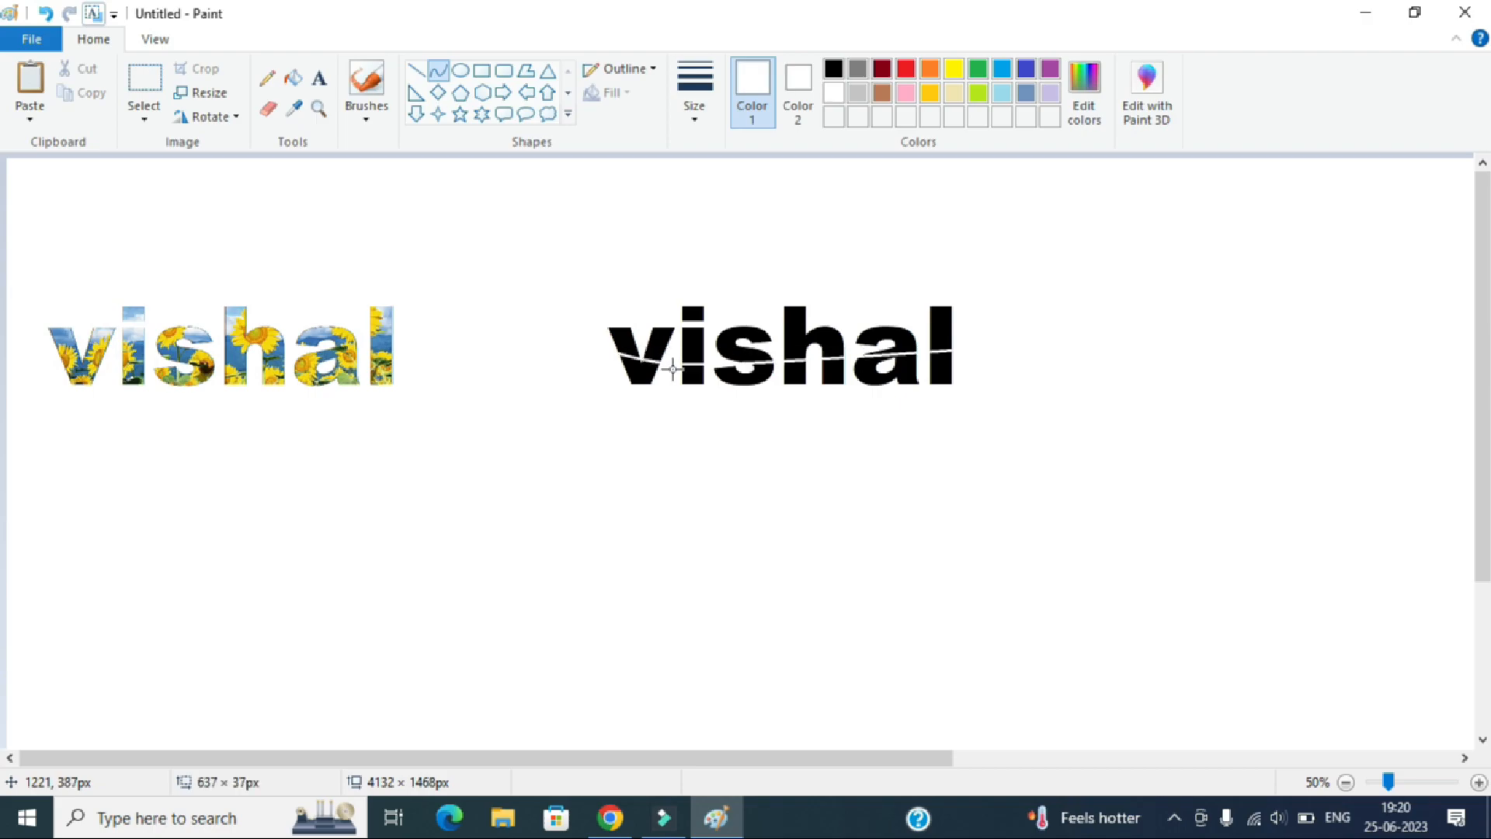
{"action": "left_click_drag", "start_coordinate": [848, 359], "coordinate": [854, 320]}
{"action": "left_click", "coordinate": [1053, 338]}
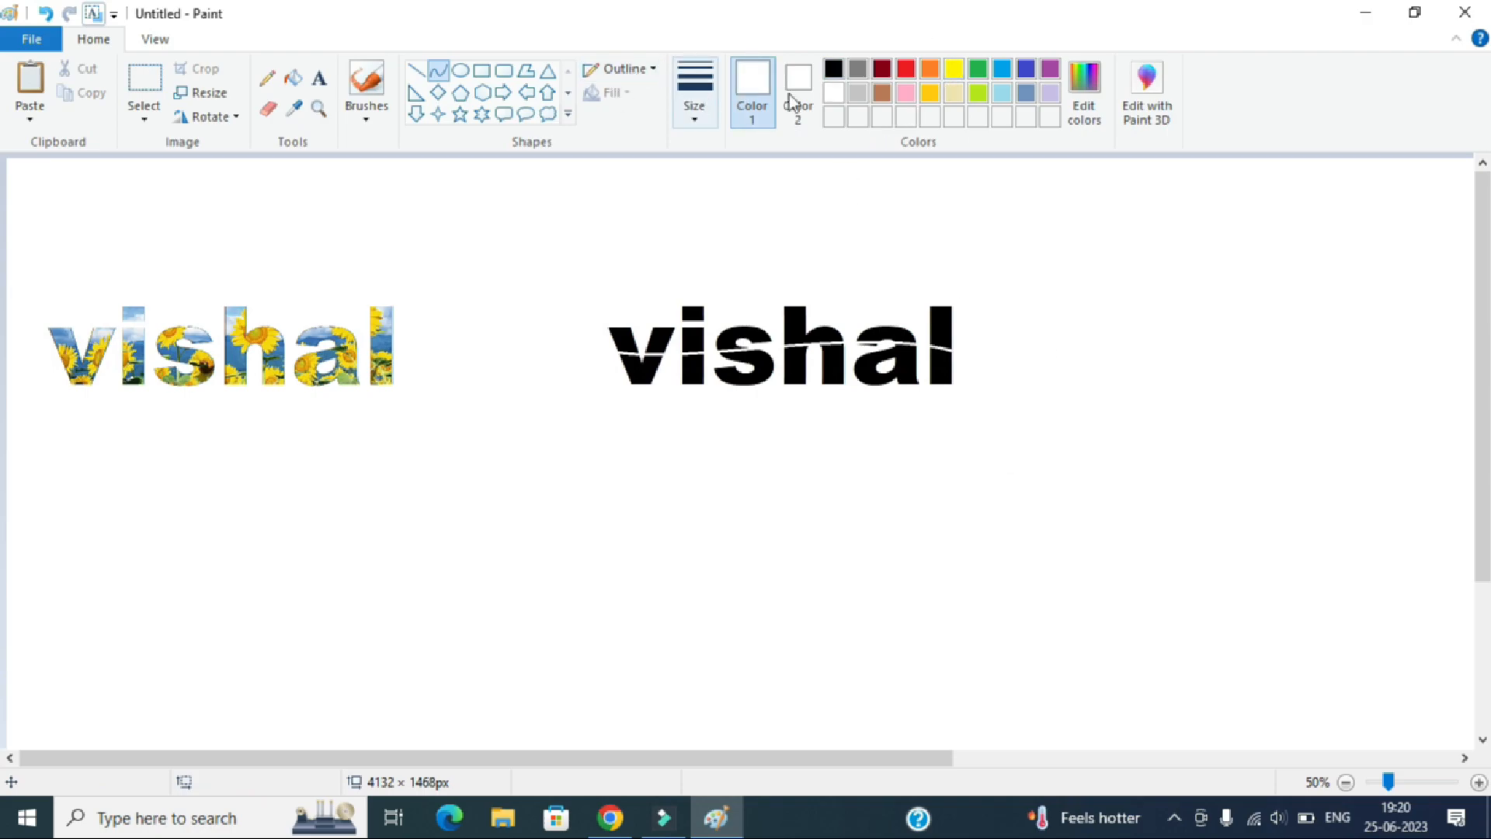
Define a custom red with RGB 254, 36, 12 as Color 1
{"action": "left_click", "coordinate": [910, 72]}
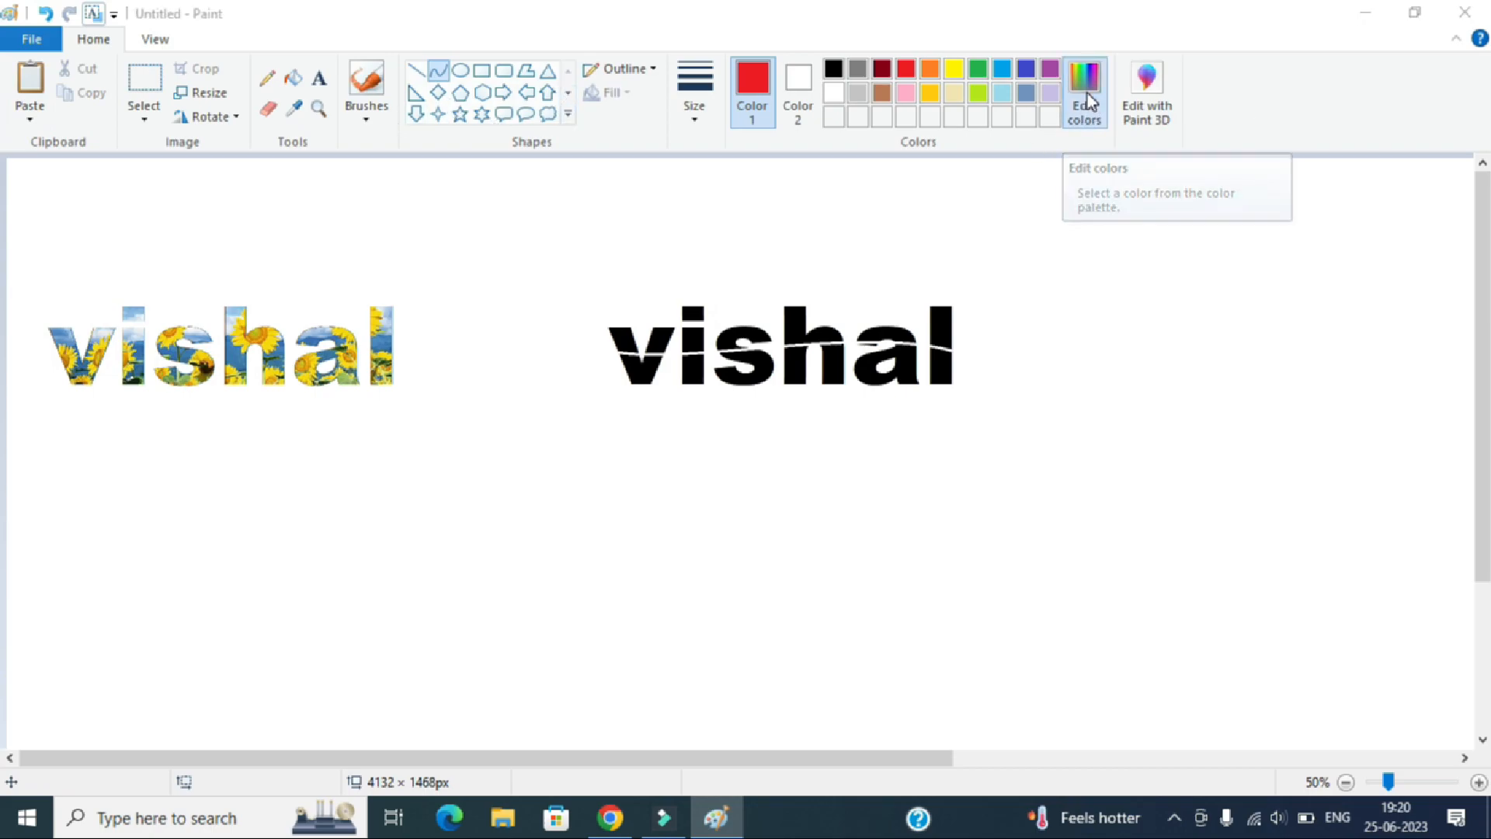
{"action": "left_click", "coordinate": [1085, 123]}
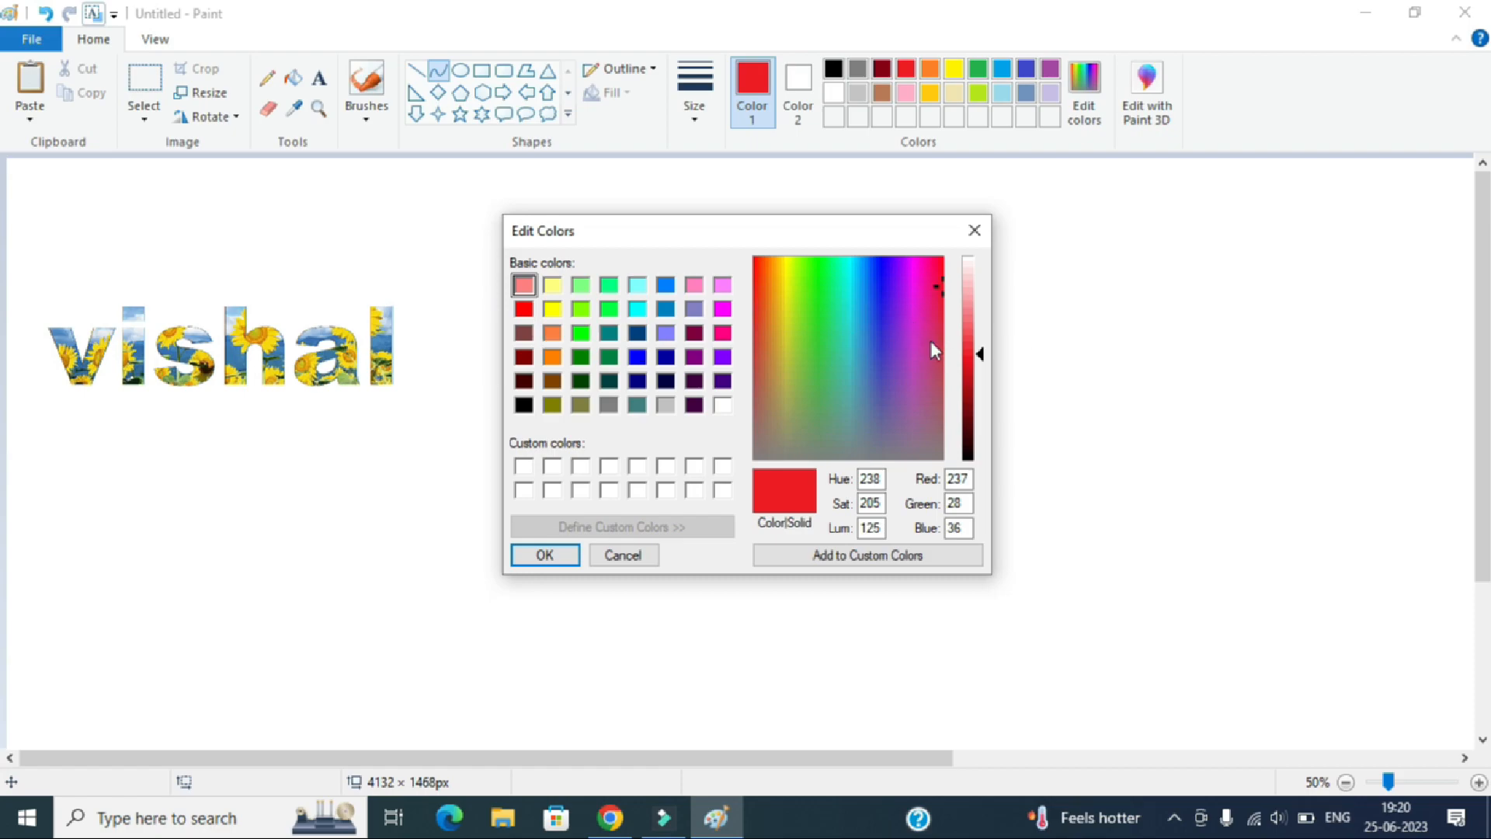
{"action": "left_click", "coordinate": [767, 267]}
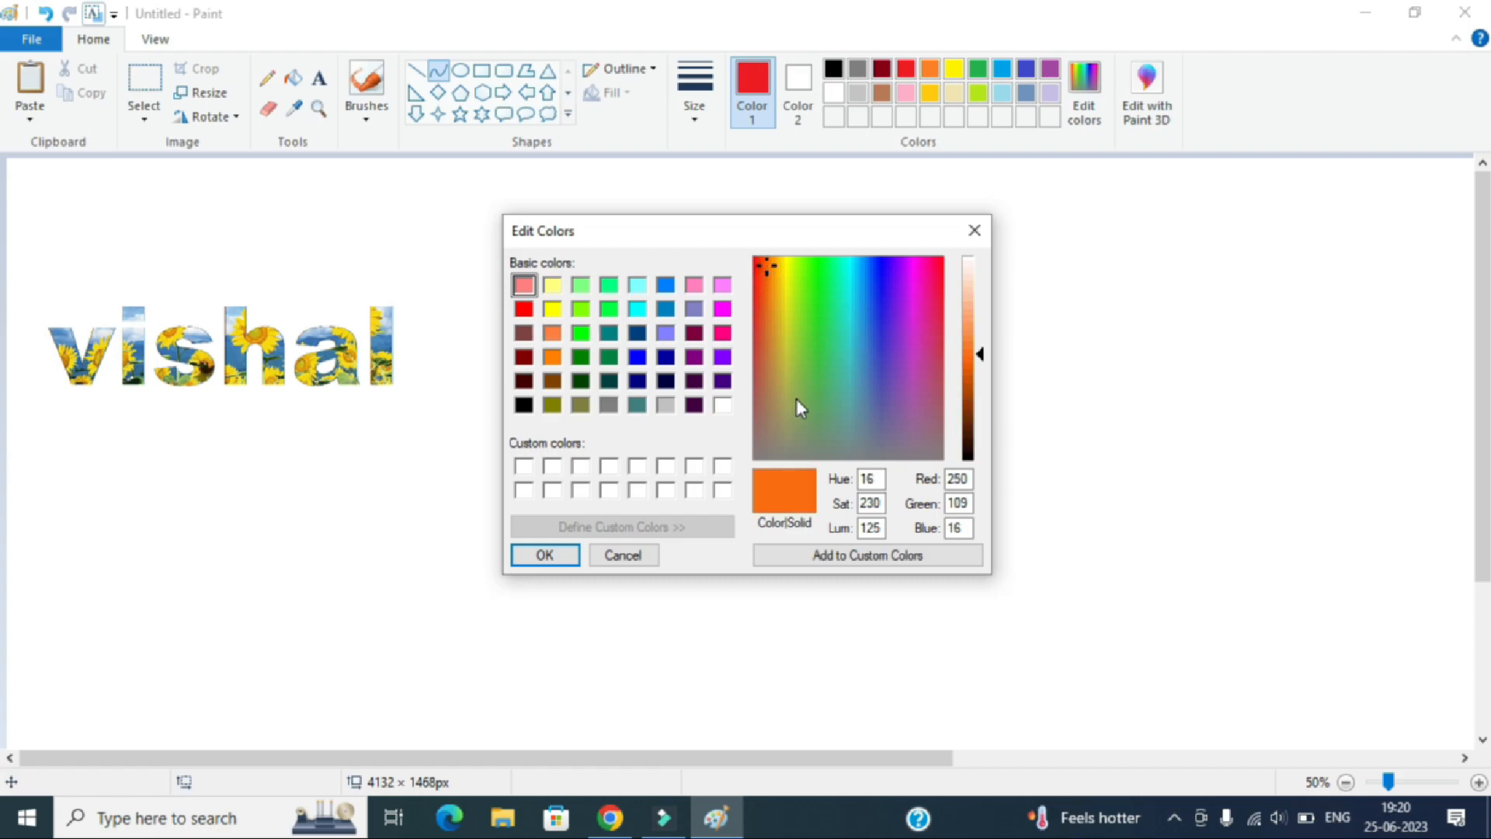
{"action": "left_click", "coordinate": [811, 287]}
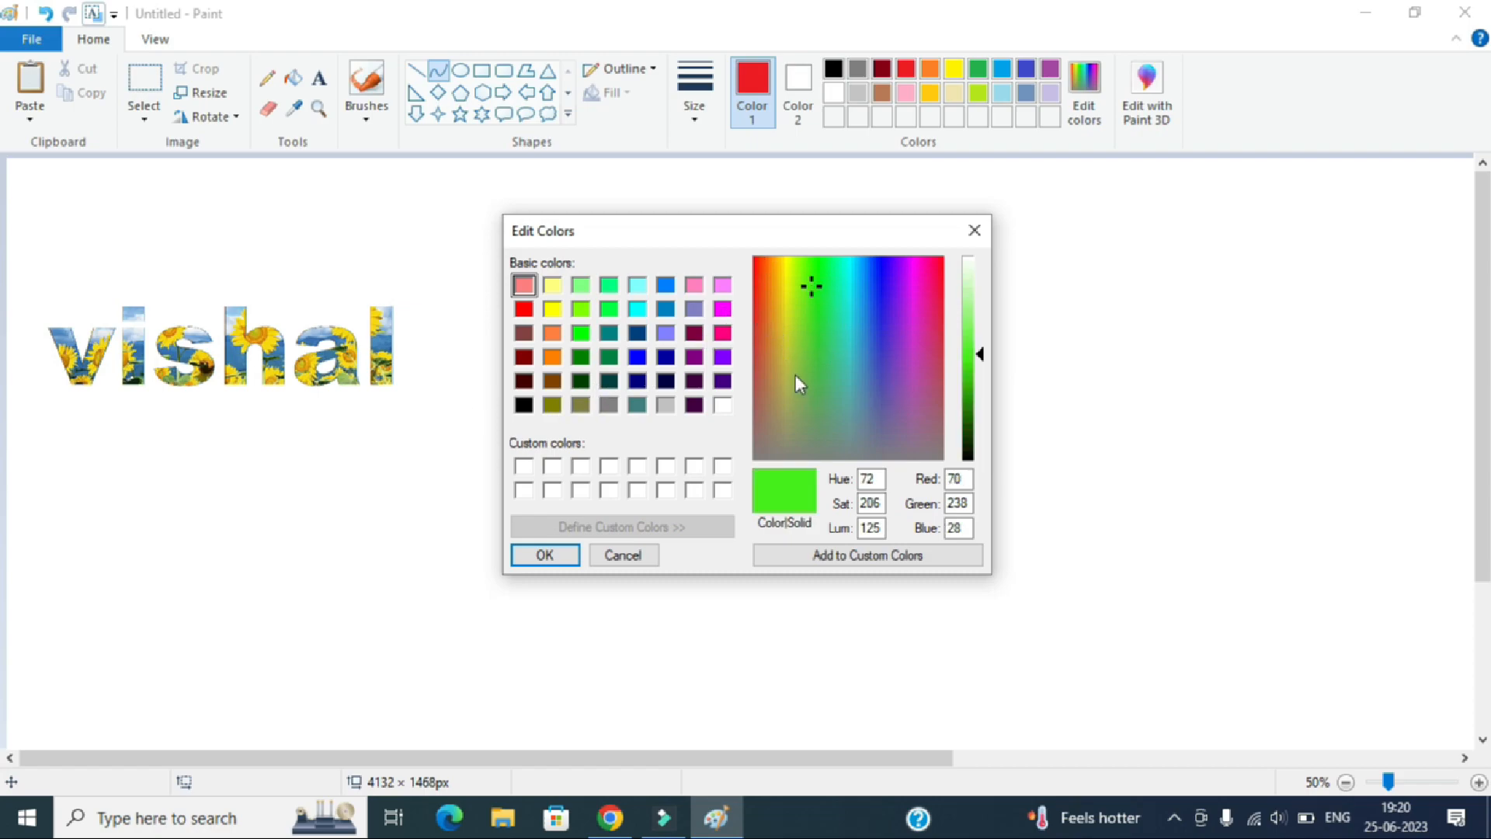
{"action": "left_click_drag", "start_coordinate": [766, 280], "coordinate": [761, 344]}
{"action": "left_click", "coordinate": [756, 259]}
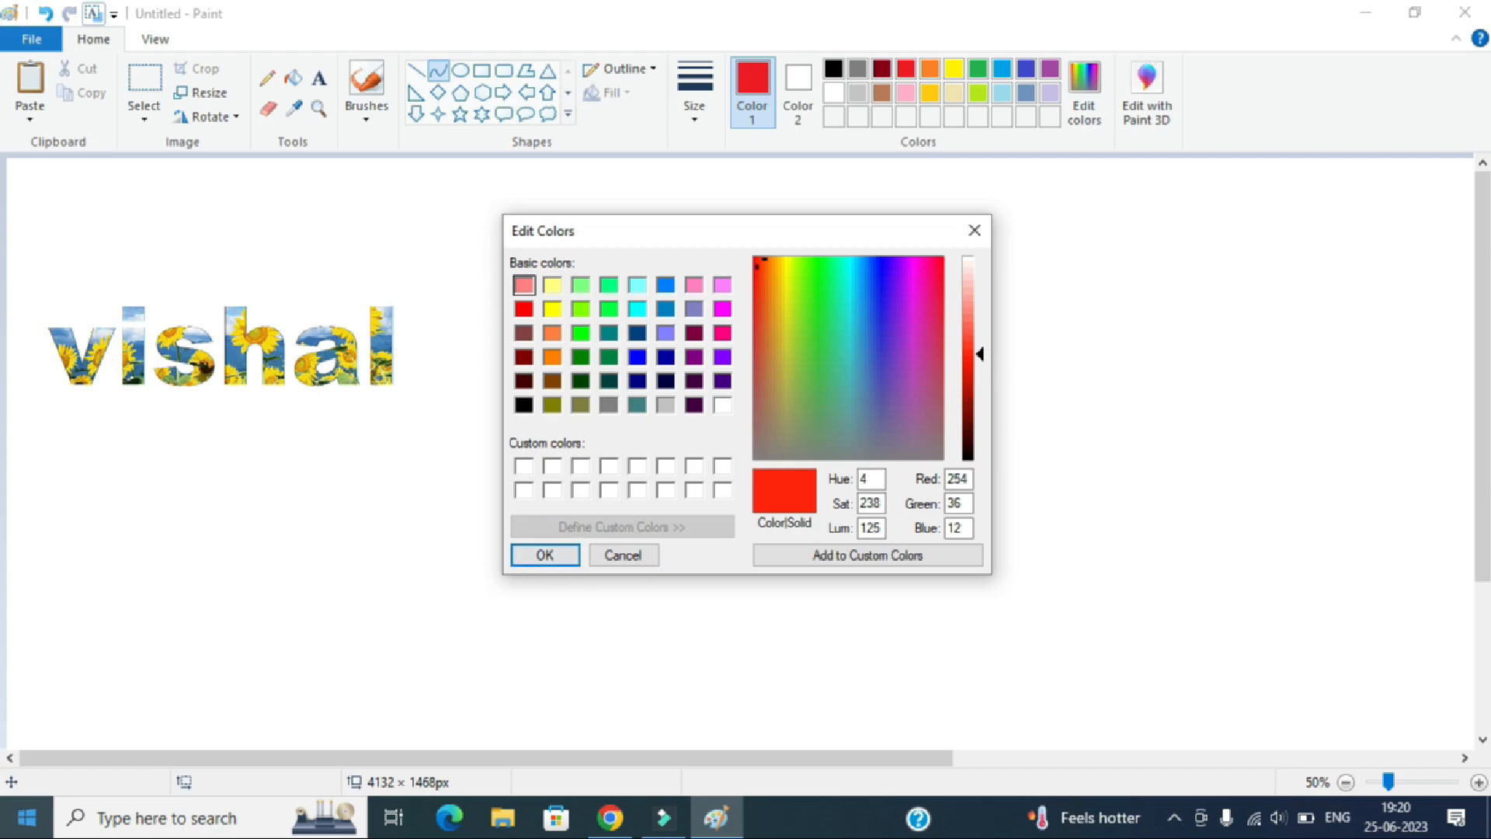
{"action": "left_click", "coordinate": [544, 554]}
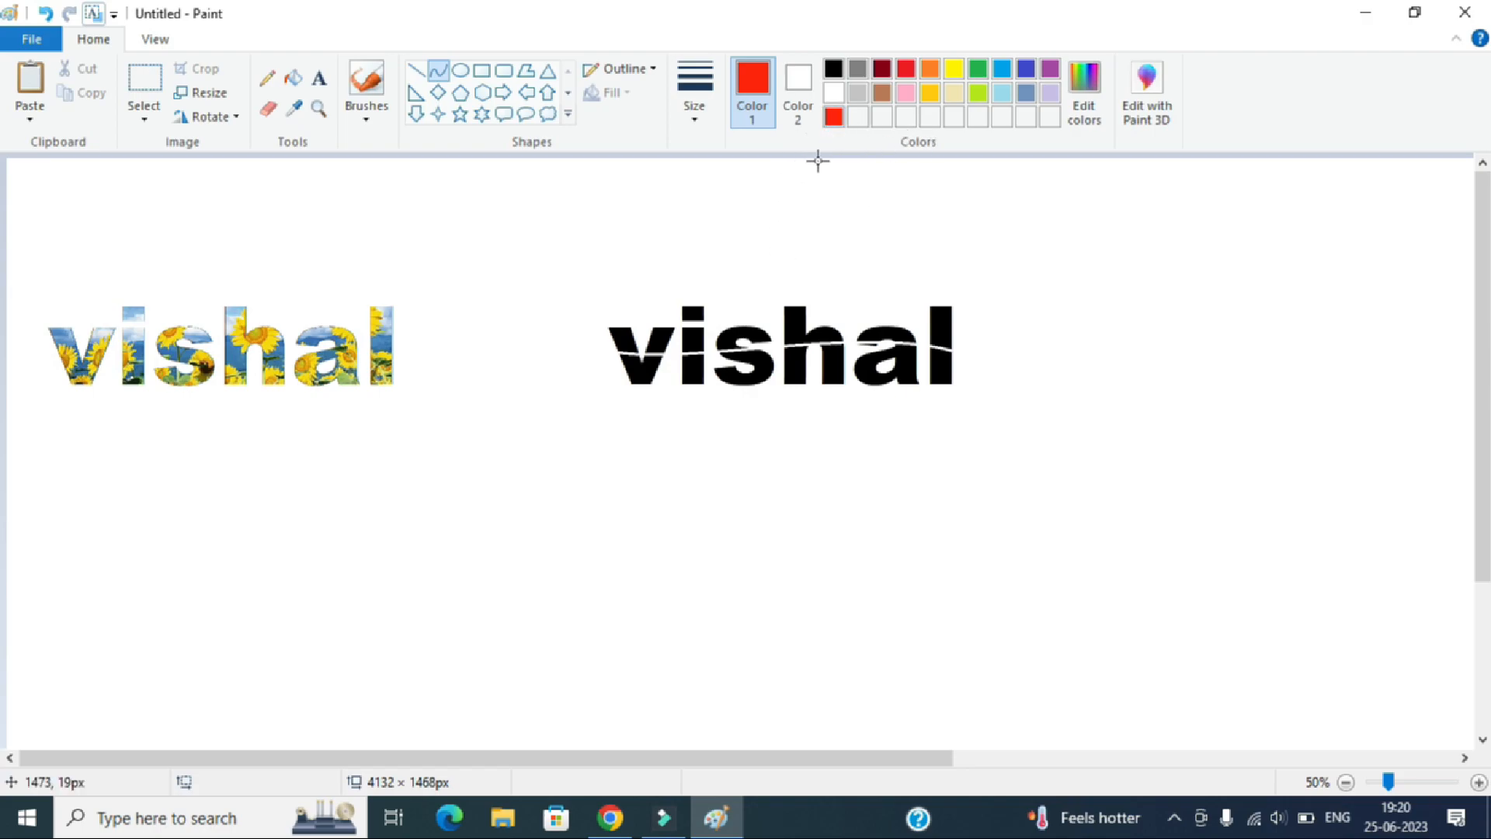
Fill the upper part of every letter in the curve-split name with the custom red
{"action": "left_click", "coordinate": [293, 77]}
{"action": "left_click", "coordinate": [675, 337]}
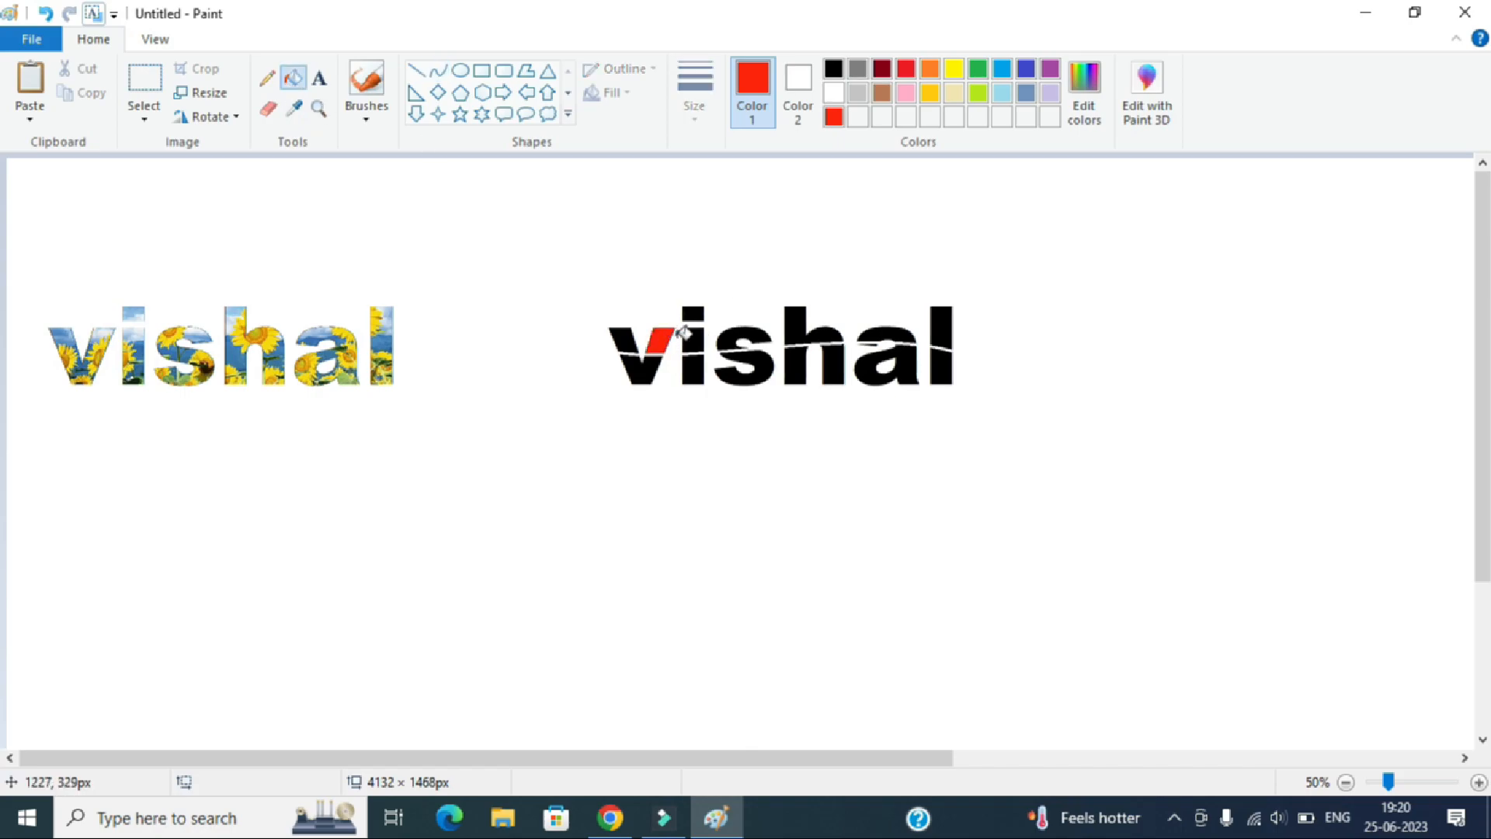
{"action": "left_click", "coordinate": [697, 336]}
{"action": "left_click", "coordinate": [632, 343]}
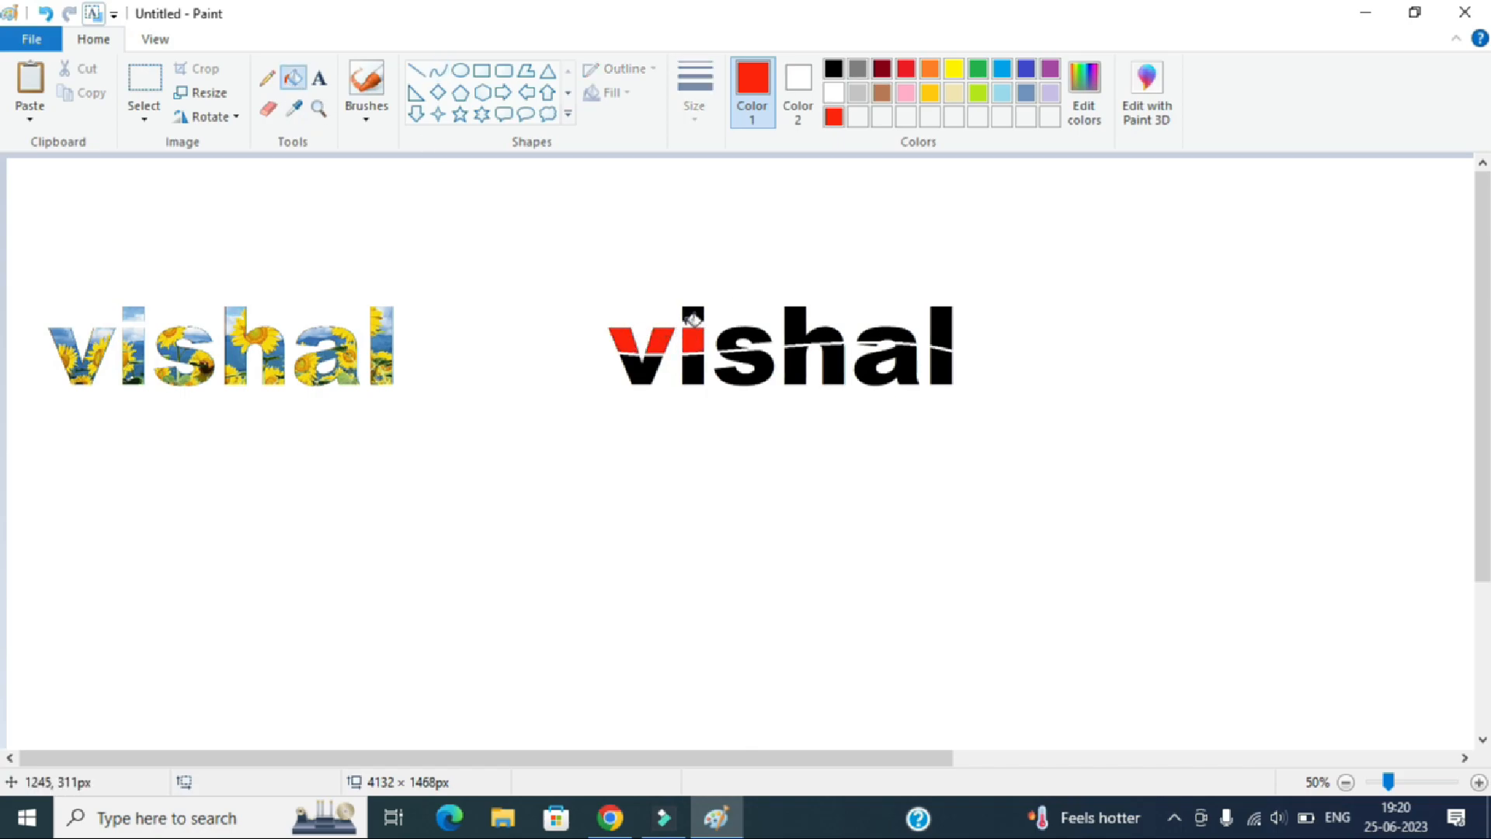
{"action": "left_click", "coordinate": [693, 320]}
{"action": "left_click", "coordinate": [765, 336]}
{"action": "left_click", "coordinate": [803, 323]}
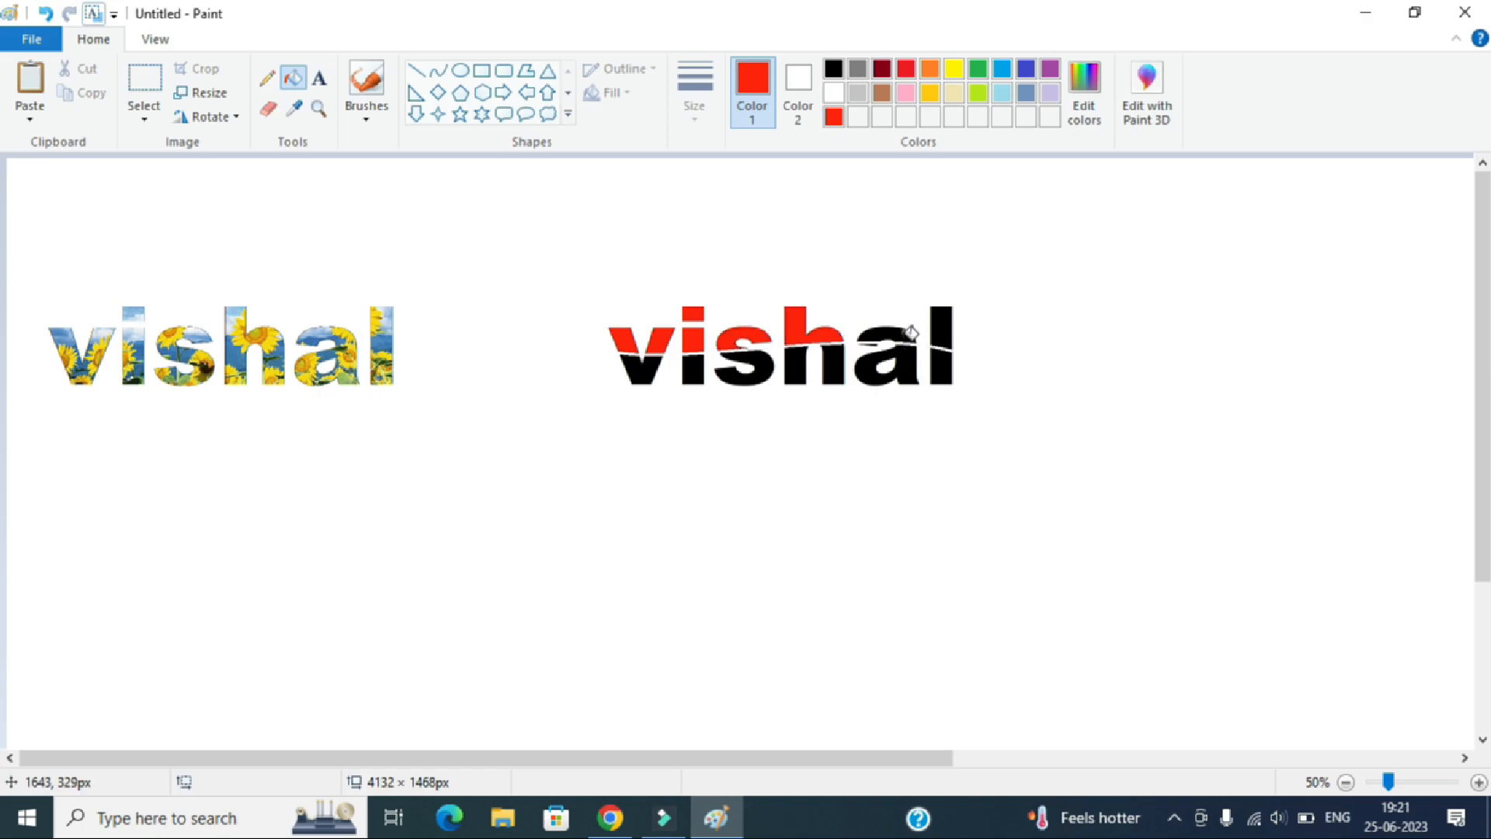
{"action": "left_click", "coordinate": [910, 334]}
{"action": "left_click", "coordinate": [946, 326]}
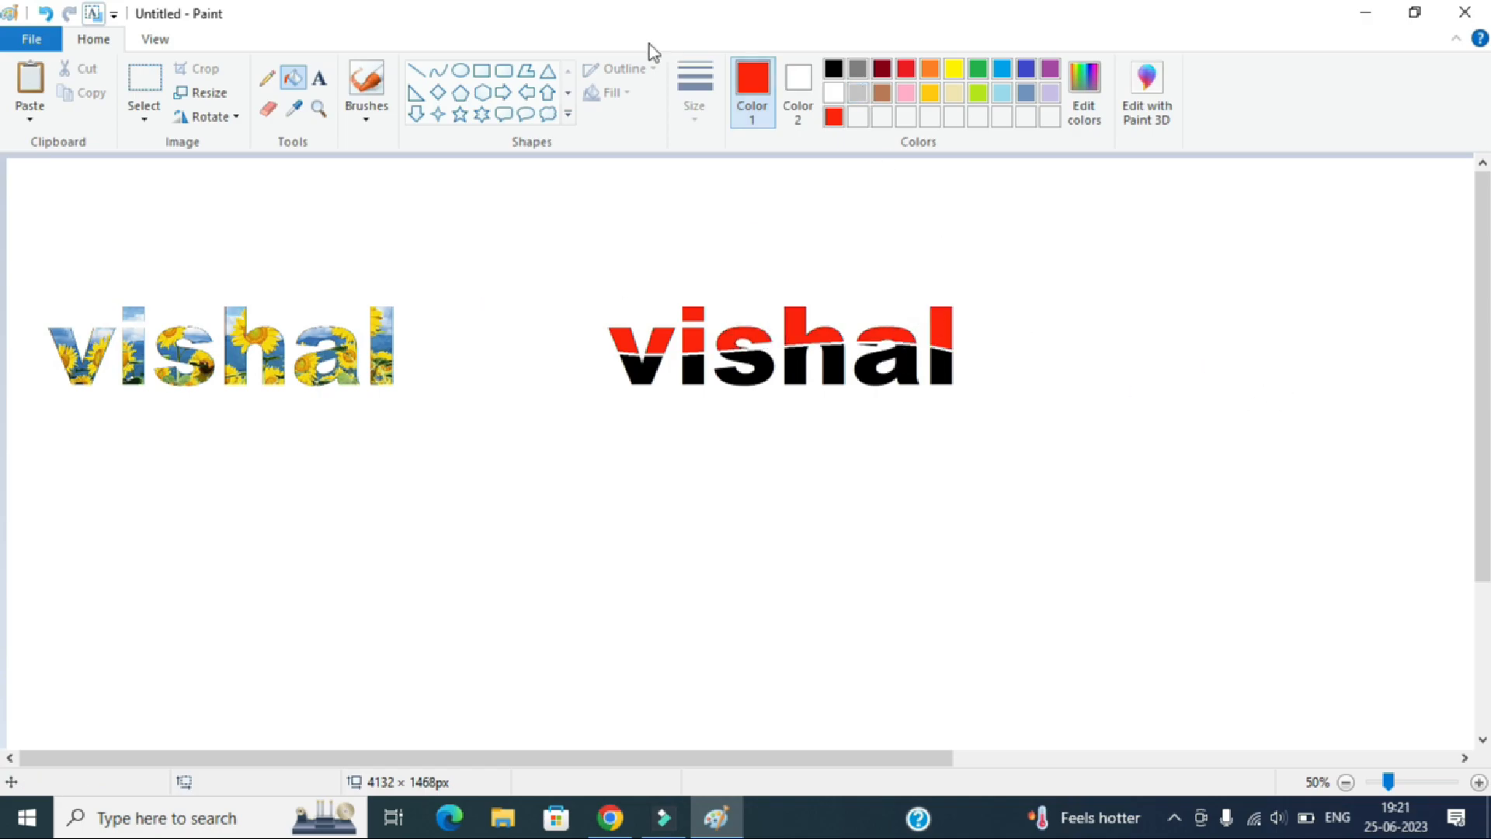
Fill the lower part of every letter in the split name with light blue, undoing the accidental background fill
{"action": "left_click", "coordinate": [1003, 69]}
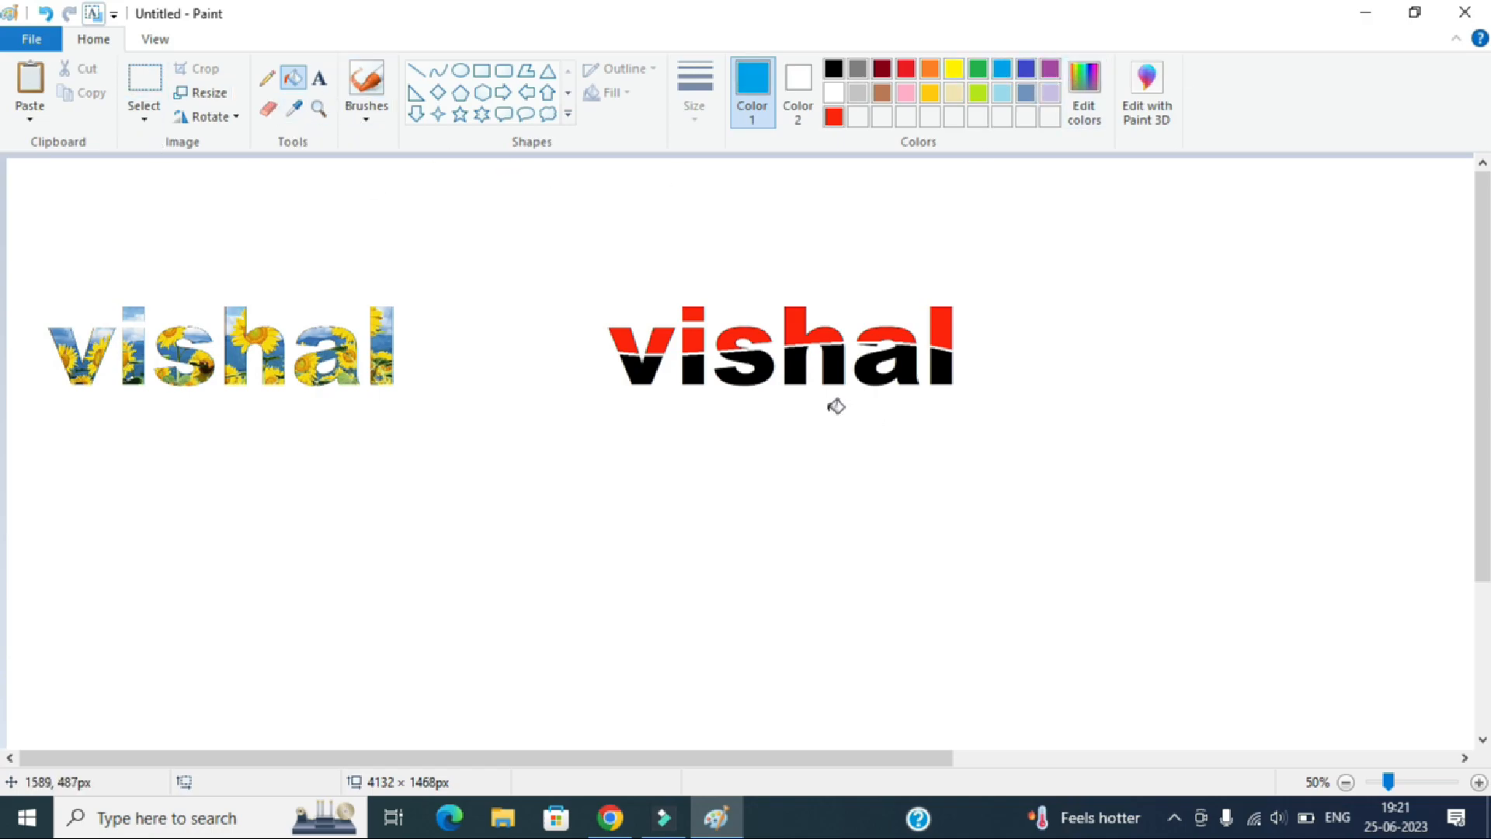
{"action": "left_click", "coordinate": [631, 371]}
{"action": "left_click", "coordinate": [693, 371]}
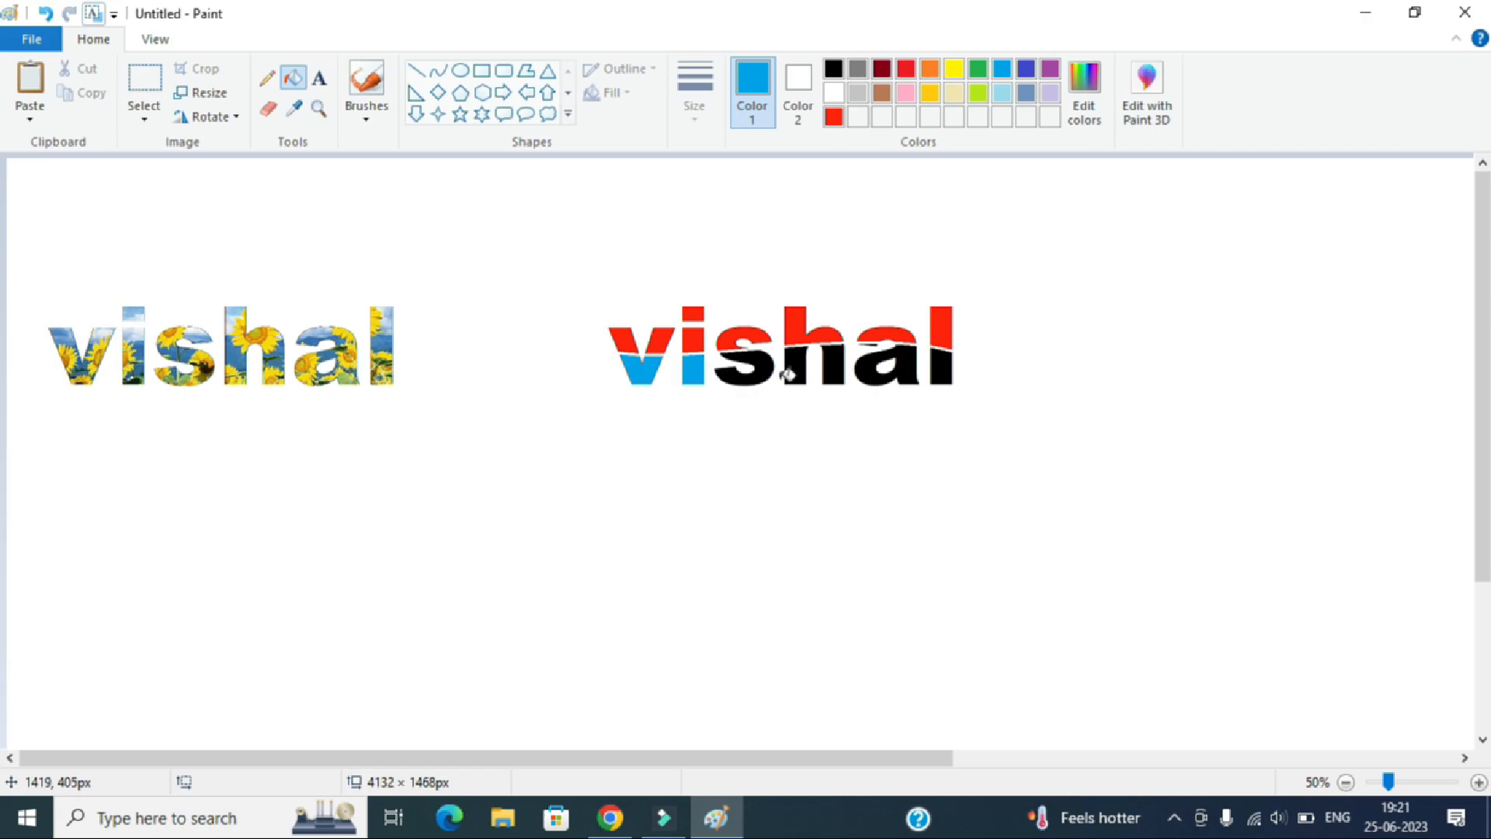
{"action": "left_click", "coordinate": [773, 374]}
{"action": "left_click", "coordinate": [804, 364]}
{"action": "left_click", "coordinate": [851, 372]}
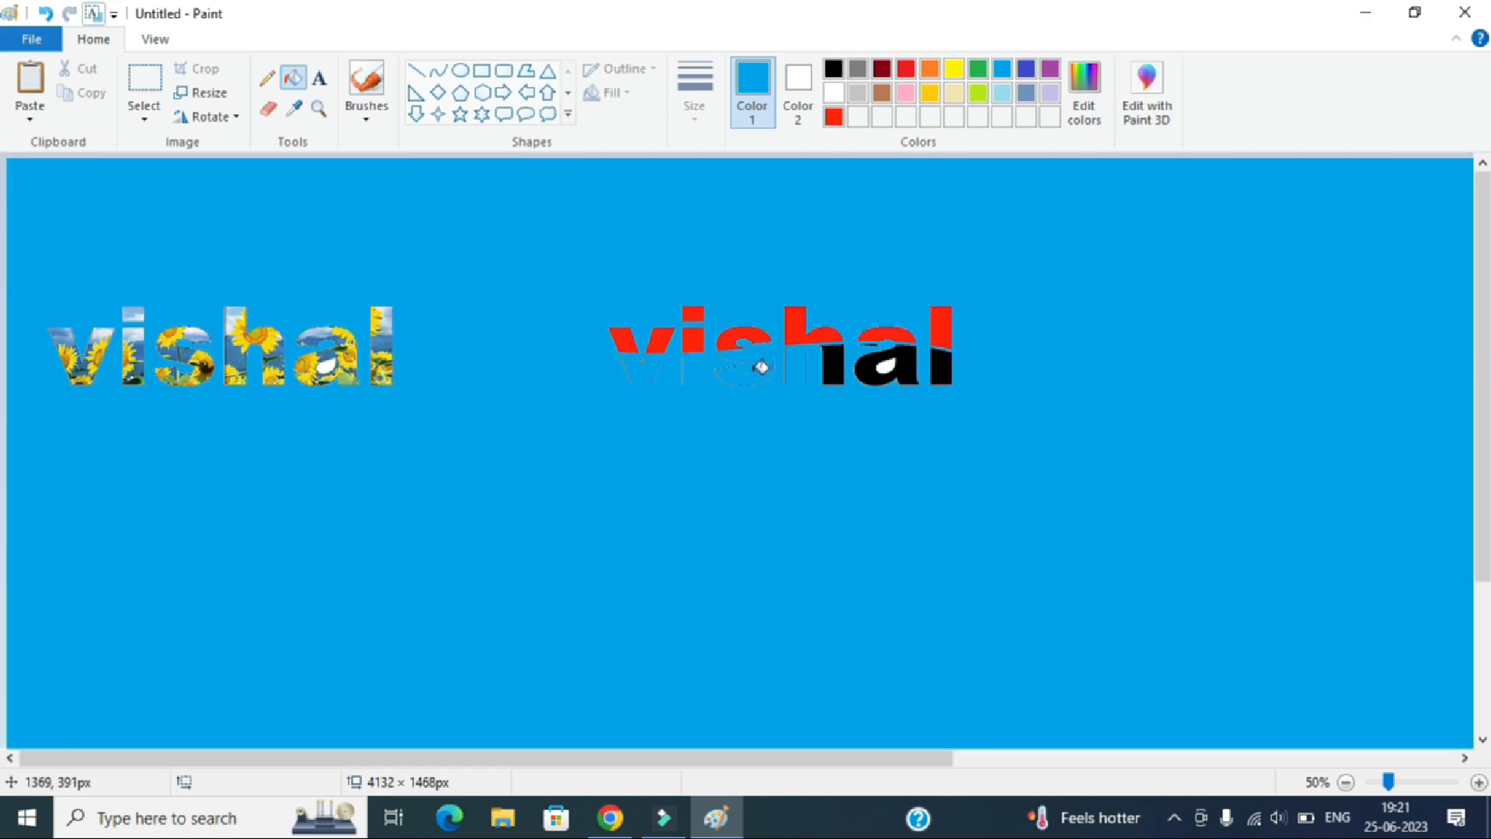
{"action": "key", "text": "ctrl+z"}
{"action": "left_click", "coordinate": [835, 369]}
{"action": "left_click", "coordinate": [917, 373]}
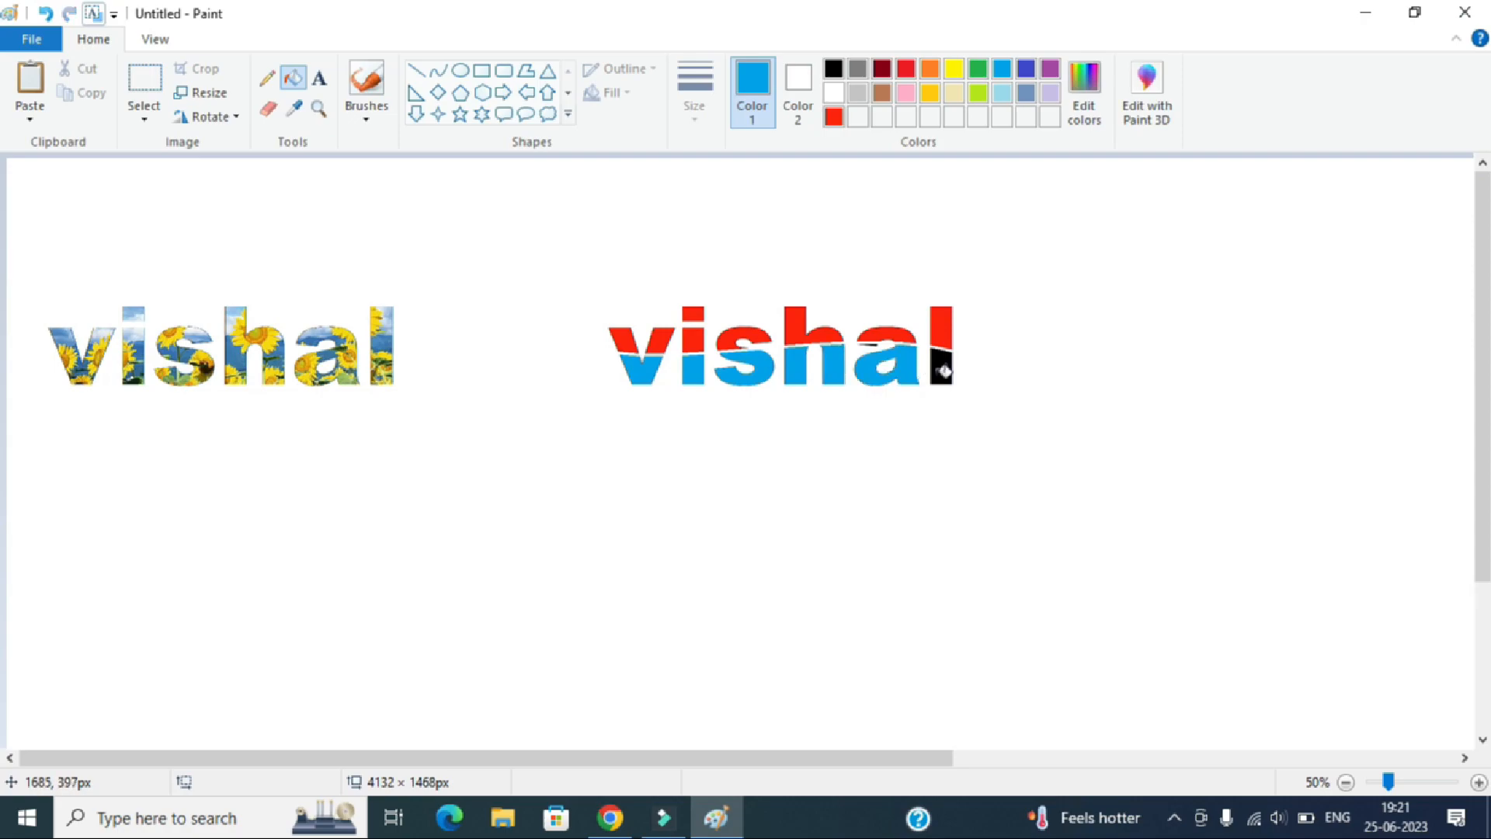
{"action": "left_click", "coordinate": [944, 367]}
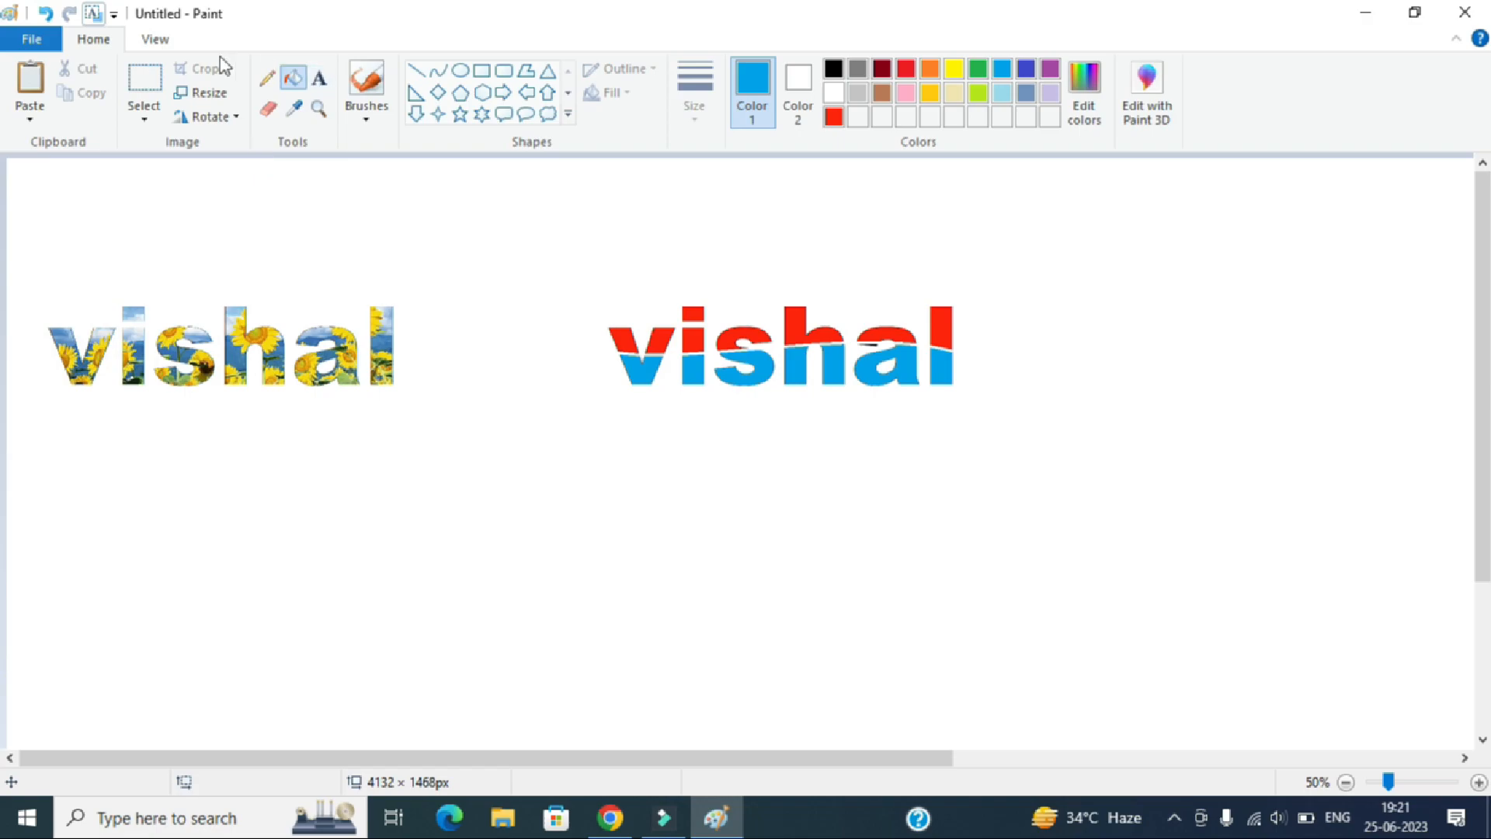
Select the red-and-blue name in a box of about 757 × 289 px, flip it vertically and horizontally, and undo both flips
{"action": "left_click", "coordinate": [150, 84]}
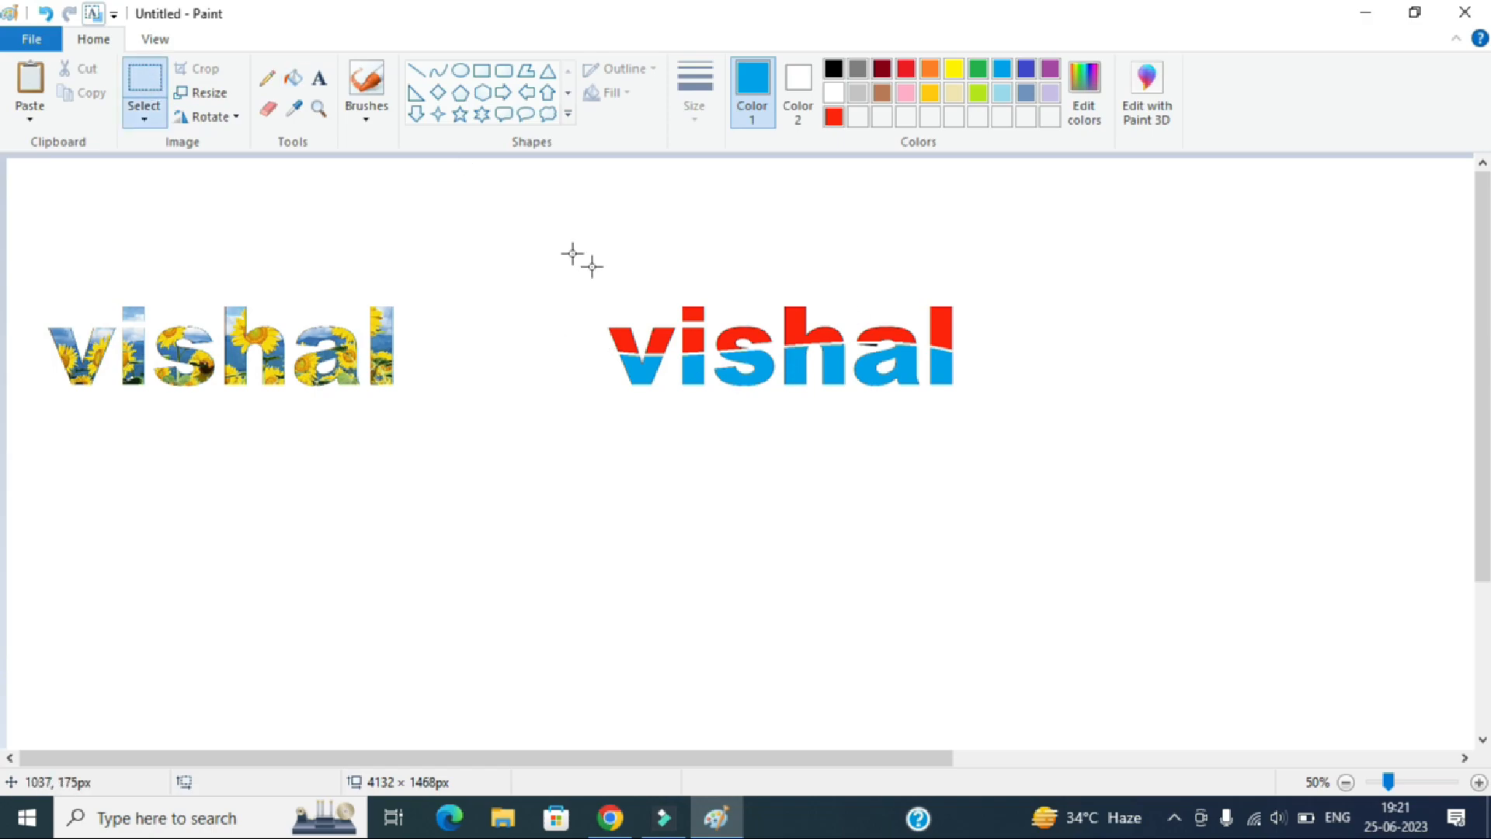
{"action": "left_click_drag", "start_coordinate": [583, 256], "coordinate": [987, 412]}
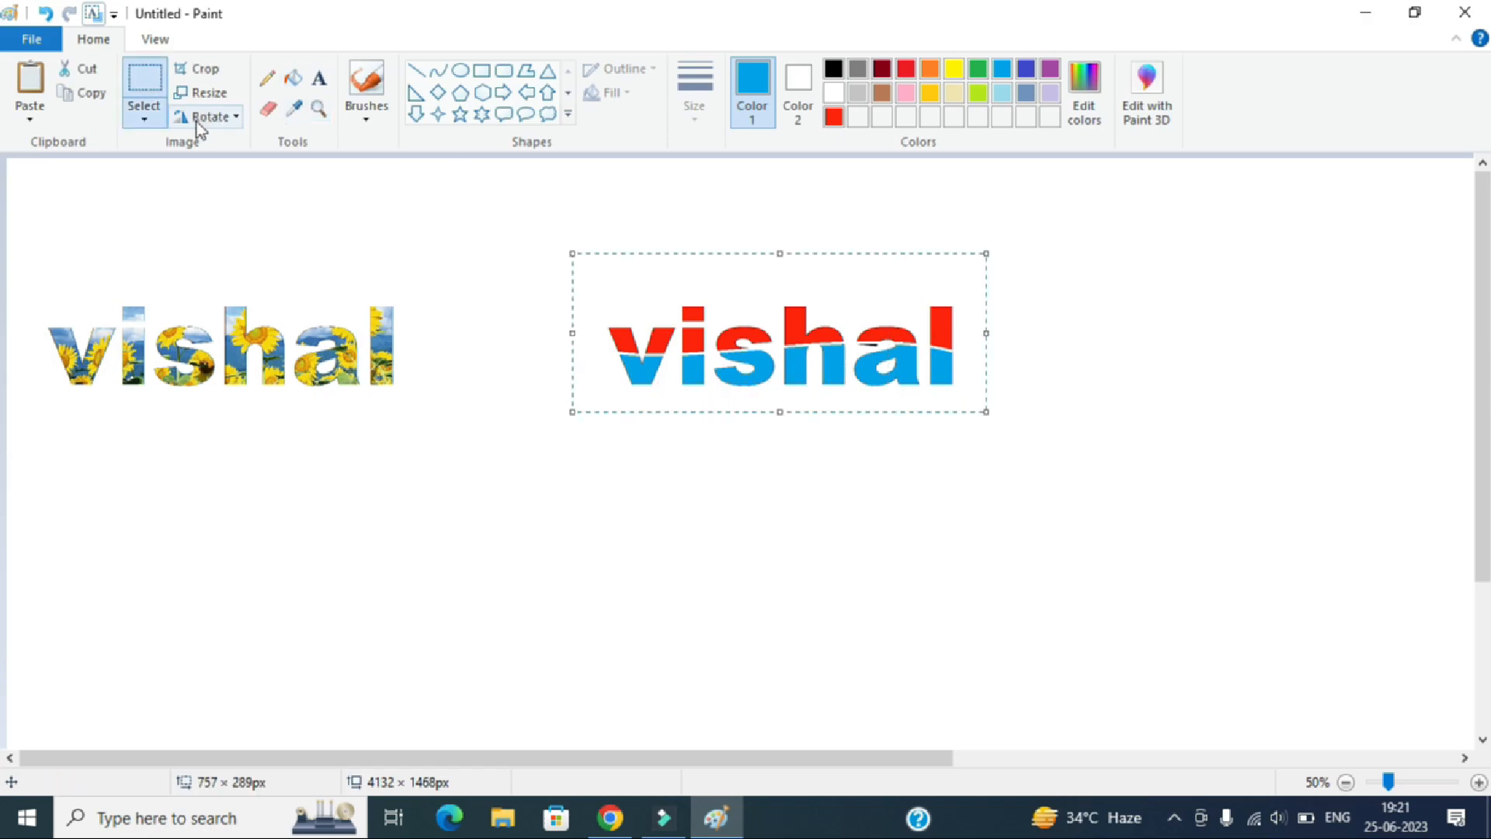
{"action": "left_click", "coordinate": [222, 118]}
{"action": "left_click", "coordinate": [259, 216]}
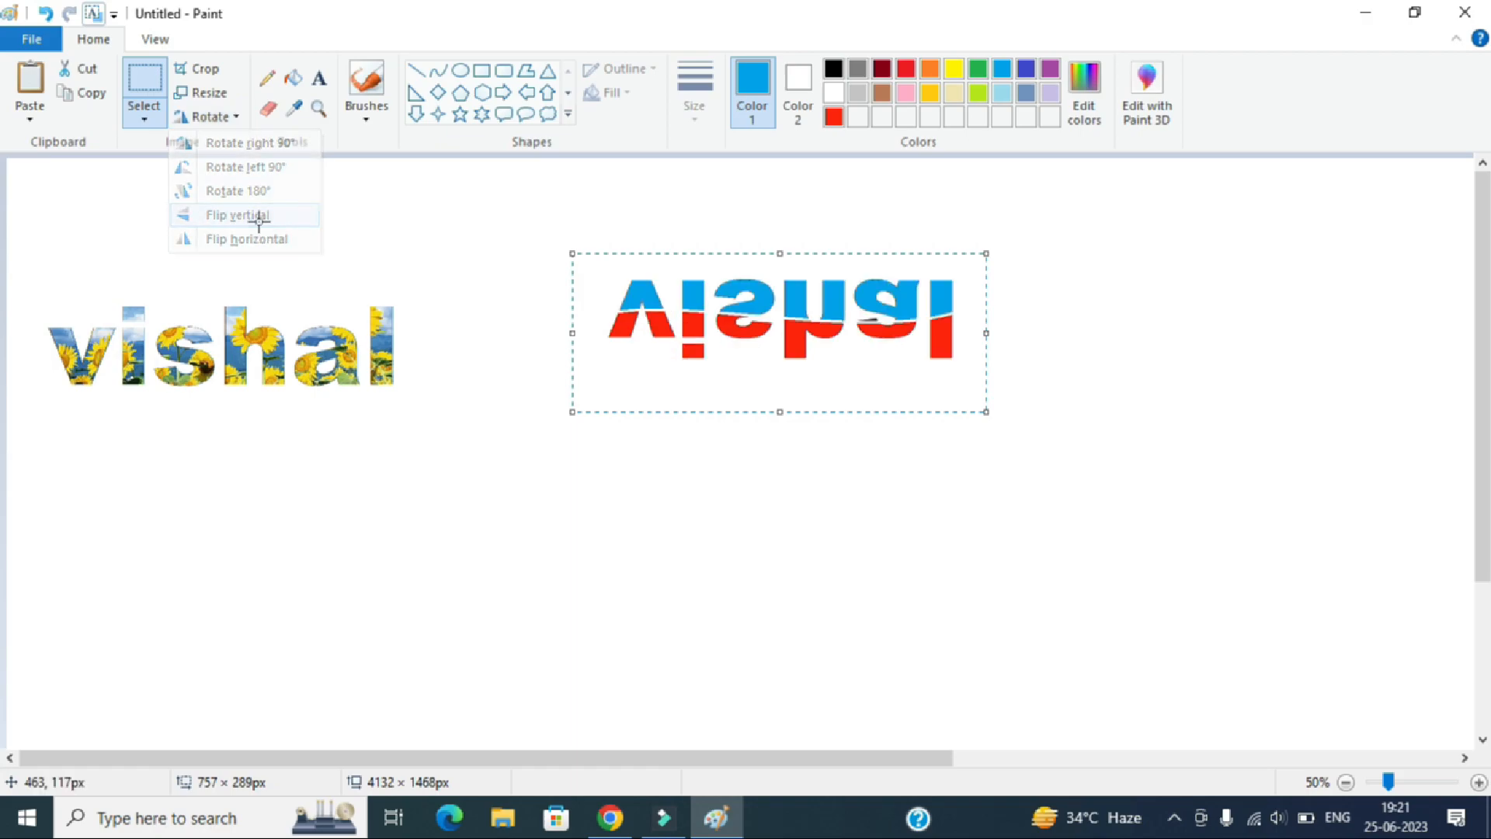
{"action": "left_click", "coordinate": [223, 118]}
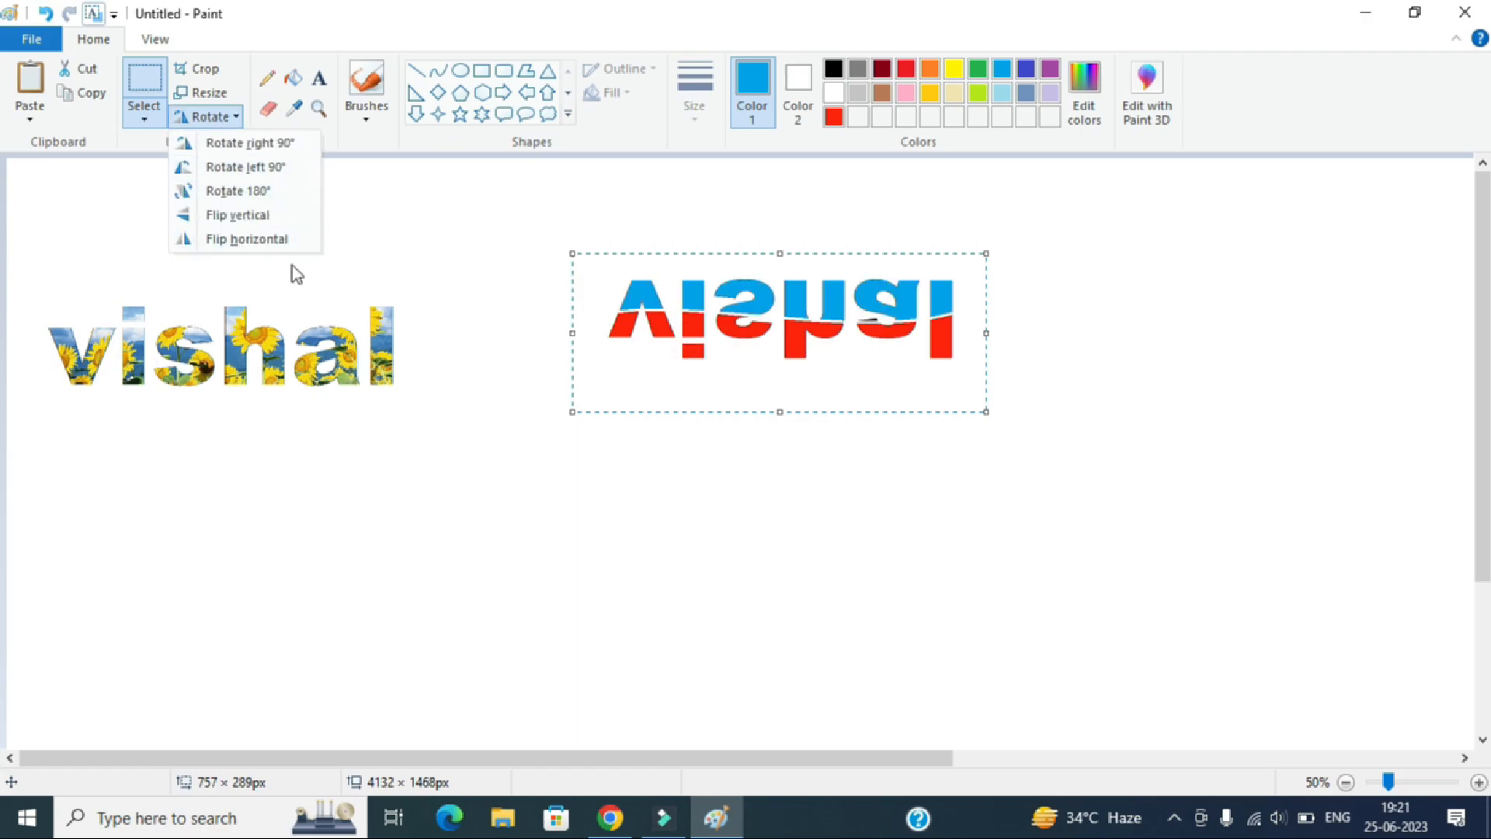
{"action": "left_click", "coordinate": [284, 238]}
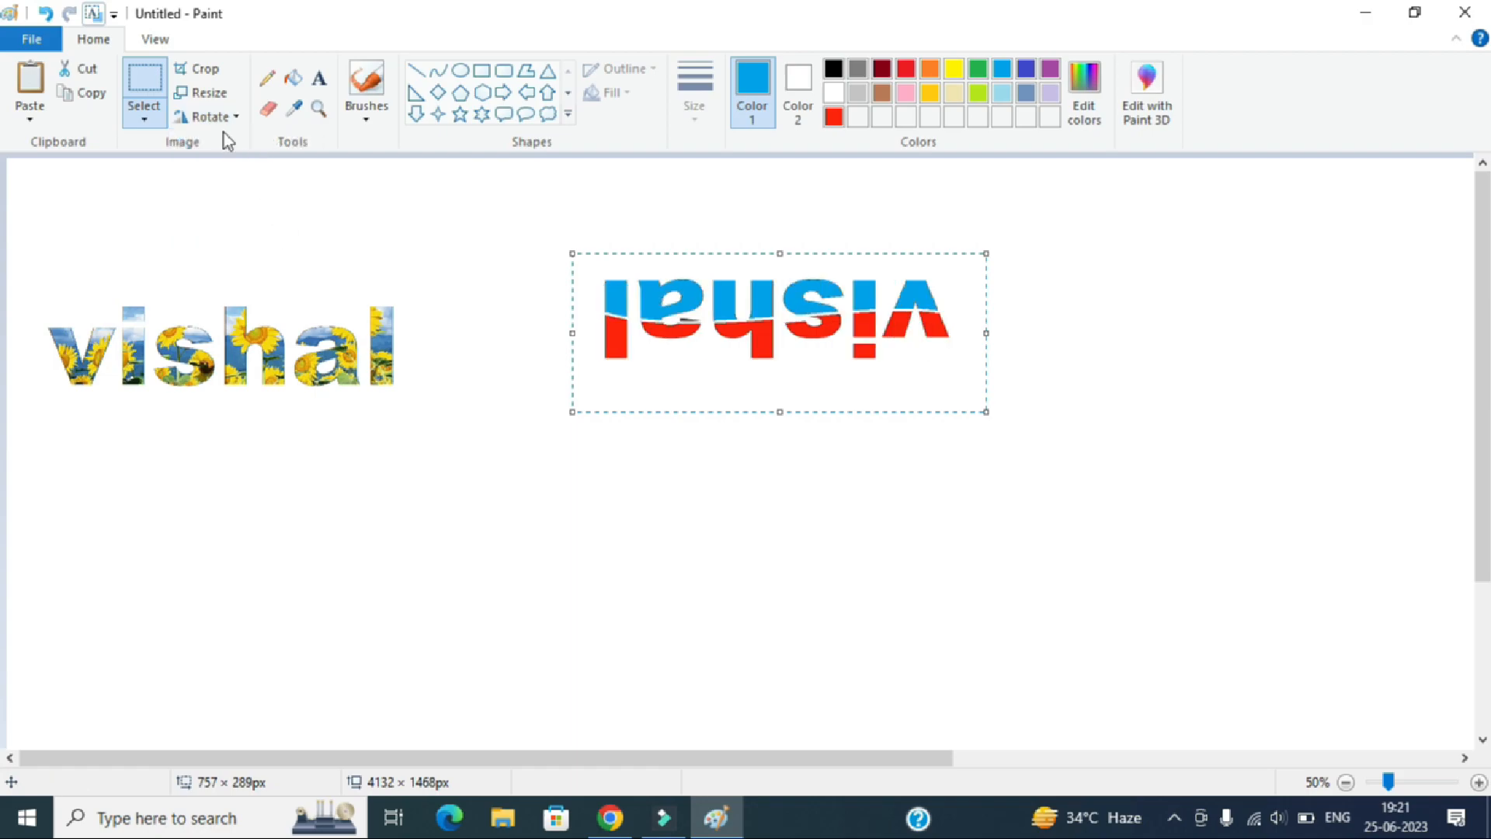
{"action": "key", "text": "ctrl+z"}
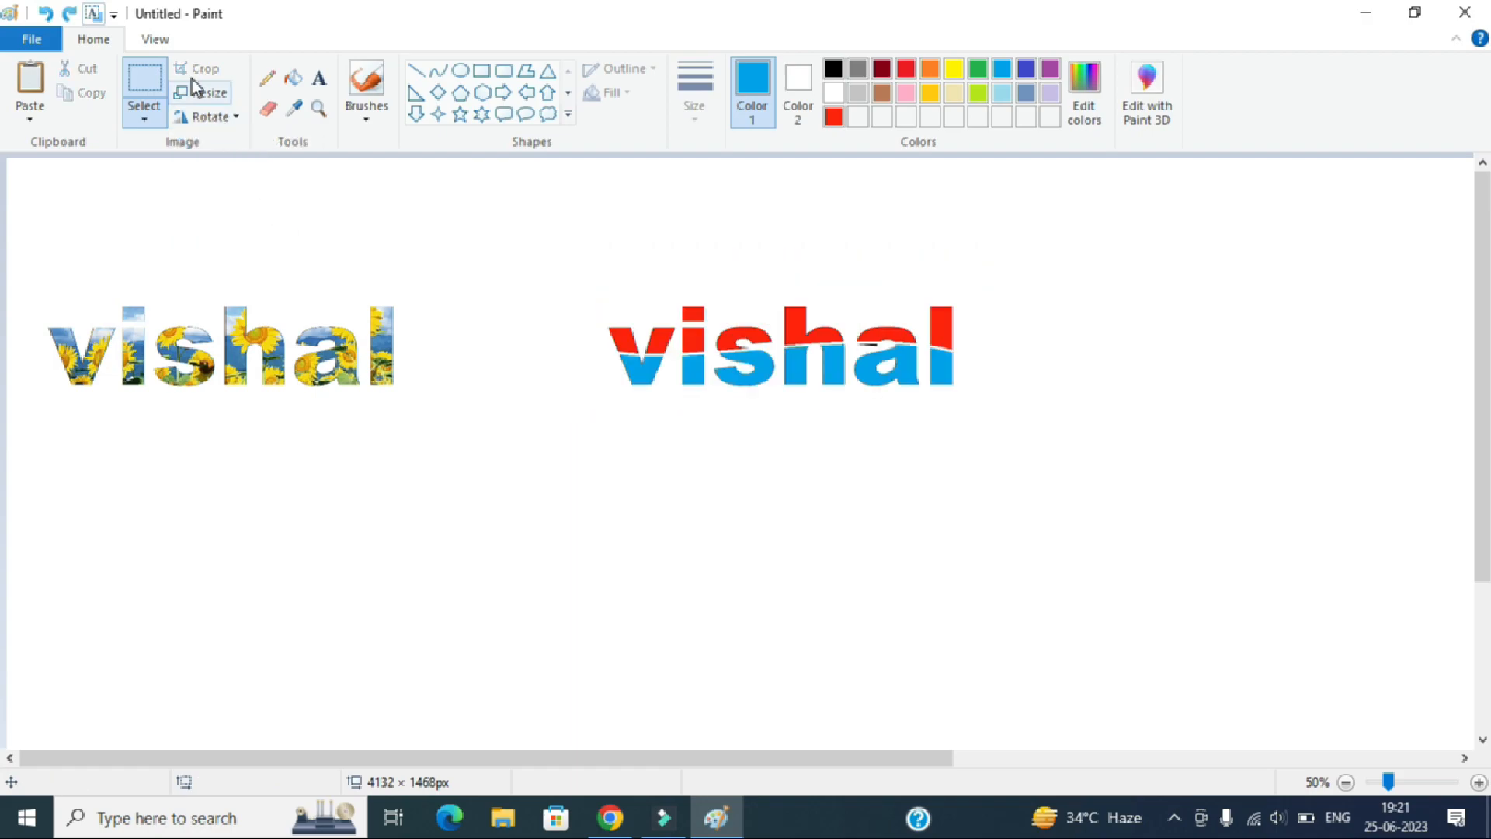
{"action": "left_click", "coordinate": [216, 118]}
{"action": "left_click", "coordinate": [258, 197]}
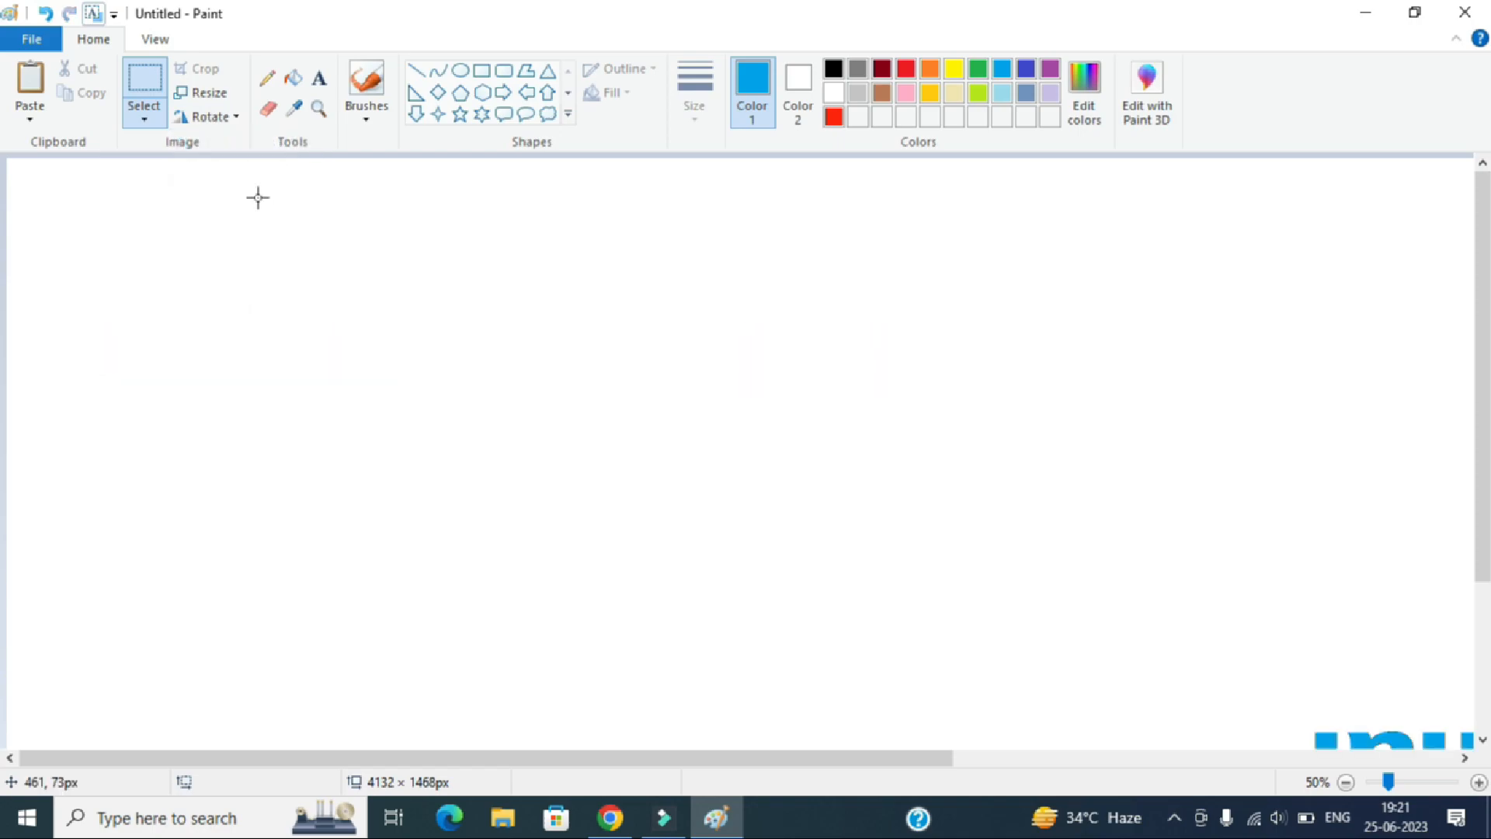
{"action": "key", "text": "ctrl+z"}
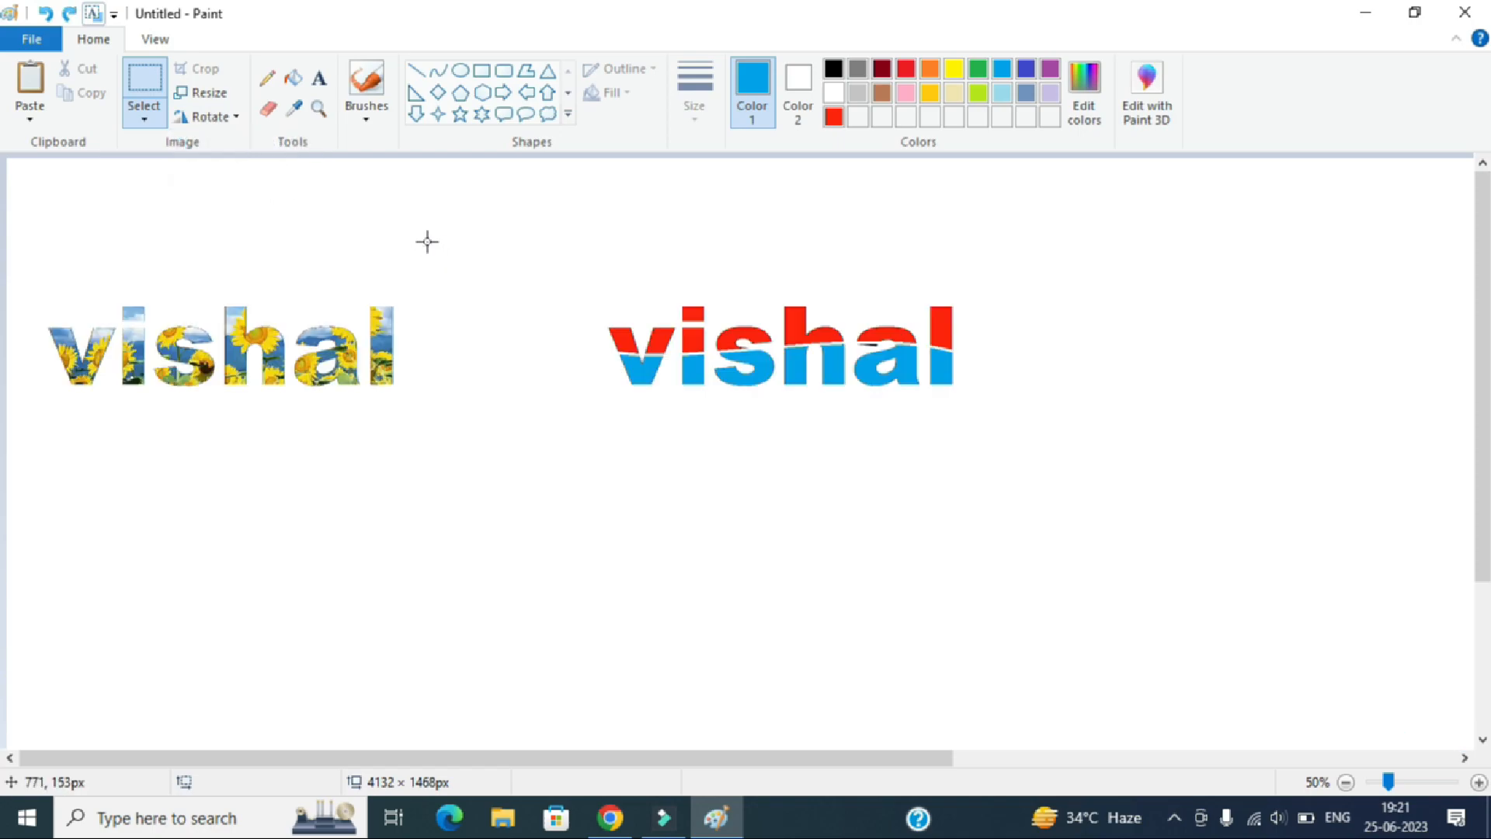
Try rotating the selected red-and-blue name 180° and 90° left, stretch it to about 340 × 796 px, and undo the changes
{"action": "left_click_drag", "start_coordinate": [585, 291], "coordinate": [1033, 436]}
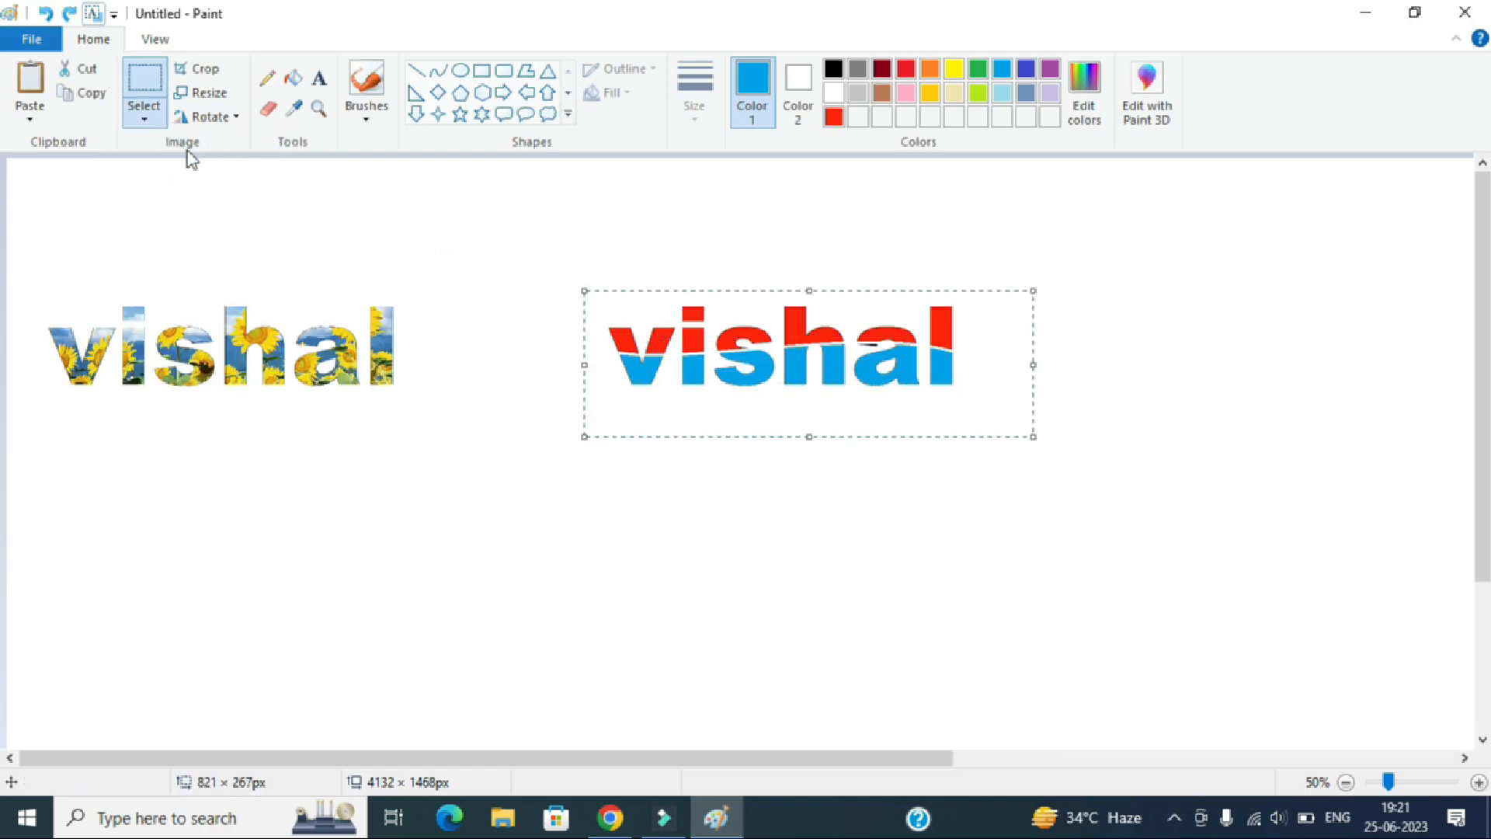
{"action": "left_click", "coordinate": [219, 116]}
{"action": "left_click", "coordinate": [254, 189]}
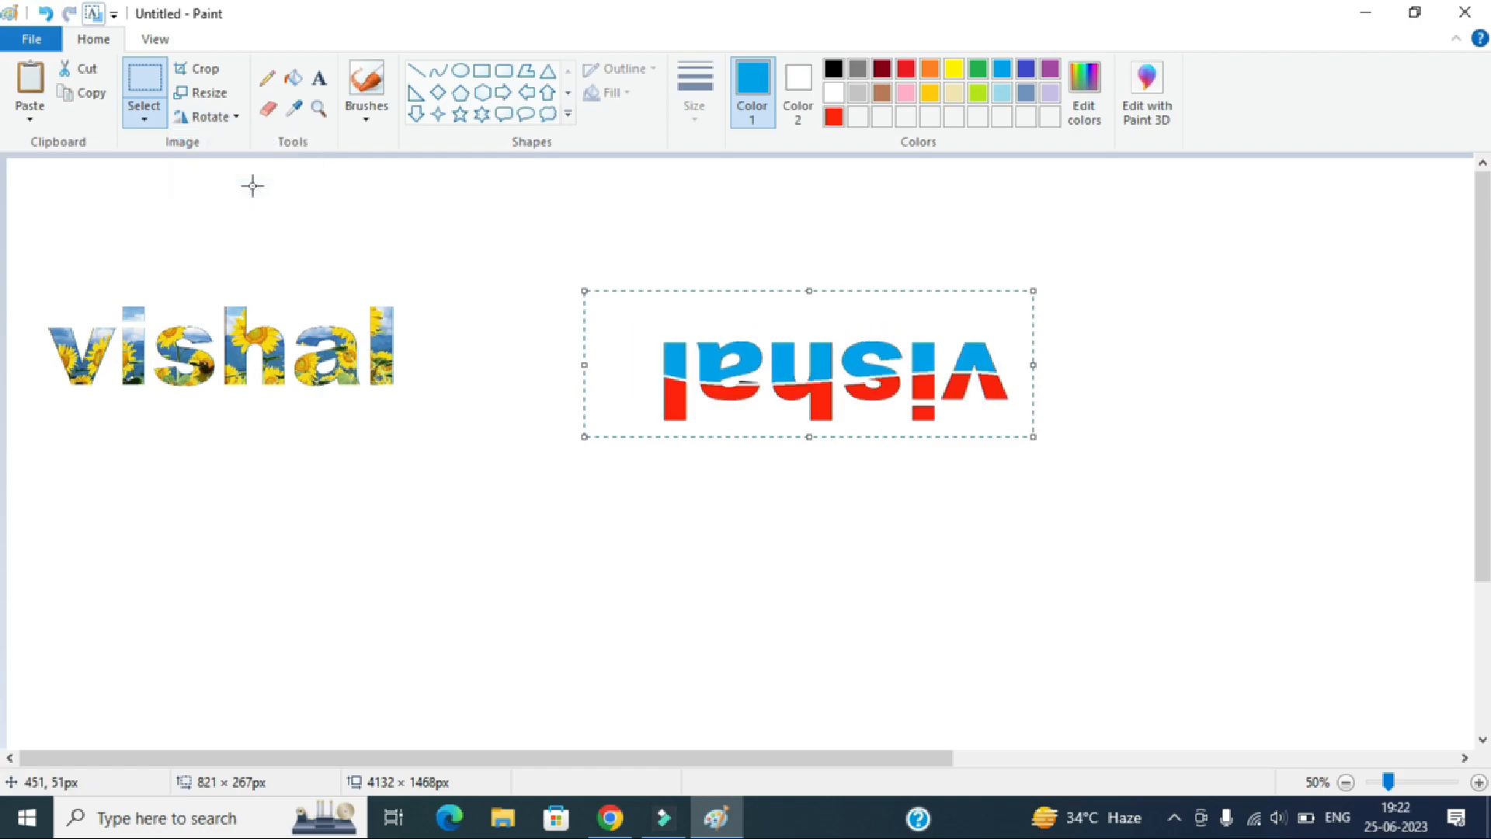
{"action": "left_click", "coordinate": [217, 116]}
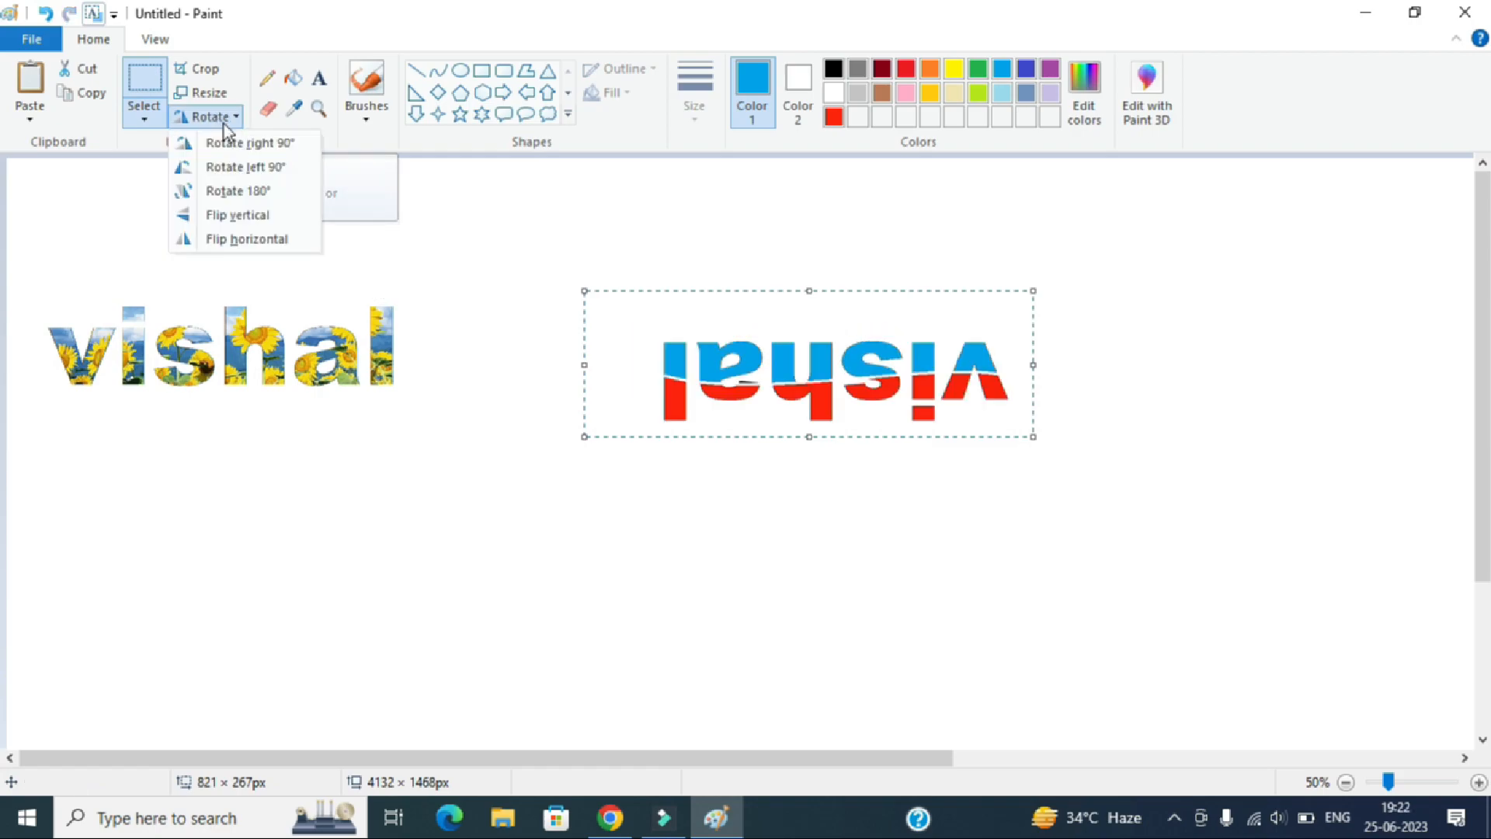
{"action": "left_click", "coordinate": [253, 165]}
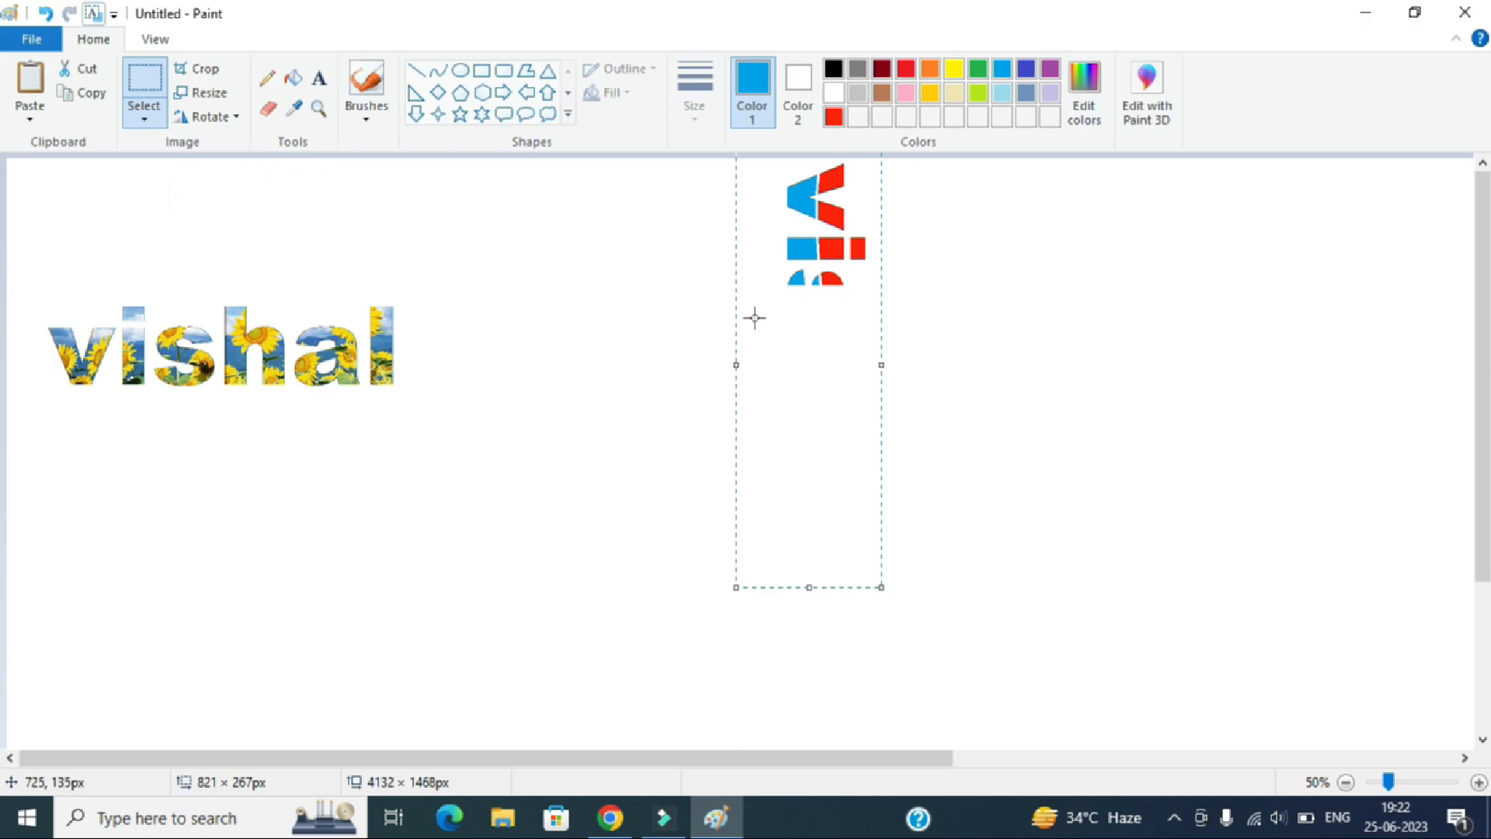
{"action": "left_click_drag", "start_coordinate": [734, 362], "coordinate": [654, 375]}
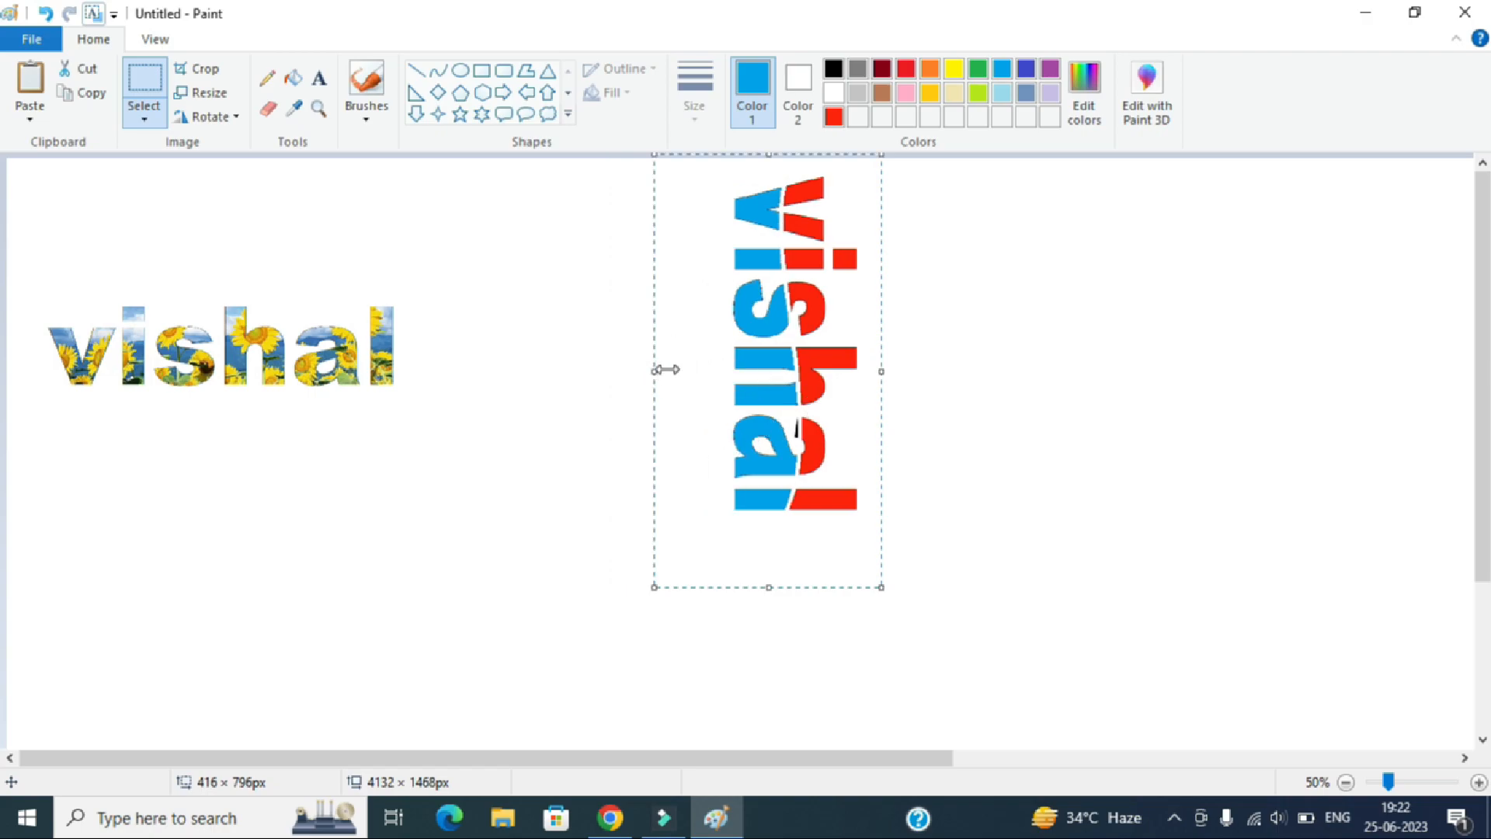
{"action": "left_click_drag", "start_coordinate": [654, 368], "coordinate": [696, 379]}
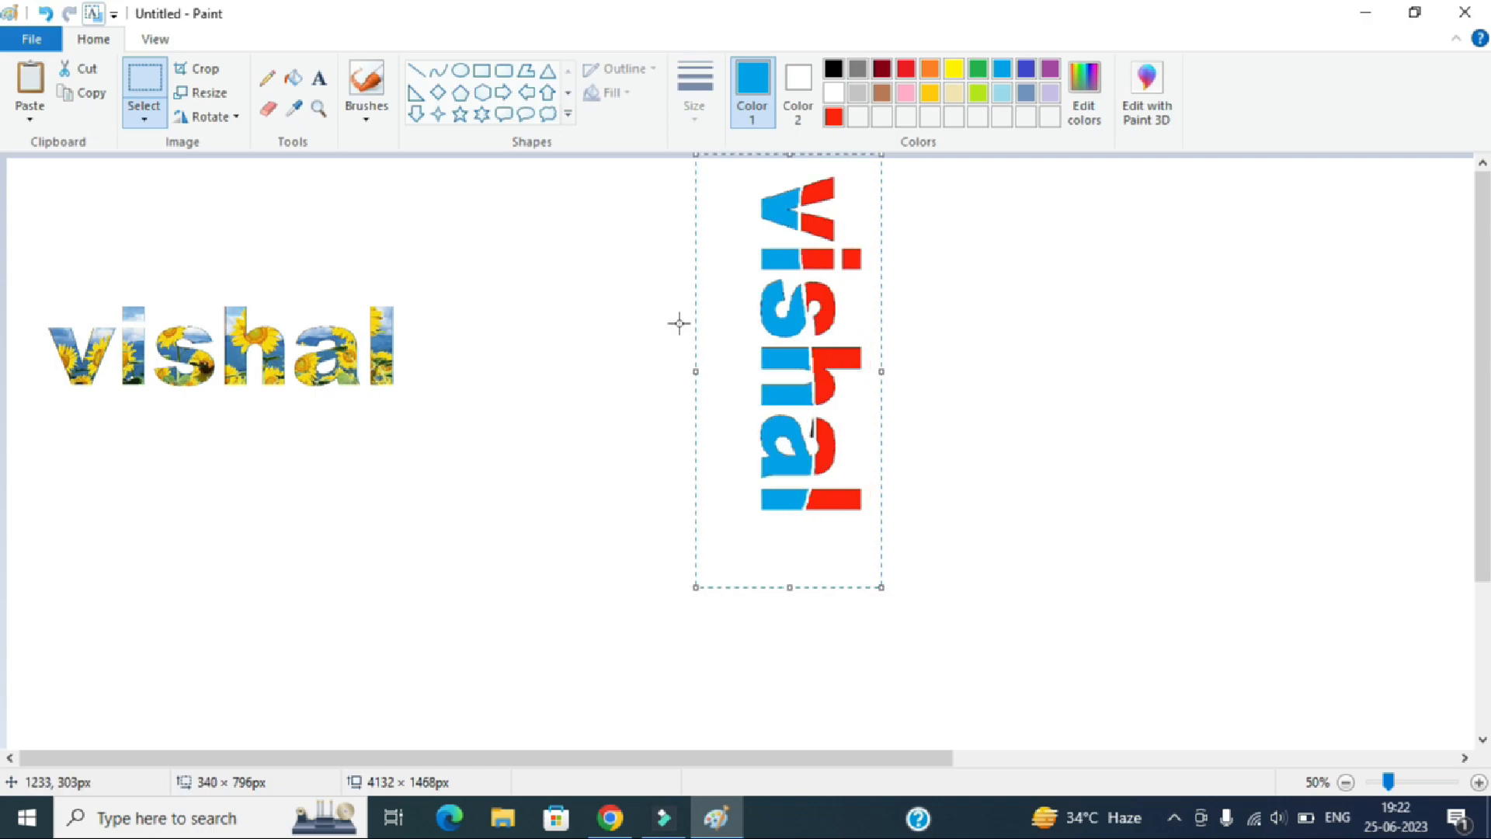
{"action": "key", "text": "ctrl+z"}
Select the red-and-blue name in a box of about 927 × 225 px, rotate it 90° left and resize it to about 344 × 816 px
{"action": "left_click_drag", "start_coordinate": [542, 284], "coordinate": [1048, 407]}
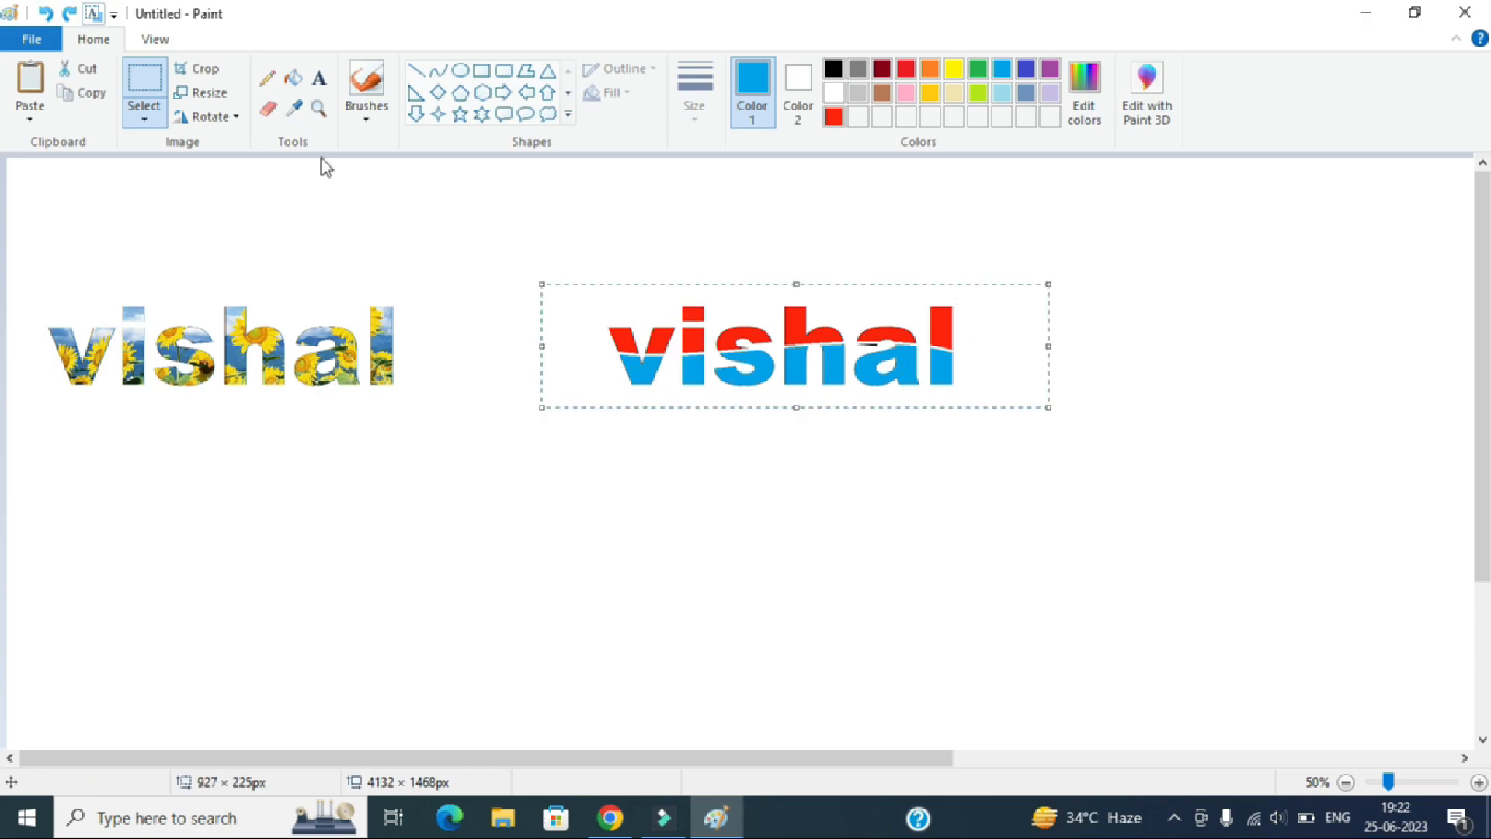
{"action": "left_click", "coordinate": [202, 116]}
{"action": "left_click", "coordinate": [267, 166]}
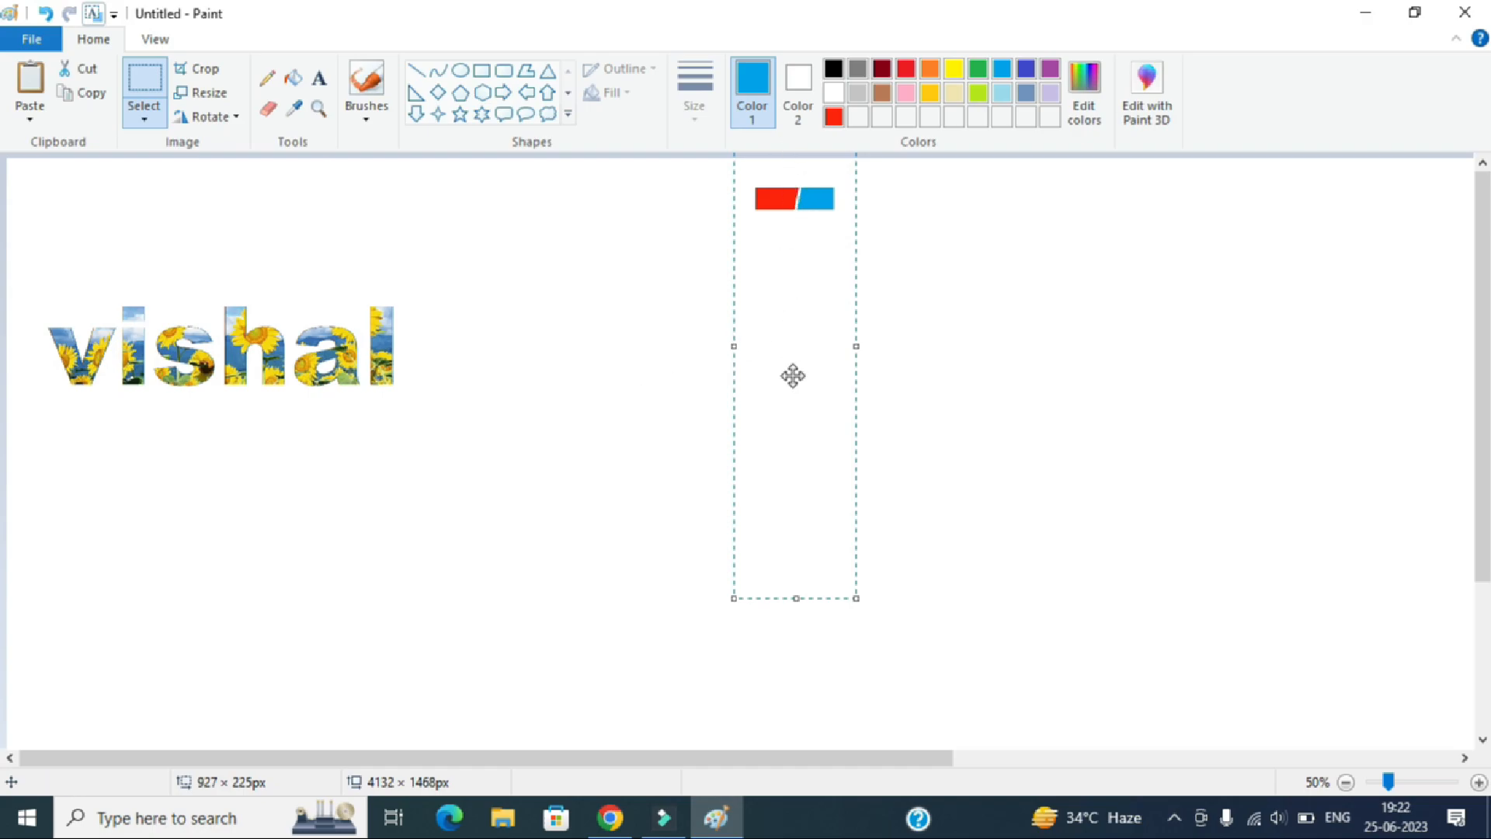
{"action": "left_click_drag", "start_coordinate": [734, 347], "coordinate": [640, 368]}
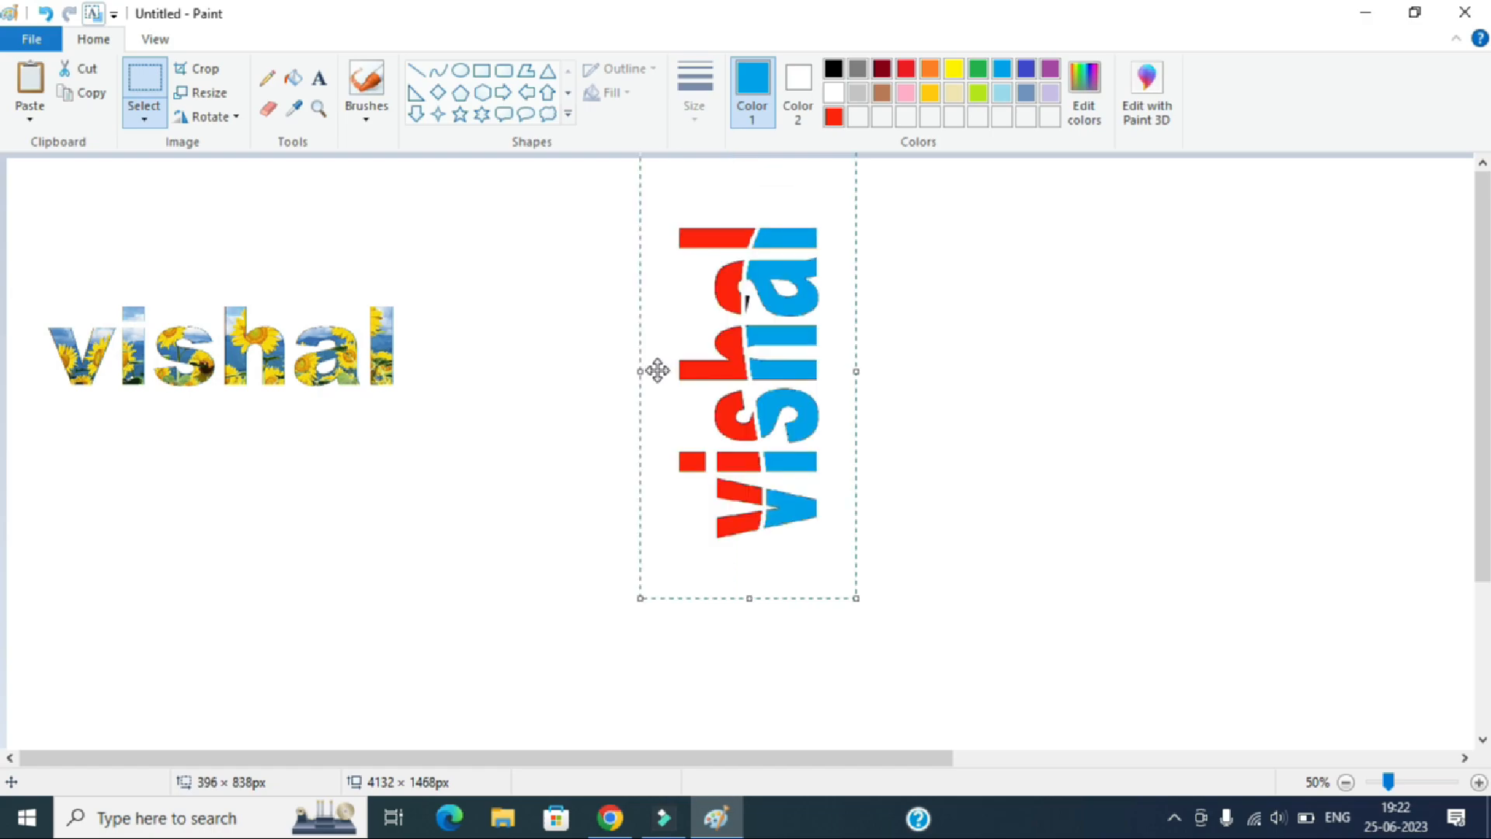
{"action": "left_click_drag", "start_coordinate": [640, 372], "coordinate": [668, 376]}
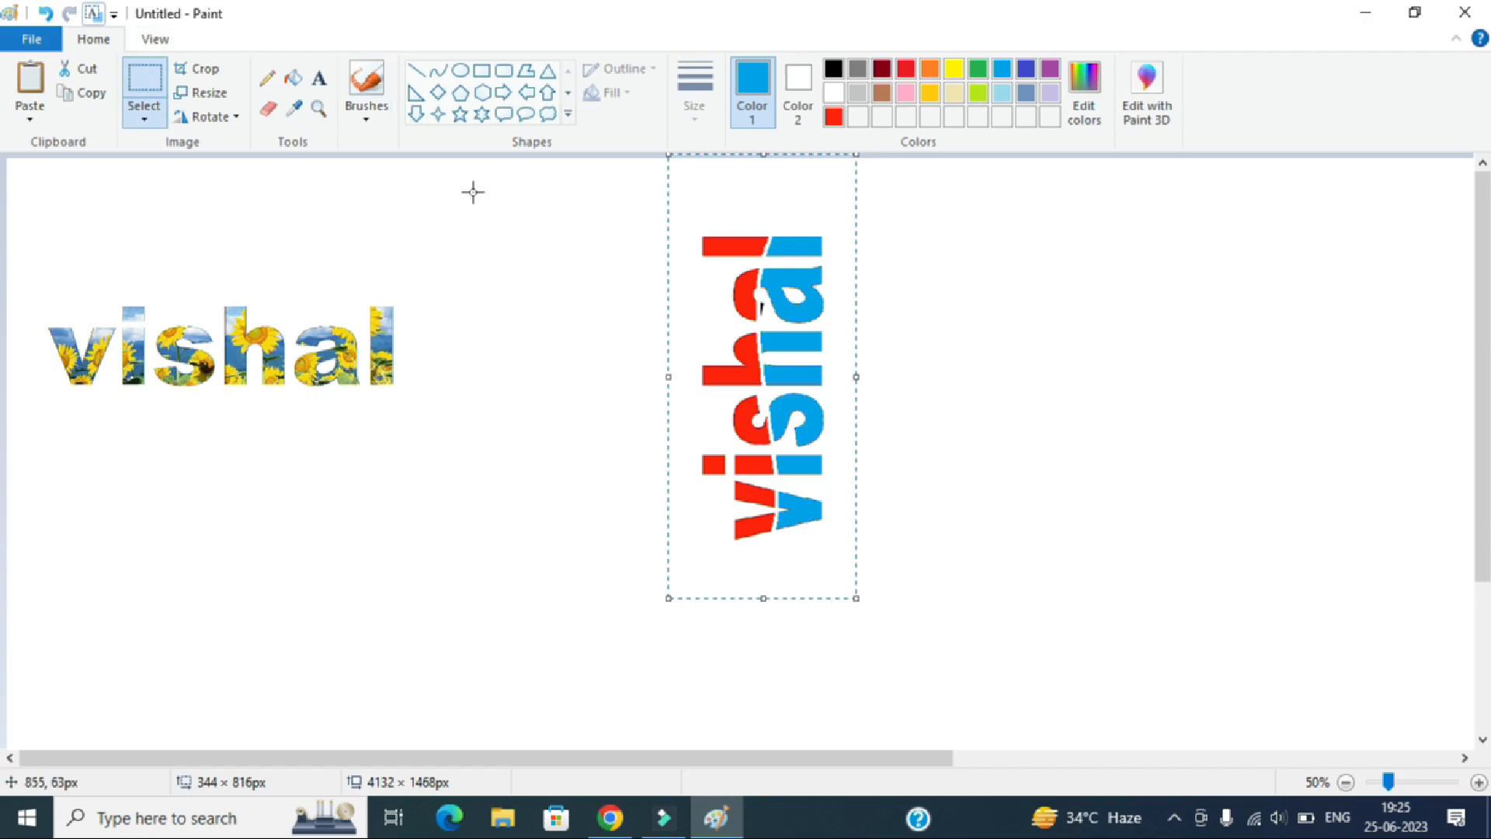
Start a new blank picture without saving the current one
{"action": "left_click", "coordinate": [39, 41]}
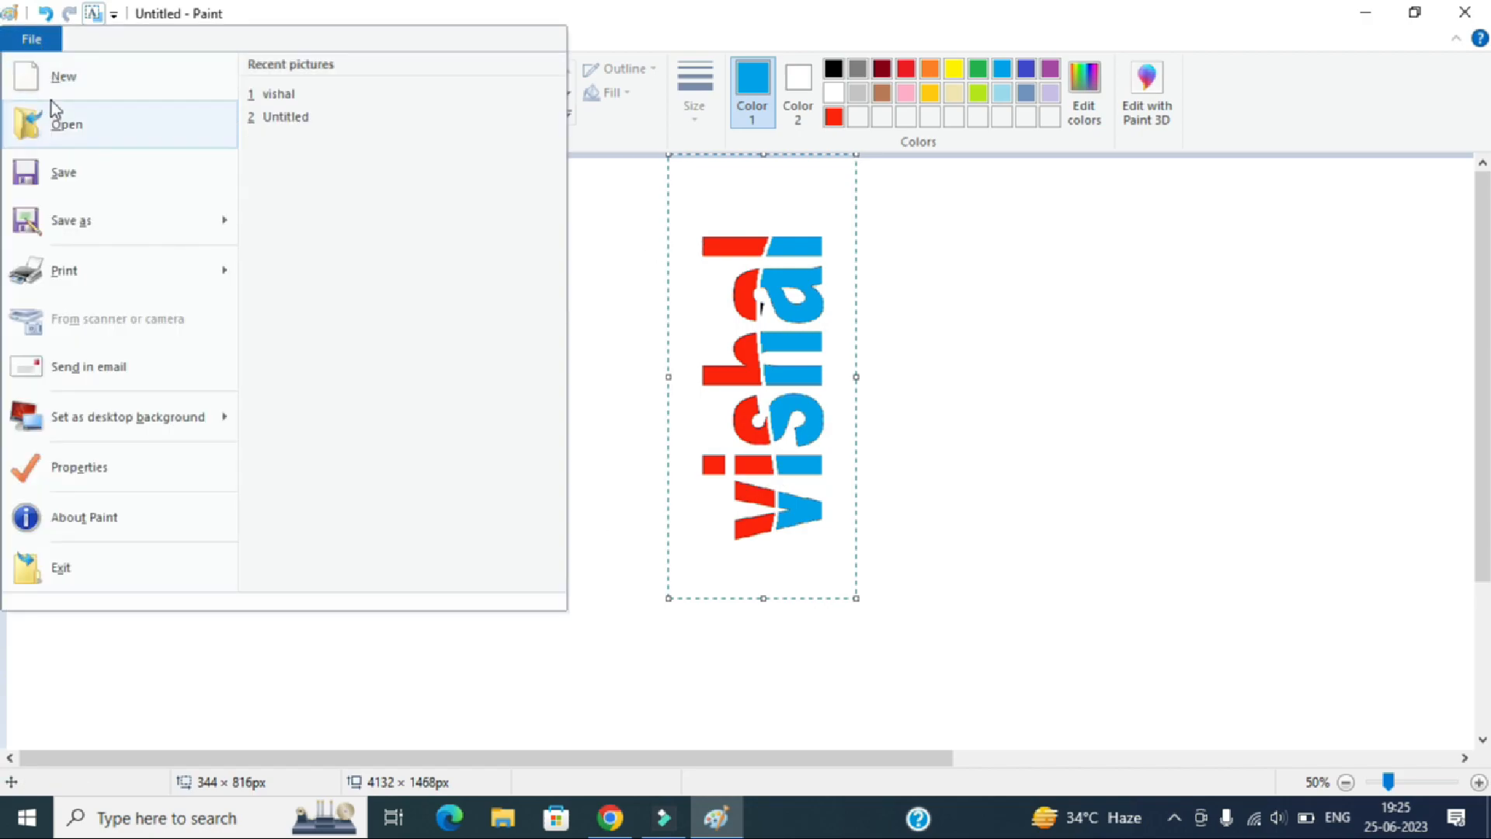
{"action": "left_click", "coordinate": [60, 75]}
{"action": "left_click", "coordinate": [757, 411]}
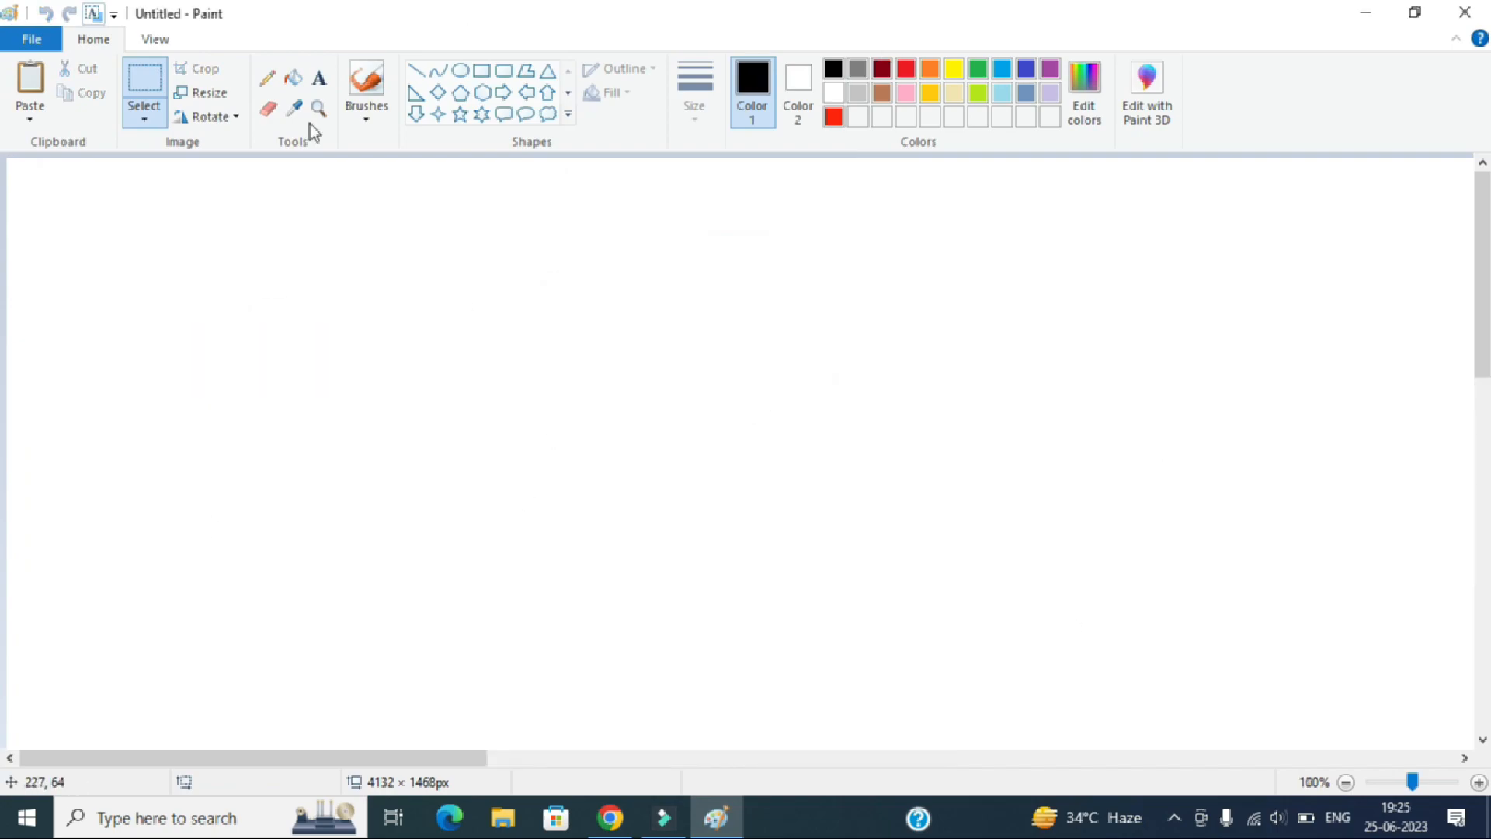
Draw a black circle about 217 × 213 px on the blank canvas with the Oval shape
{"action": "left_click", "coordinate": [462, 75]}
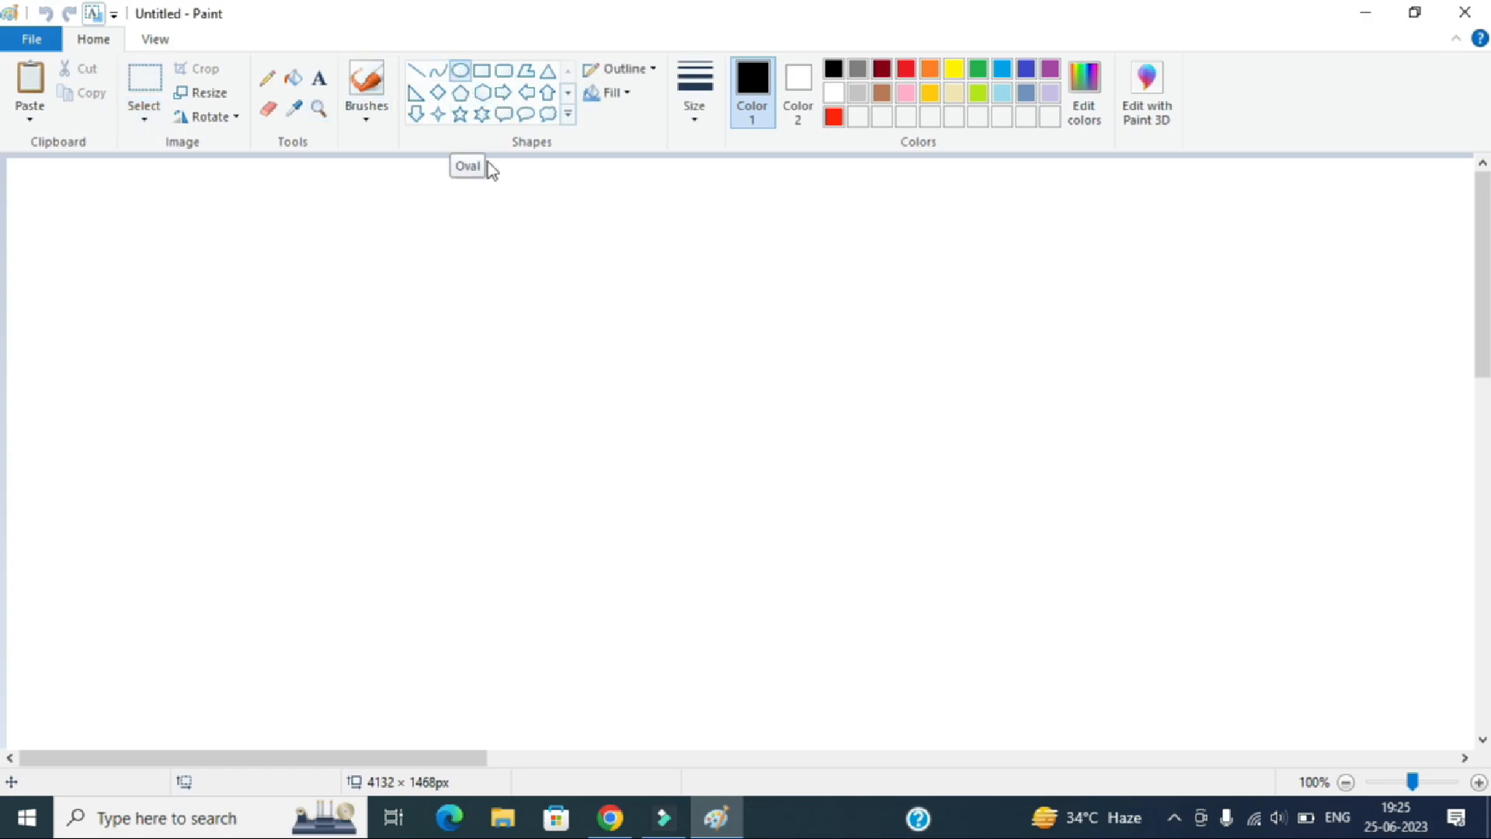
{"action": "left_click_drag", "start_coordinate": [377, 283], "coordinate": [614, 517]}
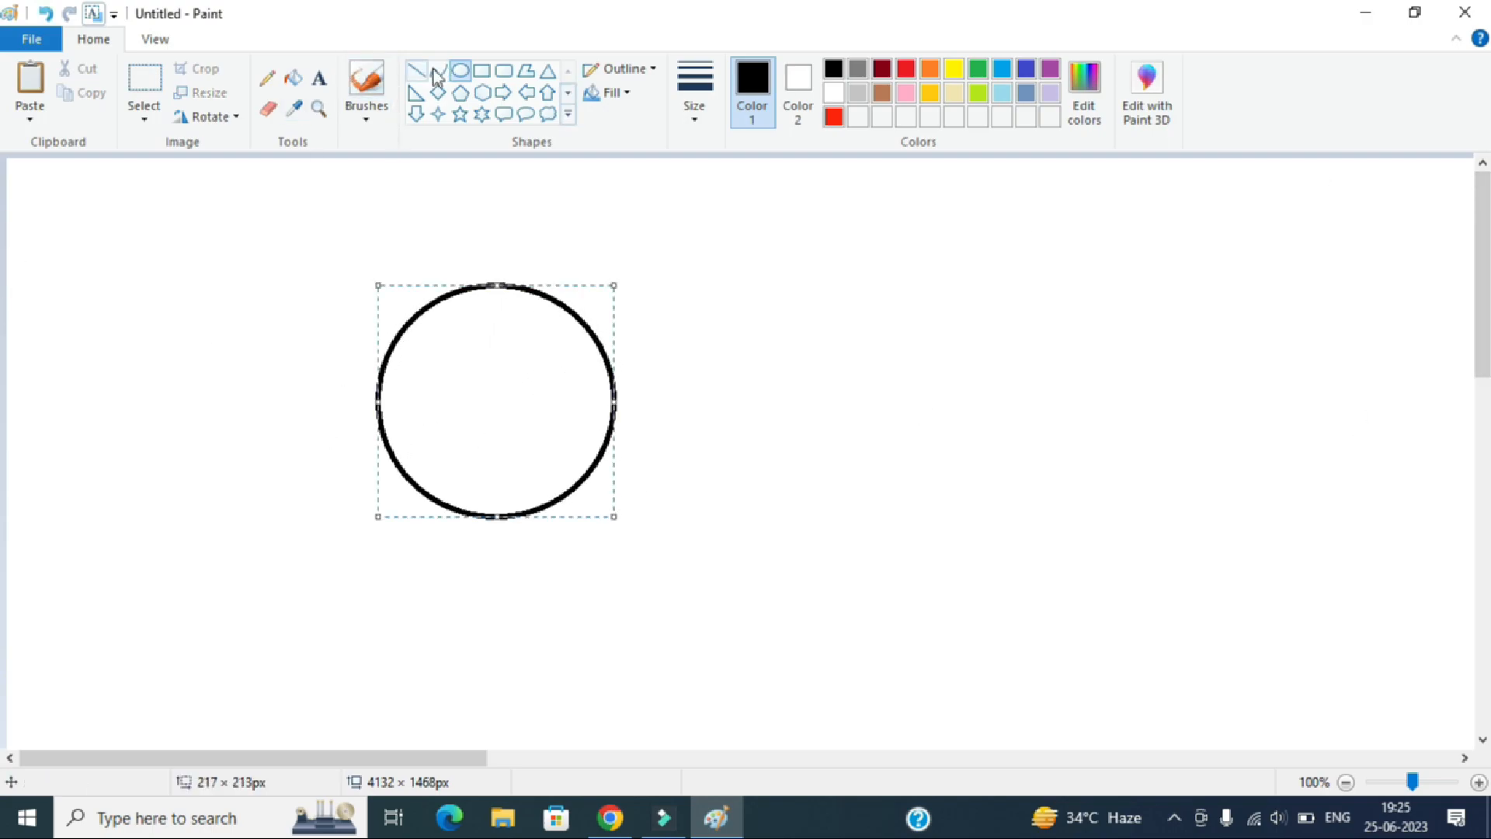
{"action": "left_click", "coordinate": [882, 282]}
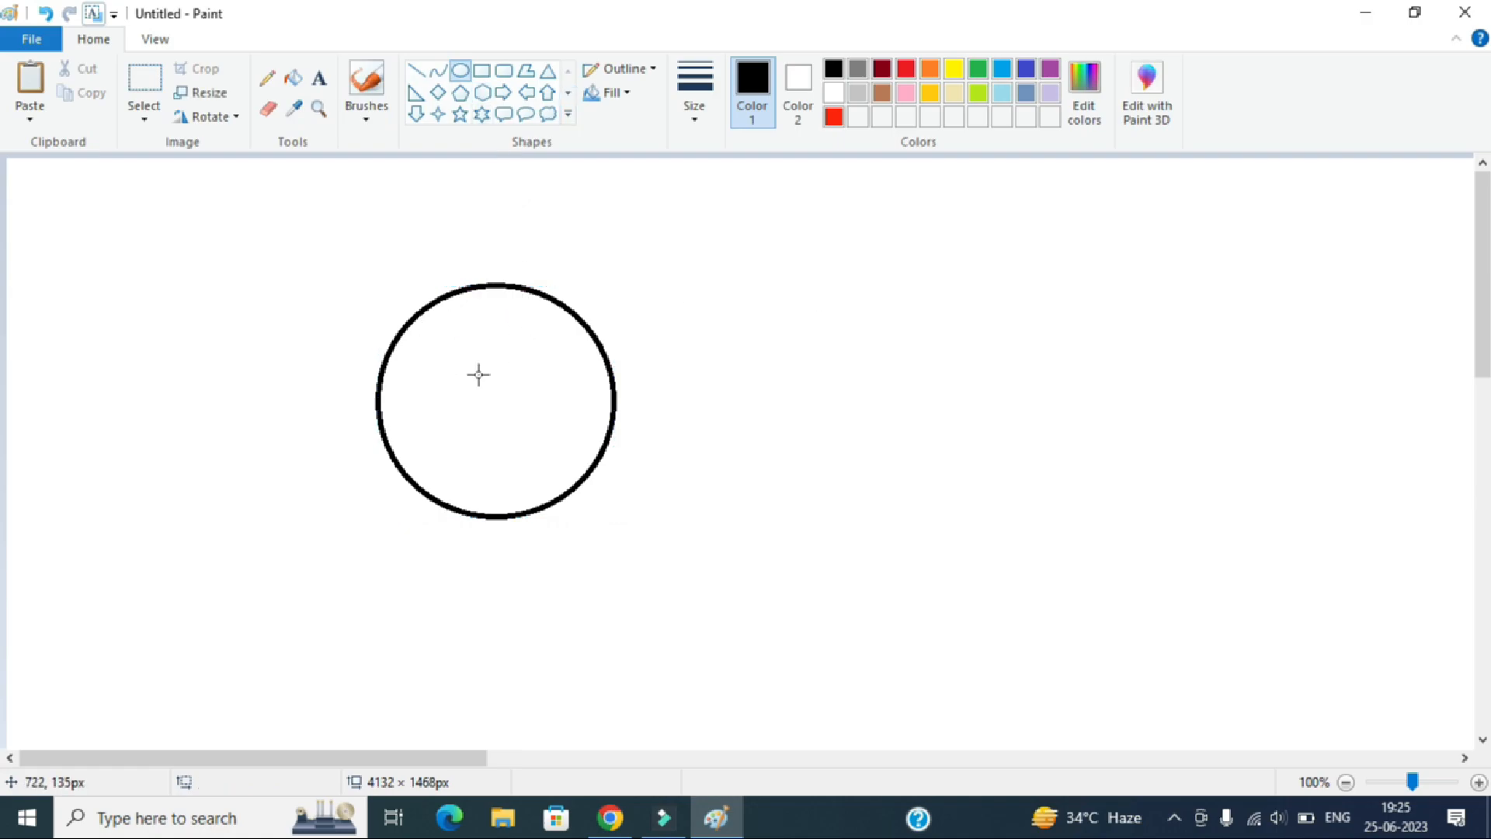
Draw an eye in the large circle's upper right: a circle about 44 × 46 px with a smaller one about 24 × 26 px inside
{"action": "left_click_drag", "start_coordinate": [515, 326], "coordinate": [564, 375]}
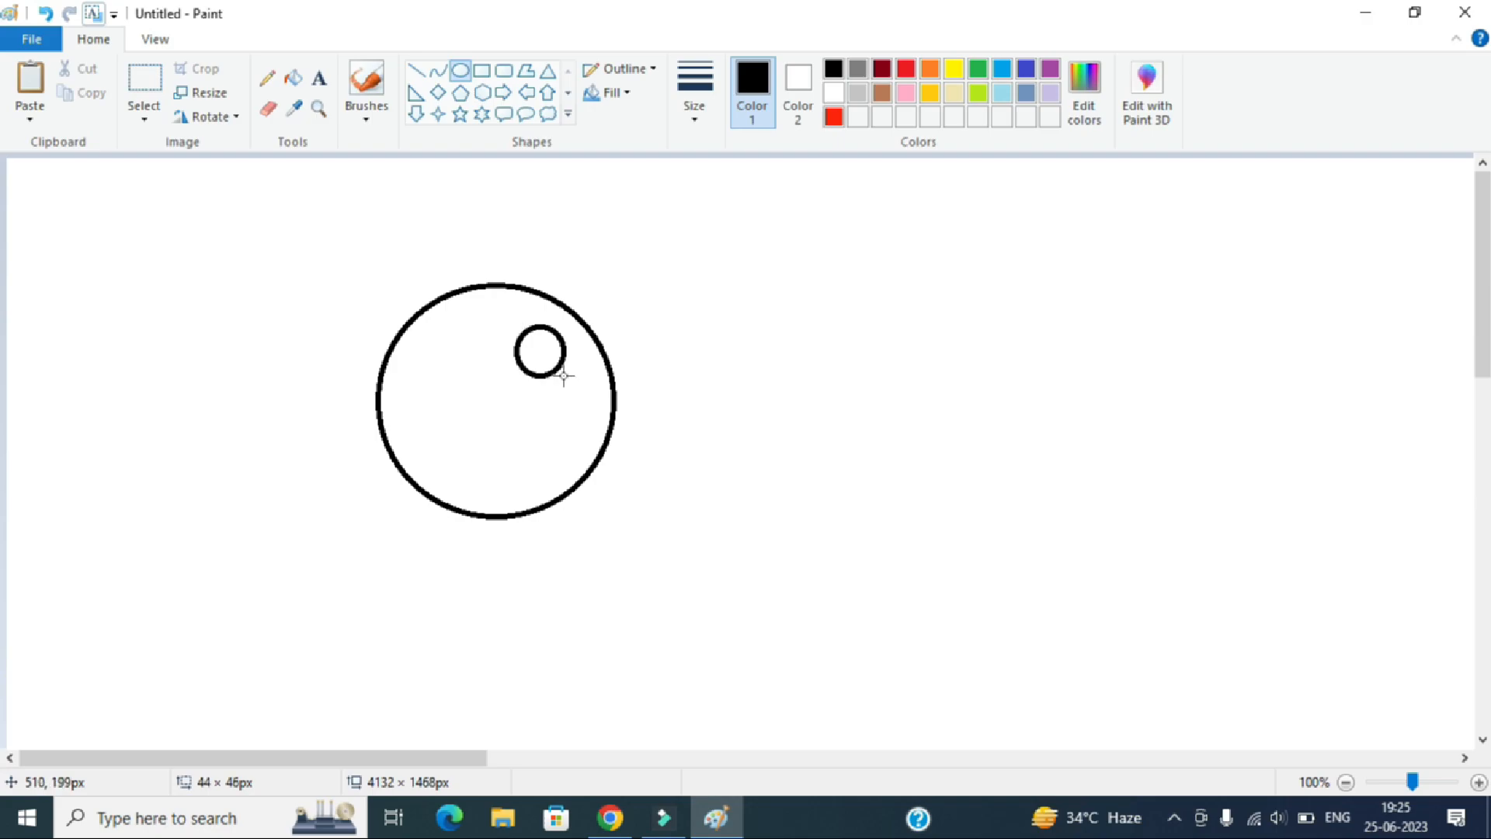
{"action": "left_click", "coordinate": [800, 348]}
{"action": "left_click_drag", "start_coordinate": [529, 348], "coordinate": [554, 376]}
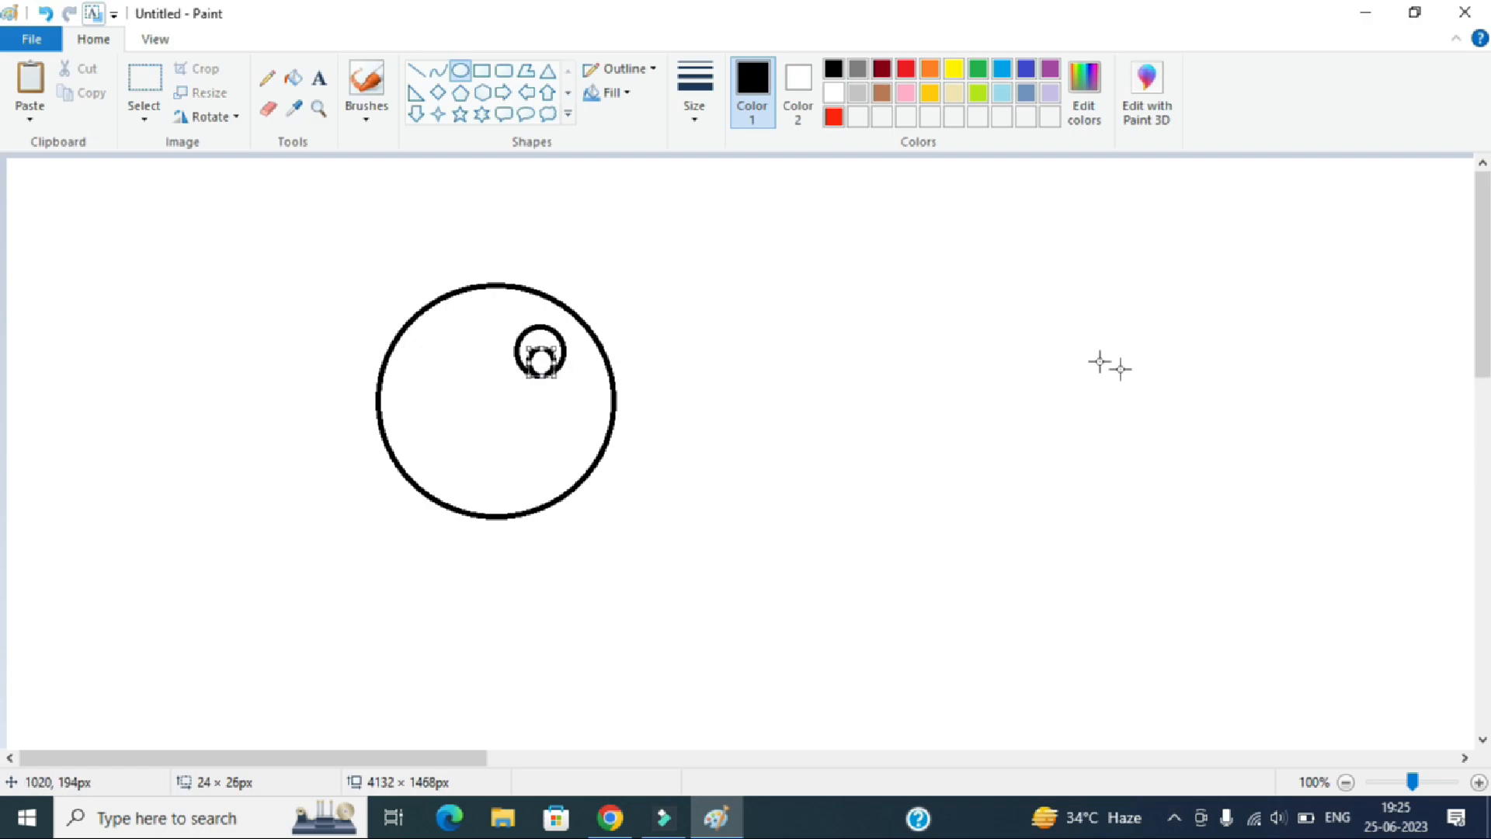
{"action": "left_click", "coordinate": [492, 361]}
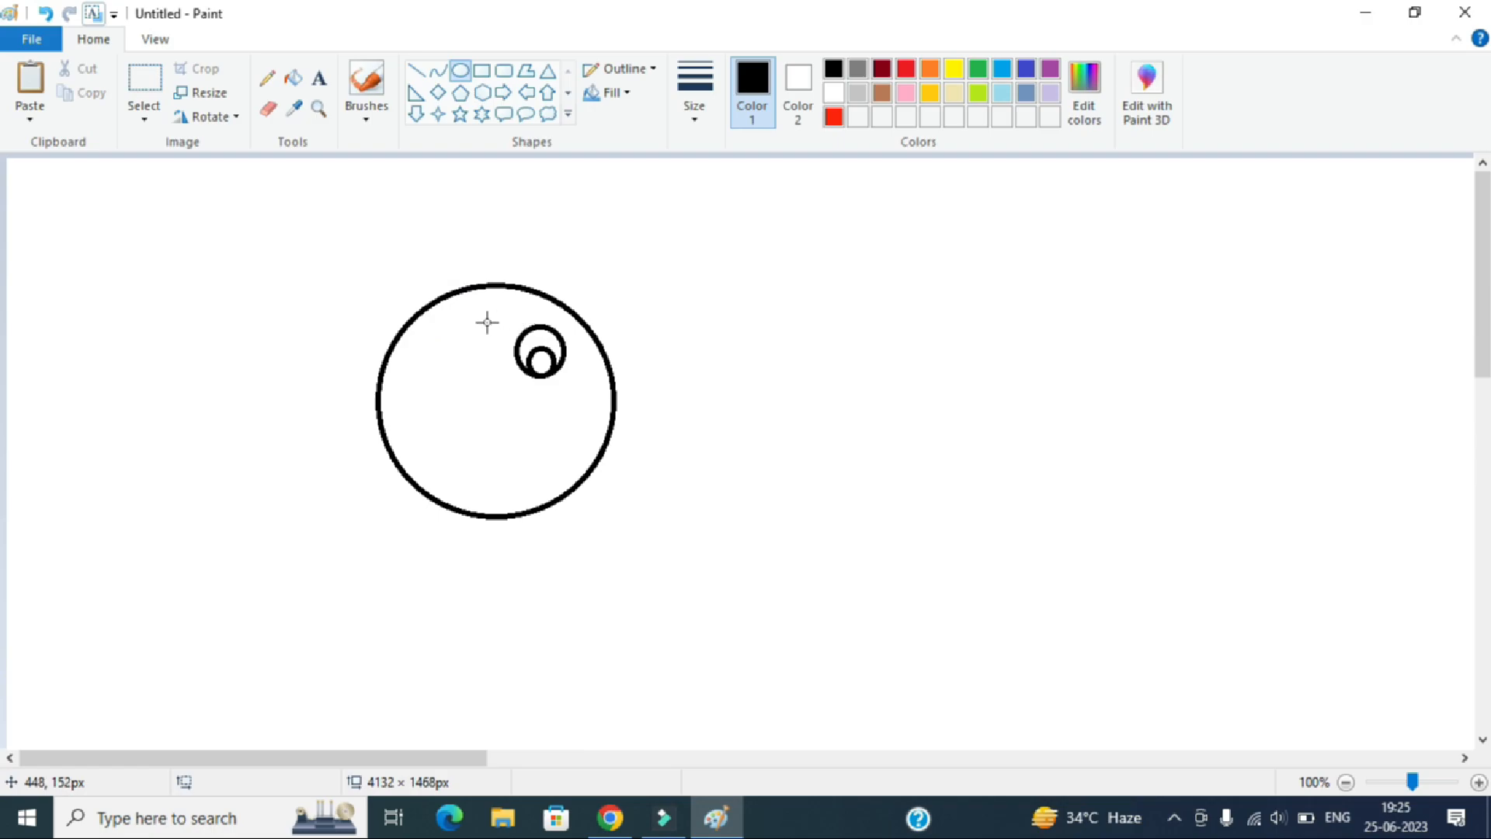
Select the eye in a box of about 77 × 57 px, copy it and place the copy in the face's upper left
{"action": "left_click", "coordinate": [144, 87]}
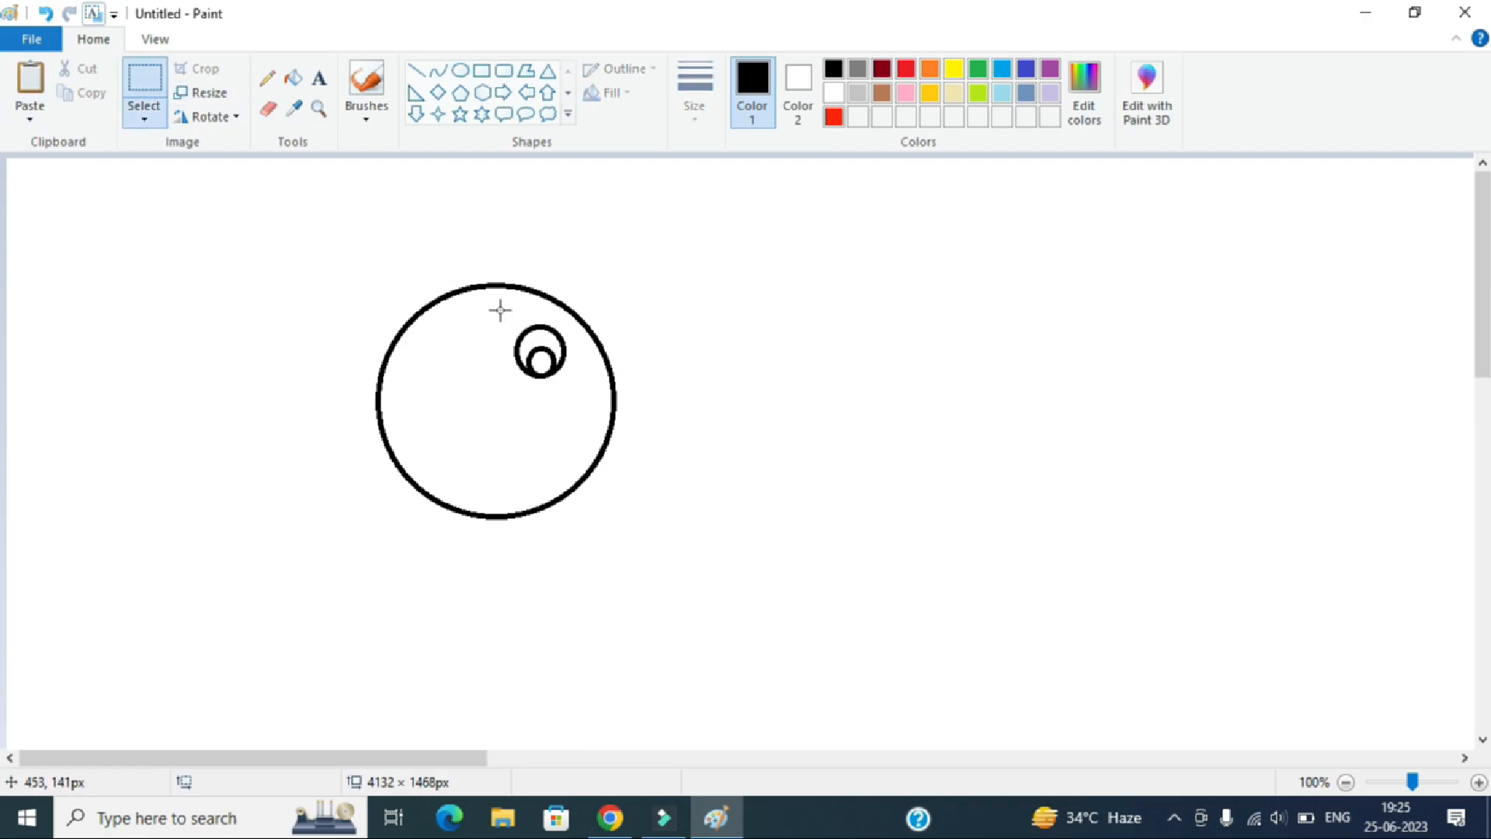
{"action": "left_click_drag", "start_coordinate": [495, 323], "coordinate": [578, 385]}
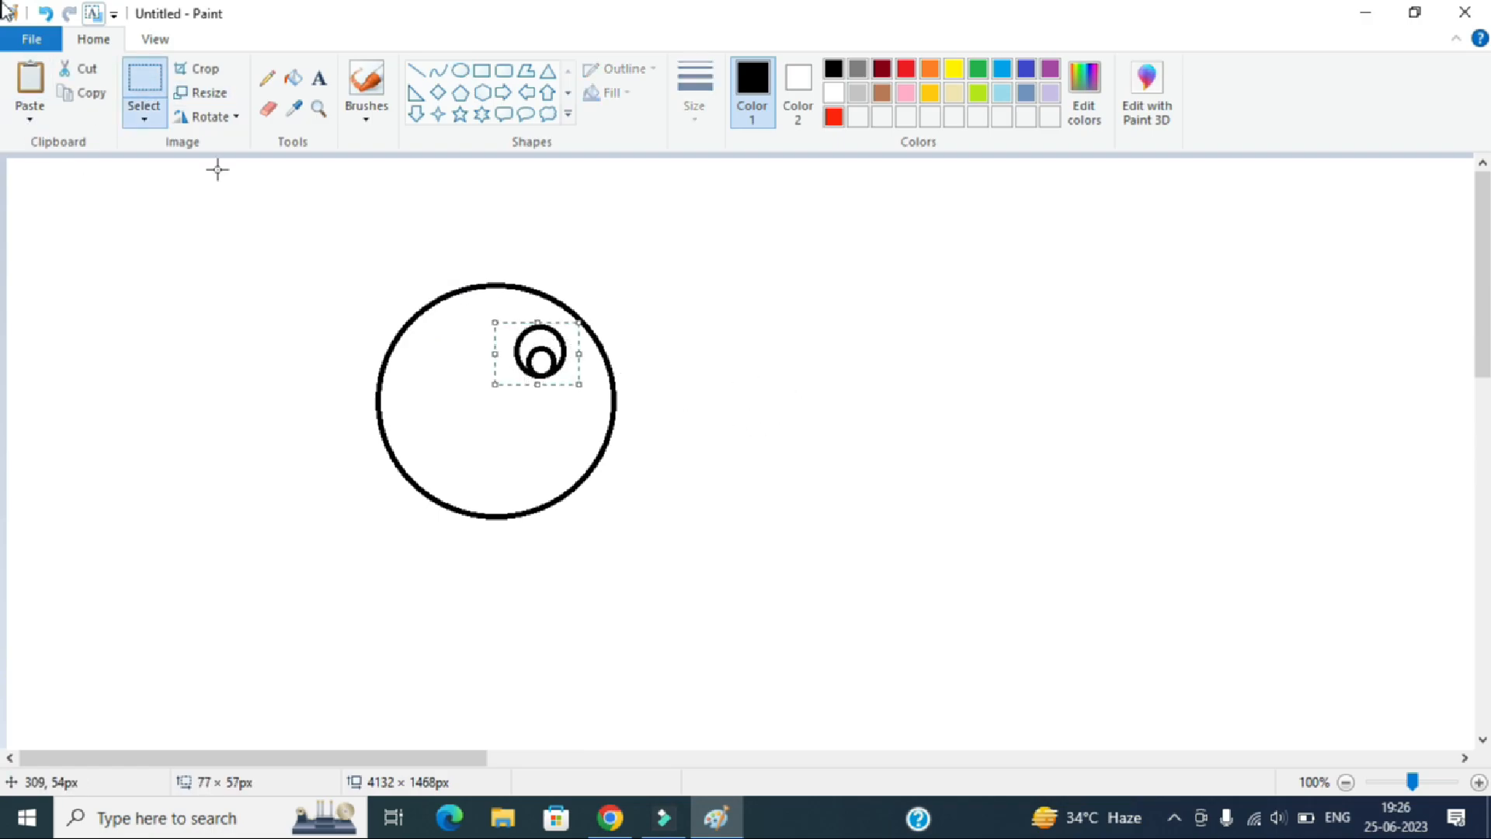
{"action": "left_click", "coordinate": [145, 118]}
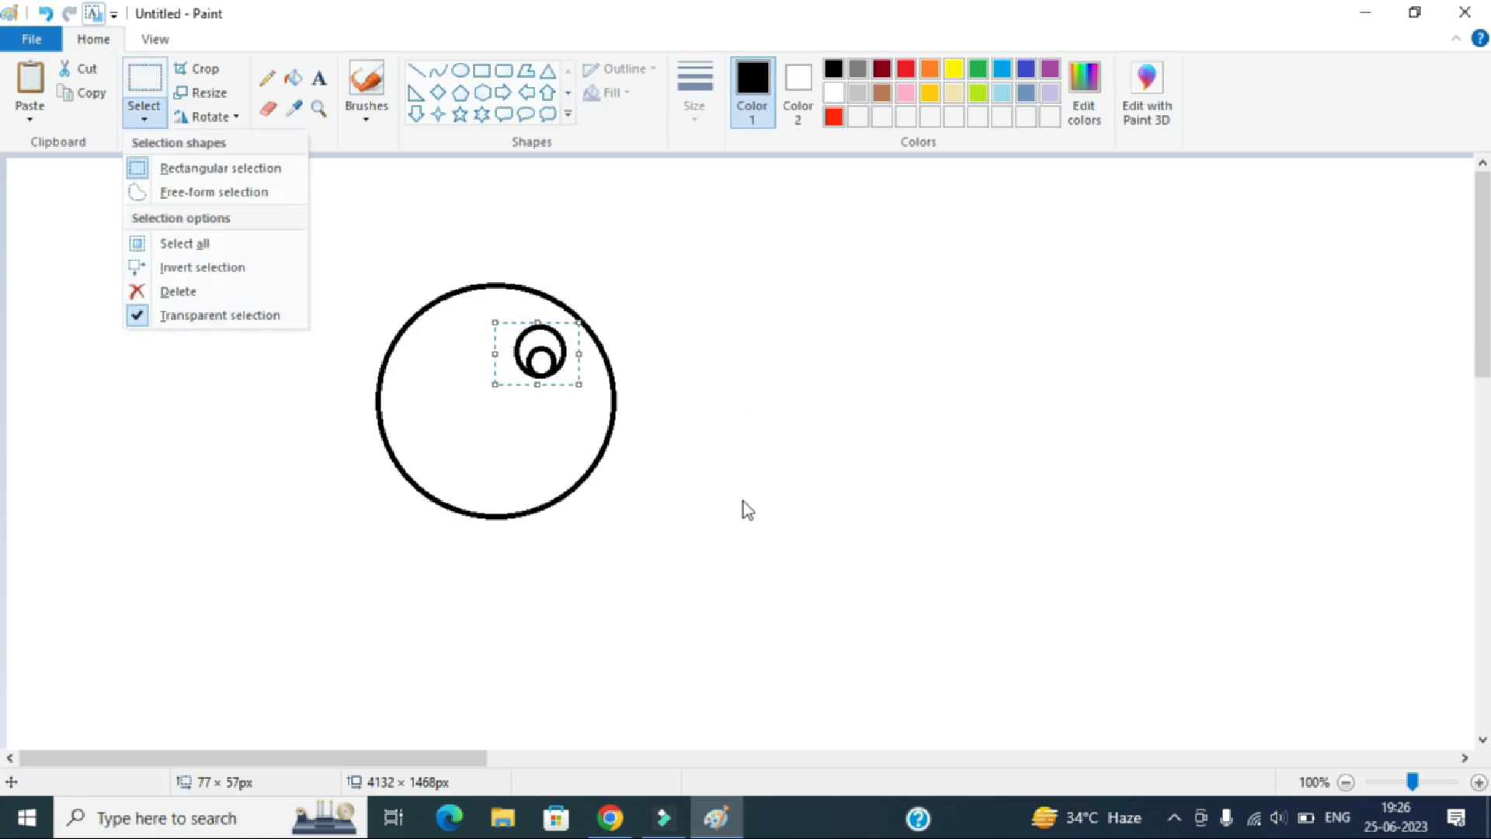
{"action": "left_click", "coordinate": [88, 96]}
{"action": "left_click", "coordinate": [29, 81]}
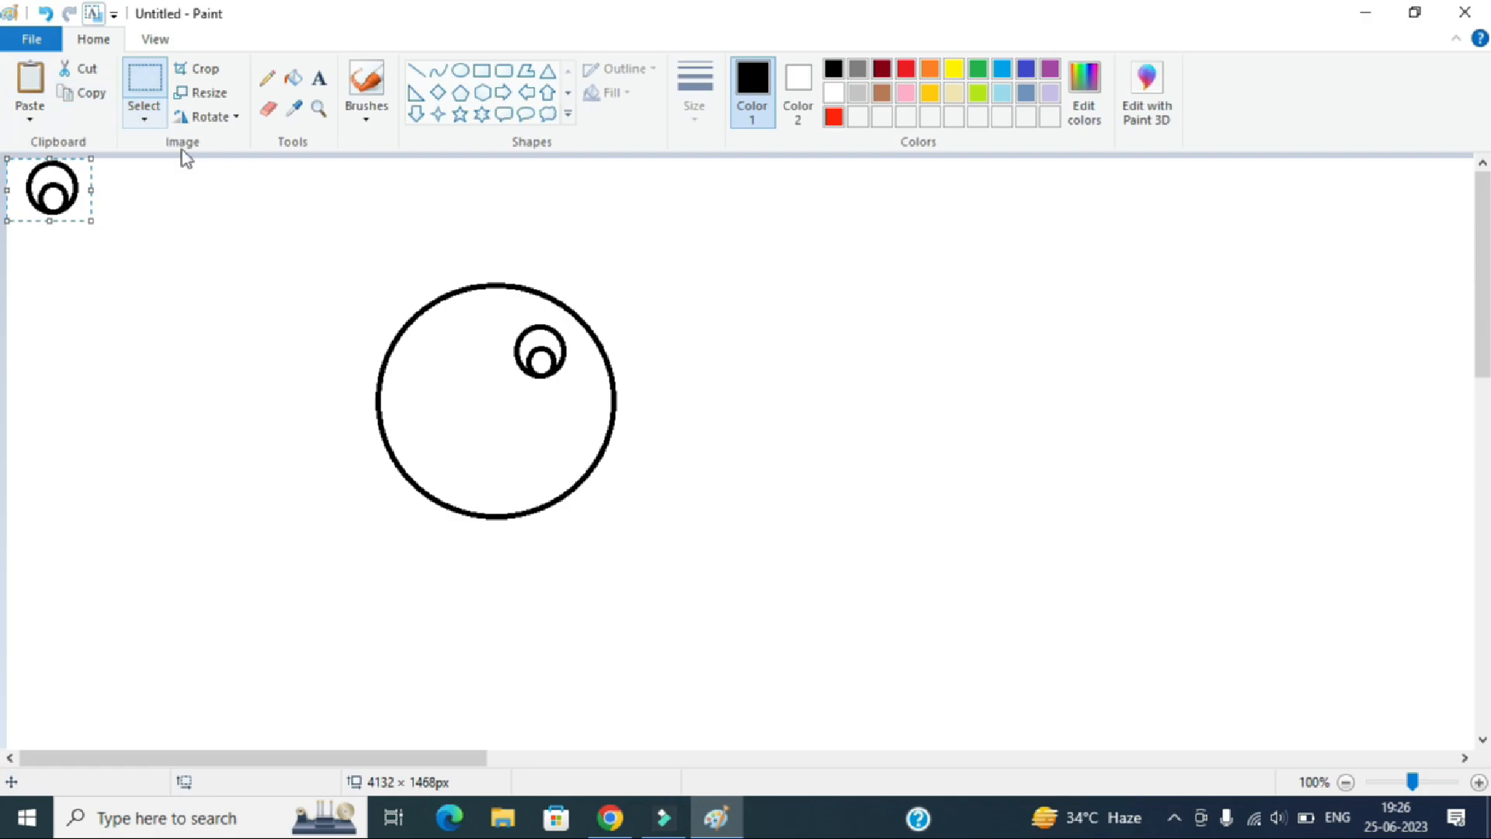
{"action": "left_click_drag", "start_coordinate": [52, 194], "coordinate": [452, 356]}
{"action": "left_click_drag", "start_coordinate": [451, 355], "coordinate": [453, 358]}
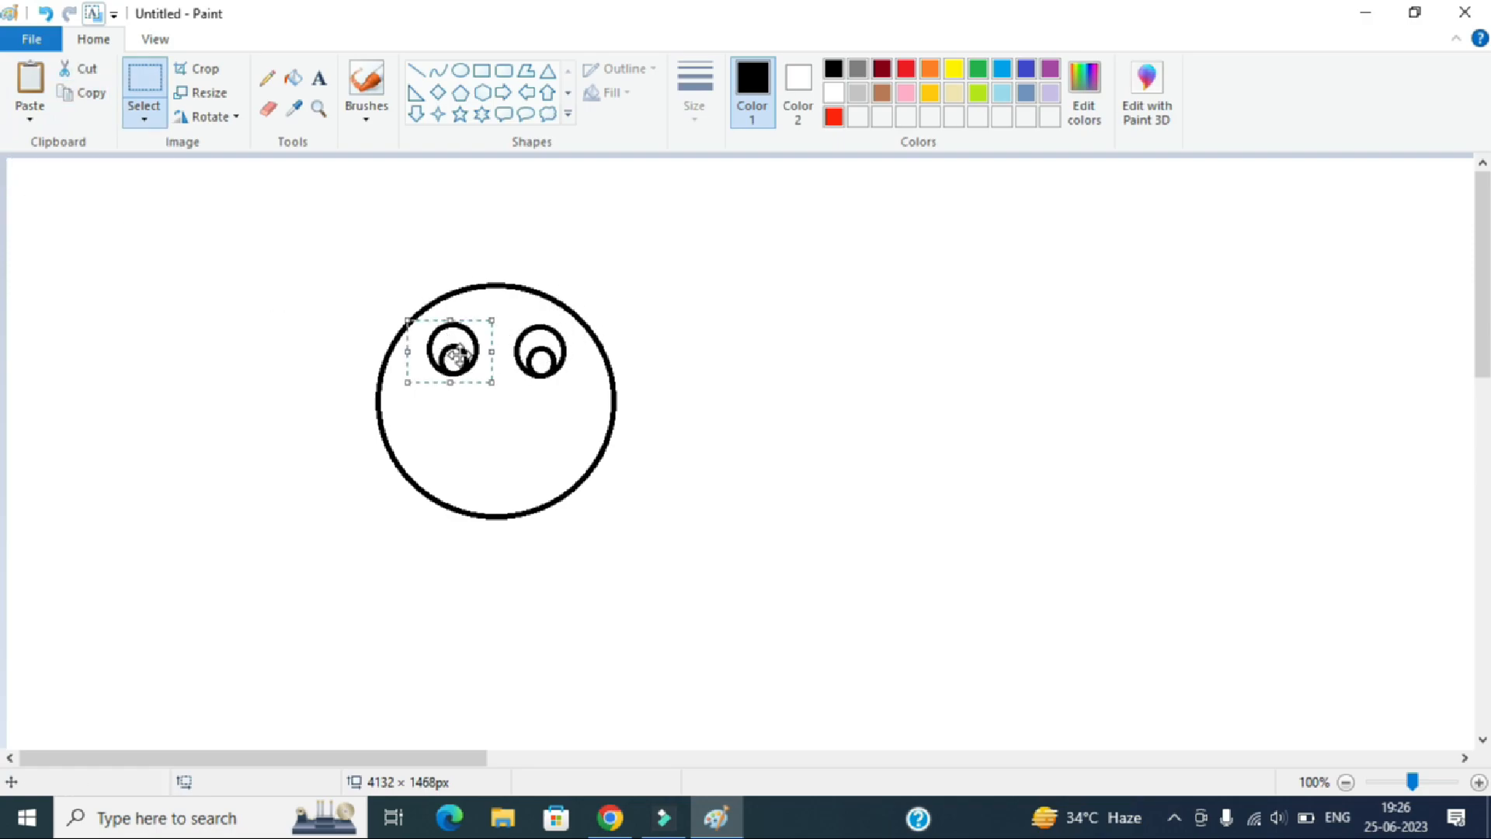
Draw a curved nose about 24 × 64 px between the eyes and an oval mouth about 73 × 24 px below it
{"action": "left_click", "coordinate": [438, 71]}
{"action": "mouse_move", "coordinate": [495, 359]}
{"action": "left_mouse_down"}
{"action": "mouse_move", "coordinate": [502, 420]}
{"action": "mouse_move", "coordinate": [480, 407]}
{"action": "mouse_move", "coordinate": [473, 424]}
{"action": "left_mouse_up"}
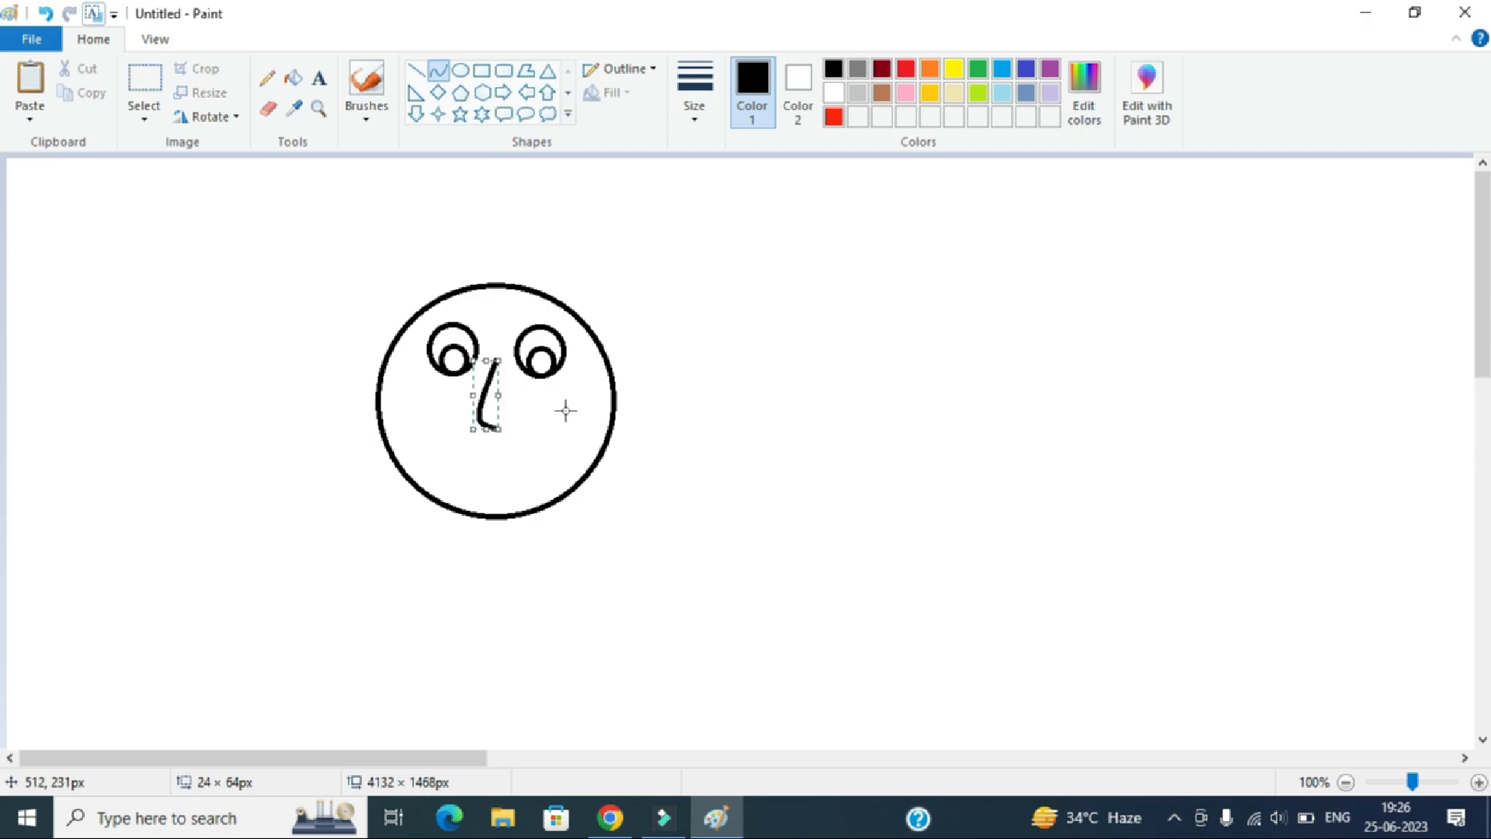
{"action": "left_click", "coordinate": [460, 70]}
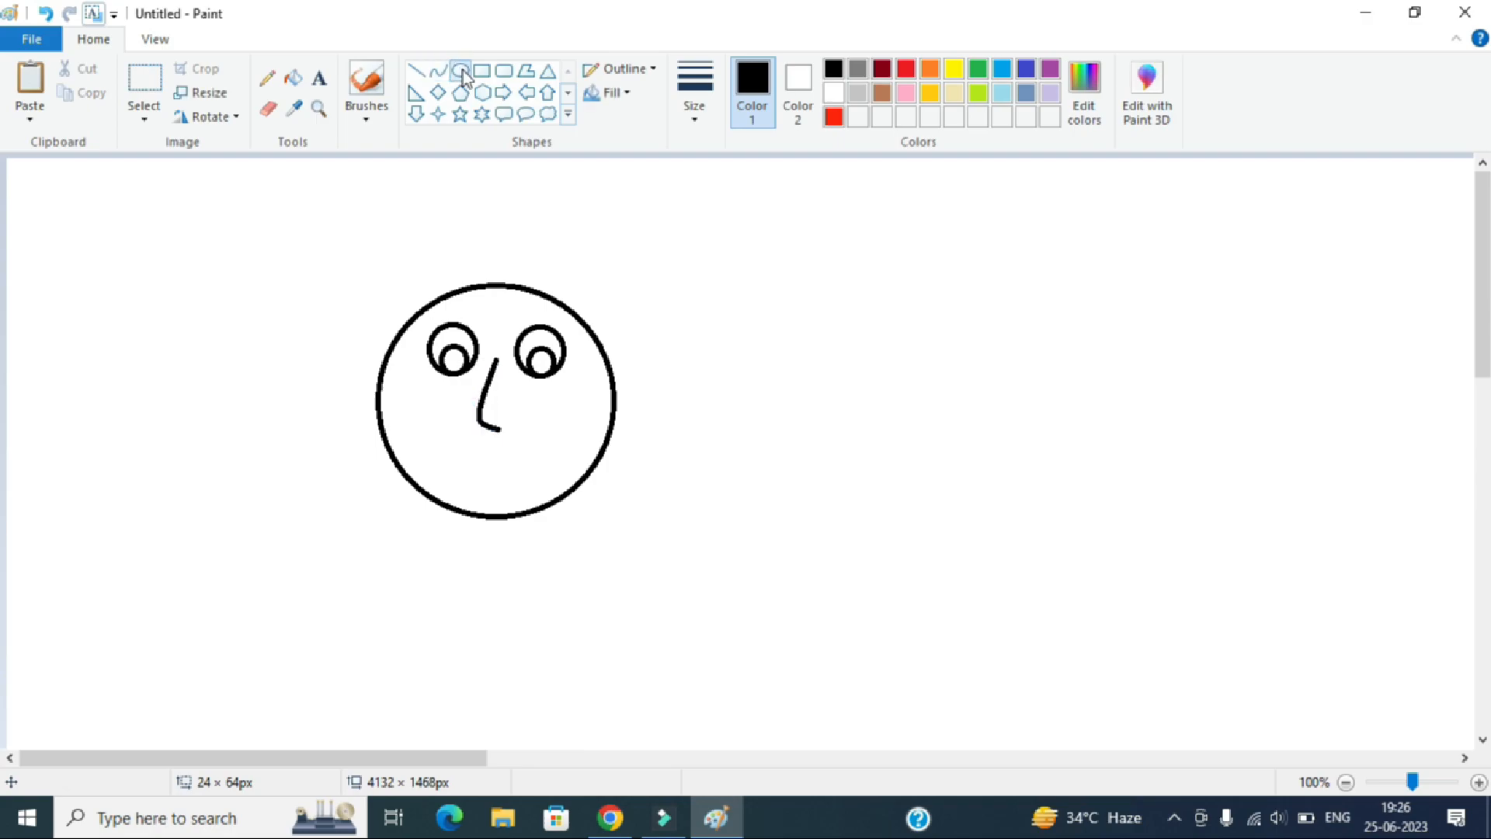
{"action": "left_click_drag", "start_coordinate": [463, 466], "coordinate": [541, 490]}
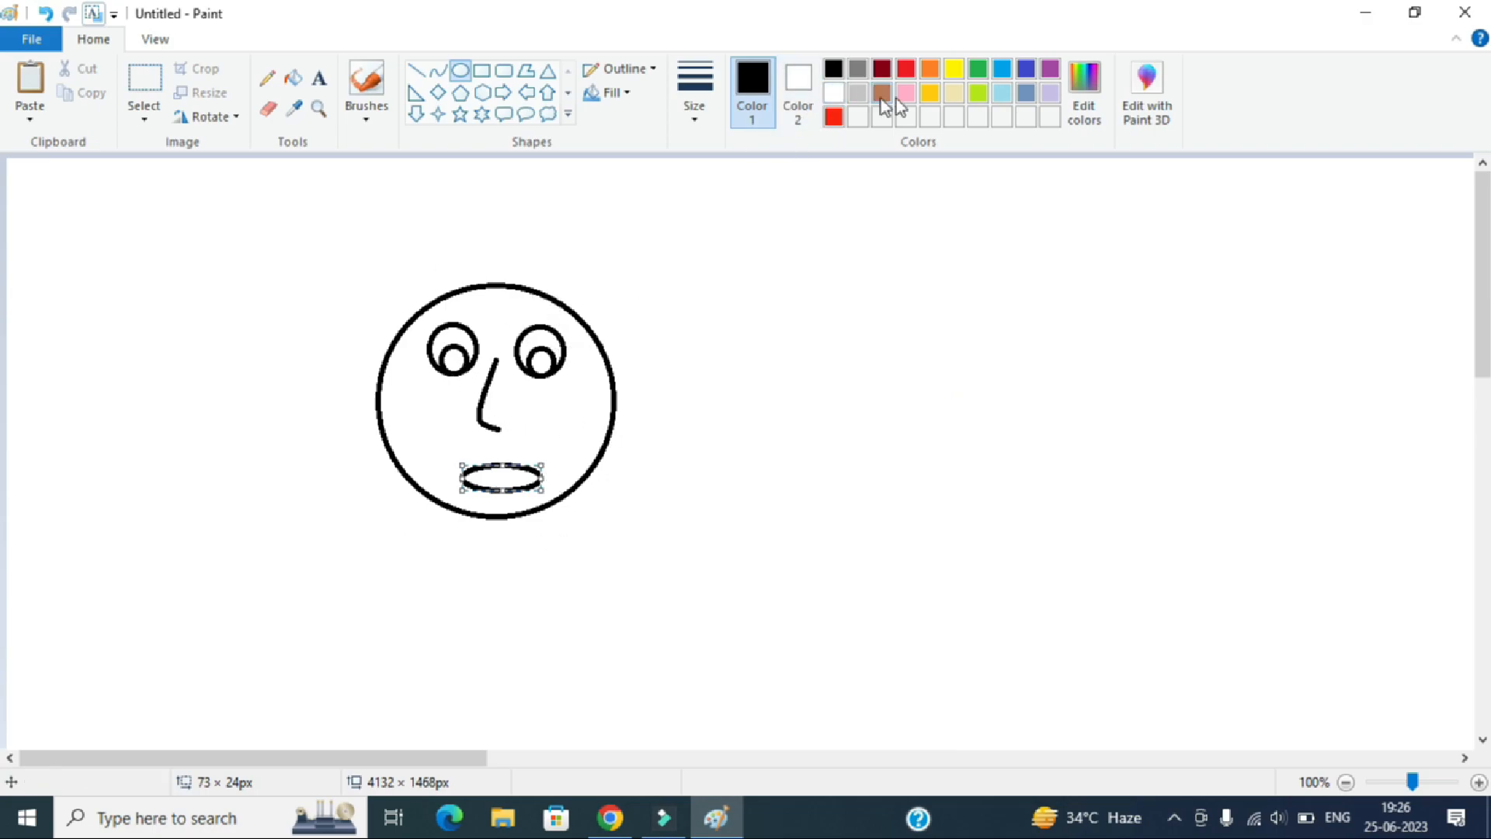
Fill the face with brown, both pupils with black and the mouth with red
{"action": "left_click", "coordinate": [293, 78]}
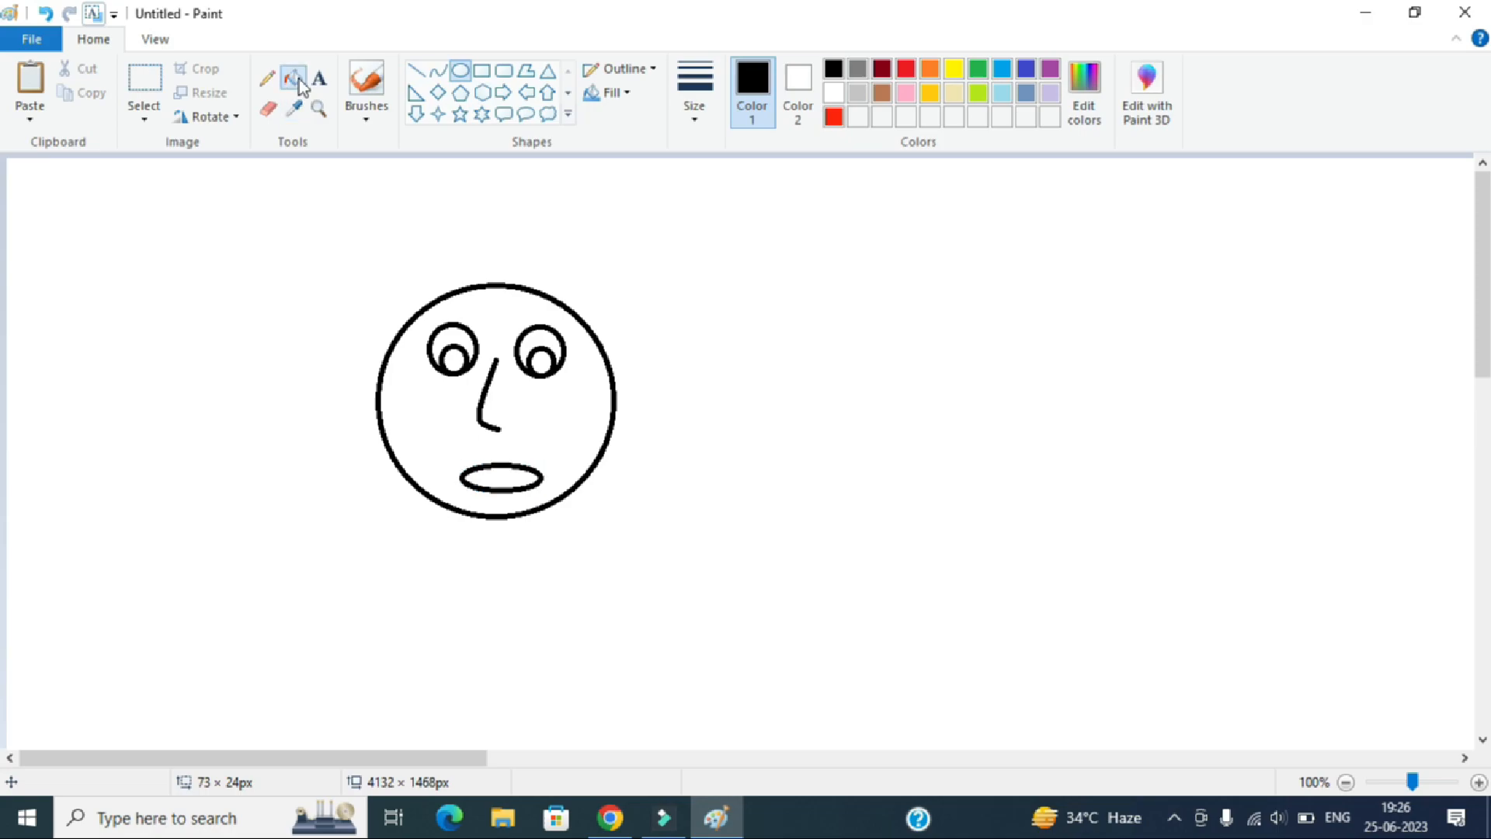
{"action": "left_click", "coordinate": [882, 93]}
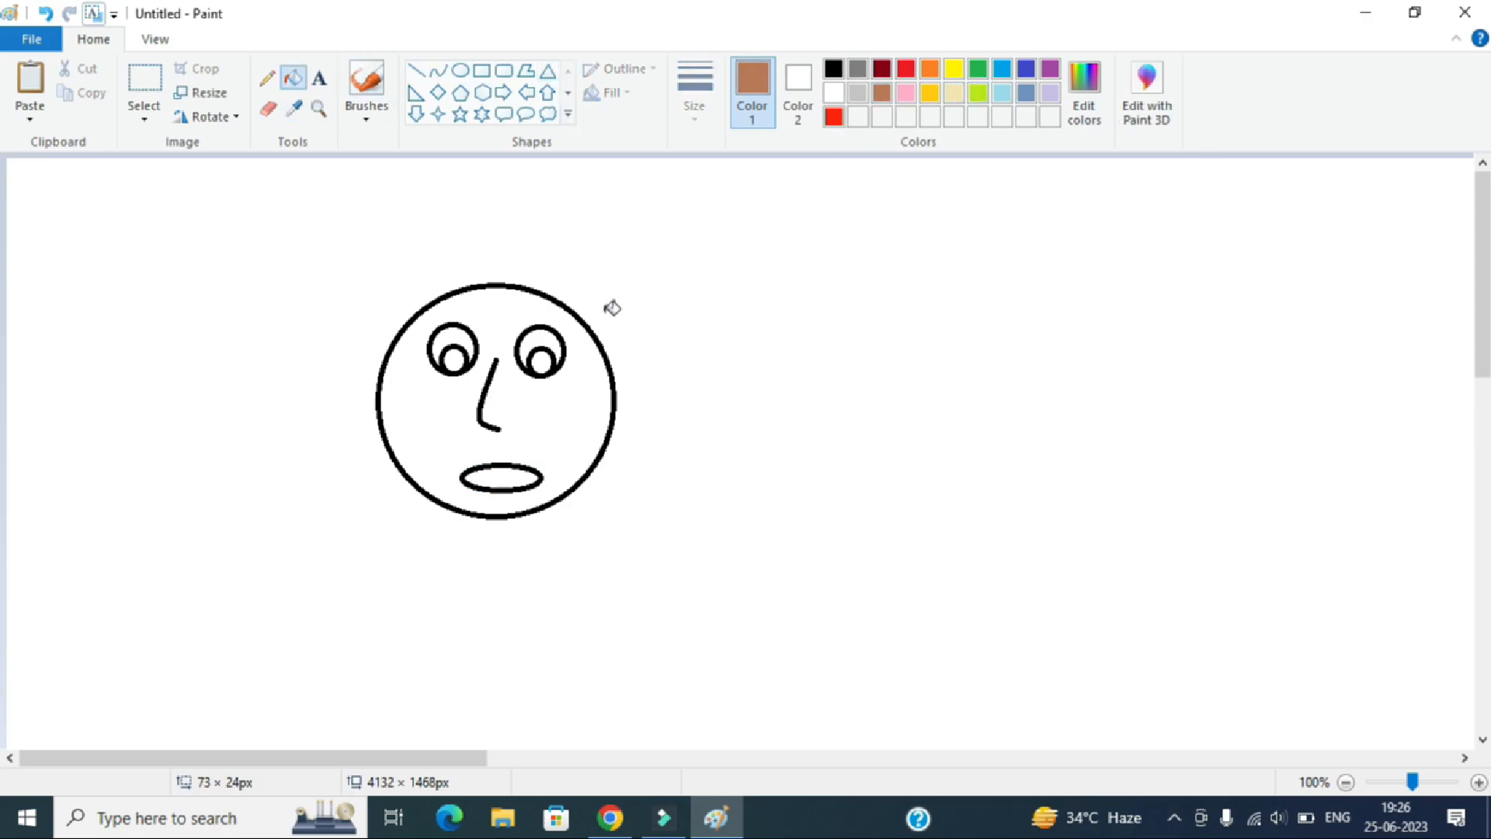
{"action": "left_click", "coordinate": [494, 326]}
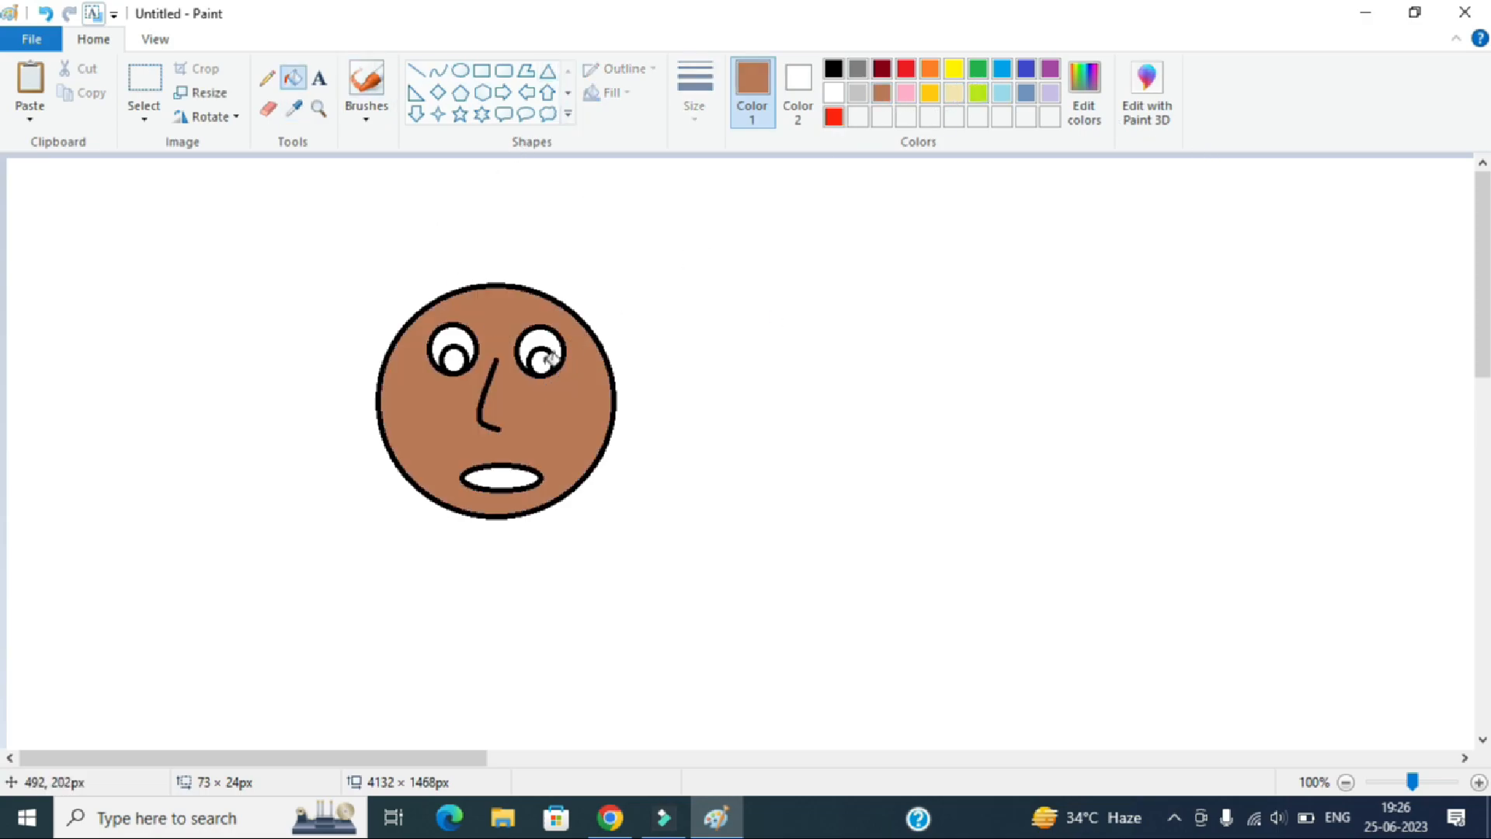
{"action": "left_click", "coordinate": [833, 69]}
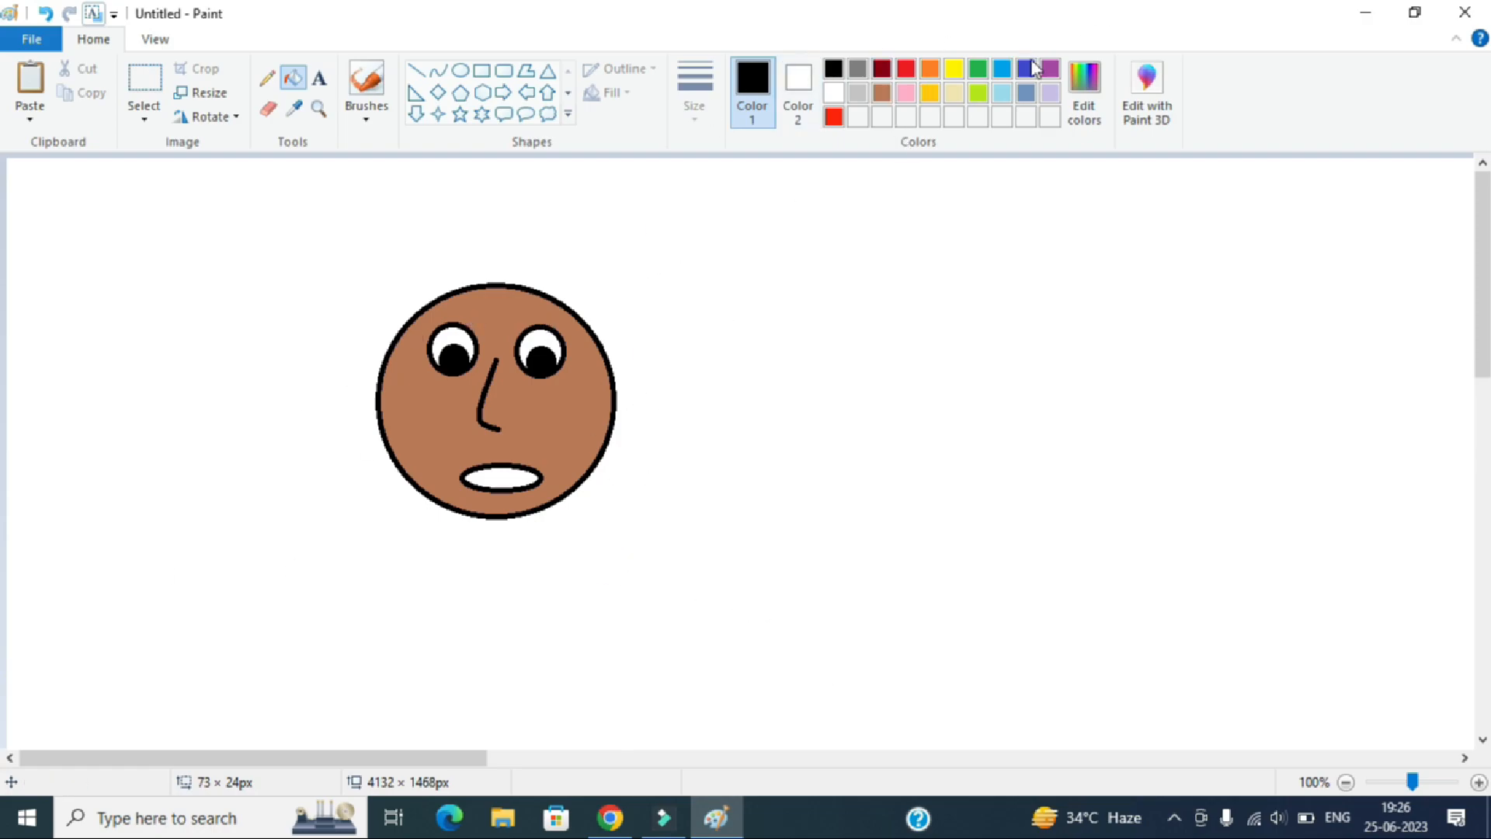
{"action": "left_click", "coordinate": [837, 118]}
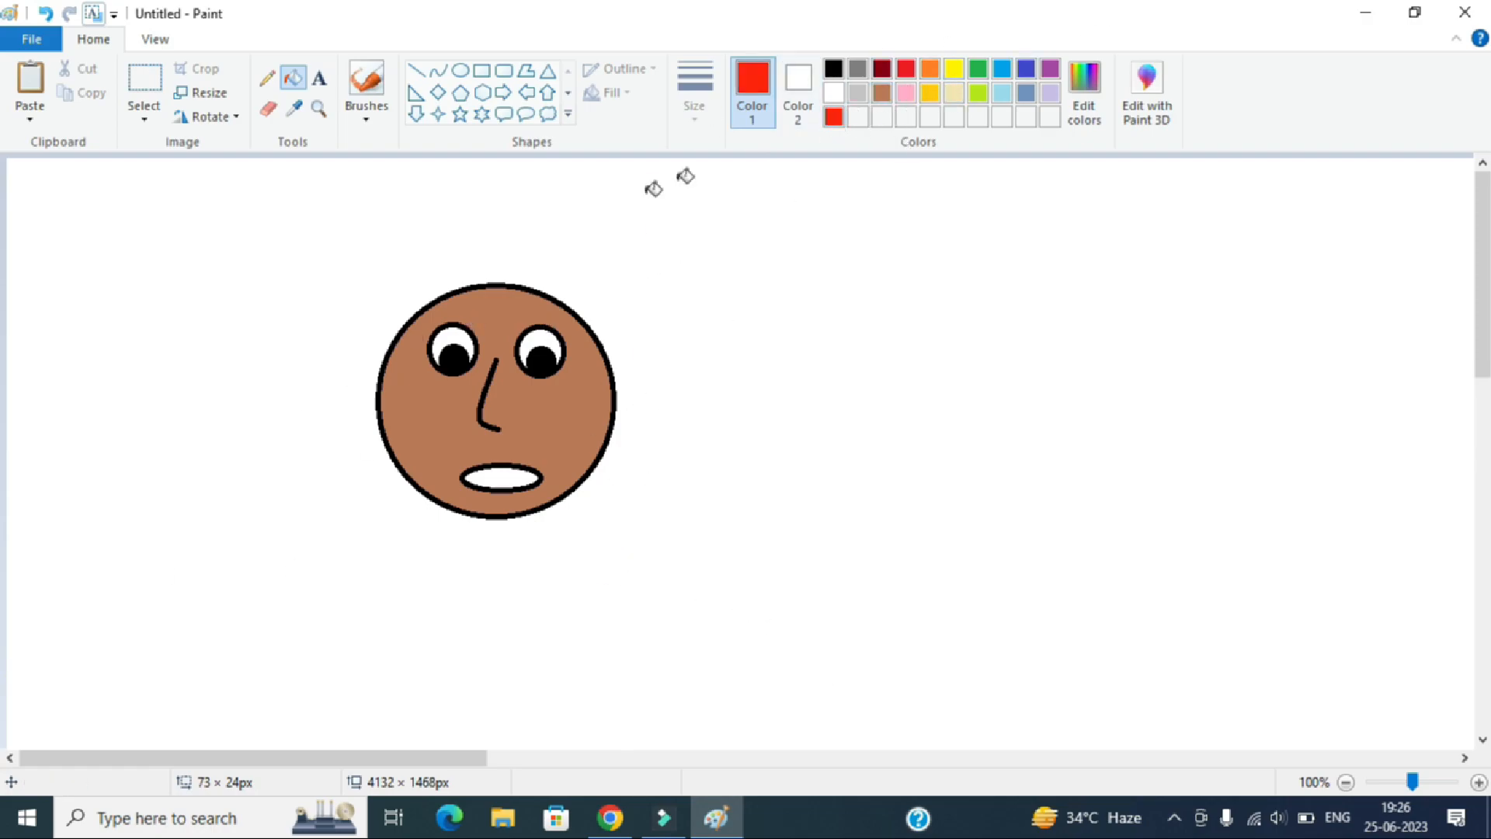
{"action": "left_click", "coordinate": [535, 478]}
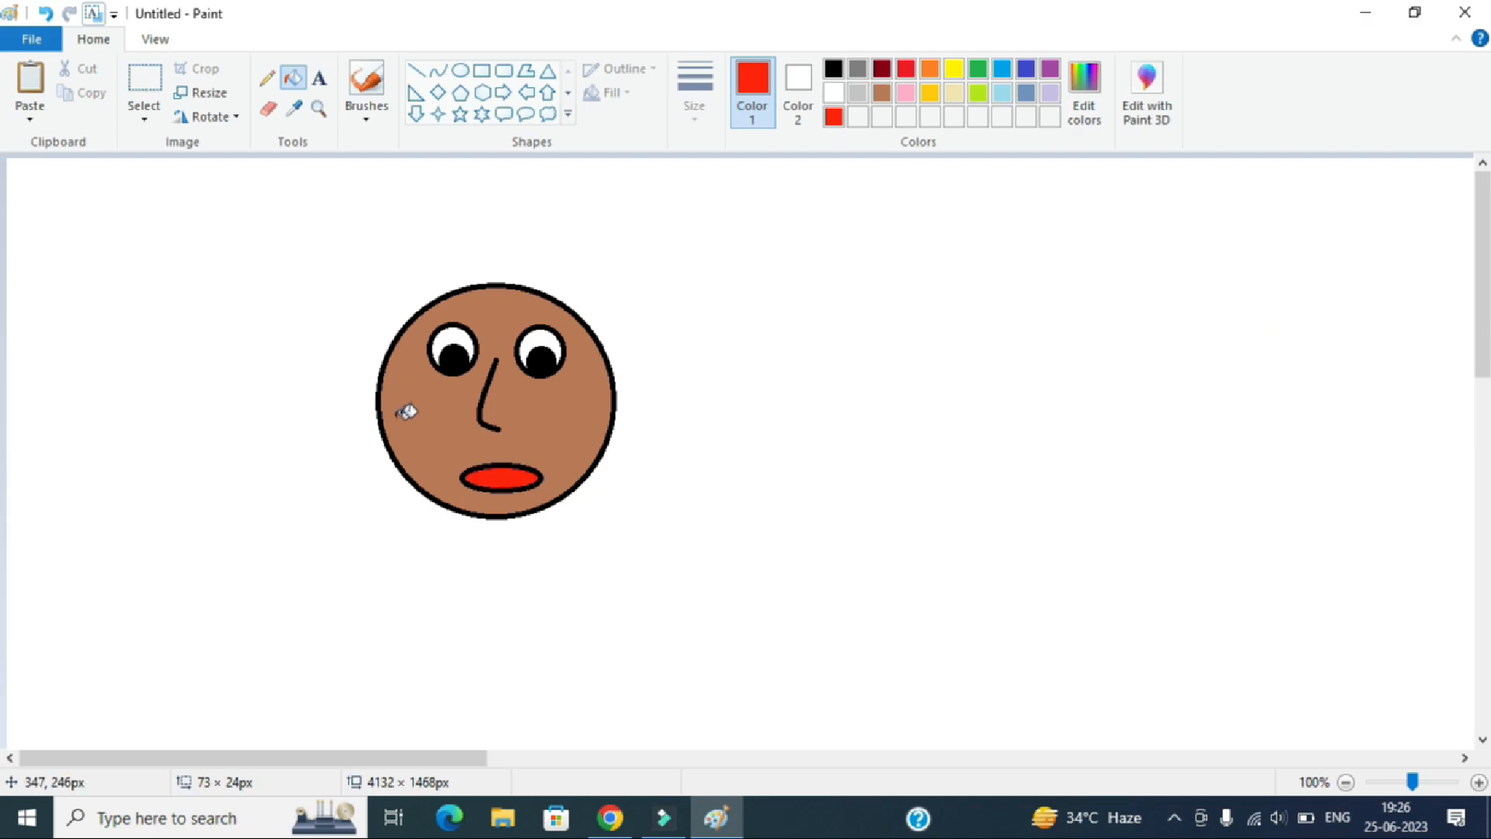
Fill the face with yellow instead, try a yellow fill on the nose line and undo that fill
{"action": "left_click", "coordinate": [954, 70]}
{"action": "left_click", "coordinate": [498, 380]}
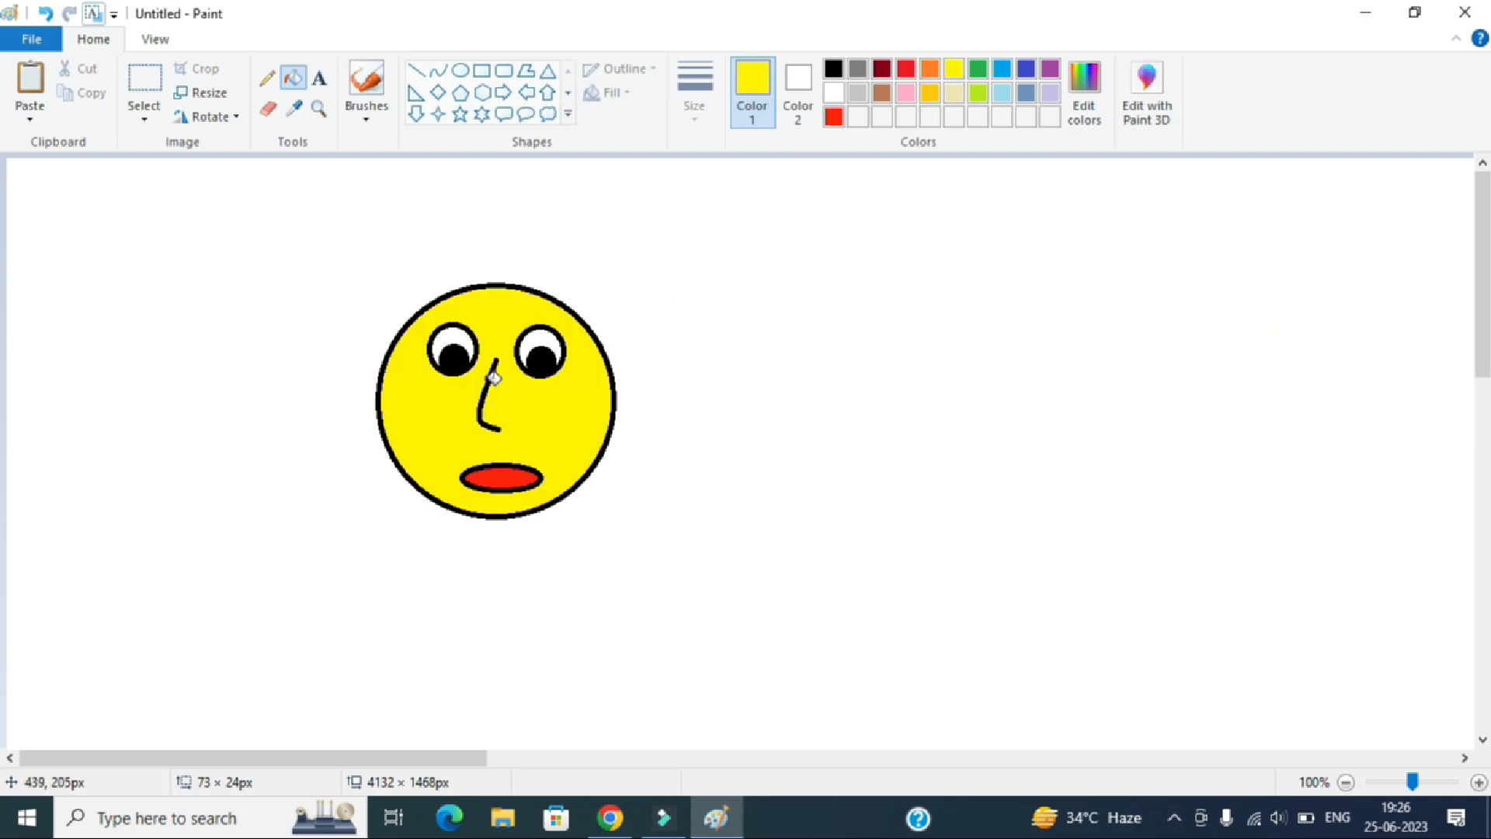
{"action": "left_click", "coordinate": [495, 376]}
{"action": "key", "text": "ctrl+z"}
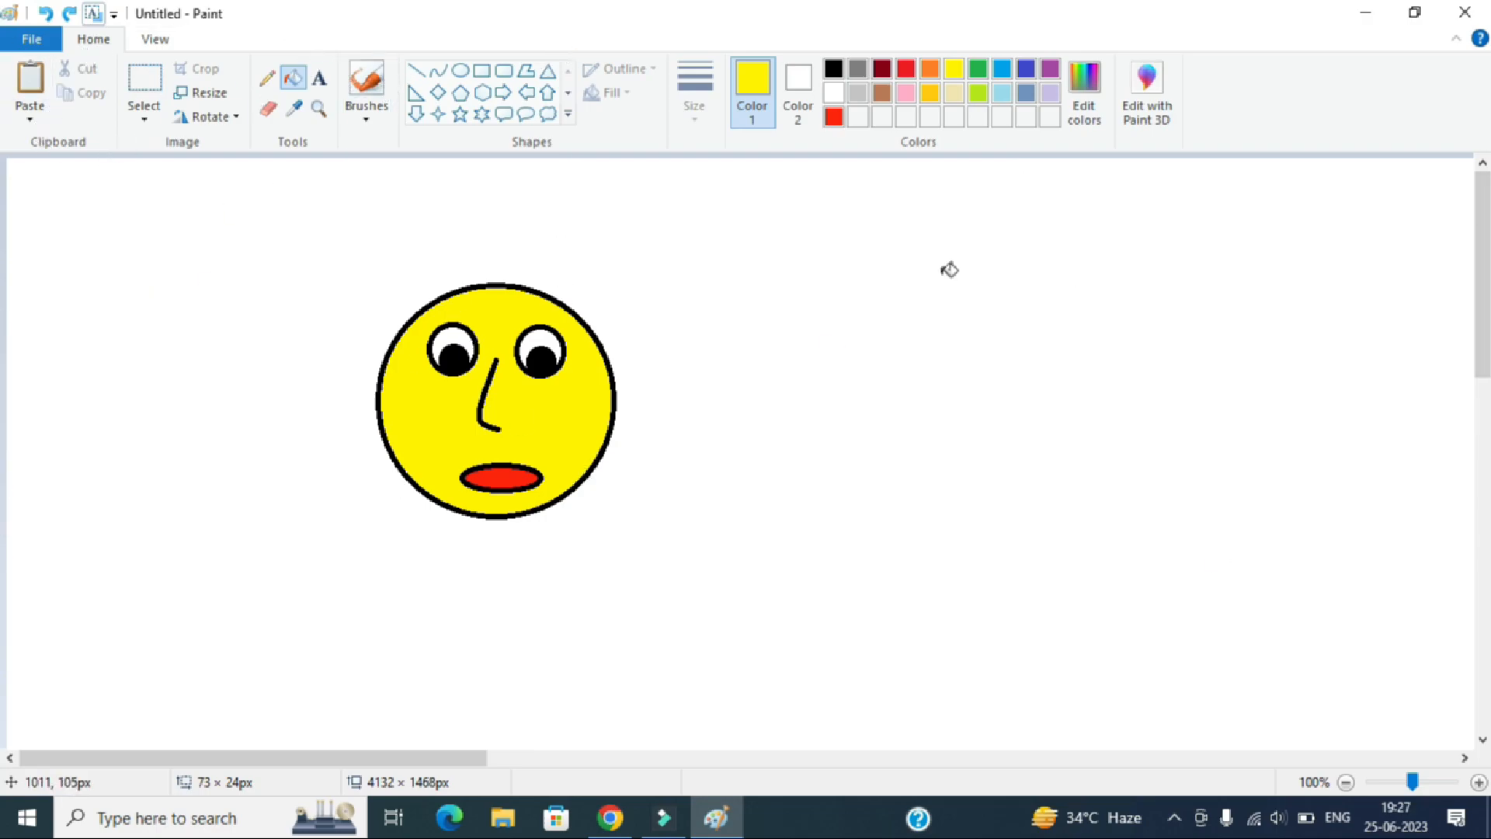
Set Color 1 to white, select the face in a box of about 276 × 313 px and trail overlapping copies of it across the canvas
{"action": "left_click", "coordinate": [158, 112]}
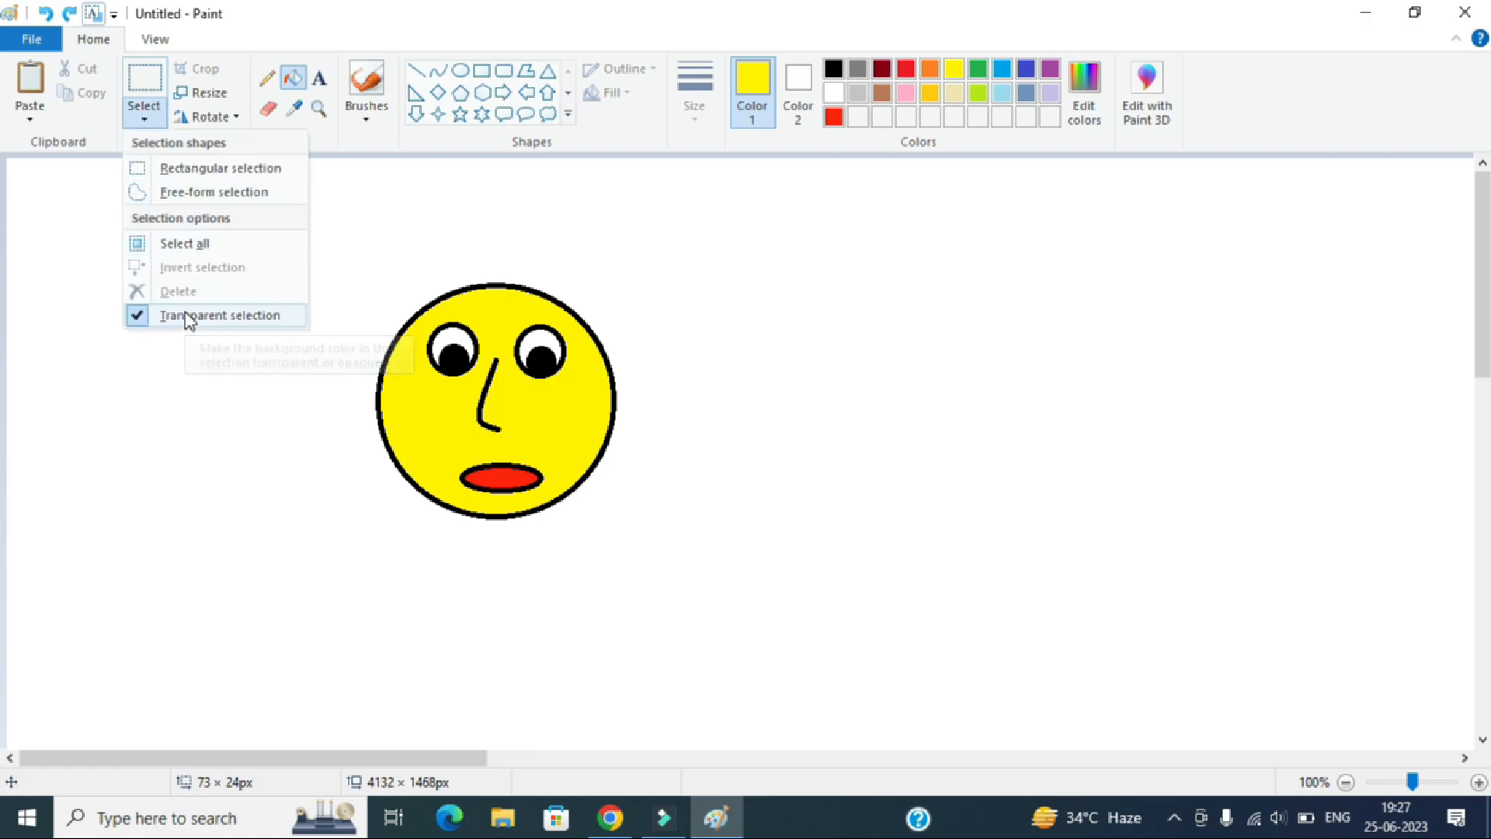
{"action": "left_click", "coordinate": [830, 104]}
{"action": "left_click", "coordinate": [835, 94]}
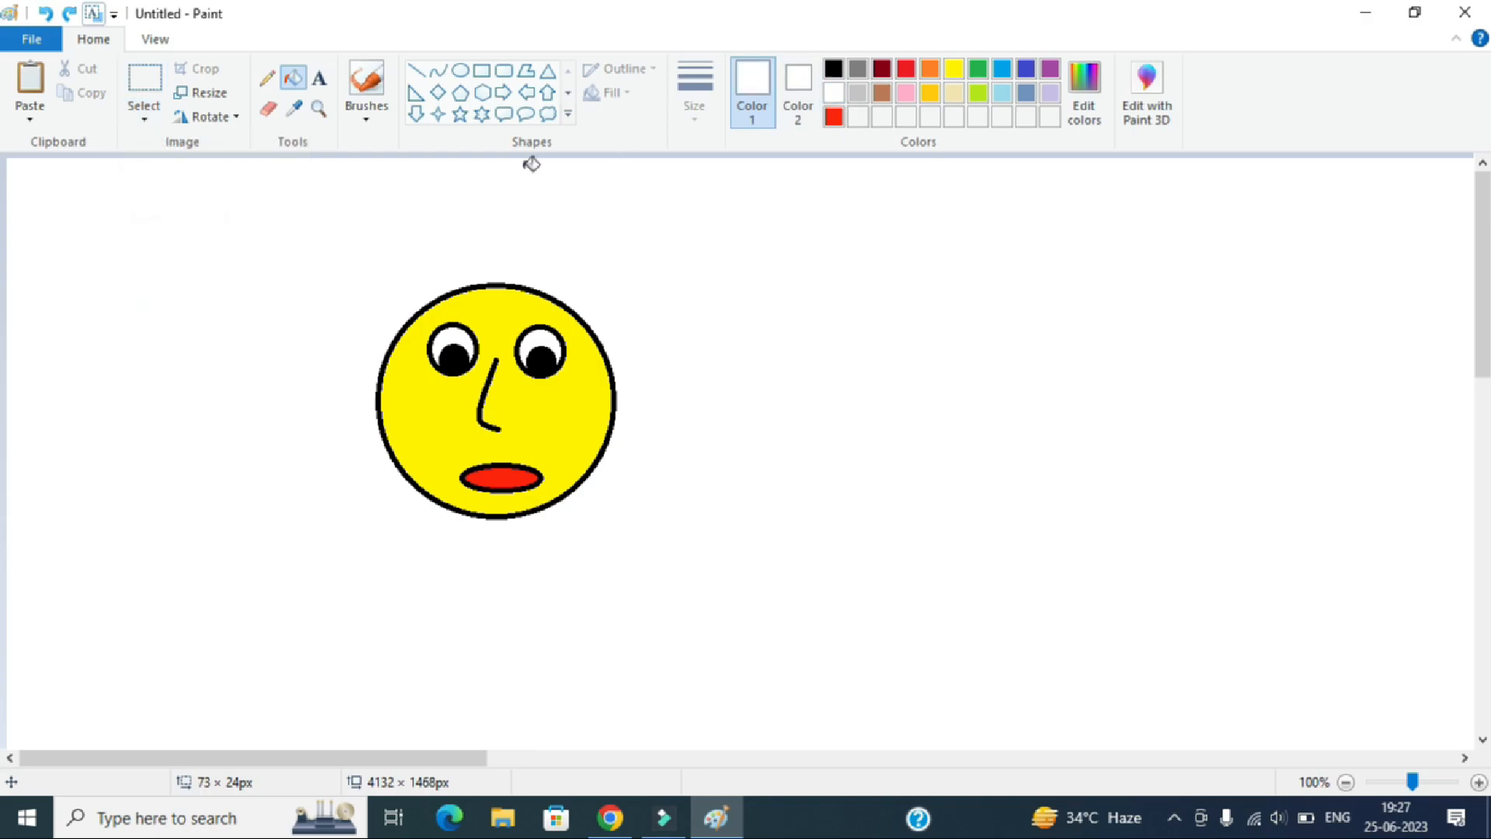
{"action": "left_click", "coordinate": [145, 82]}
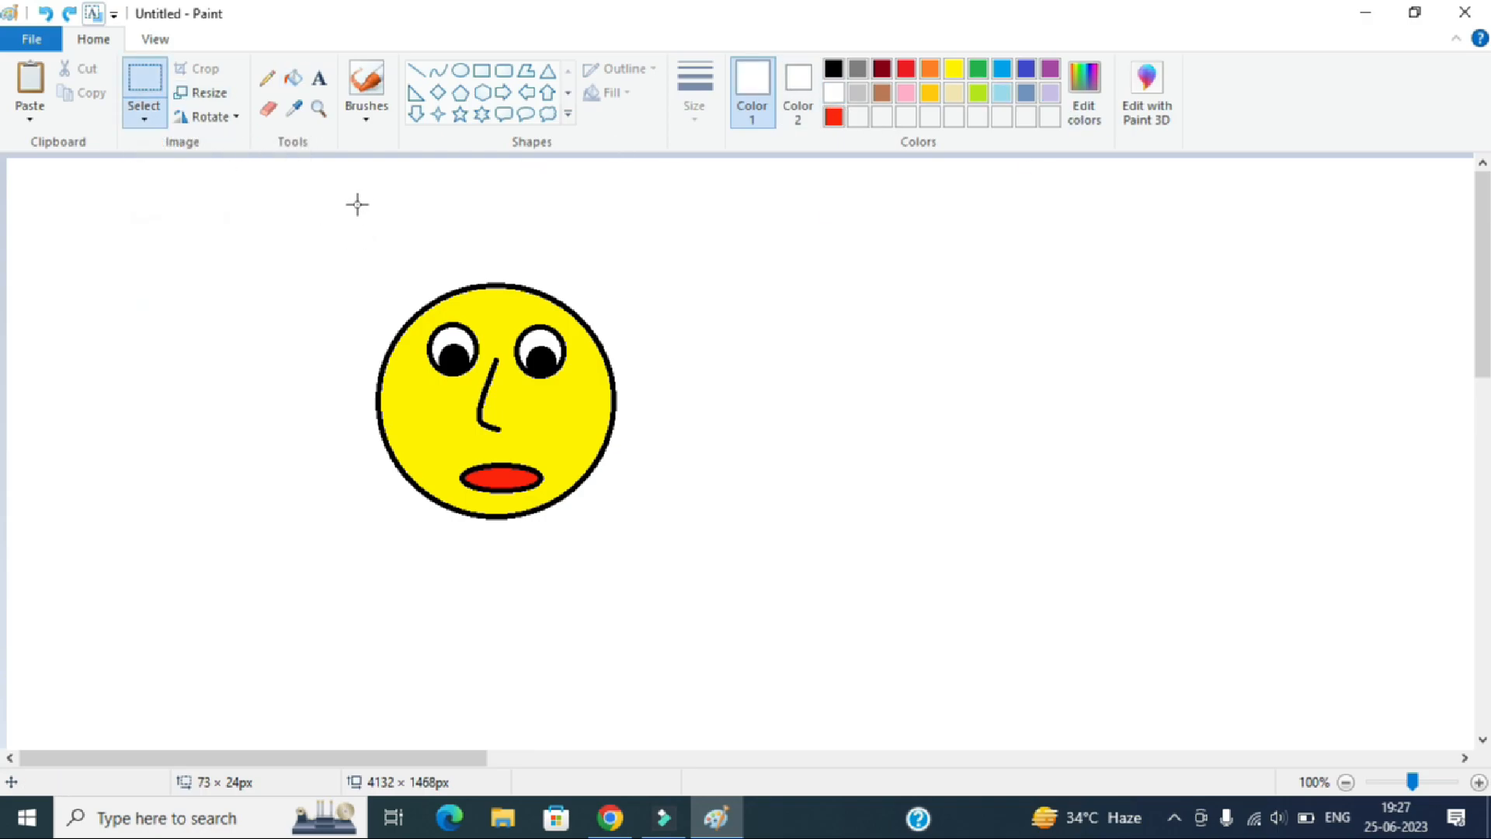
{"action": "left_click_drag", "start_coordinate": [365, 214], "coordinate": [666, 556]}
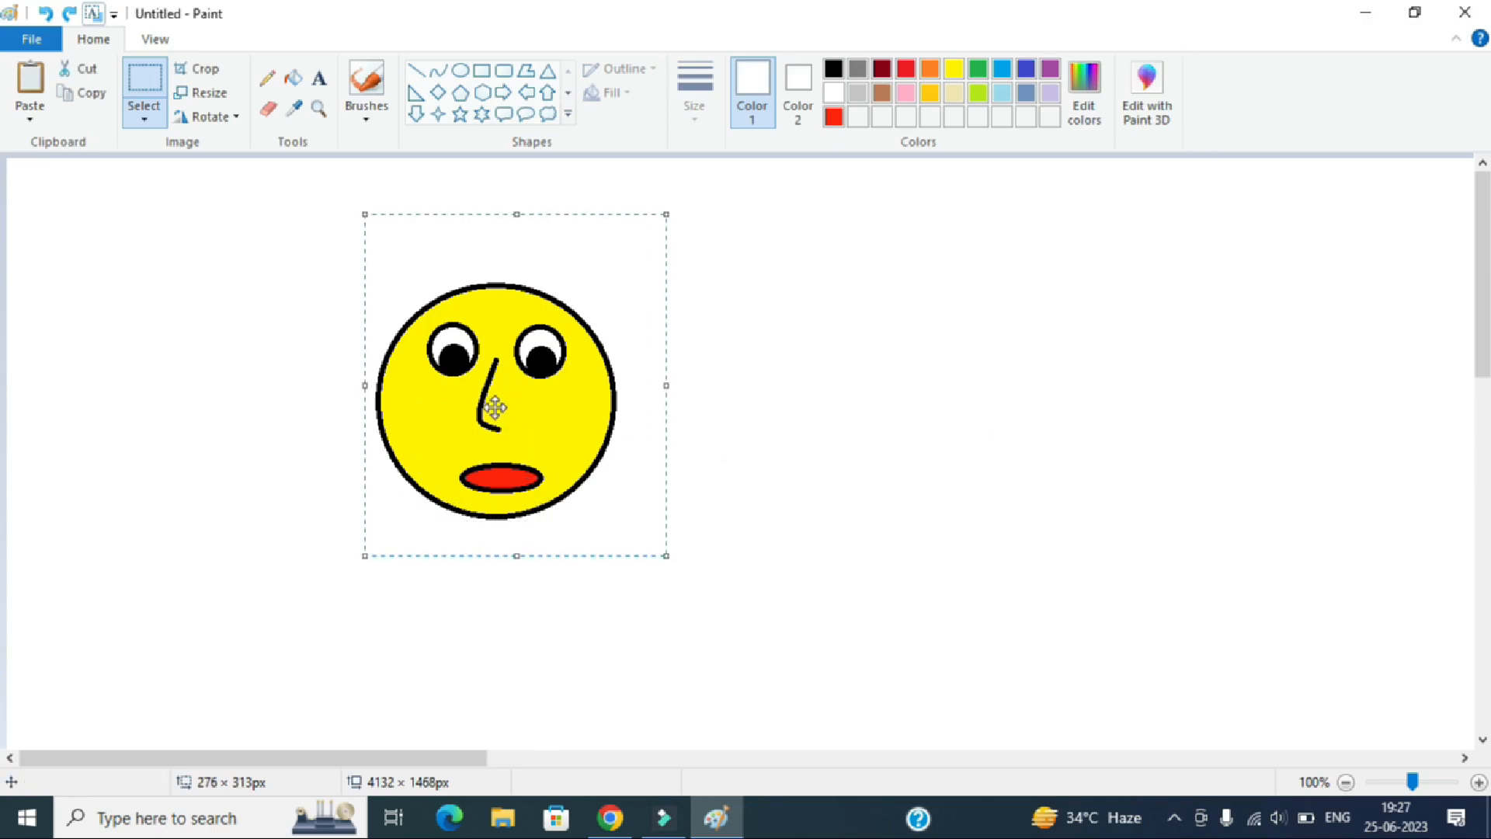
{"action": "mouse_move", "coordinate": [512, 393]}
{"action": "left_mouse_down"}
{"action": "mouse_move", "coordinate": [843, 299]}
{"action": "mouse_move", "coordinate": [1270, 347]}
{"action": "mouse_move", "coordinate": [1110, 687]}
{"action": "mouse_move", "coordinate": [248, 352]}
{"action": "mouse_move", "coordinate": [490, 618]}
{"action": "mouse_move", "coordinate": [478, 379]}
{"action": "mouse_move", "coordinate": [556, 300]}
{"action": "mouse_move", "coordinate": [624, 284]}
{"action": "left_mouse_up"}
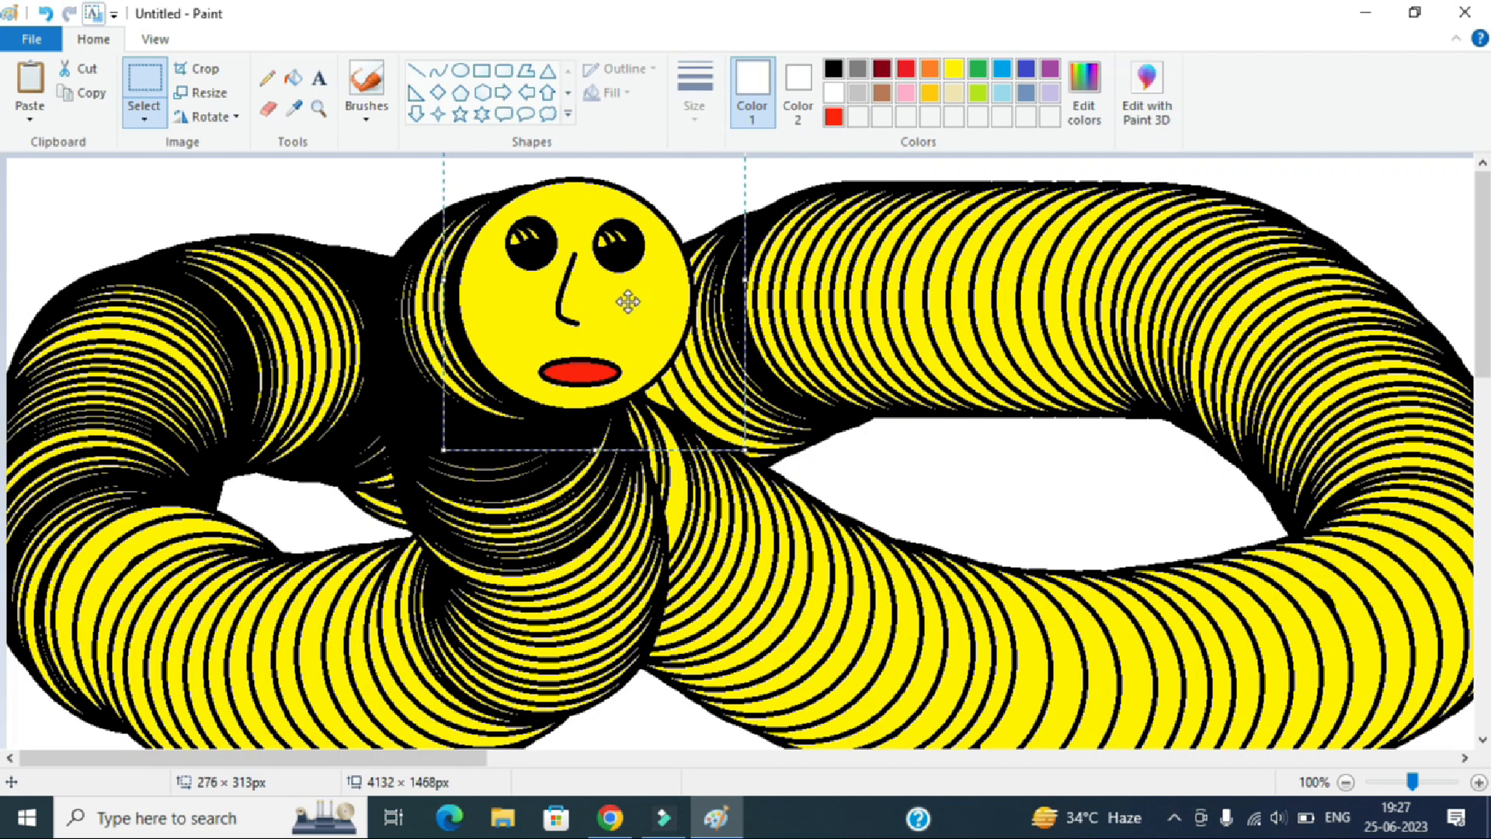
{"action": "left_click_drag", "start_coordinate": [614, 278], "coordinate": [1418, 486]}
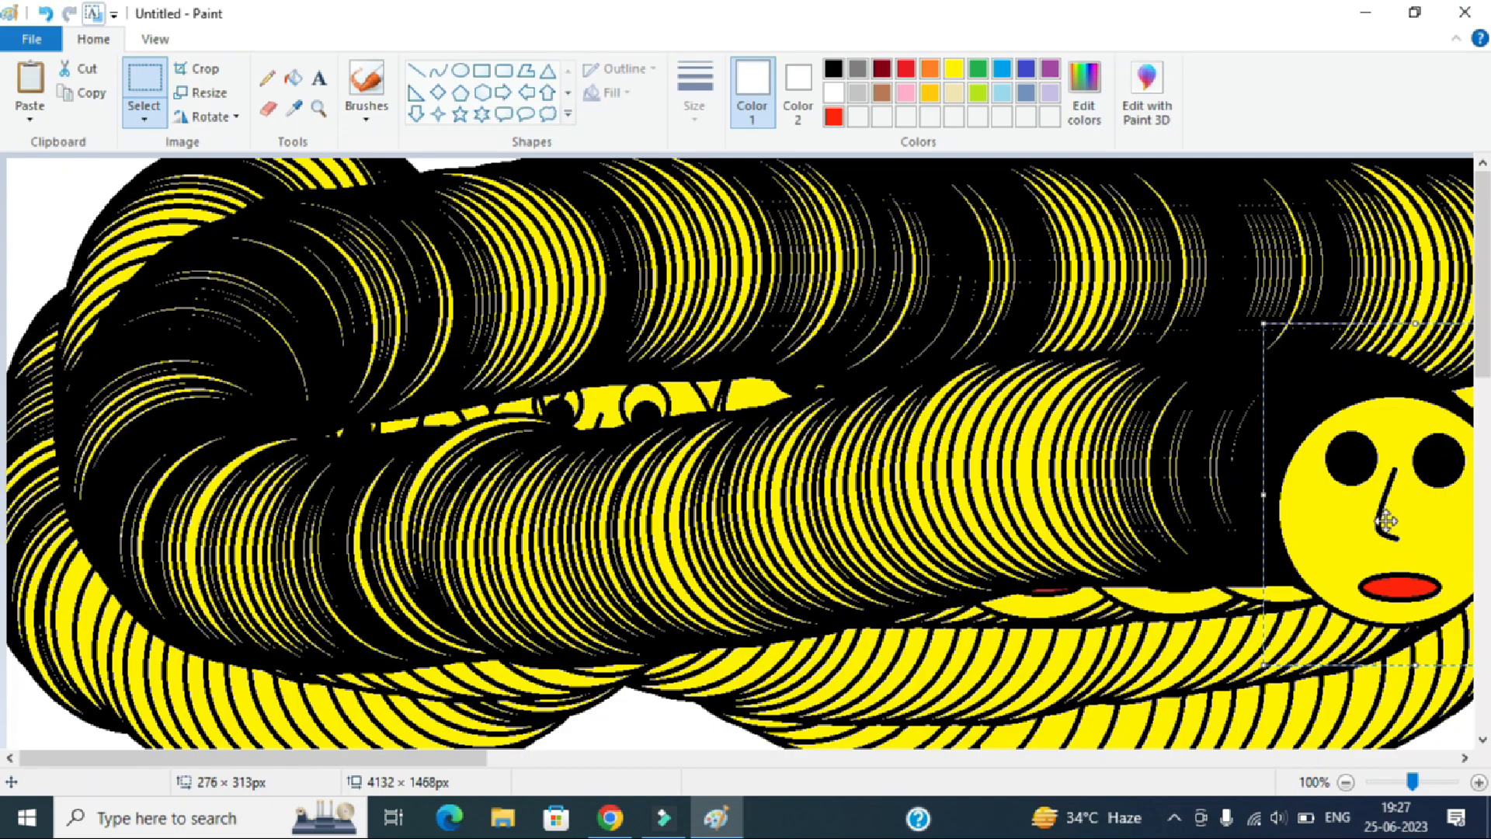
{"action": "mouse_move", "coordinate": [1421, 521]}
{"action": "left_mouse_down"}
{"action": "mouse_move", "coordinate": [533, 415]}
{"action": "mouse_move", "coordinate": [552, 443]}
{"action": "mouse_move", "coordinate": [403, 432]}
{"action": "mouse_move", "coordinate": [1409, 656]}
{"action": "mouse_move", "coordinate": [284, 272]}
{"action": "mouse_move", "coordinate": [1099, 340]}
{"action": "mouse_move", "coordinate": [1119, 350]}
{"action": "mouse_move", "coordinate": [246, 360]}
{"action": "mouse_move", "coordinate": [1036, 505]}
{"action": "mouse_move", "coordinate": [582, 351]}
{"action": "left_mouse_up"}
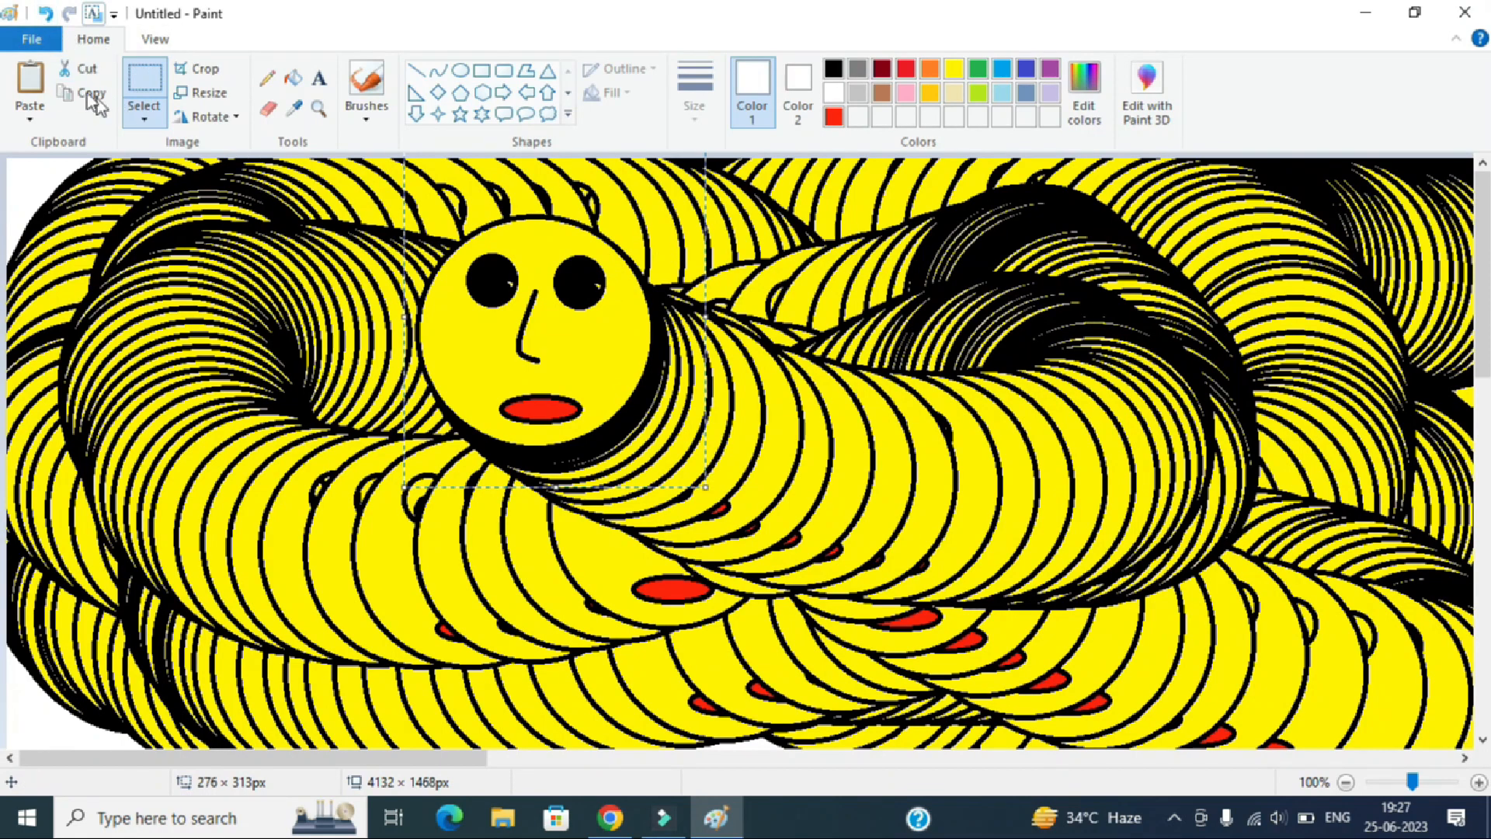
Discard the smeared face drawing without saving and start a new blank picture
{"action": "left_click", "coordinate": [31, 39]}
{"action": "left_click", "coordinate": [64, 84]}
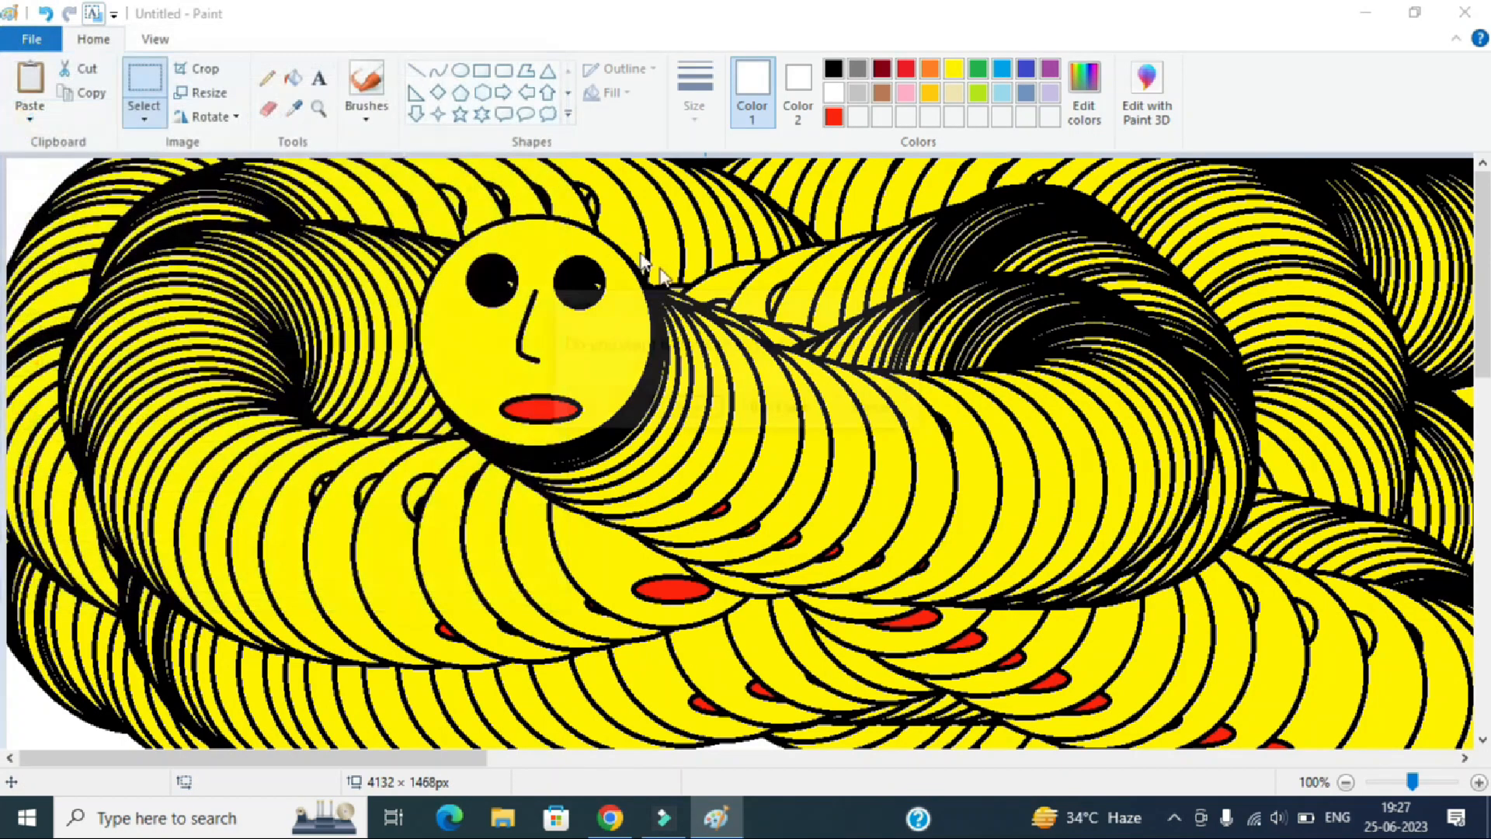
{"action": "left_click", "coordinate": [801, 412]}
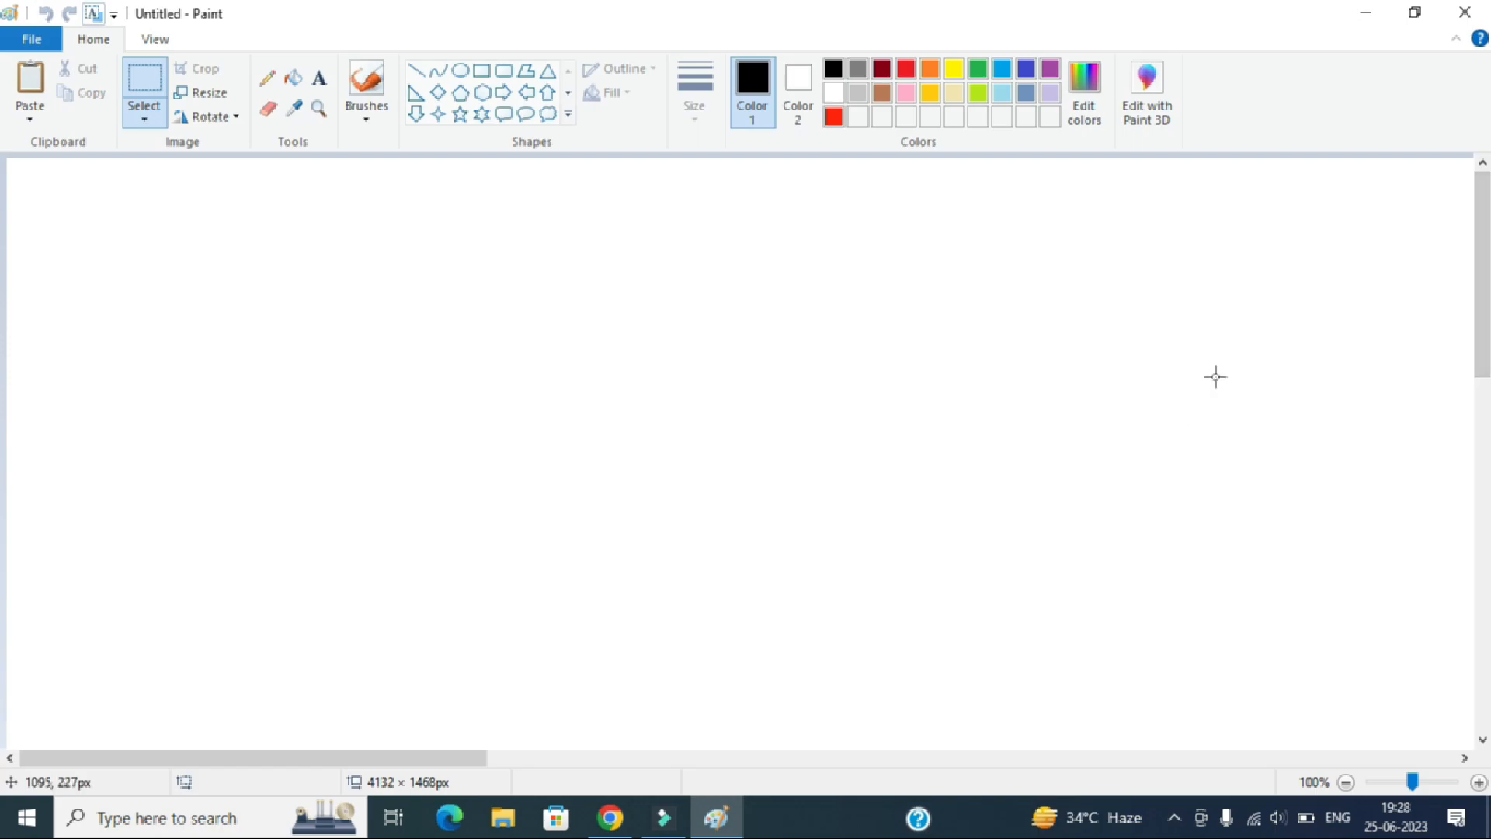
Switch to Chrome and replace the Google Images search with "clipart home"
{"action": "left_click", "coordinate": [611, 818]}
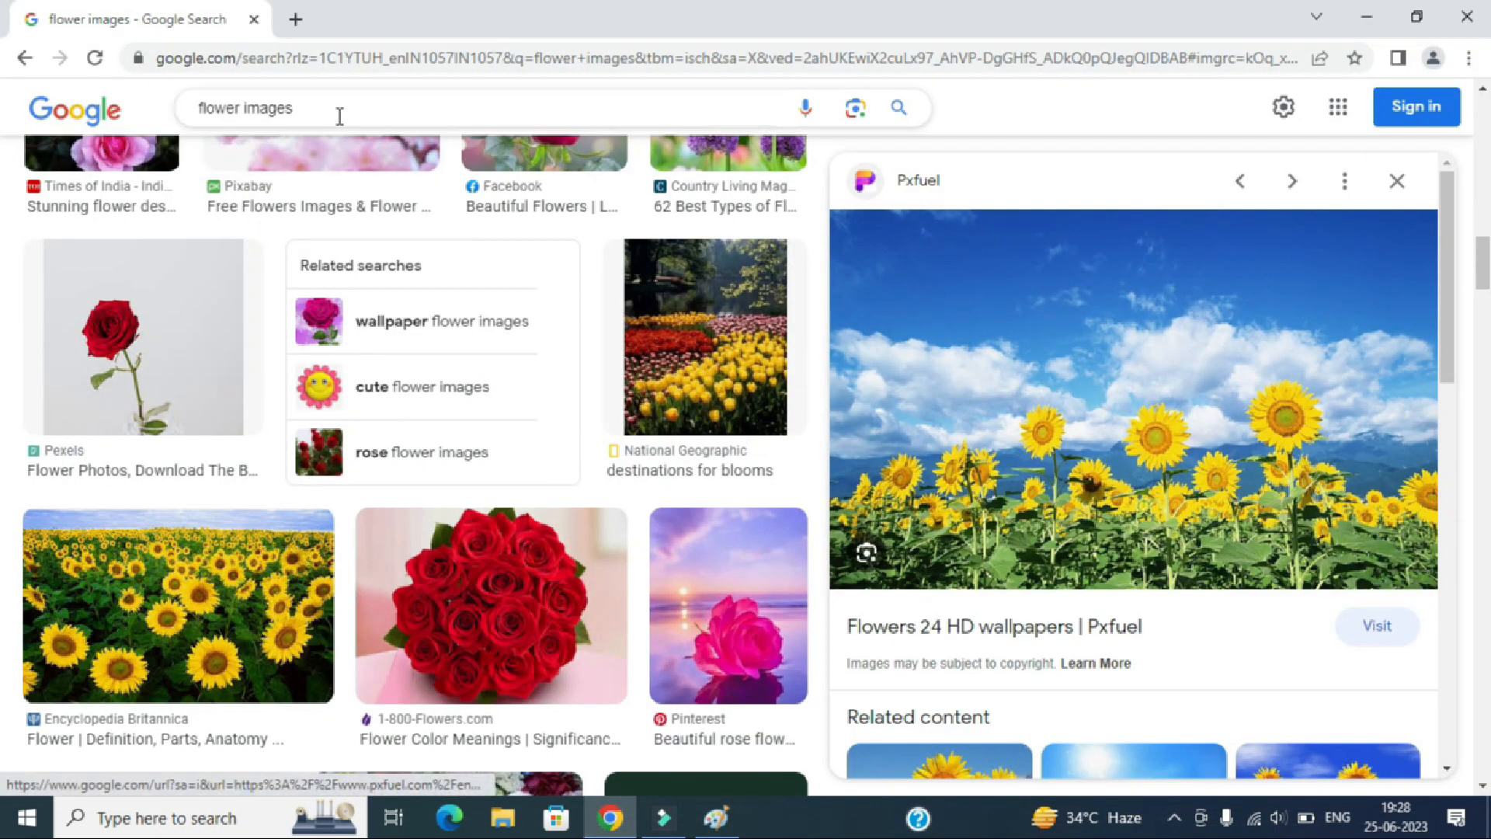
{"action": "left_click_drag", "start_coordinate": [336, 116], "coordinate": [10, 117]}
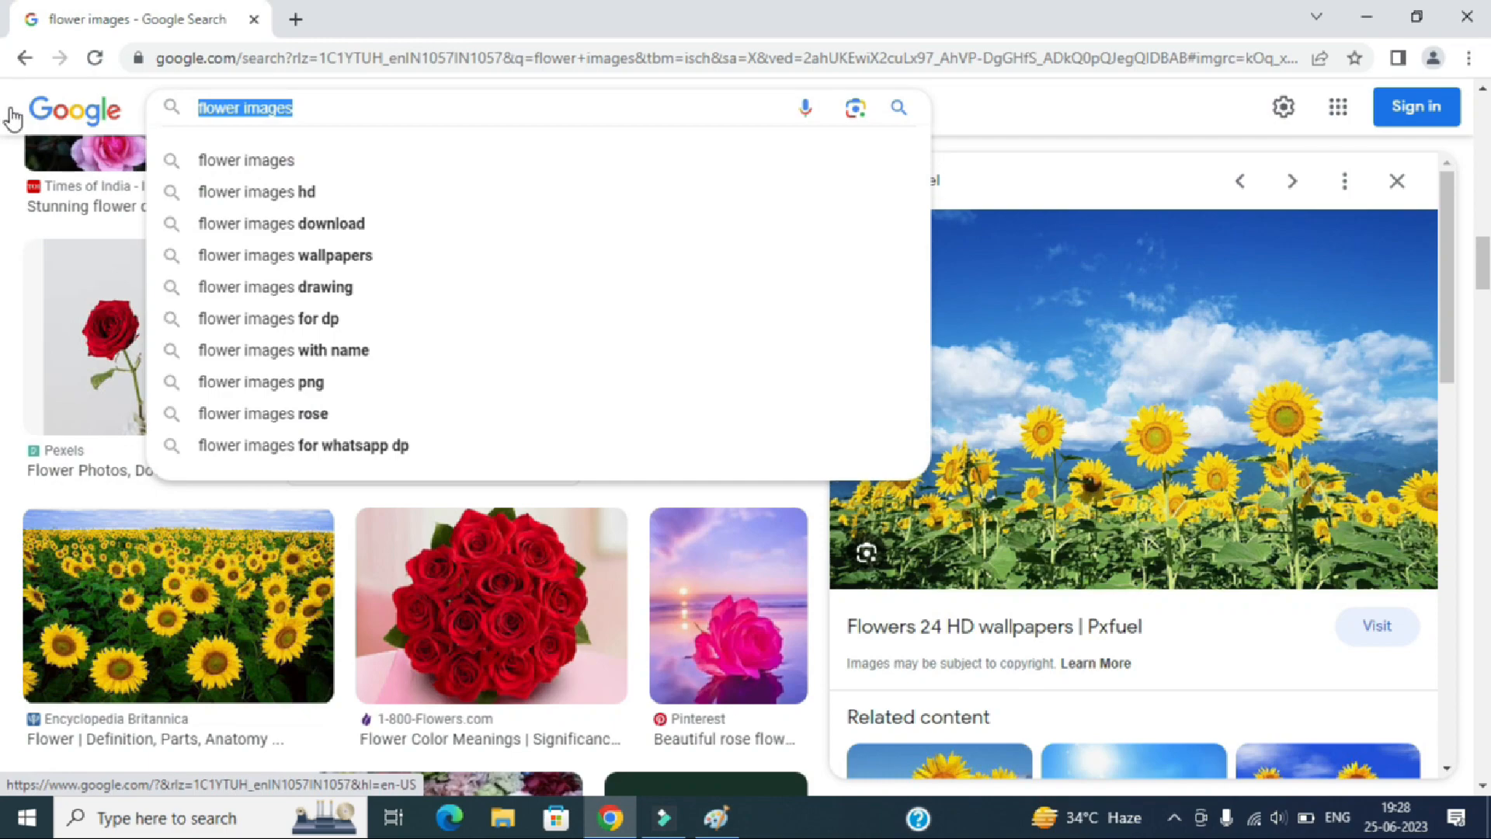
{"action": "type", "text": "clip"}
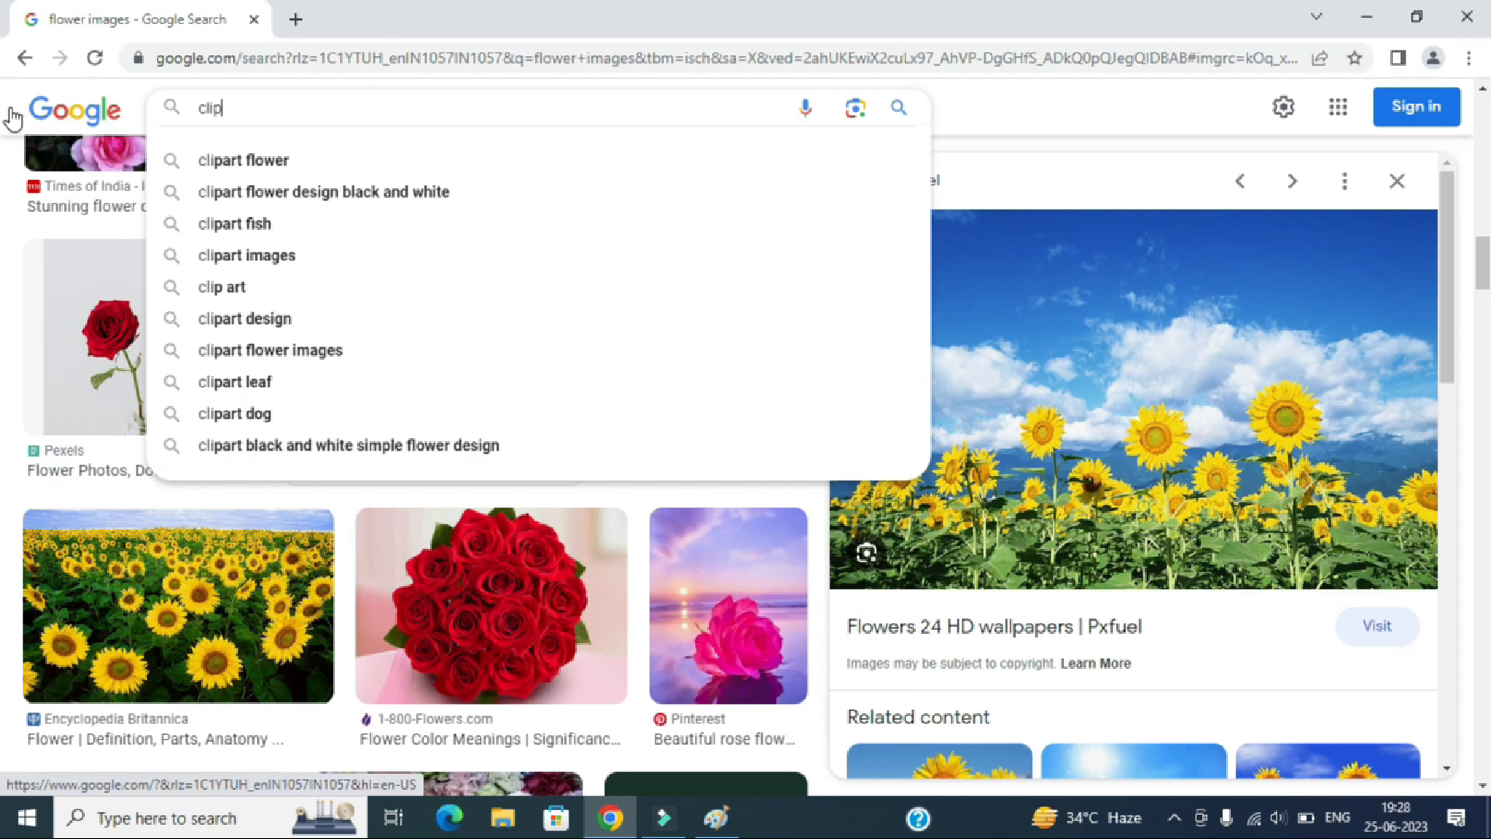
{"action": "type", "text": "art"}
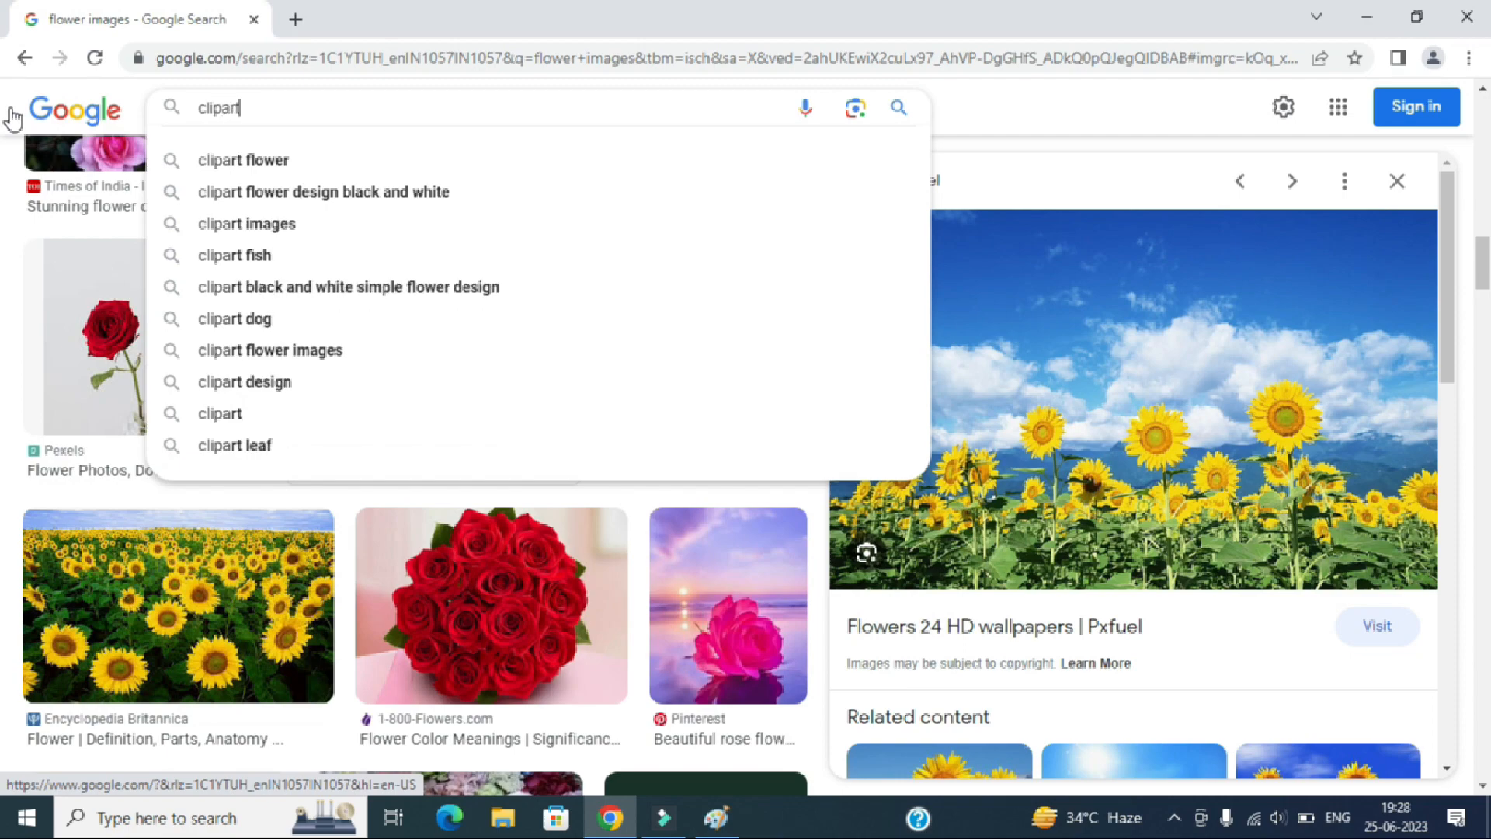
{"action": "type", "text": " home"}
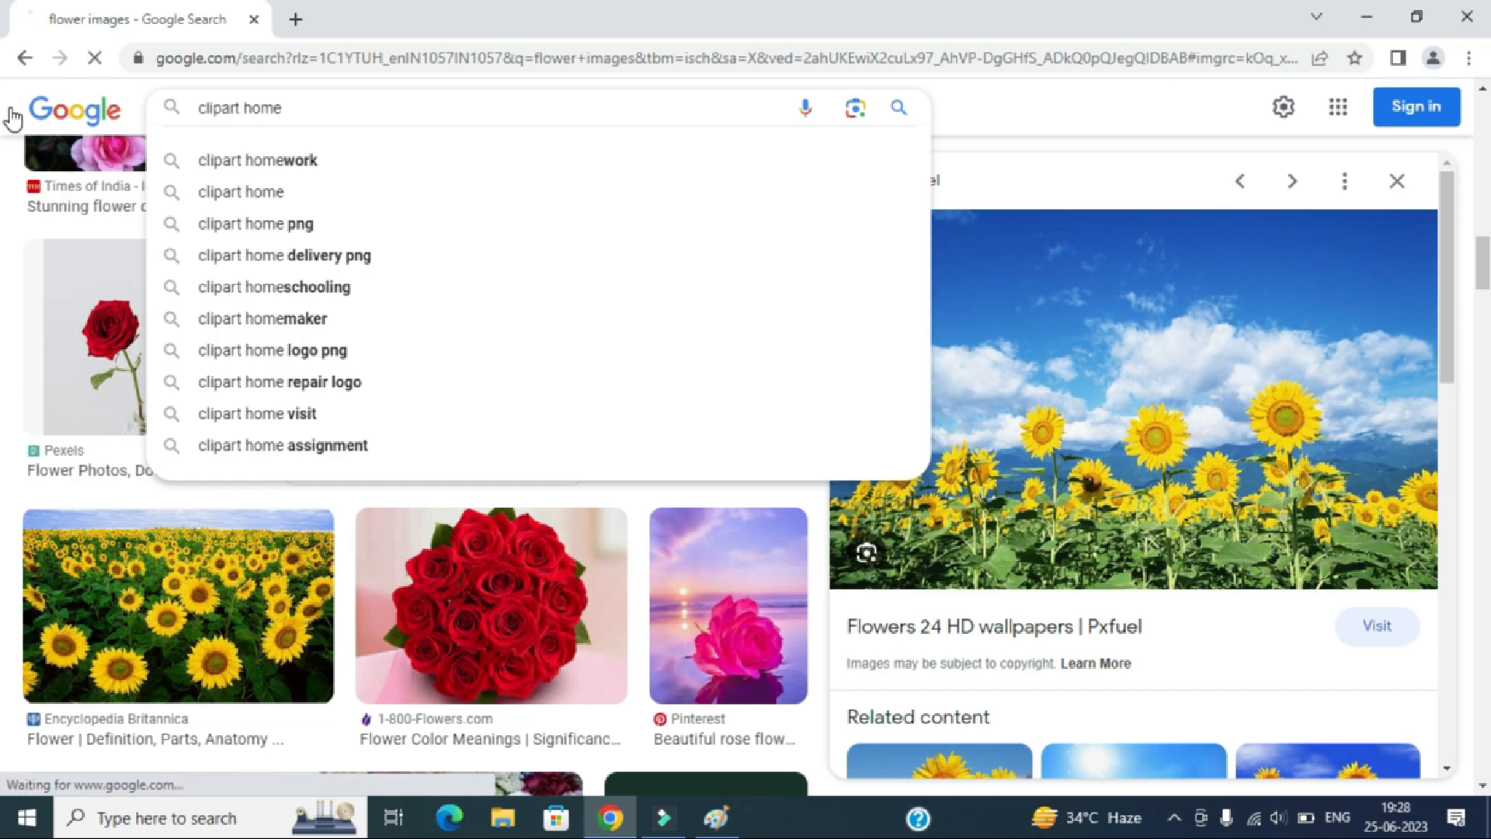
{"action": "key", "text": "Return"}
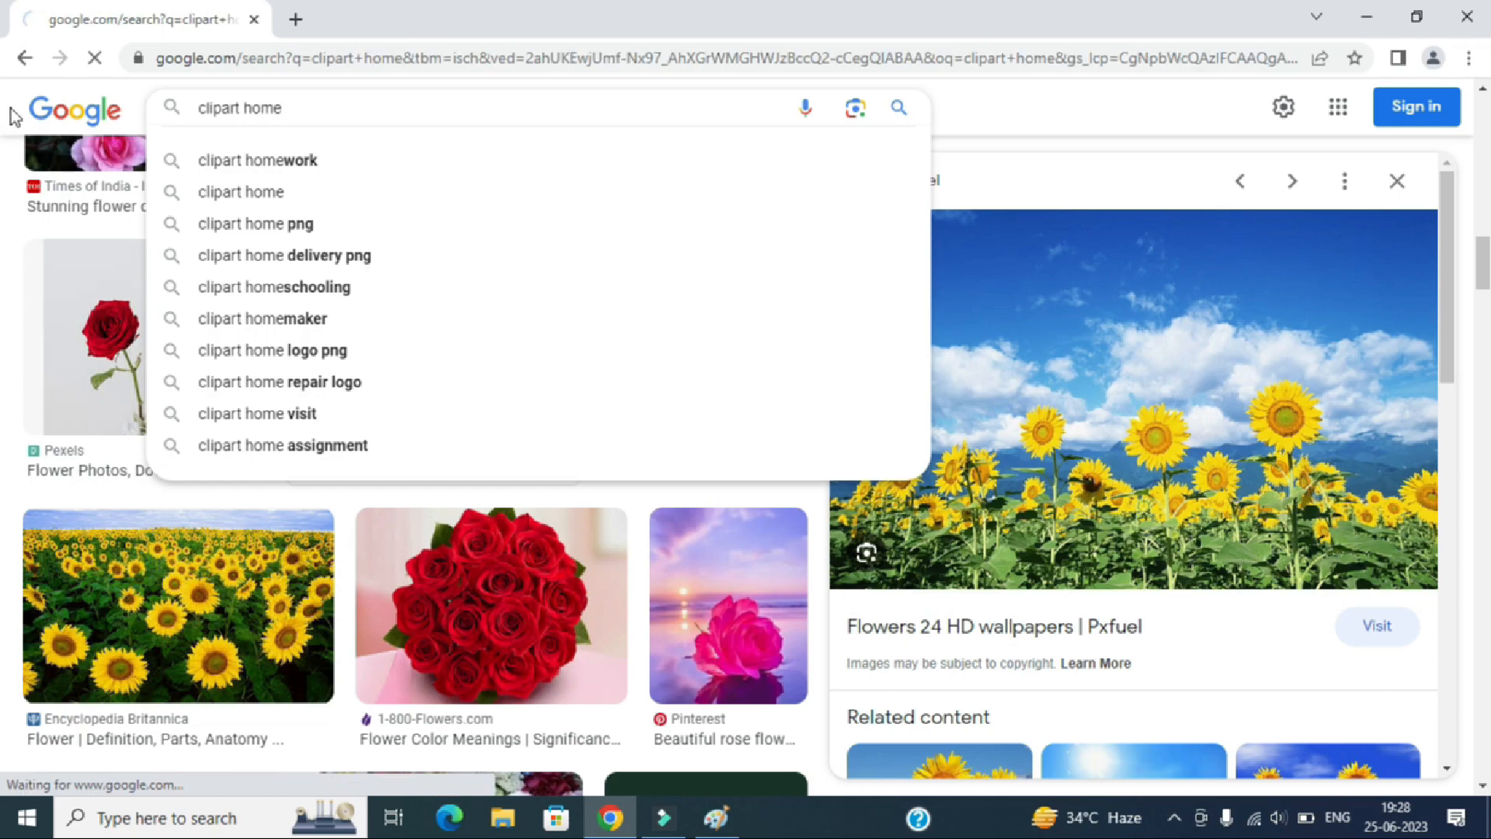
Browse the house clipart results and preview the black-and-white "House Outline Clipart" image from vhv.rs
{"action": "scroll", "coordinate": [590, 310], "scroll_direction": "down", "scroll_amount": 4}
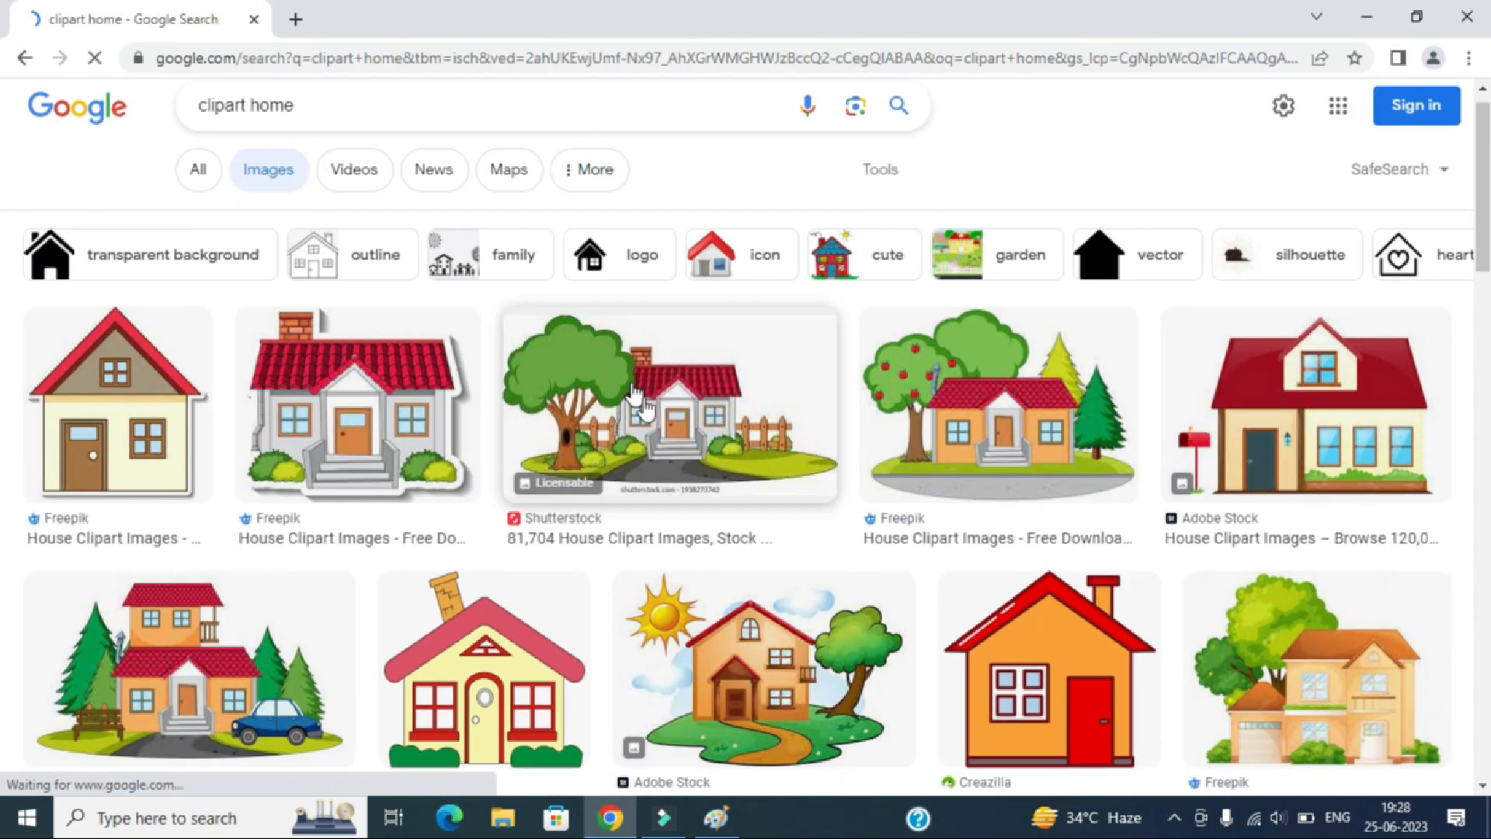
{"action": "scroll", "coordinate": [422, 206], "scroll_direction": "down", "scroll_amount": 13}
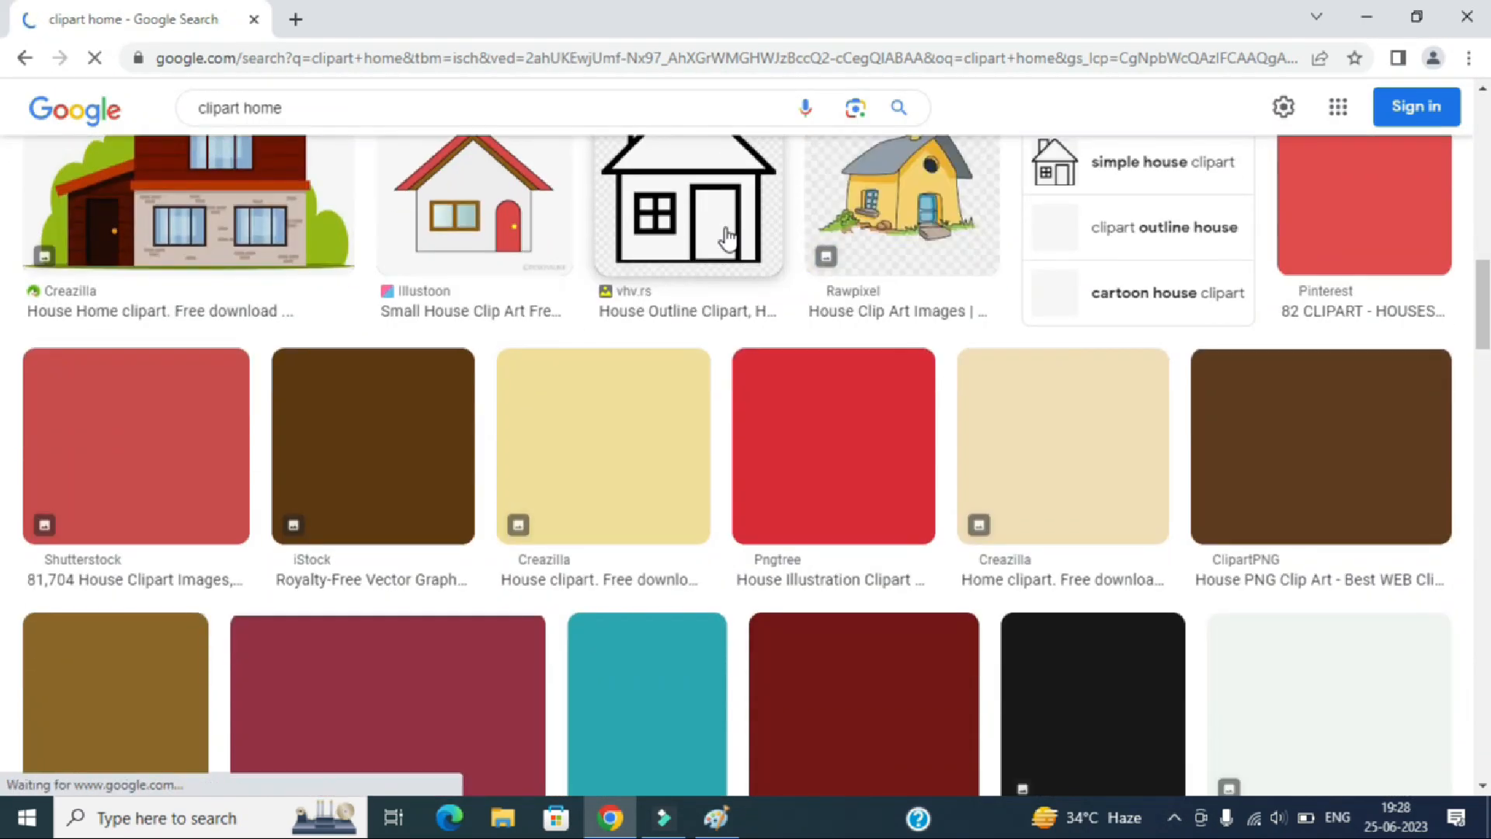
{"action": "scroll", "coordinate": [793, 320], "scroll_direction": "up", "scroll_amount": 6}
{"action": "scroll", "coordinate": [777, 427], "scroll_direction": "down", "scroll_amount": 2}
{"action": "left_click", "coordinate": [725, 594]}
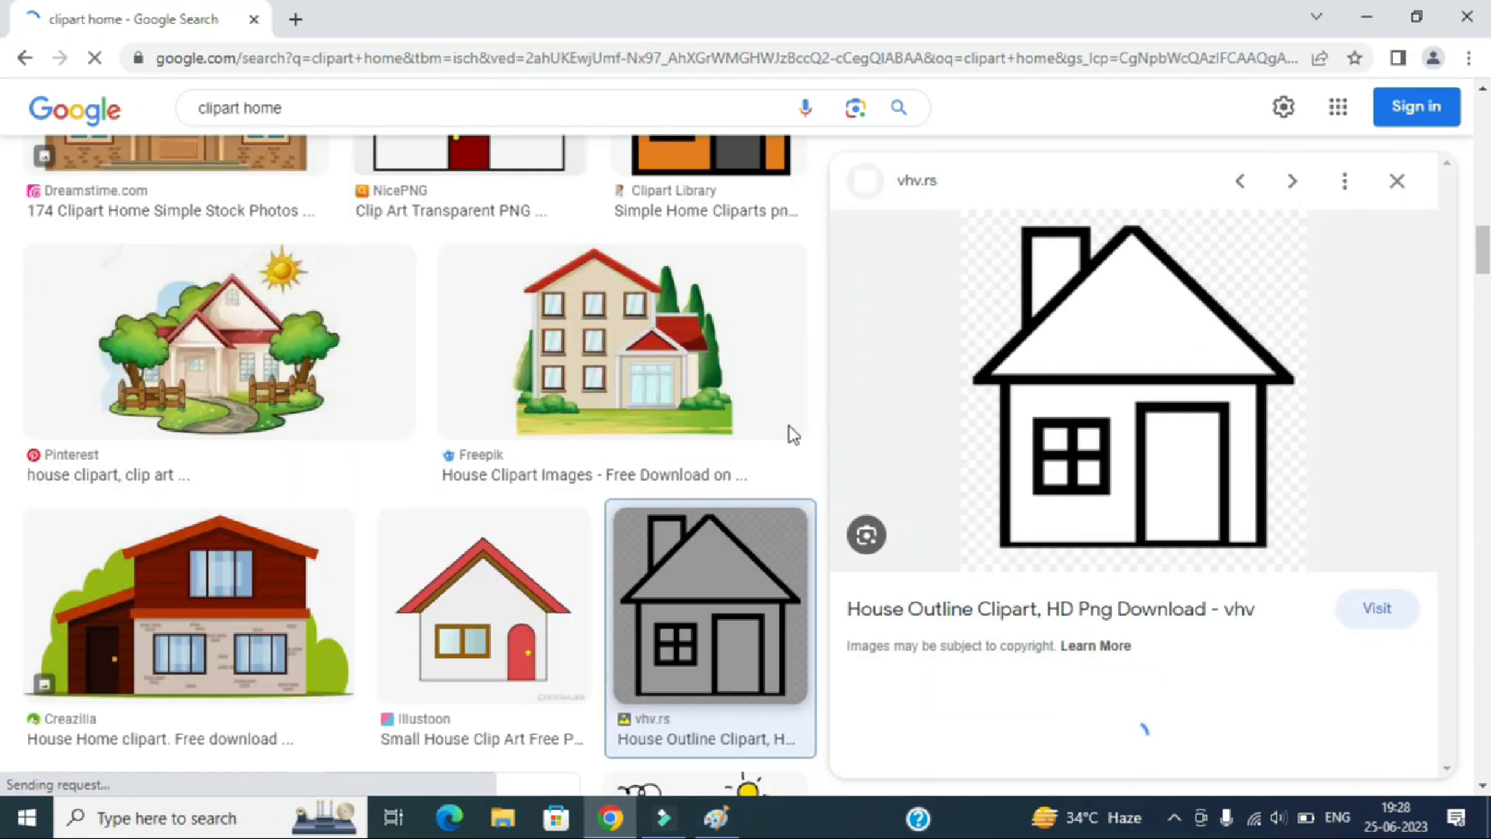
{"action": "scroll", "coordinate": [807, 326], "scroll_direction": "up", "scroll_amount": 3}
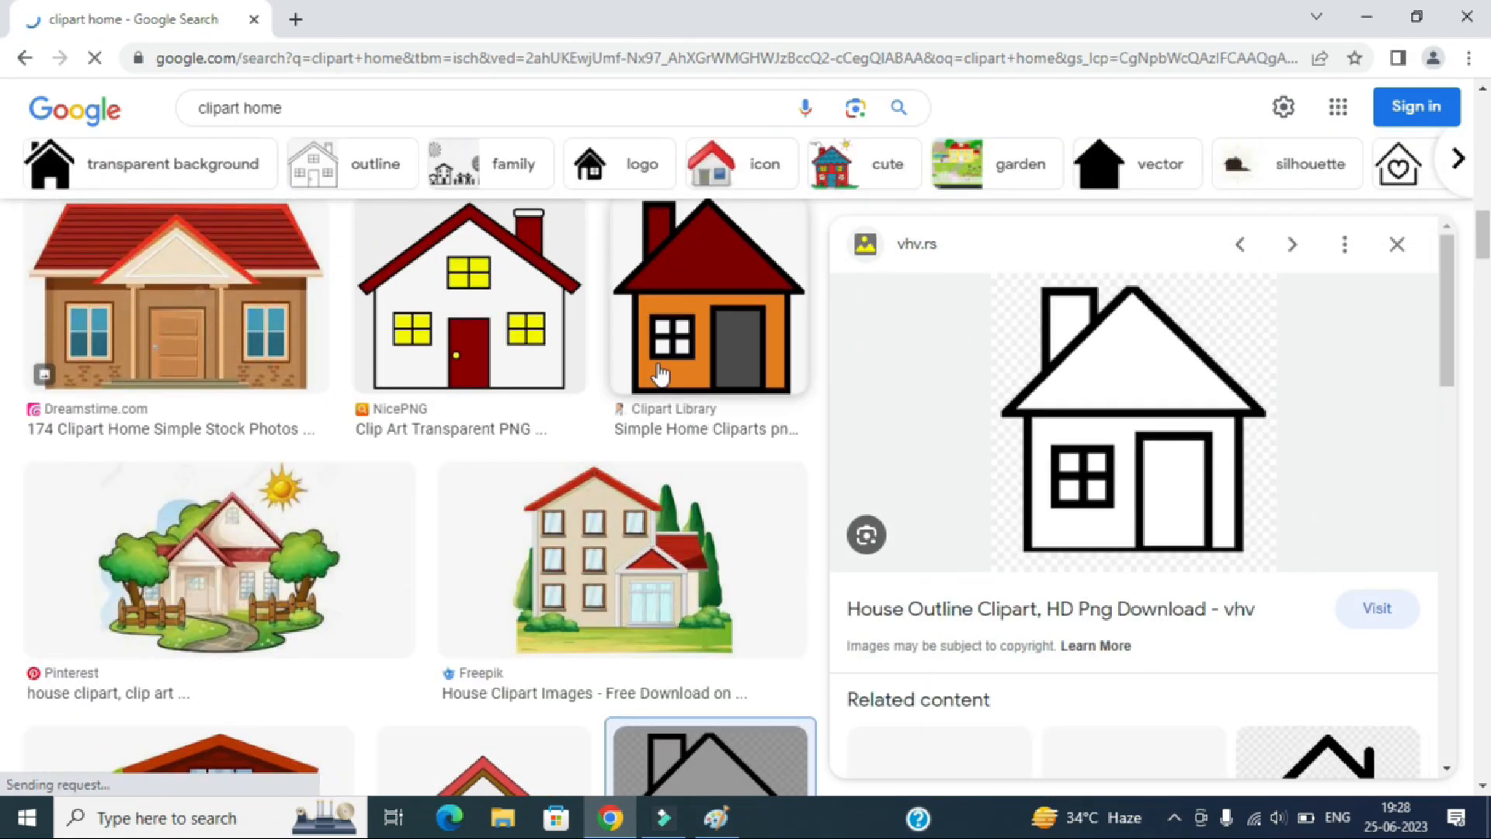
Copy the orange house with the dark red roof from the Clipart Library result, switch to Paint and paste it into the blank picture
{"action": "left_click", "coordinate": [774, 406]}
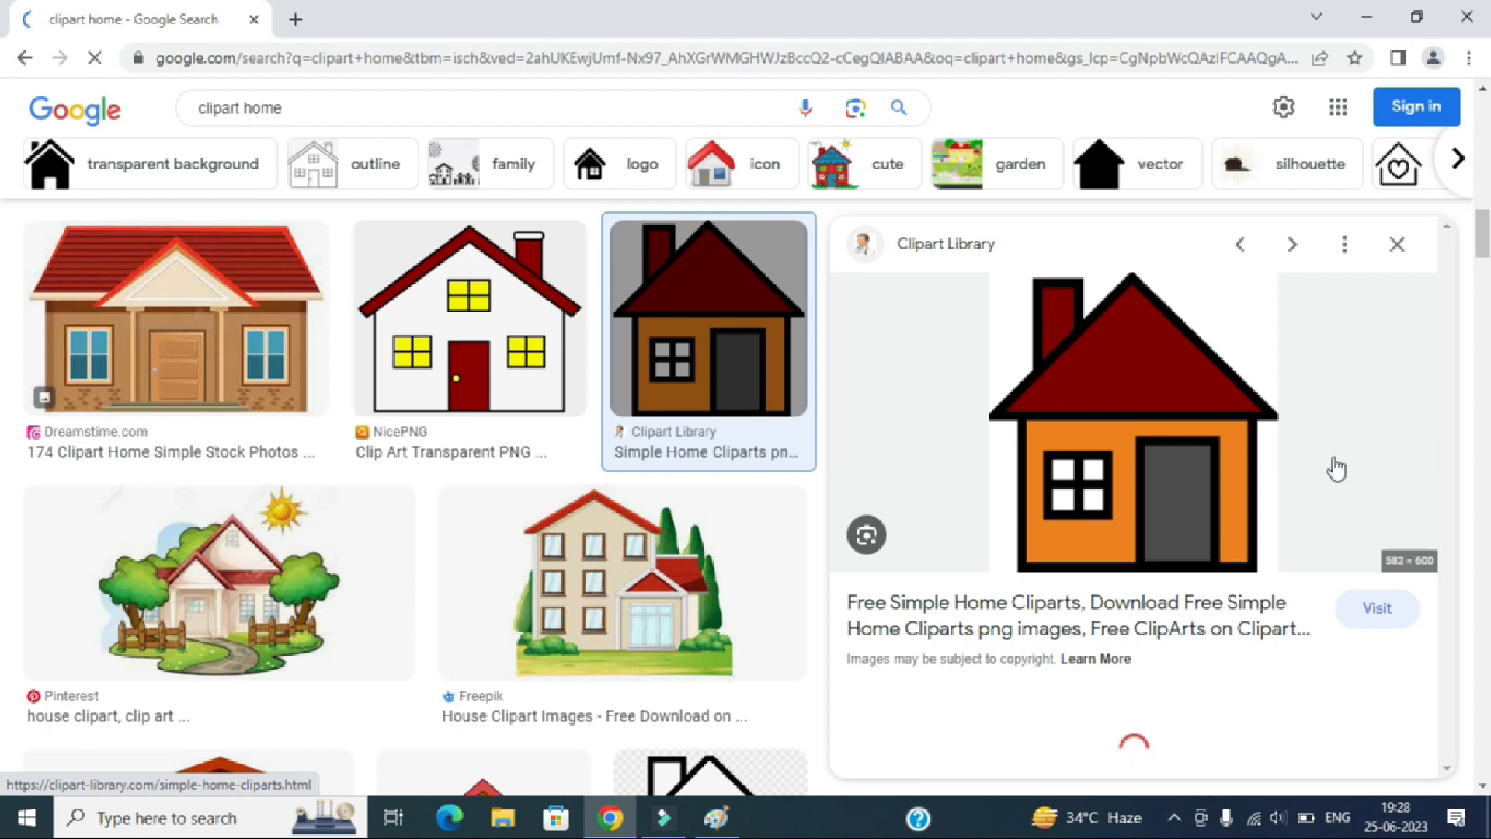
{"action": "right_click", "coordinate": [1091, 365]}
{"action": "left_click", "coordinate": [1211, 588]}
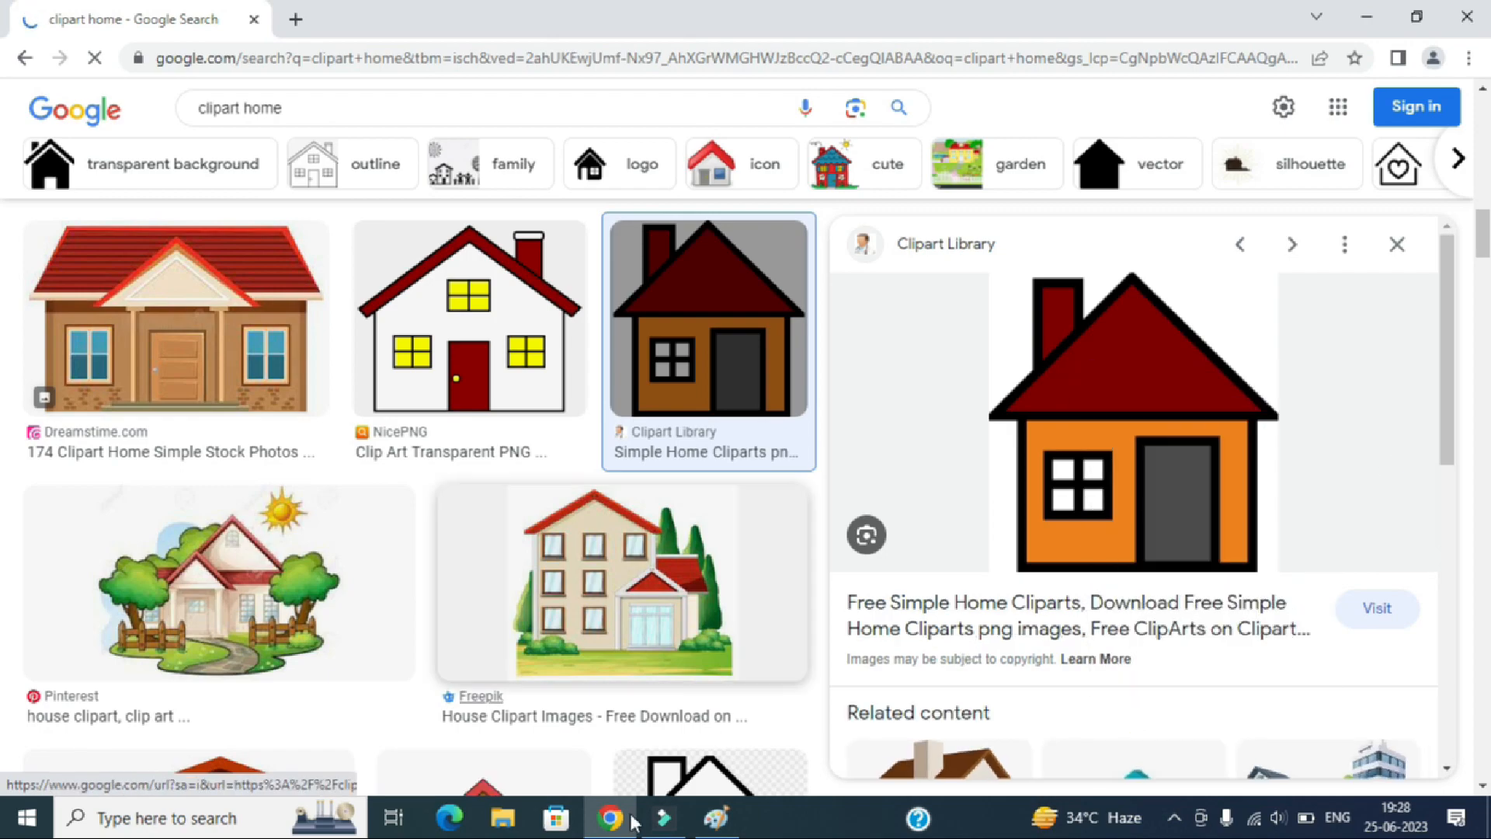
{"action": "left_click", "coordinate": [716, 818]}
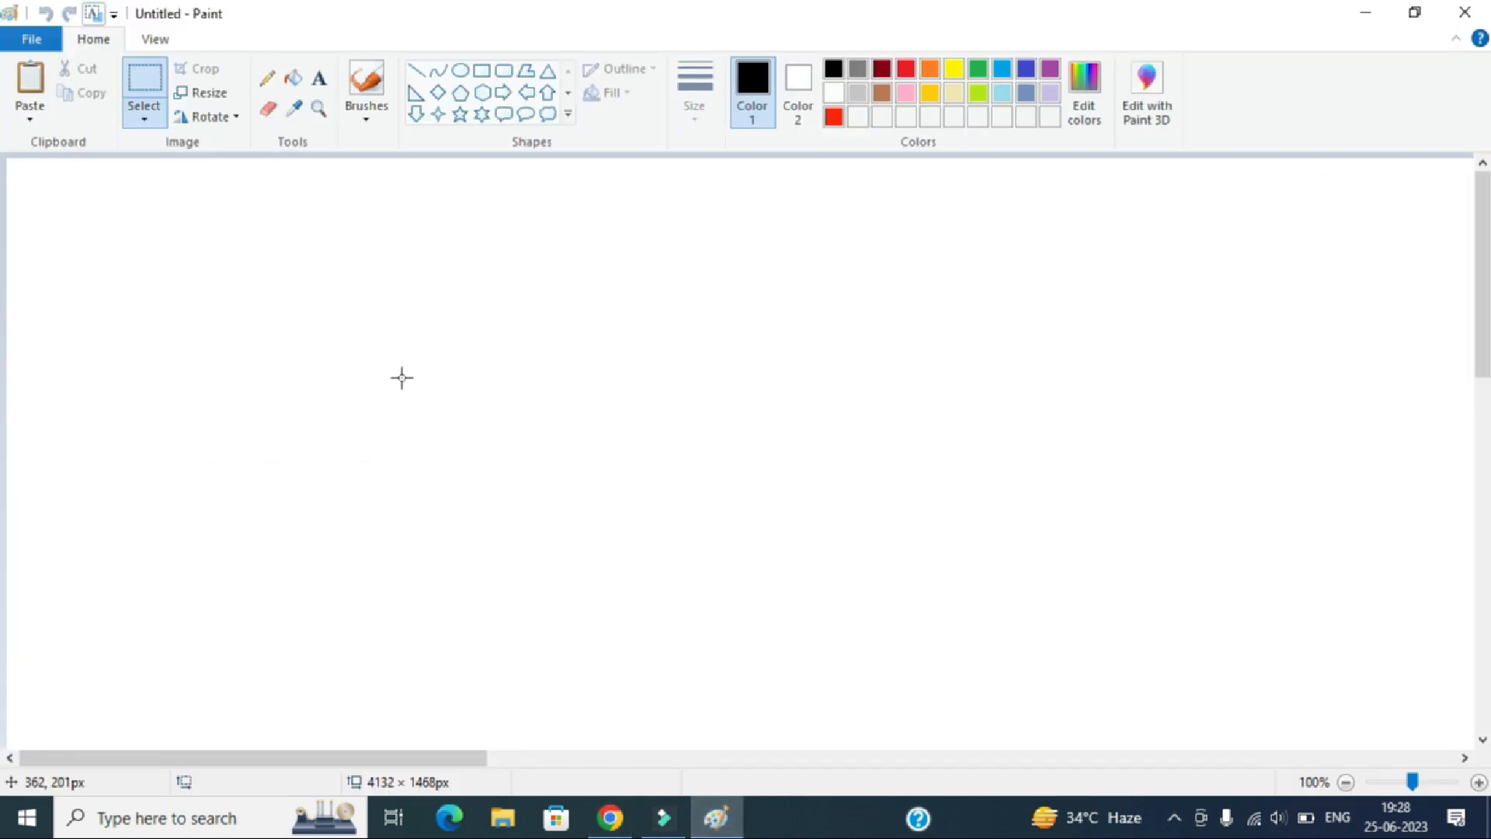
{"action": "key", "text": "ctrl+v"}
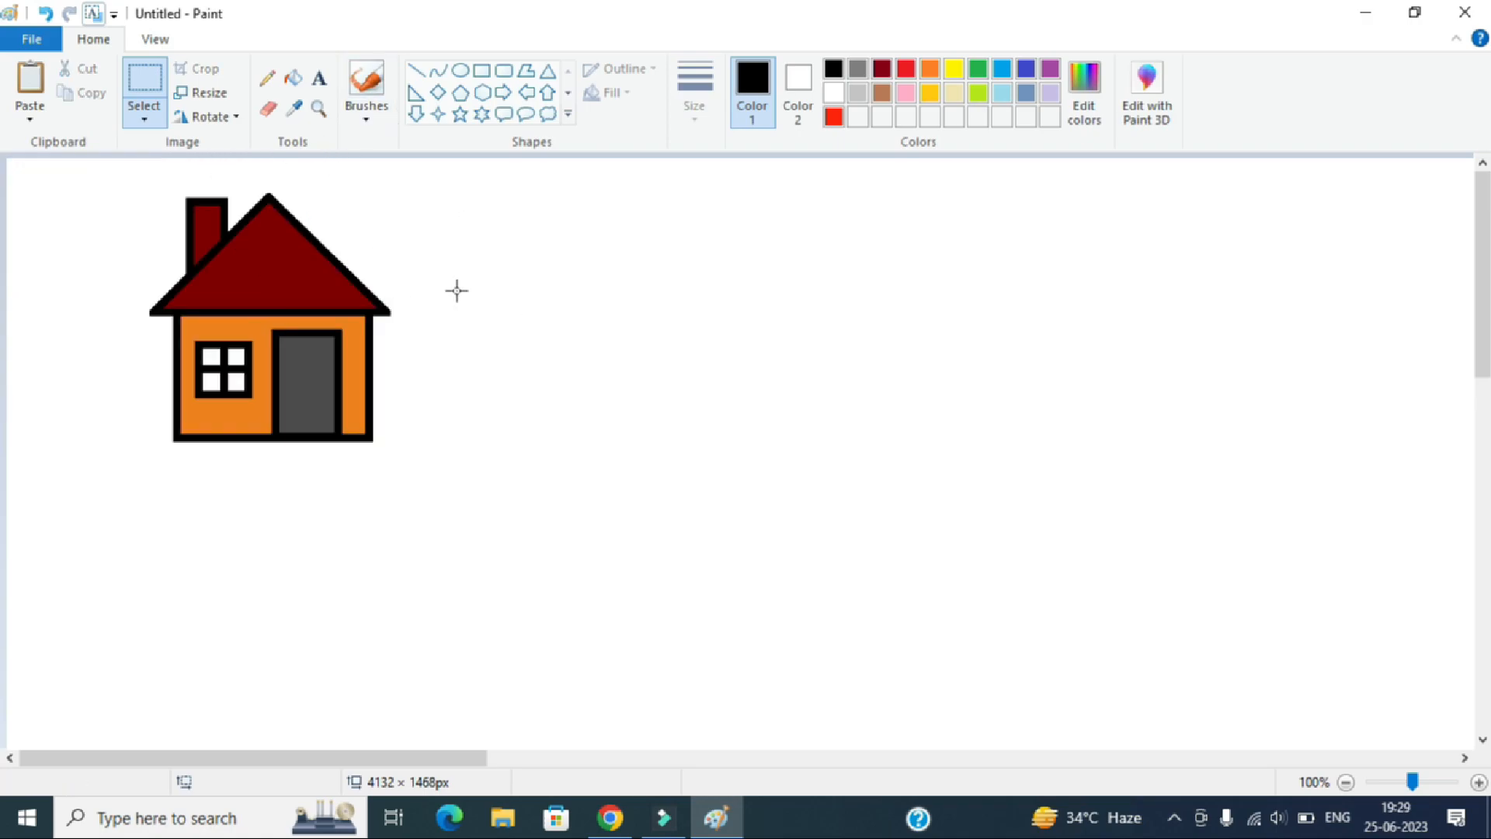
{"action": "left_click", "coordinate": [548, 74]}
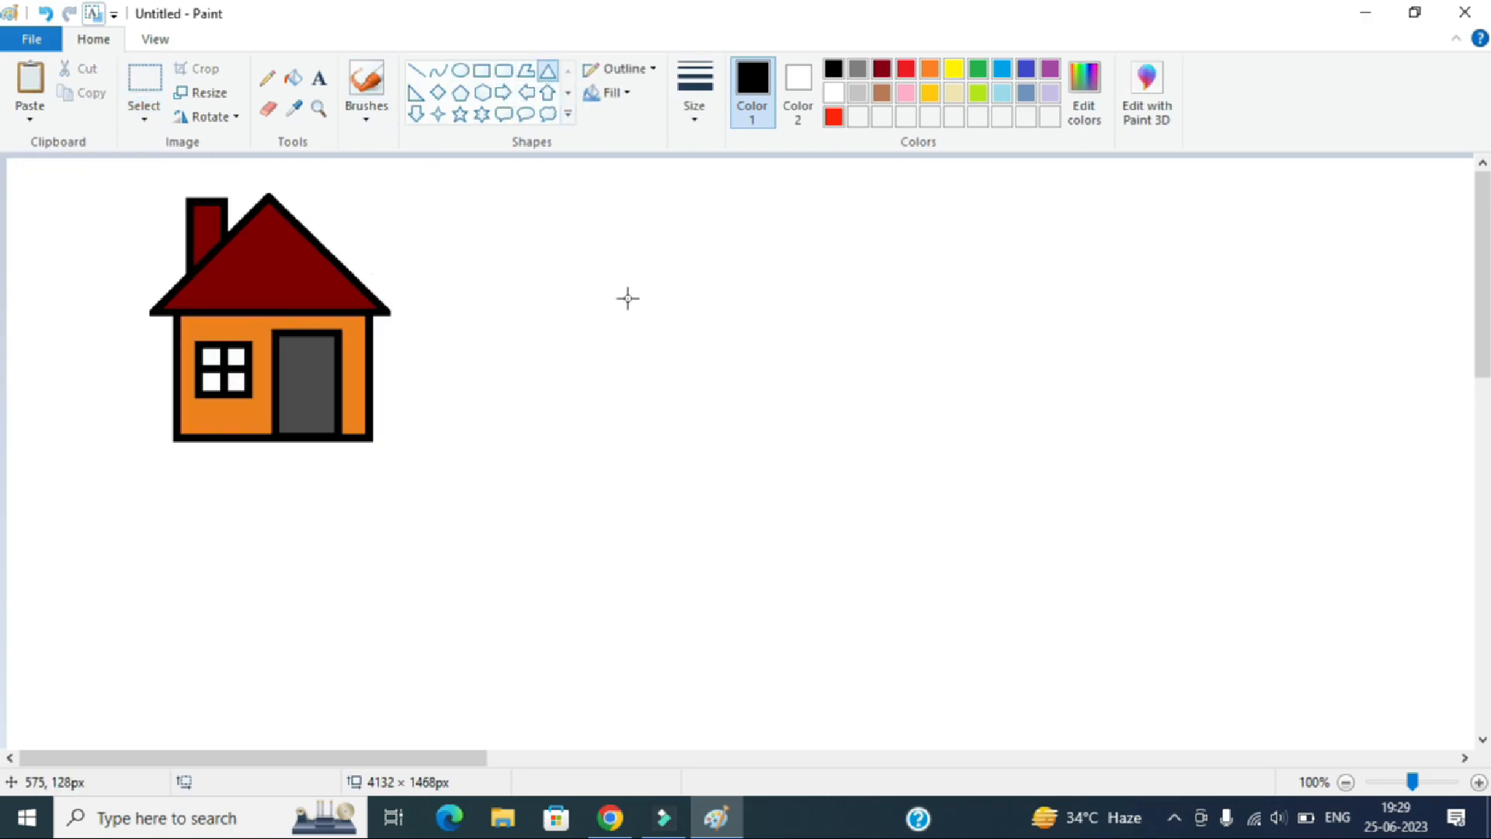
{"action": "left_click", "coordinate": [482, 71]}
{"action": "left_click_drag", "start_coordinate": [501, 307], "coordinate": [675, 439]}
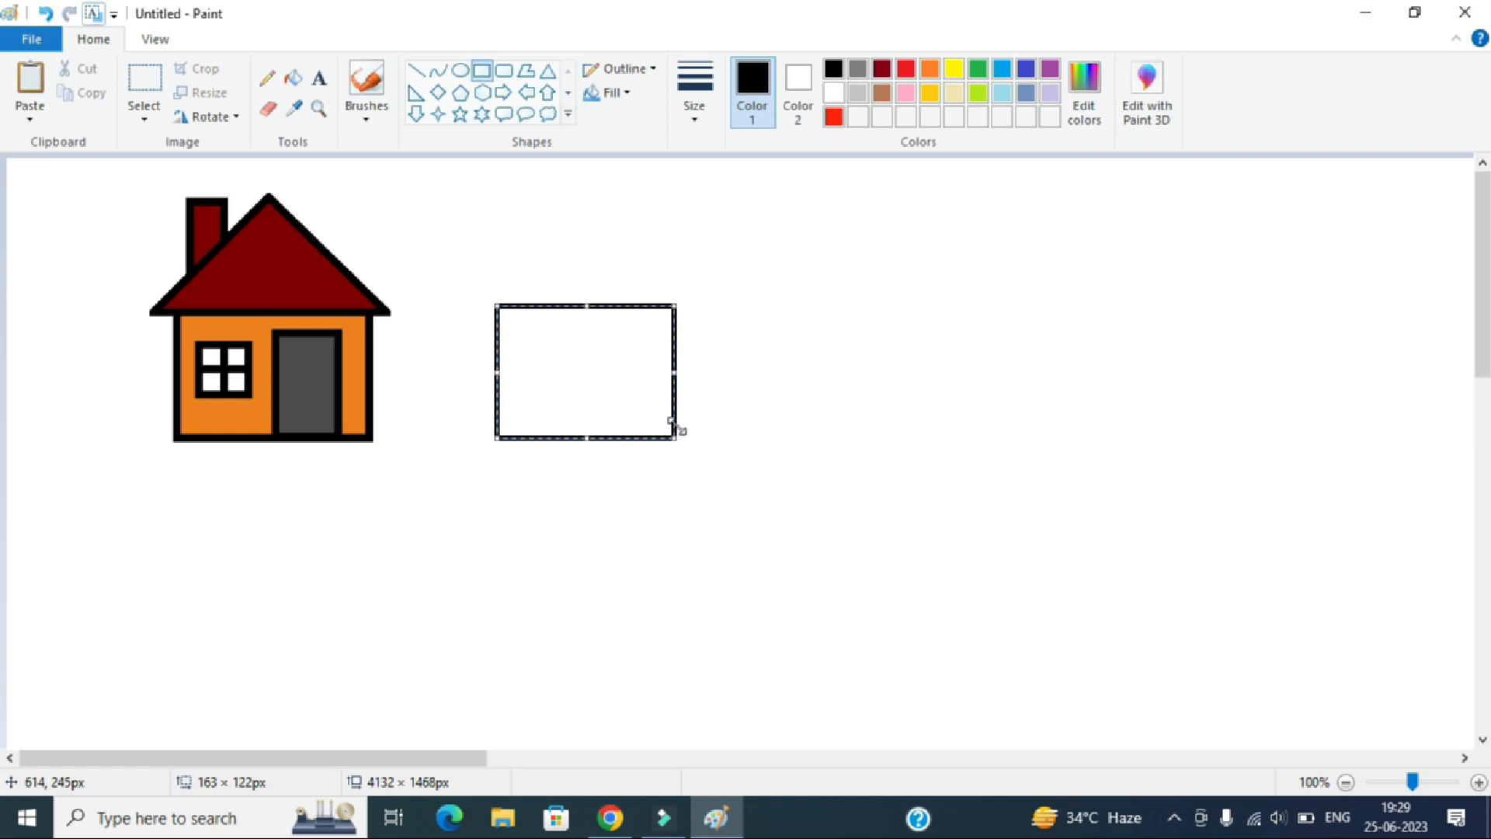
{"action": "key", "text": "ctrl+z"}
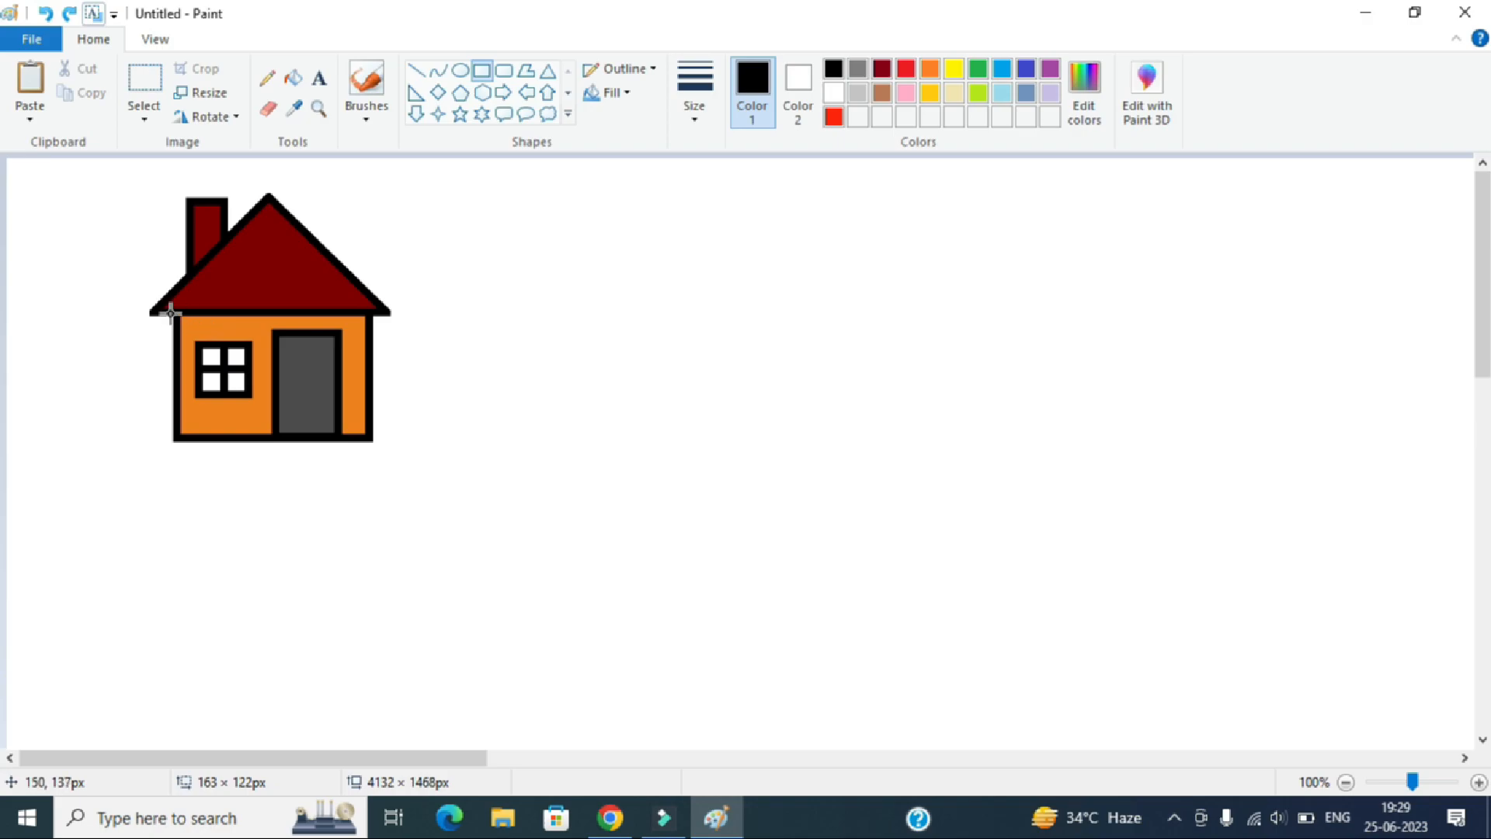
Trace the clipart's walls as a rectangle about 180 × 118 px and its roof as a triangle about 210 × 102 px, moving both beside it
{"action": "left_click_drag", "start_coordinate": [175, 311], "coordinate": [370, 439]}
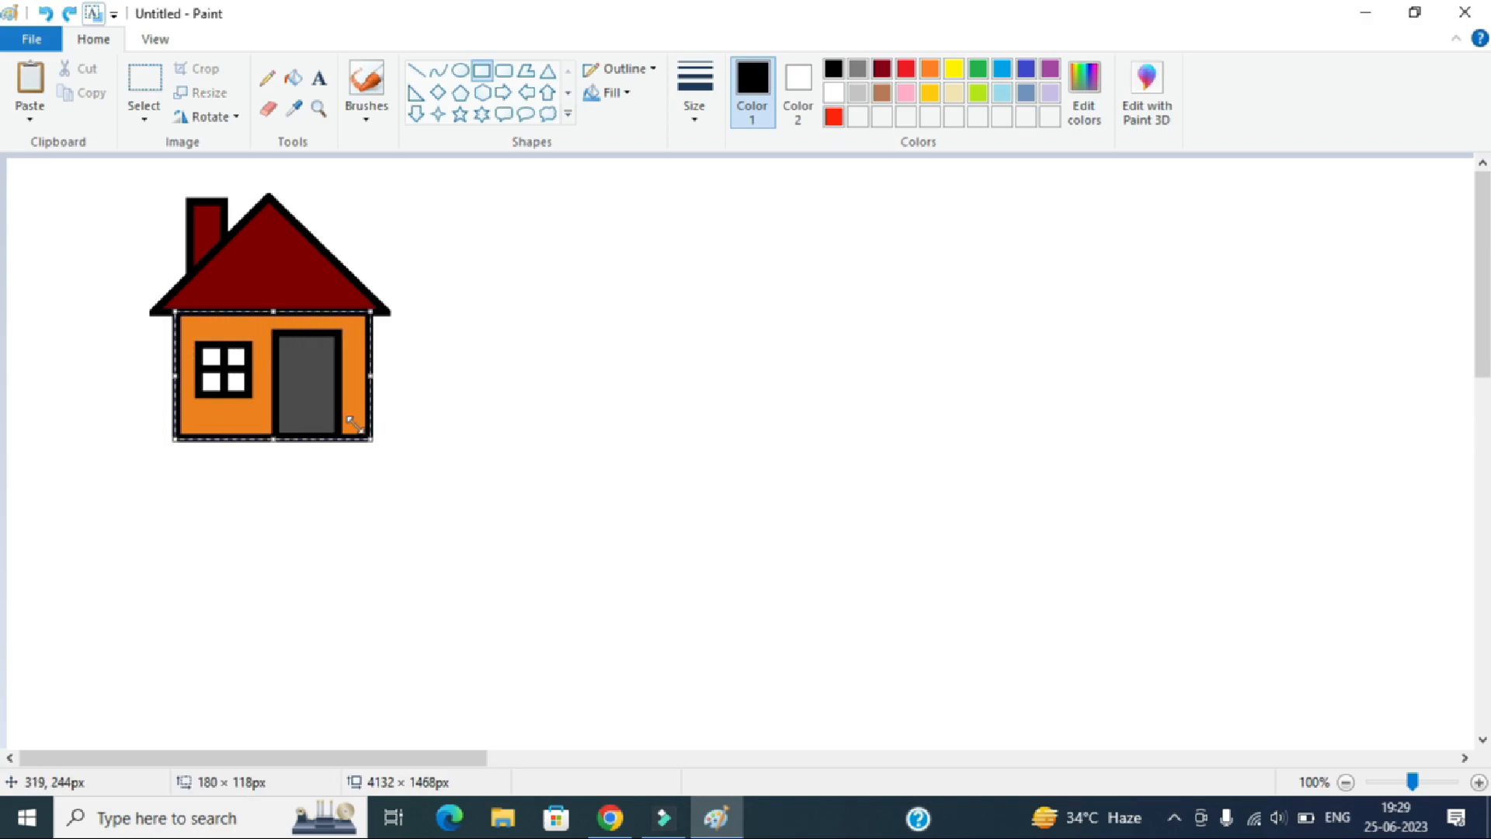
{"action": "mouse_move", "coordinate": [280, 356]}
{"action": "left_mouse_down"}
{"action": "mouse_move", "coordinate": [409, 406]}
{"action": "mouse_move", "coordinate": [642, 403]}
{"action": "mouse_move", "coordinate": [614, 366]}
{"action": "left_mouse_up"}
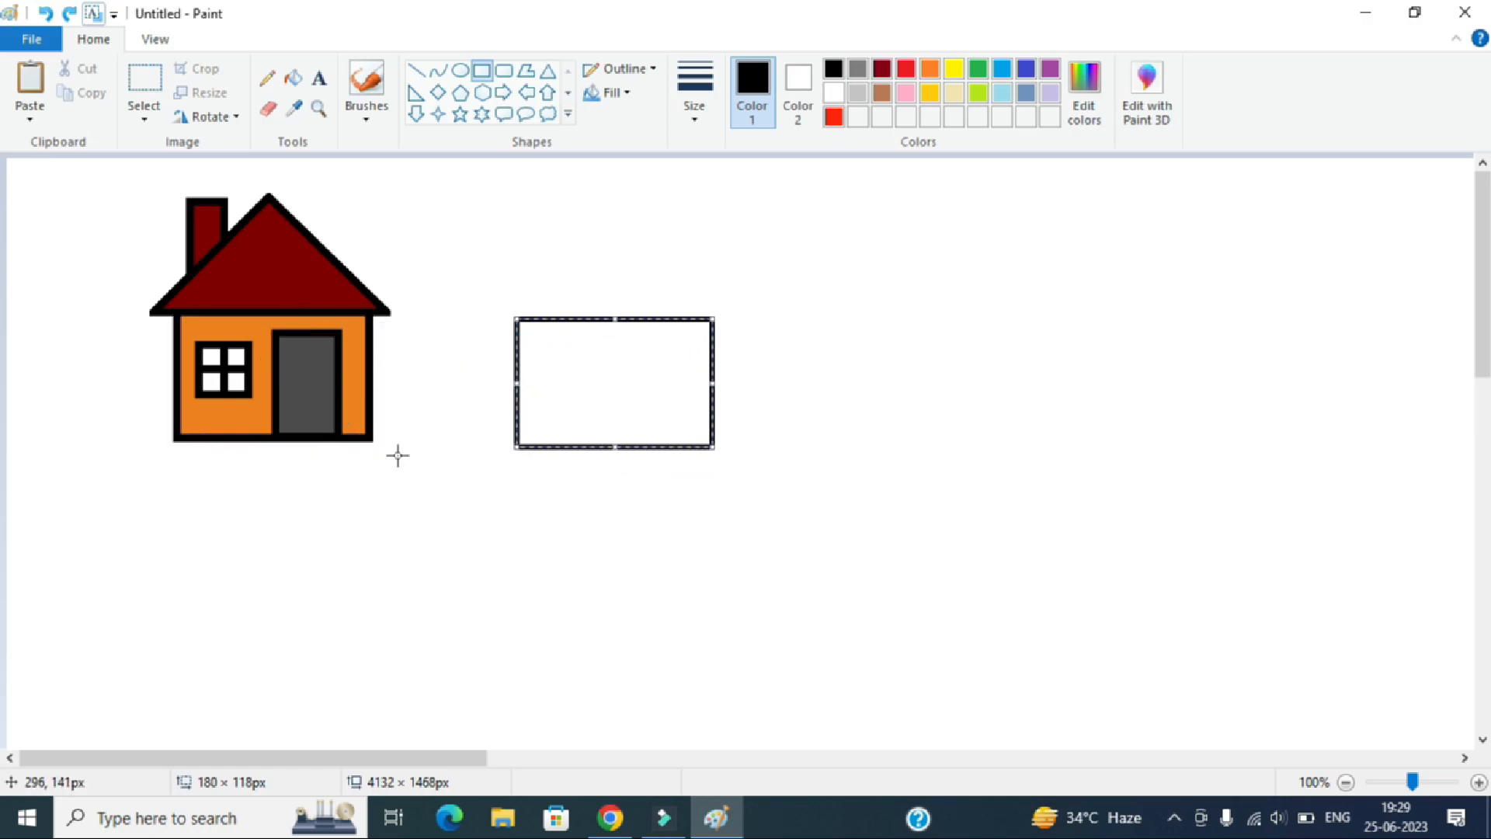
{"action": "left_click", "coordinate": [548, 70]}
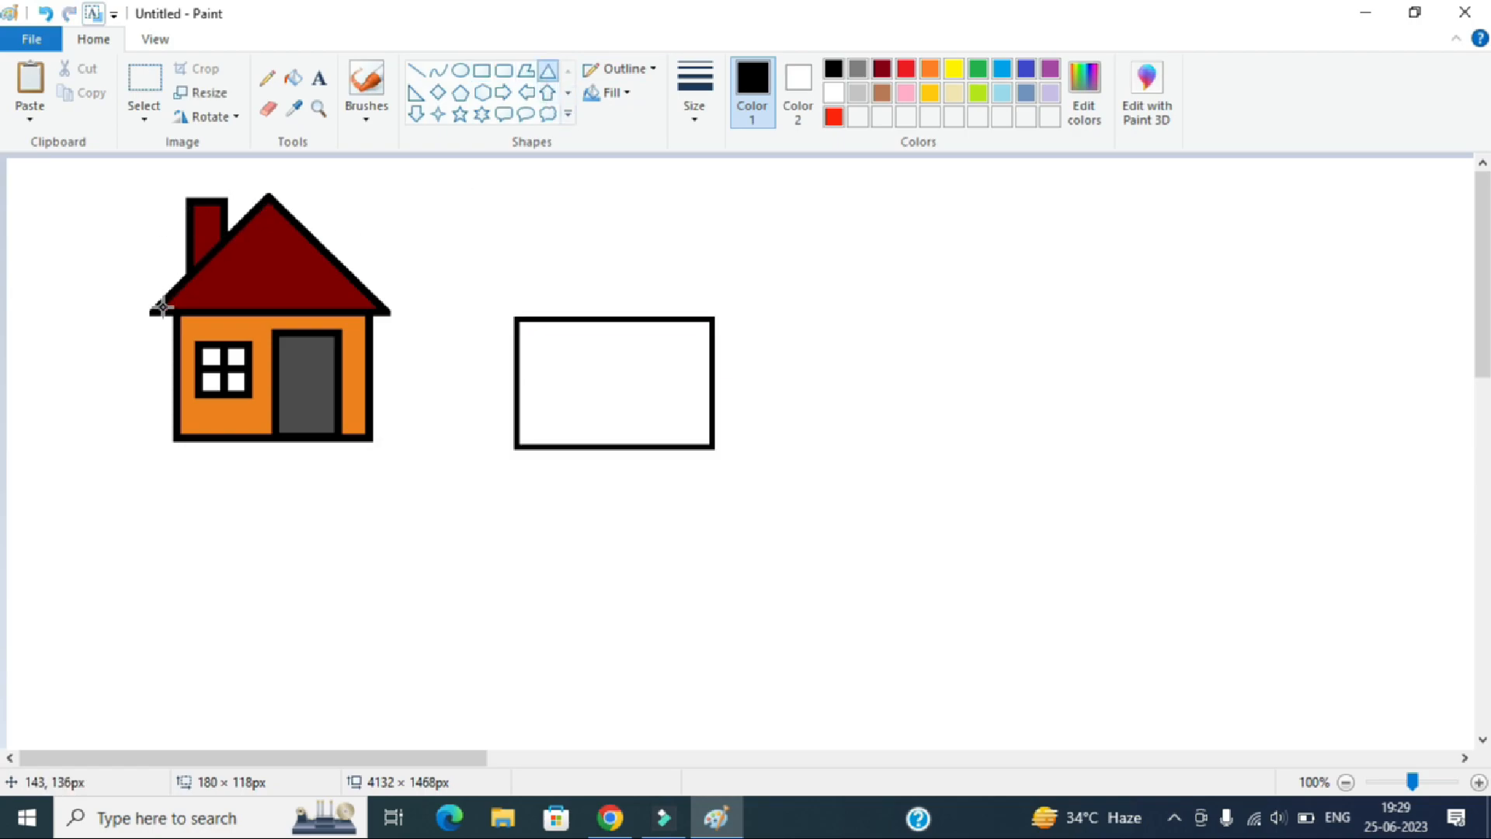
{"action": "left_click_drag", "start_coordinate": [153, 311], "coordinate": [382, 197]}
{"action": "left_click_drag", "start_coordinate": [319, 290], "coordinate": [642, 286]}
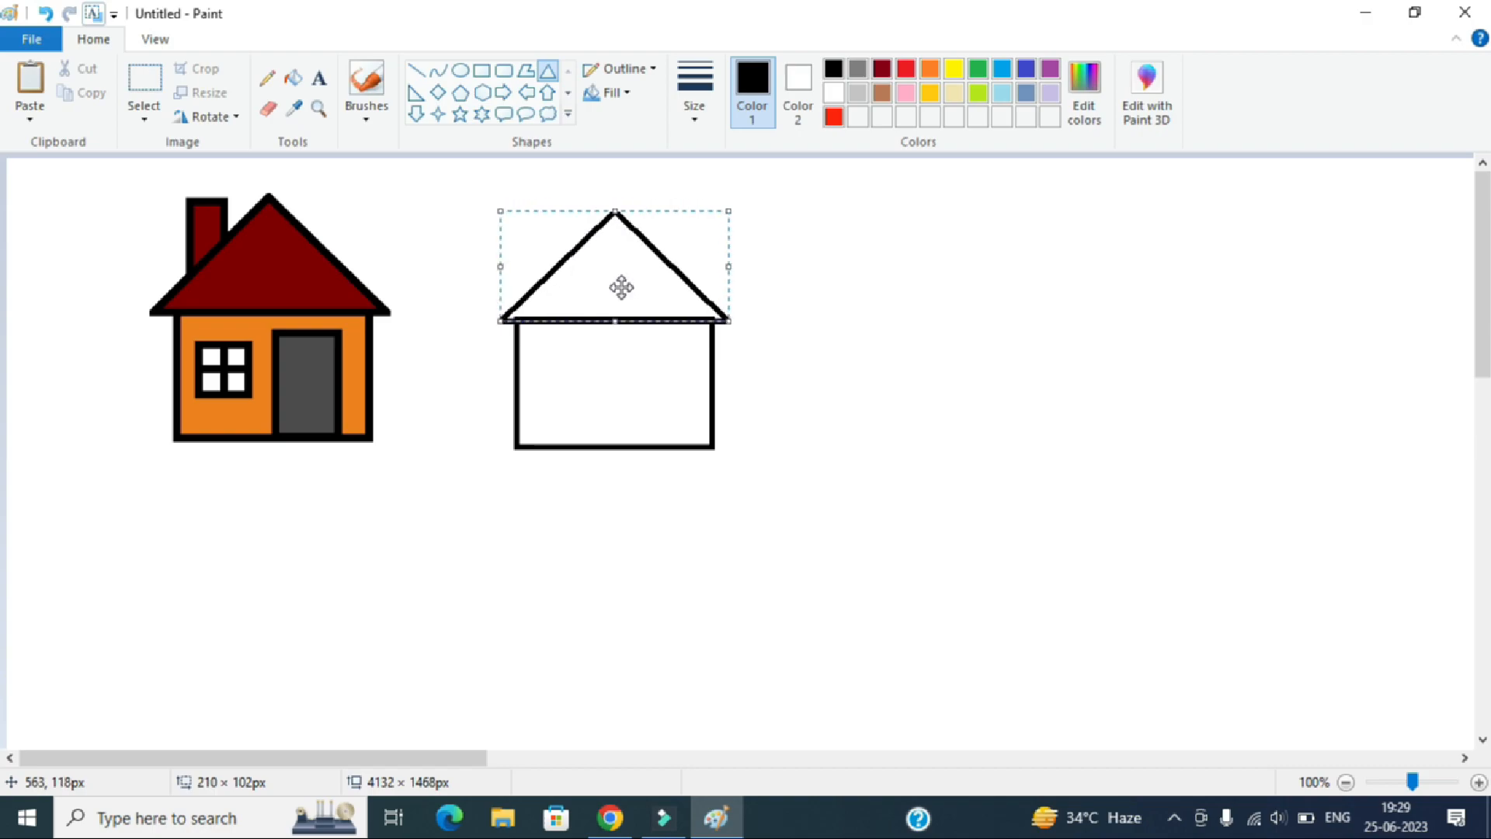
Nudge the roof triangle in small increments until its base lines up with the upper edge of the wall rectangle
{"action": "key", "text": "Down"}
{"action": "key", "text": "Down"}
{"action": "key", "text": "Up"}
{"action": "key", "text": "Up"}
{"action": "key", "text": "Up"}
{"action": "key", "text": "Up"}
{"action": "key", "text": "Up"}
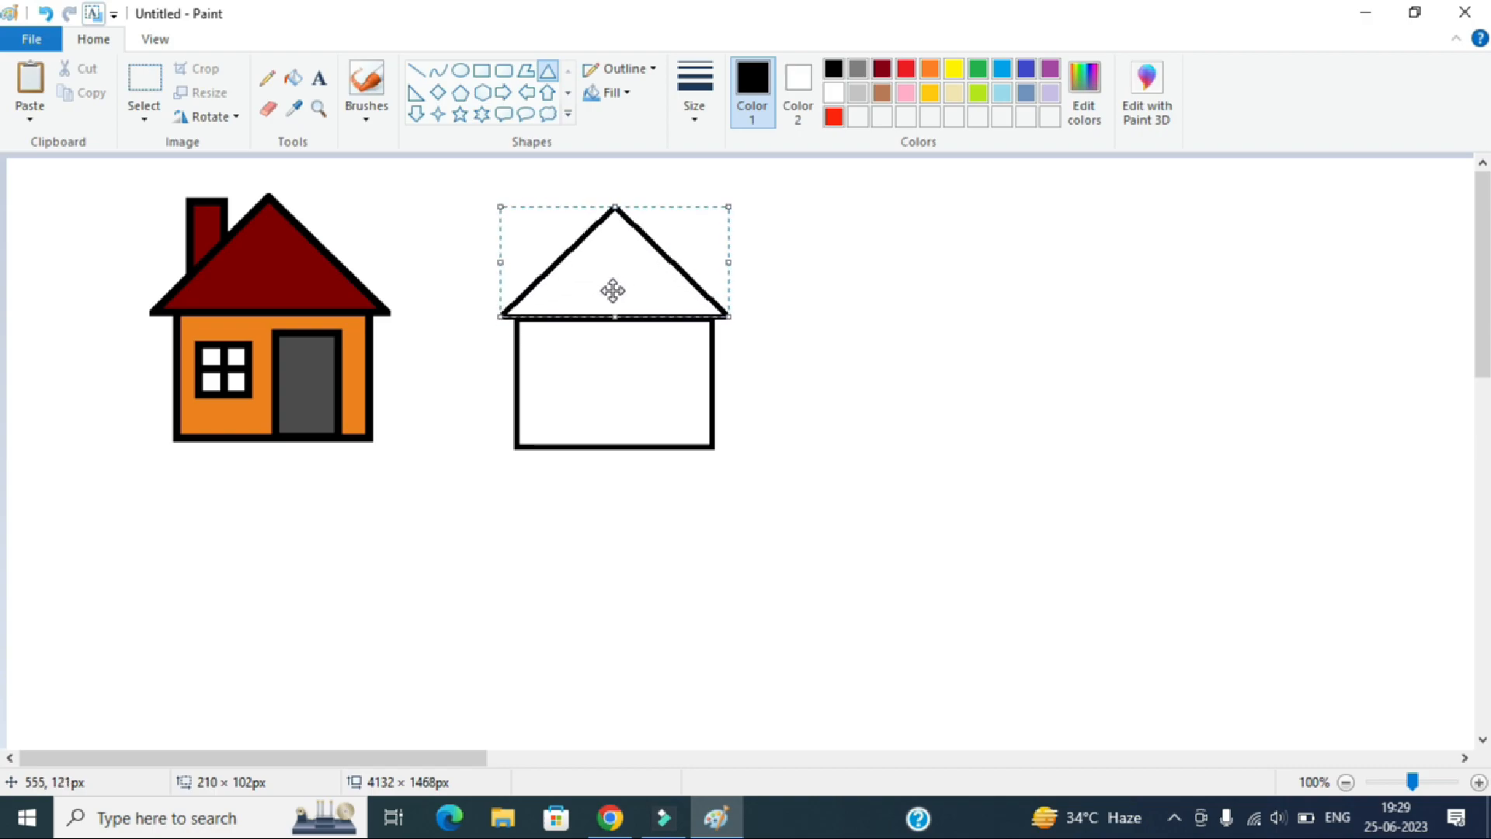
{"action": "key", "text": "Left"}
{"action": "key", "text": "Left"}
{"action": "key", "text": "Left"}
{"action": "key", "text": "Left"}
{"action": "key", "text": "Left"}
{"action": "key", "text": "Left"}
{"action": "key", "text": "Left"}
{"action": "key", "text": "Up"}
{"action": "key", "text": "Up"}
{"action": "key", "text": "Up"}
{"action": "key", "text": "Up"}
{"action": "key", "text": "Right"}
{"action": "key", "text": "Right"}
{"action": "key", "text": "Right"}
{"action": "key", "text": "Right"}
{"action": "key", "text": "Right"}
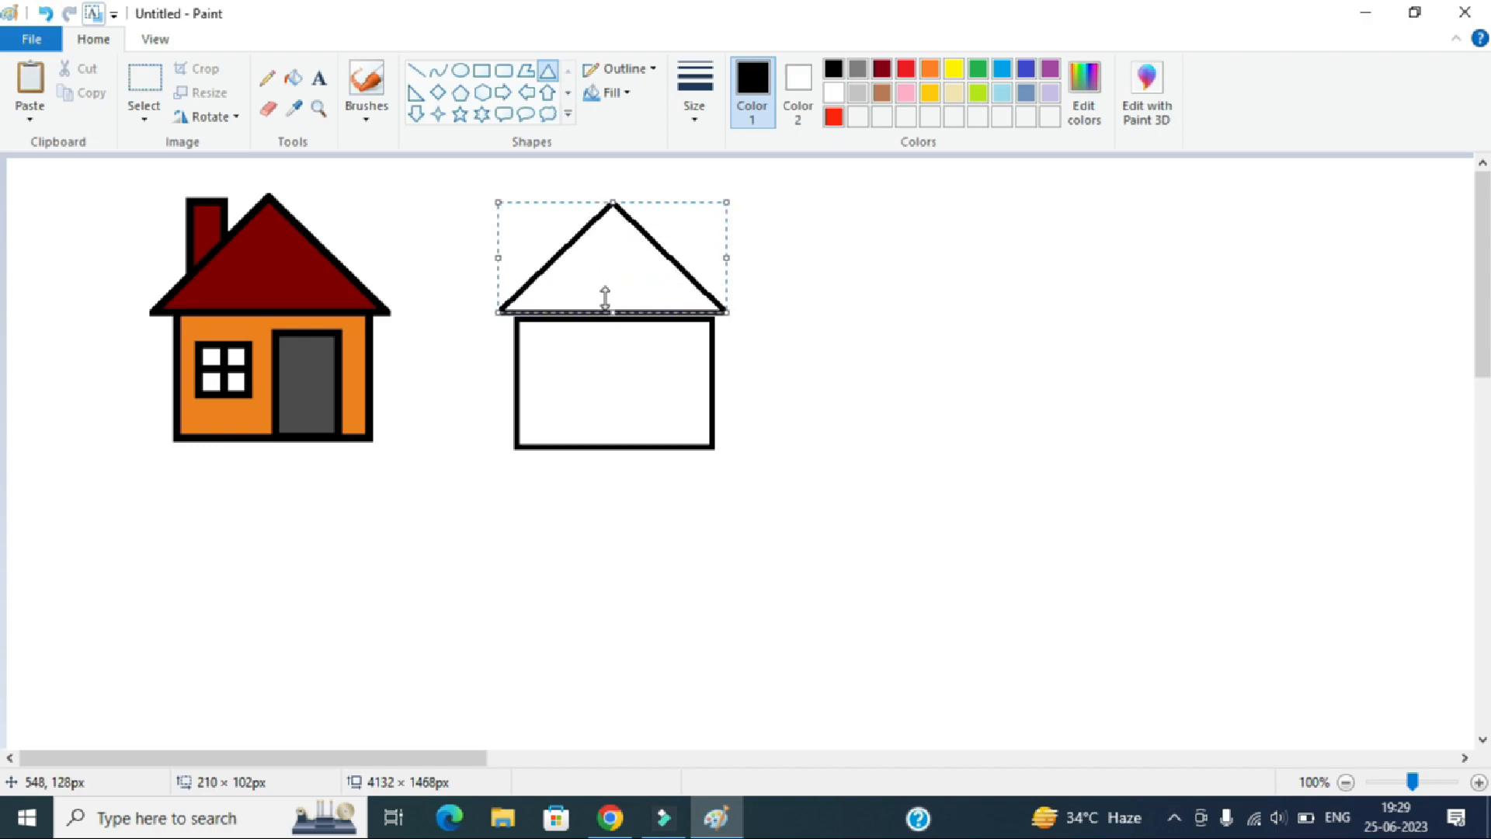
{"action": "key", "text": "Down"}
{"action": "key", "text": "Down"}
{"action": "key", "text": "Down"}
{"action": "key", "text": "Down"}
{"action": "key", "text": "Down"}
{"action": "key", "text": "Down"}
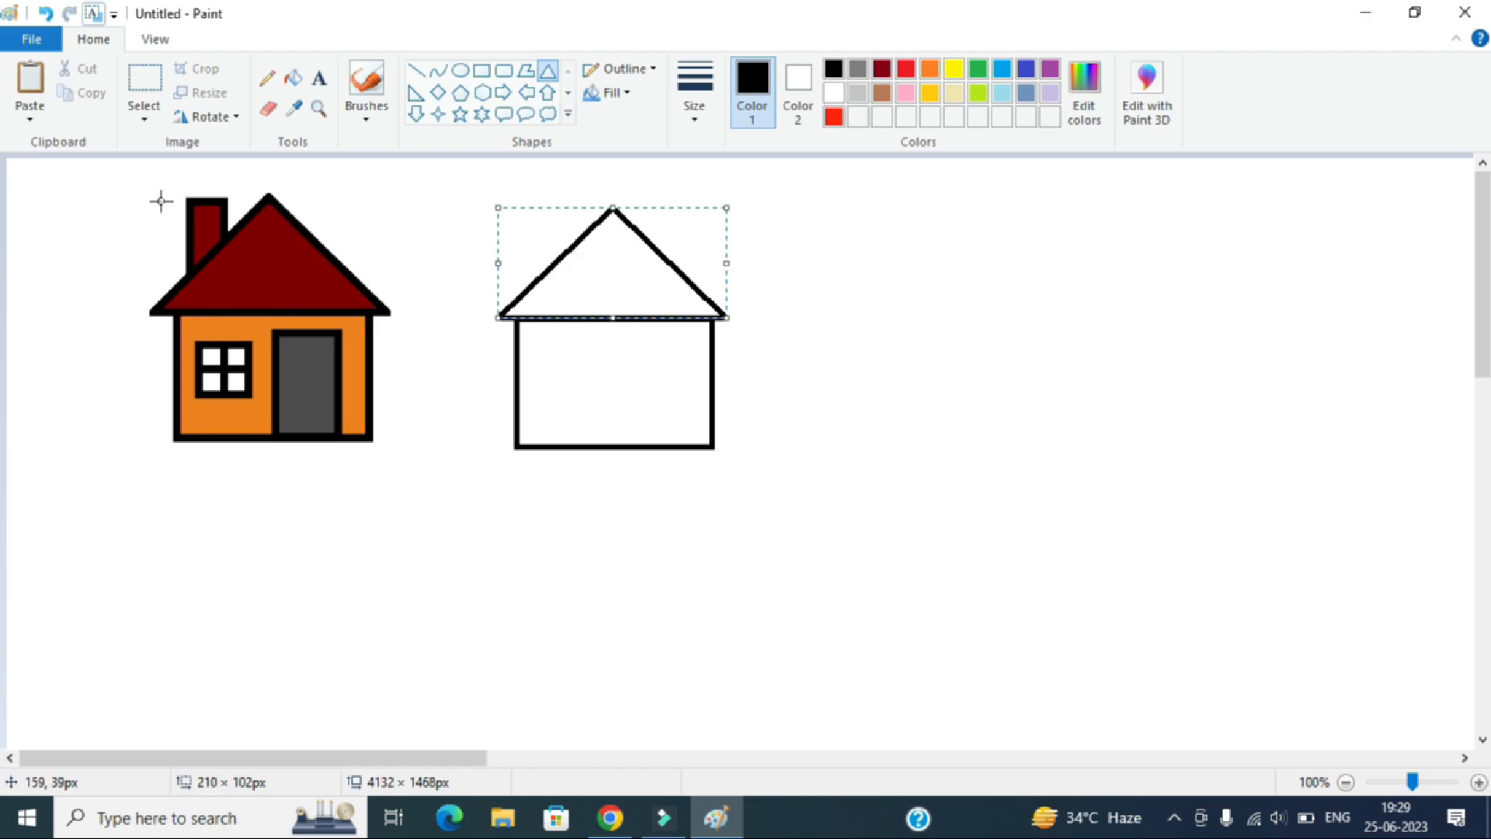
Trace the chimney as a rectangle about 40 × 80 px, move it onto the drawn roof's slope and erase the part inside the roof
{"action": "left_click", "coordinate": [481, 72]}
{"action": "left_click_drag", "start_coordinate": [186, 200], "coordinate": [230, 287]}
{"action": "mouse_move", "coordinate": [213, 226]}
{"action": "left_mouse_down"}
{"action": "mouse_move", "coordinate": [595, 251]}
{"action": "mouse_move", "coordinate": [568, 226]}
{"action": "mouse_move", "coordinate": [547, 243]}
{"action": "left_mouse_up"}
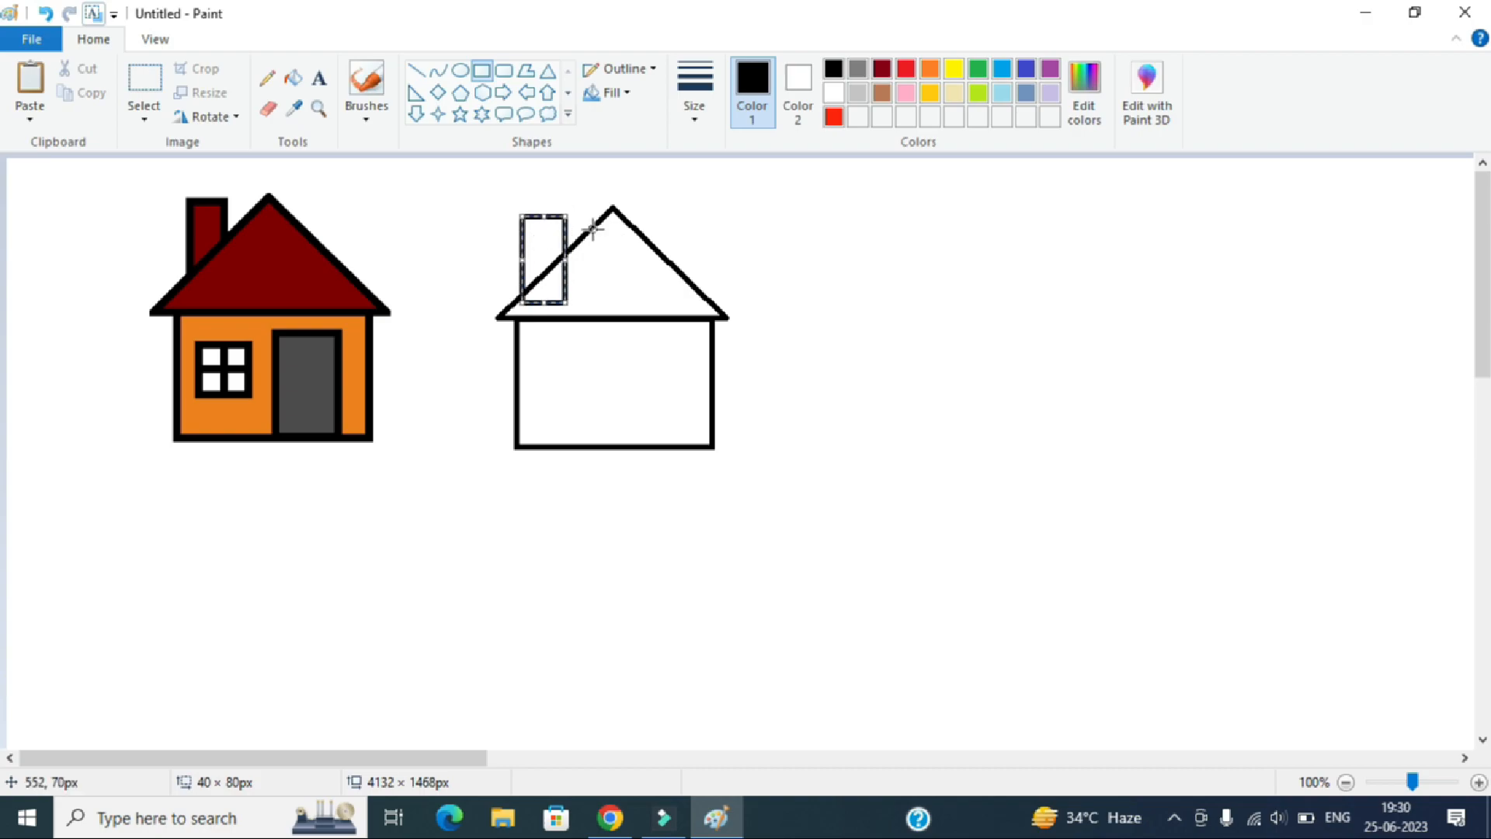
{"action": "left_click", "coordinate": [270, 115]}
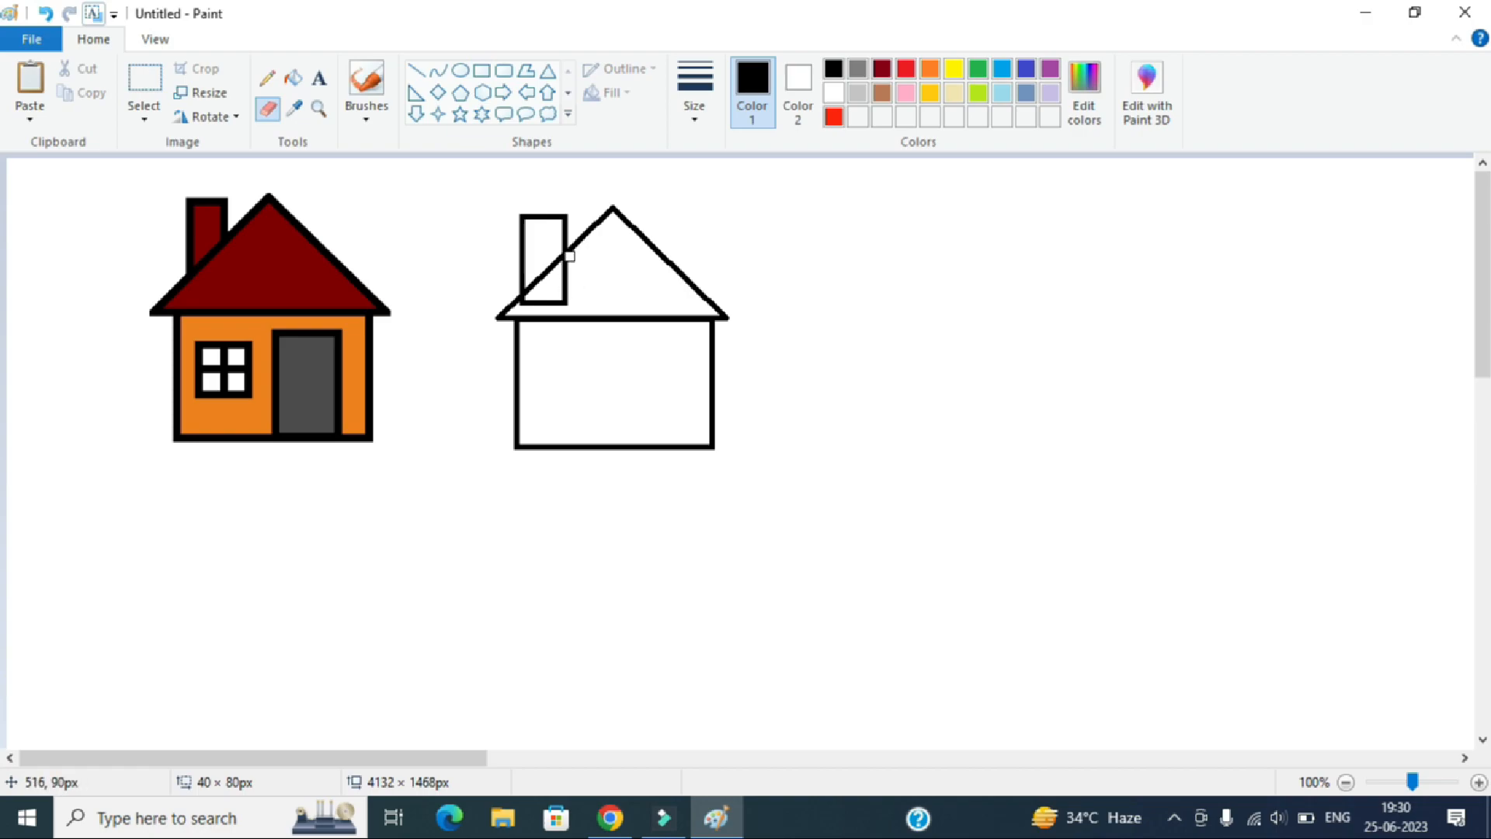
{"action": "left_click_drag", "start_coordinate": [571, 258], "coordinate": [560, 273]}
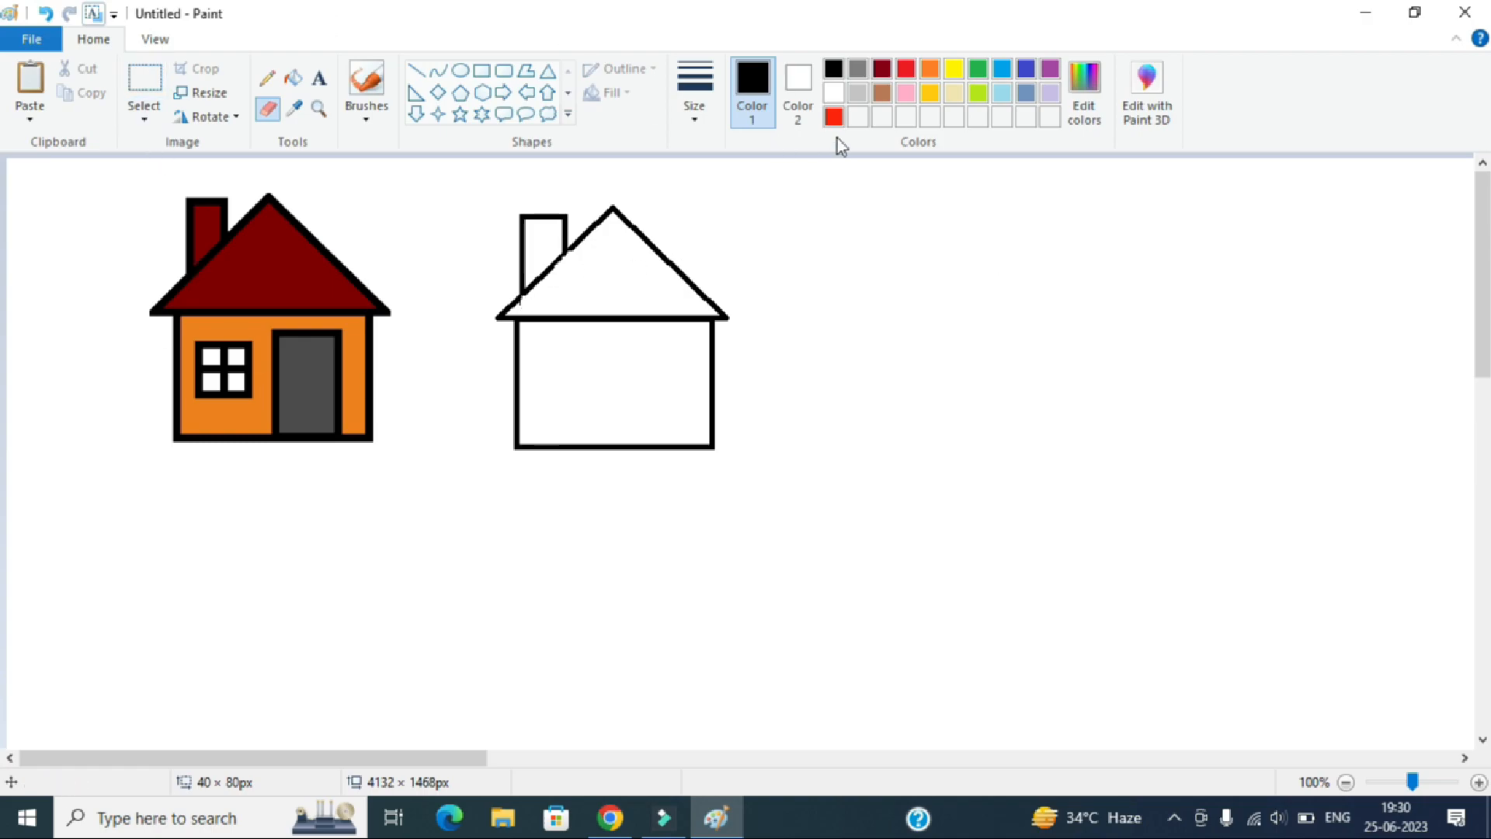
Trace the window as a rectangle about 52 × 49 px and the door about 58 × 99 px, moving both onto the drawn house's wall
{"action": "left_click", "coordinate": [481, 70]}
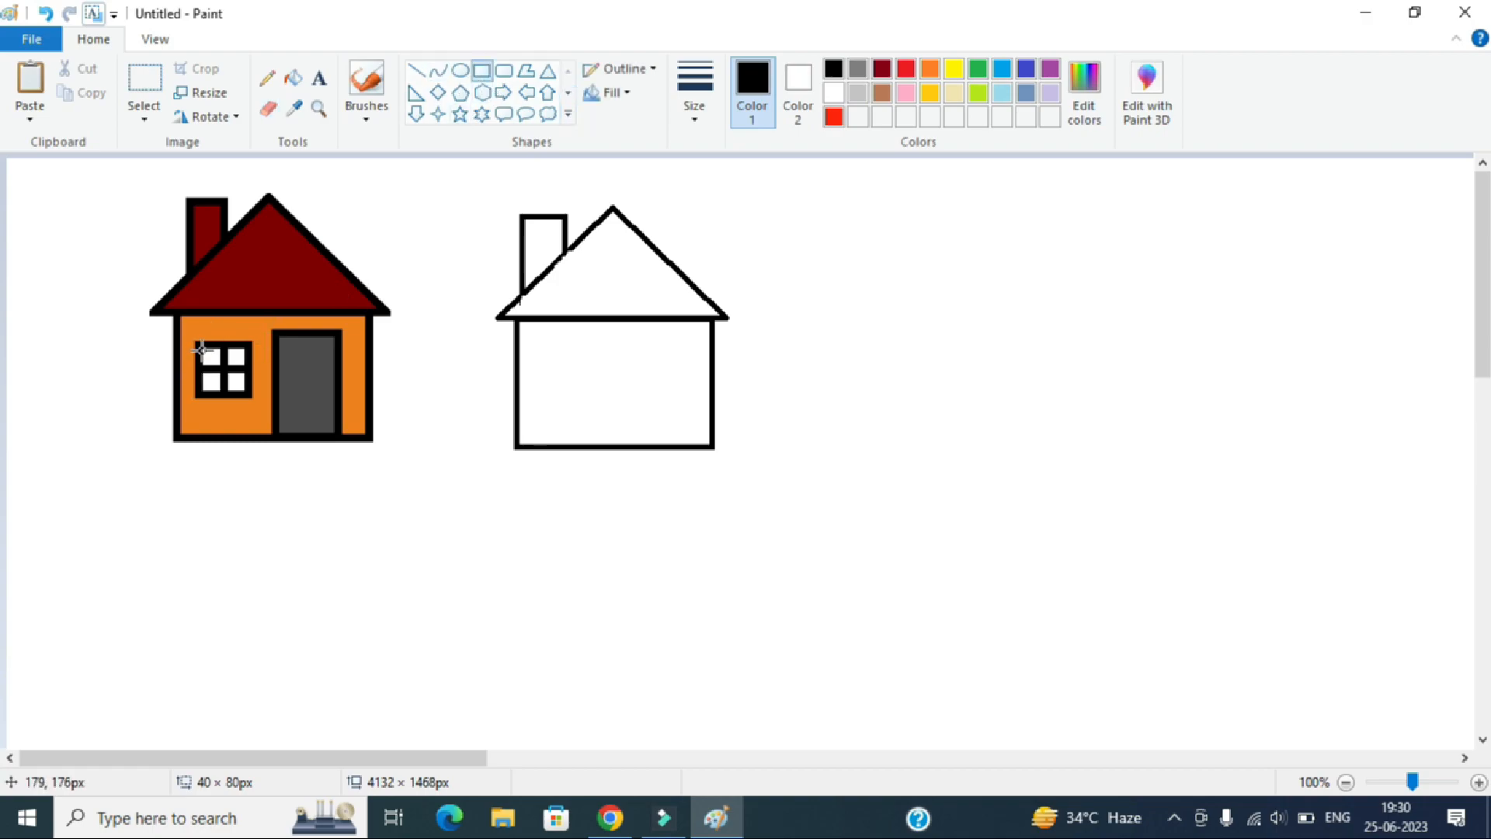
{"action": "mouse_move", "coordinate": [192, 342]}
{"action": "left_mouse_down"}
{"action": "mouse_move", "coordinate": [243, 400]}
{"action": "mouse_move", "coordinate": [254, 392]}
{"action": "mouse_move", "coordinate": [247, 403]}
{"action": "mouse_move", "coordinate": [510, 376]}
{"action": "mouse_move", "coordinate": [559, 393]}
{"action": "mouse_move", "coordinate": [571, 379]}
{"action": "left_mouse_up"}
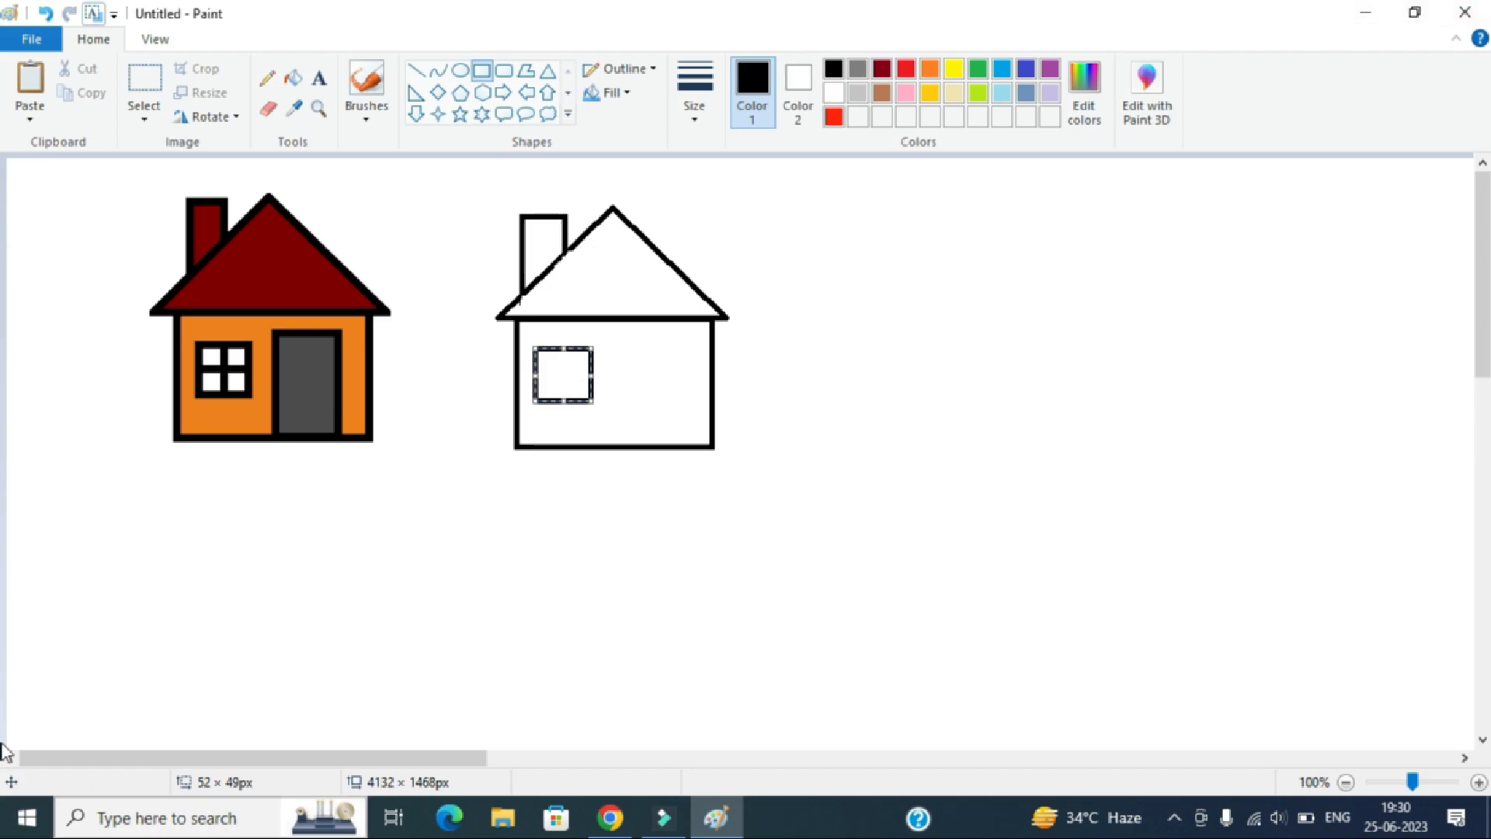
{"action": "left_click", "coordinate": [275, 333]}
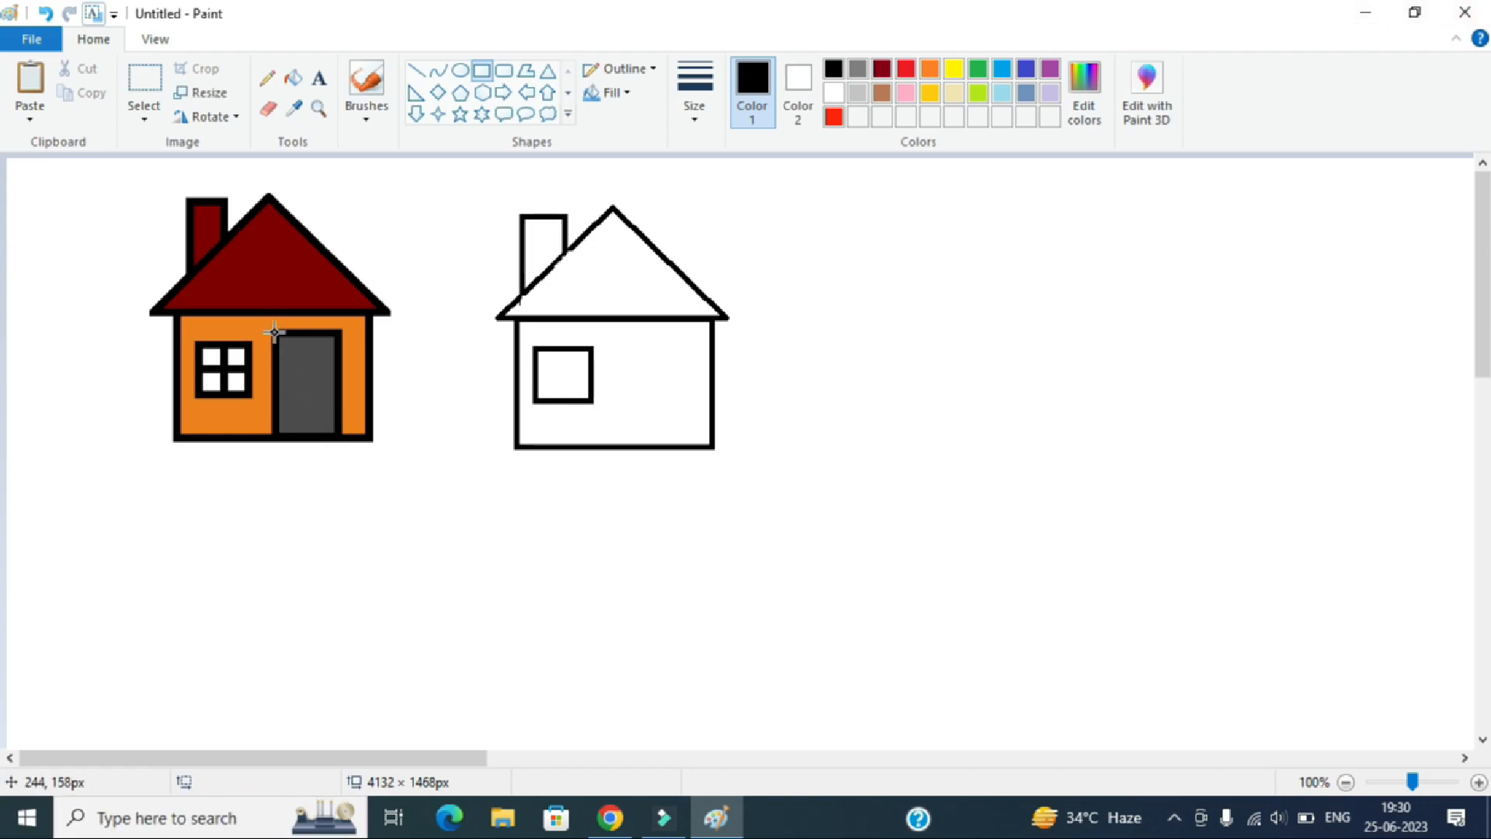
{"action": "left_click_drag", "start_coordinate": [276, 332], "coordinate": [359, 442]}
{"action": "left_click_drag", "start_coordinate": [332, 394], "coordinate": [664, 400]}
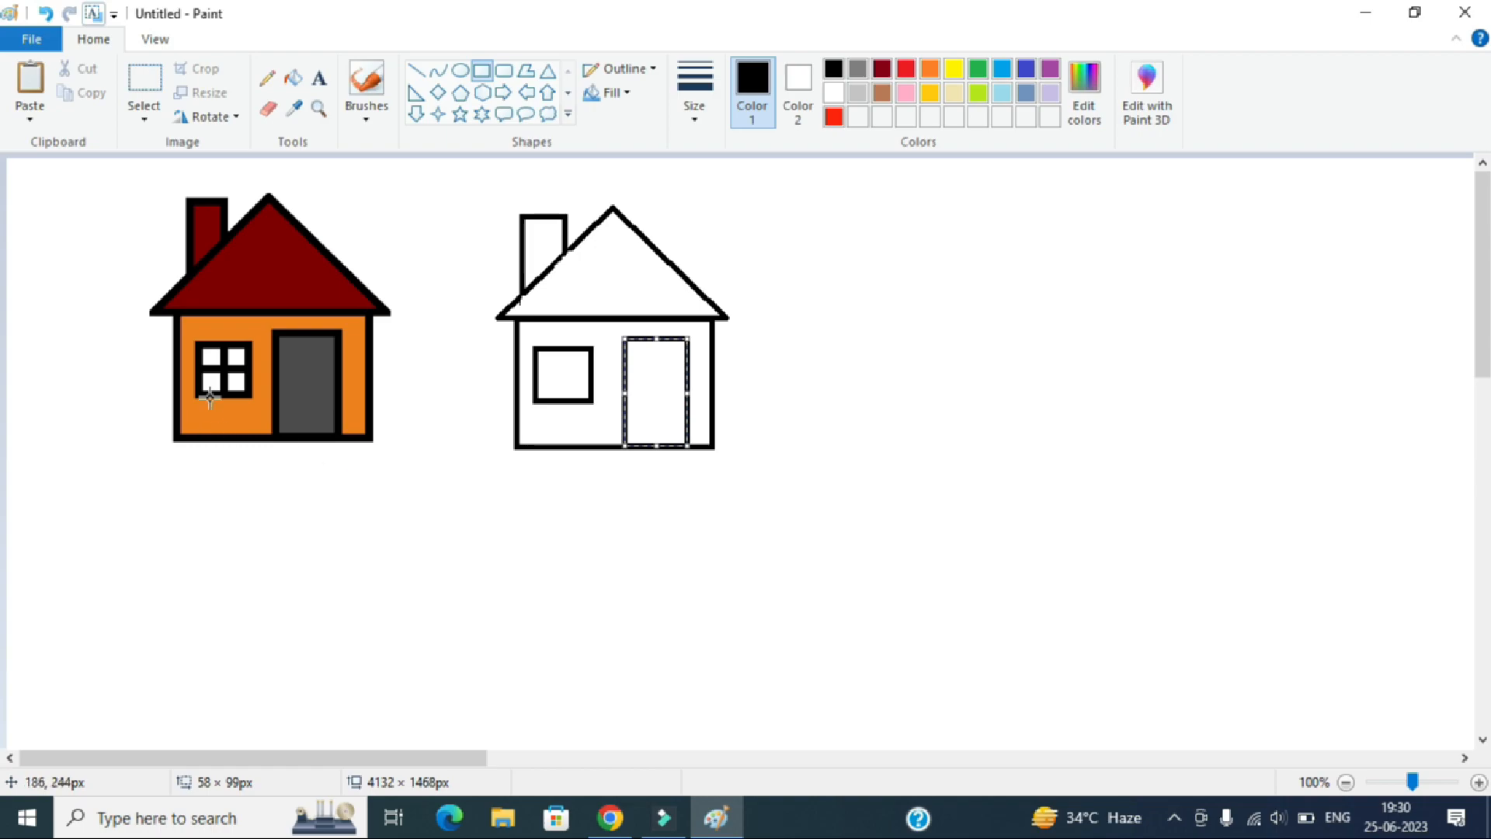
Draw a vertical and a horizontal line through the middle of the new window to divide it into four panes
{"action": "left_click", "coordinate": [417, 71]}
{"action": "left_click_drag", "start_coordinate": [564, 351], "coordinate": [592, 372]}
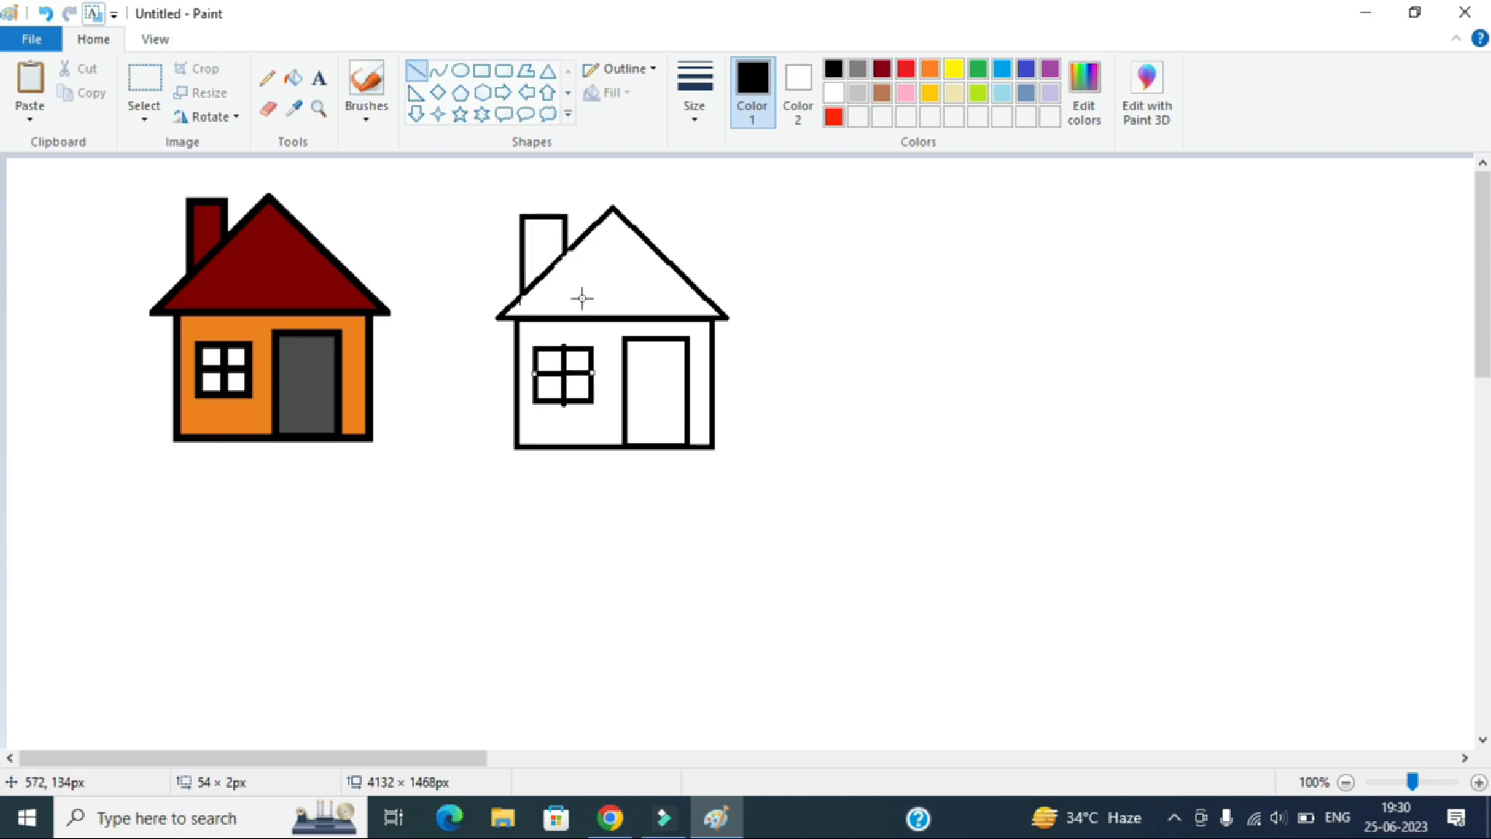
Sample the dark red from the clipart's roof and fill the drawn house's roof and chimney with it
{"action": "left_click", "coordinate": [292, 81]}
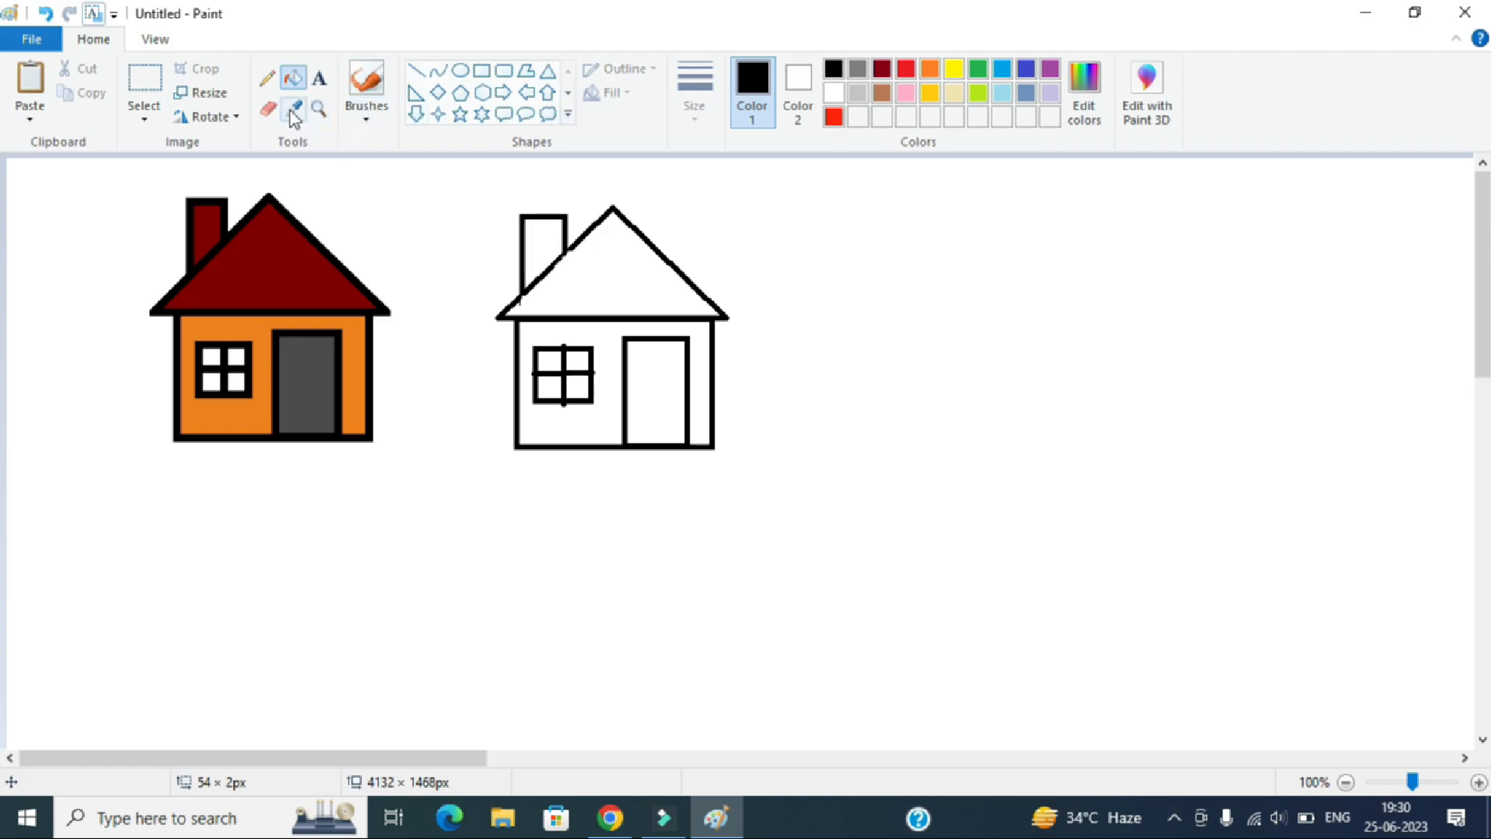
{"action": "left_click", "coordinate": [295, 113]}
{"action": "left_click", "coordinate": [264, 242]}
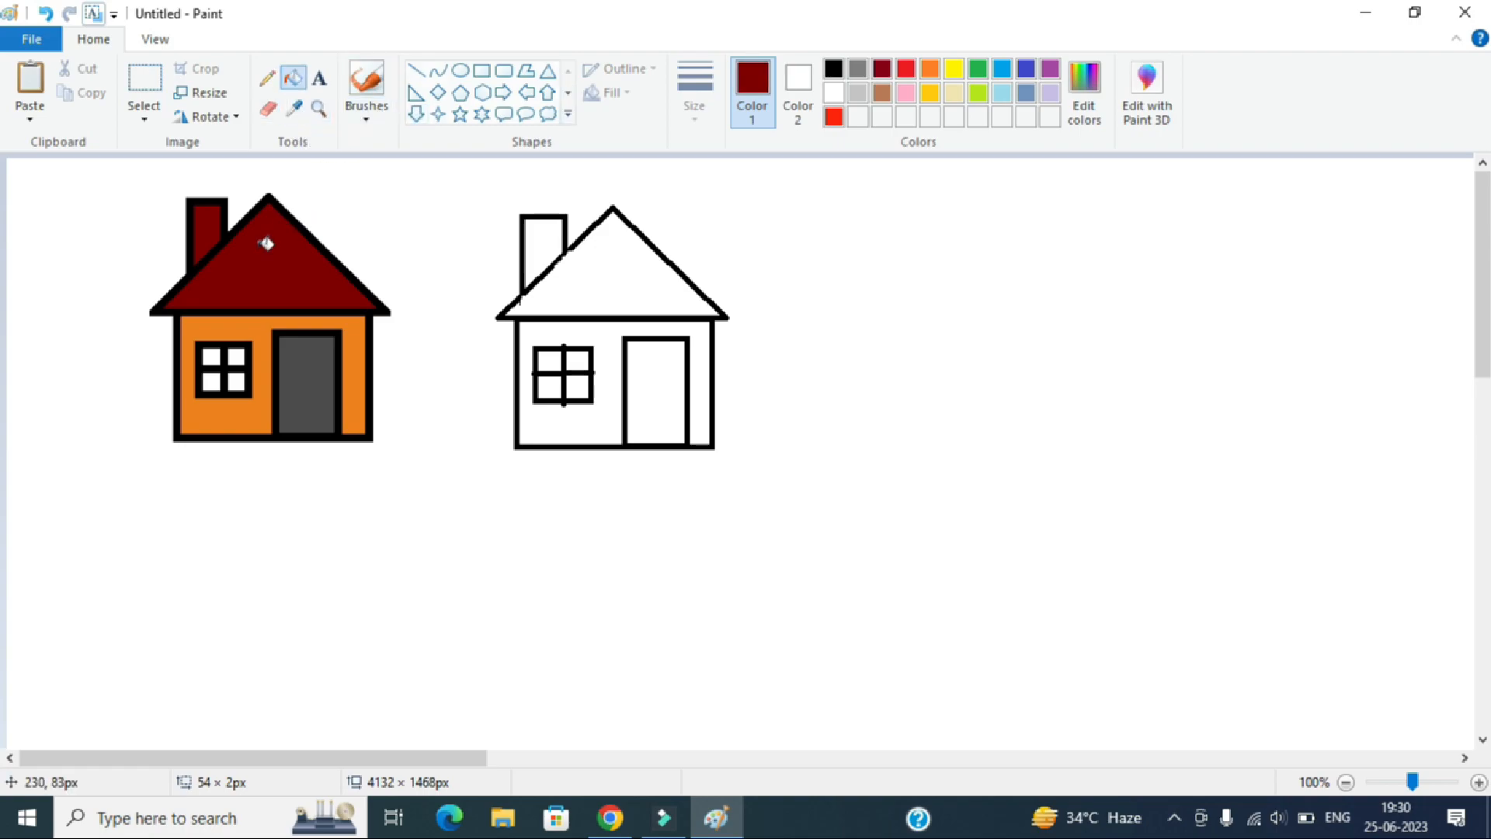
{"action": "left_click", "coordinate": [614, 256]}
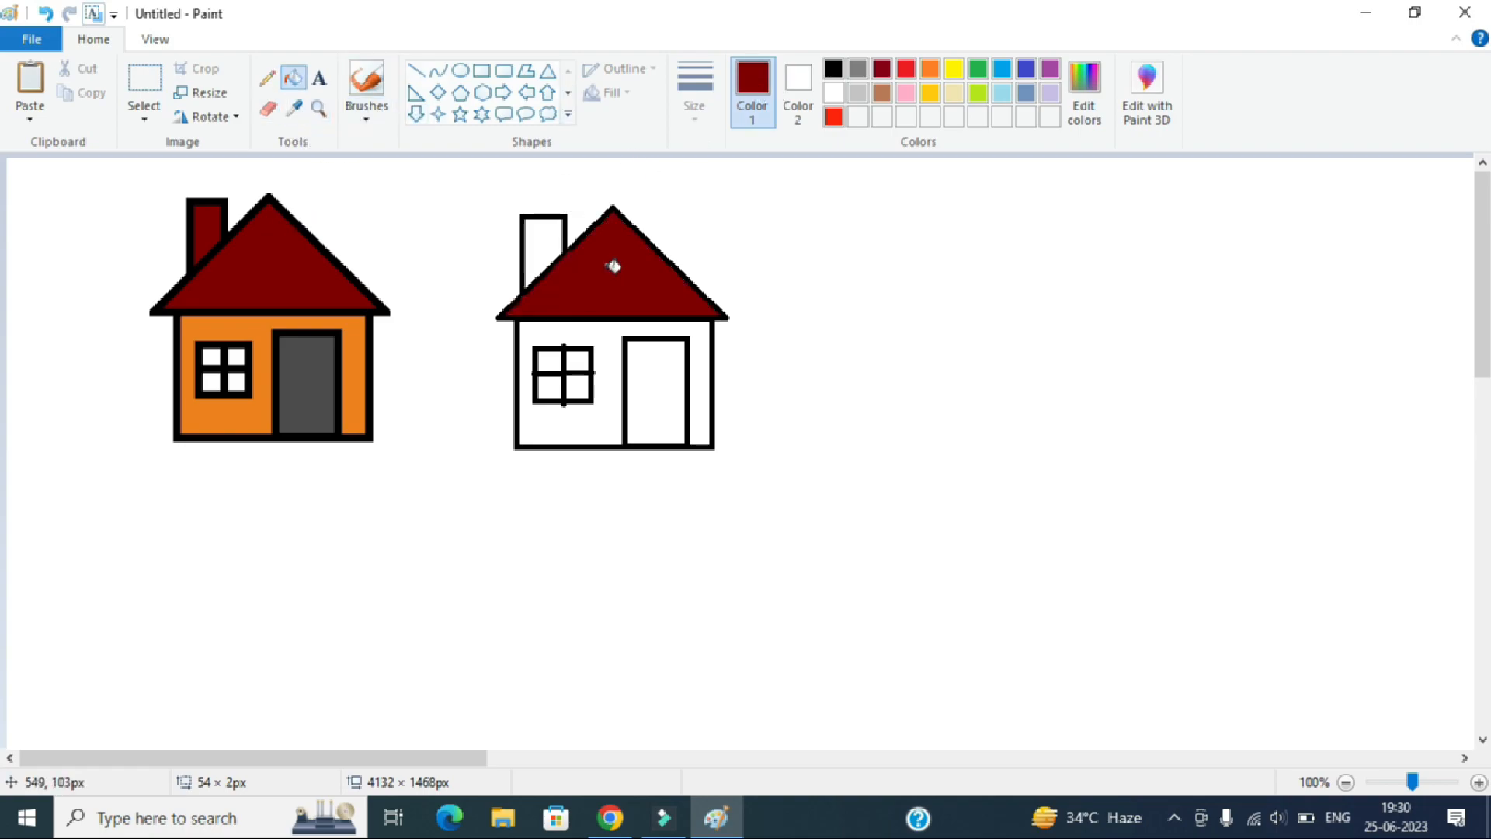
{"action": "left_click", "coordinate": [548, 245]}
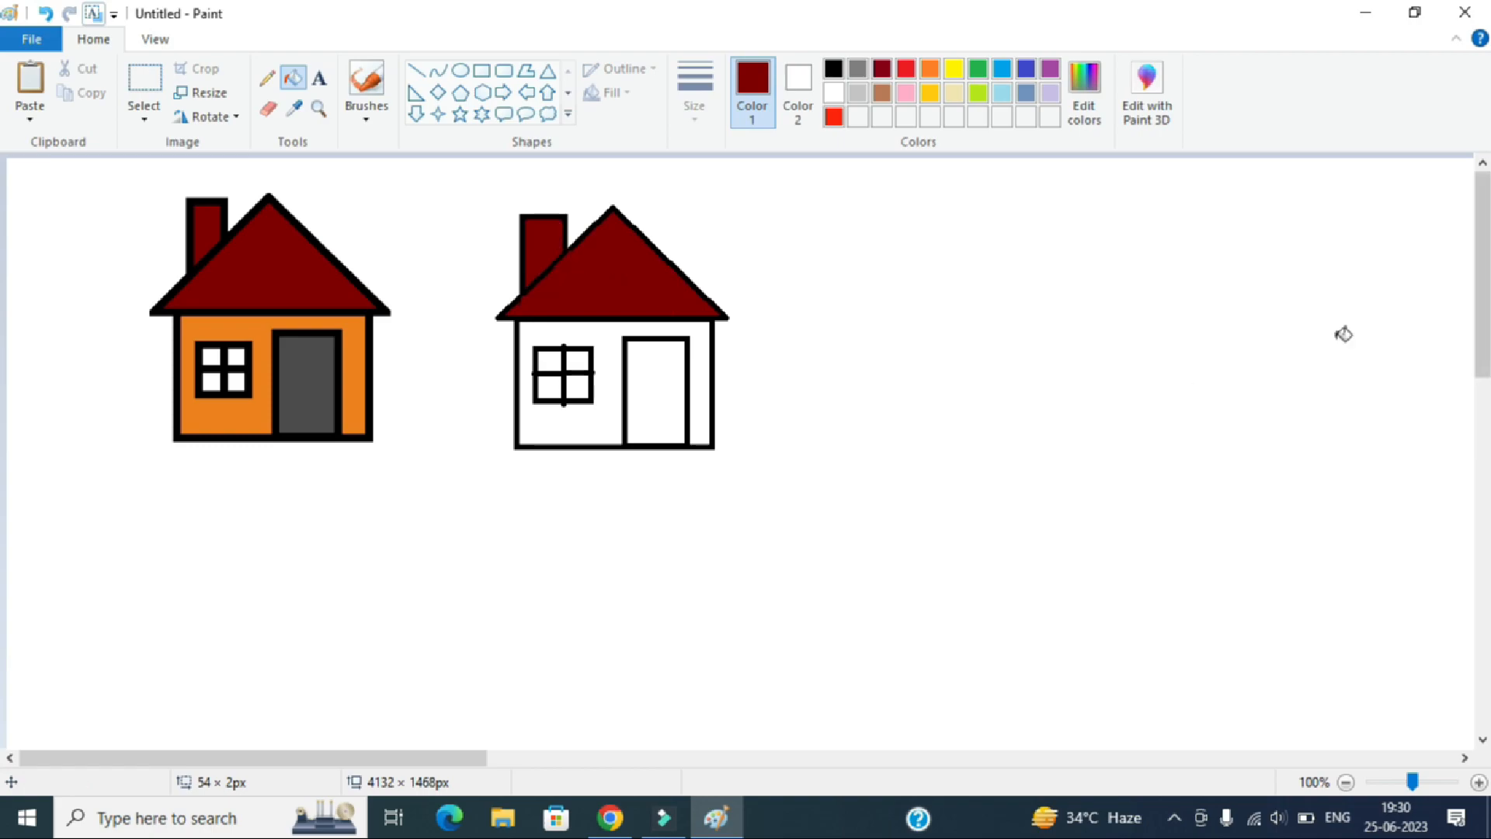
Sample the orange from the clipart's wall and fill the drawn house's wall with it
{"action": "left_click", "coordinate": [294, 108]}
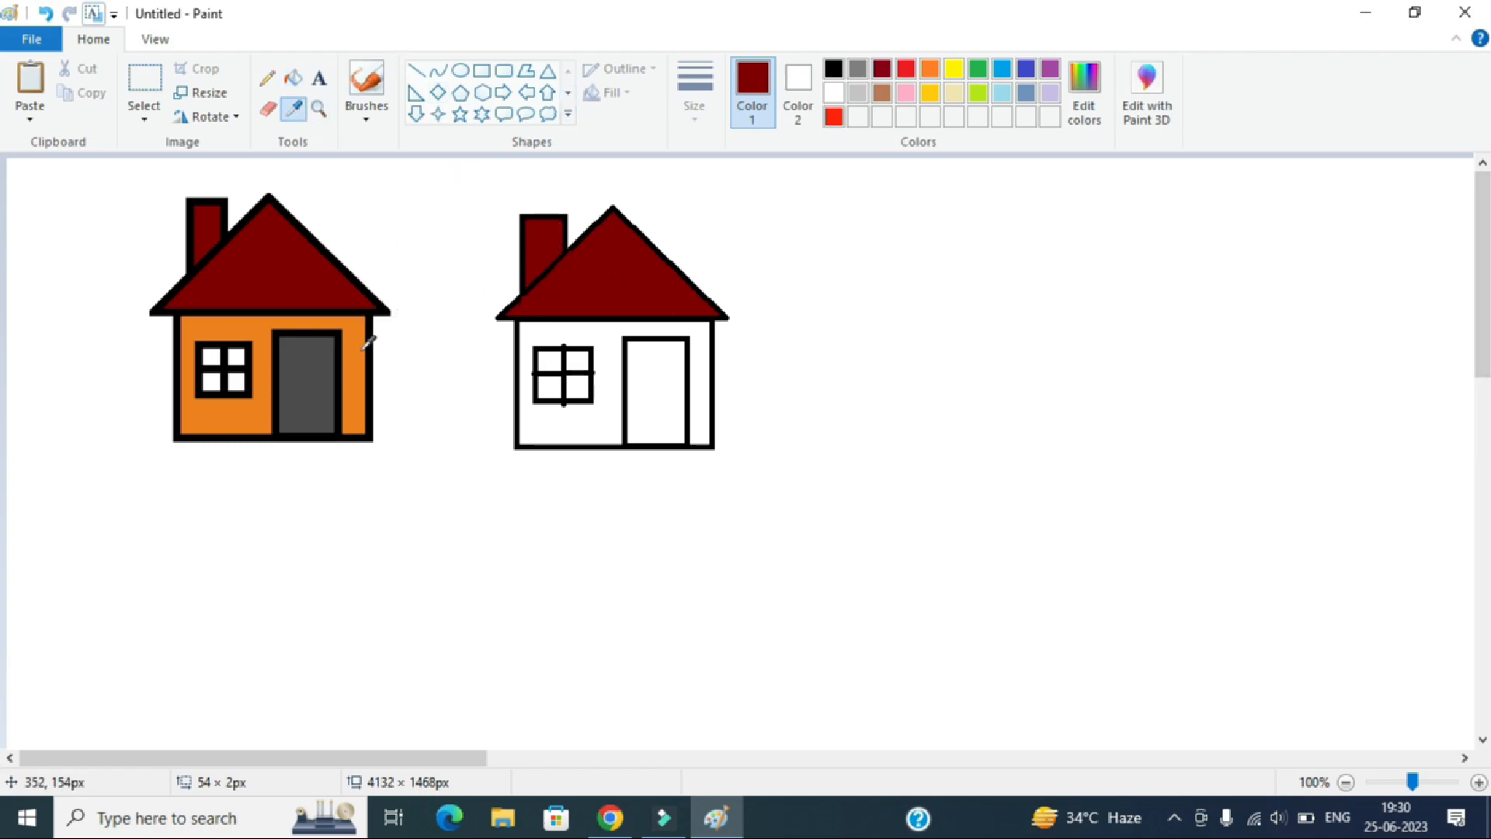
{"action": "left_click", "coordinate": [257, 322]}
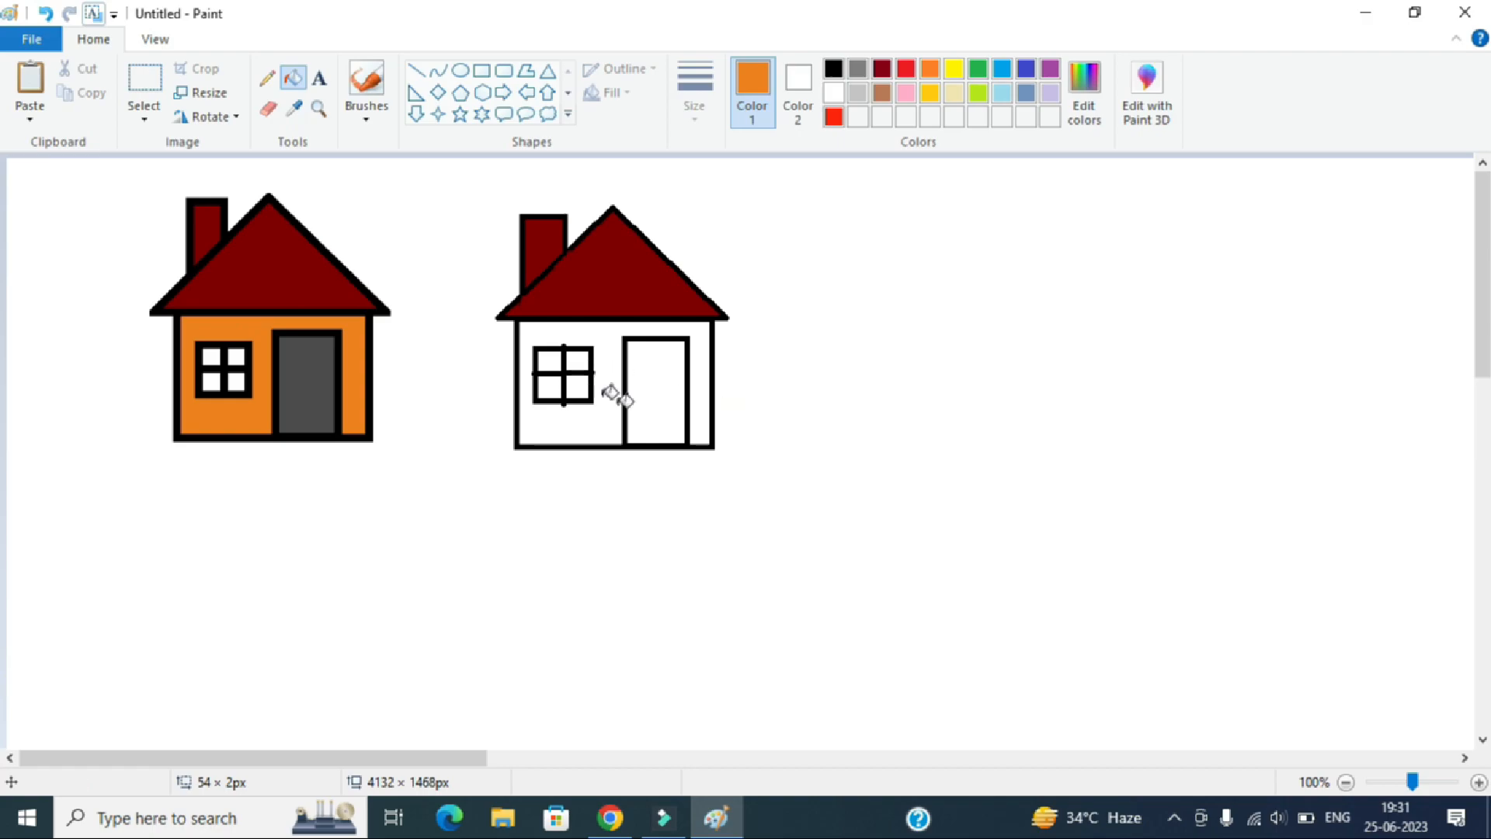
{"action": "left_click", "coordinate": [614, 405]}
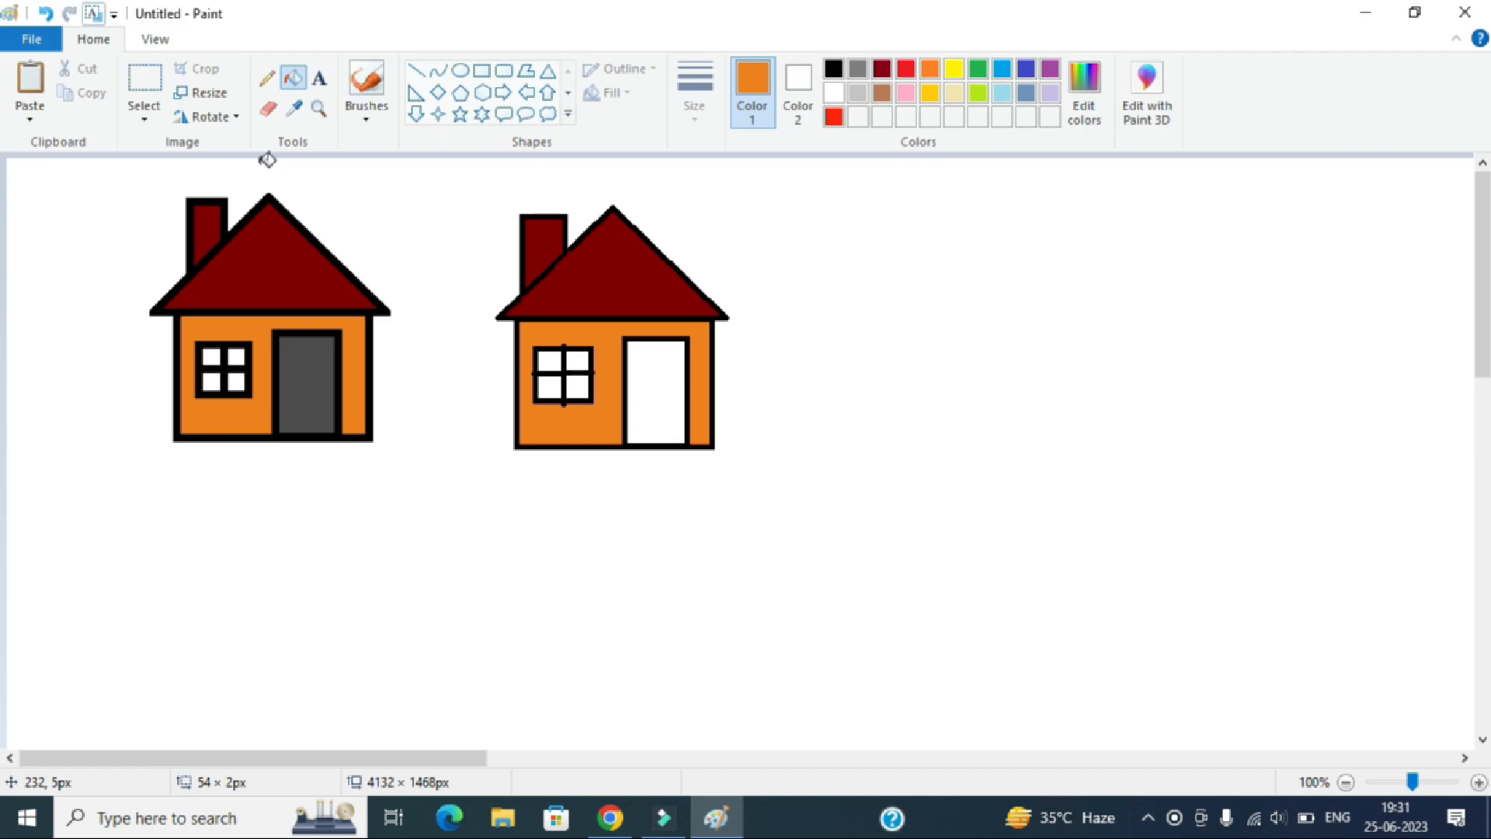
Zoom in on the two houses up to 300%, zoom back out, and reset an enlarged view to 100%
{"action": "left_click", "coordinate": [156, 40]}
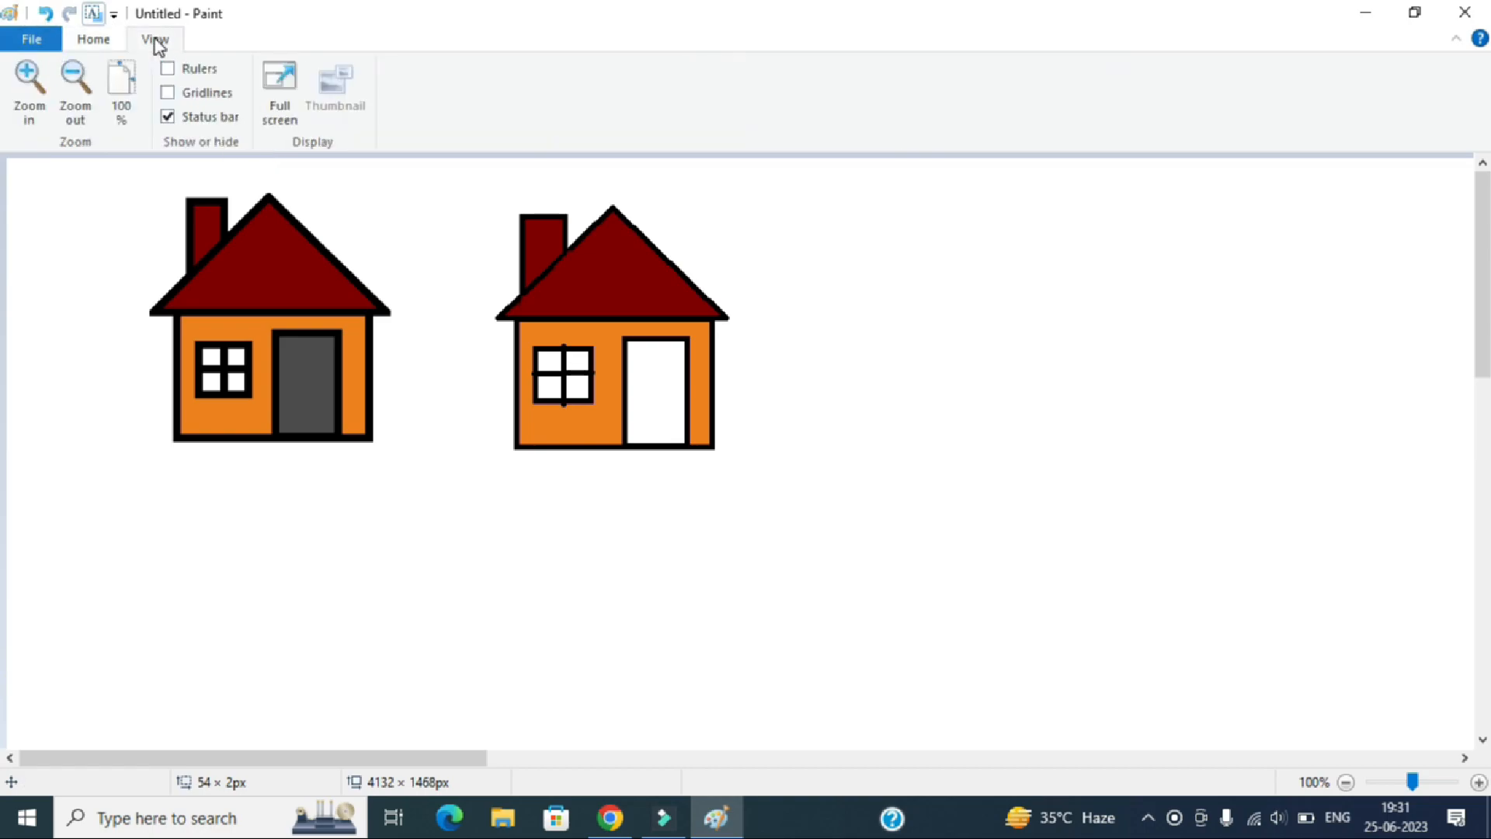
{"action": "left_click", "coordinate": [31, 90]}
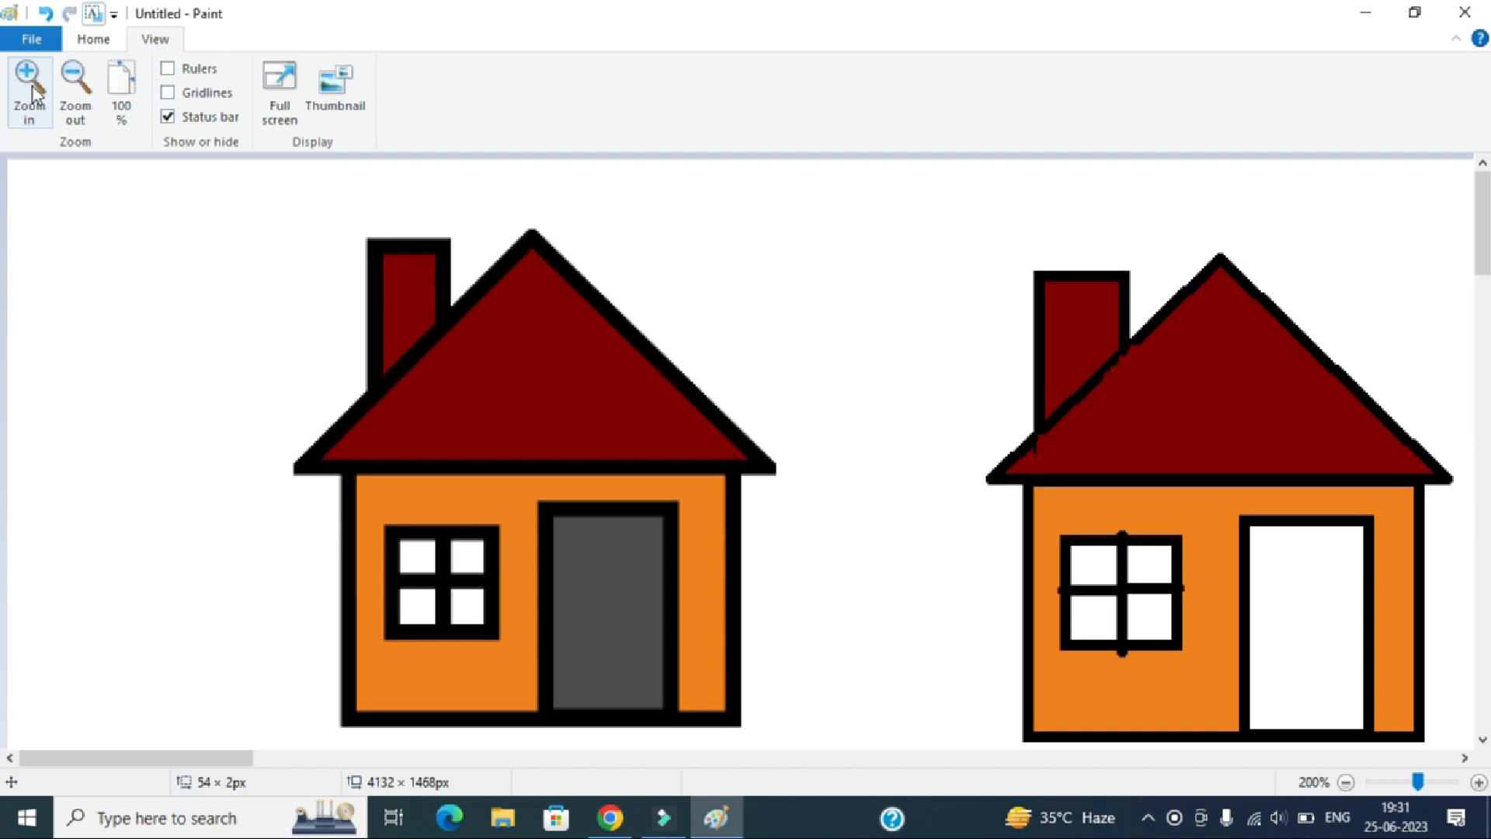
{"action": "left_click", "coordinate": [31, 90]}
{"action": "left_click", "coordinate": [75, 95]}
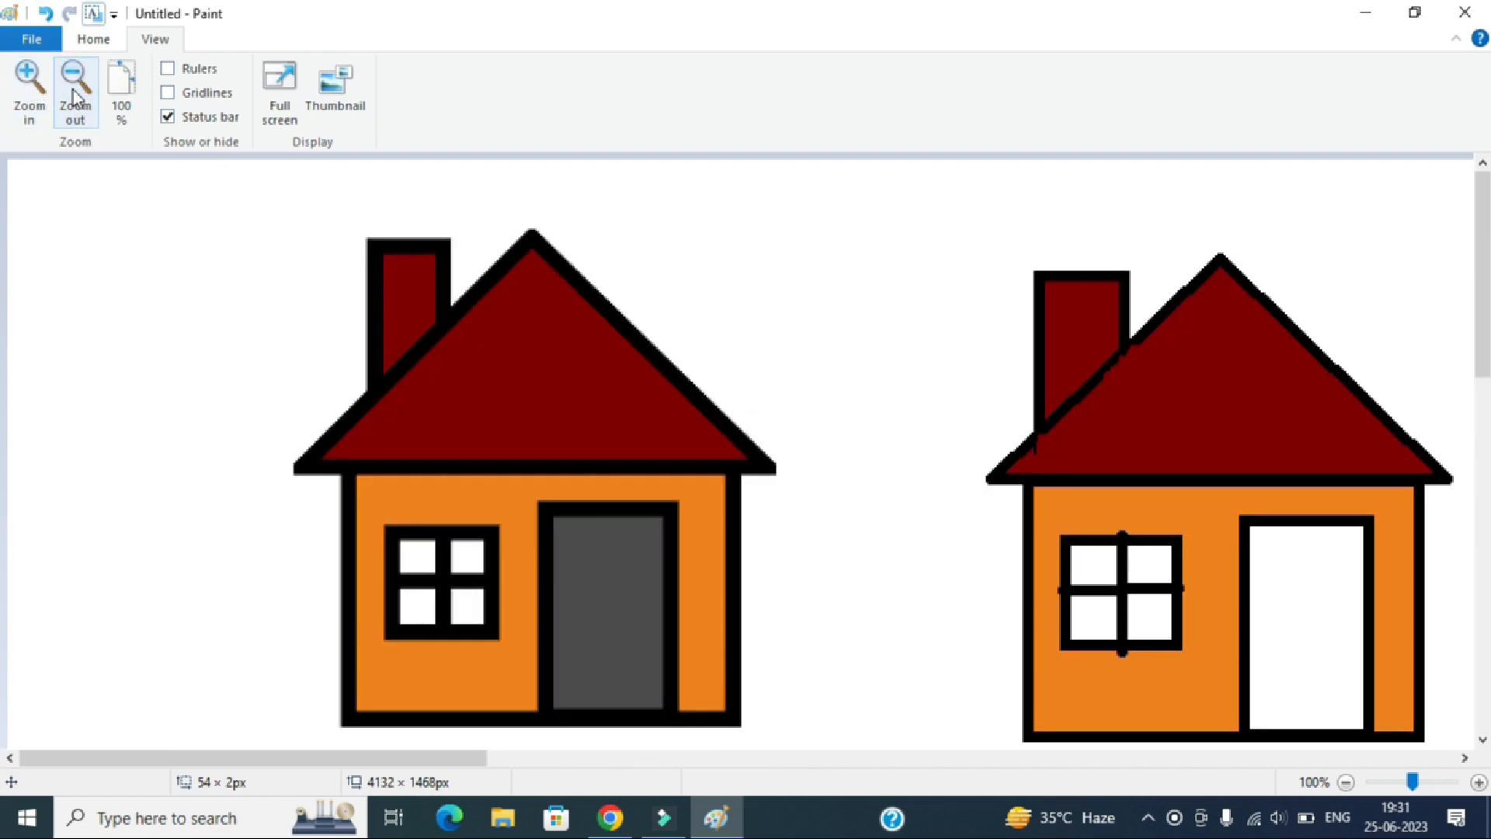
{"action": "left_click", "coordinate": [74, 95]}
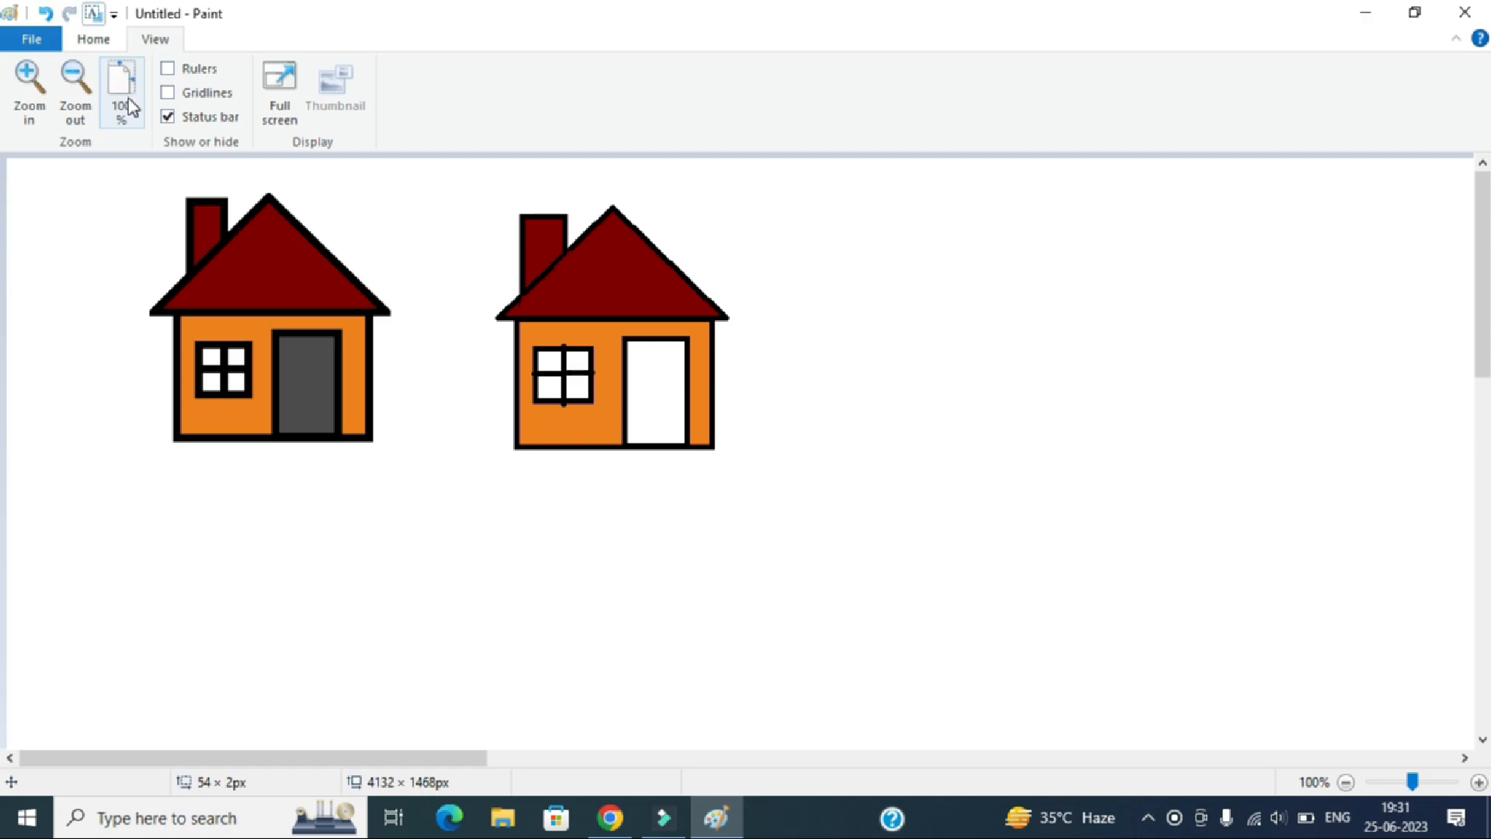
{"action": "left_click", "coordinate": [28, 96]}
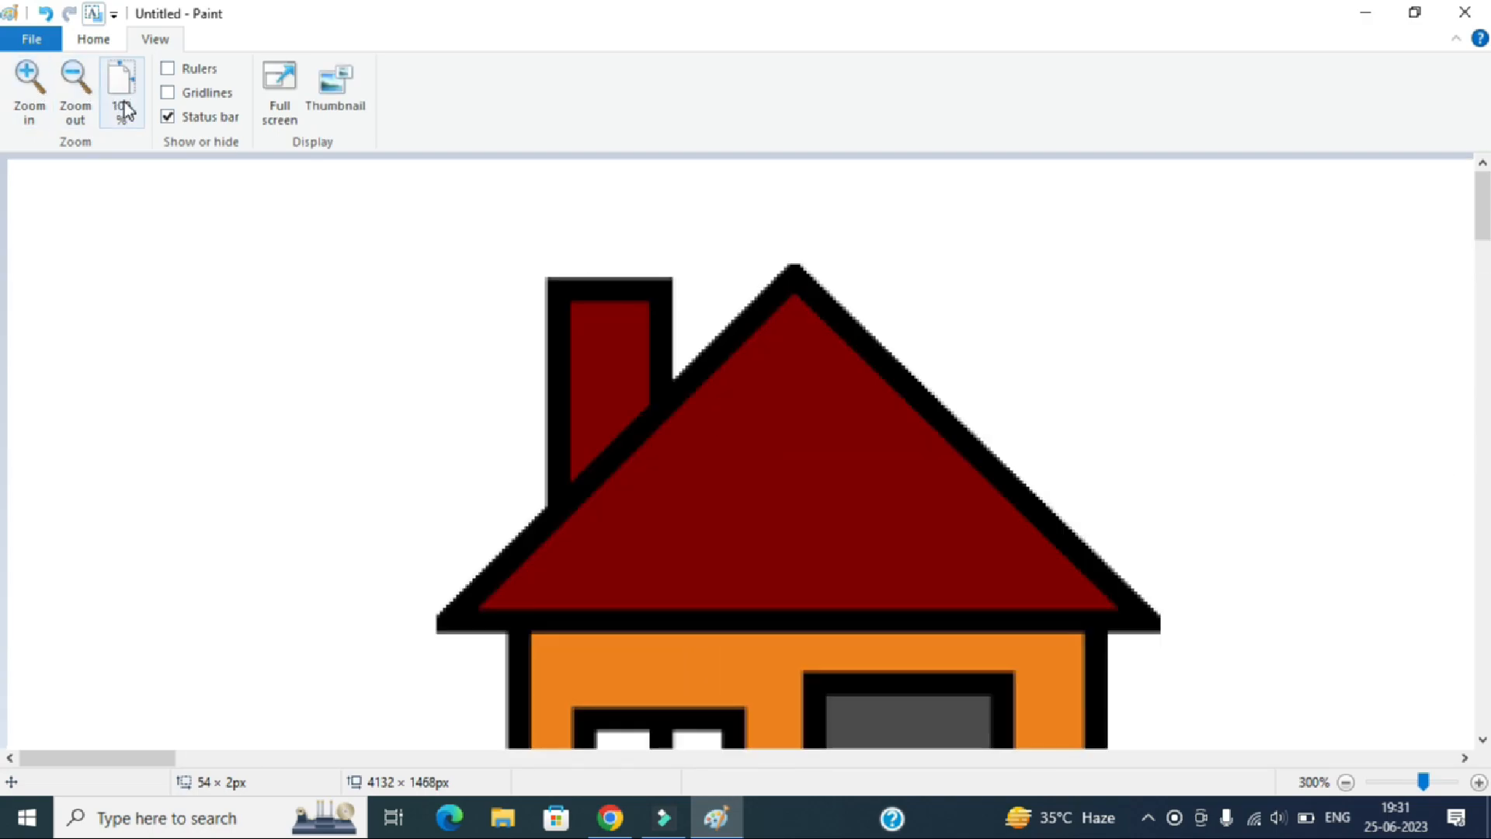
{"action": "left_click", "coordinate": [125, 107]}
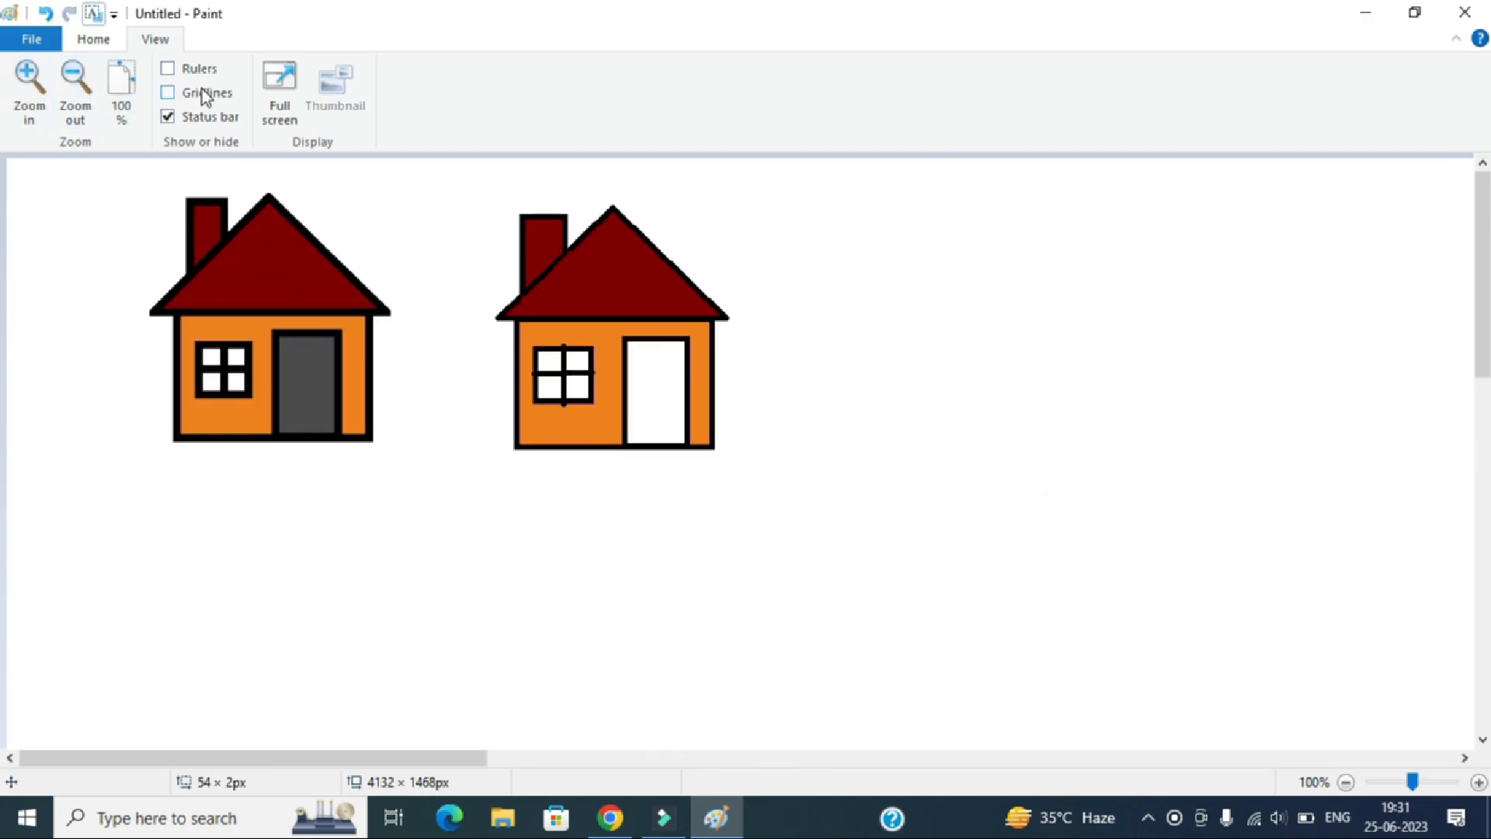
Show and hide the rulers, and show and hide the gridlines over the two houses
{"action": "left_click", "coordinate": [168, 70]}
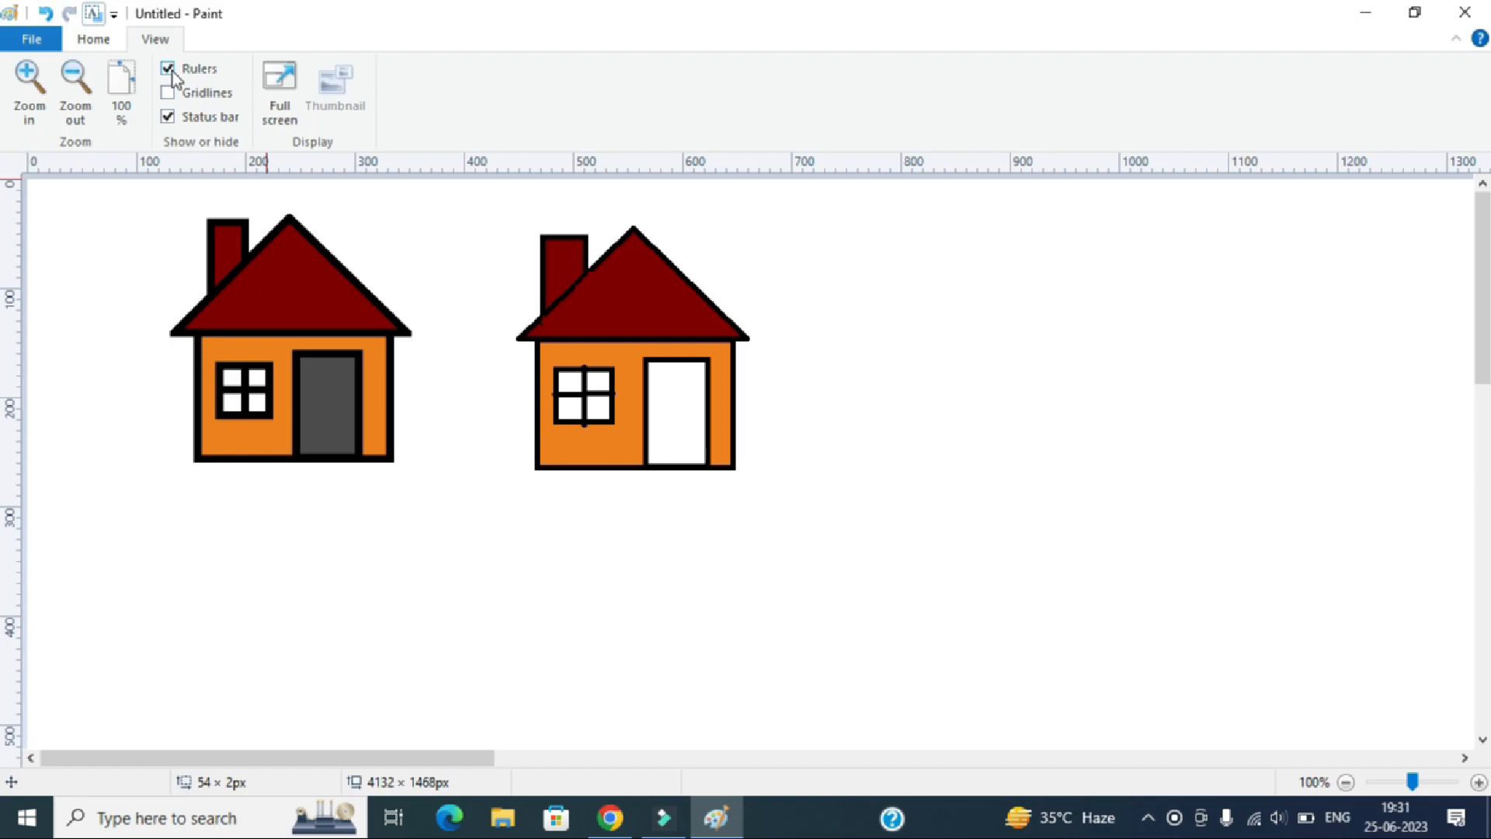
{"action": "left_click", "coordinate": [169, 70]}
{"action": "left_click", "coordinate": [168, 95]}
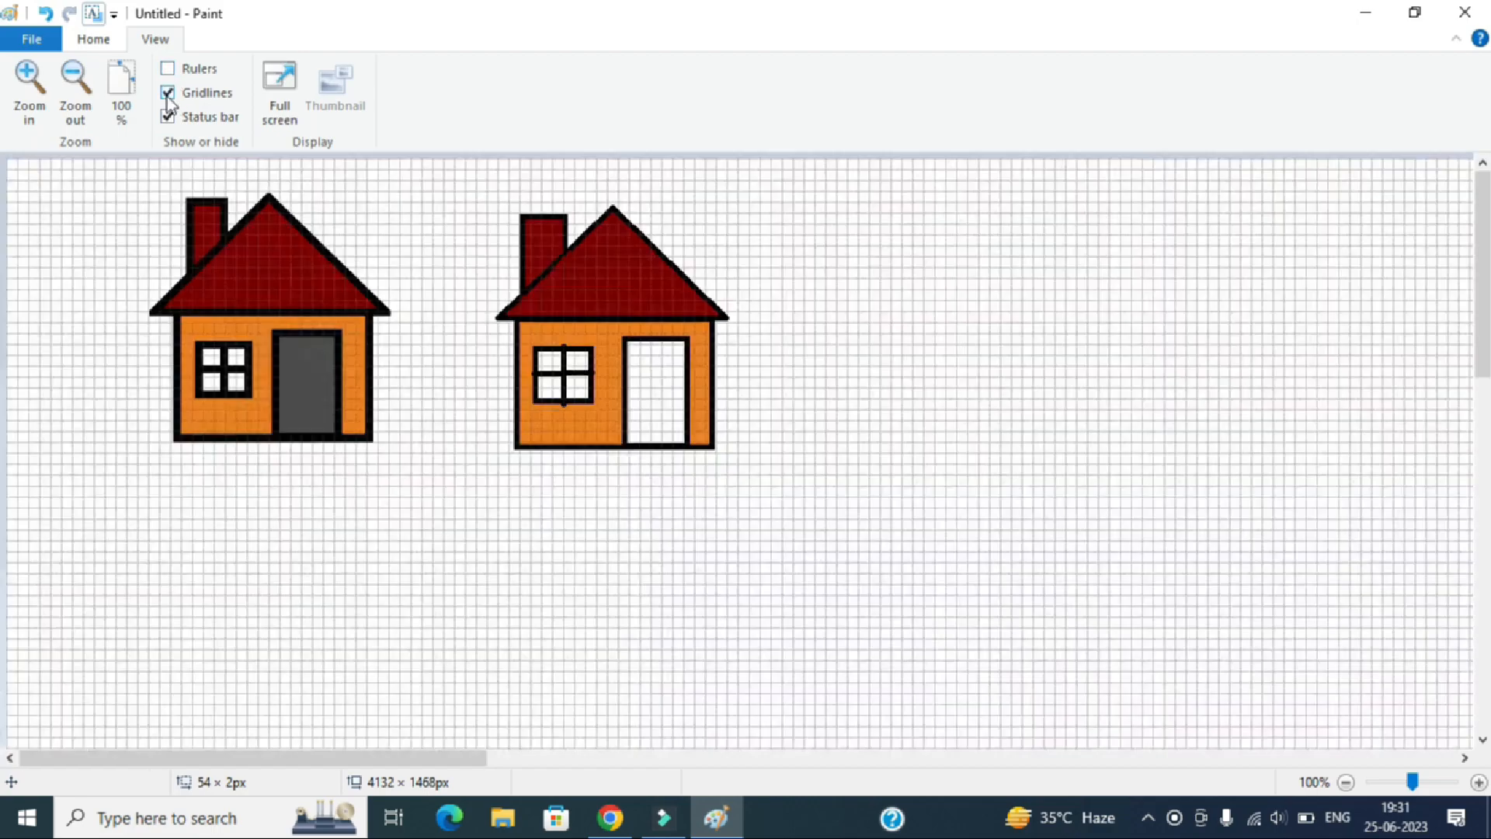
{"action": "left_click", "coordinate": [168, 94]}
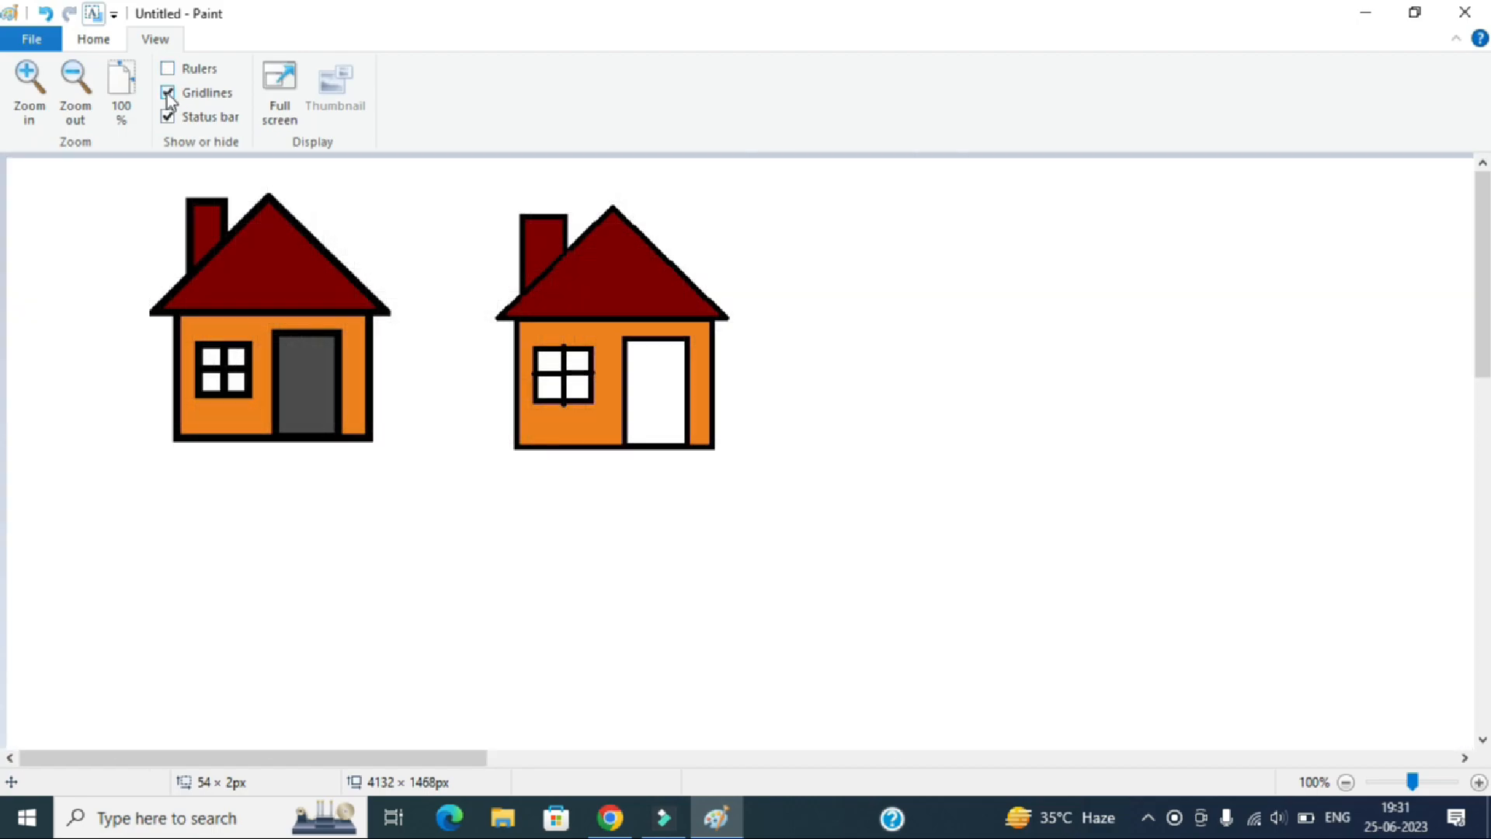
{"action": "left_click", "coordinate": [168, 95]}
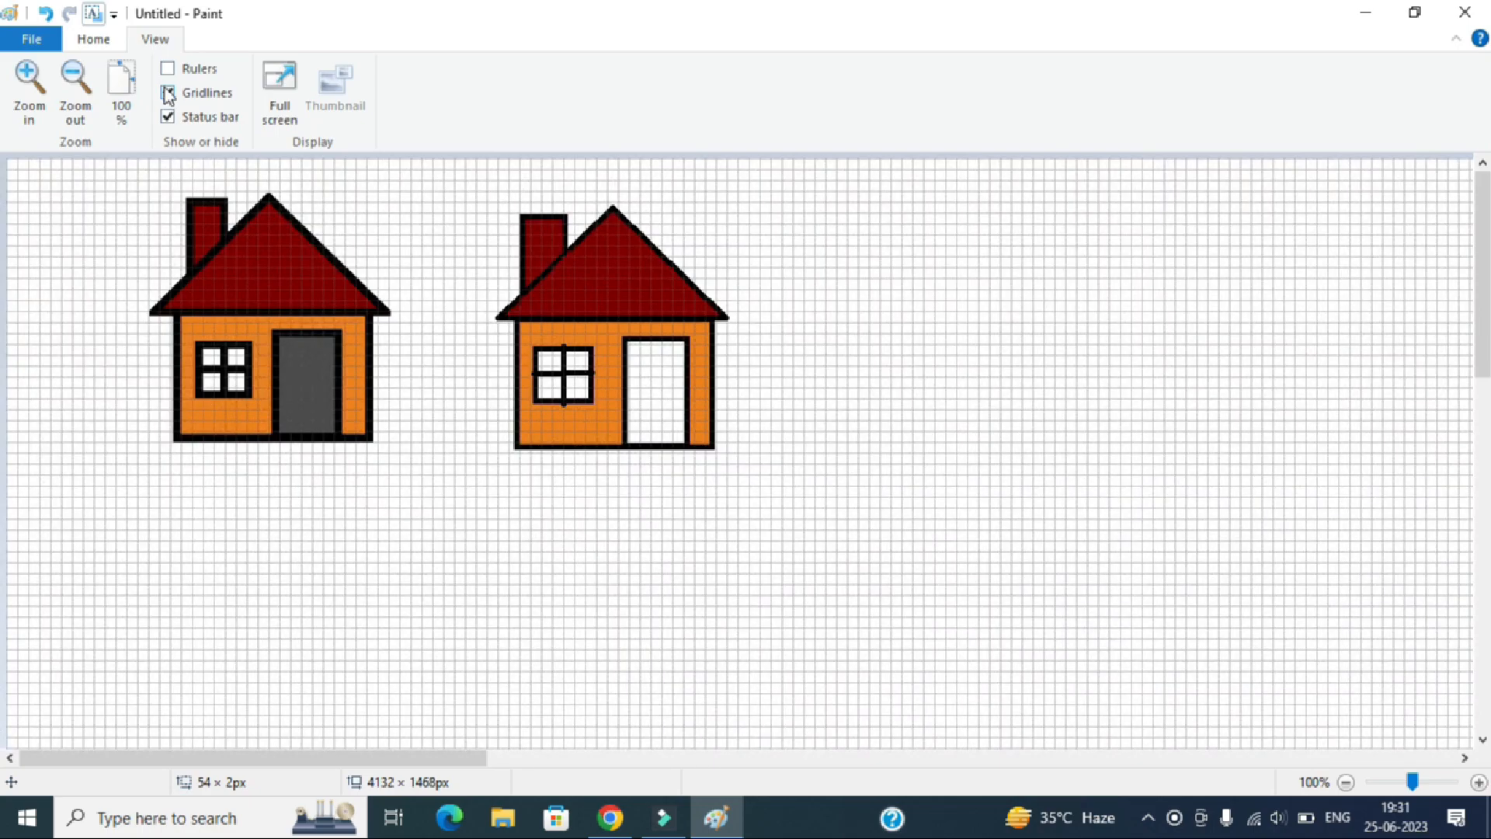
{"action": "left_click", "coordinate": [169, 94]}
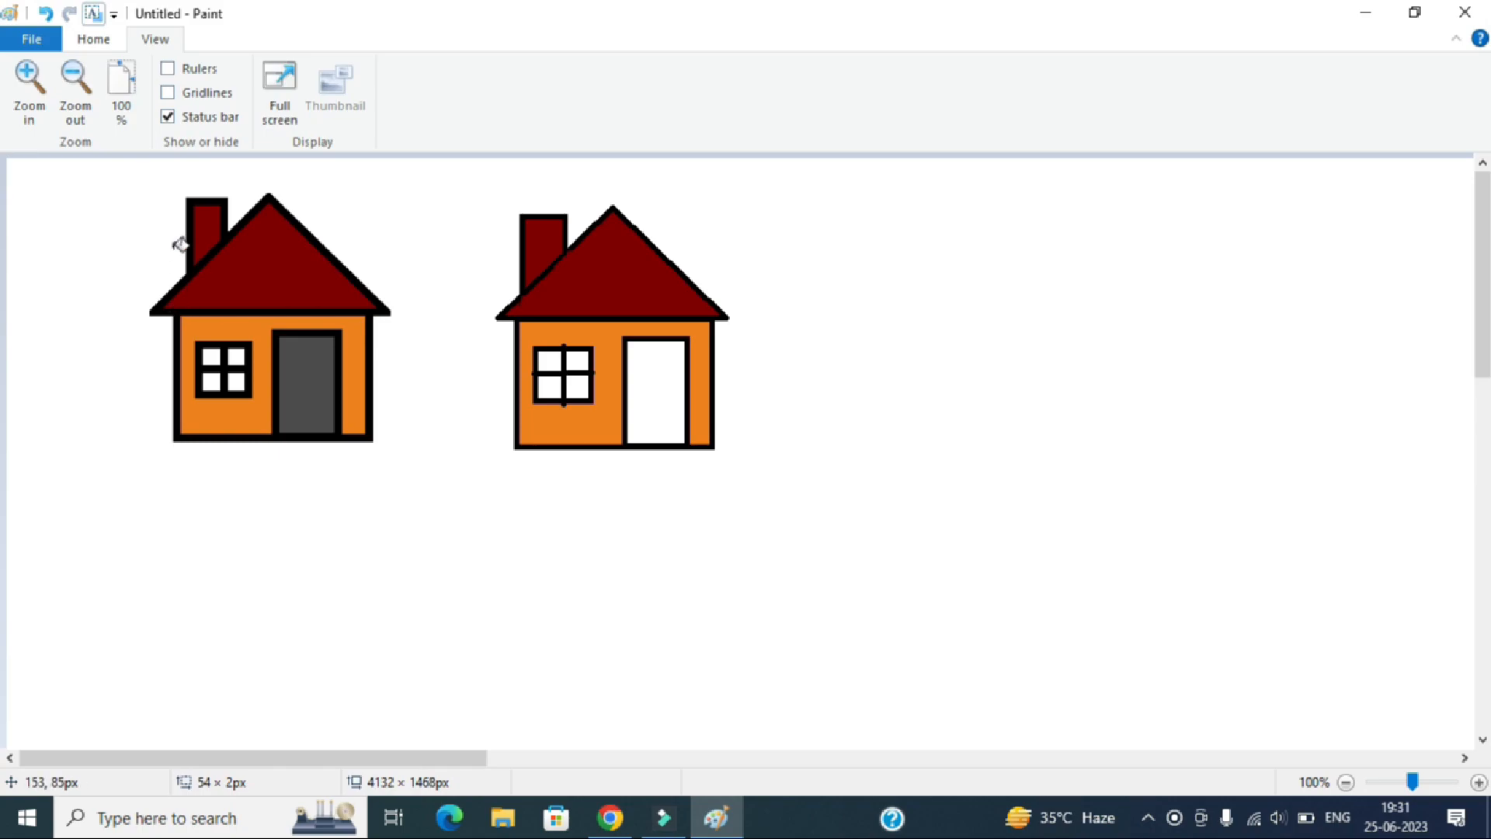
Hide and restore the status bar, and view the picture in full screen before returning to the editor
{"action": "left_click", "coordinate": [168, 118]}
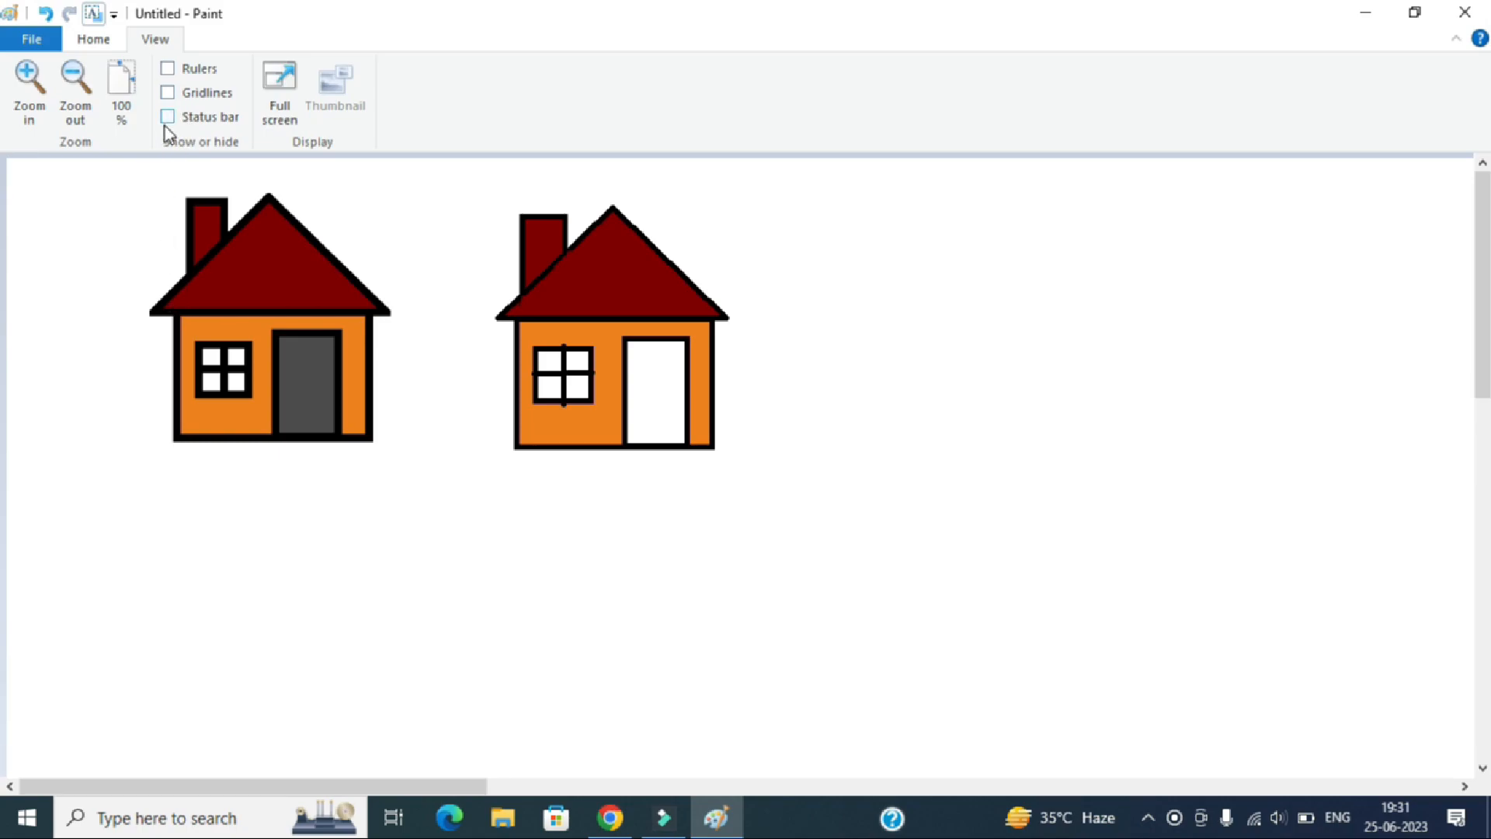
{"action": "left_click", "coordinate": [167, 128]}
{"action": "left_click", "coordinate": [297, 84]}
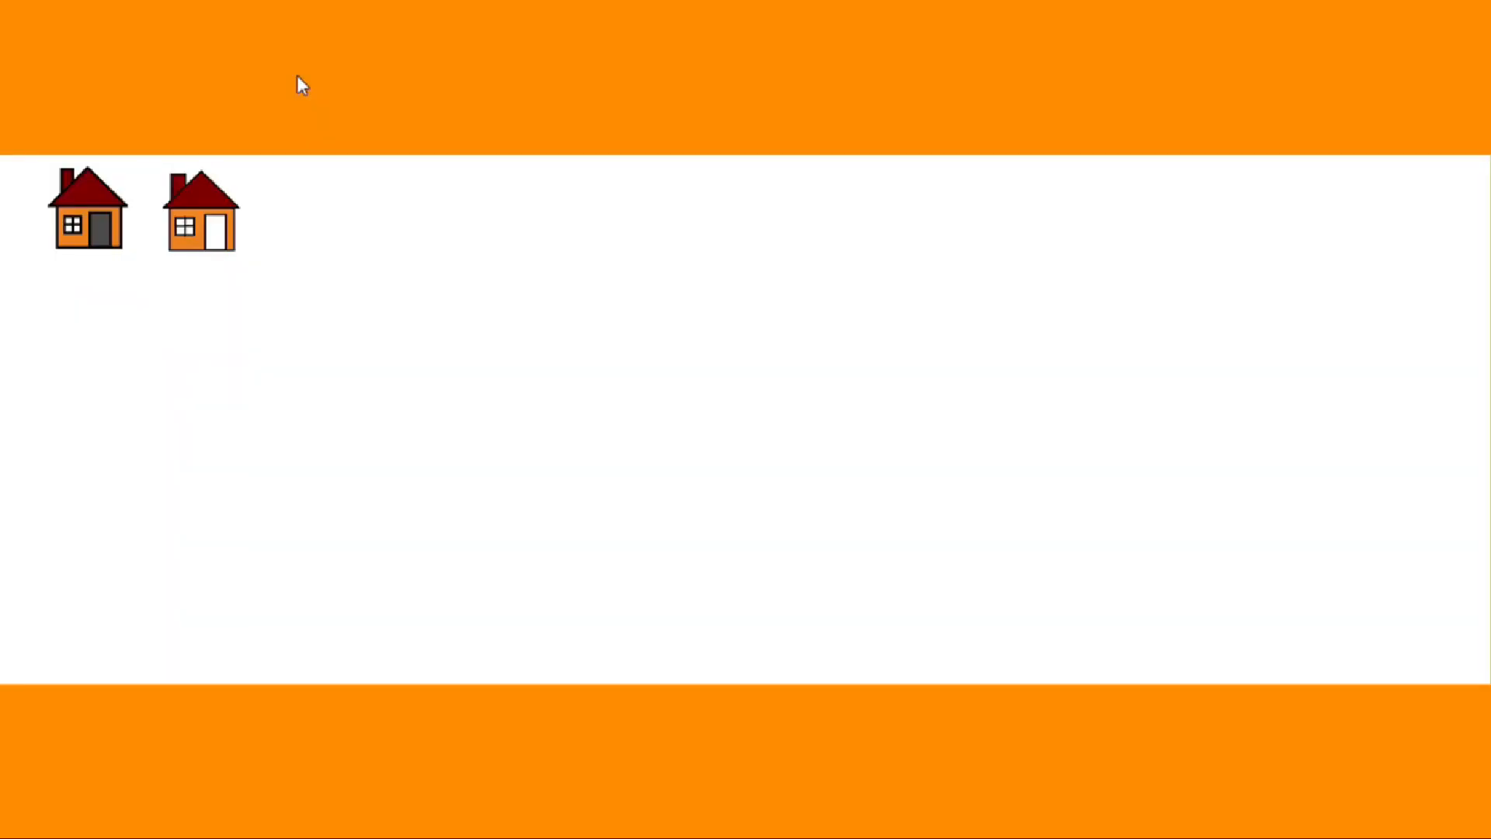
{"action": "left_click", "coordinate": [297, 76]}
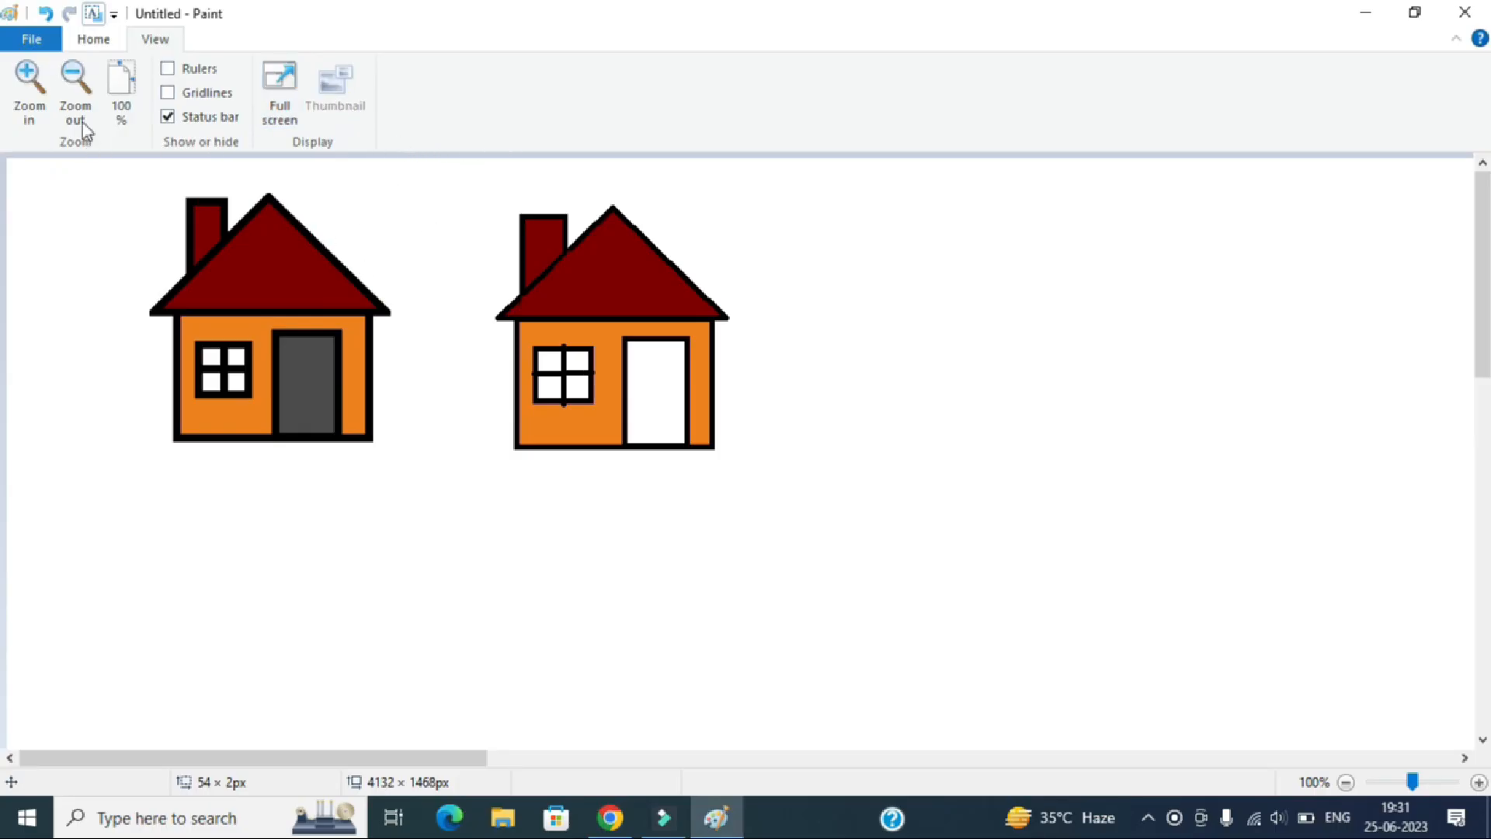
Zoom in to 300%, show the thumbnail of the picture and enlarge it until both houses fit
{"action": "double_click", "coordinate": [27, 84]}
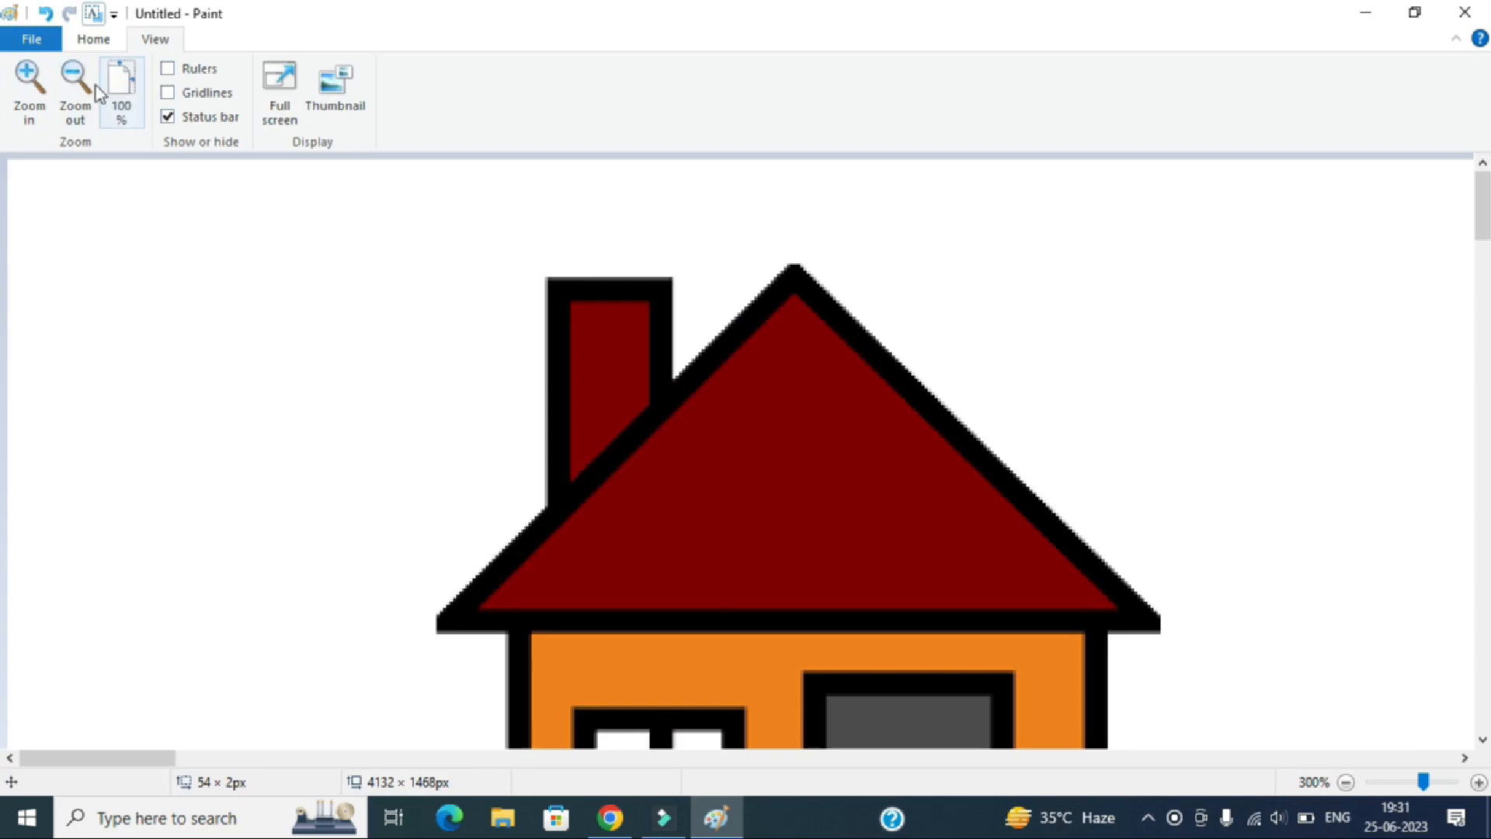
{"action": "left_click", "coordinate": [340, 90]}
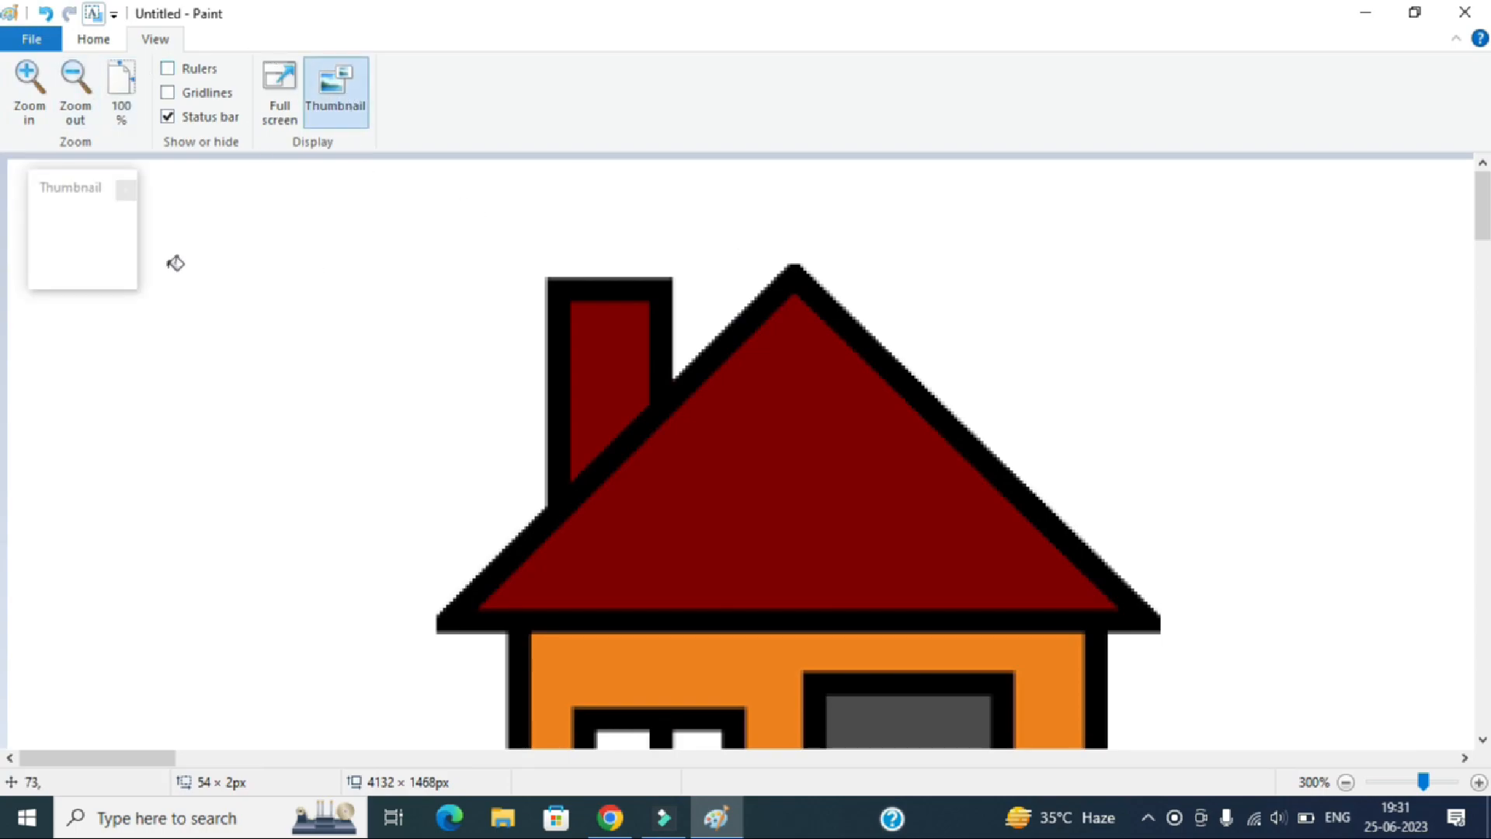
{"action": "left_click_drag", "start_coordinate": [137, 291], "coordinate": [781, 690]}
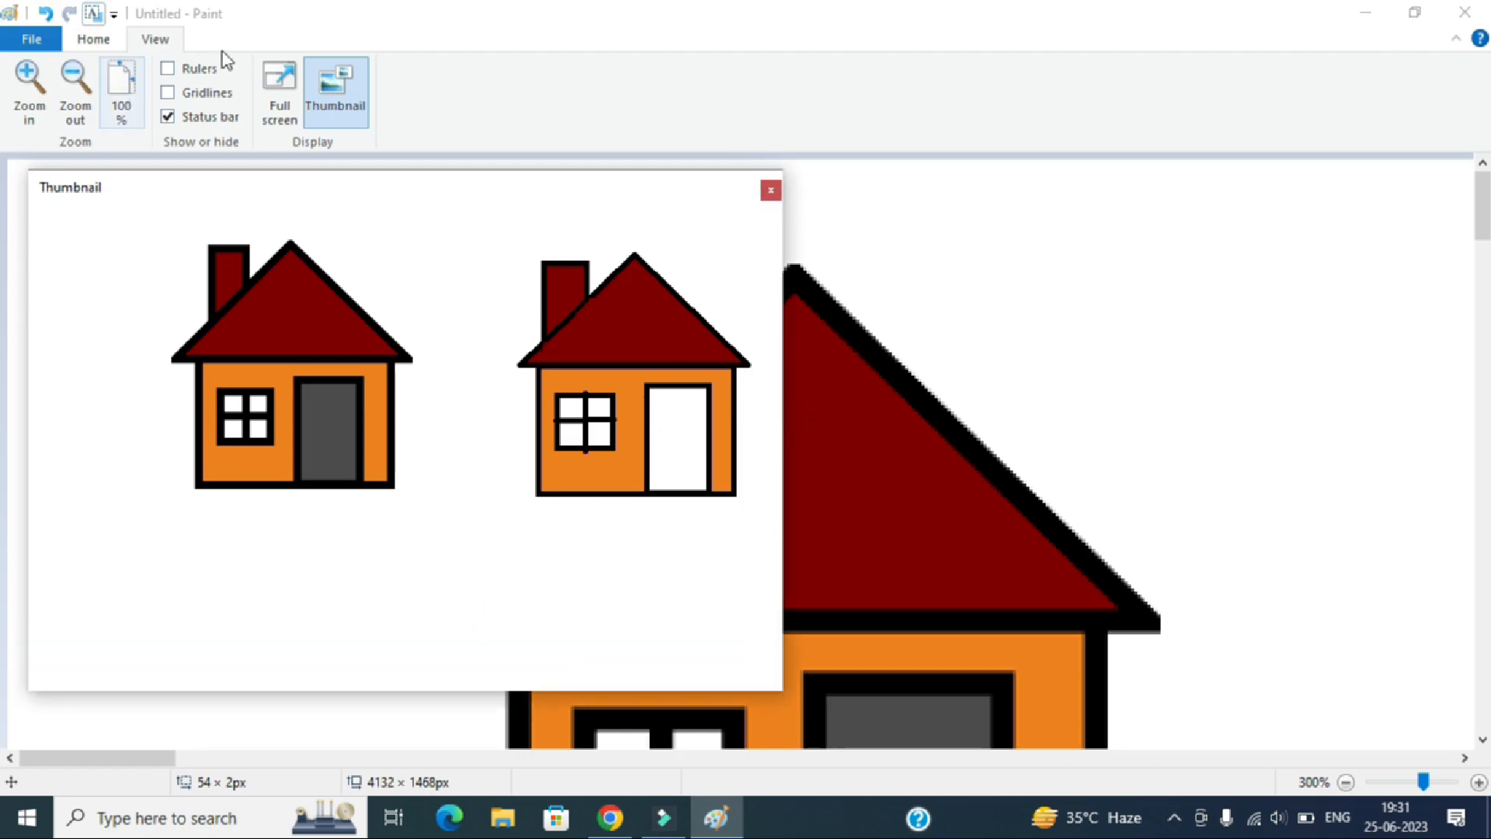
Fill the white background around the houses with orange and undo that fill
{"action": "left_click", "coordinate": [94, 41]}
{"action": "left_click", "coordinate": [1204, 328]}
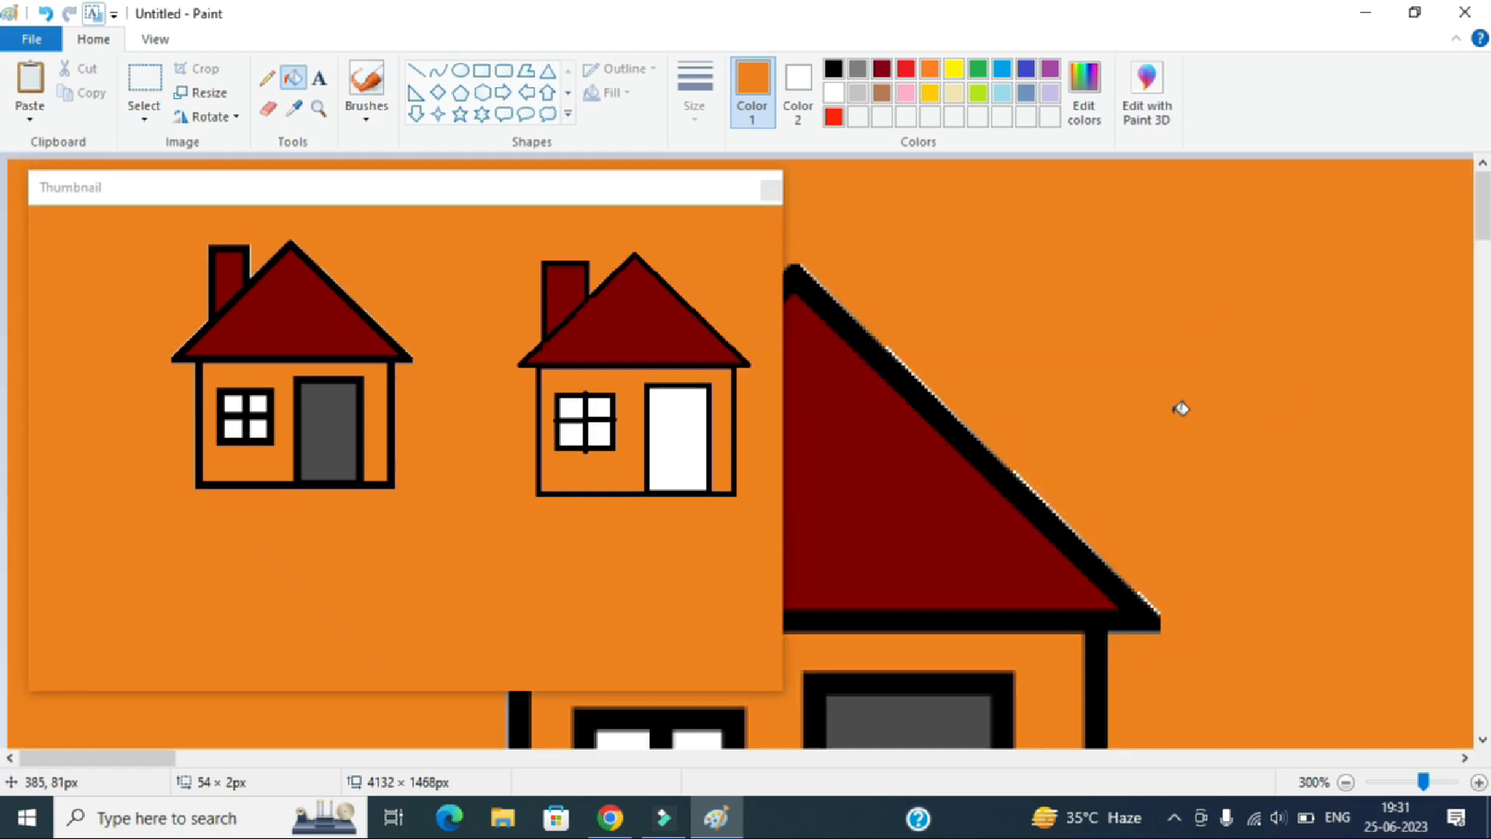
{"action": "key", "text": "ctrl+z"}
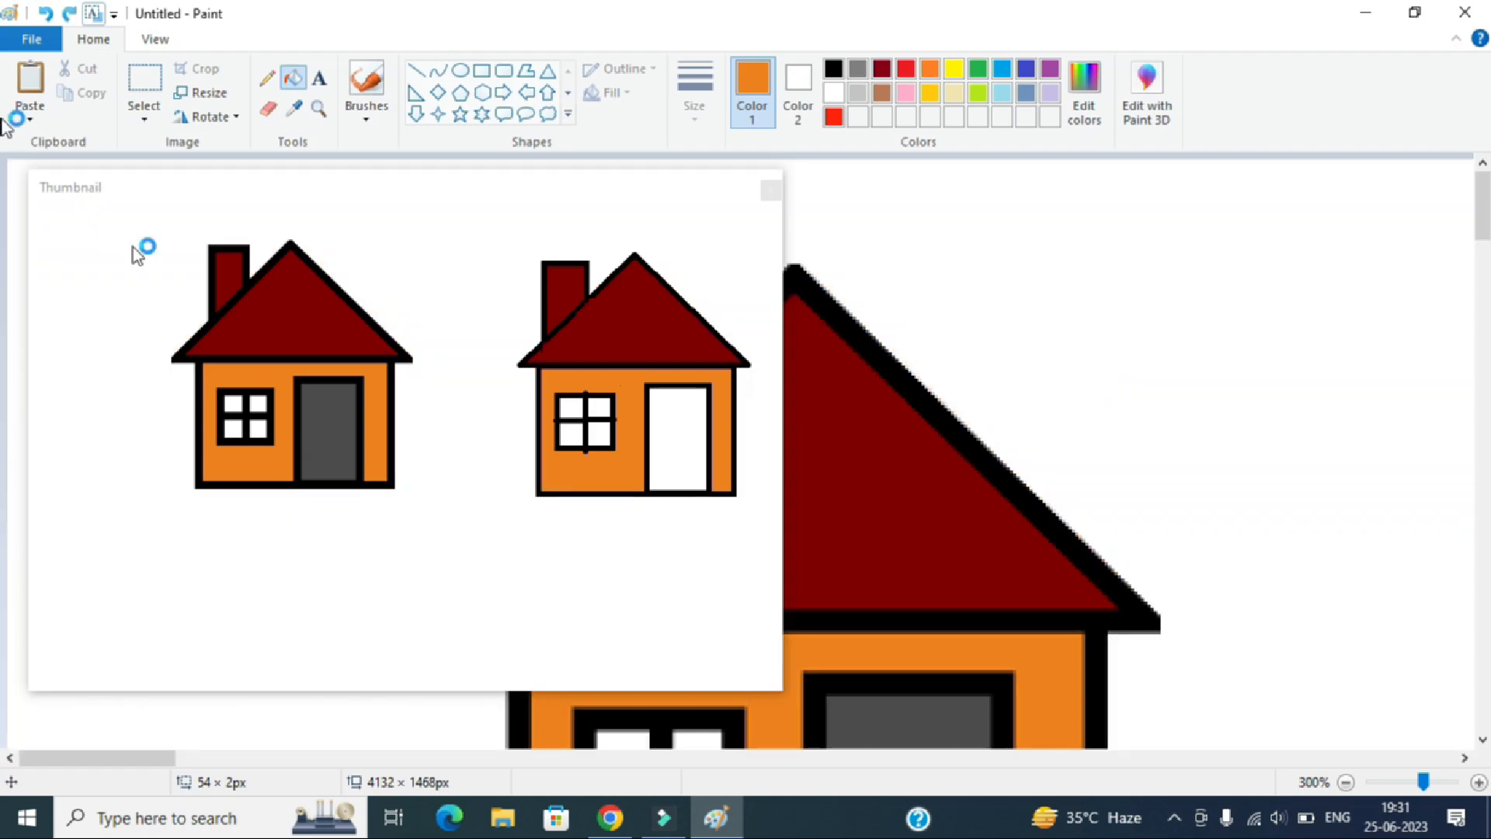
Draw three orange ovals of about 31 × 47, 55 × 82 and 38 × 23 px beside the clipart house, and close the thumbnail
{"action": "left_click", "coordinate": [460, 70]}
{"action": "left_click_drag", "start_coordinate": [1159, 290], "coordinate": [1258, 439]}
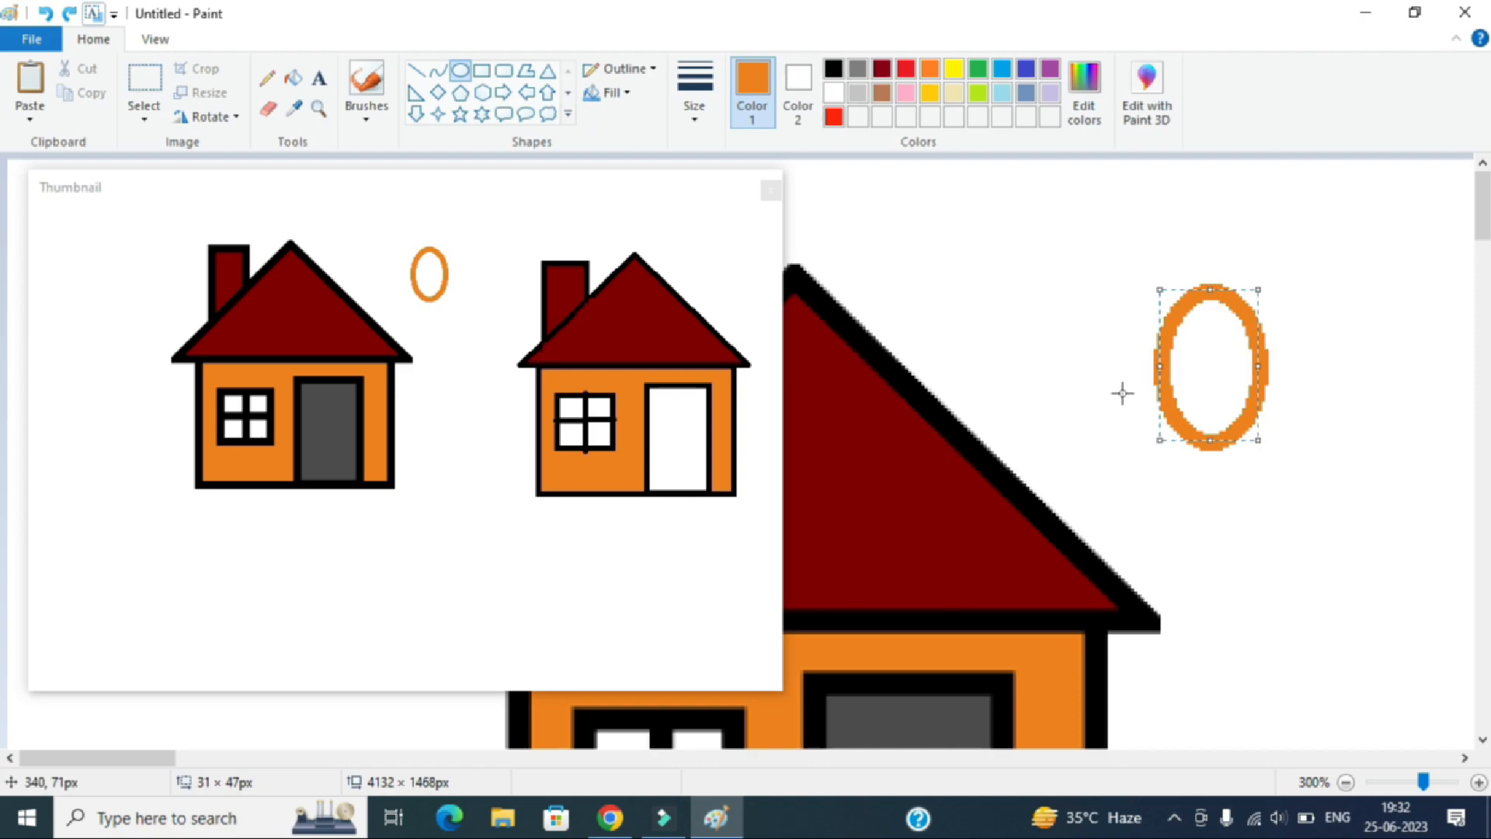
{"action": "left_click_drag", "start_coordinate": [947, 280], "coordinate": [1124, 544]}
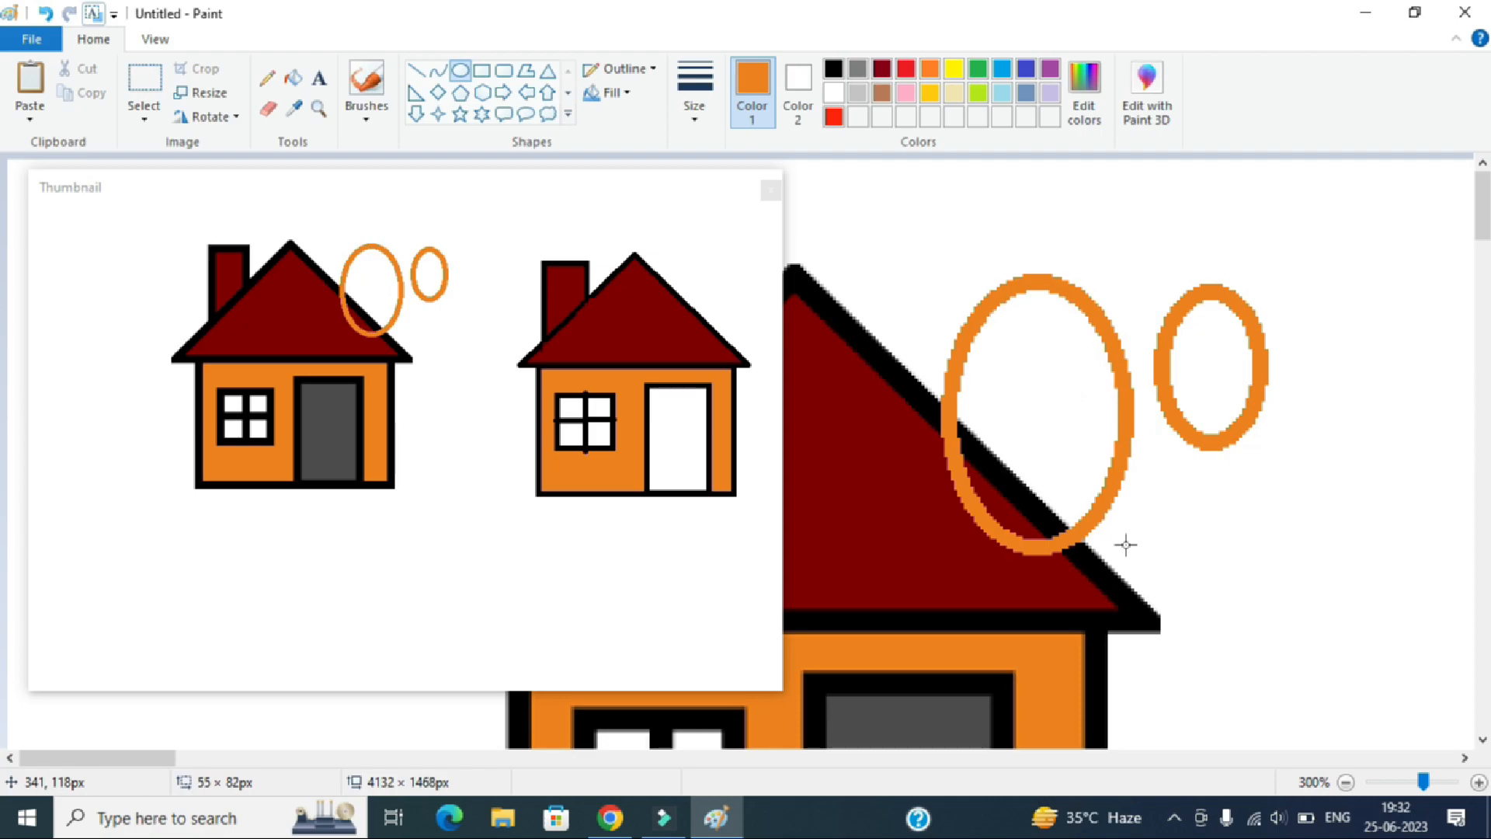
{"action": "left_click_drag", "start_coordinate": [1287, 672], "coordinate": [1409, 744]}
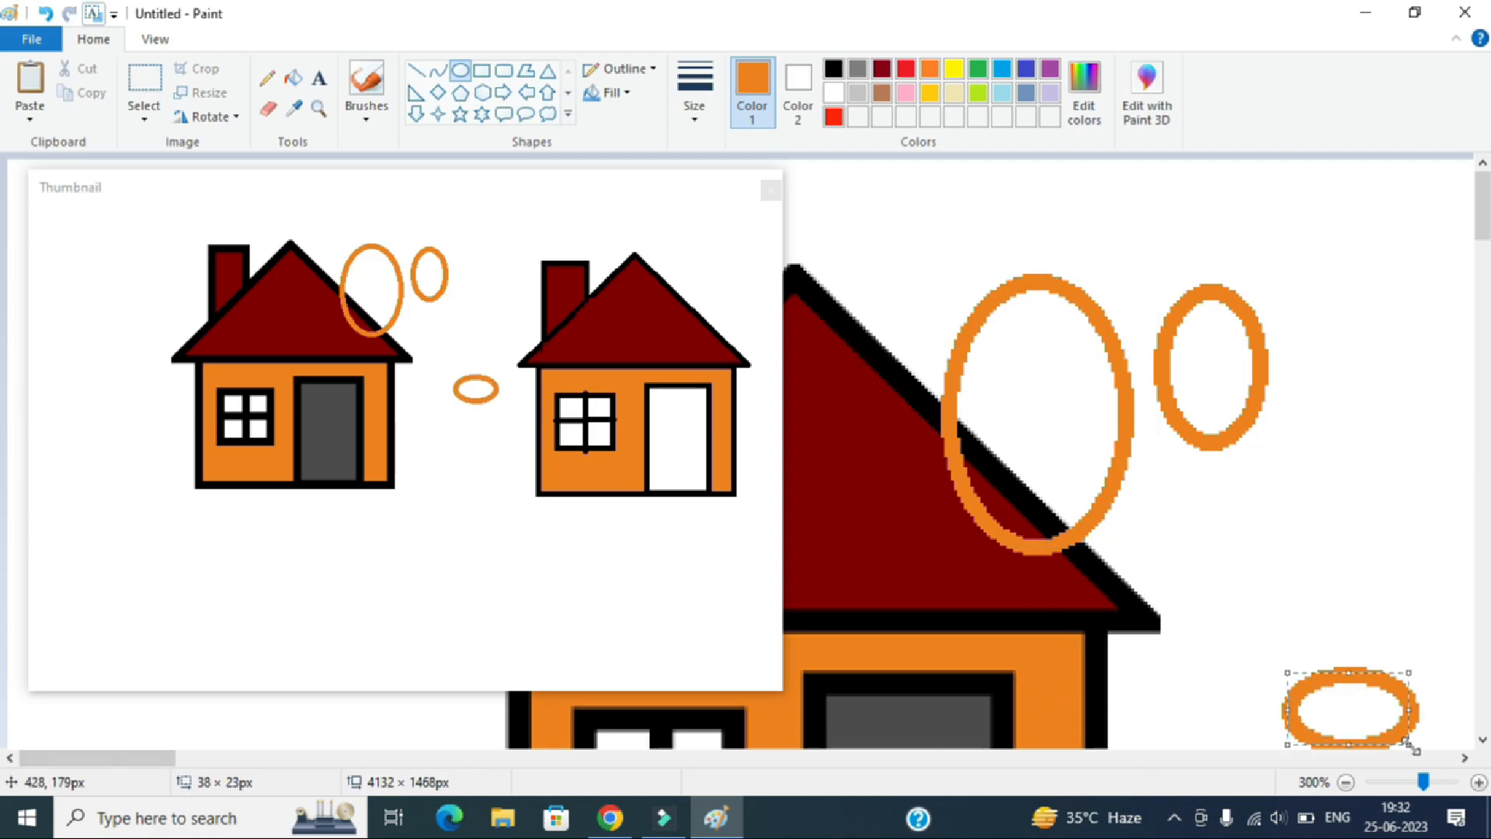
{"action": "left_click", "coordinate": [480, 562]}
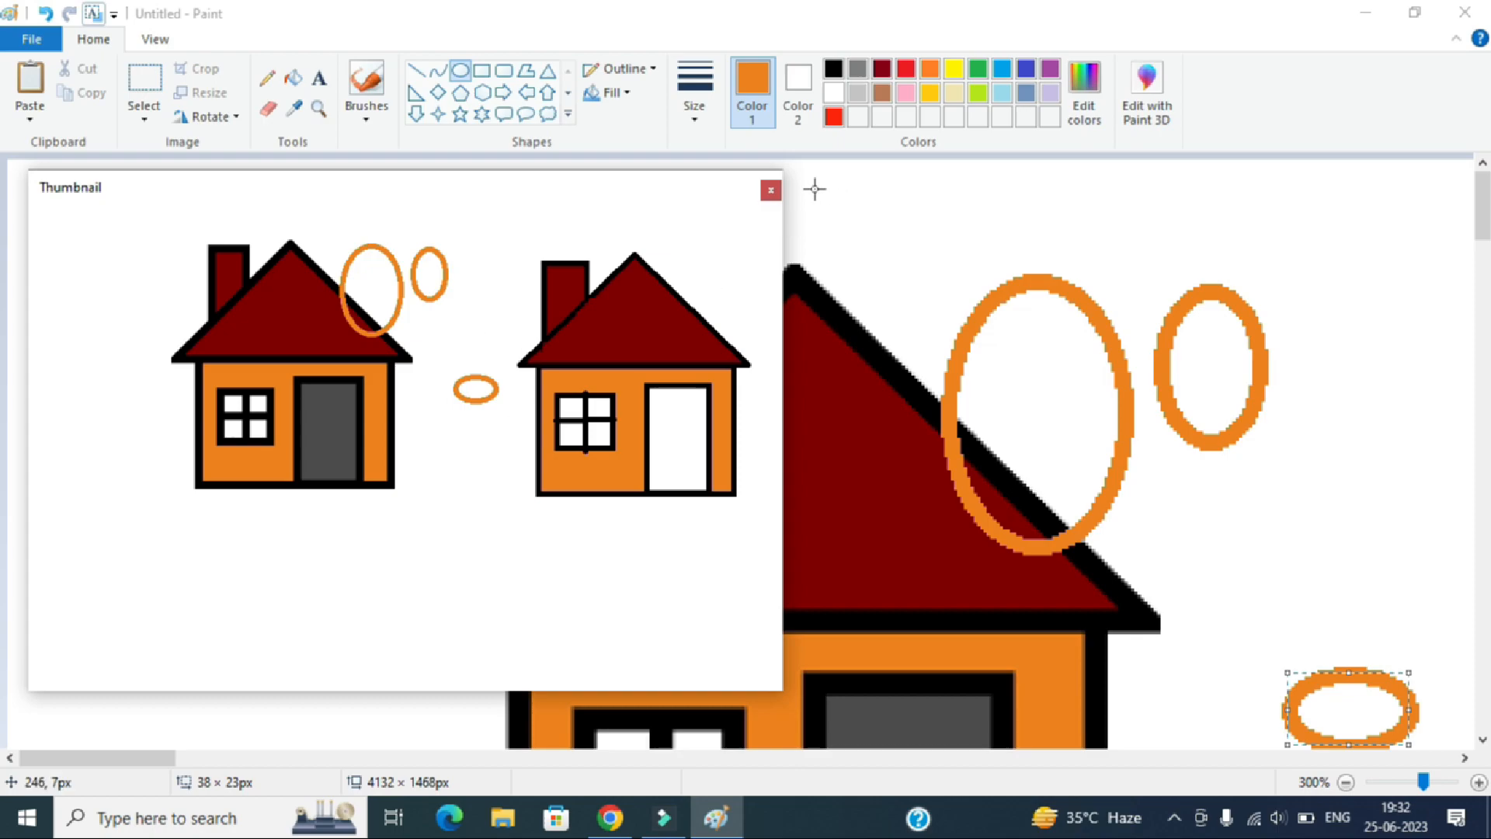
{"action": "left_click", "coordinate": [772, 191]}
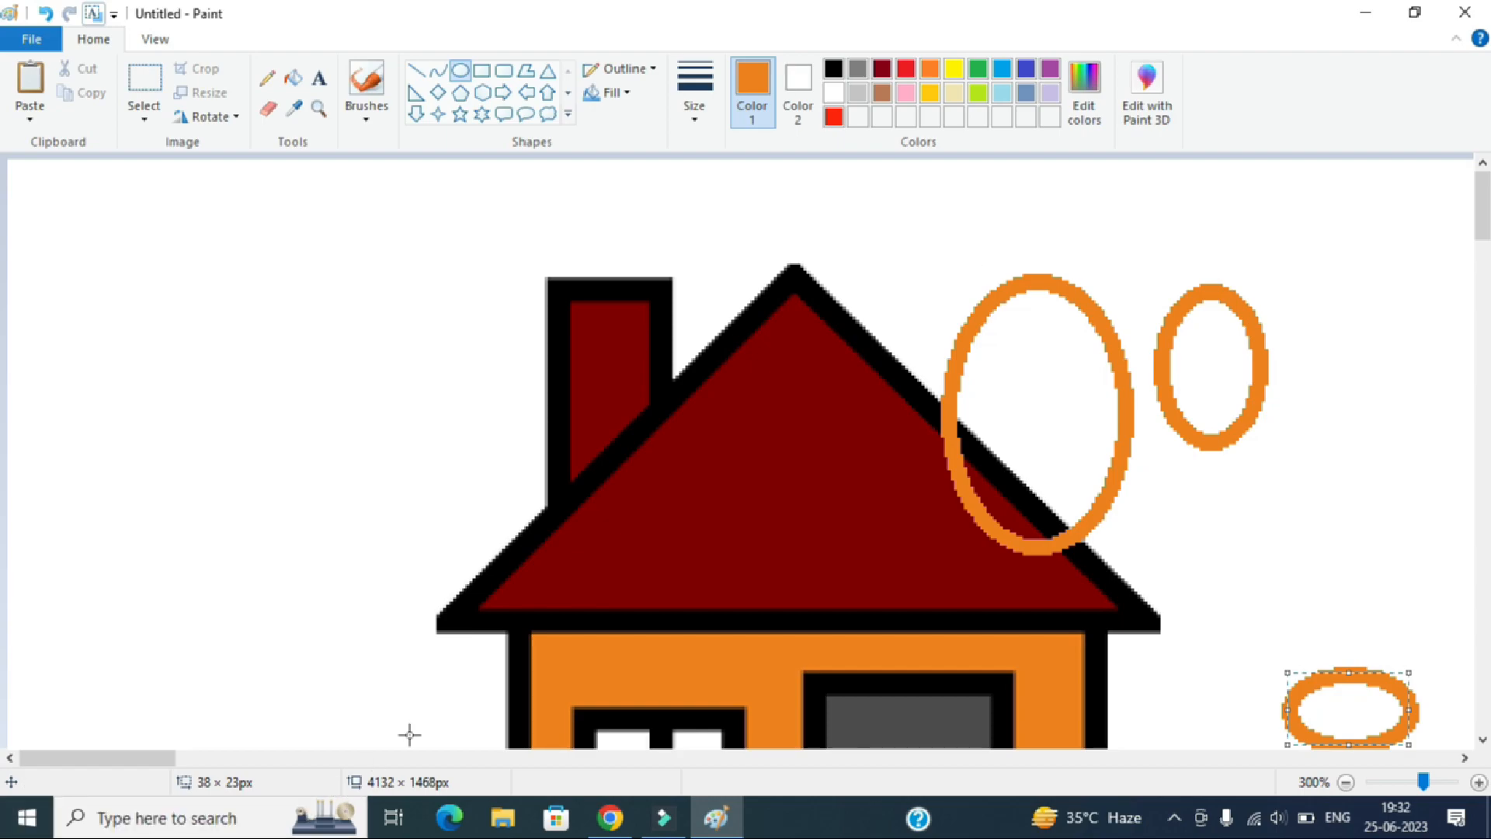
Switch to Chrome to look through the "clipart home" image results, return to Paint and zoom out to 100%
{"action": "left_click", "coordinate": [617, 821]}
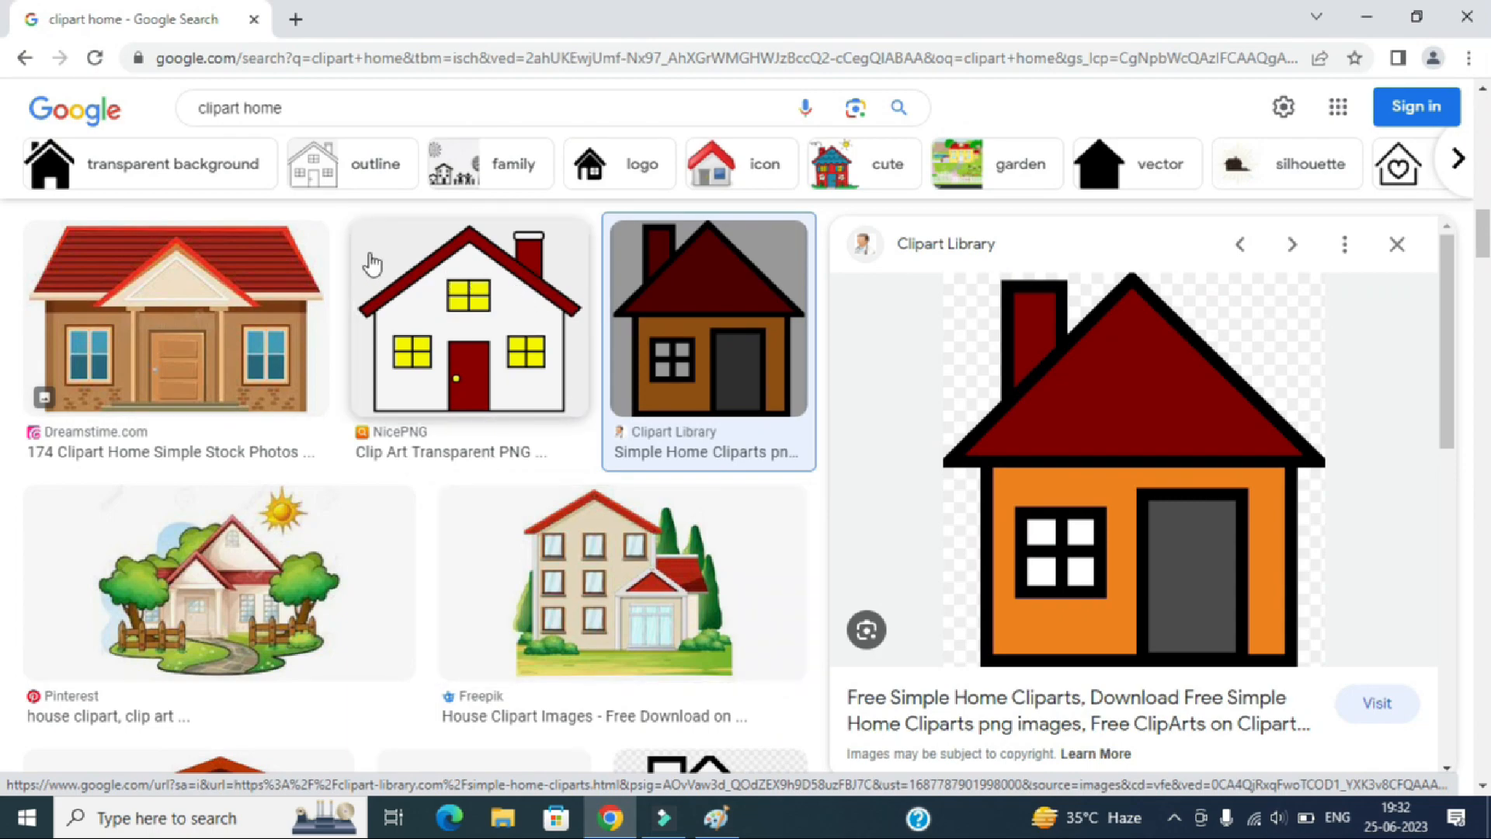
{"action": "scroll", "coordinate": [499, 506], "scroll_direction": "down", "scroll_amount": 12}
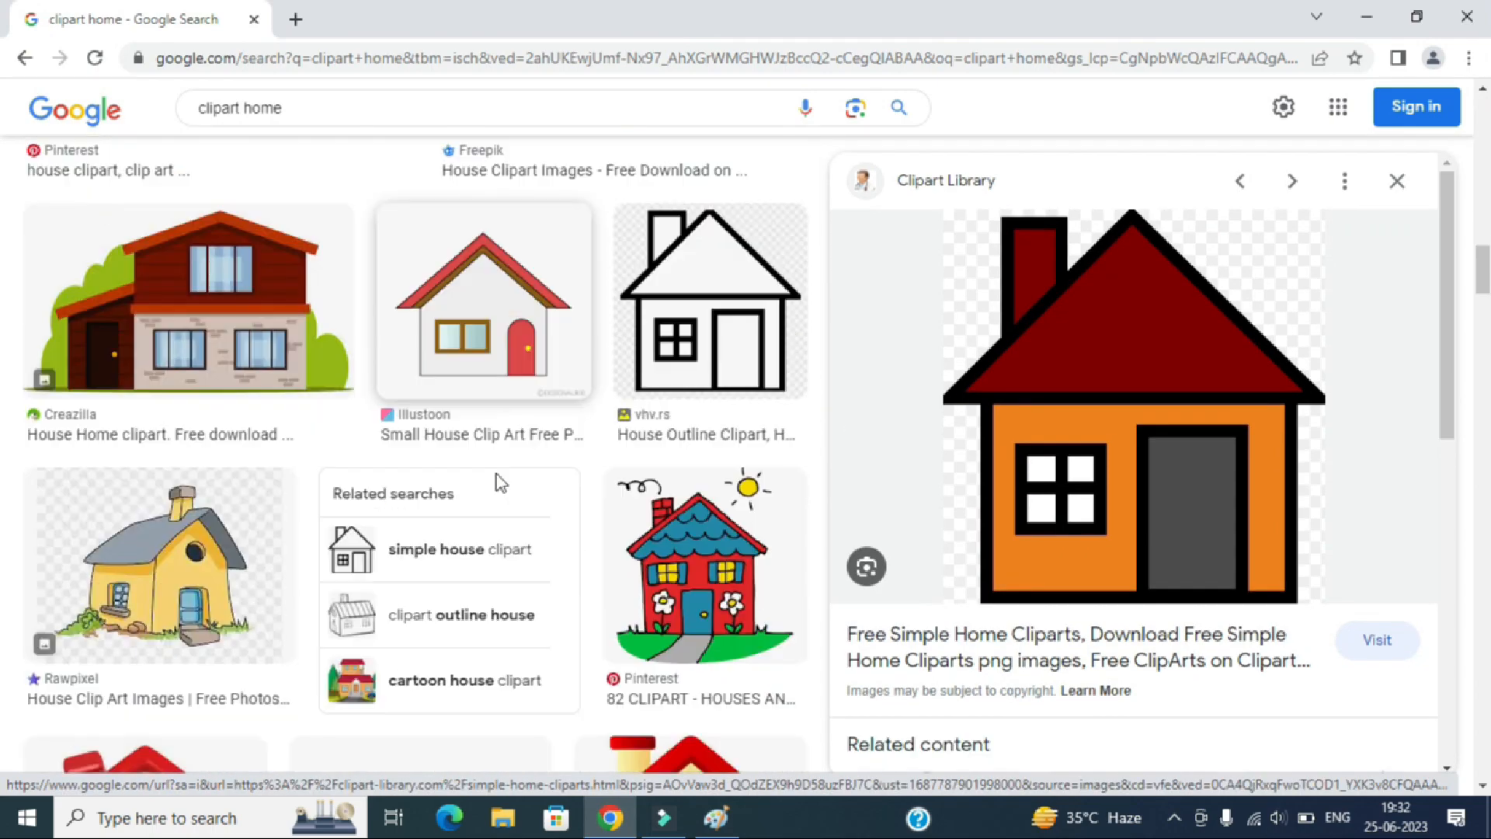
{"action": "scroll", "coordinate": [510, 507], "scroll_direction": "down", "scroll_amount": 7}
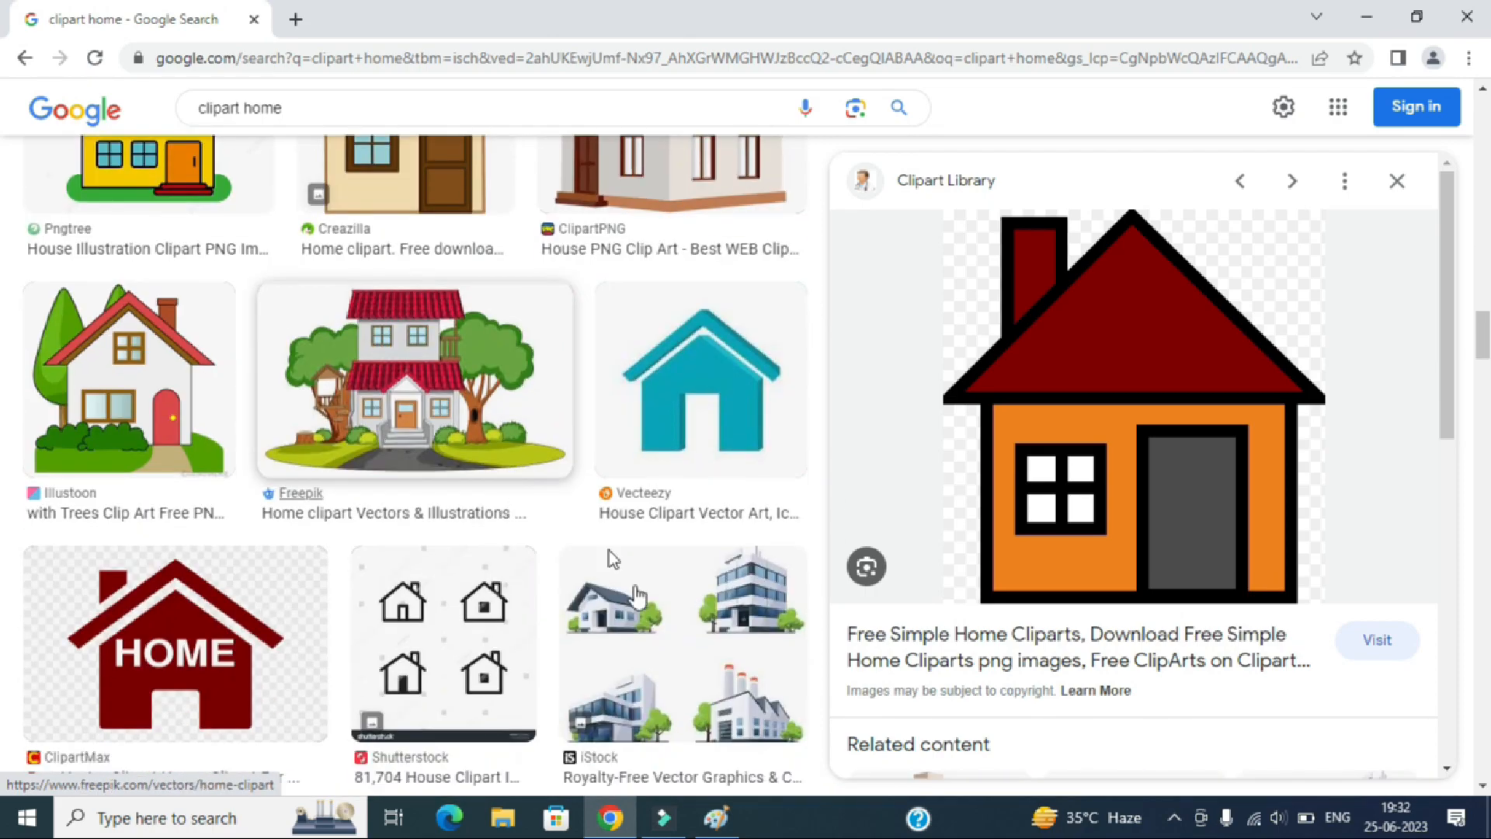
{"action": "left_click", "coordinate": [1367, 16]}
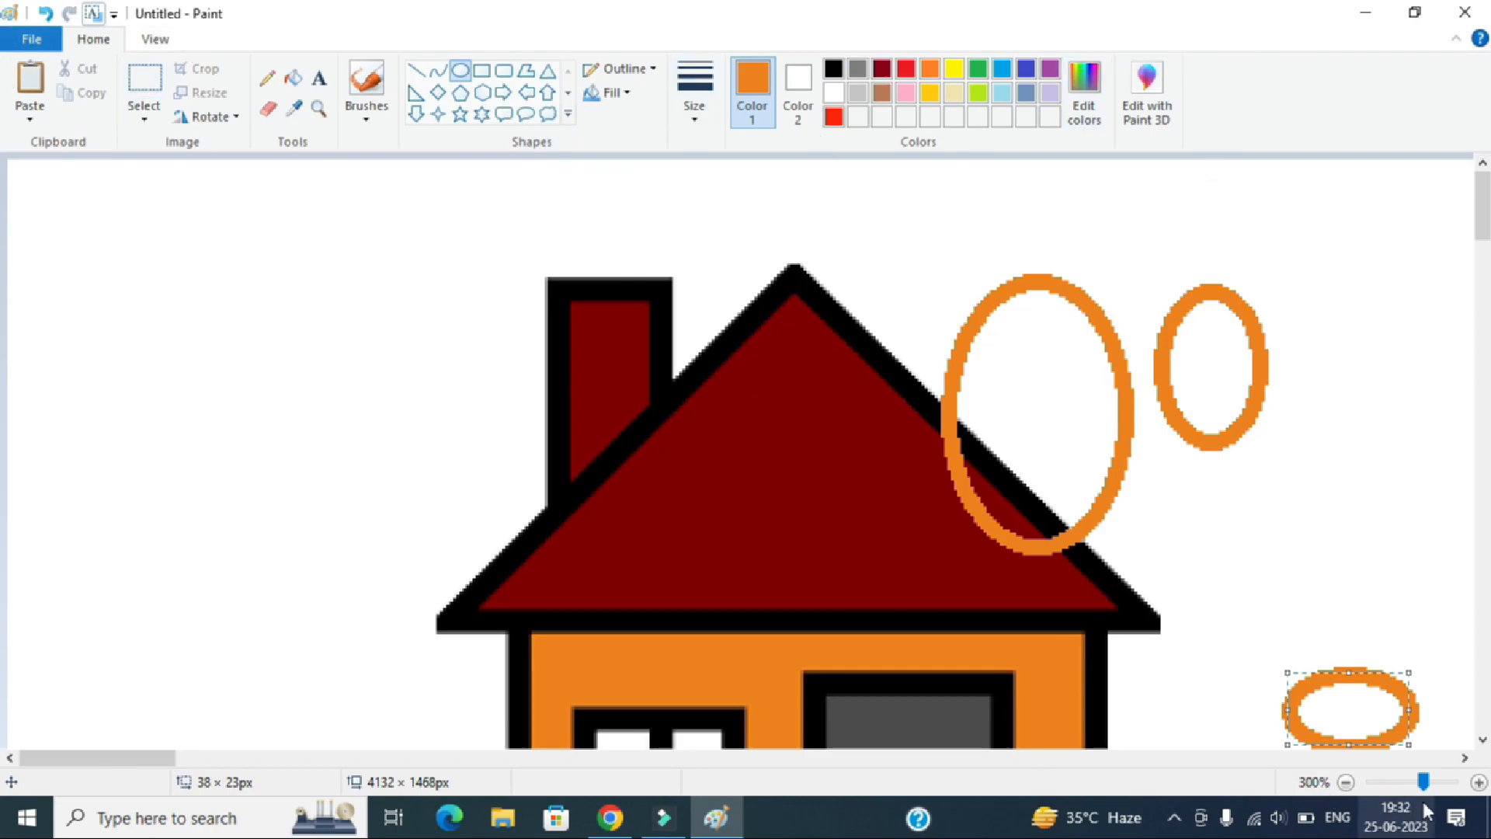
{"action": "left_click", "coordinate": [1346, 782]}
{"action": "left_click", "coordinate": [1346, 782]}
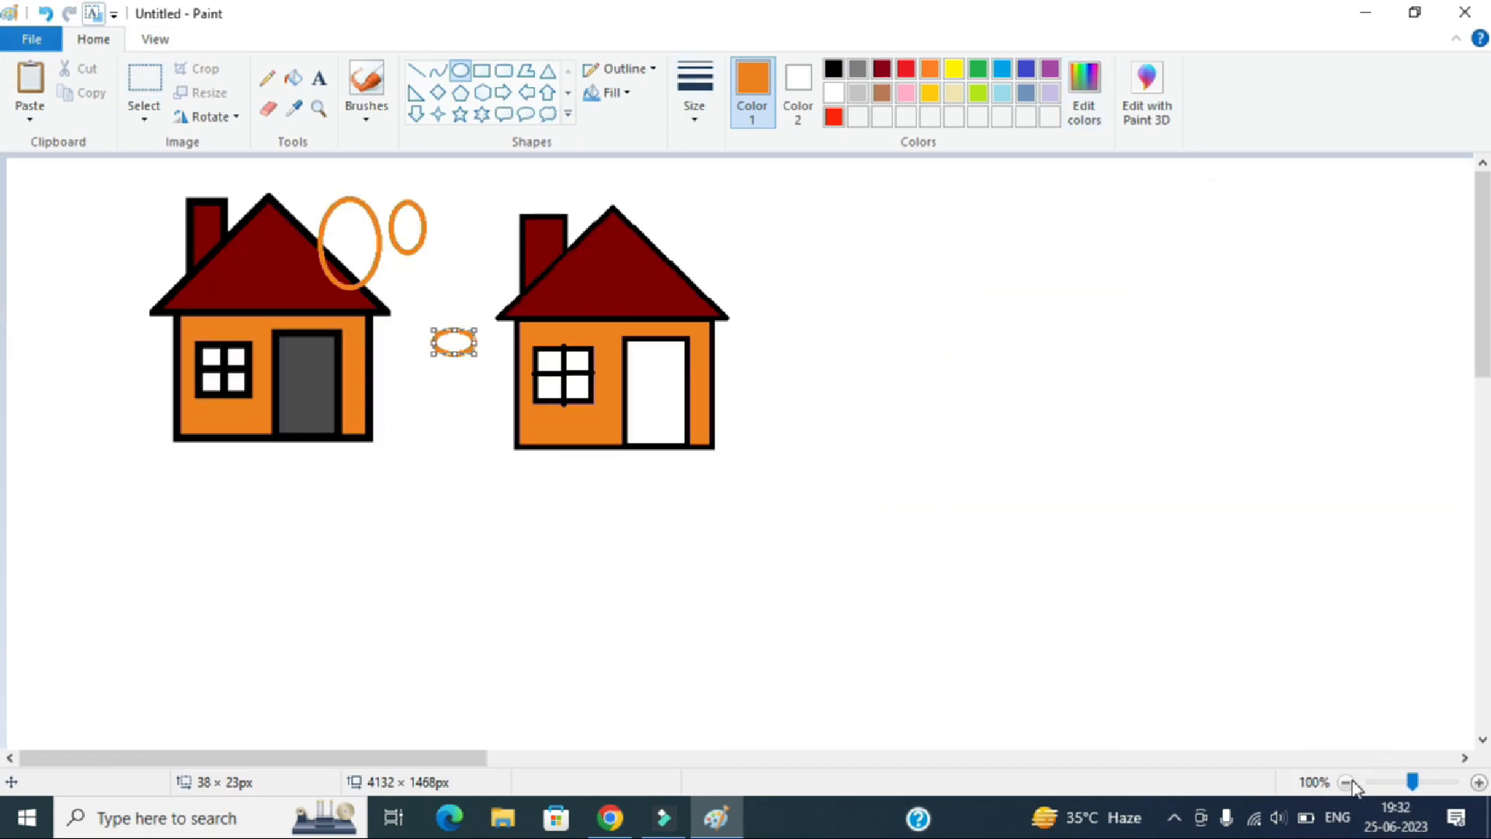
Open the picture in Paint 3D without saving the changes, and draw a blue 5 px marker stroke across the canvas
{"action": "left_click", "coordinate": [1134, 97]}
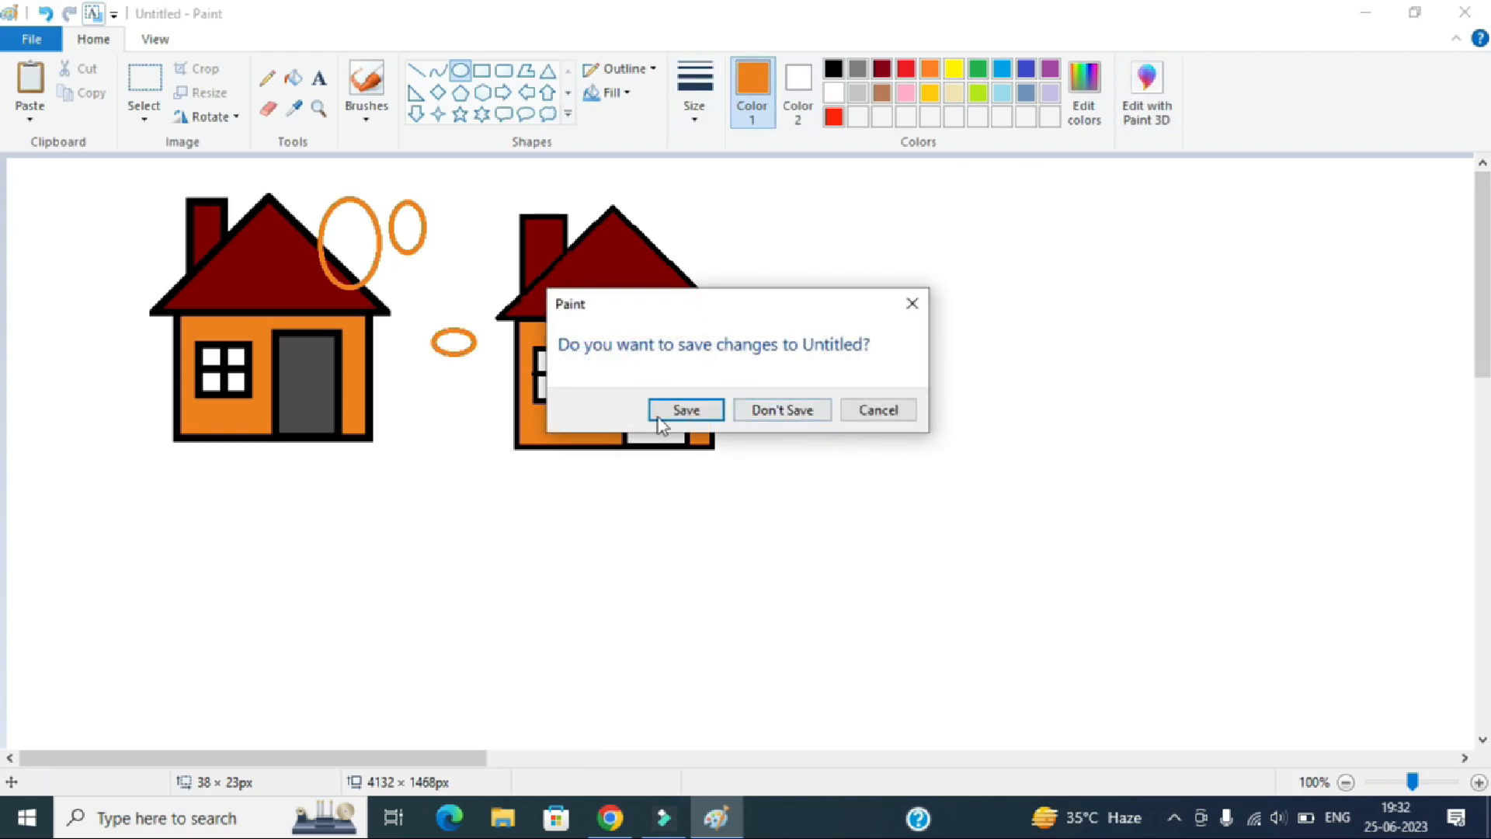
{"action": "left_click", "coordinate": [798, 420]}
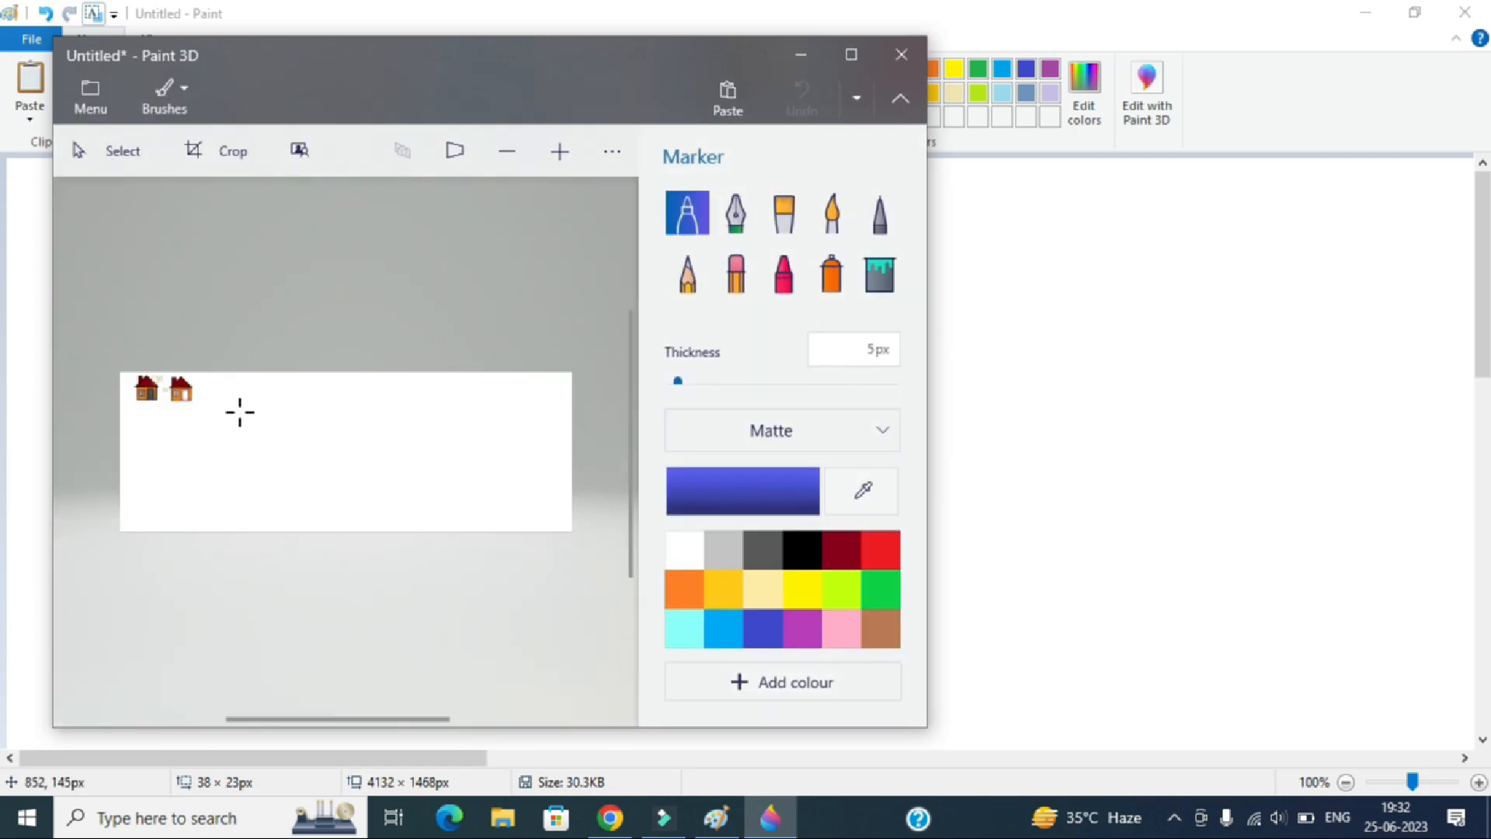
{"action": "left_click_drag", "start_coordinate": [433, 525], "coordinate": [334, 414]}
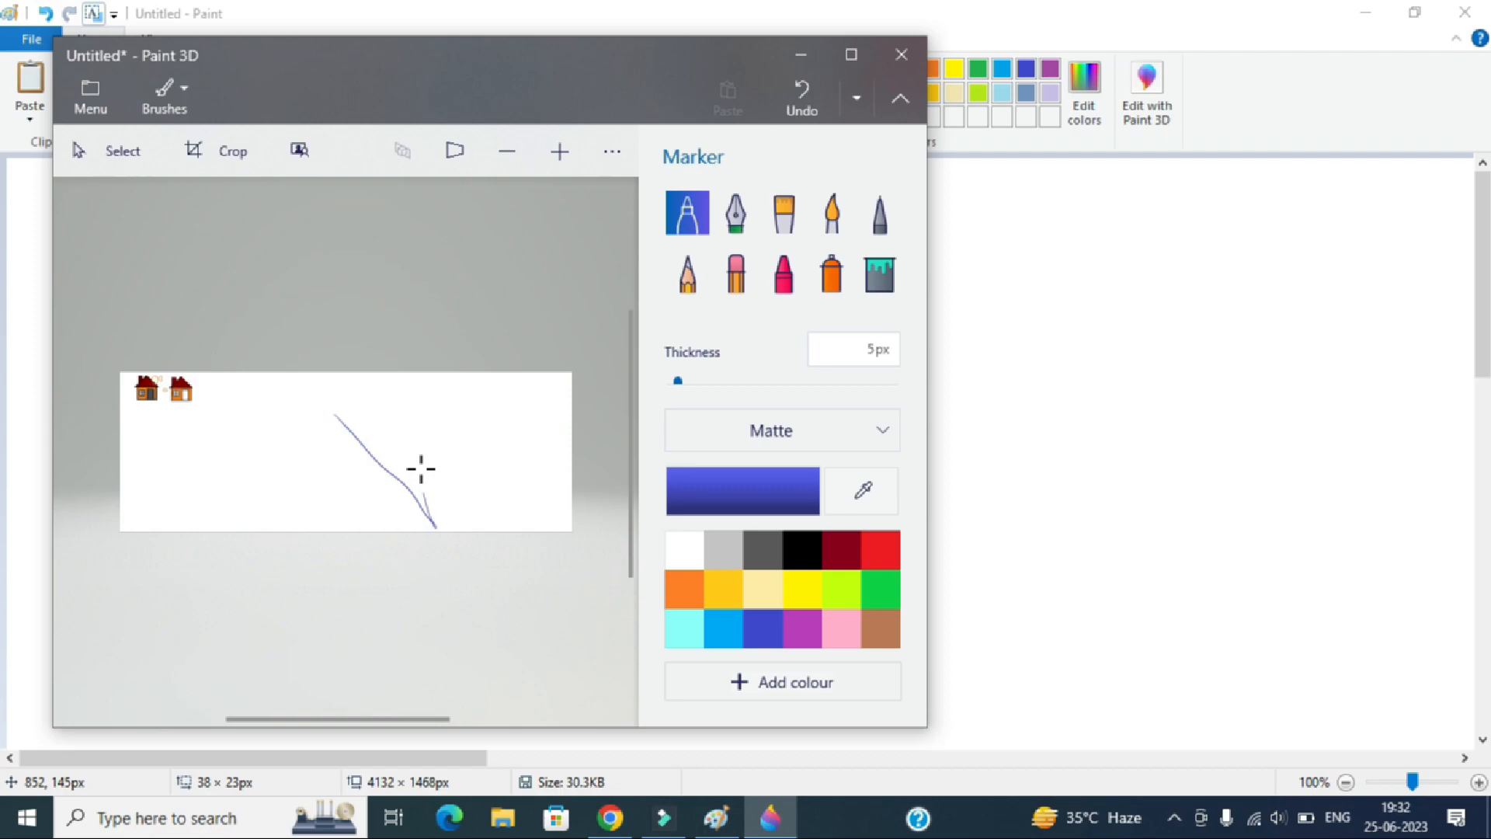
Try out the calligraphy pen, eraser and fill tools in turn, and open the current fill colour for editing
{"action": "left_click", "coordinate": [735, 212]}
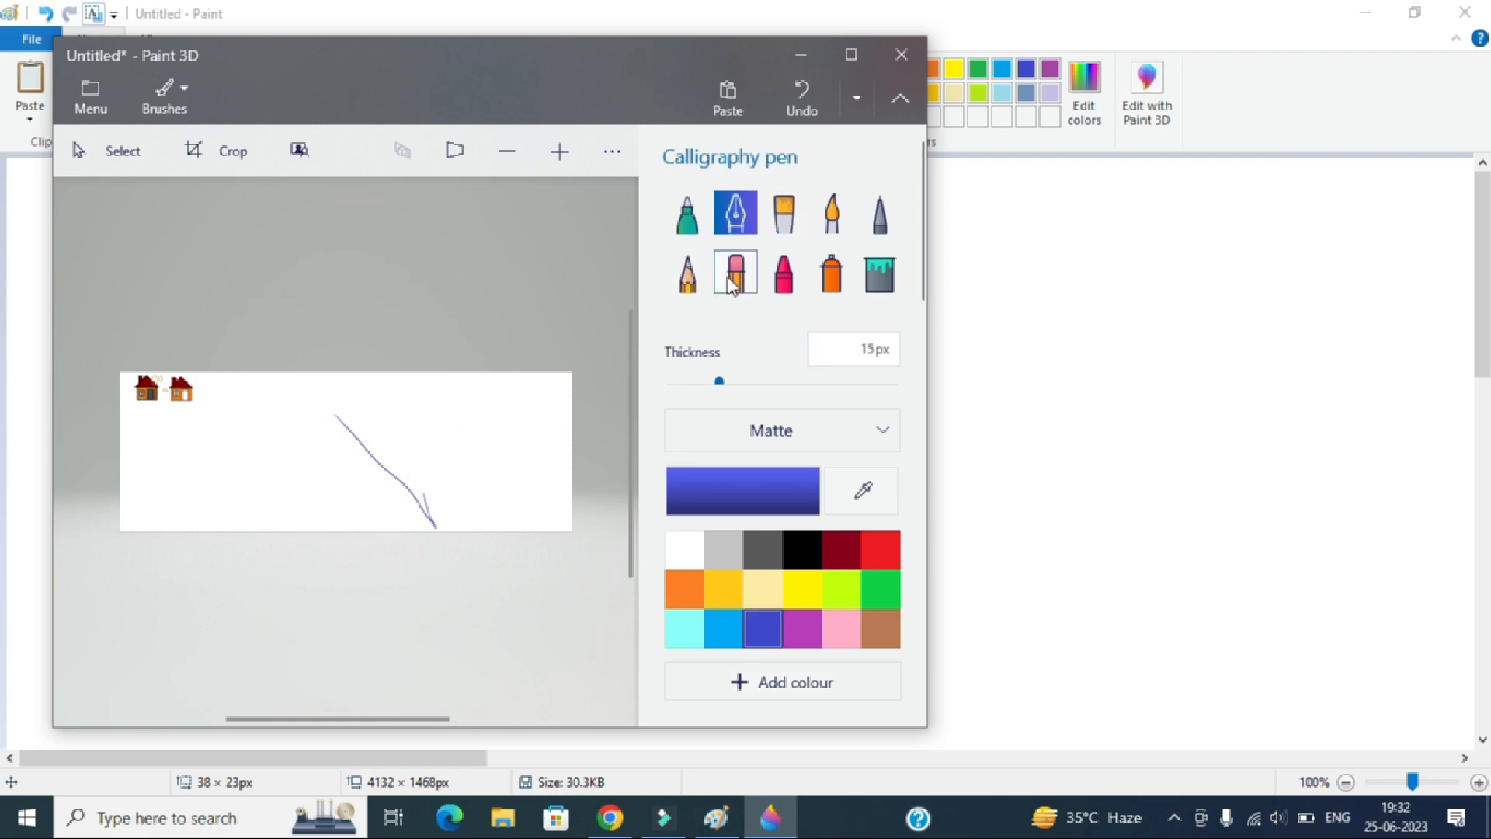
{"action": "left_click", "coordinate": [737, 272]}
{"action": "left_click", "coordinate": [878, 272]}
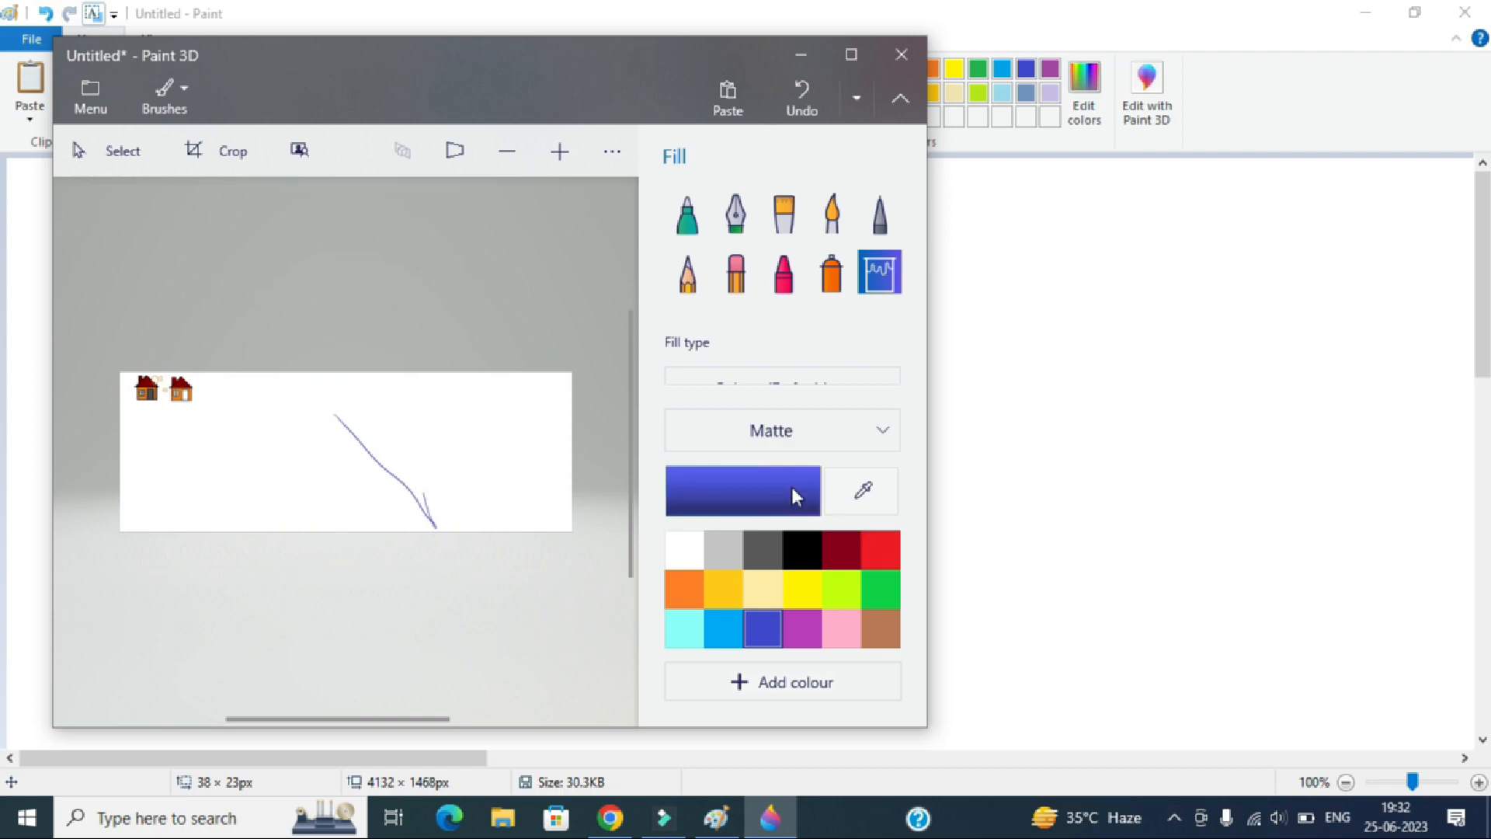
{"action": "left_click", "coordinate": [769, 491]}
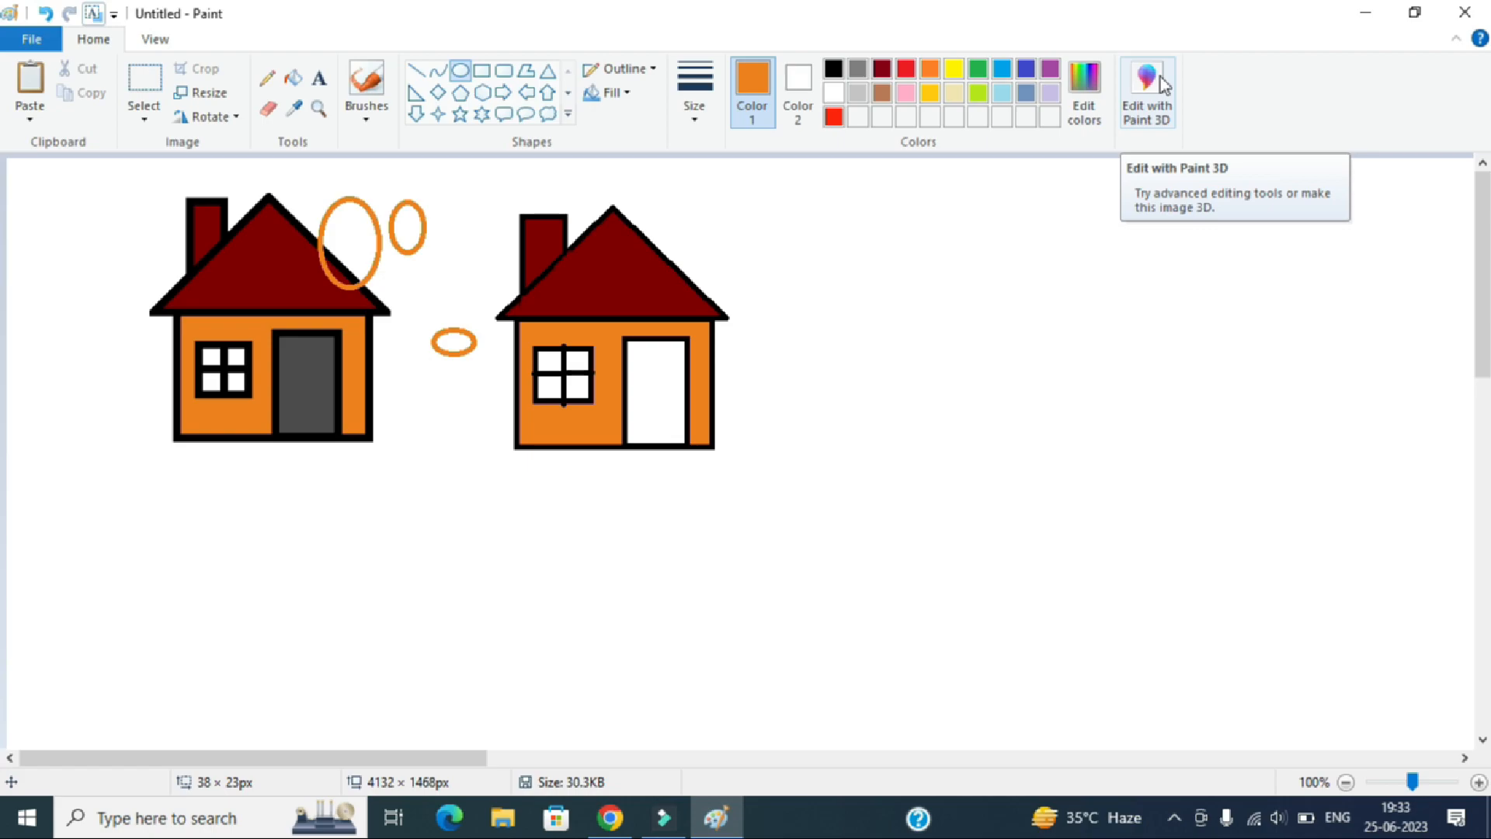
Open the Resize and Skew settings in Paint, switch the units to pixels and back to percentage, and dismiss them
{"action": "left_click", "coordinate": [204, 94]}
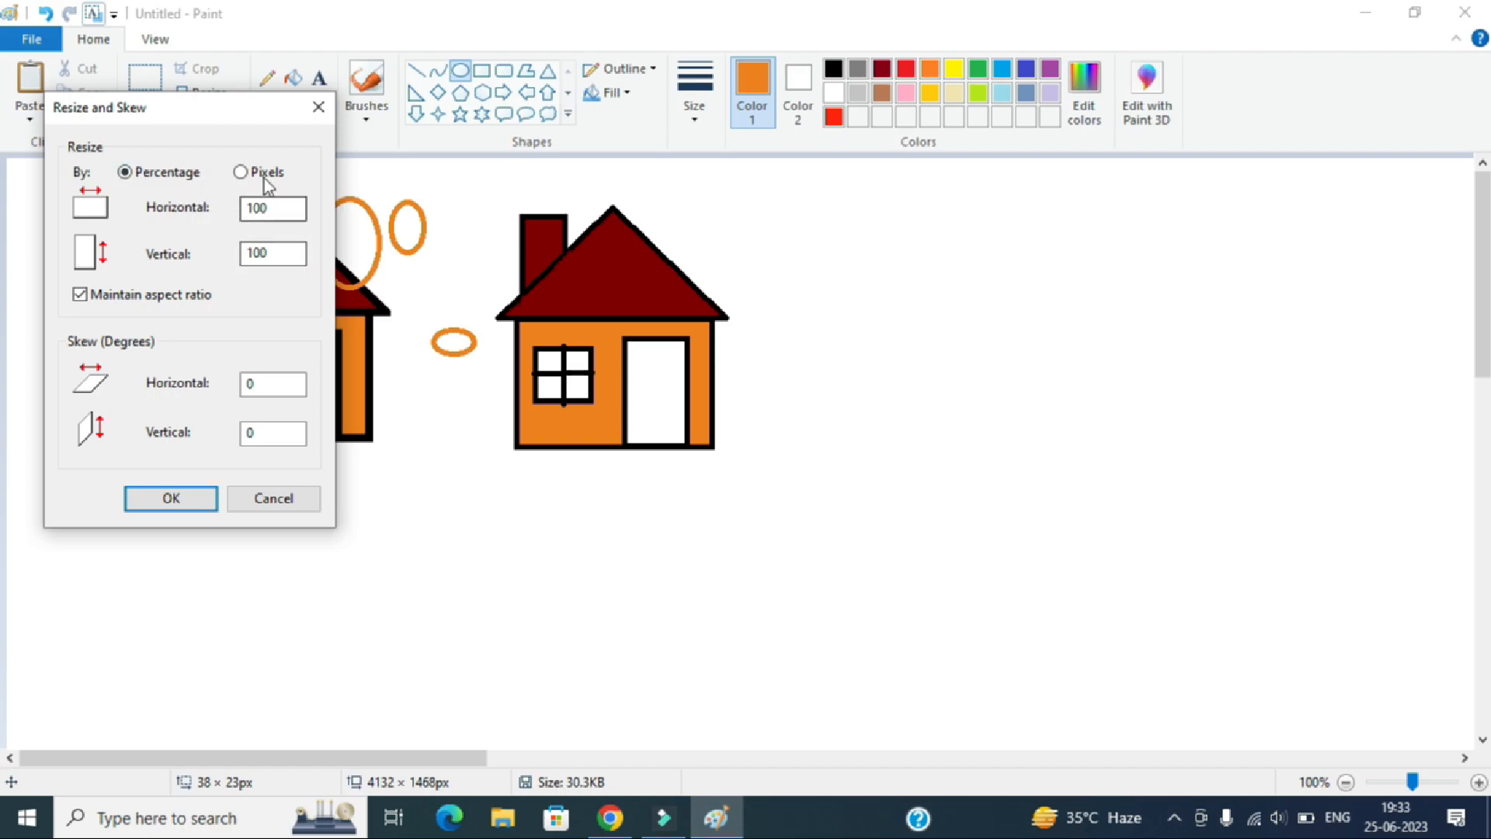
{"action": "left_click", "coordinate": [242, 172]}
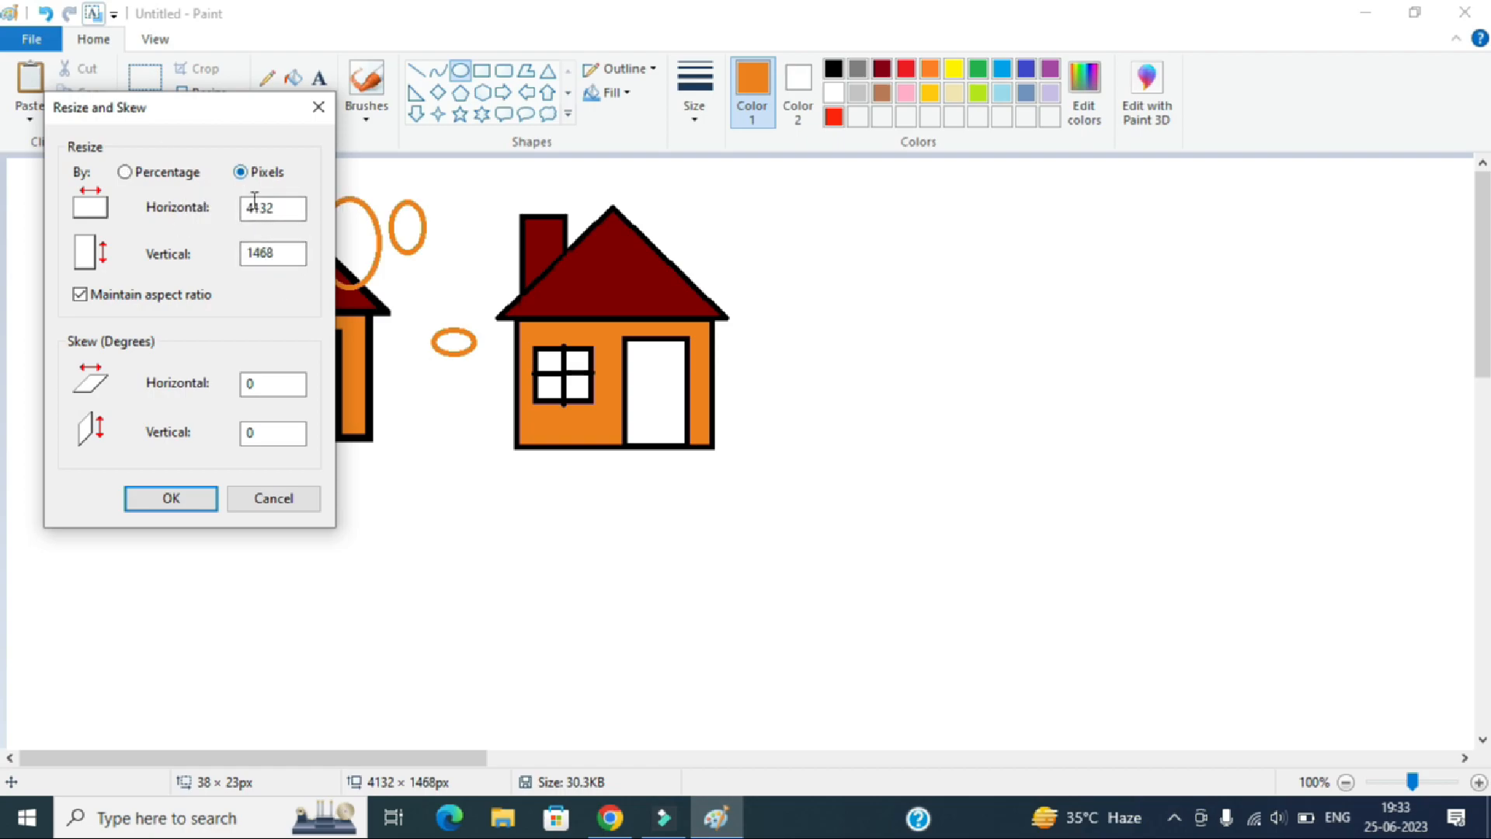
{"action": "left_click", "coordinate": [145, 174]}
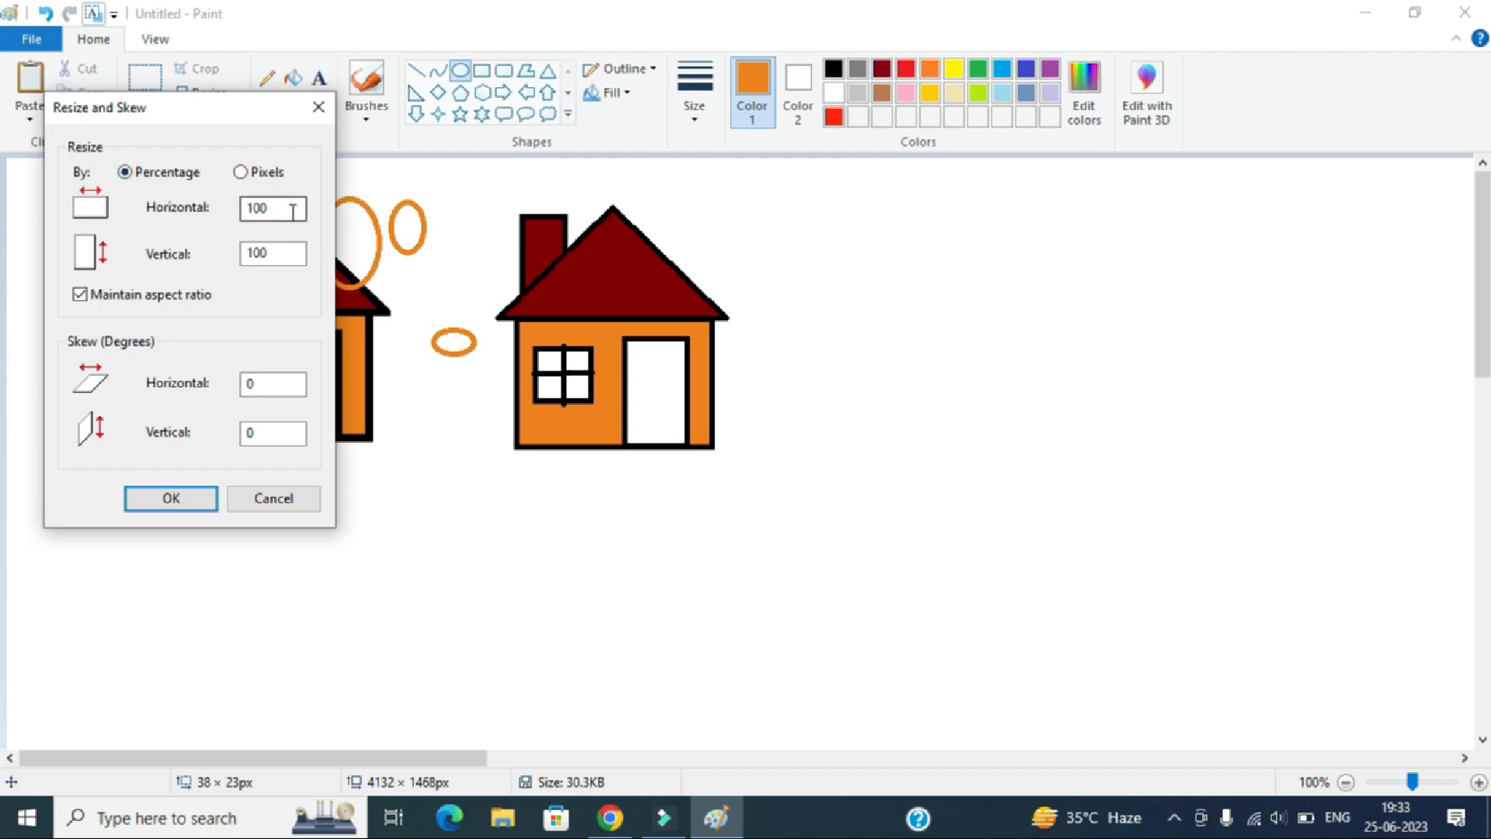
{"action": "left_click", "coordinate": [332, 110]}
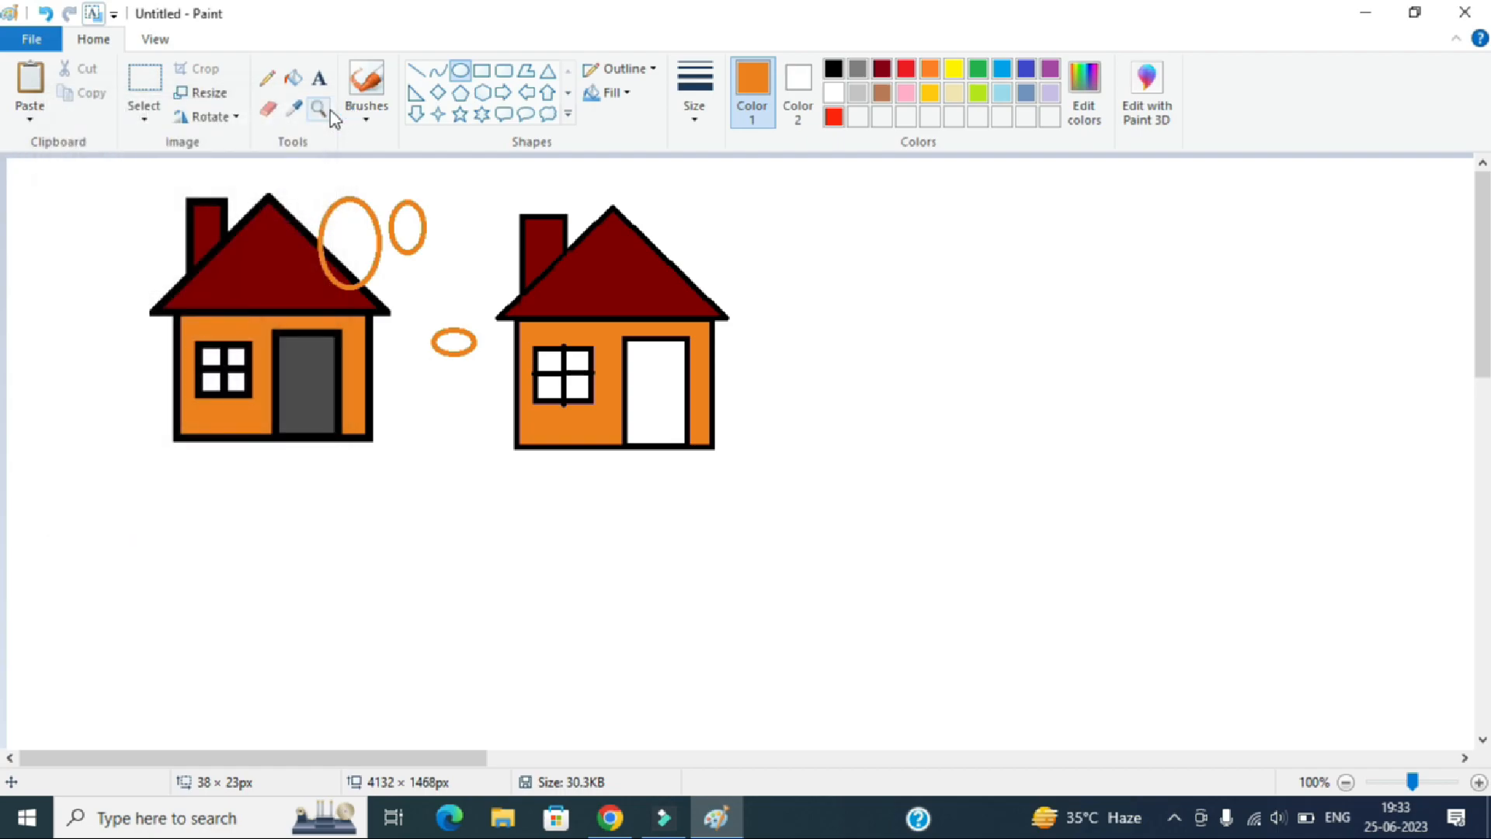